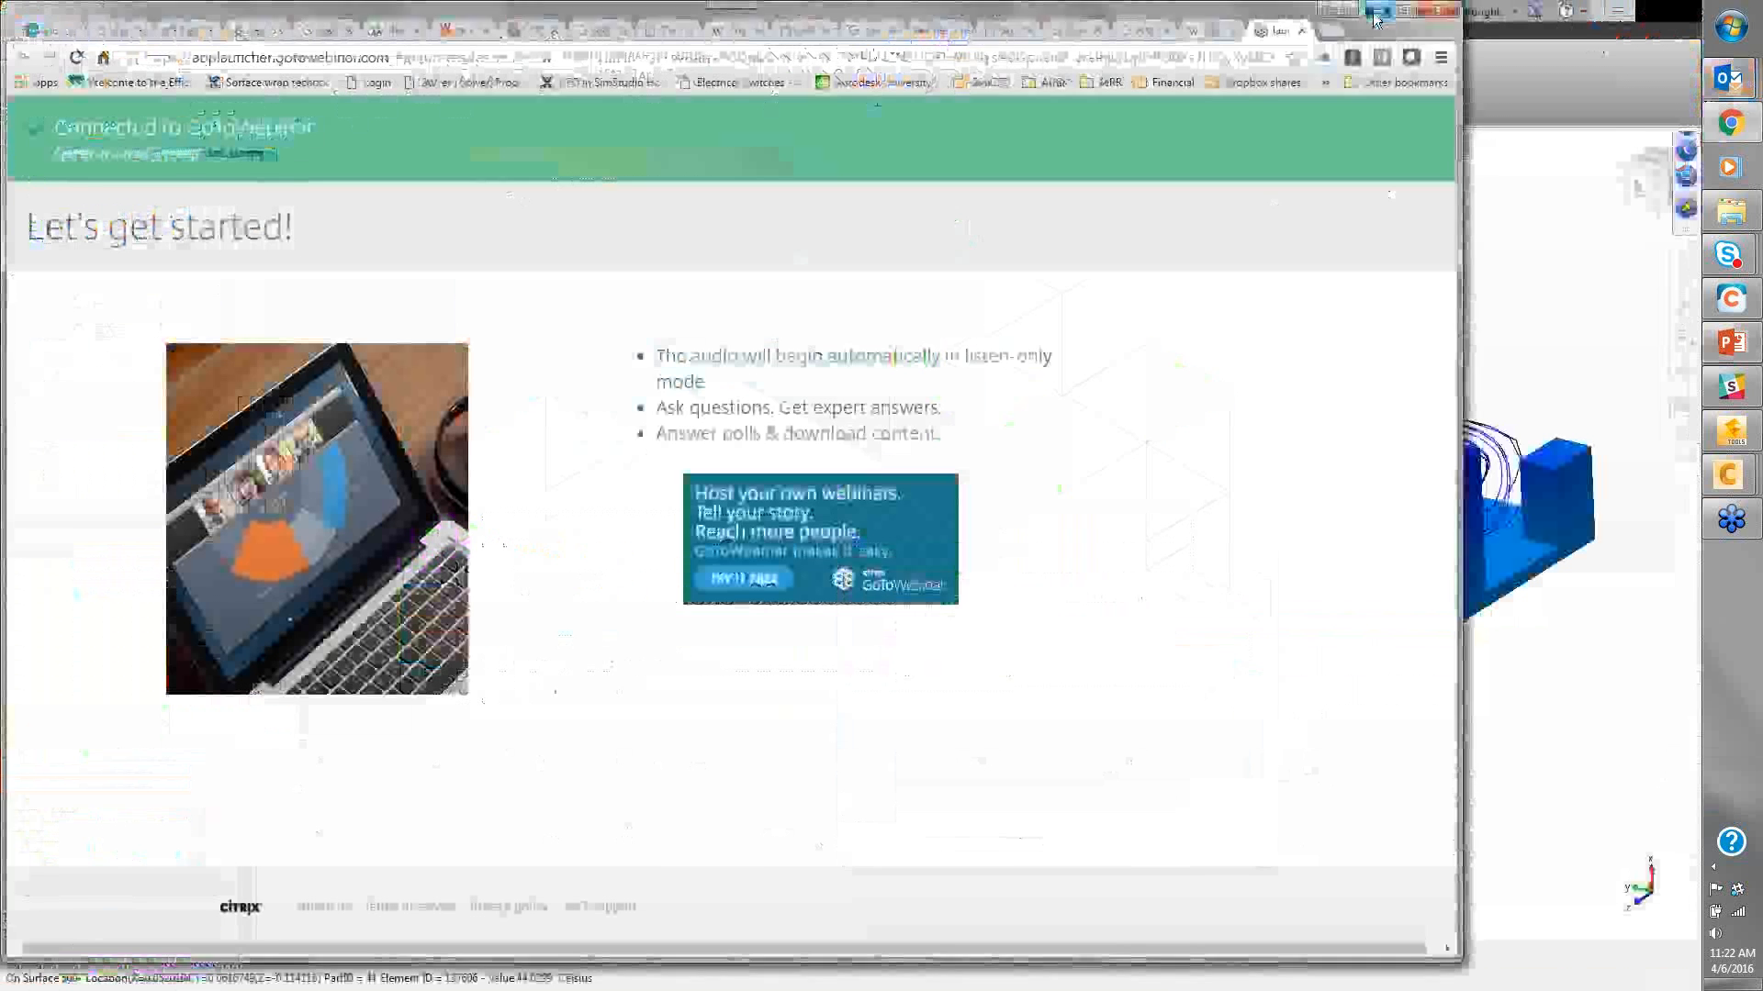
Clear the webinar page and the meeting reminder from the screen and switch to the empty Autodesk CFD 2017 window
click(1377, 13)
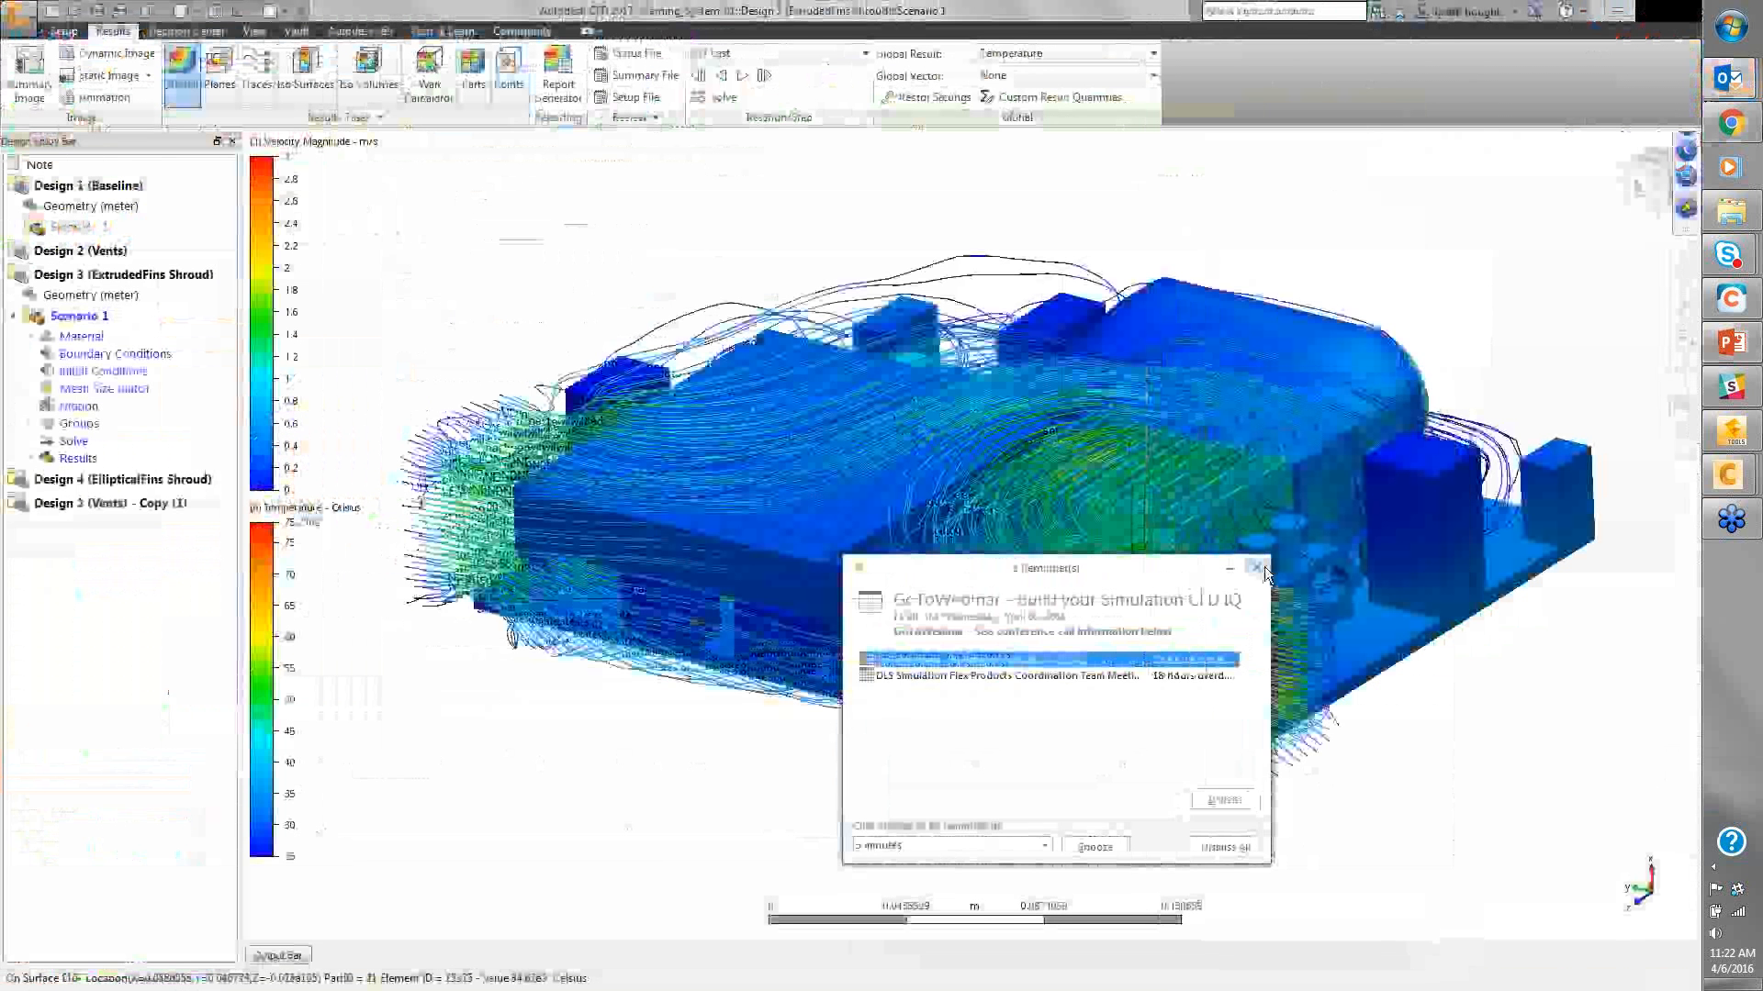
click(1257, 568)
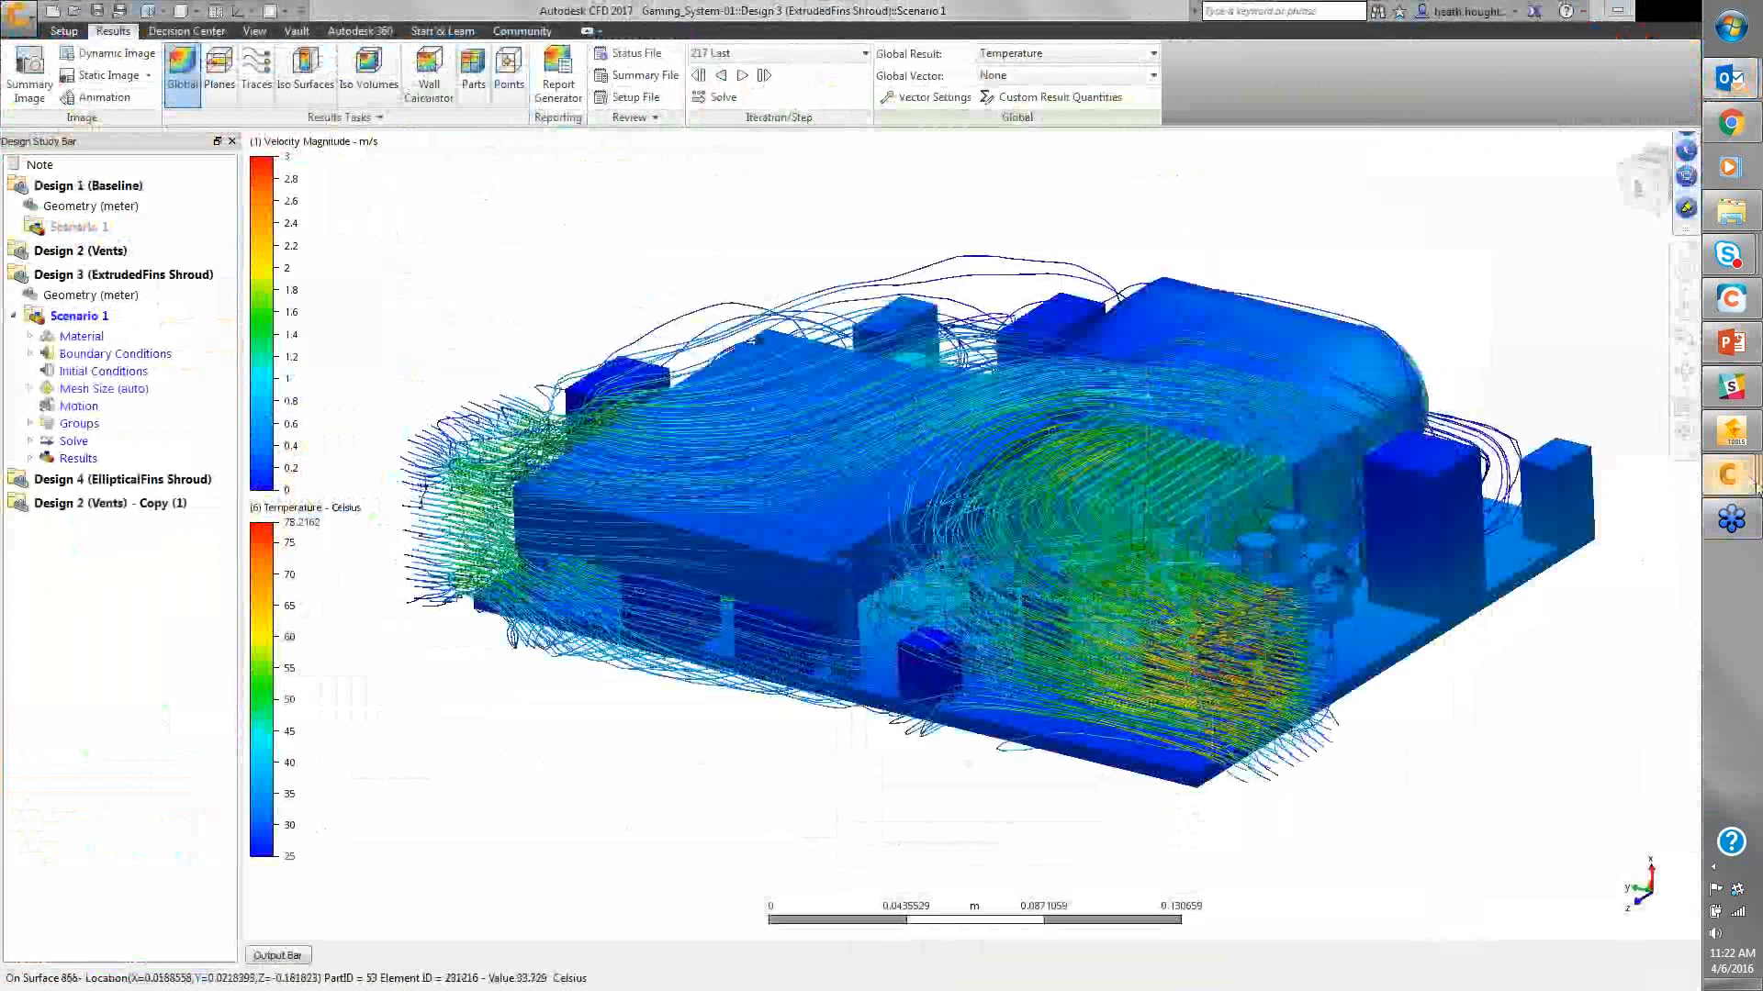
mouse_move(1747, 480)
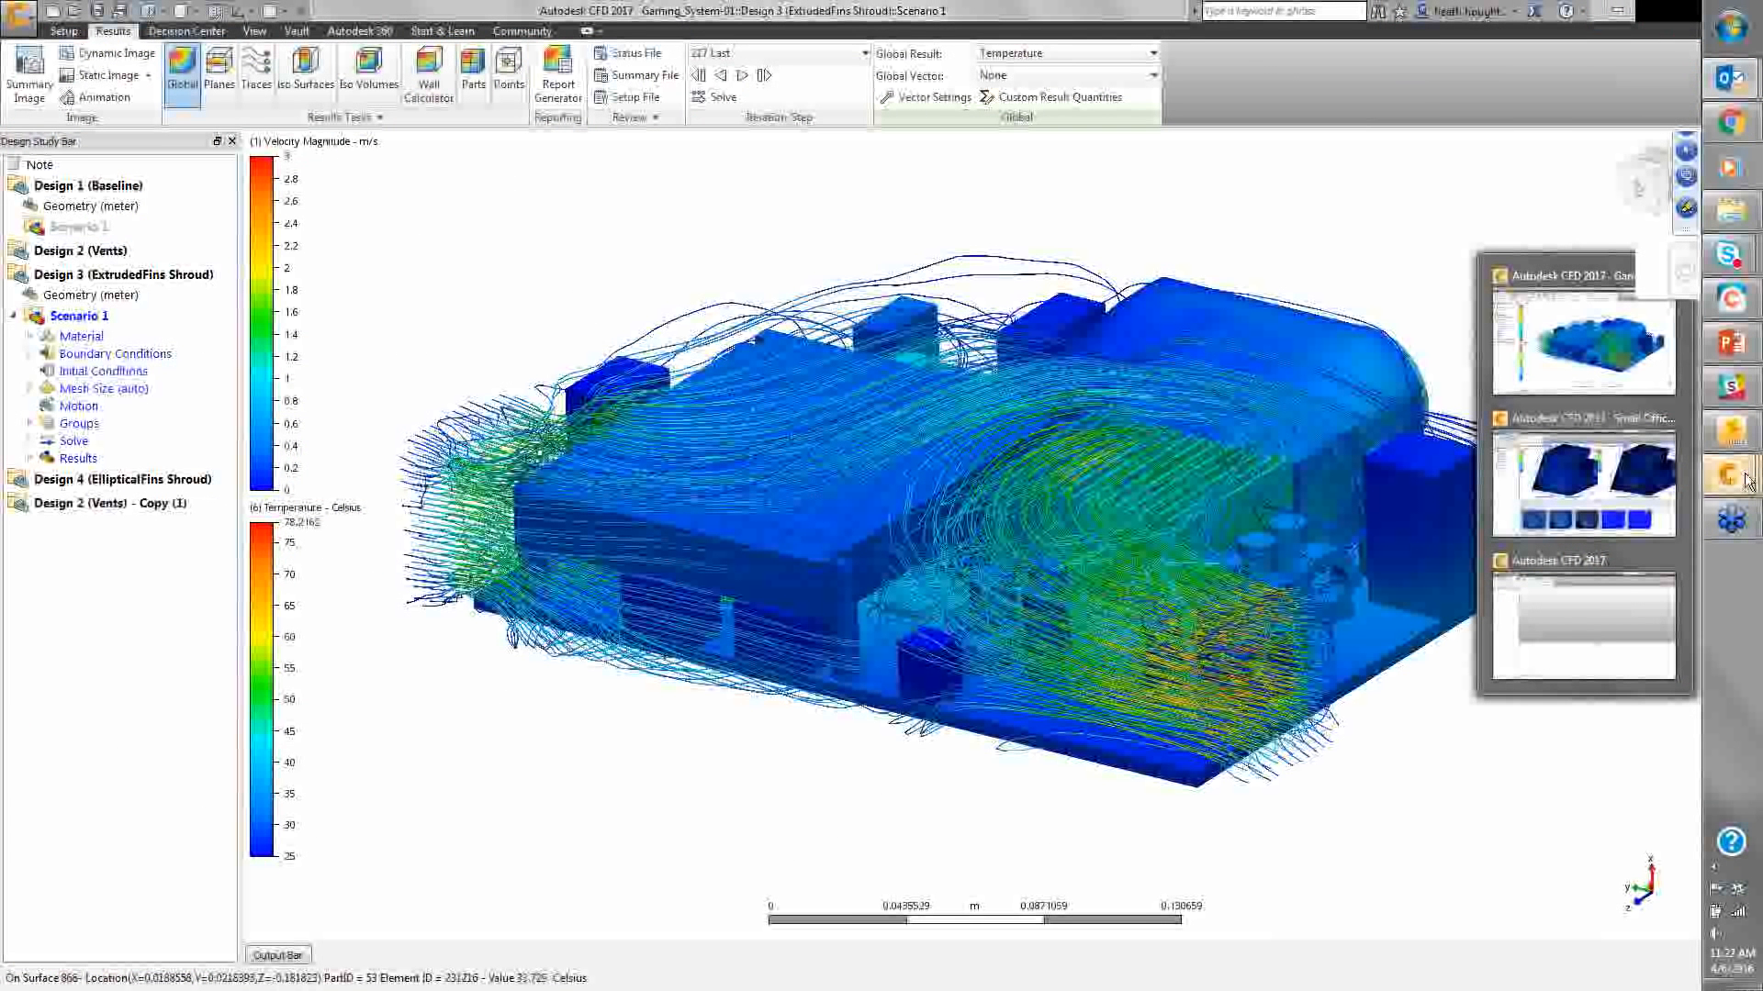
click(1590, 620)
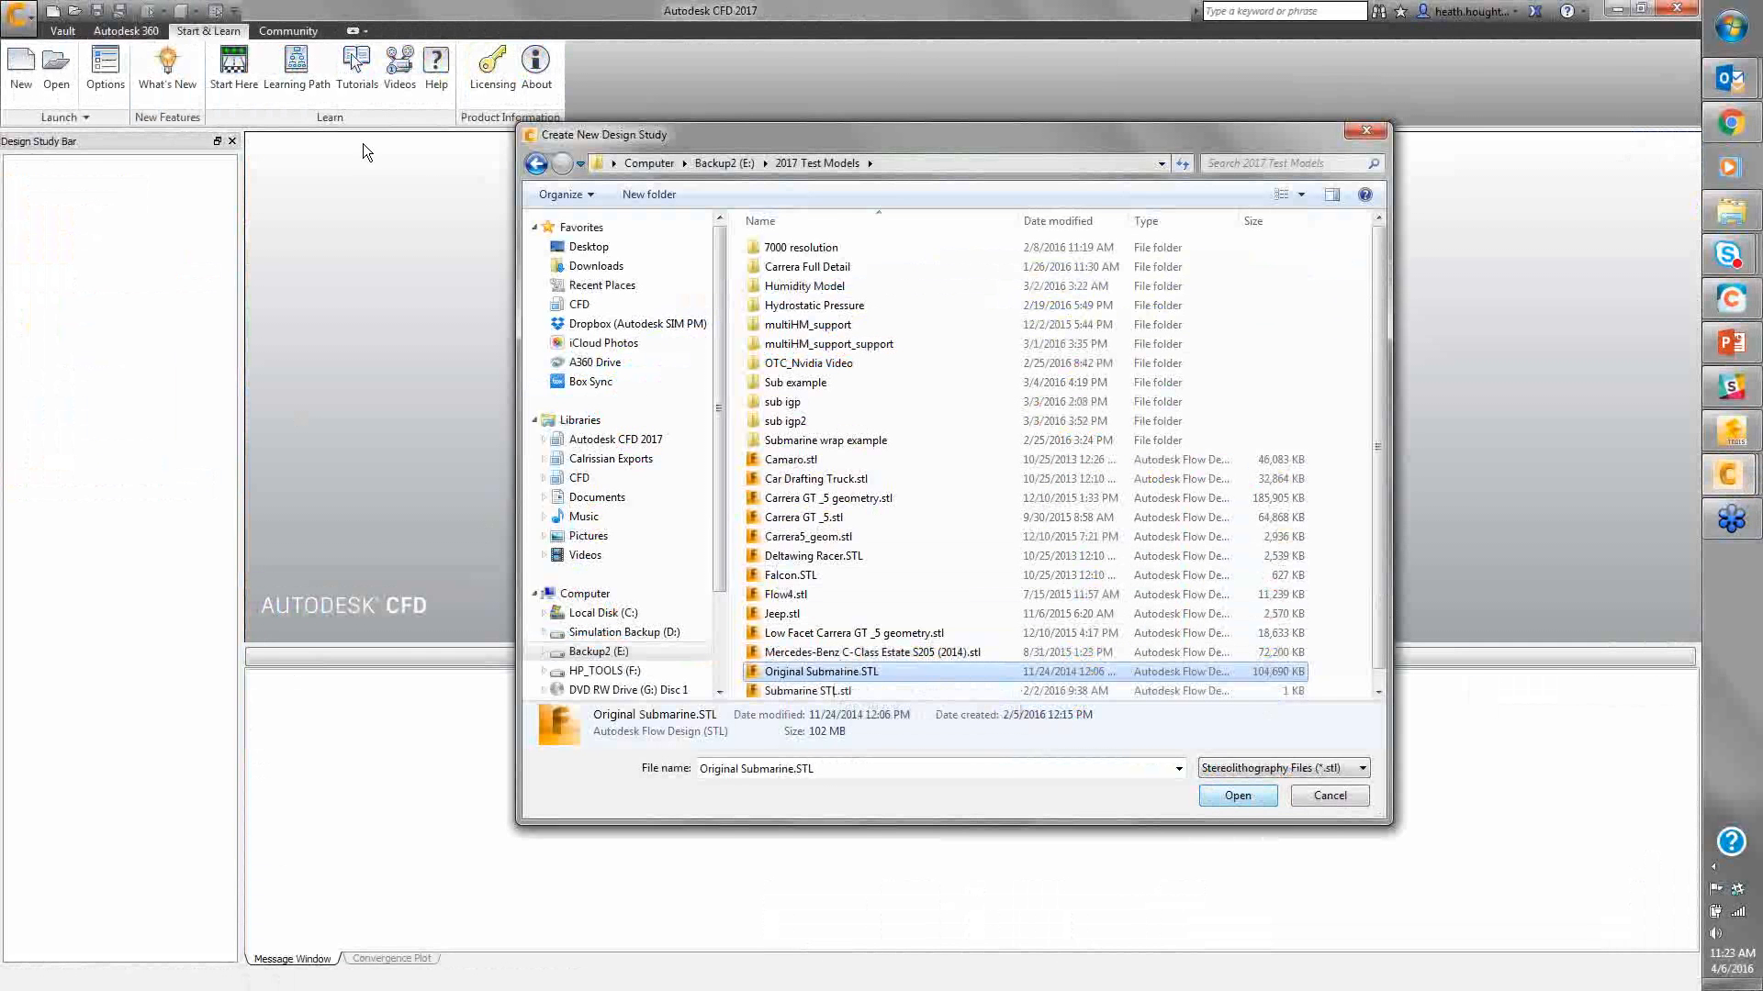
Restart browsing for the new design study's model and open the 2017 Test Models folder on the Backup2 (E:) drive
click(1328, 797)
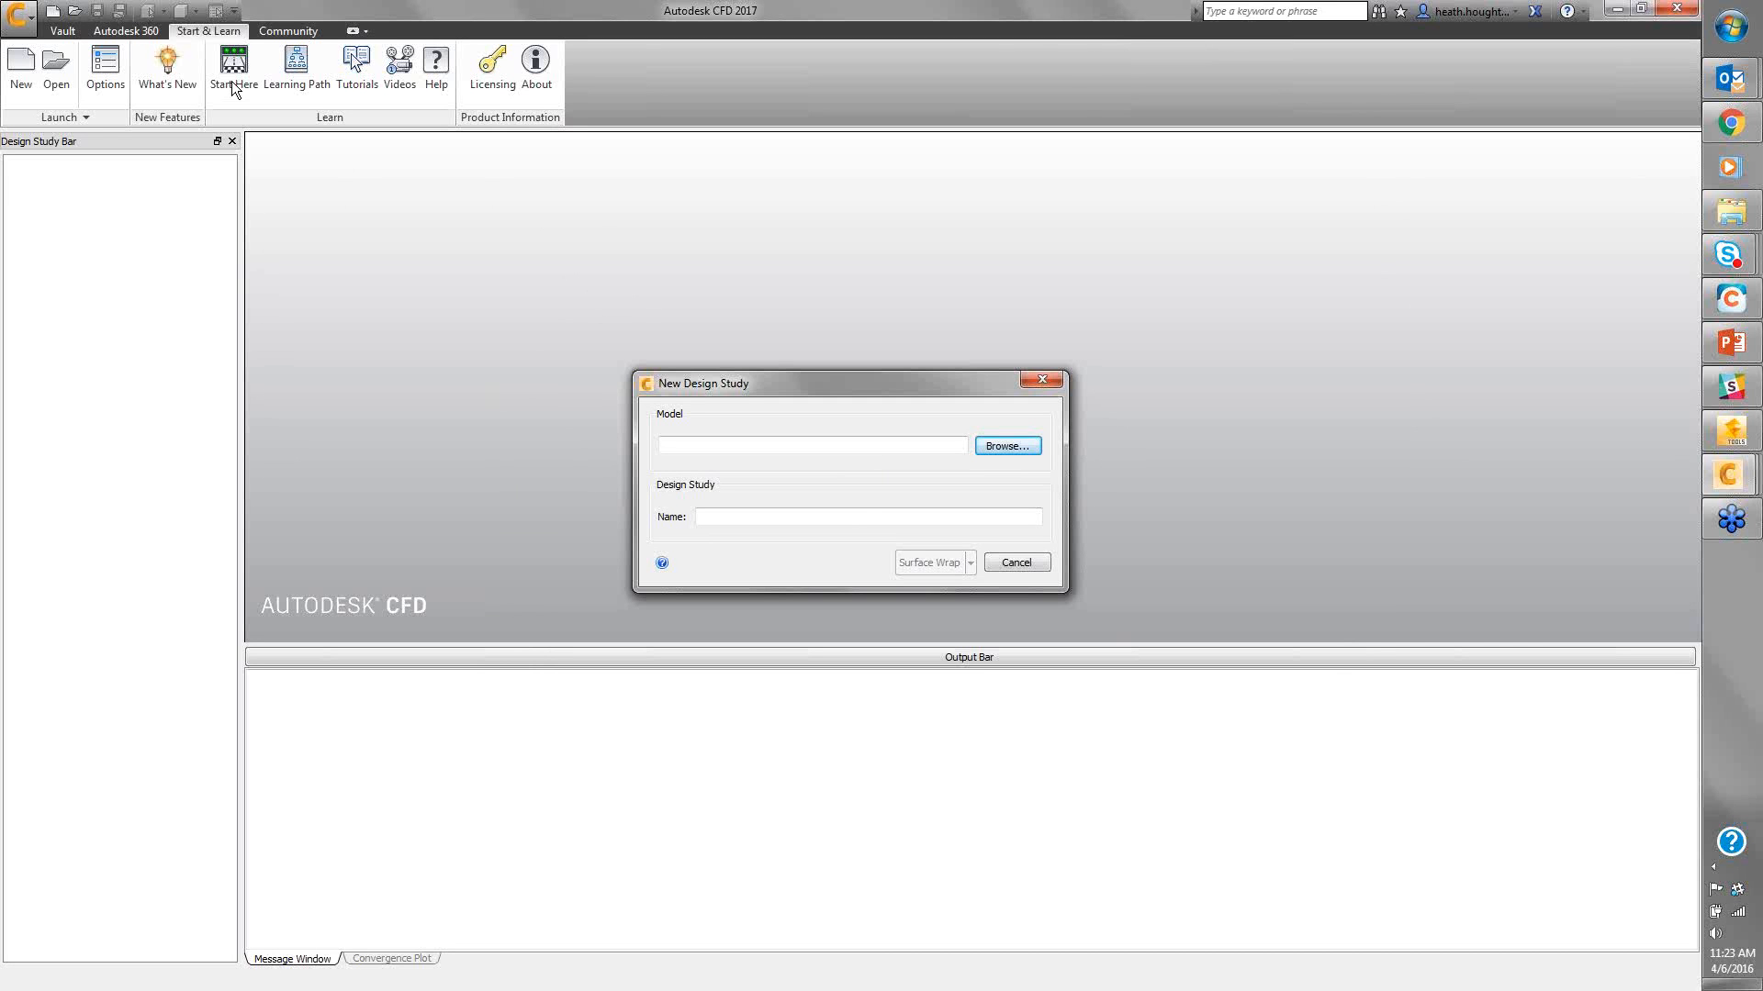
click(1000, 449)
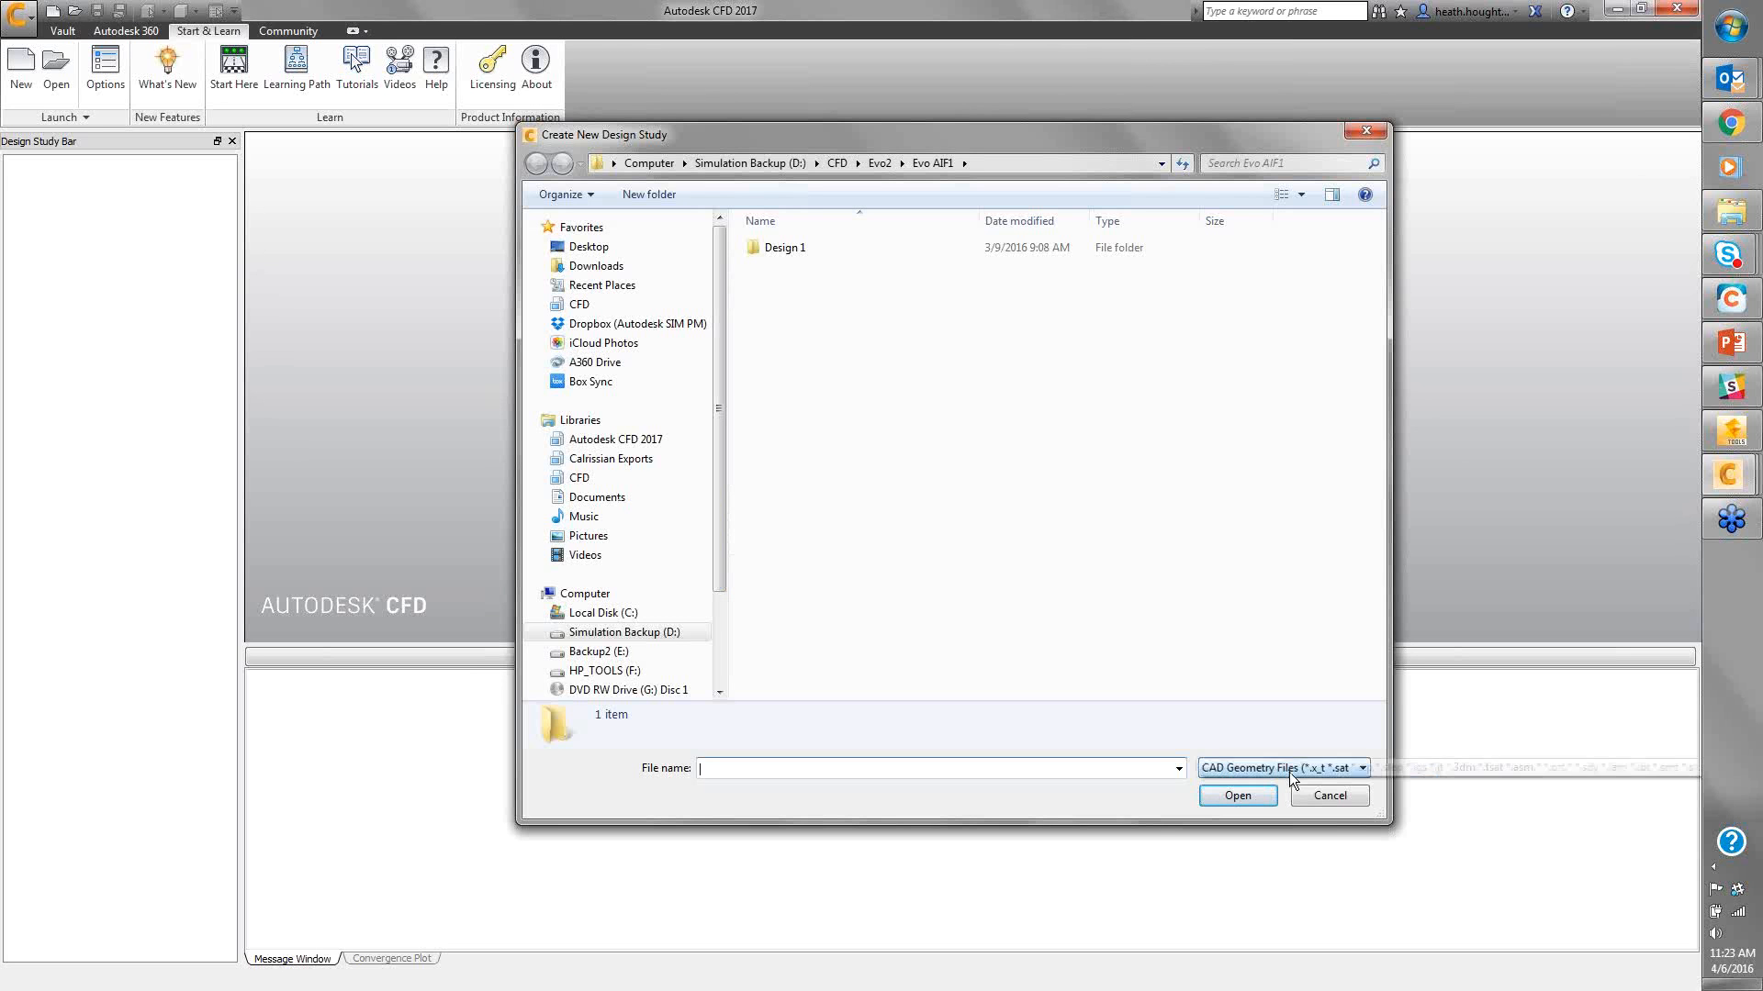
click(684, 163)
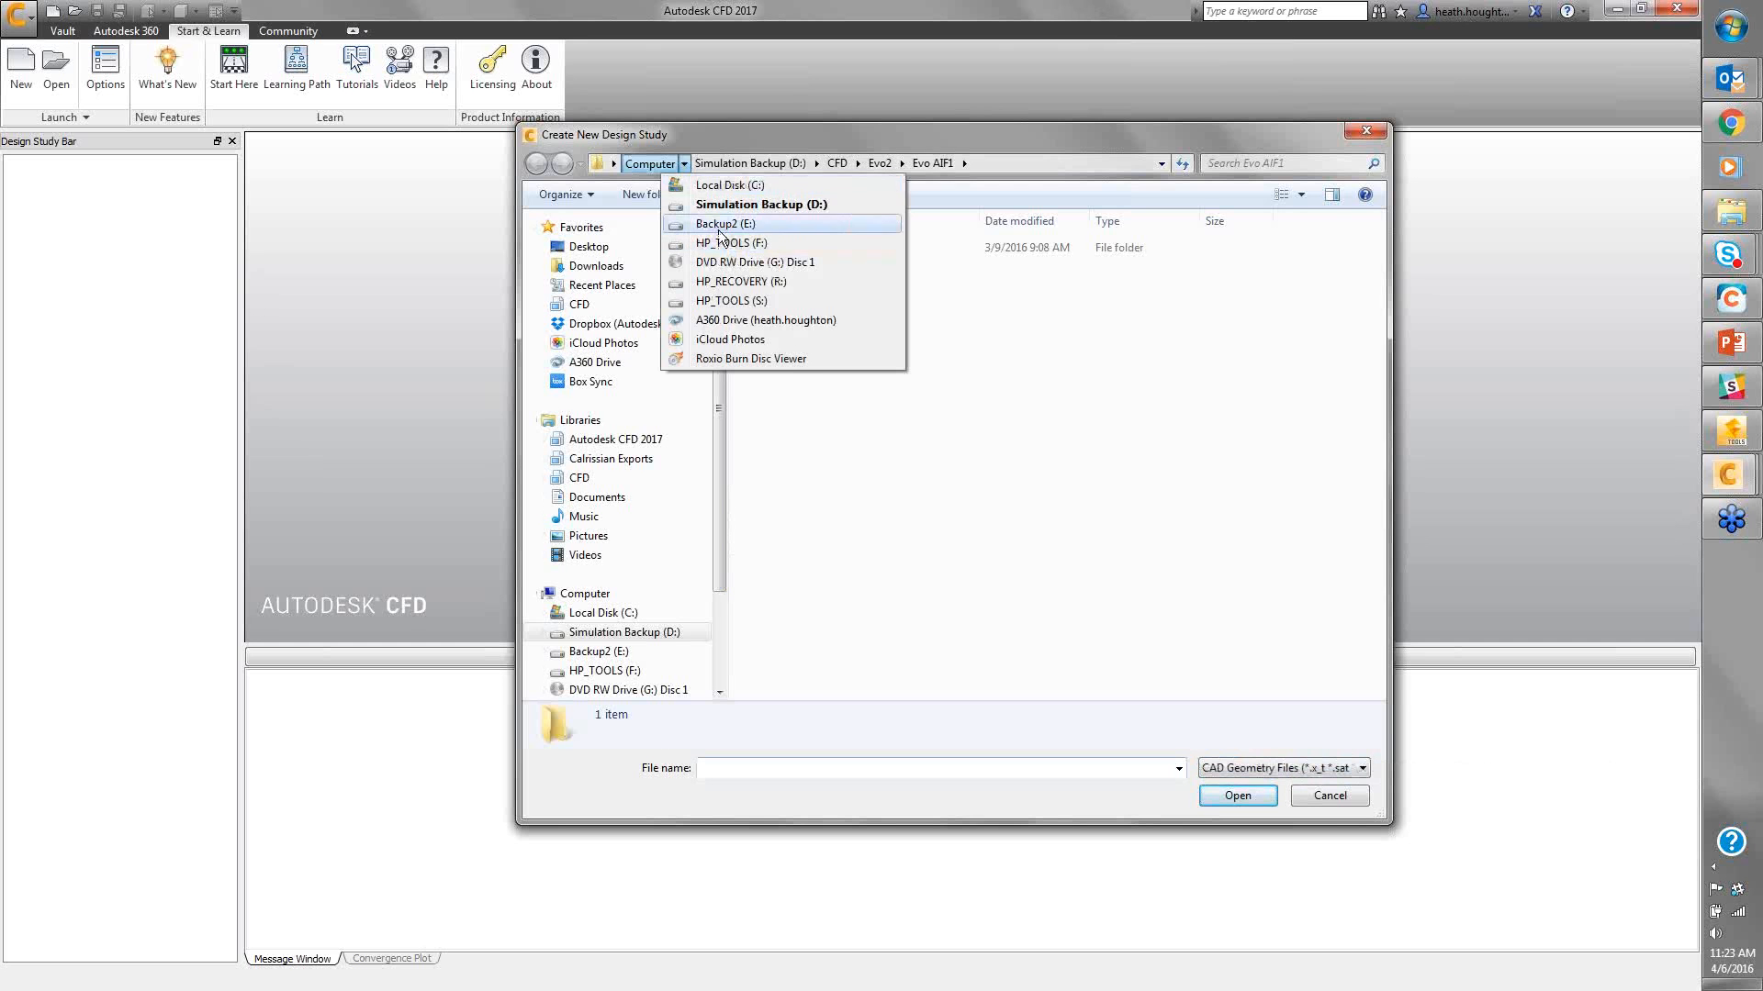
click(726, 223)
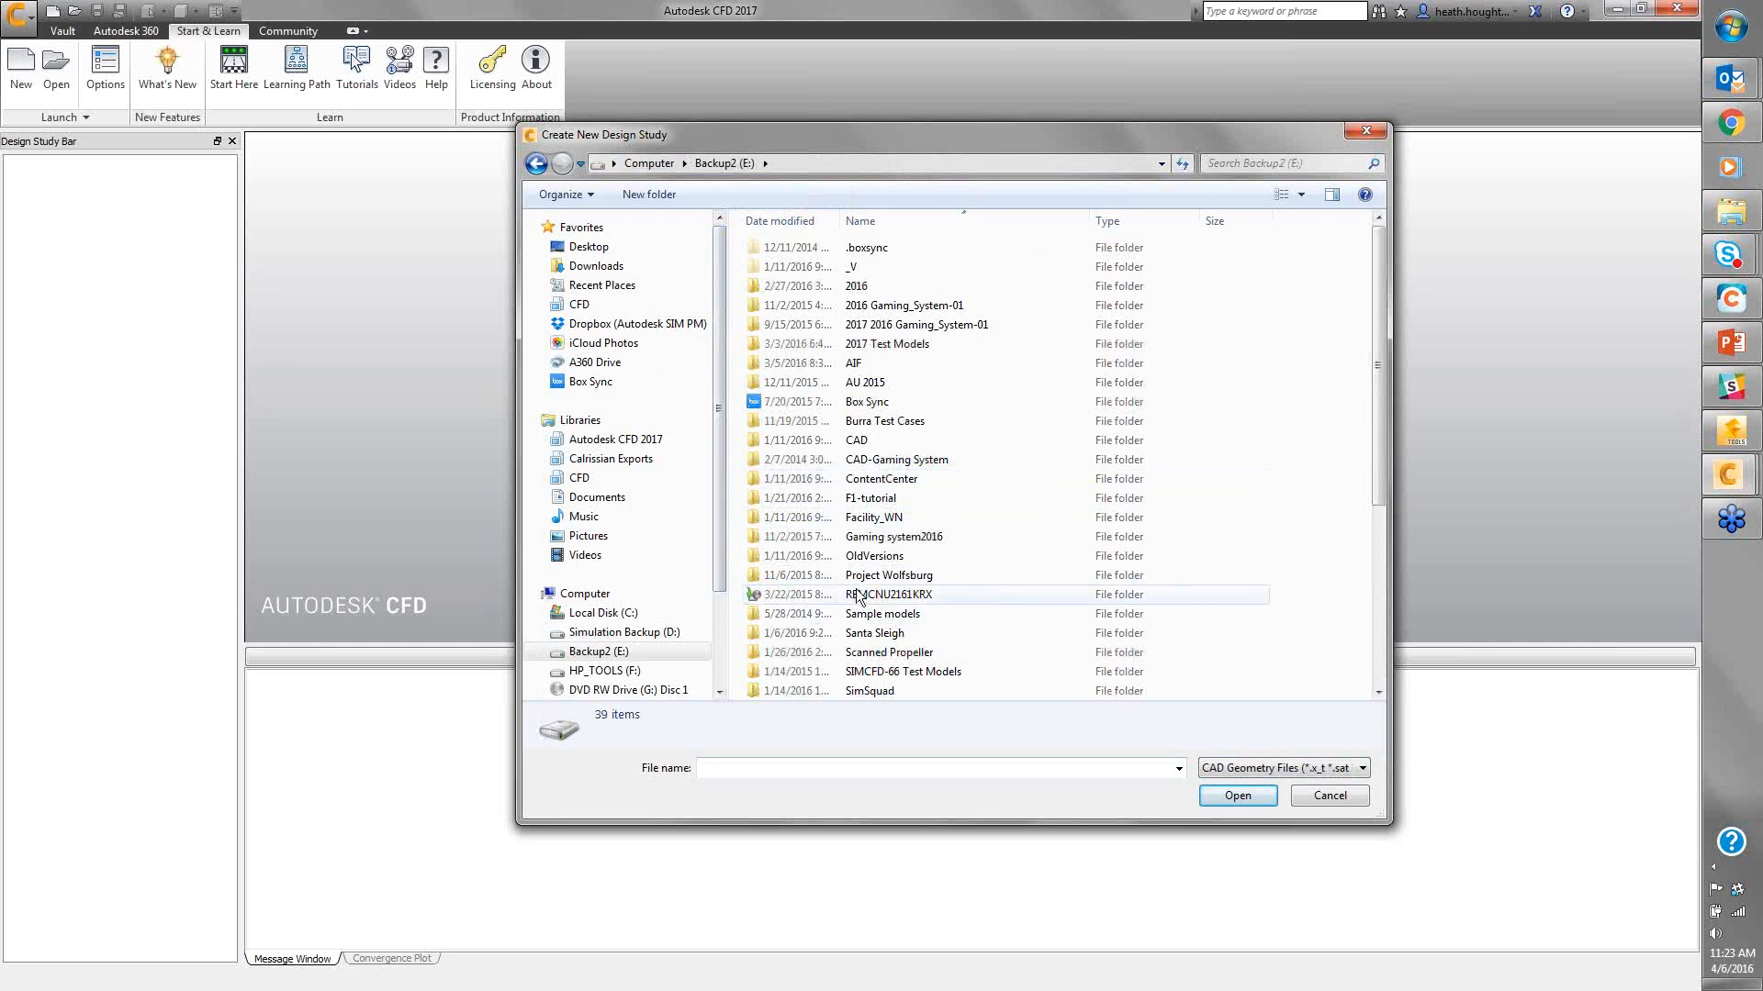
double_click(867, 345)
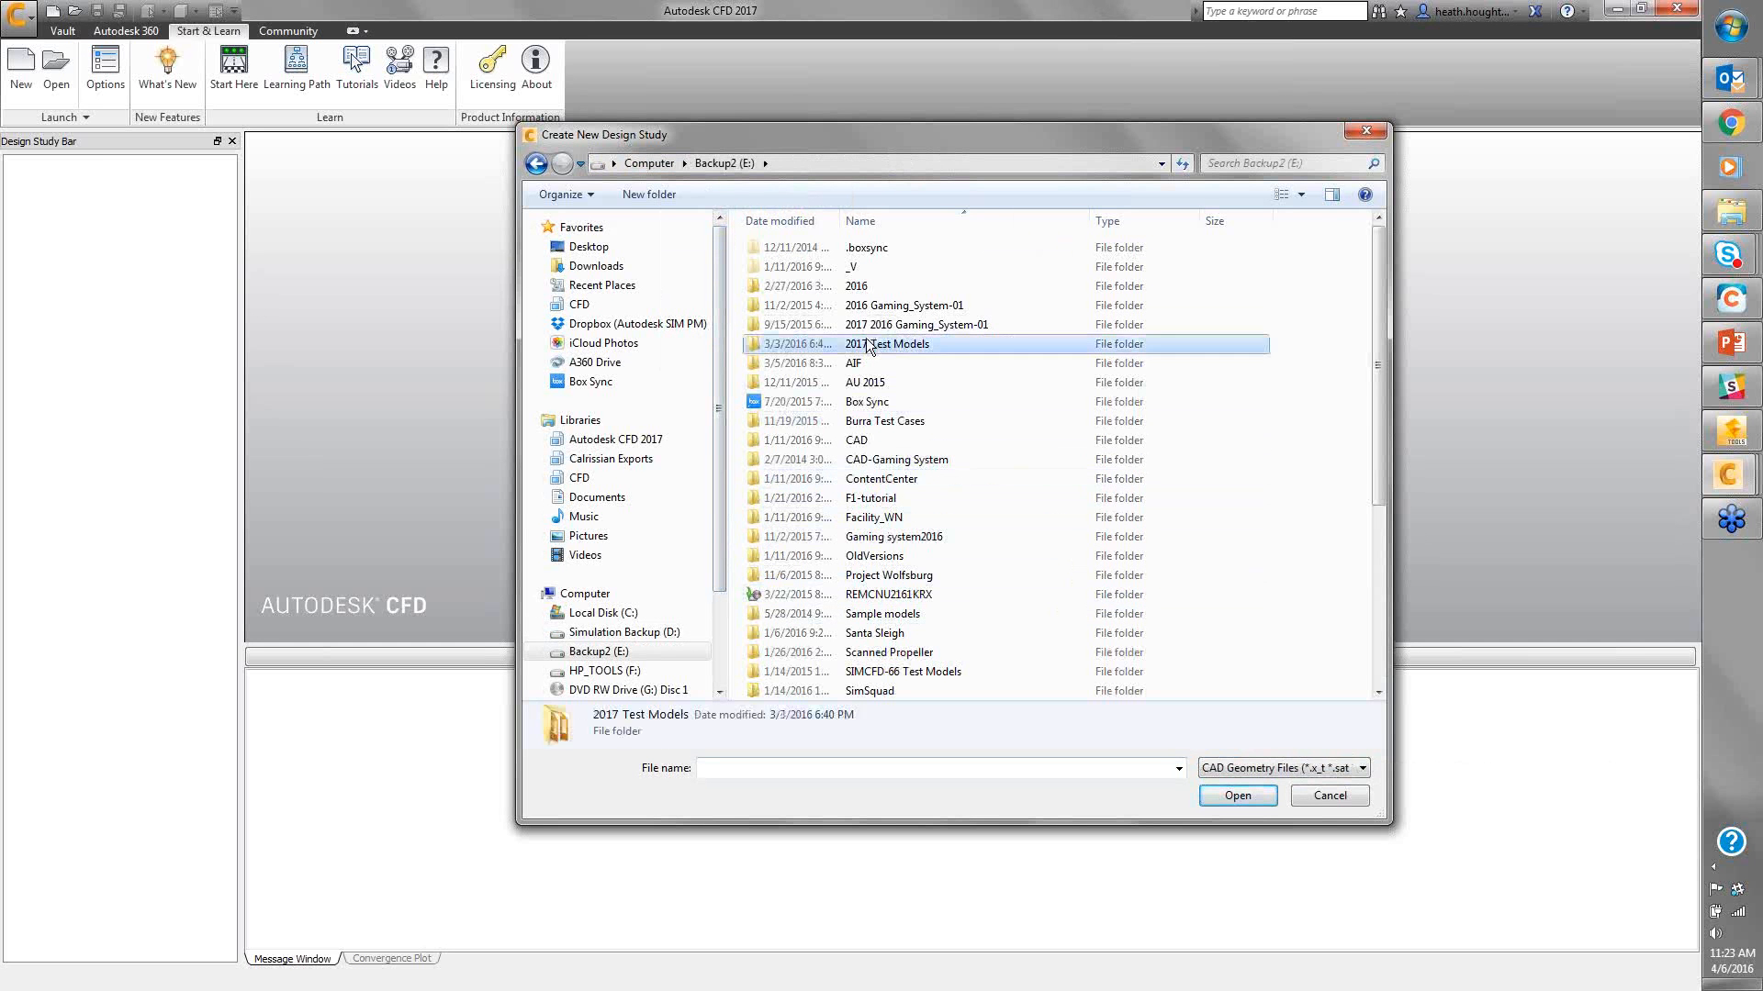
Filter the folder to Stereolithography Files (*.stl) and choose Original Submarine.STL as the model
click(1269, 771)
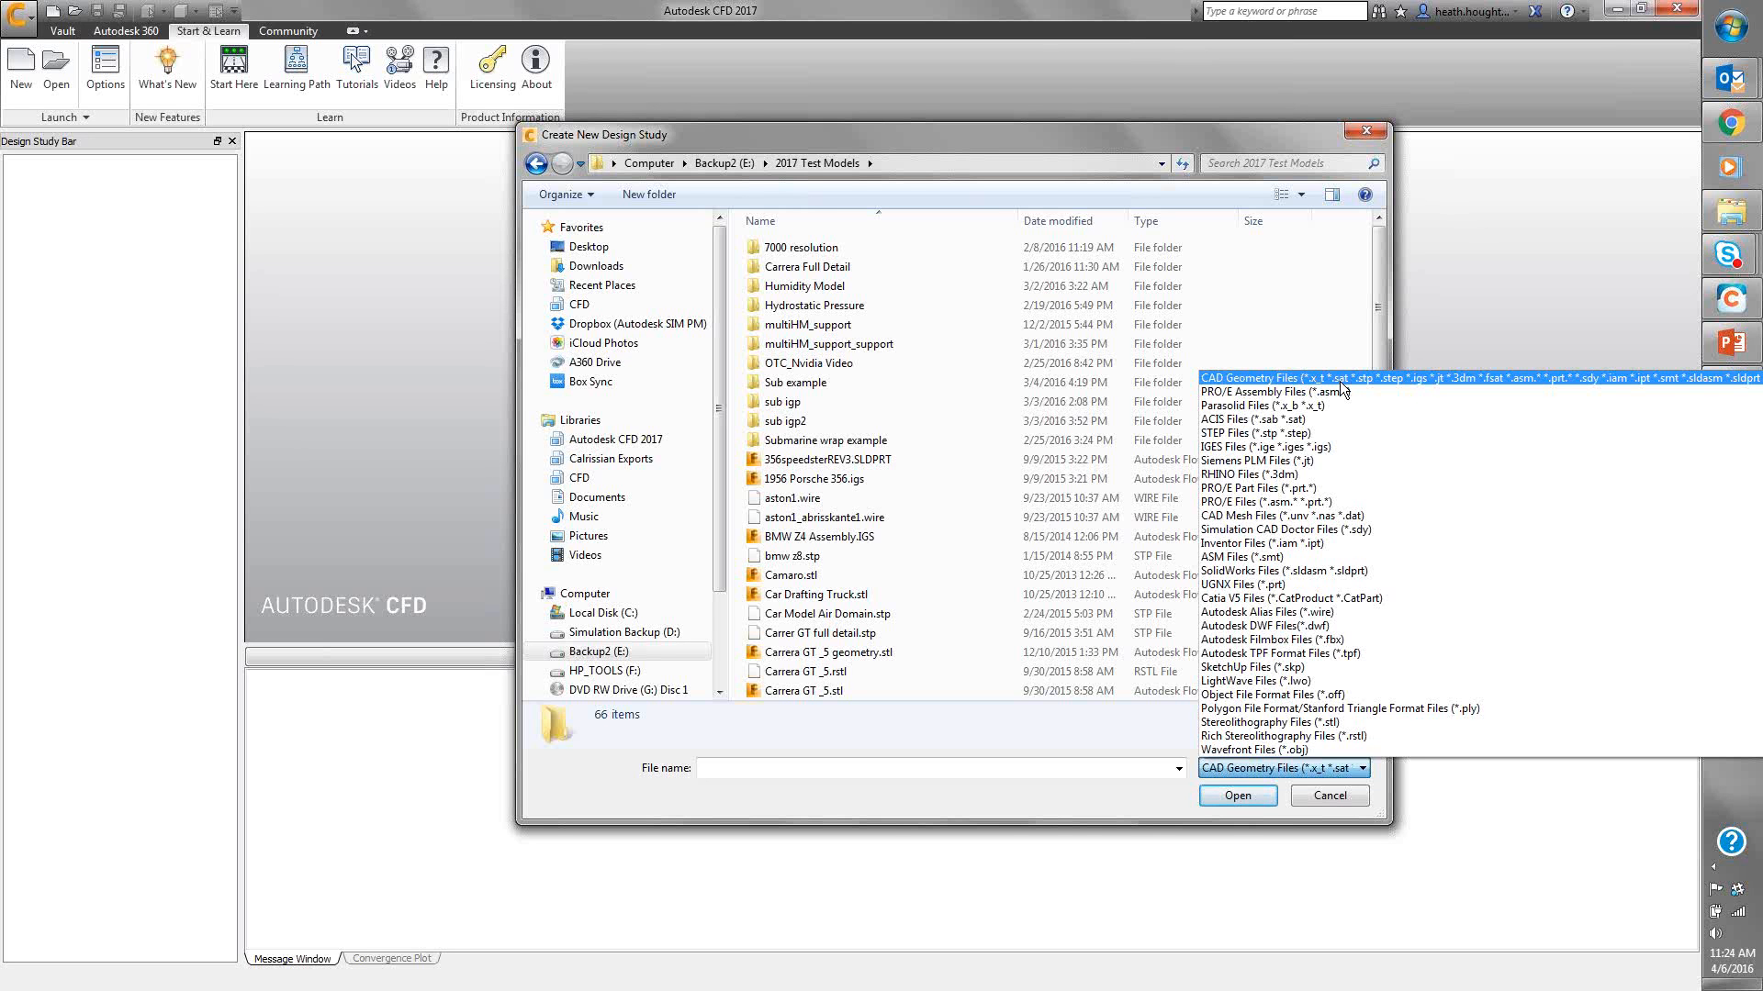
click(1328, 724)
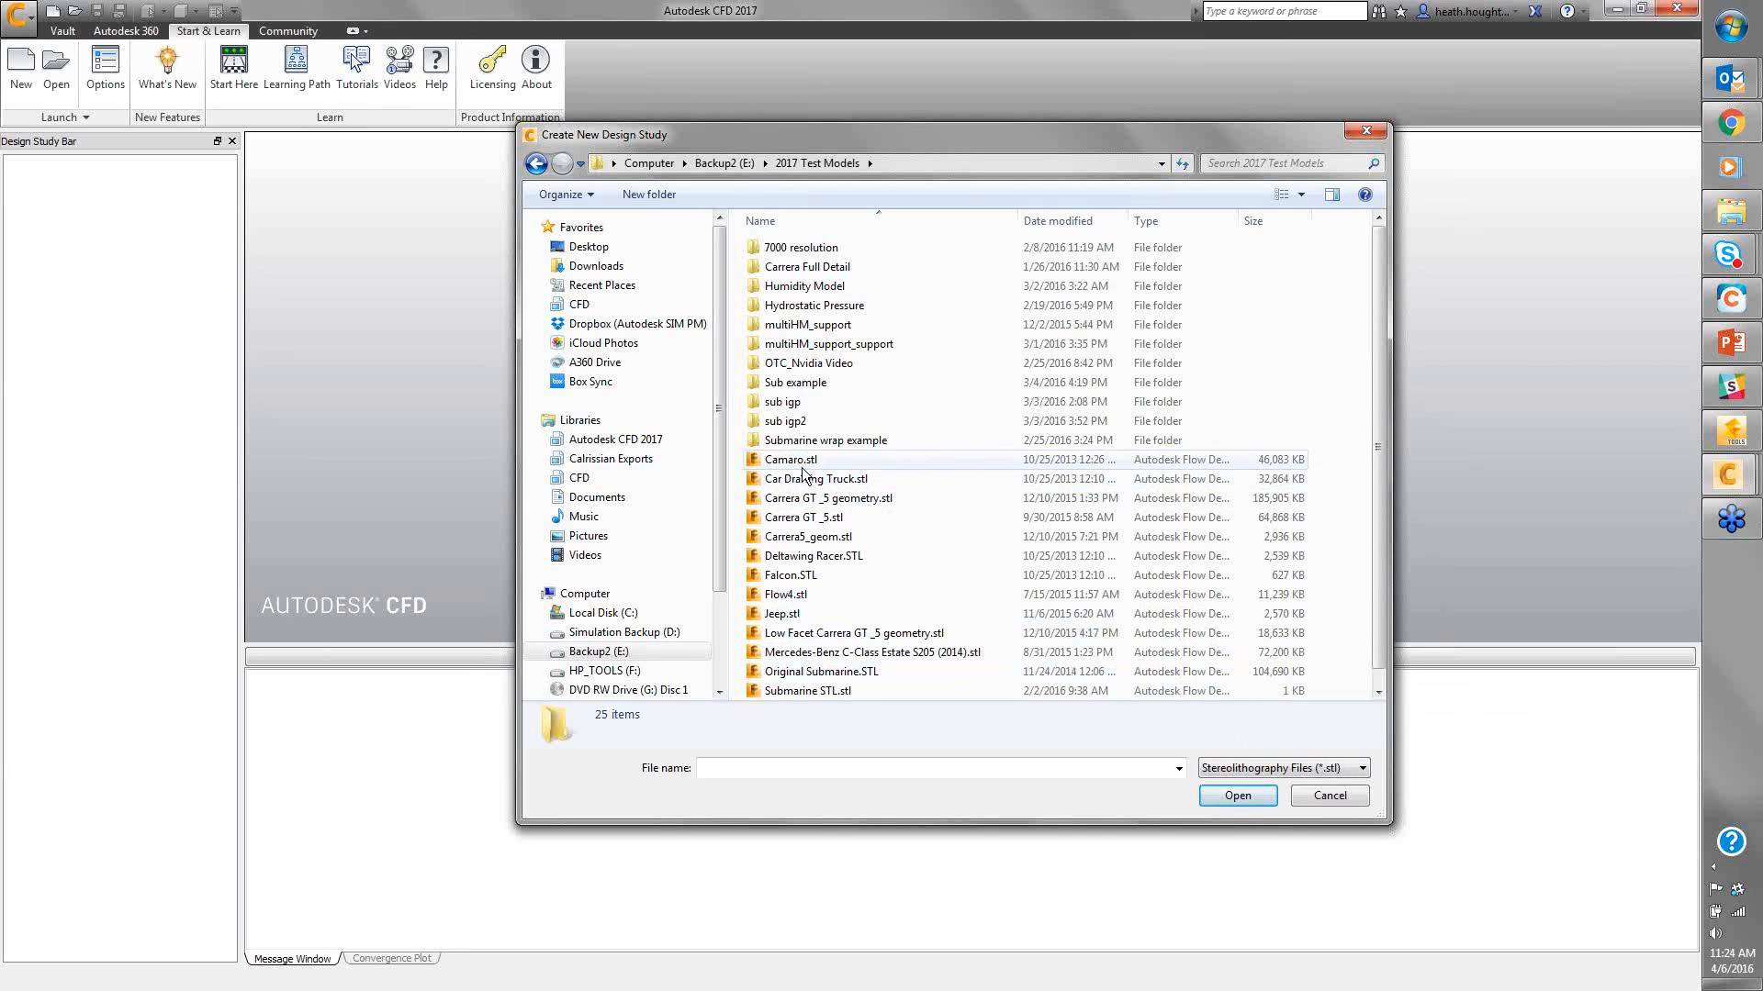
click(838, 673)
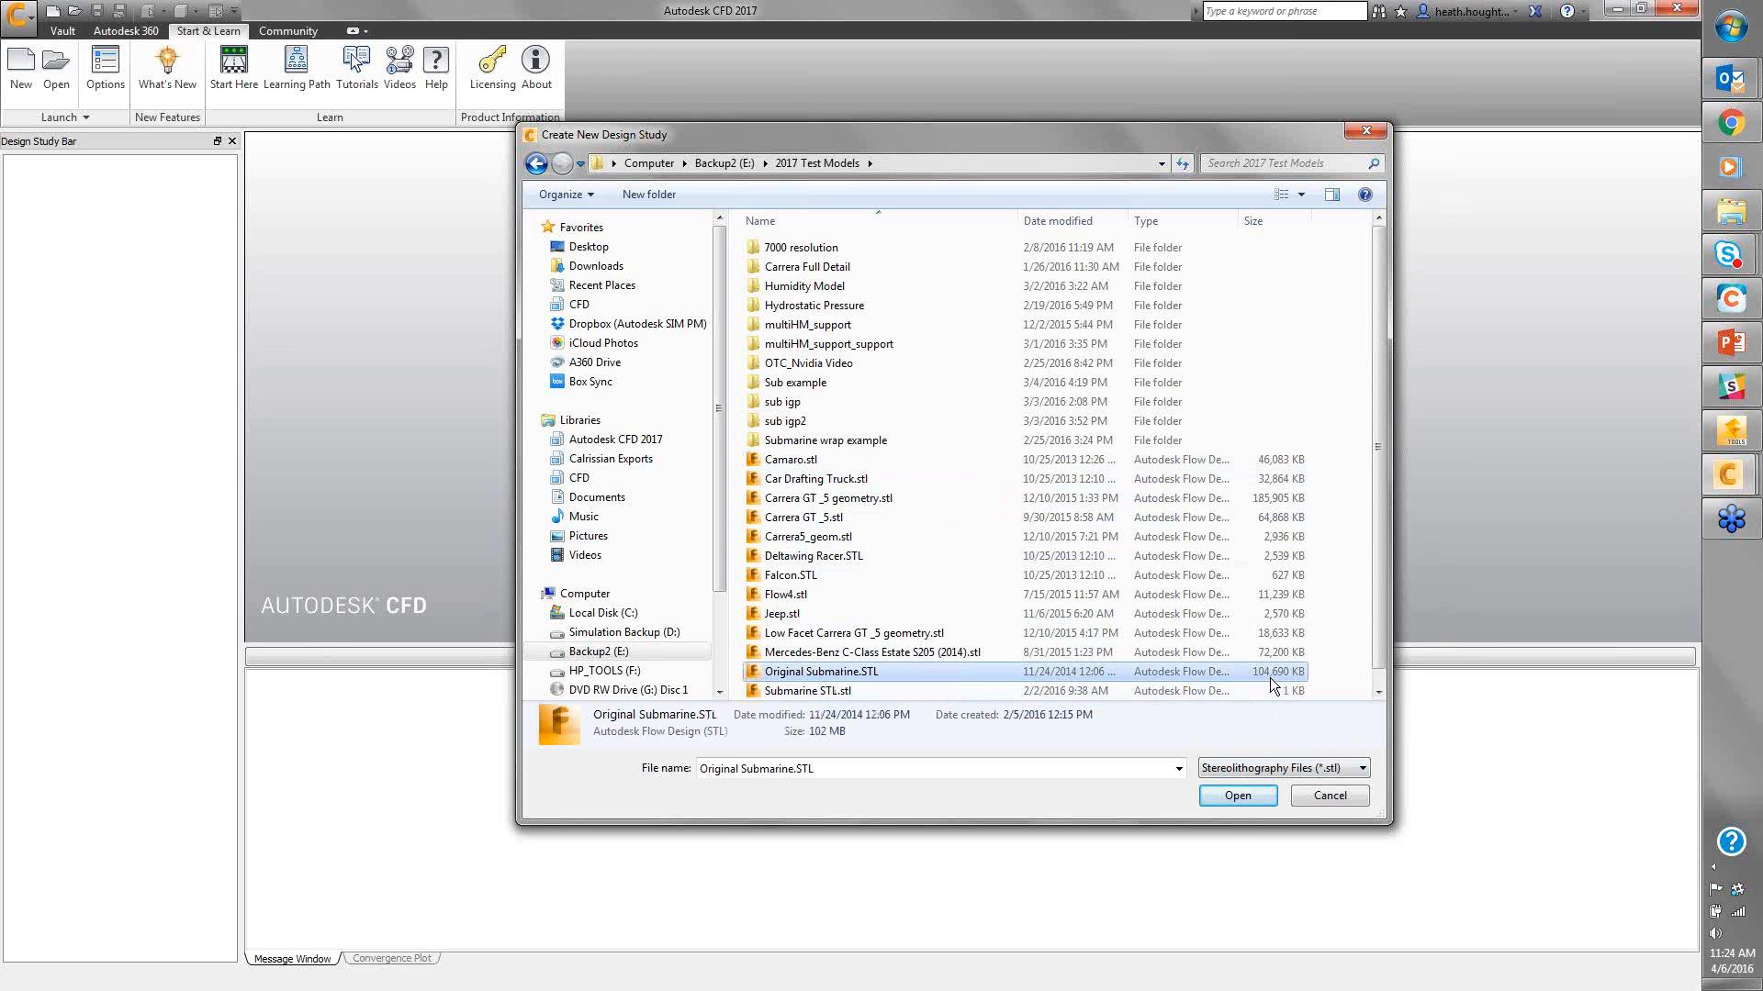
double_click(853, 673)
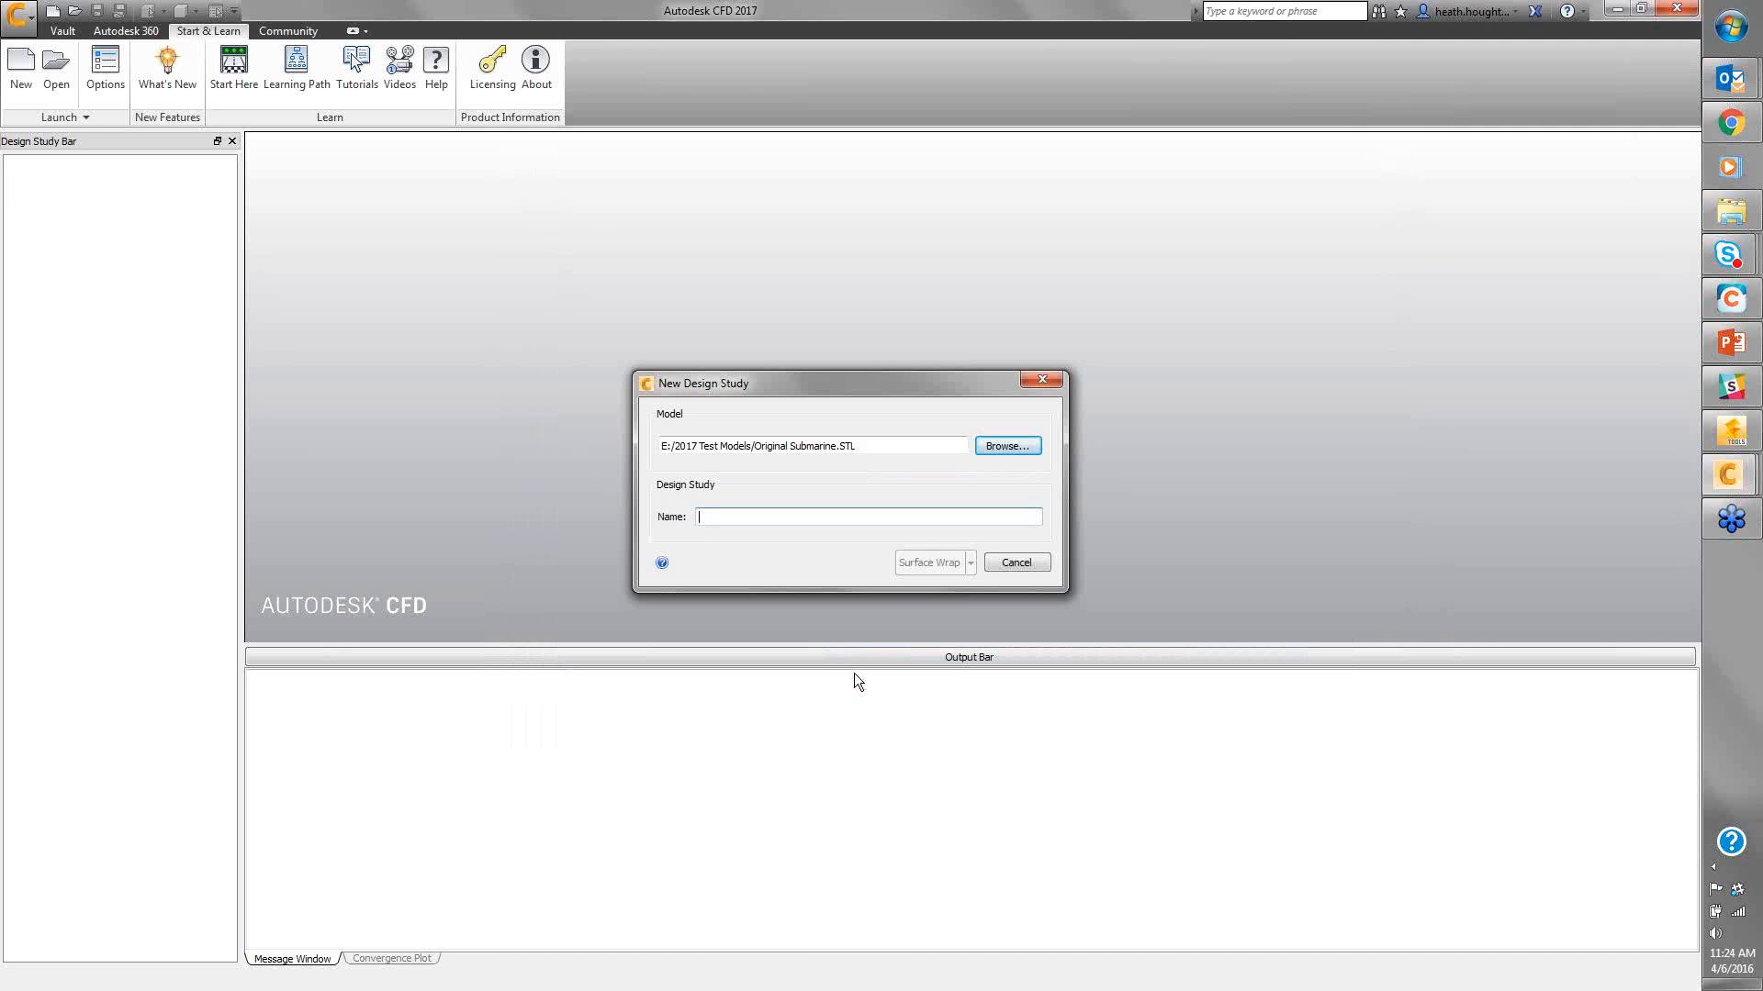
Name the design study "sub example" and load the model into Surface Wrap
click(784, 515)
text(sub example)
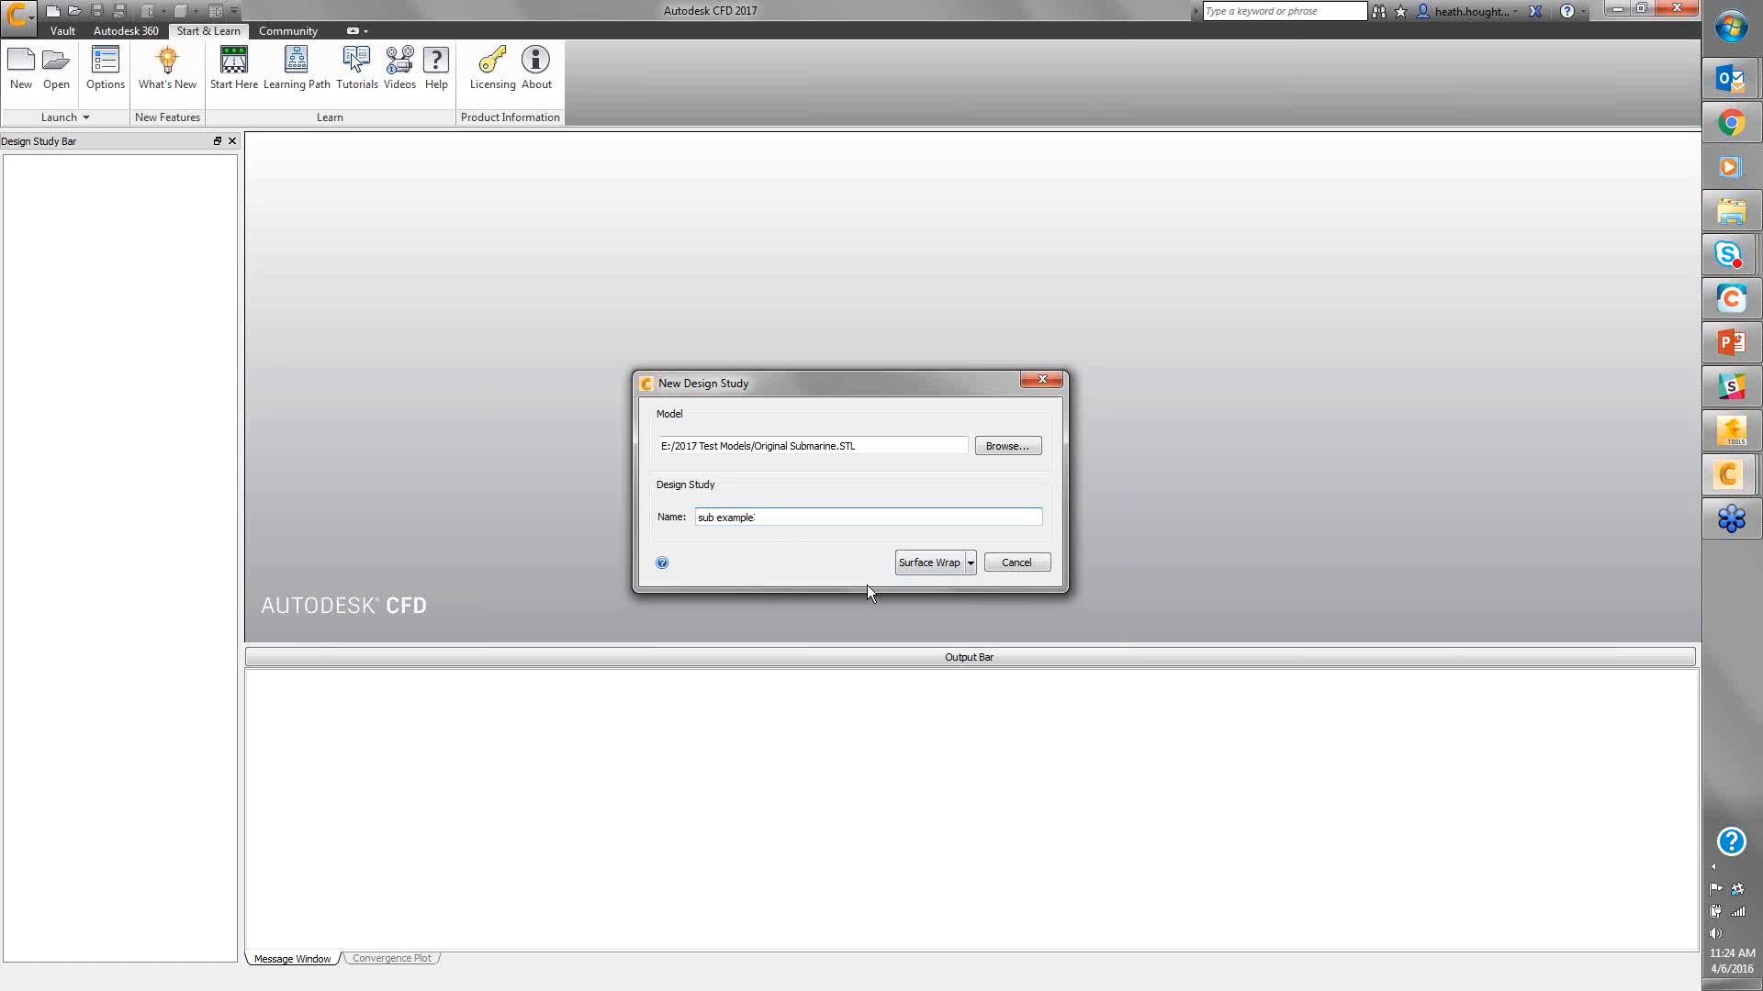
click(970, 564)
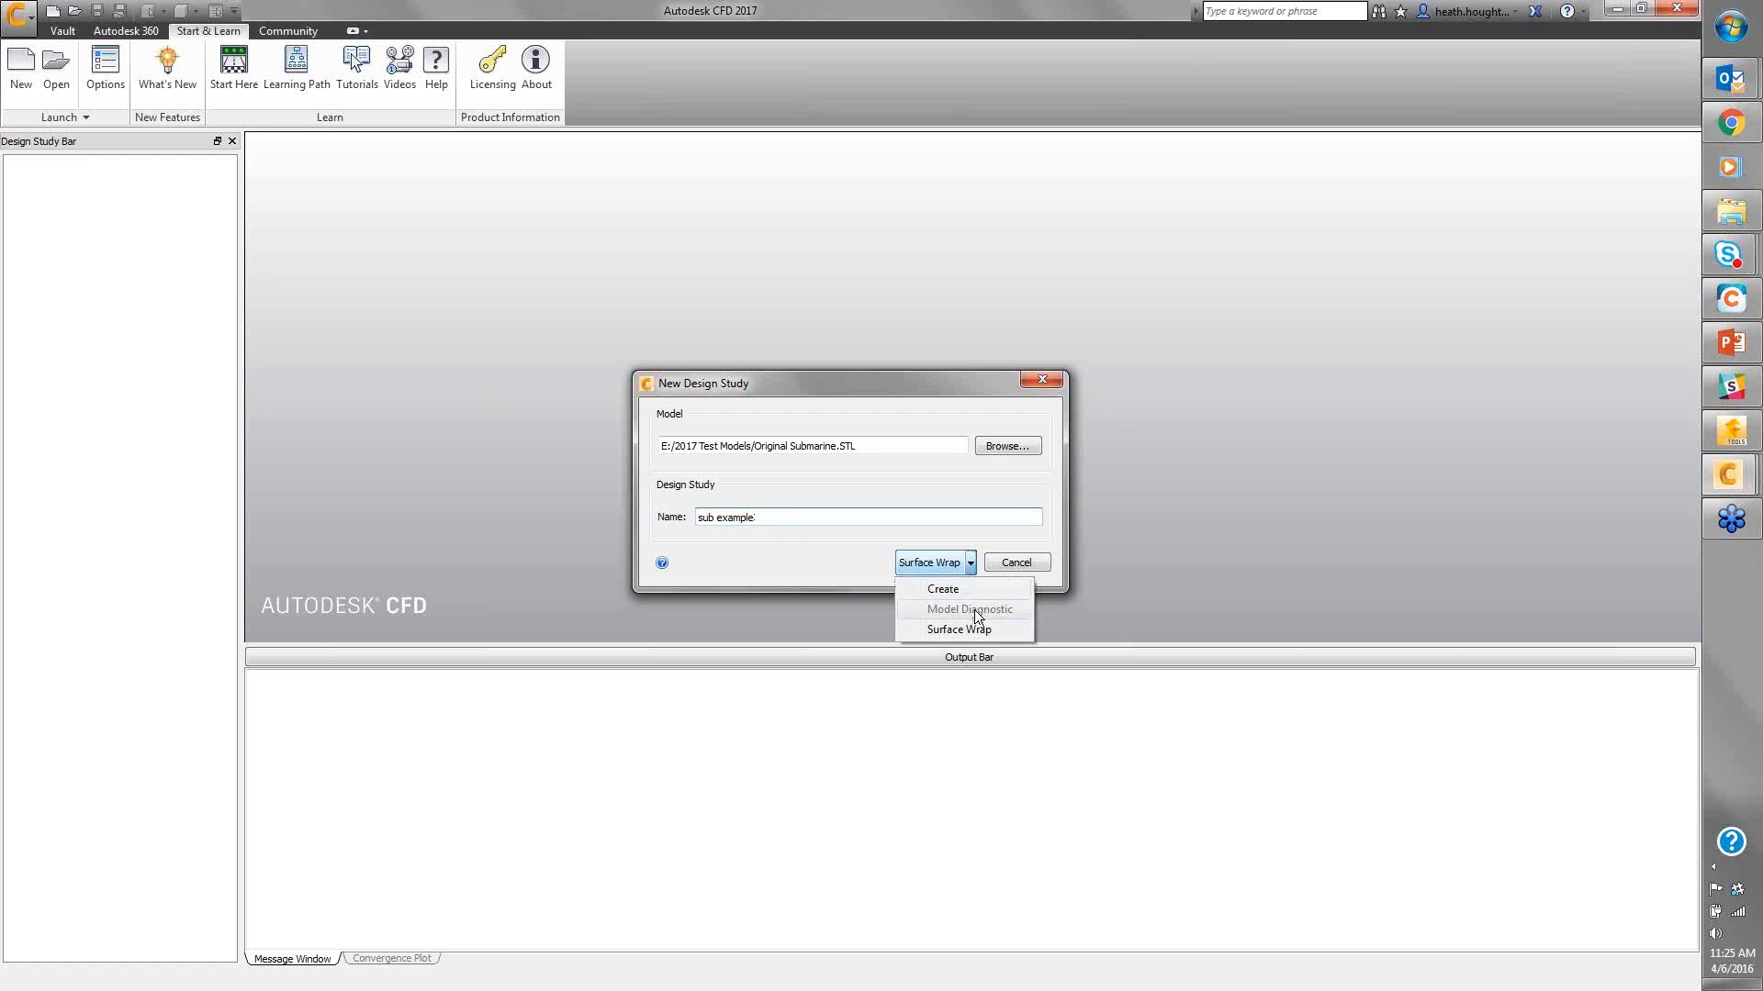
click(957, 628)
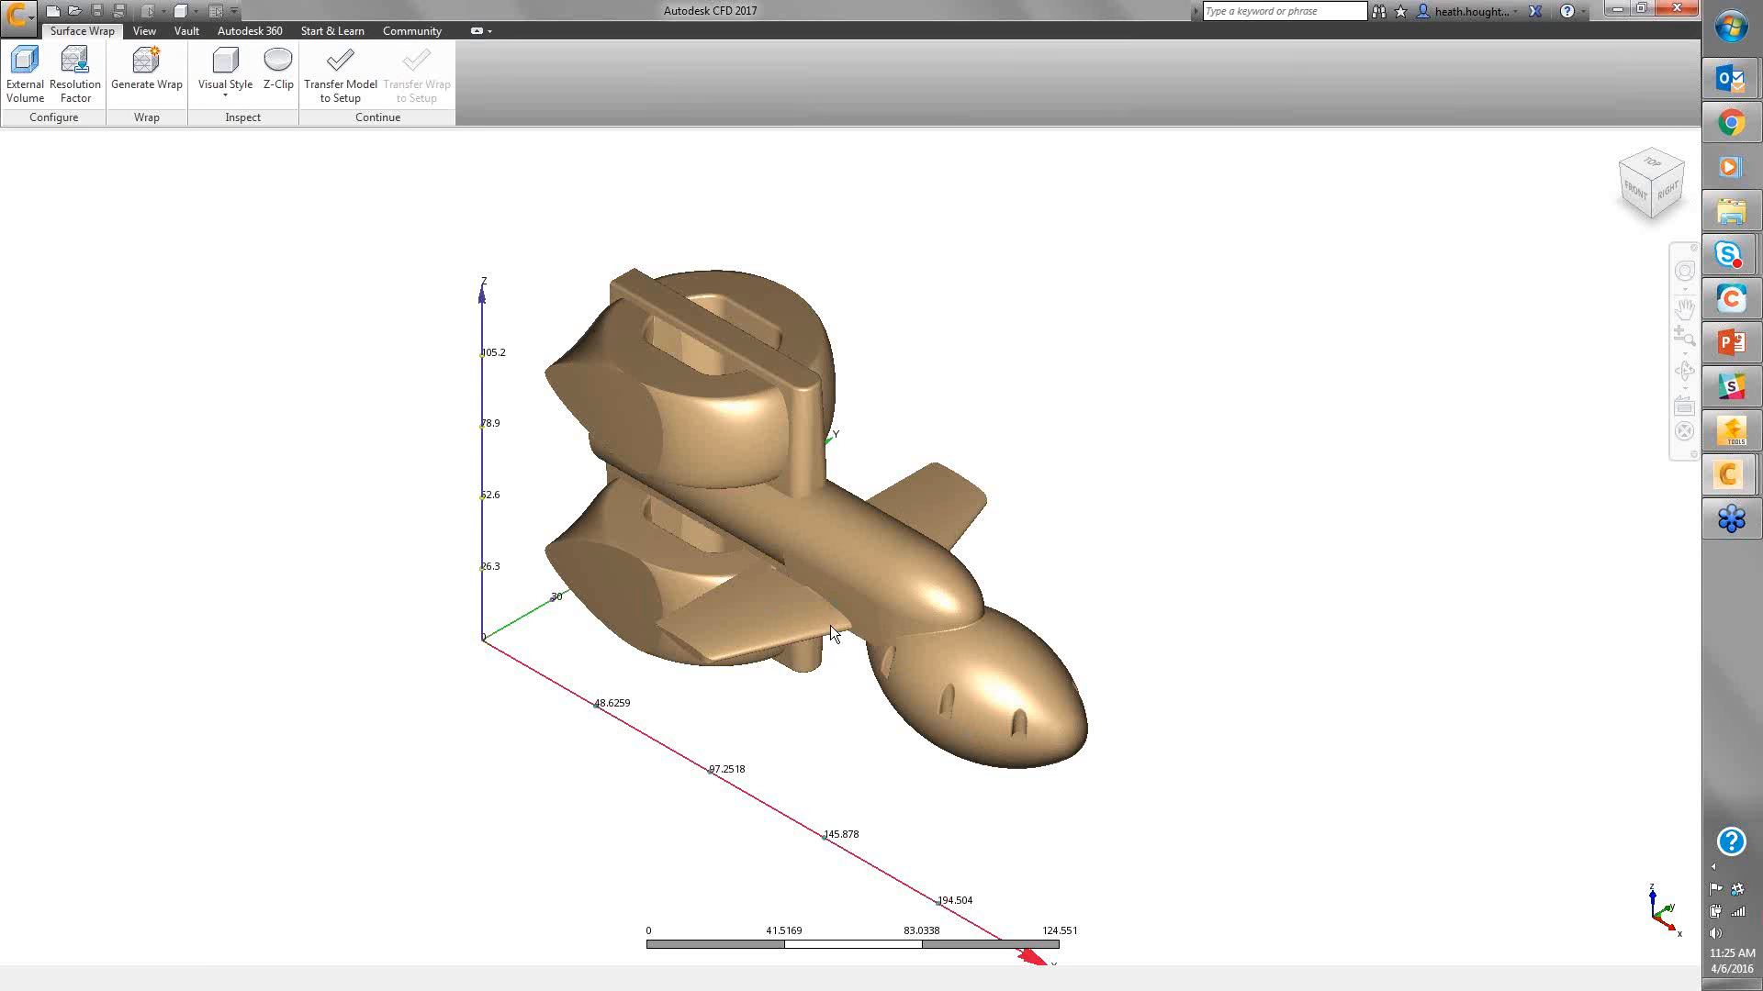
Examine the joint between the submarine's near wing and the hull for gaps
scroll(829, 624, up, 5)
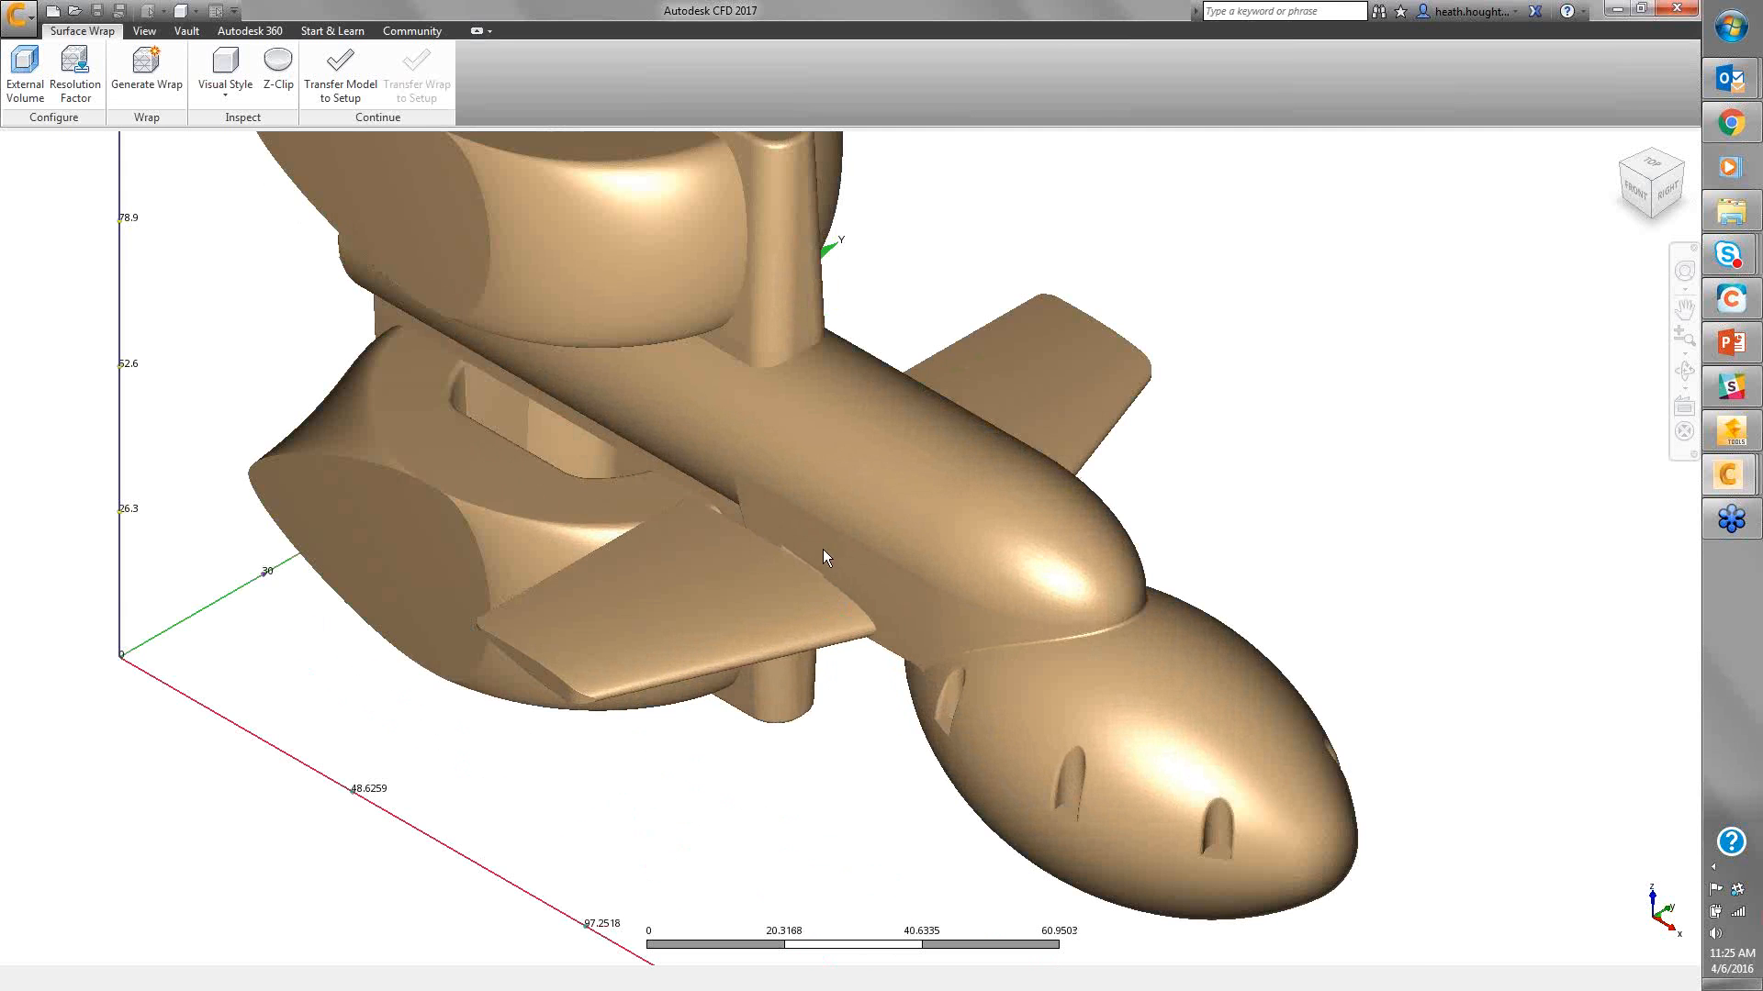
scroll(818, 549, up, 5)
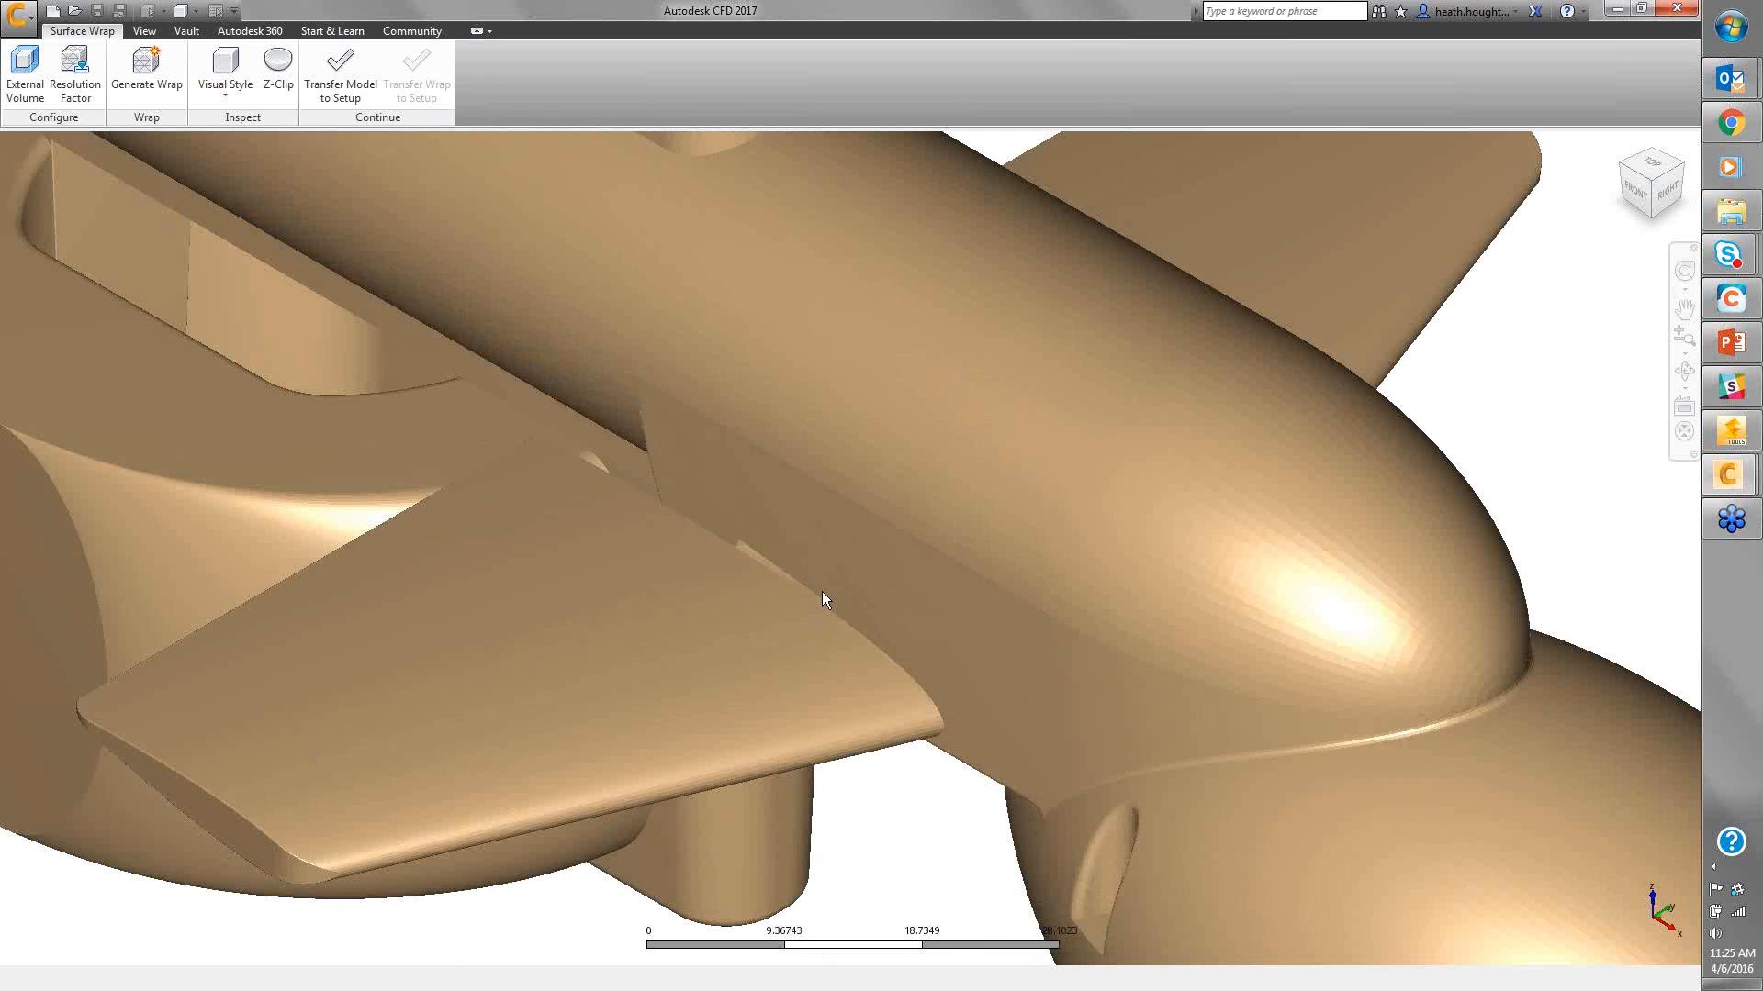
scroll(1232, 641, up, 5)
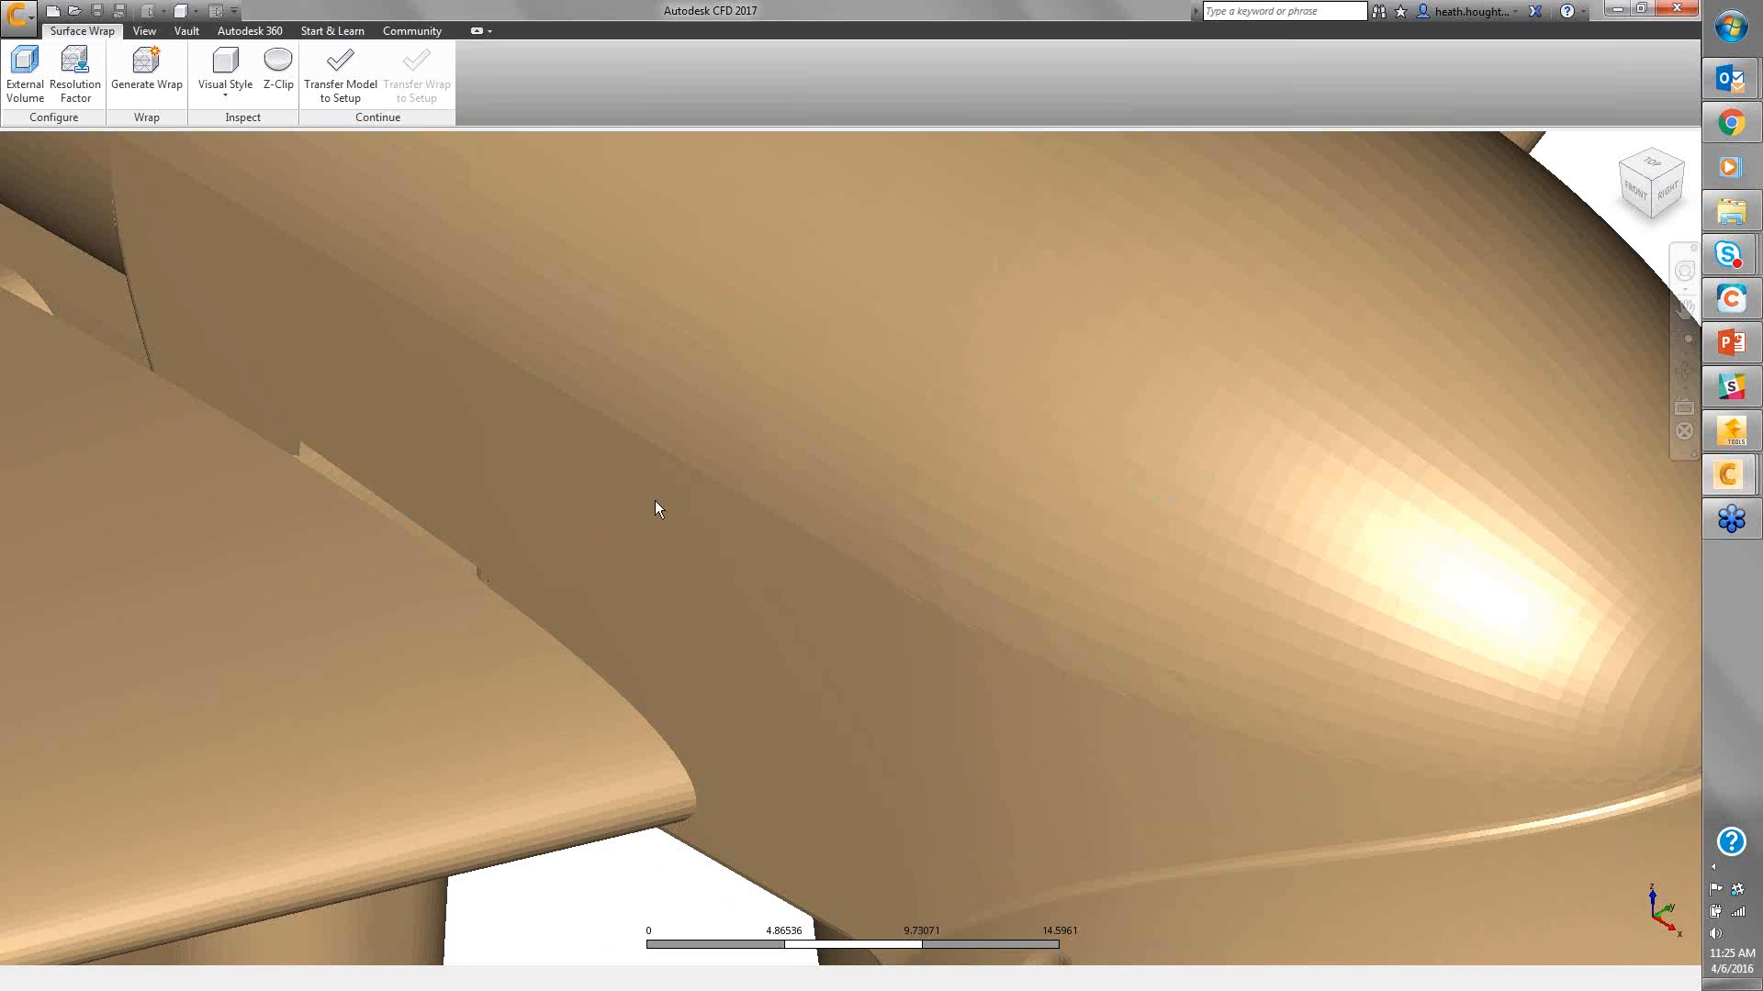
scroll(655, 503, down, 5)
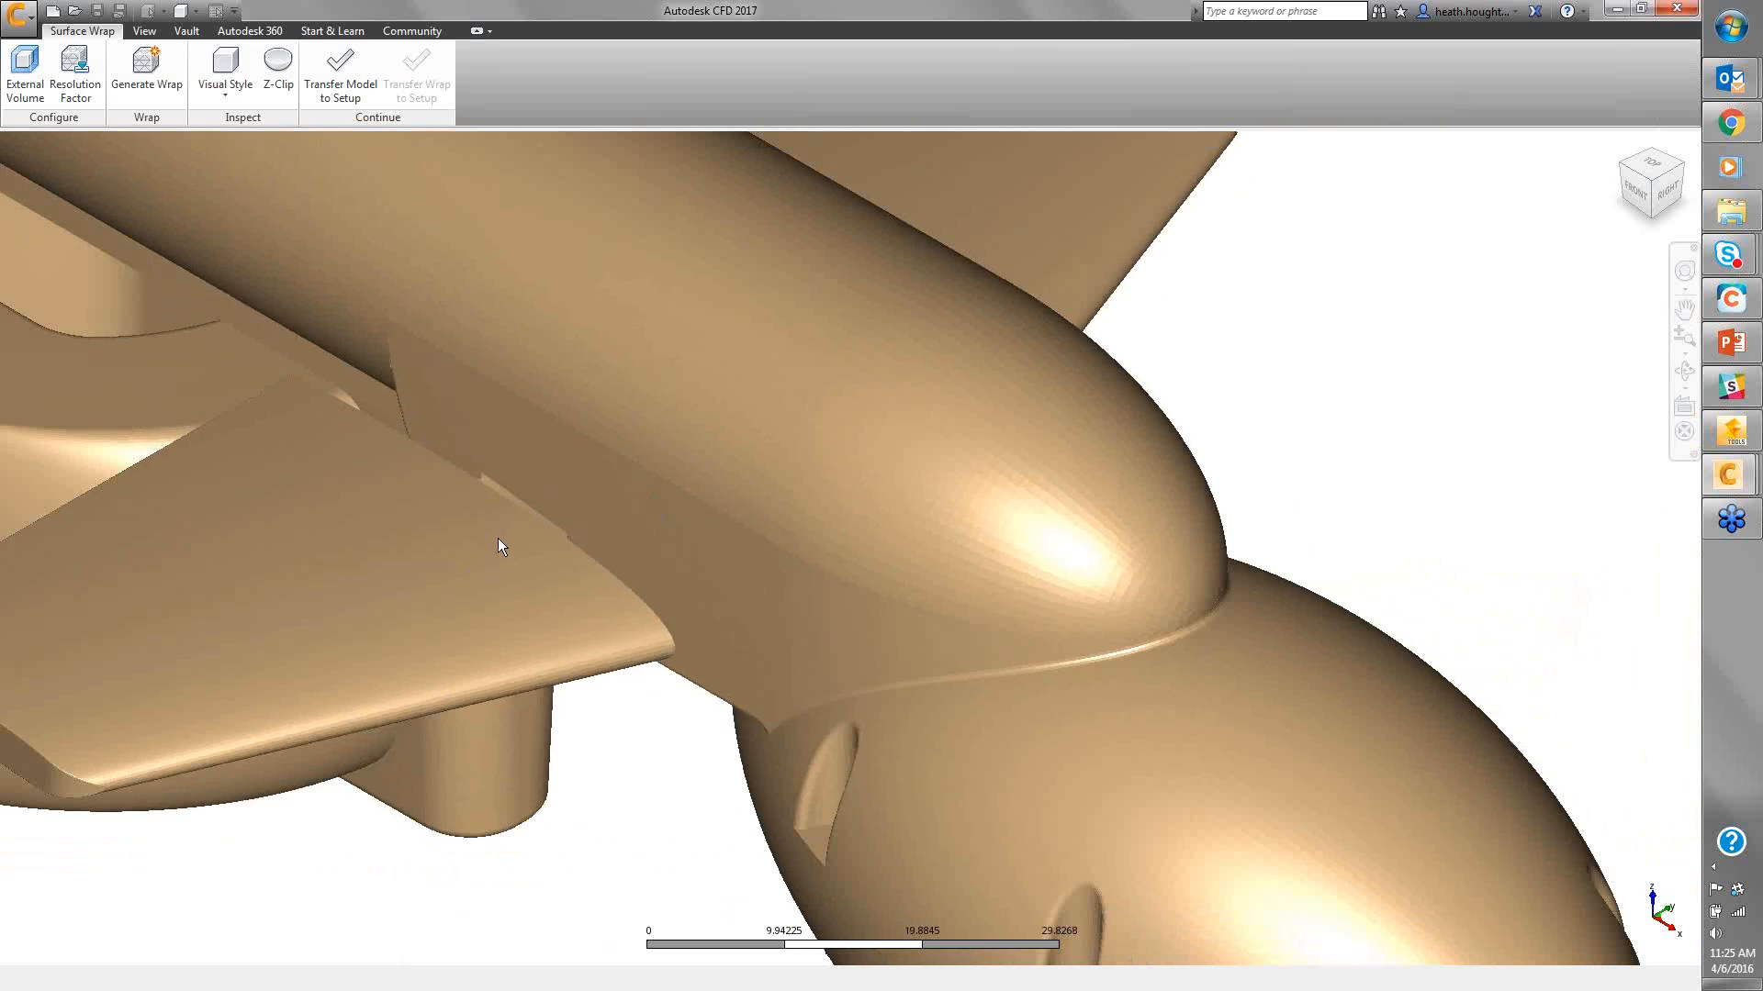
shift+middle_drag(492, 504, 511, 472)
scroll(516, 554, up, 10)
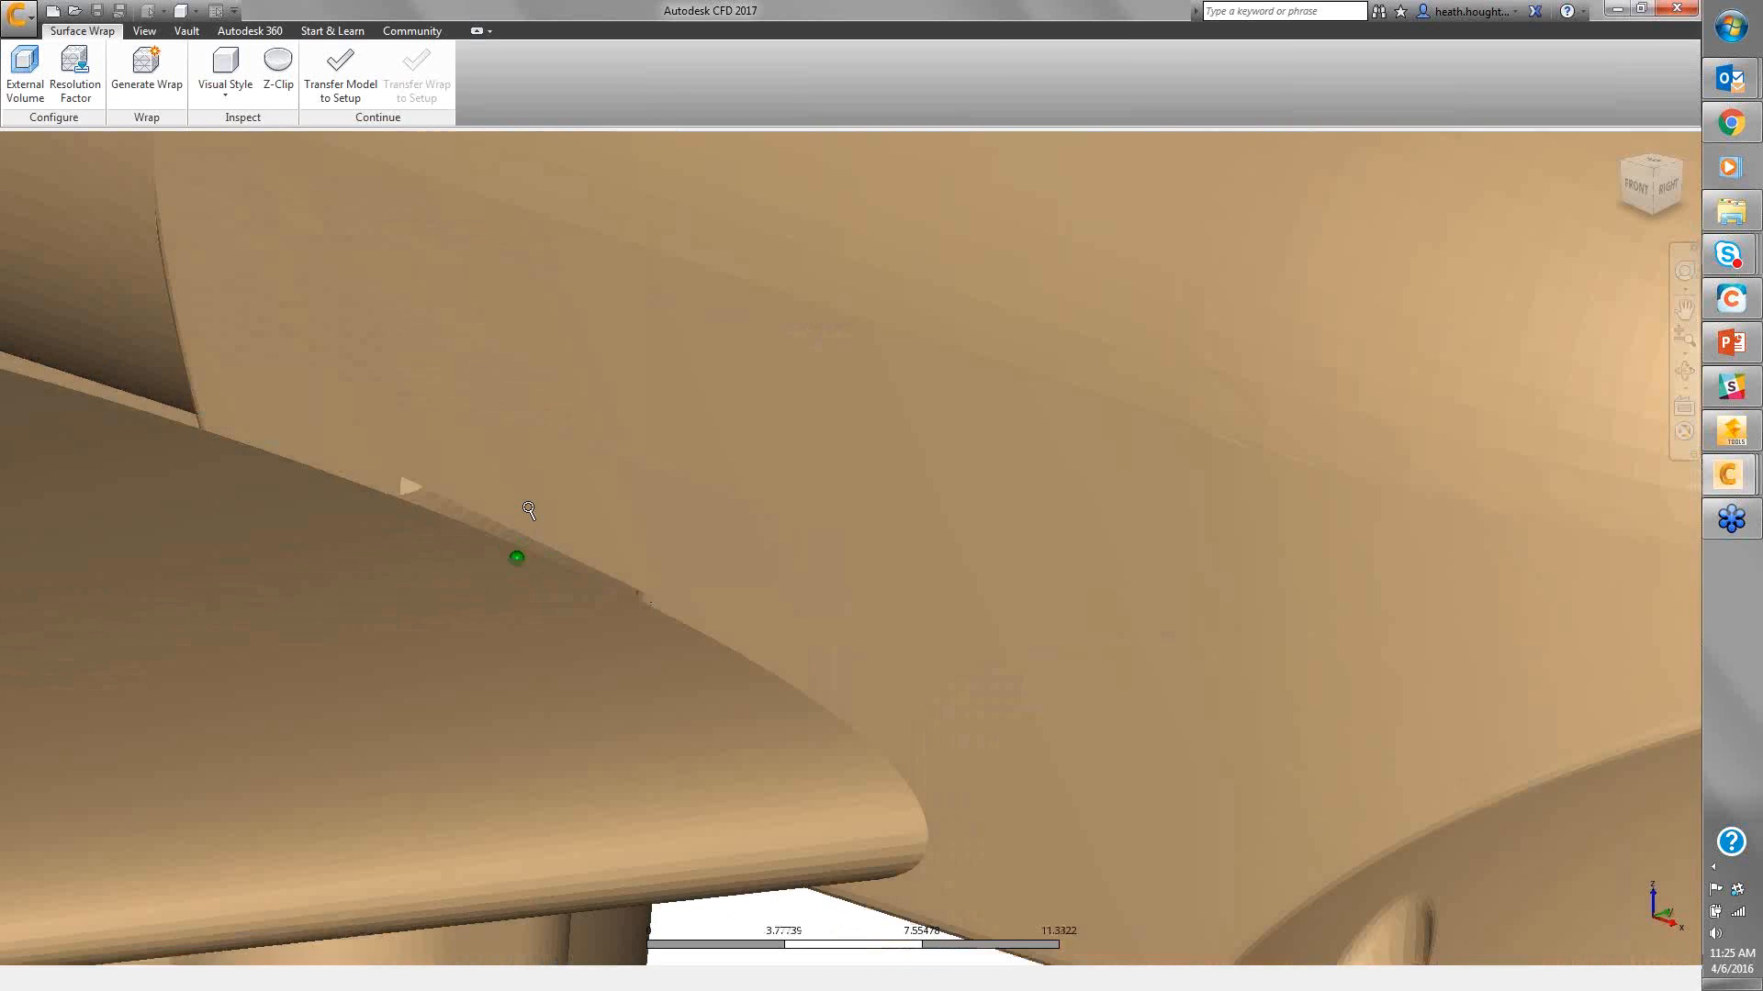
shift+middle_drag(663, 520, 777, 500)
scroll(755, 539, down, 8)
scroll(750, 607, down, 3)
Set the model's visual style to Transparent and inspect the hull around the wing roots
click(220, 98)
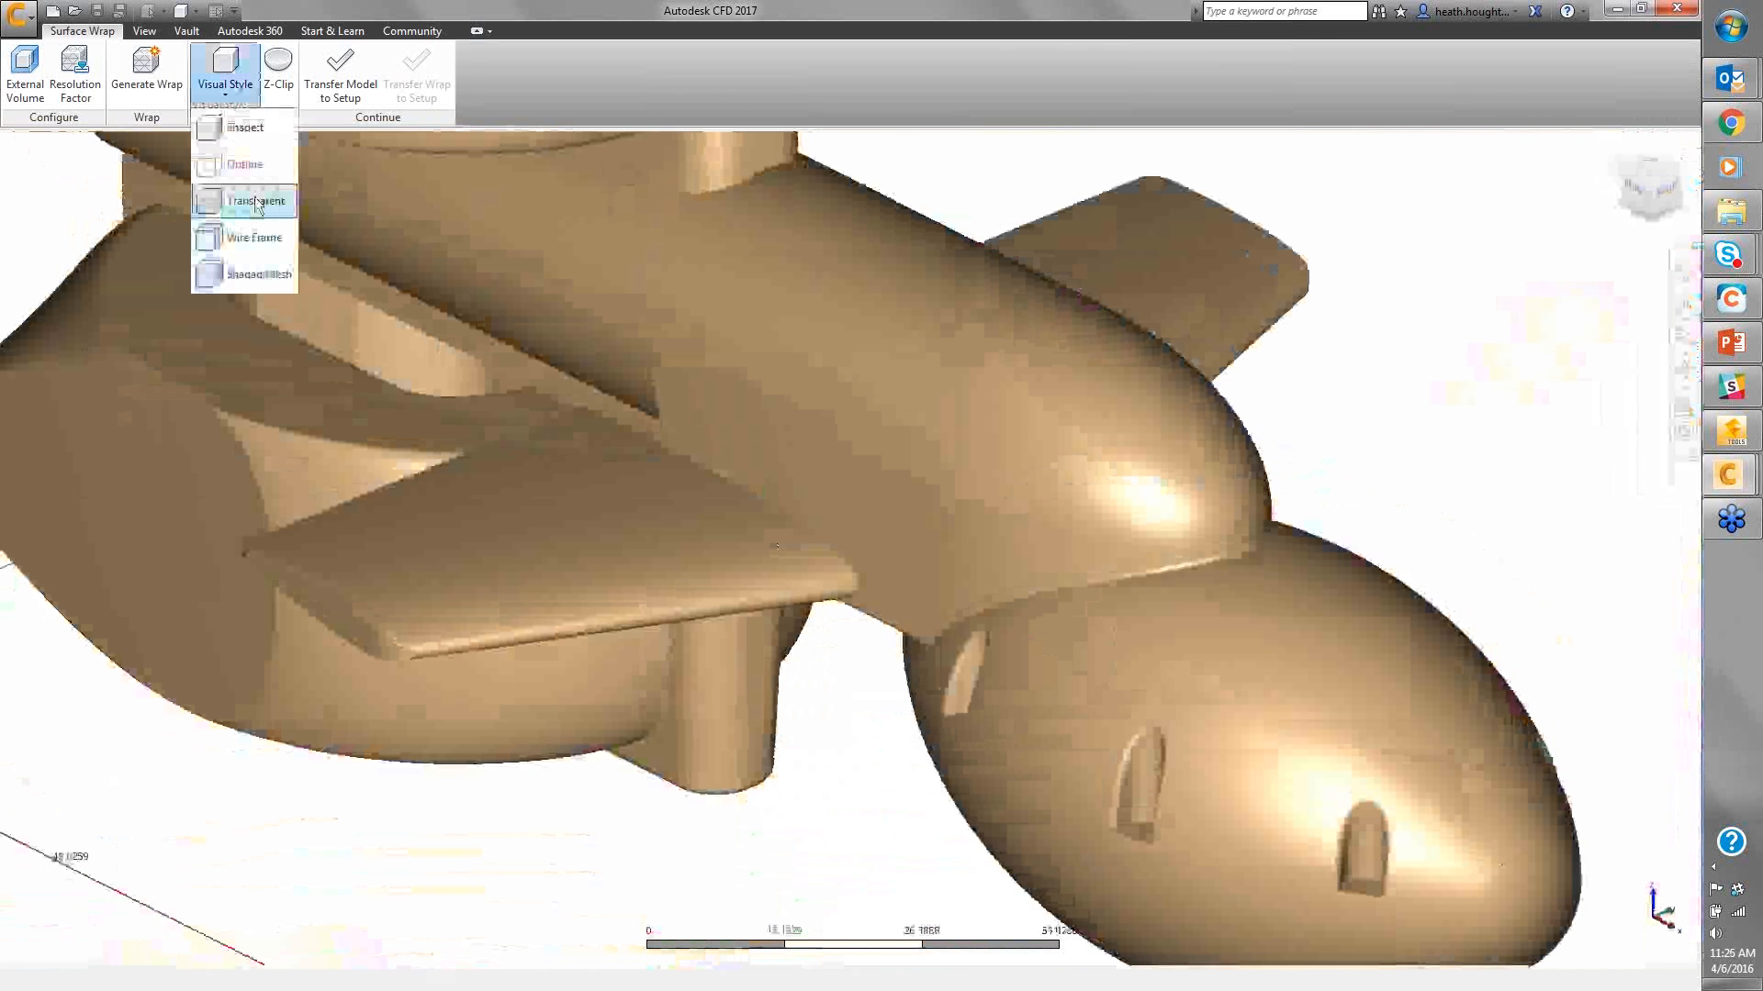
click(246, 200)
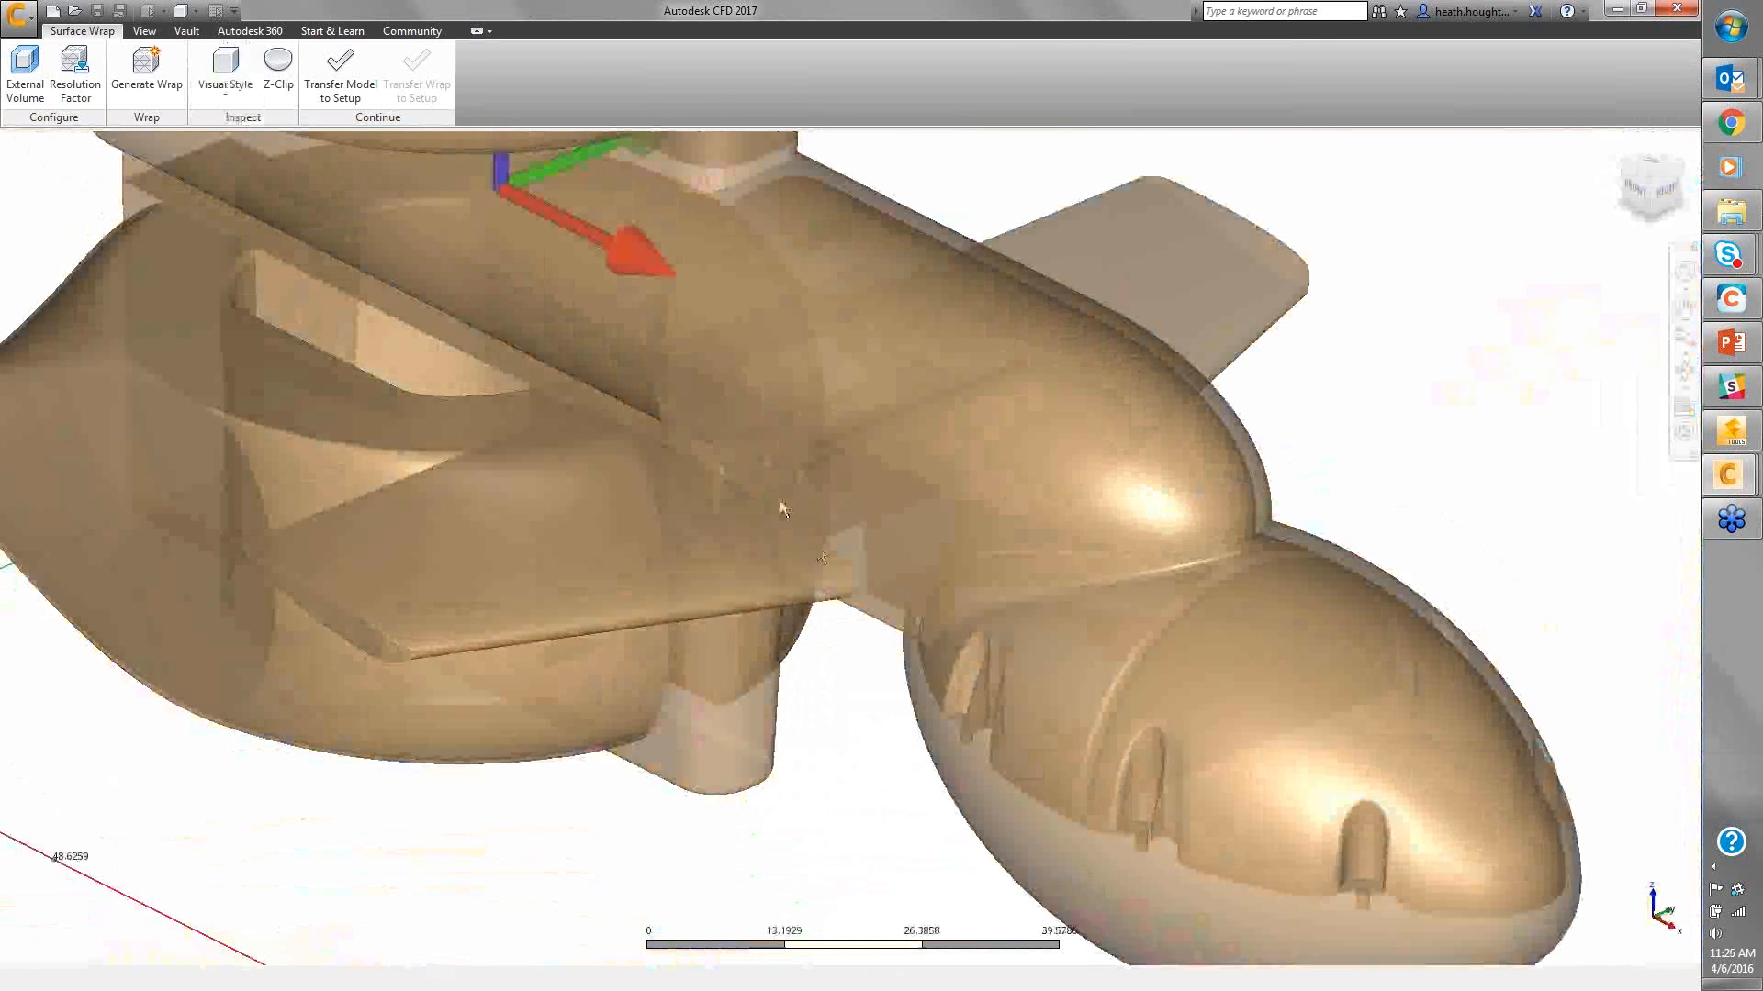
shift+middle_drag(753, 459, 664, 564)
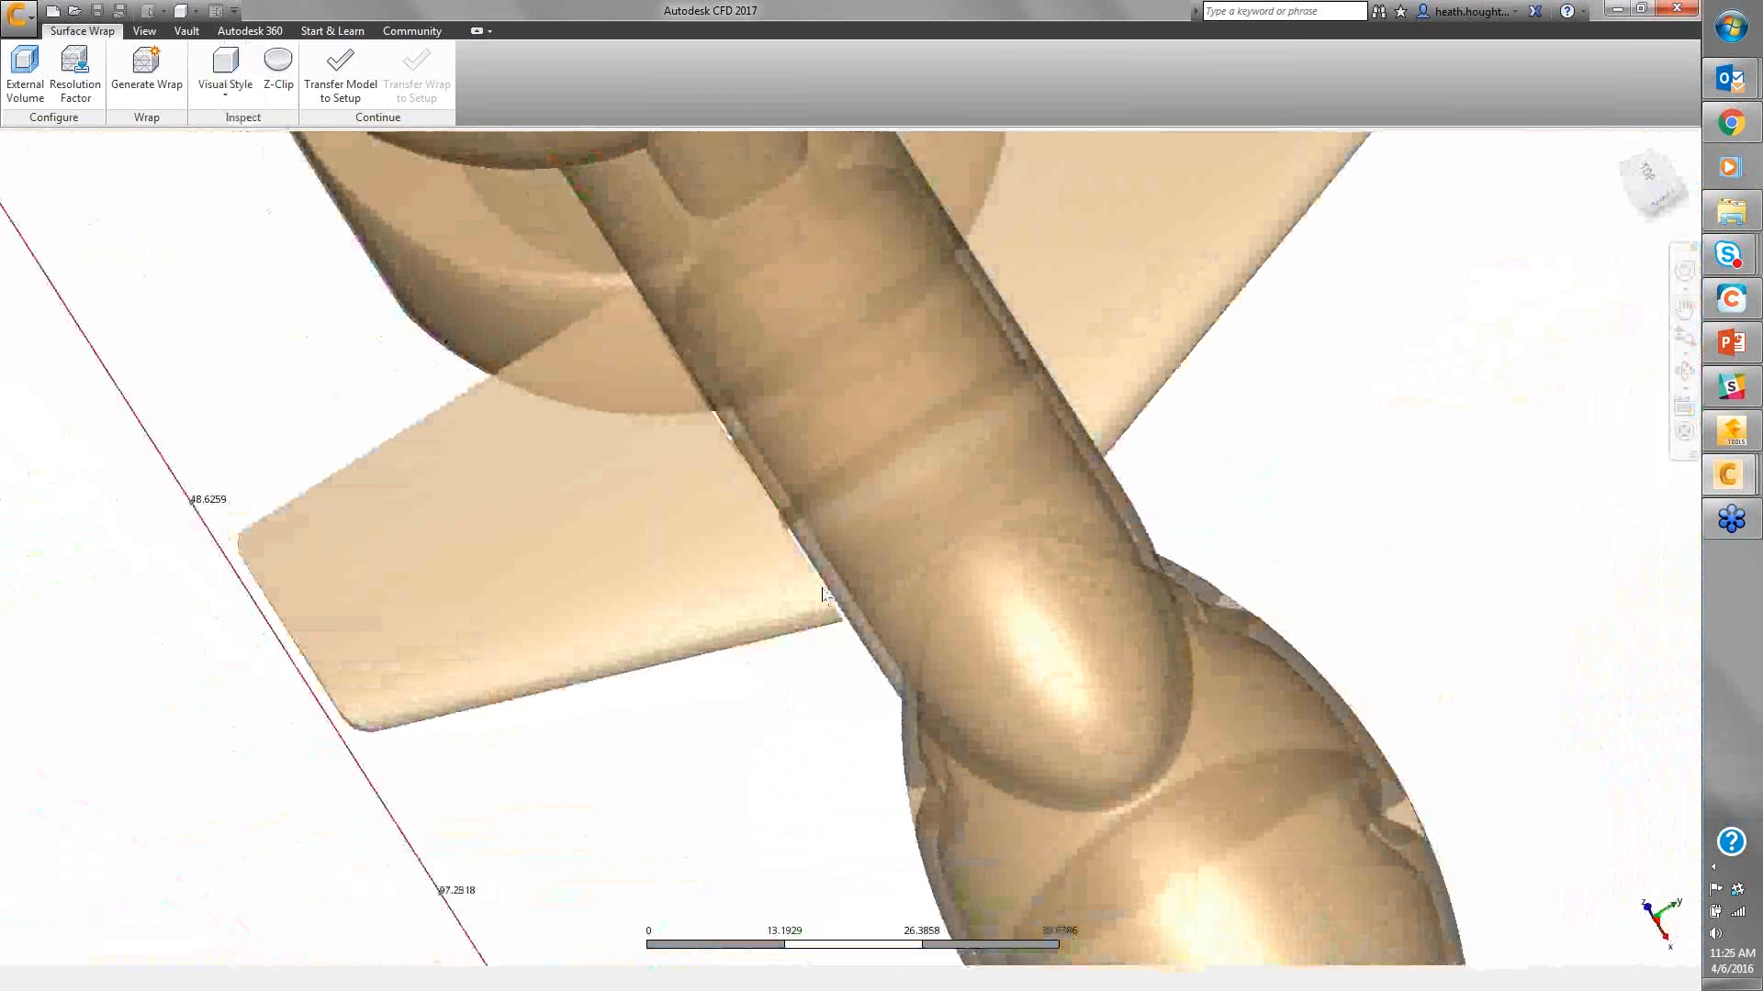
shift+middle_drag(830, 551, 734, 487)
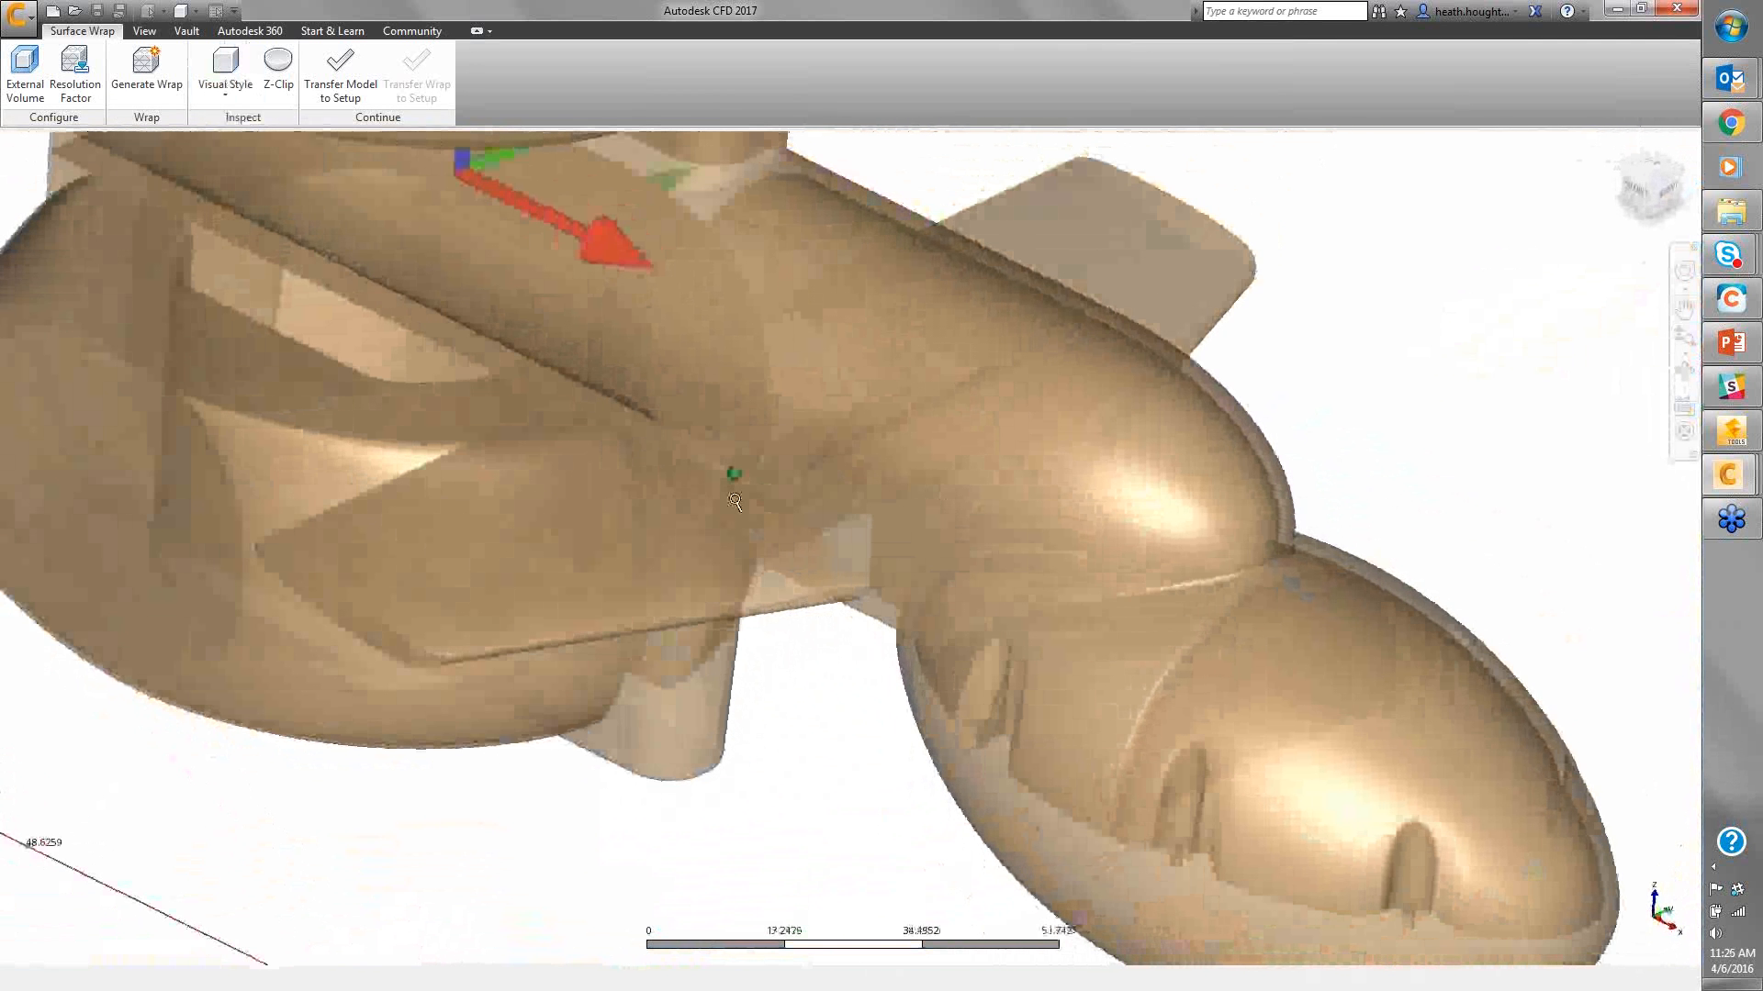
Examine the submarine's internal geometry through the transparent surfaces, both as a whole and close to the near wing
scroll(734, 487, down, 4)
middle_drag(787, 601, 807, 618)
shift+middle_drag(897, 433, 862, 417)
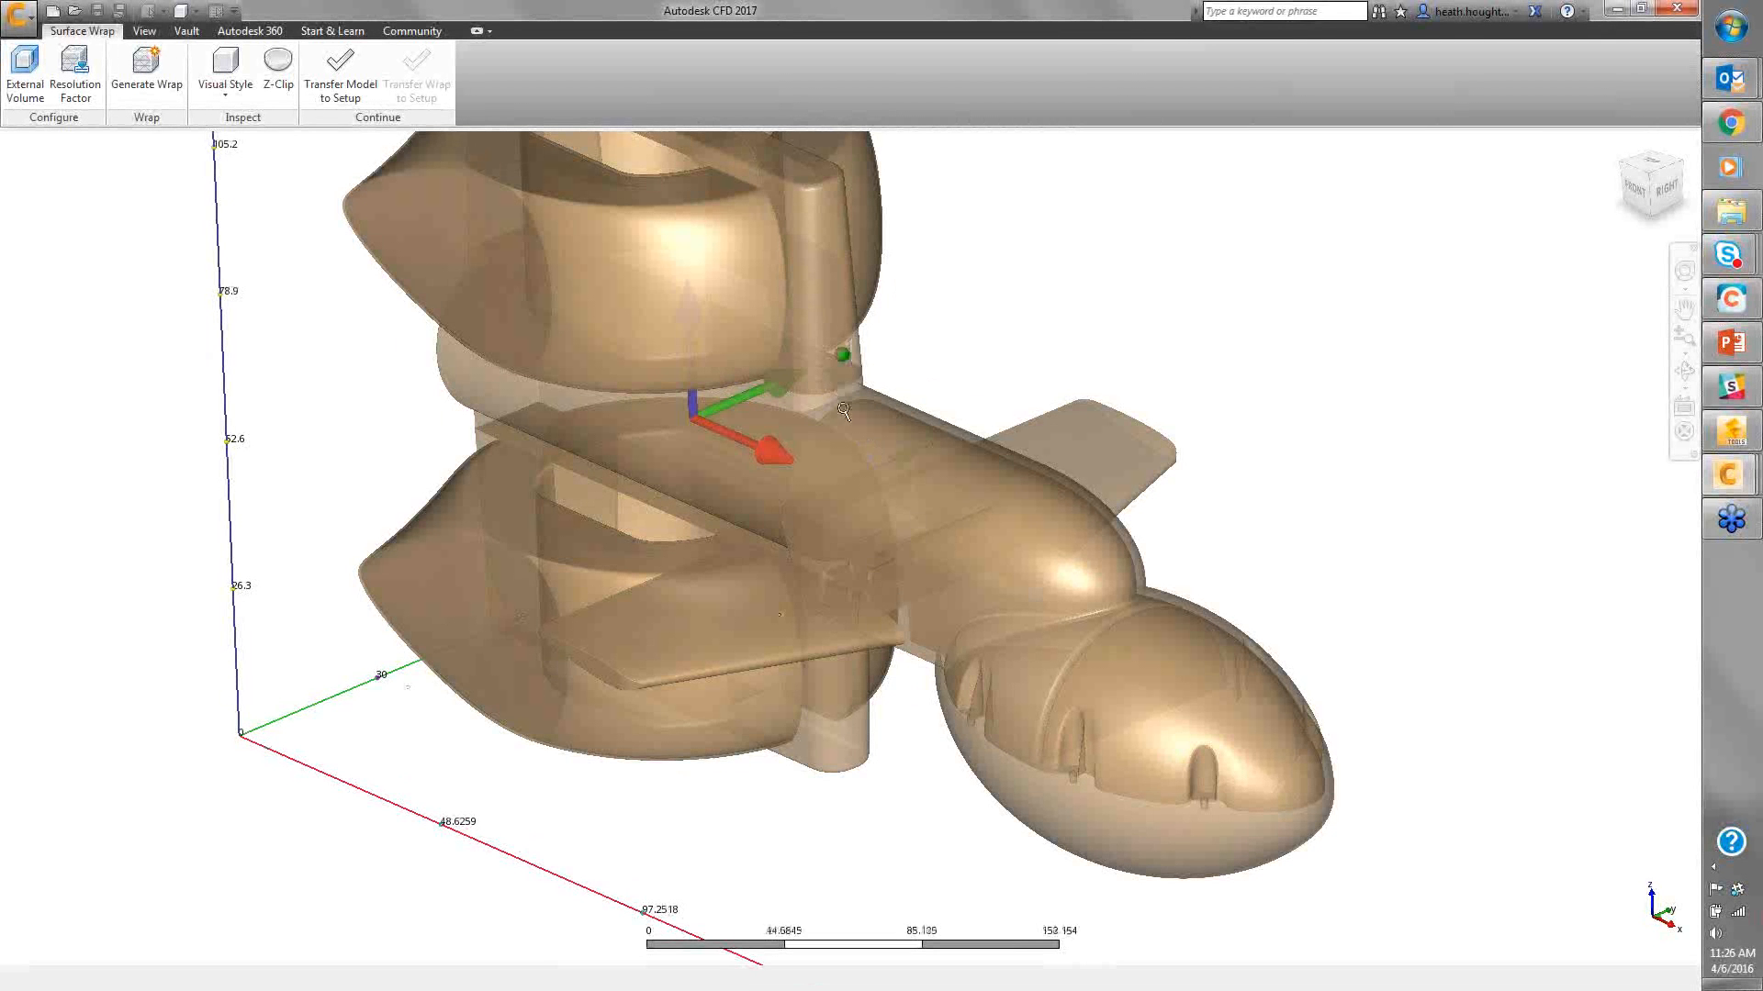
scroll(841, 390, down, 4)
scroll(846, 398, up, 1)
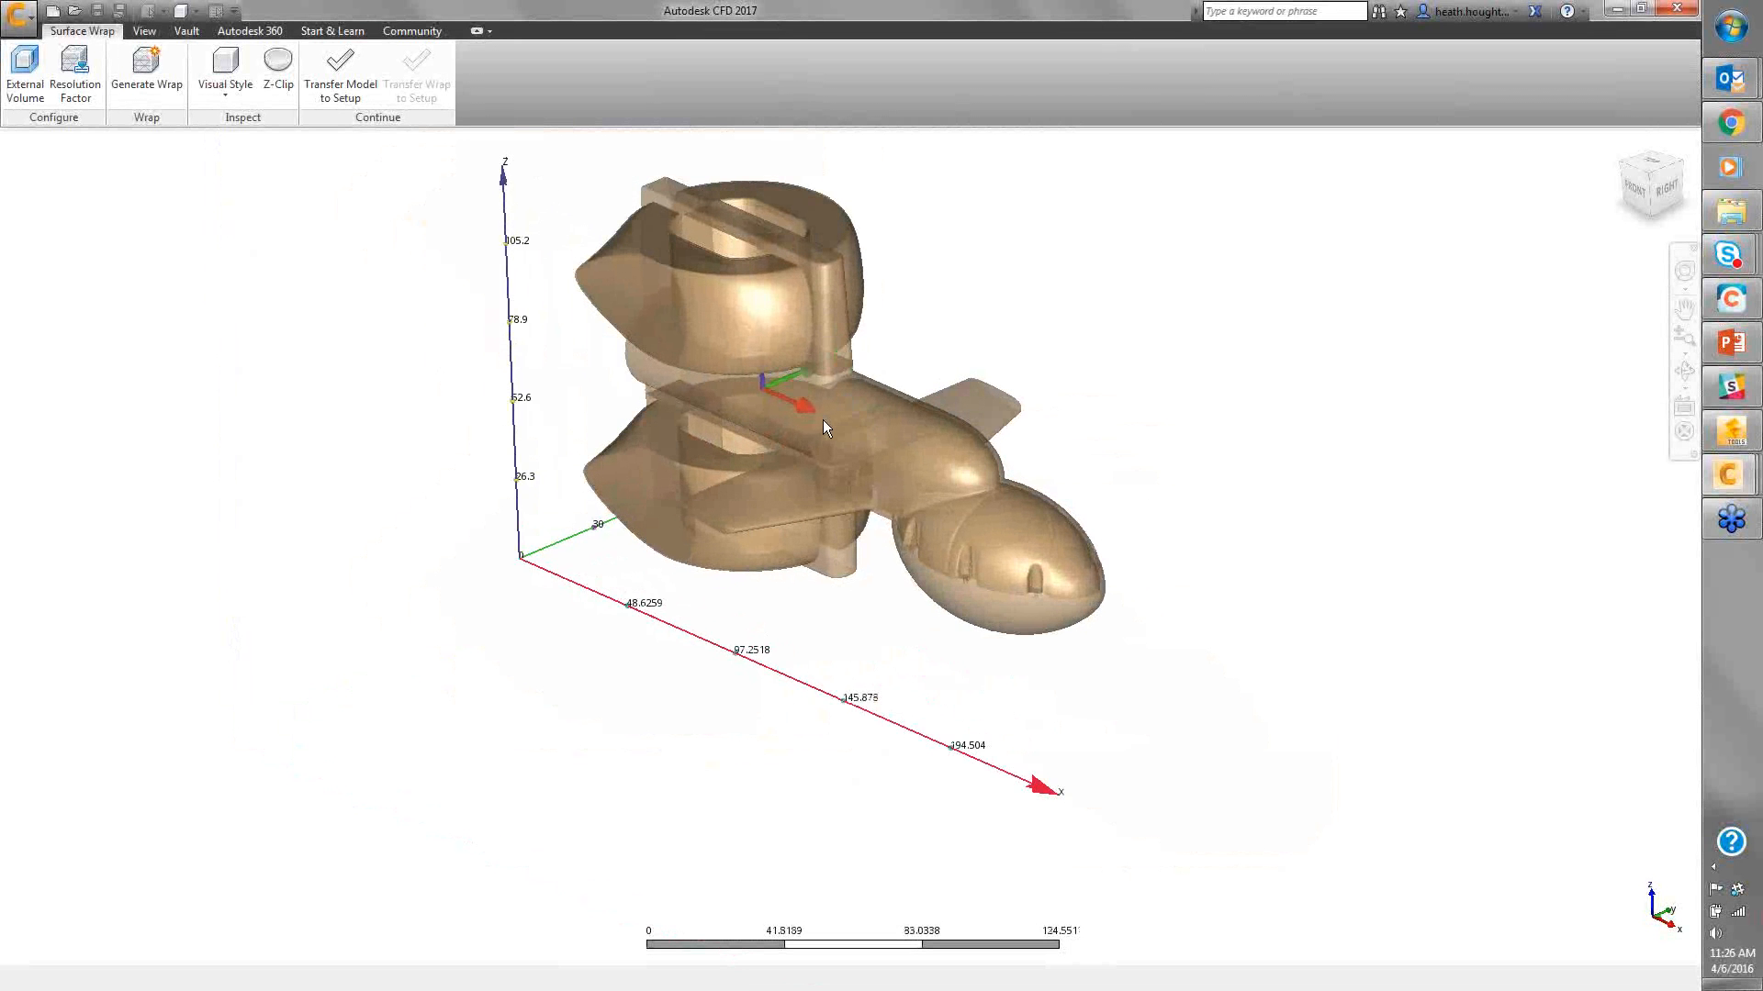
middle_drag(823, 420, 780, 461)
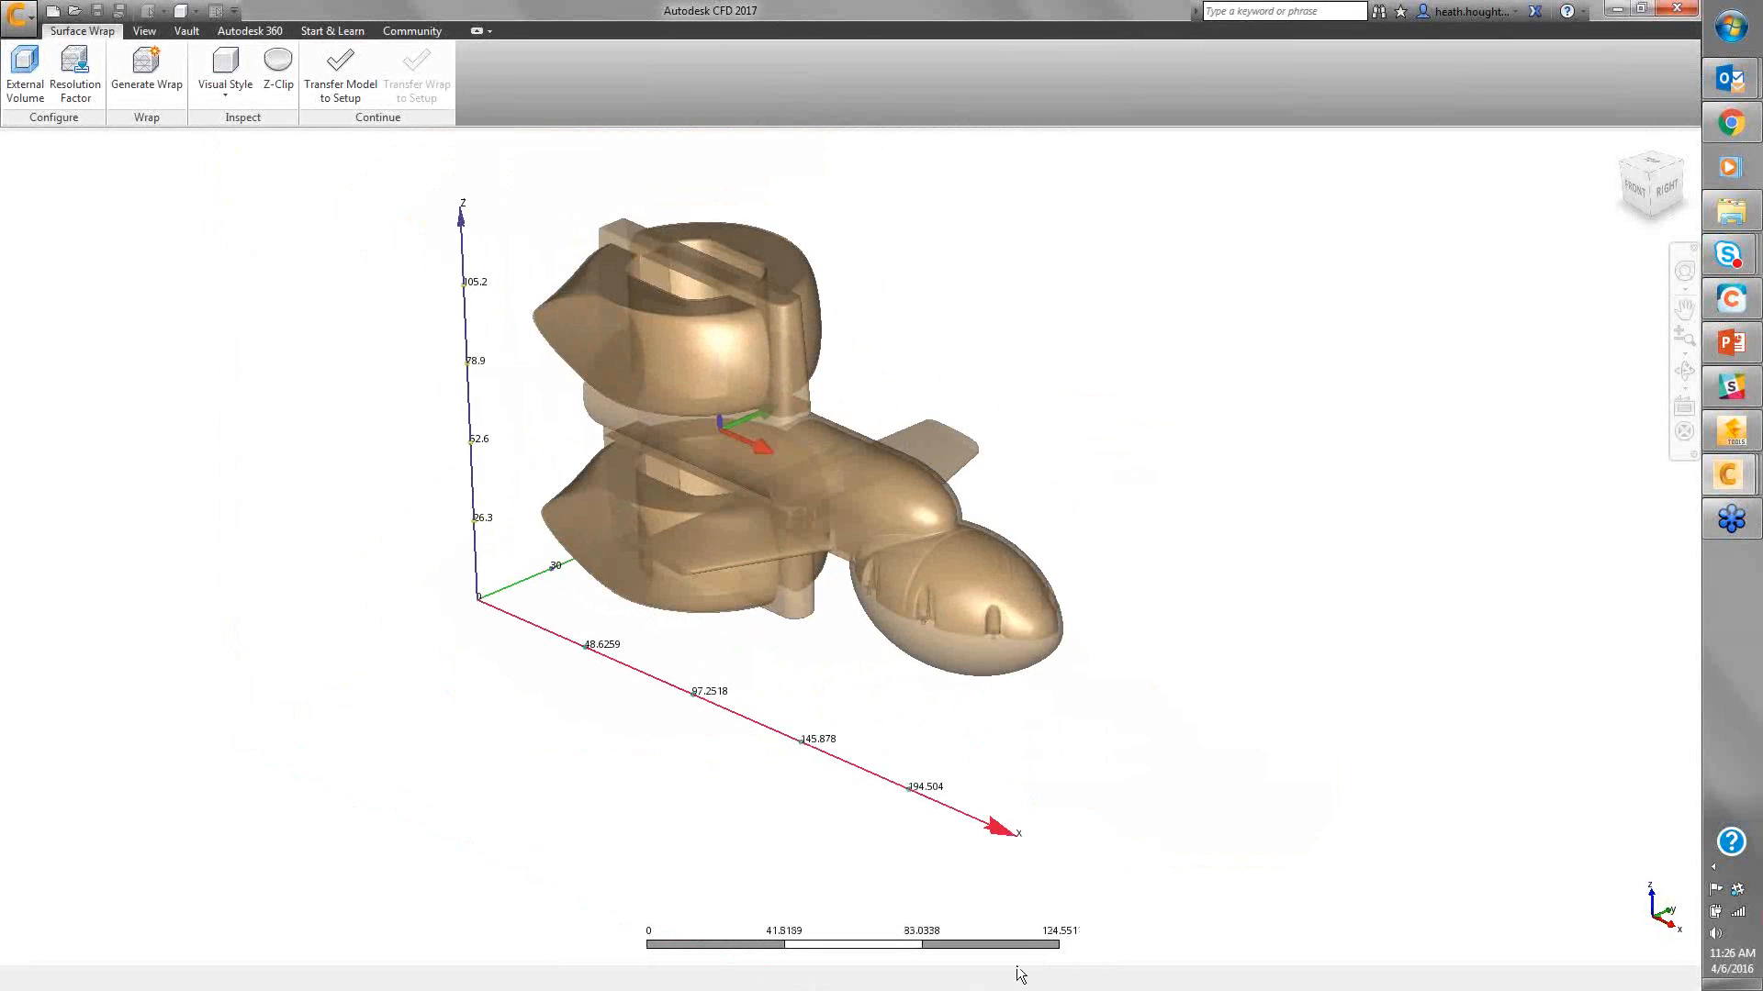
scroll(752, 540, up, 6)
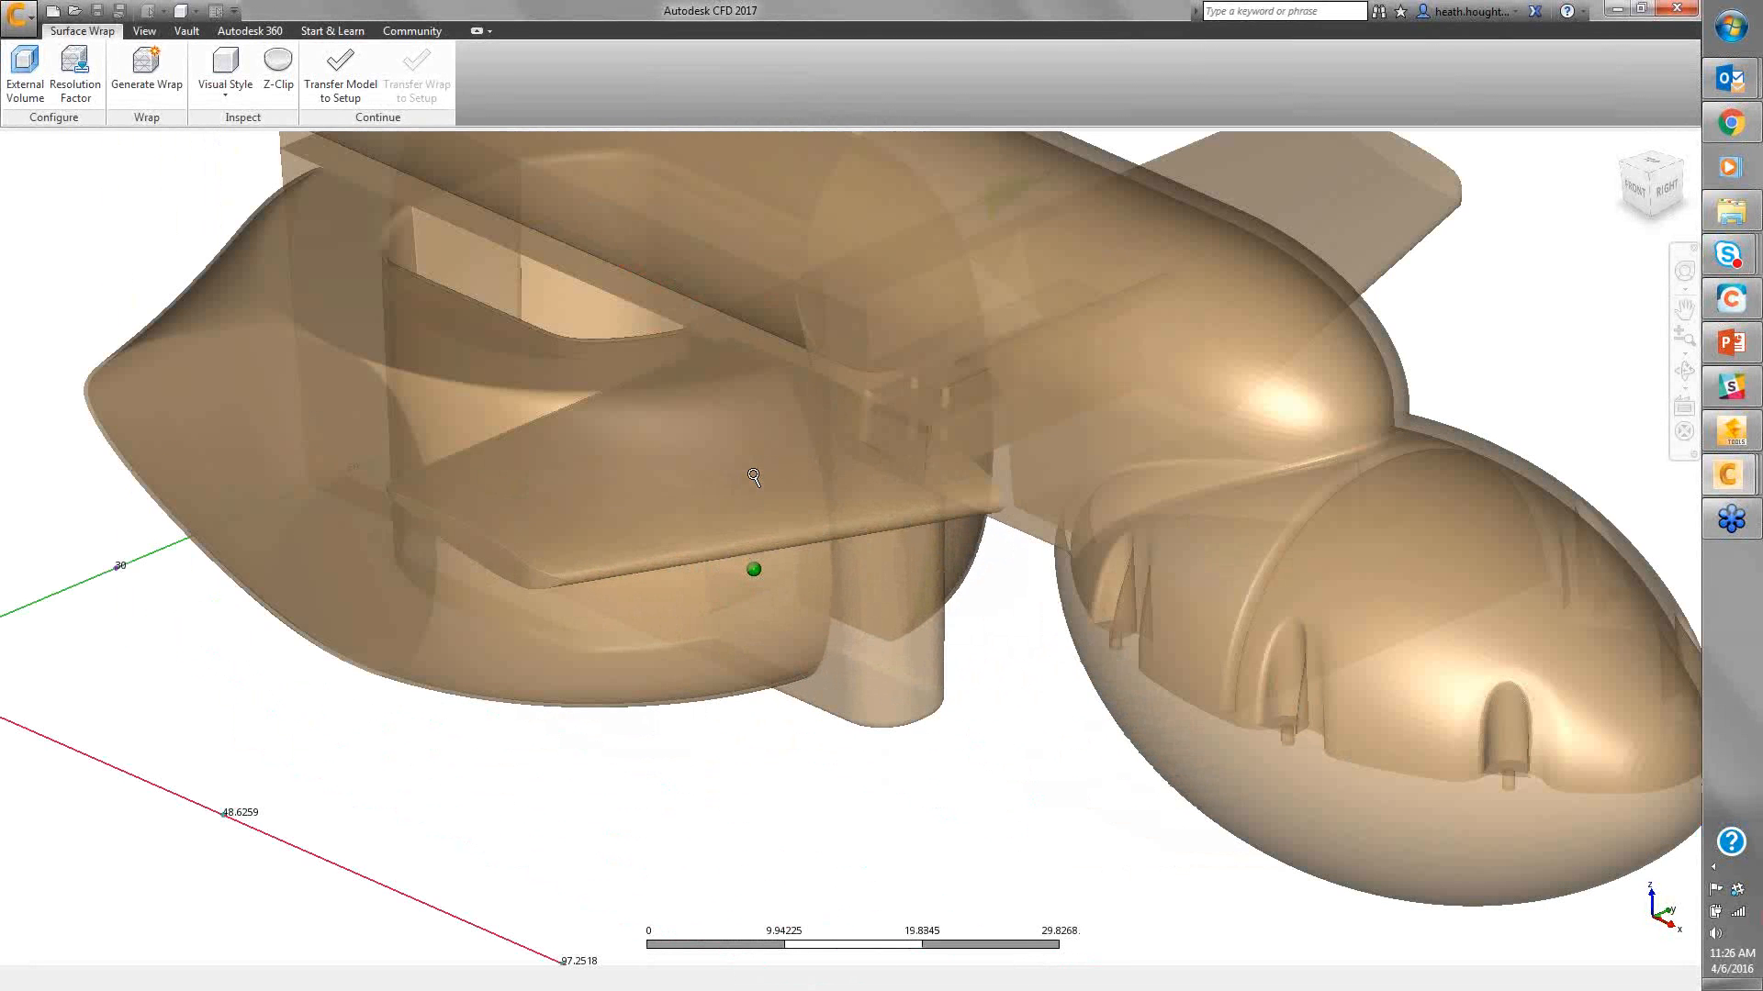
scroll(753, 477, up, 1)
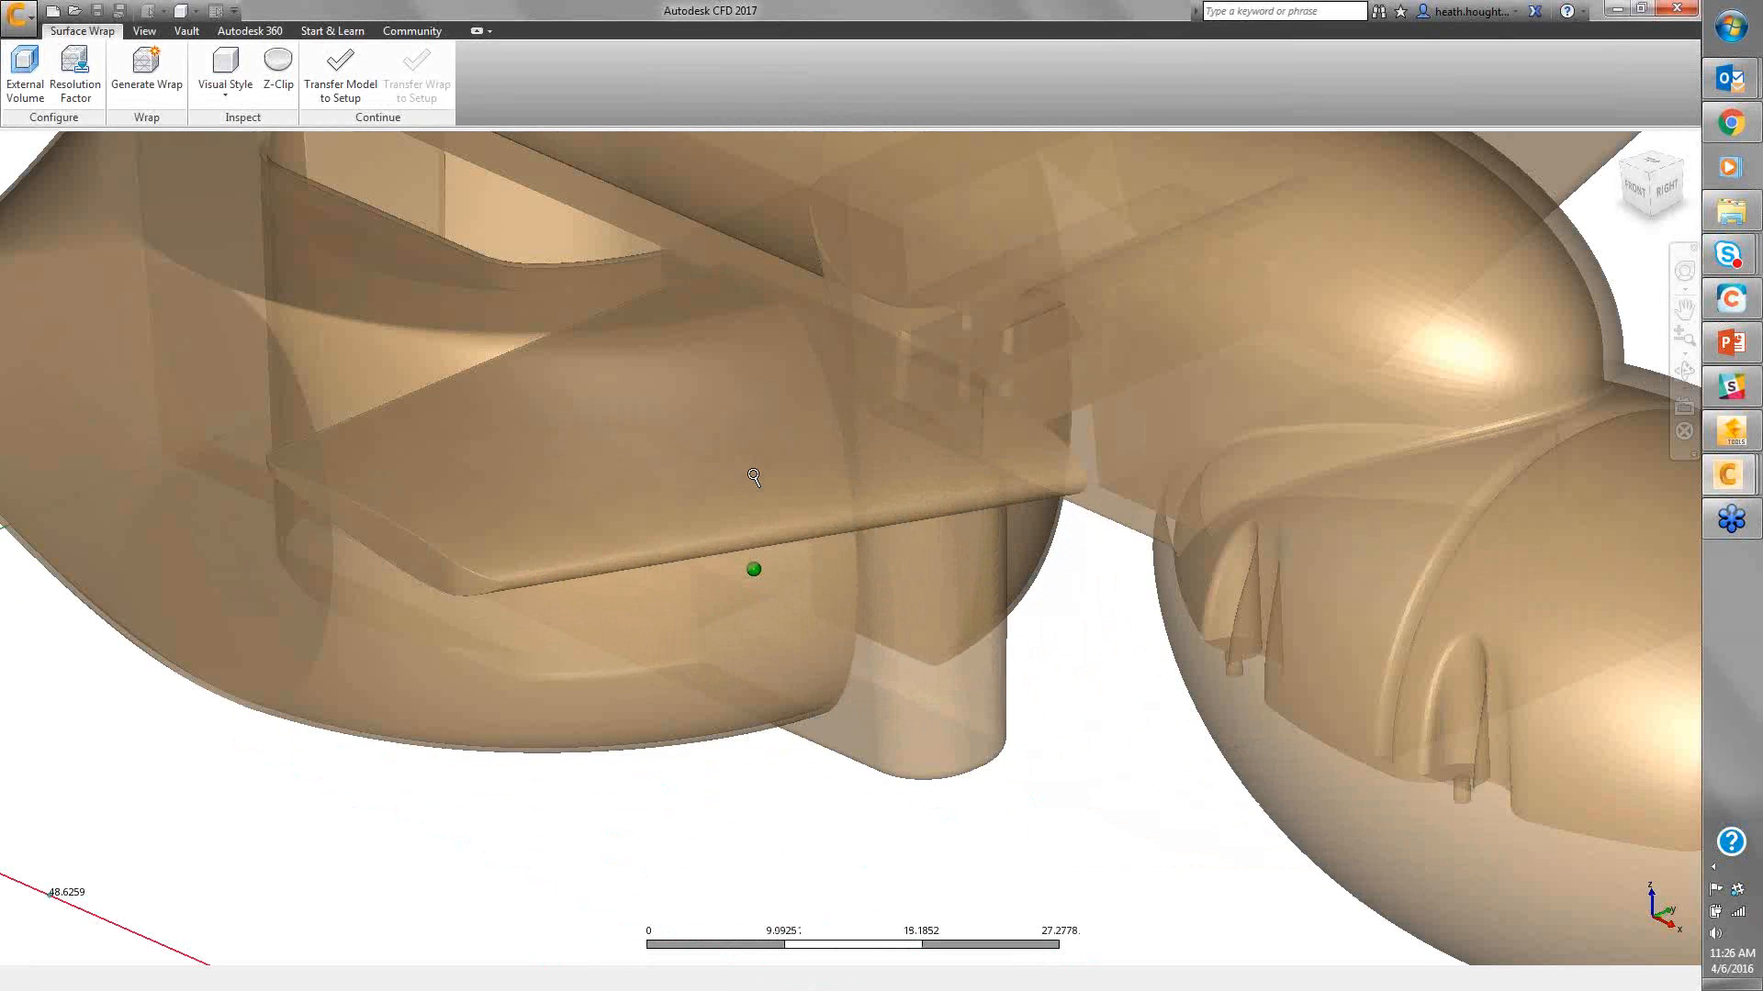
scroll(753, 477, down, 5)
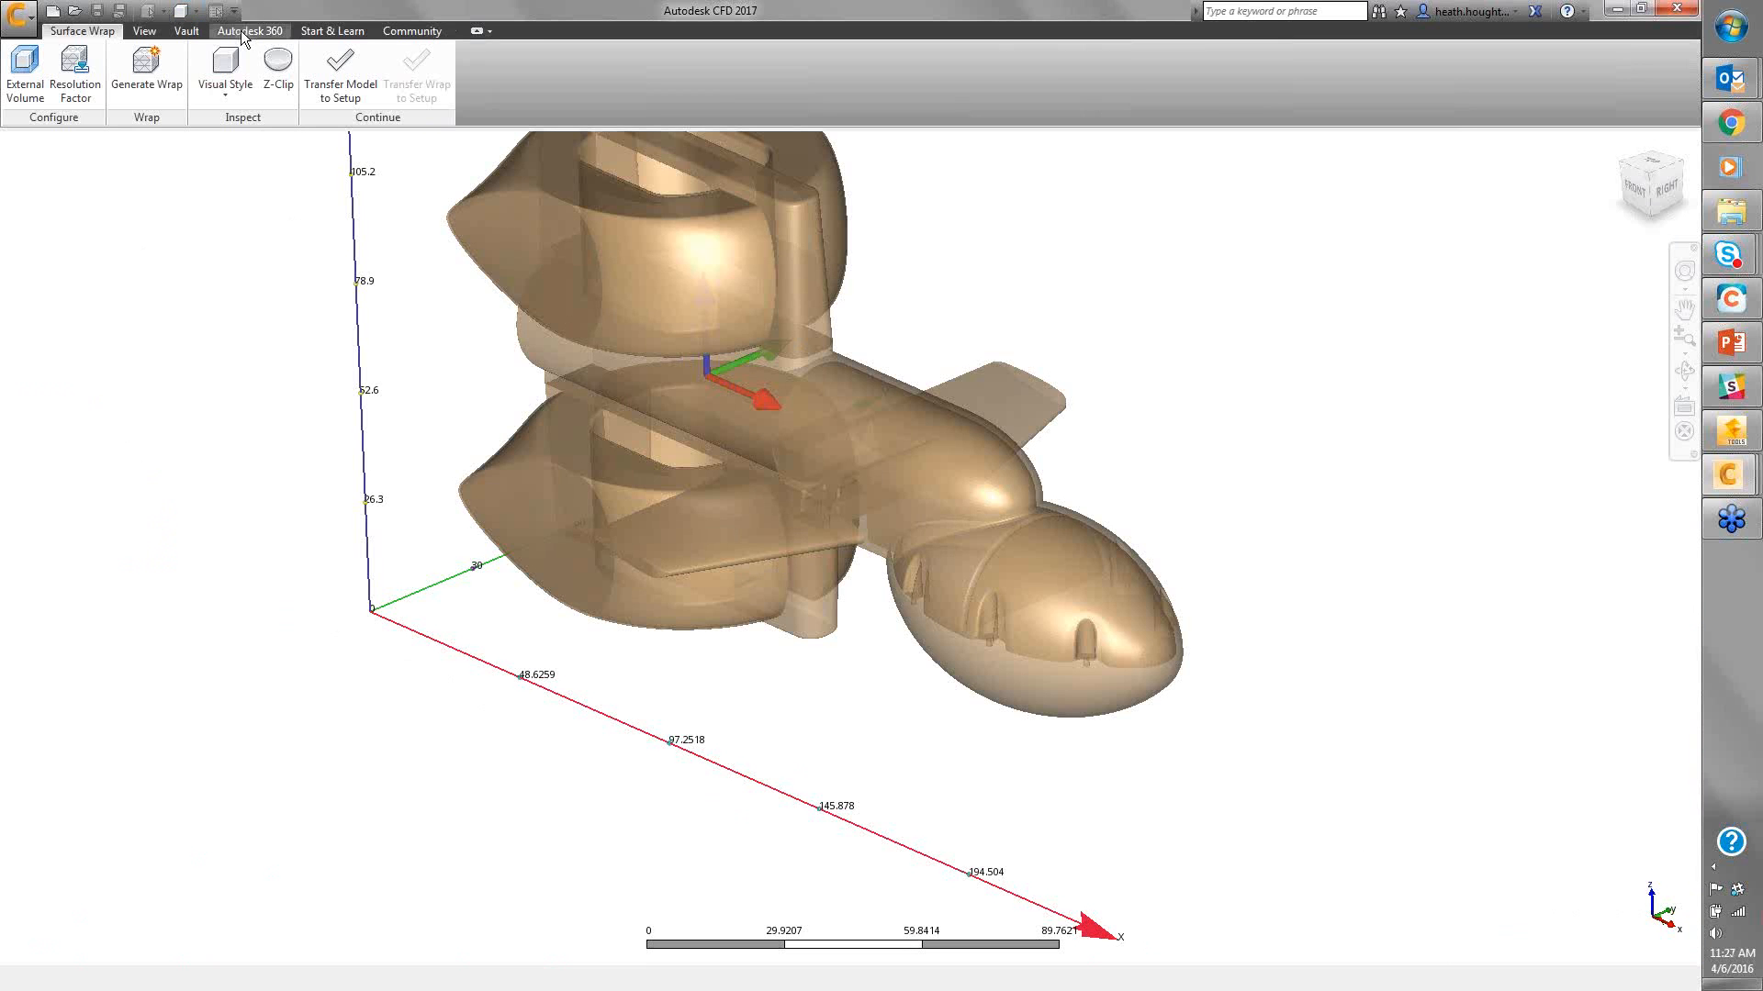
Hide the bounding coordinate axes and the local coordinate axes in the model view
click(152, 34)
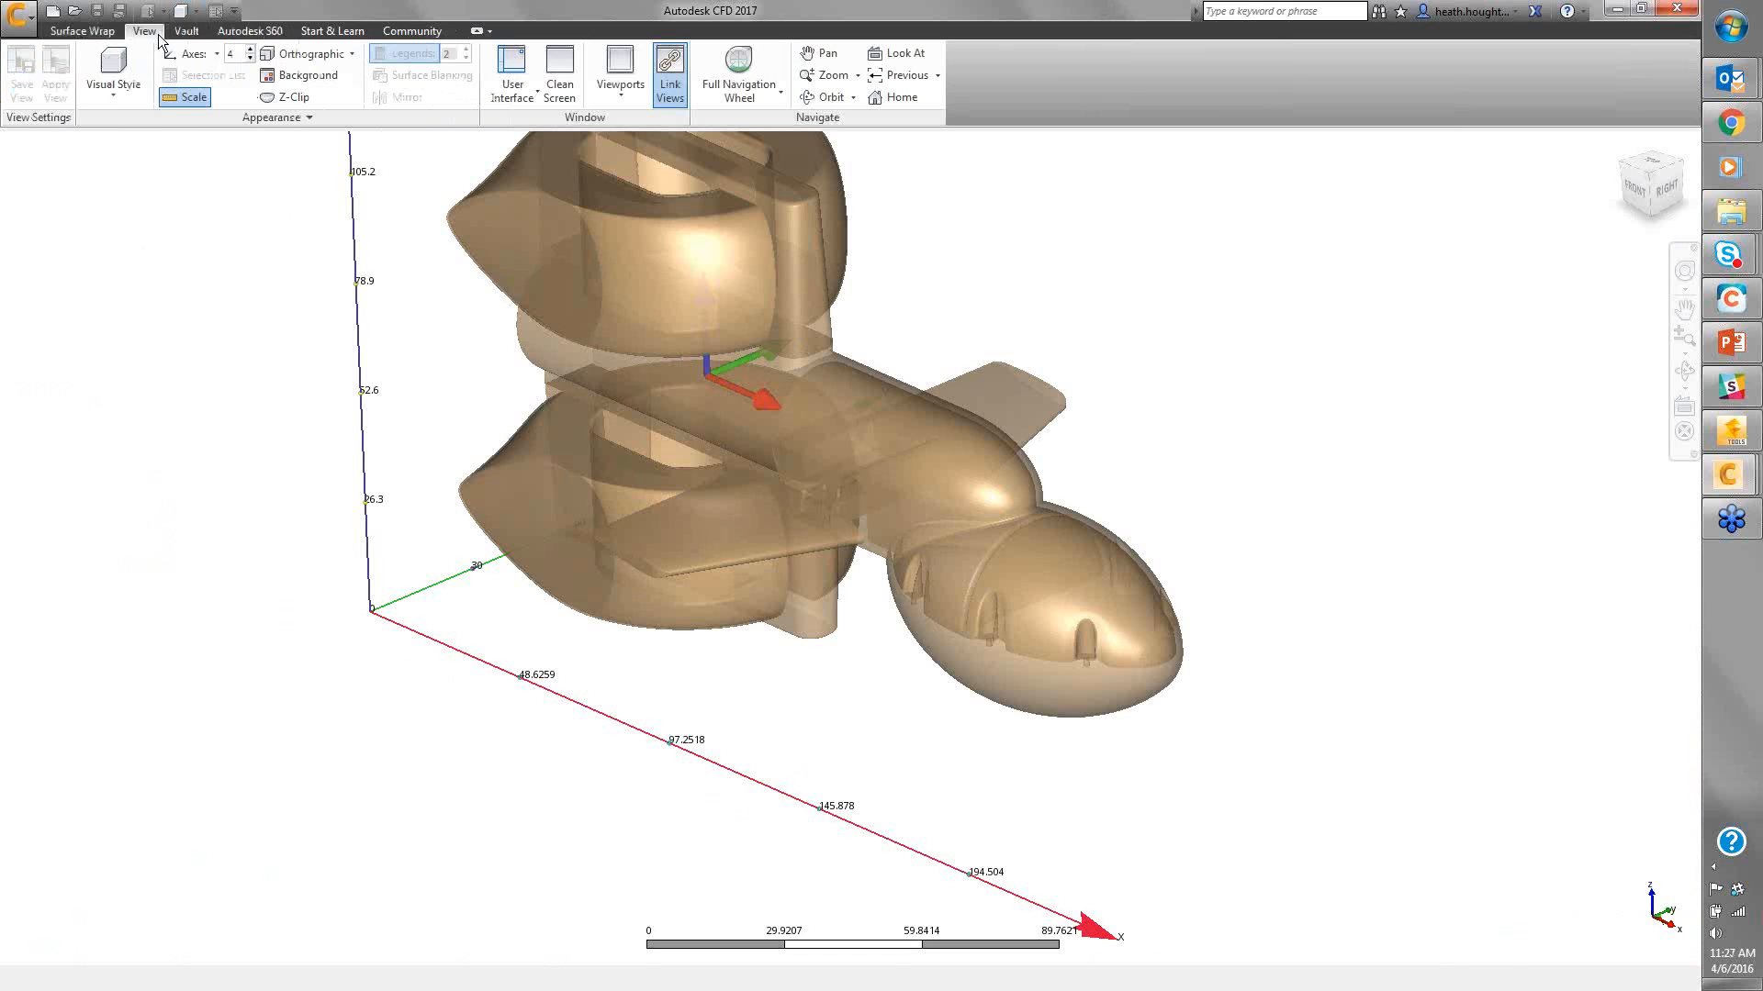
click(217, 55)
click(193, 76)
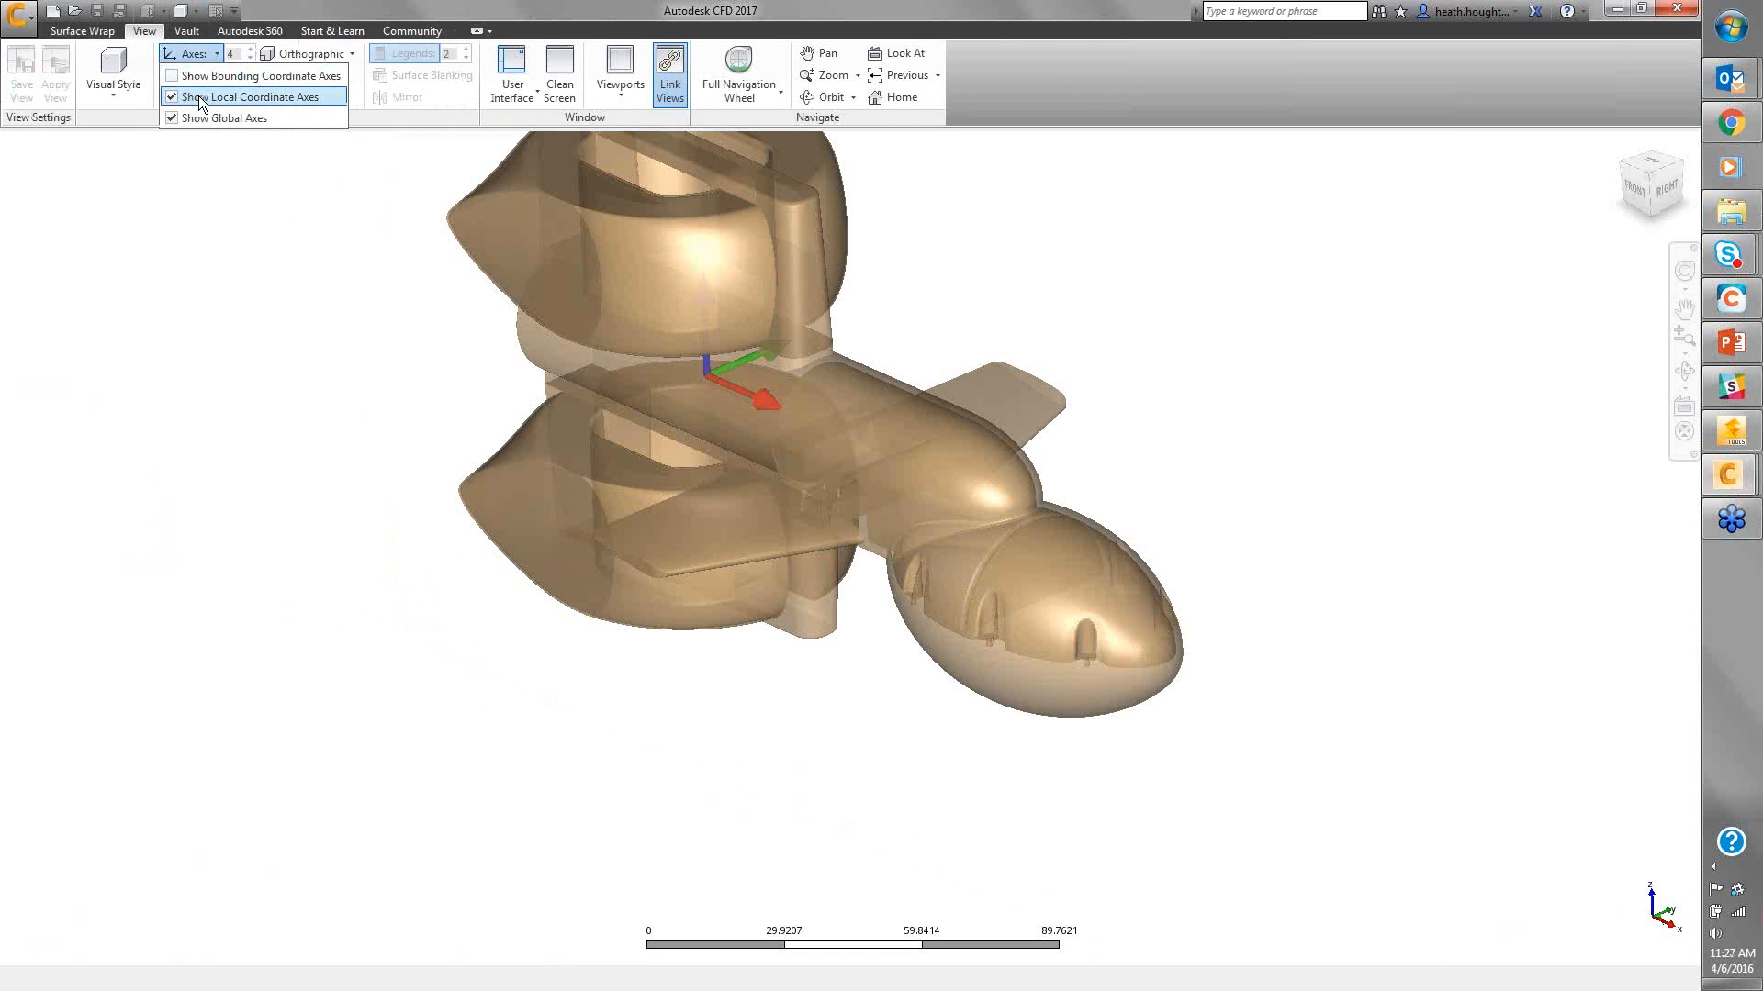
click(199, 97)
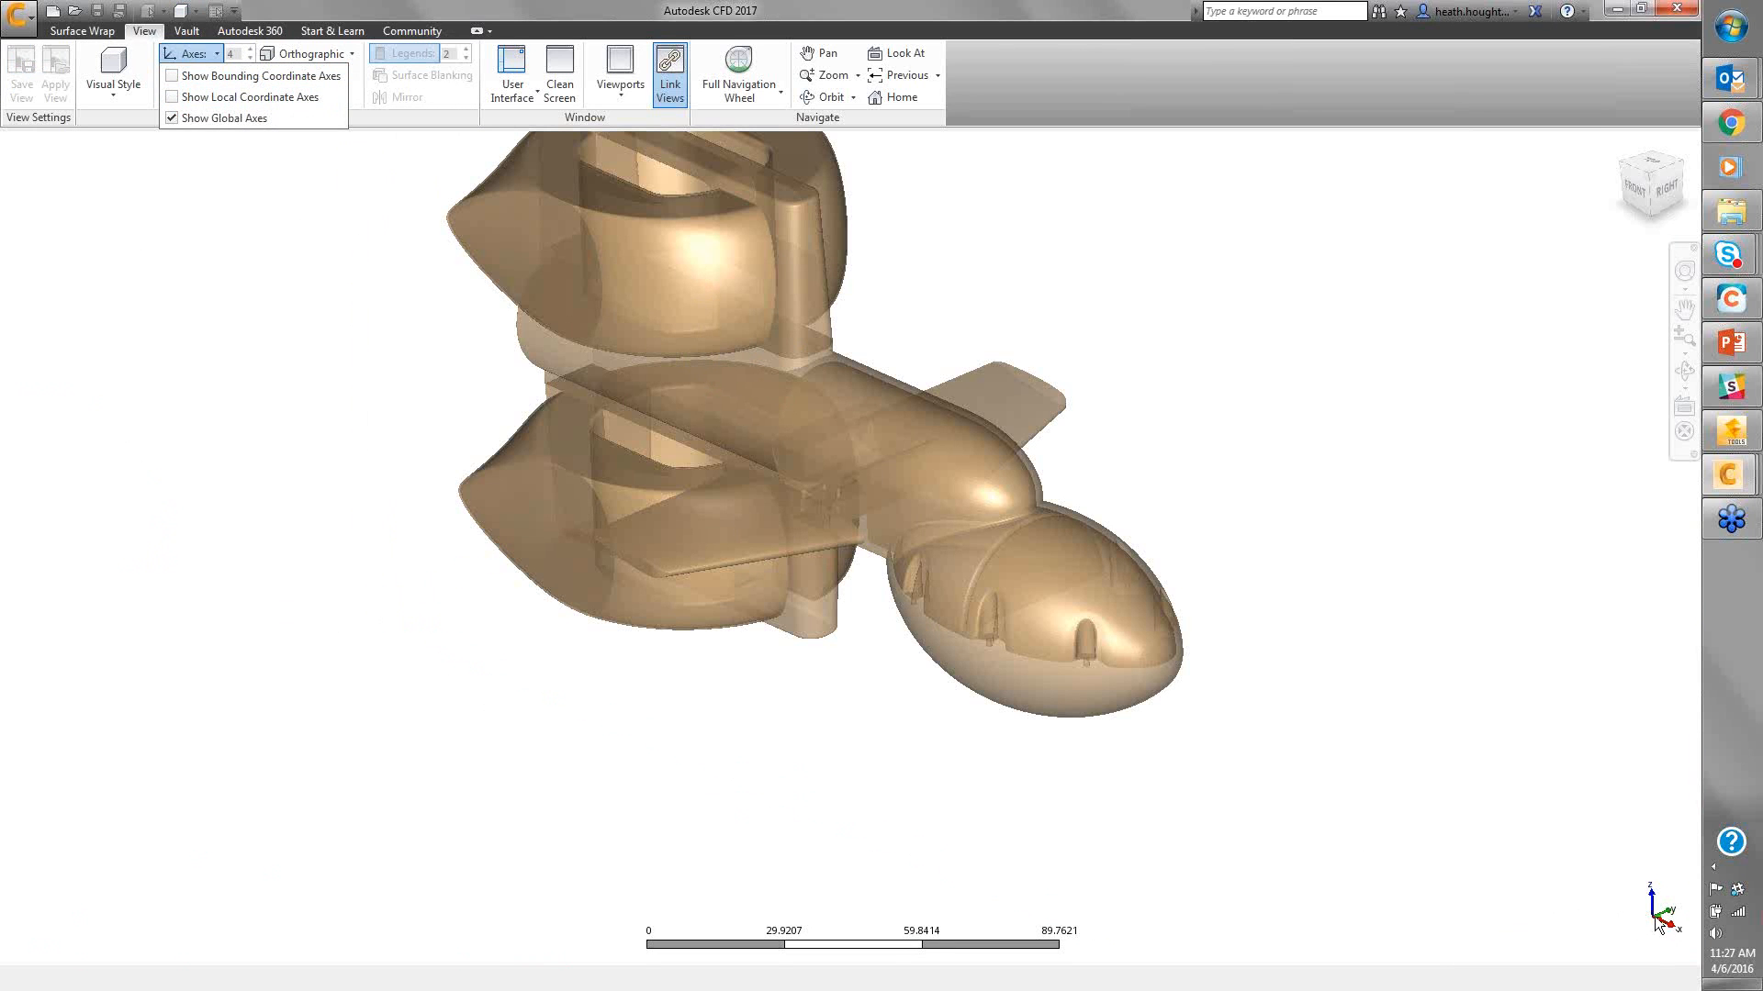
click(189, 311)
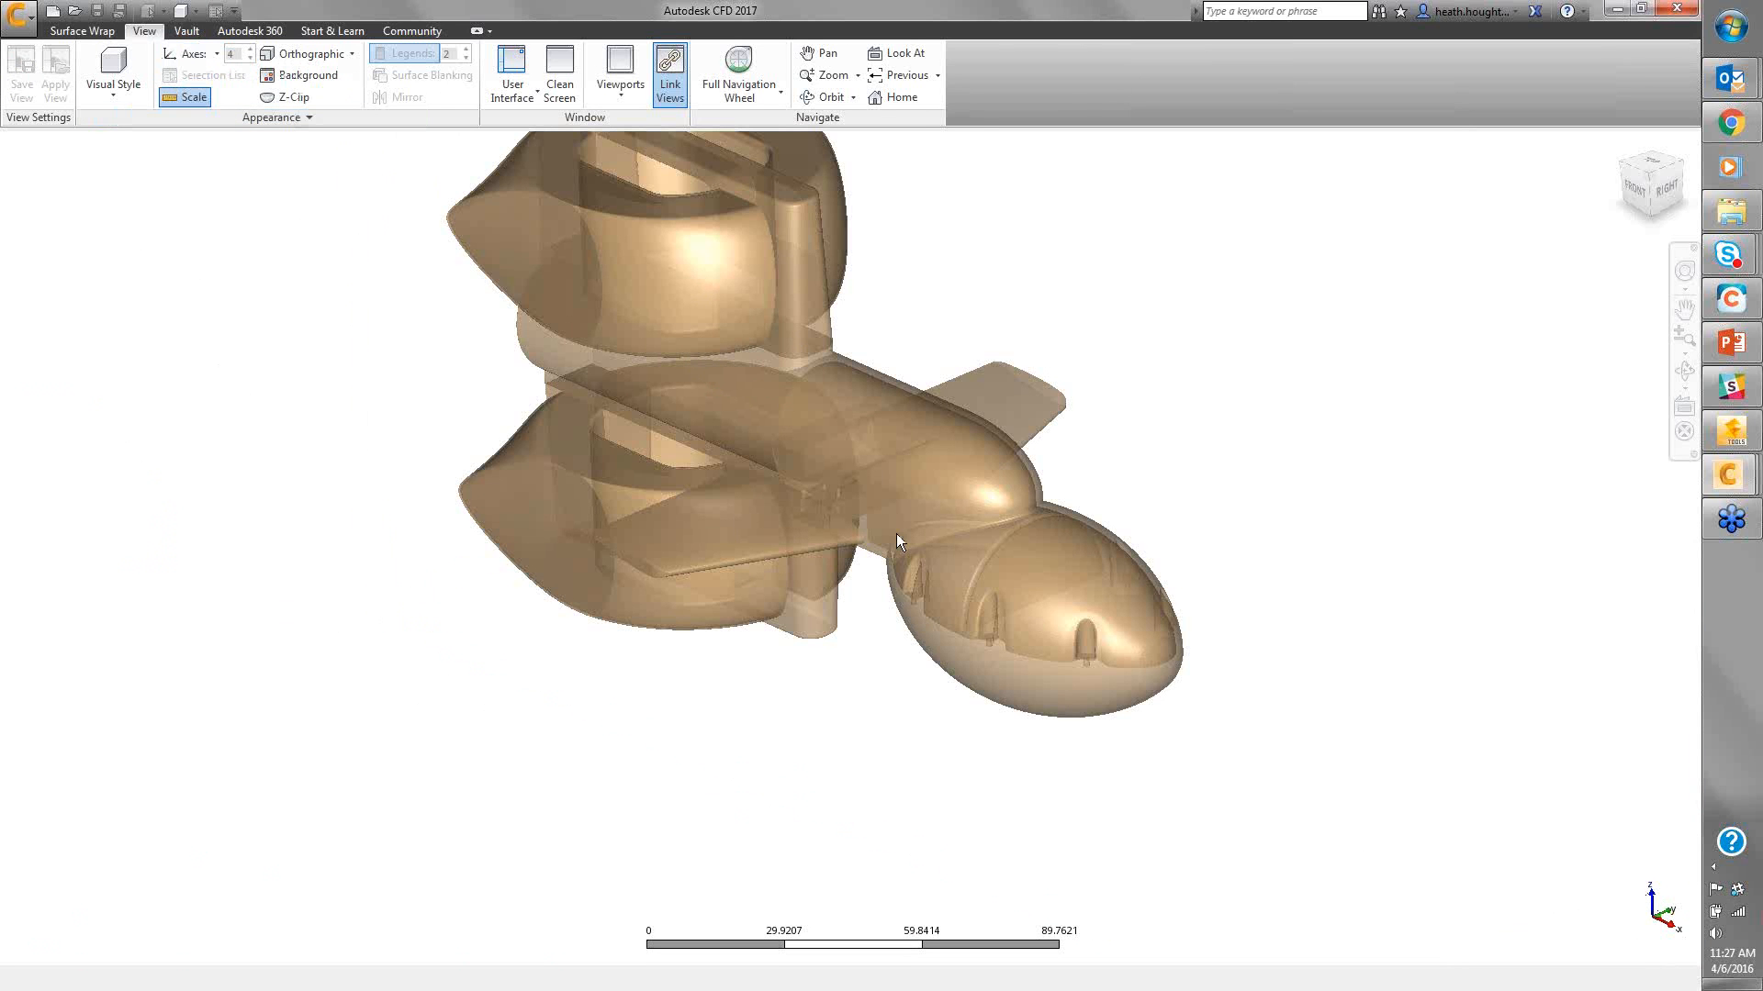
Switch the submarine's visual style from transparent back to opaque shaded surfaces and return to the surface wrap tools
click(127, 90)
click(135, 118)
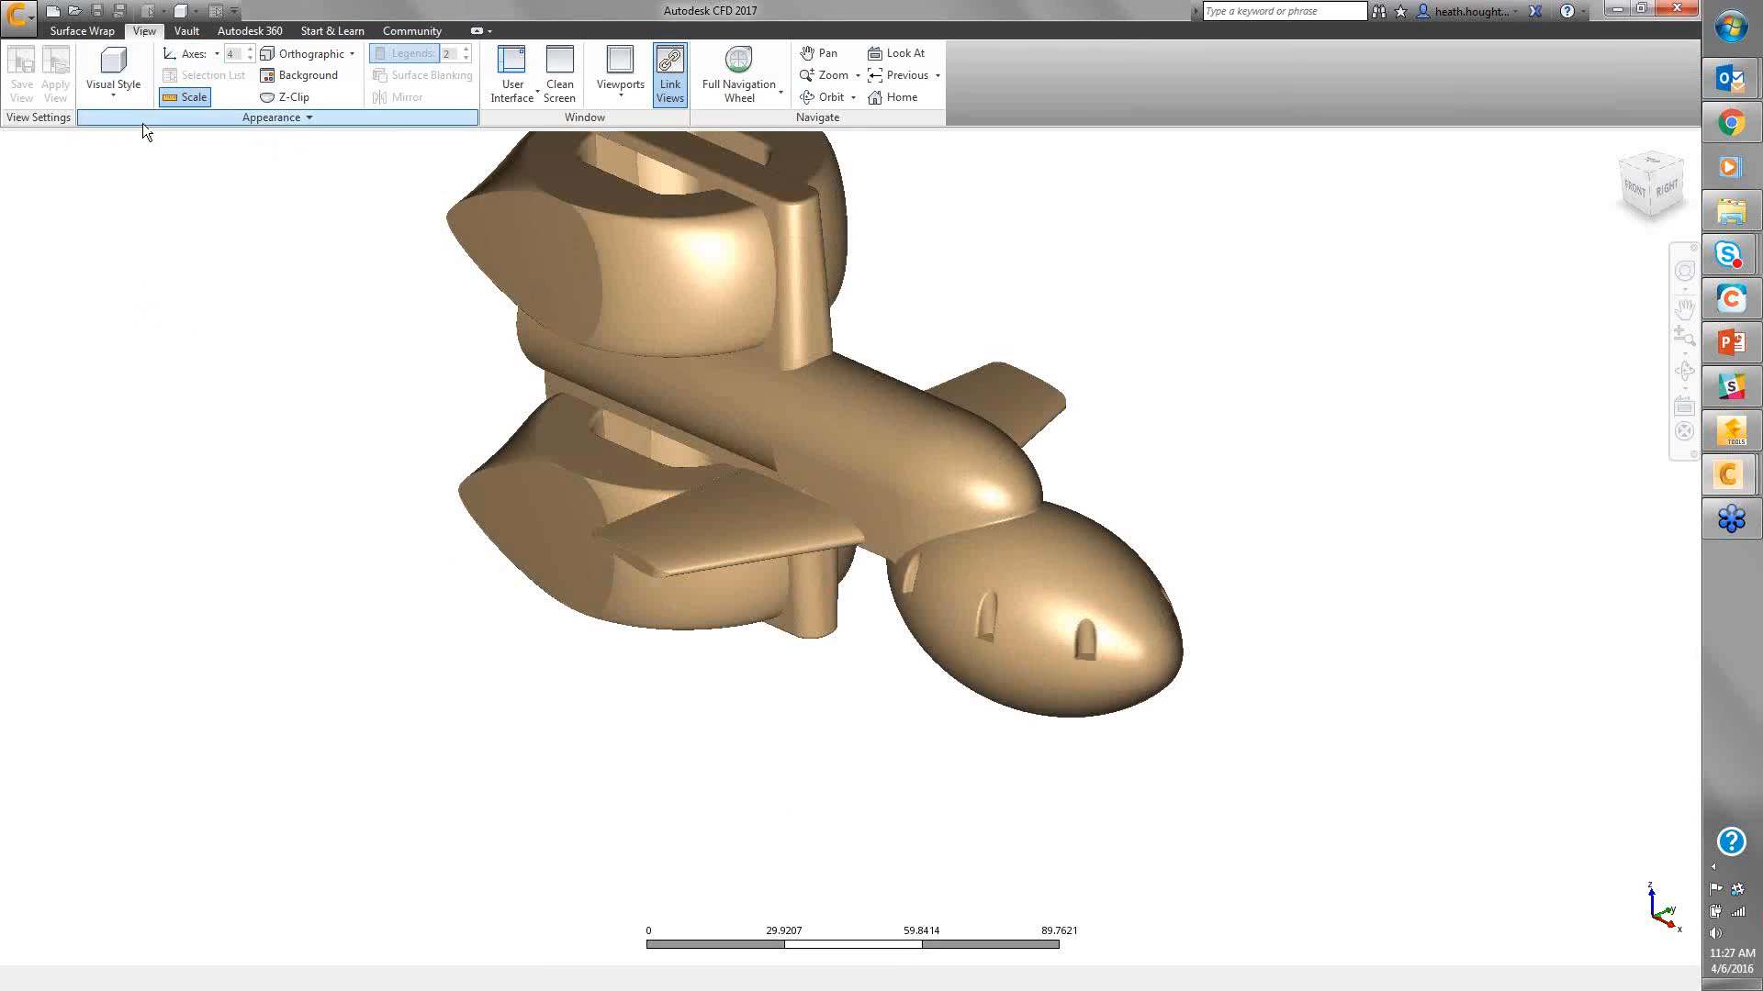
click(74, 33)
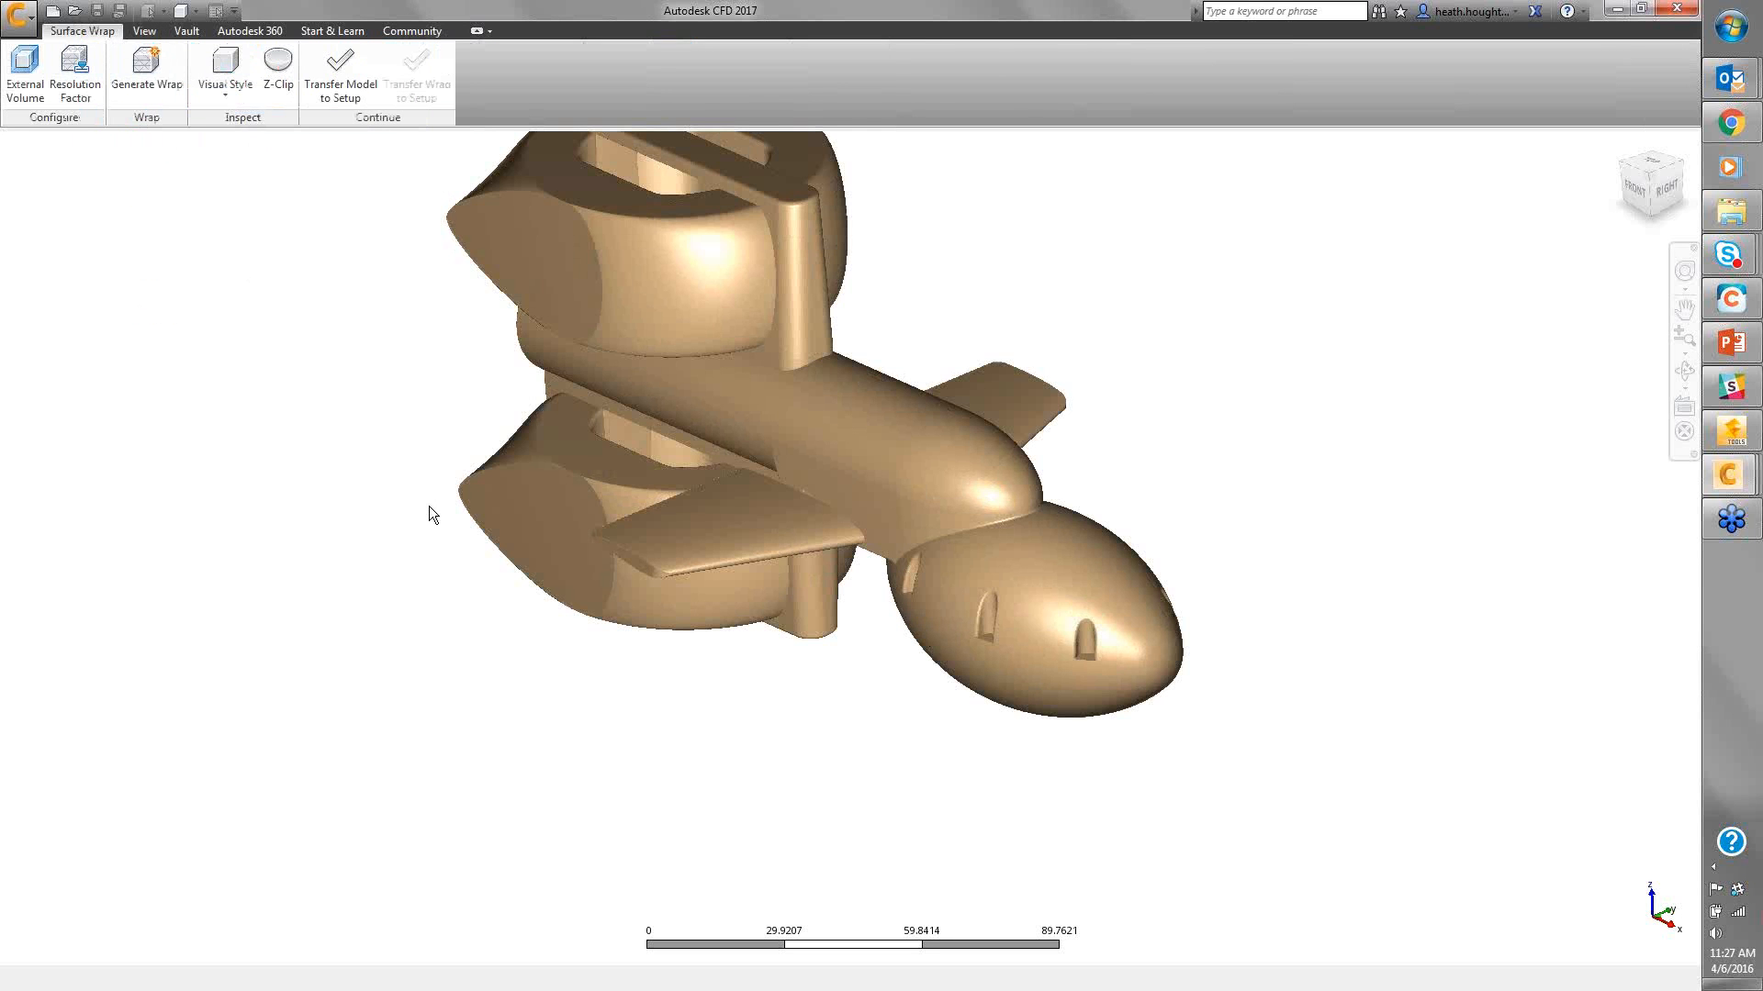
middle_drag(448, 531, 485, 587)
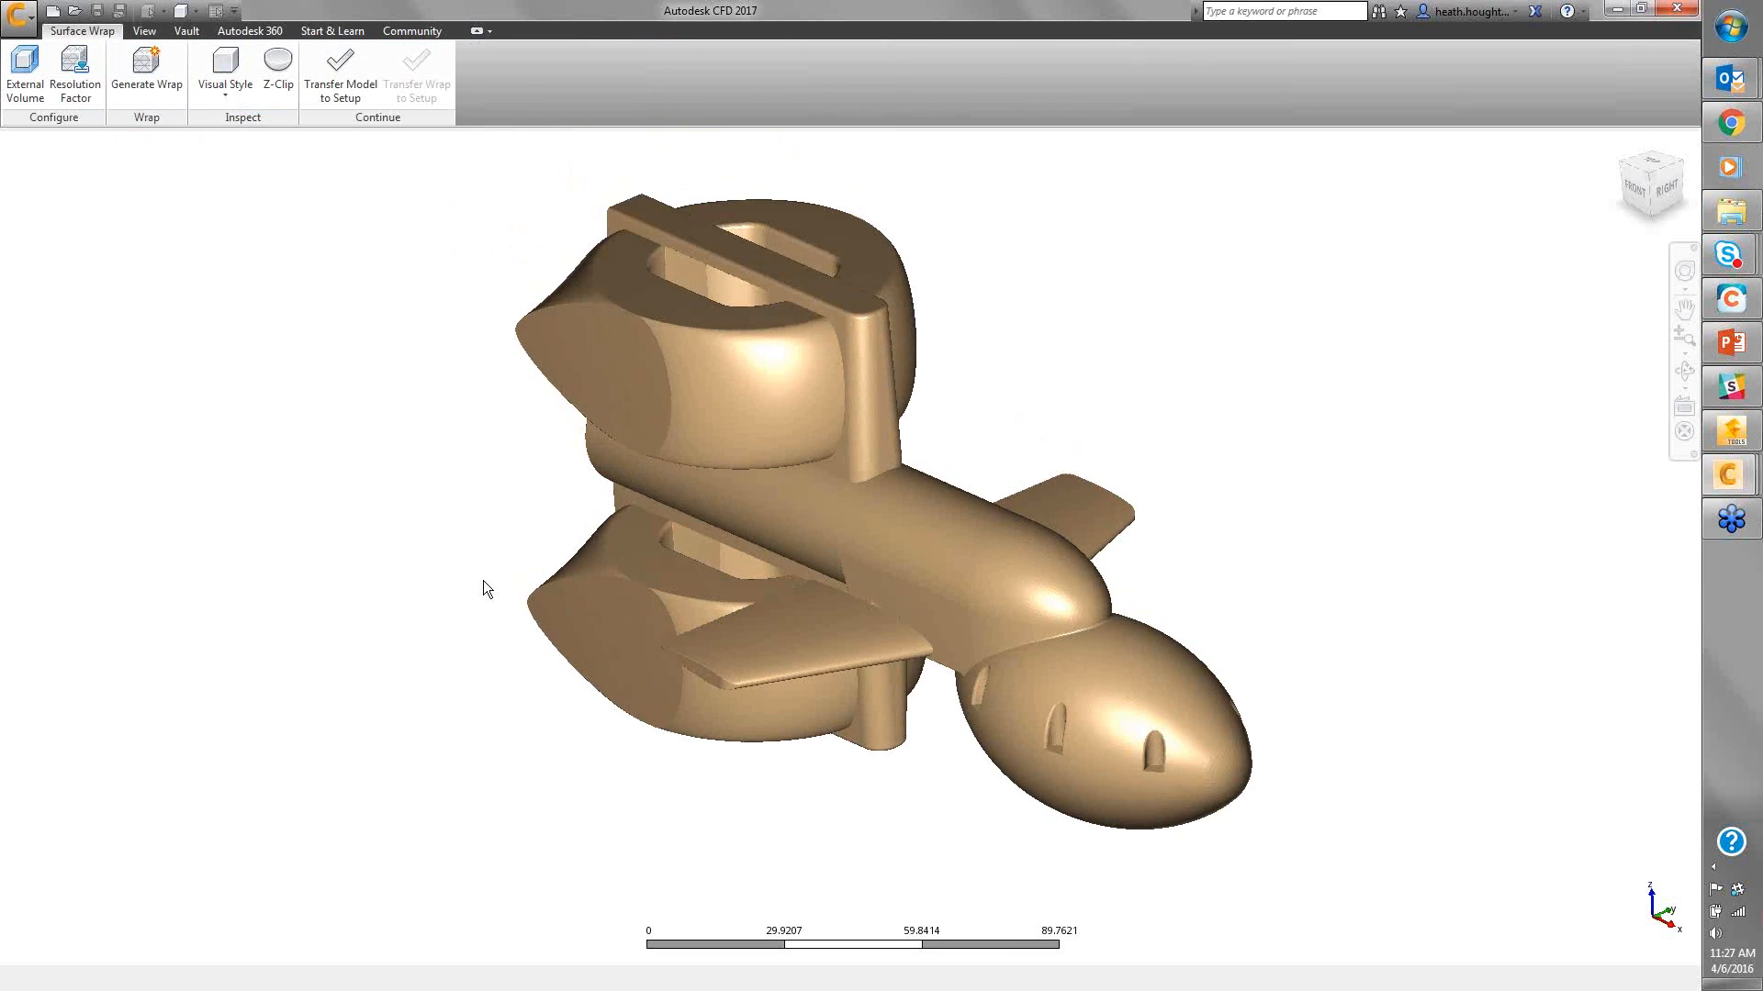
Open the external volume settings and examine how the enclosing box sits around the submarine
click(25, 83)
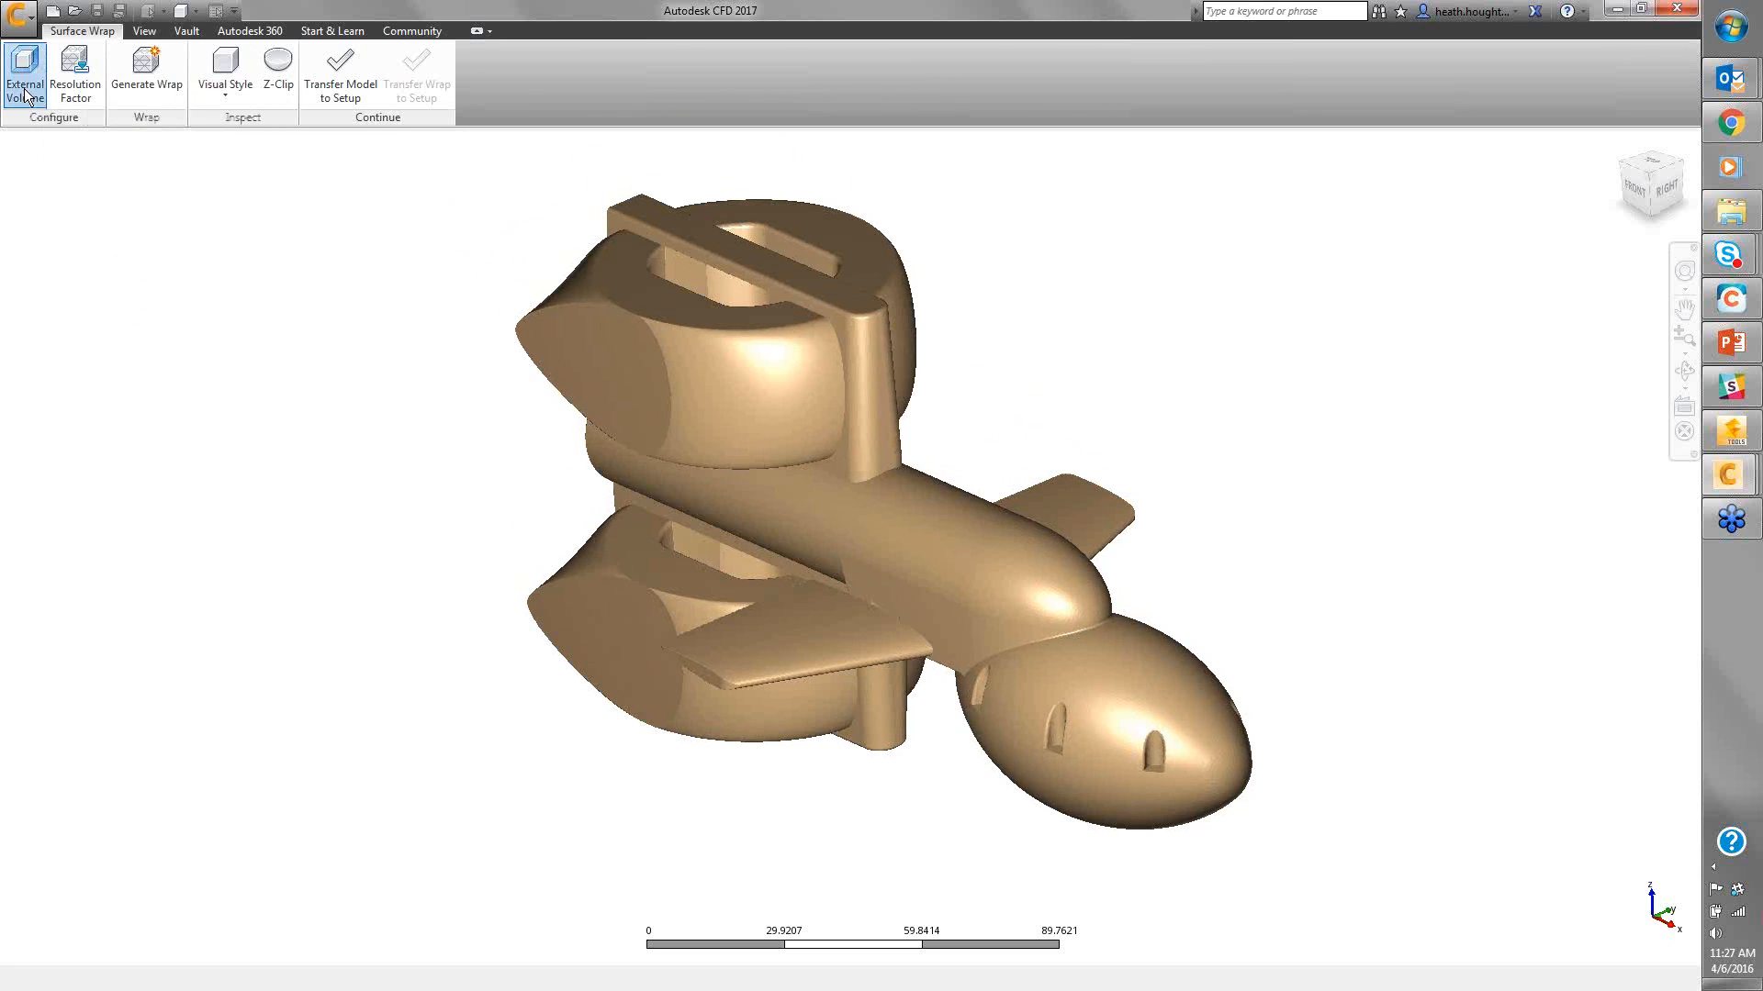
drag(843, 272, 194, 233)
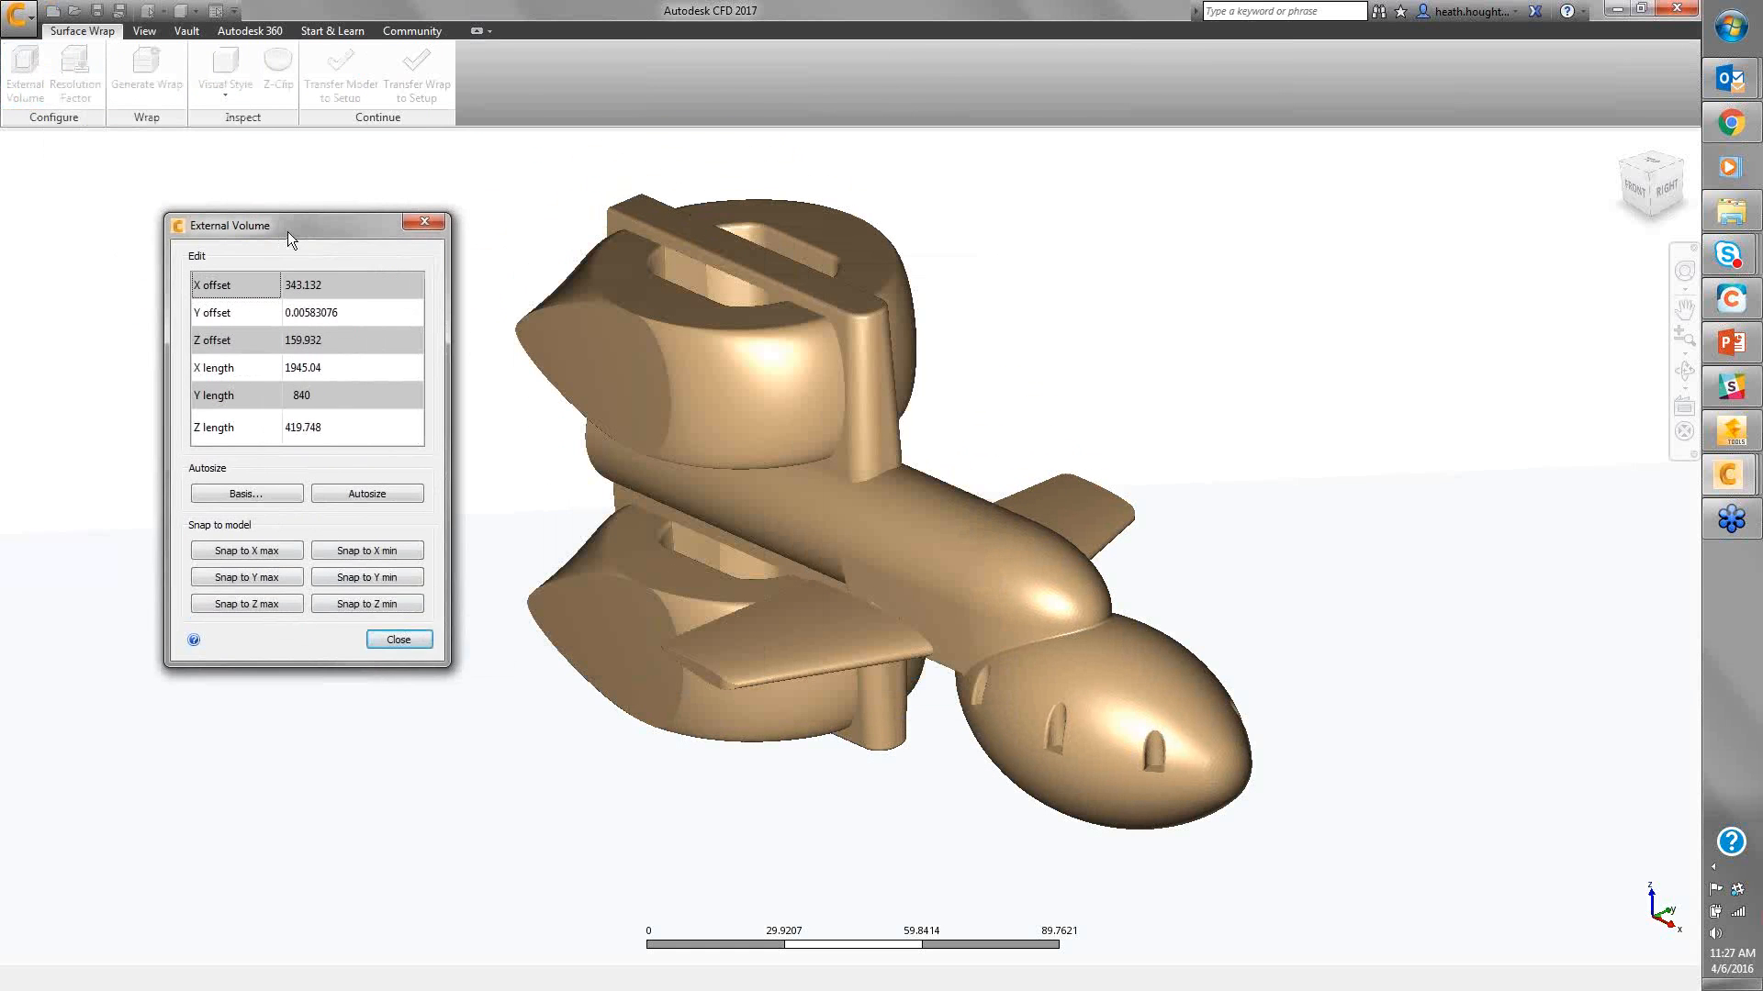
click(1066, 440)
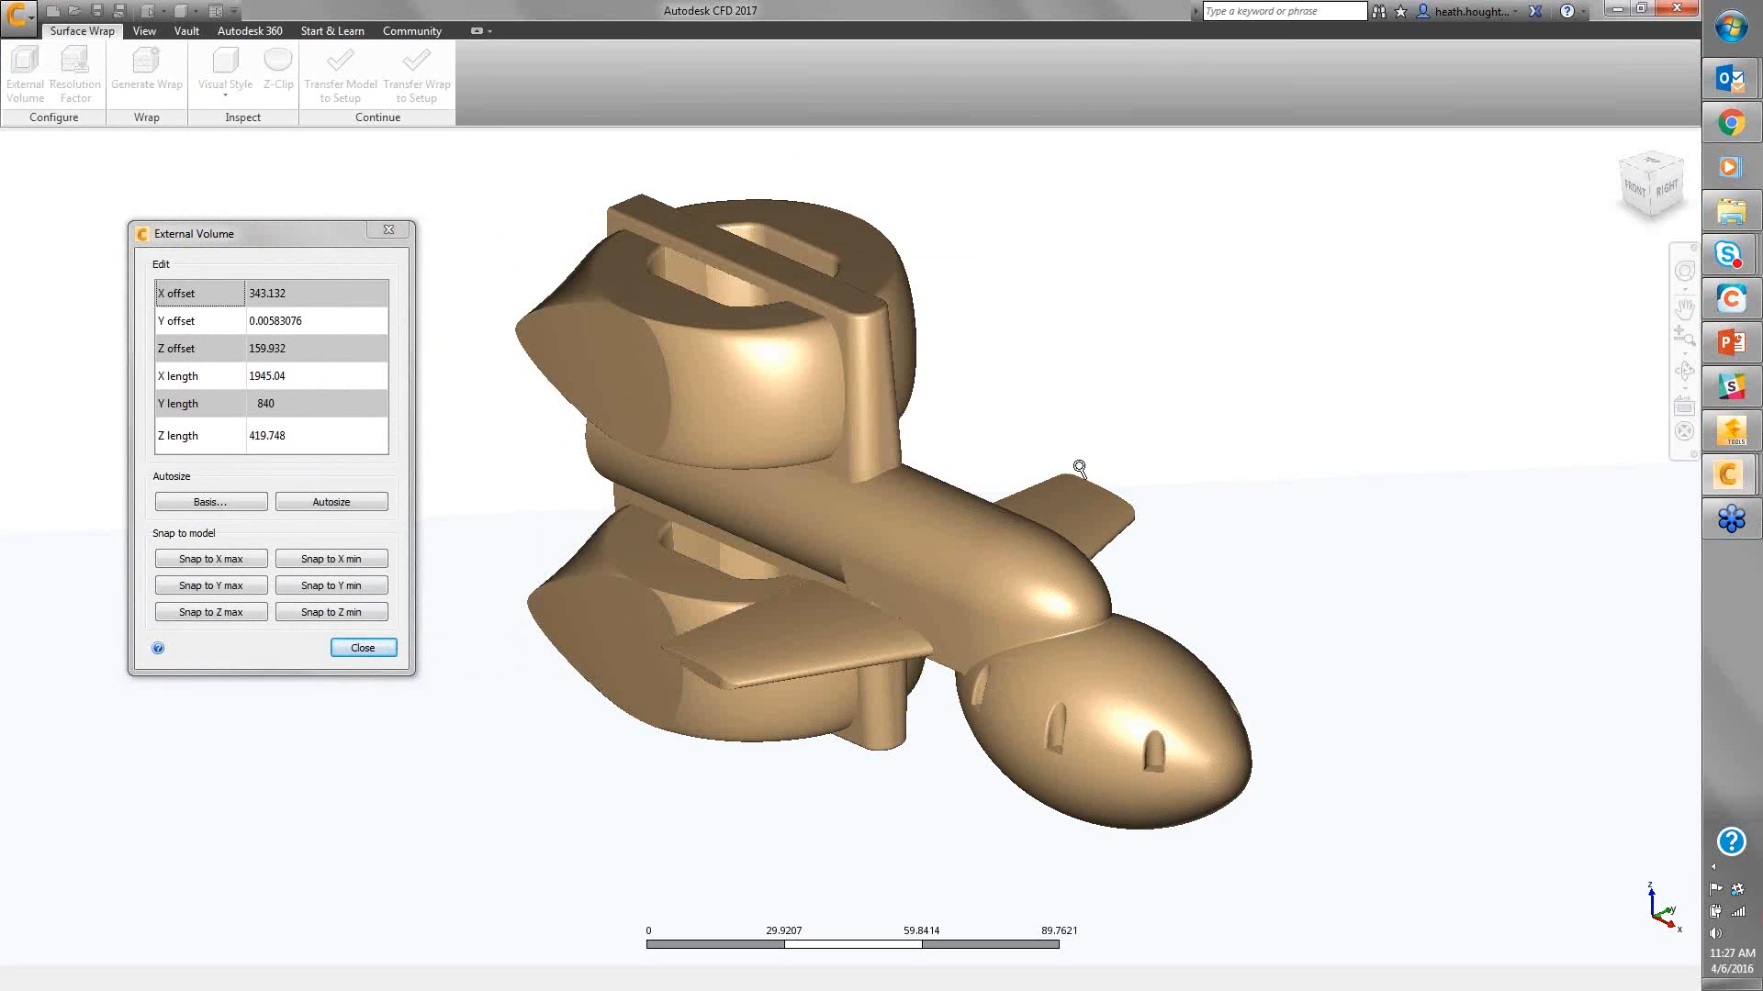
scroll(1079, 468, down, 10)
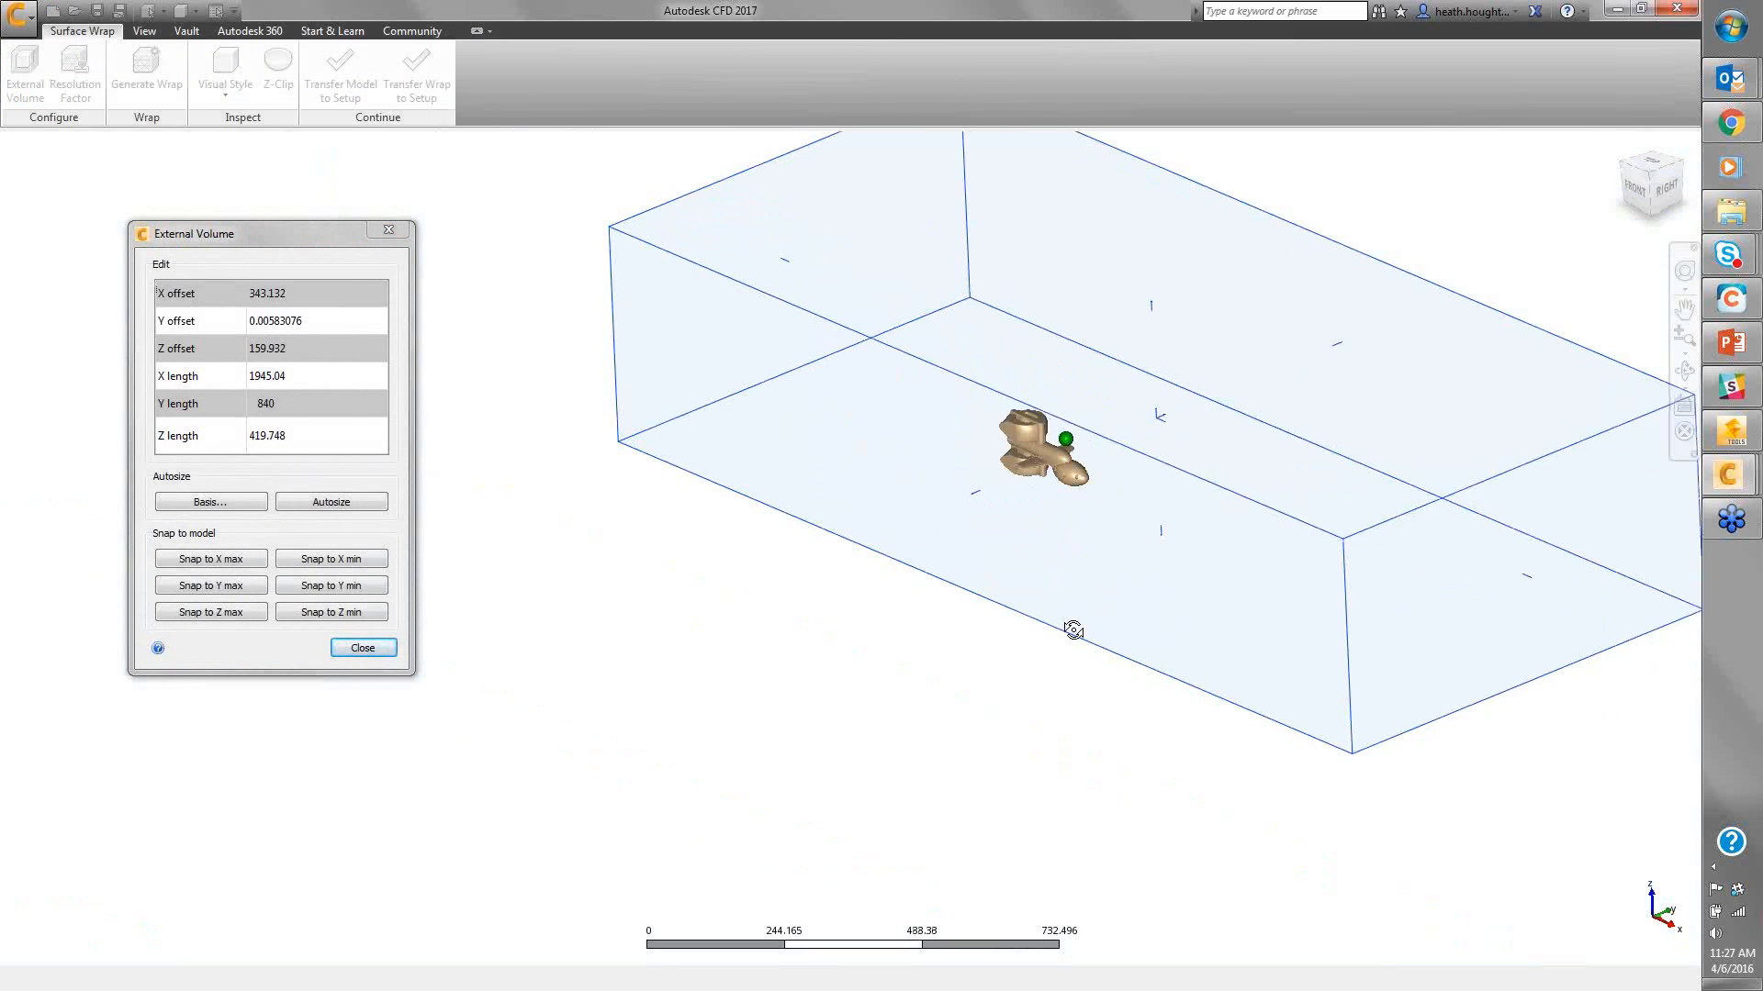
shift+middle_drag(1096, 612, 1281, 581)
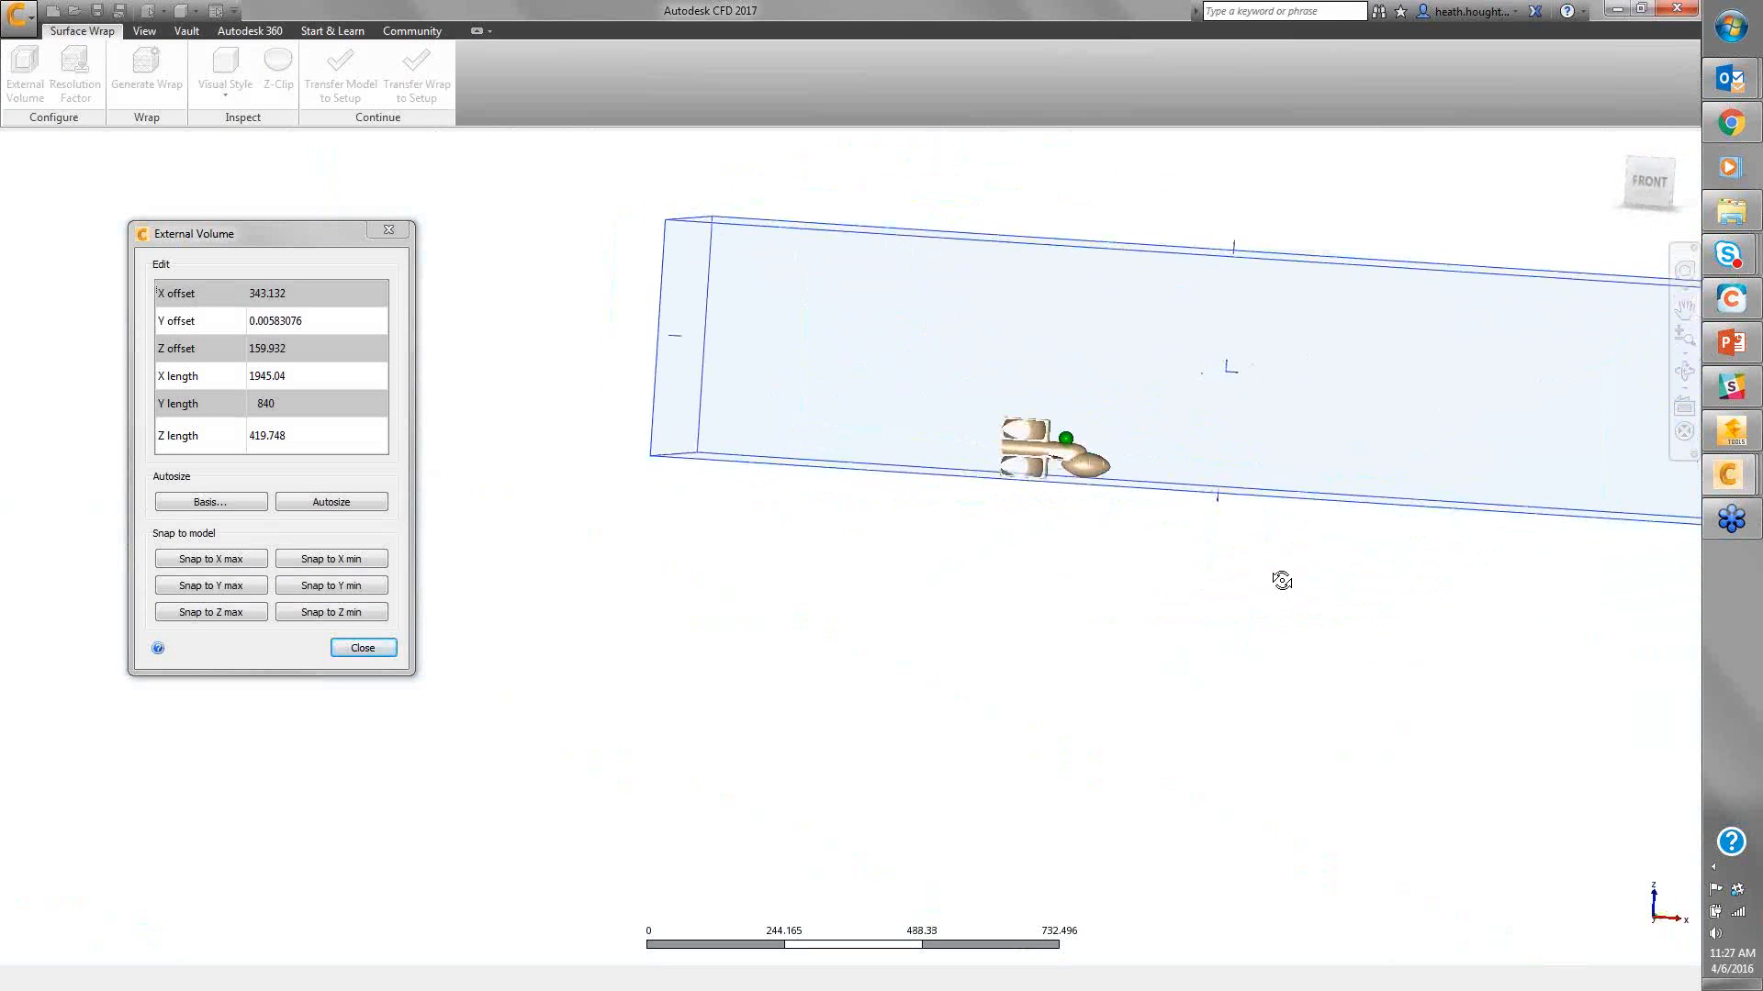
scroll(1282, 582, up, 1)
scroll(797, 576, down, 5)
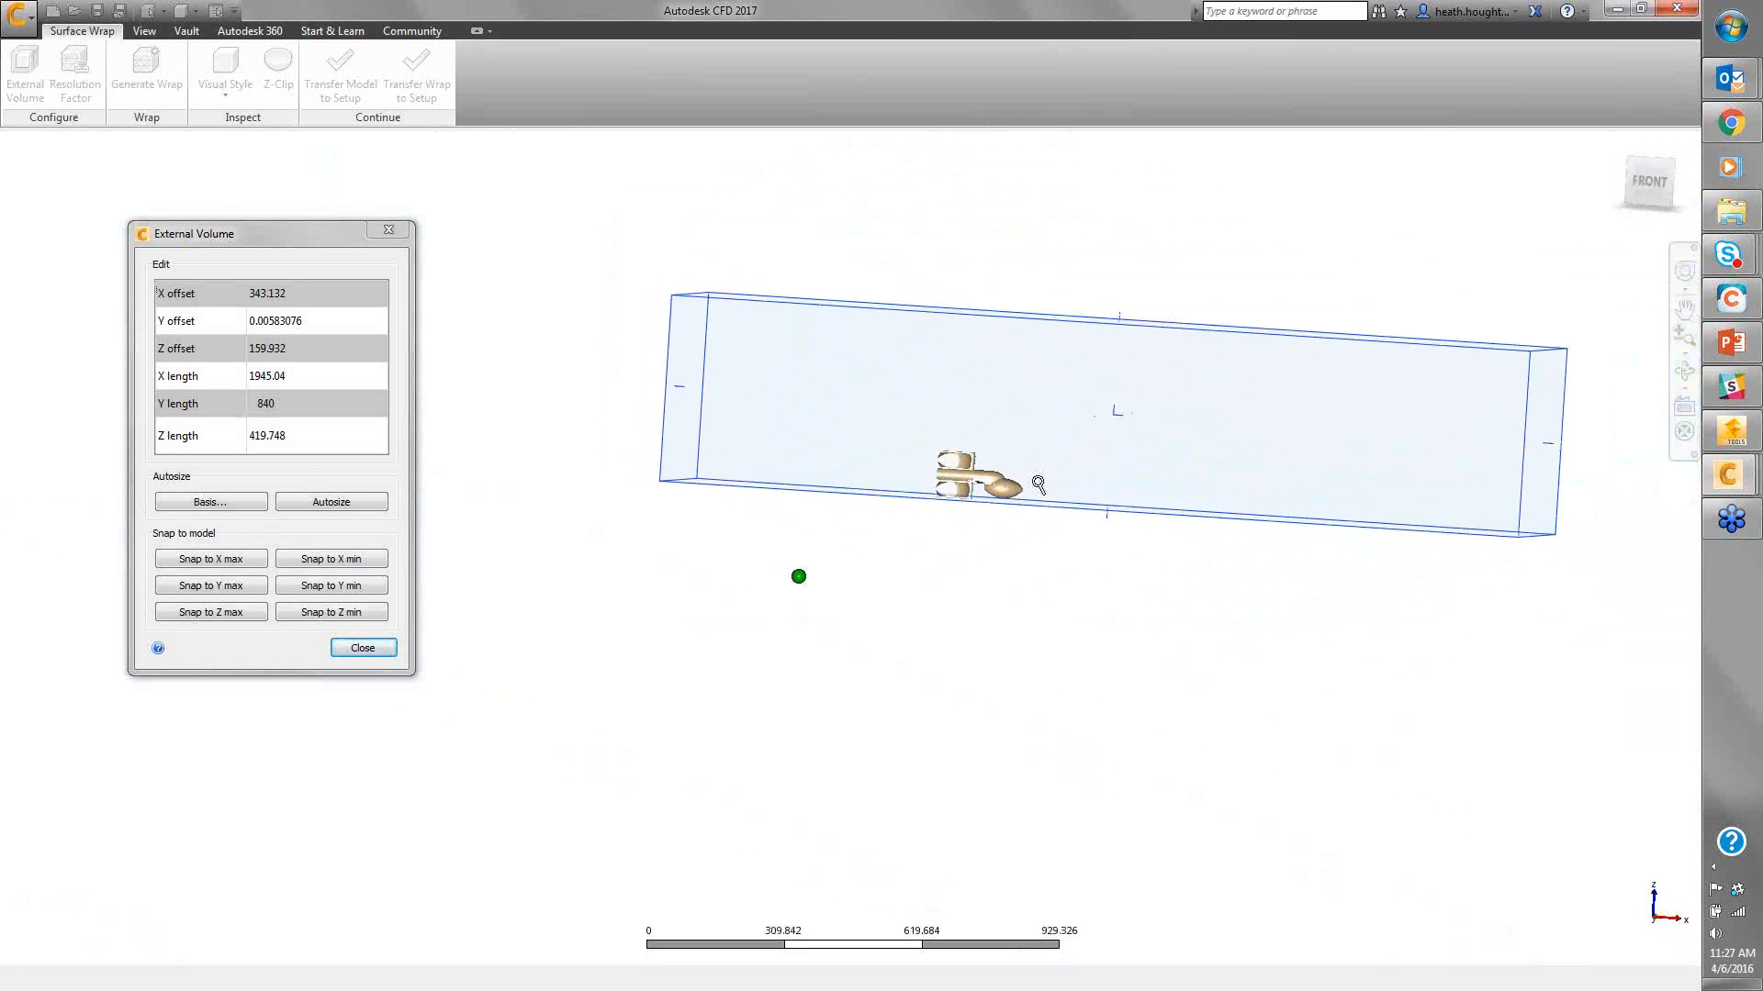
scroll(1207, 466, up, 2)
scroll(1208, 468, up, 1)
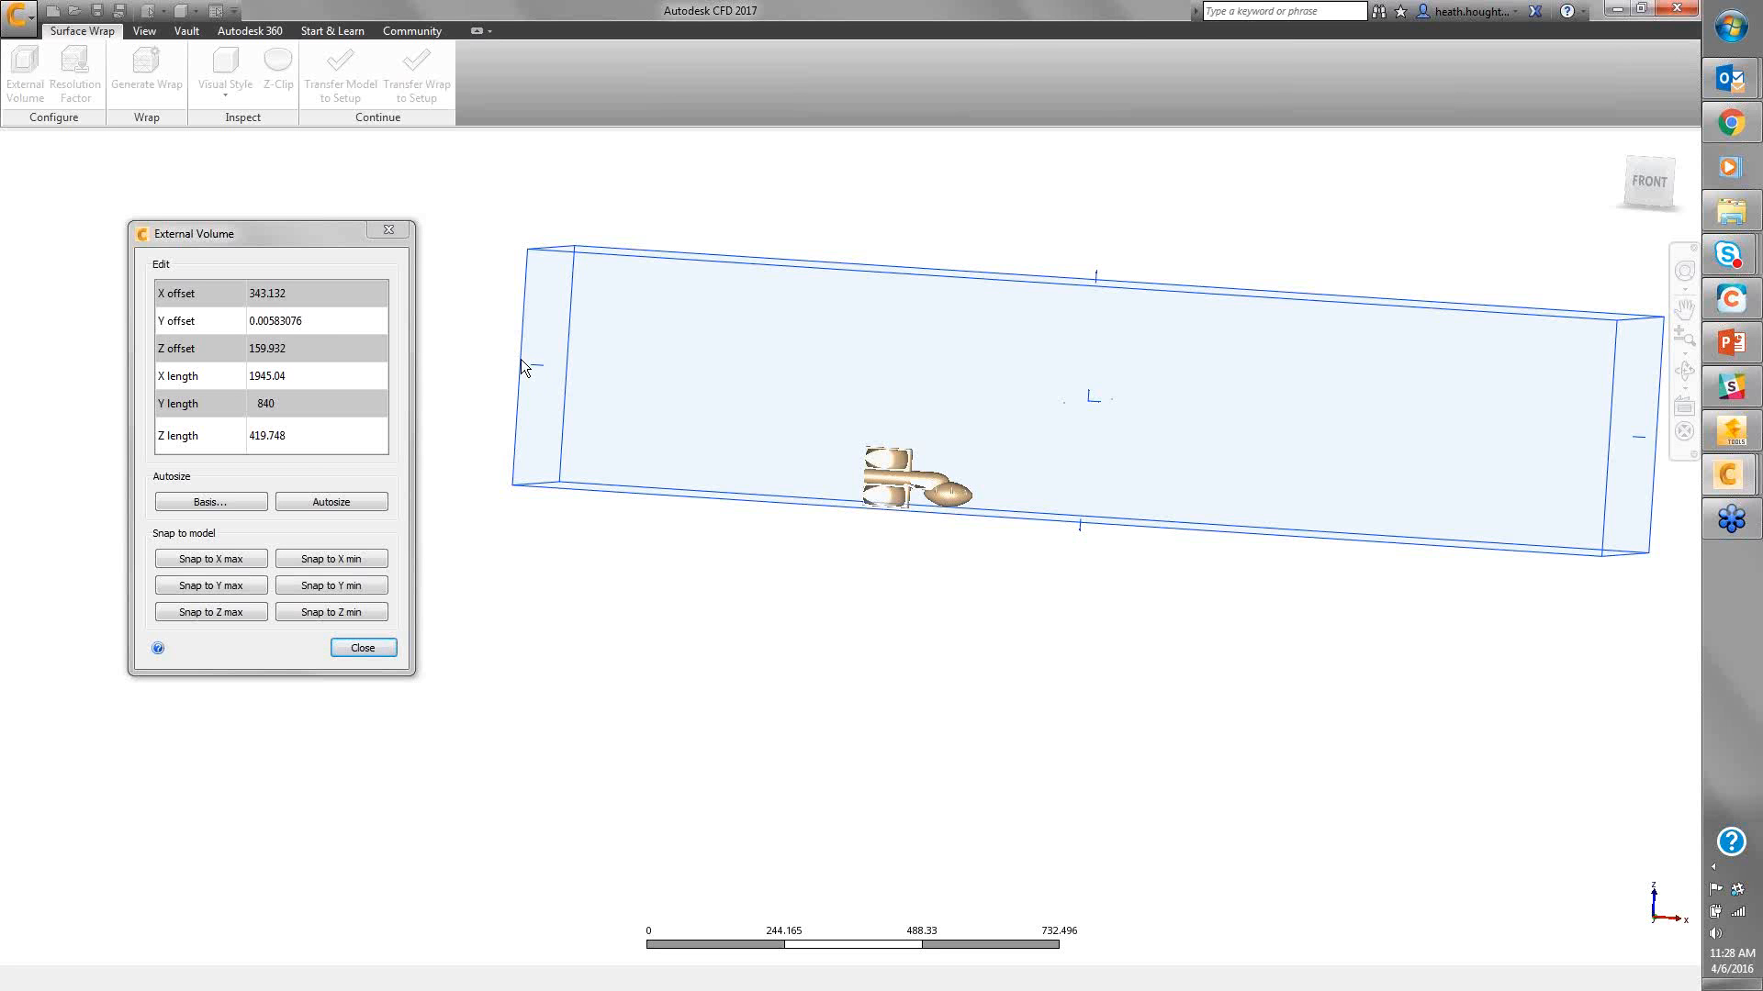
Set the autosize basis -Z multiplier to 3, autosize the external volume around the submarine and close its settings
click(249, 499)
click(250, 500)
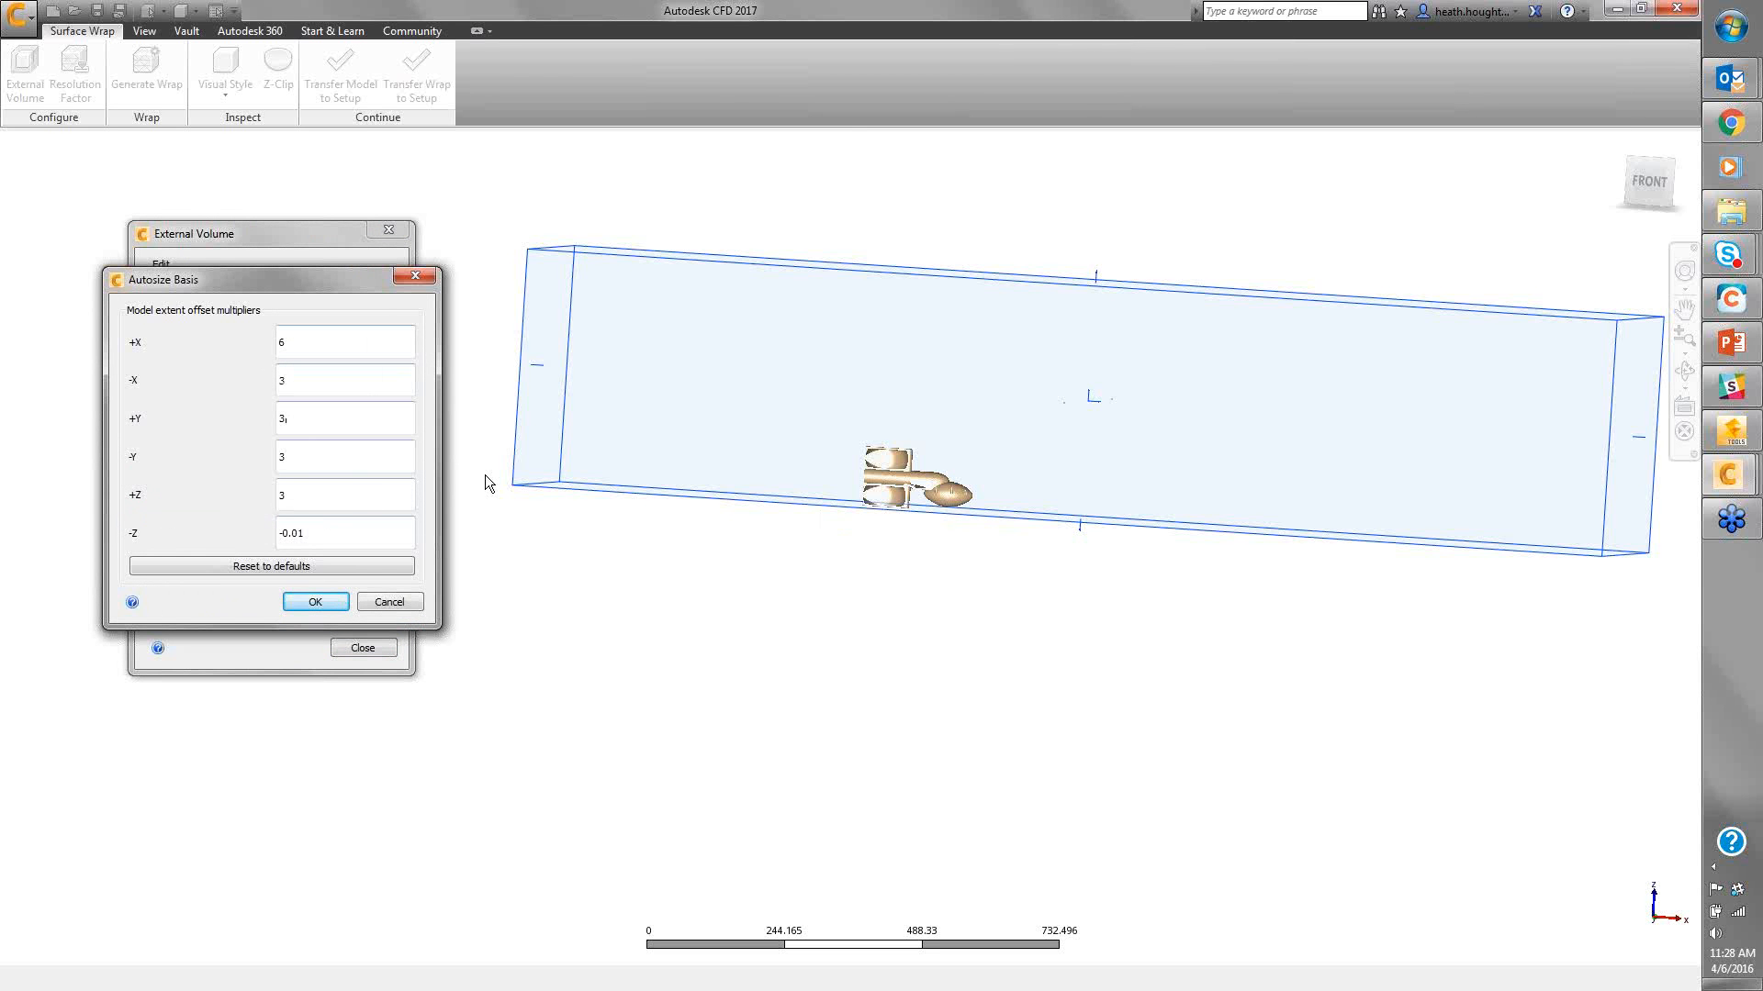
drag(321, 533, 264, 530)
text(3)
click(322, 601)
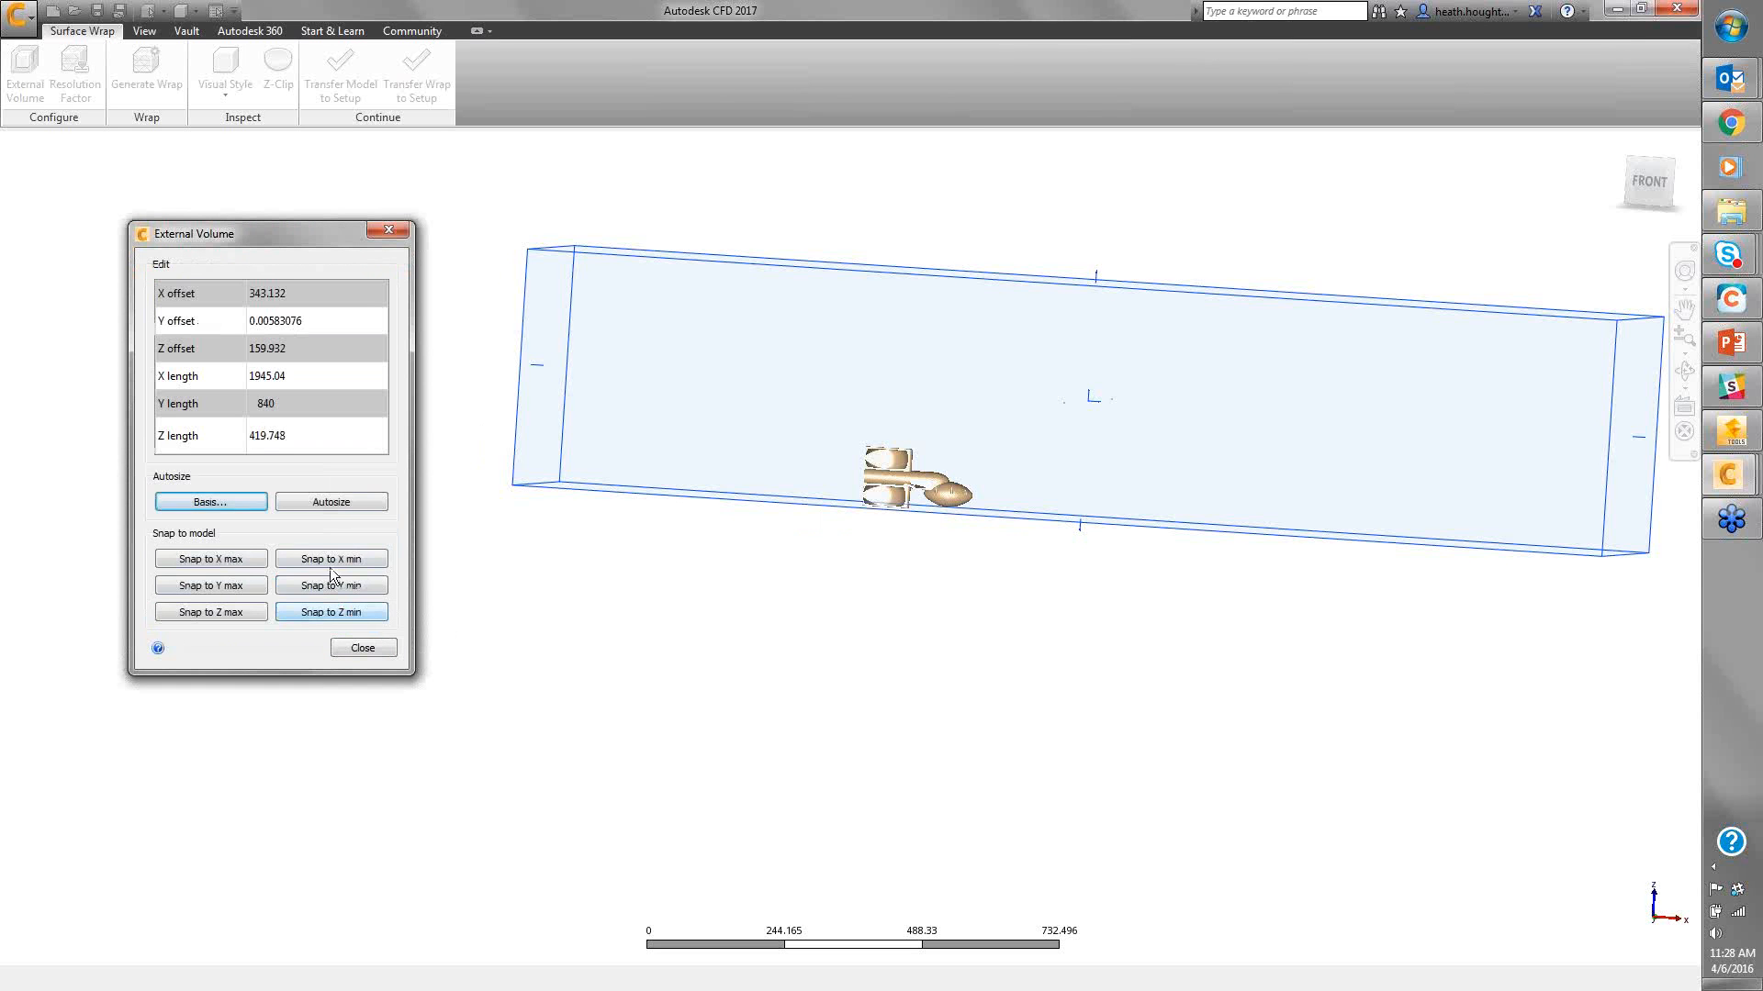
click(328, 507)
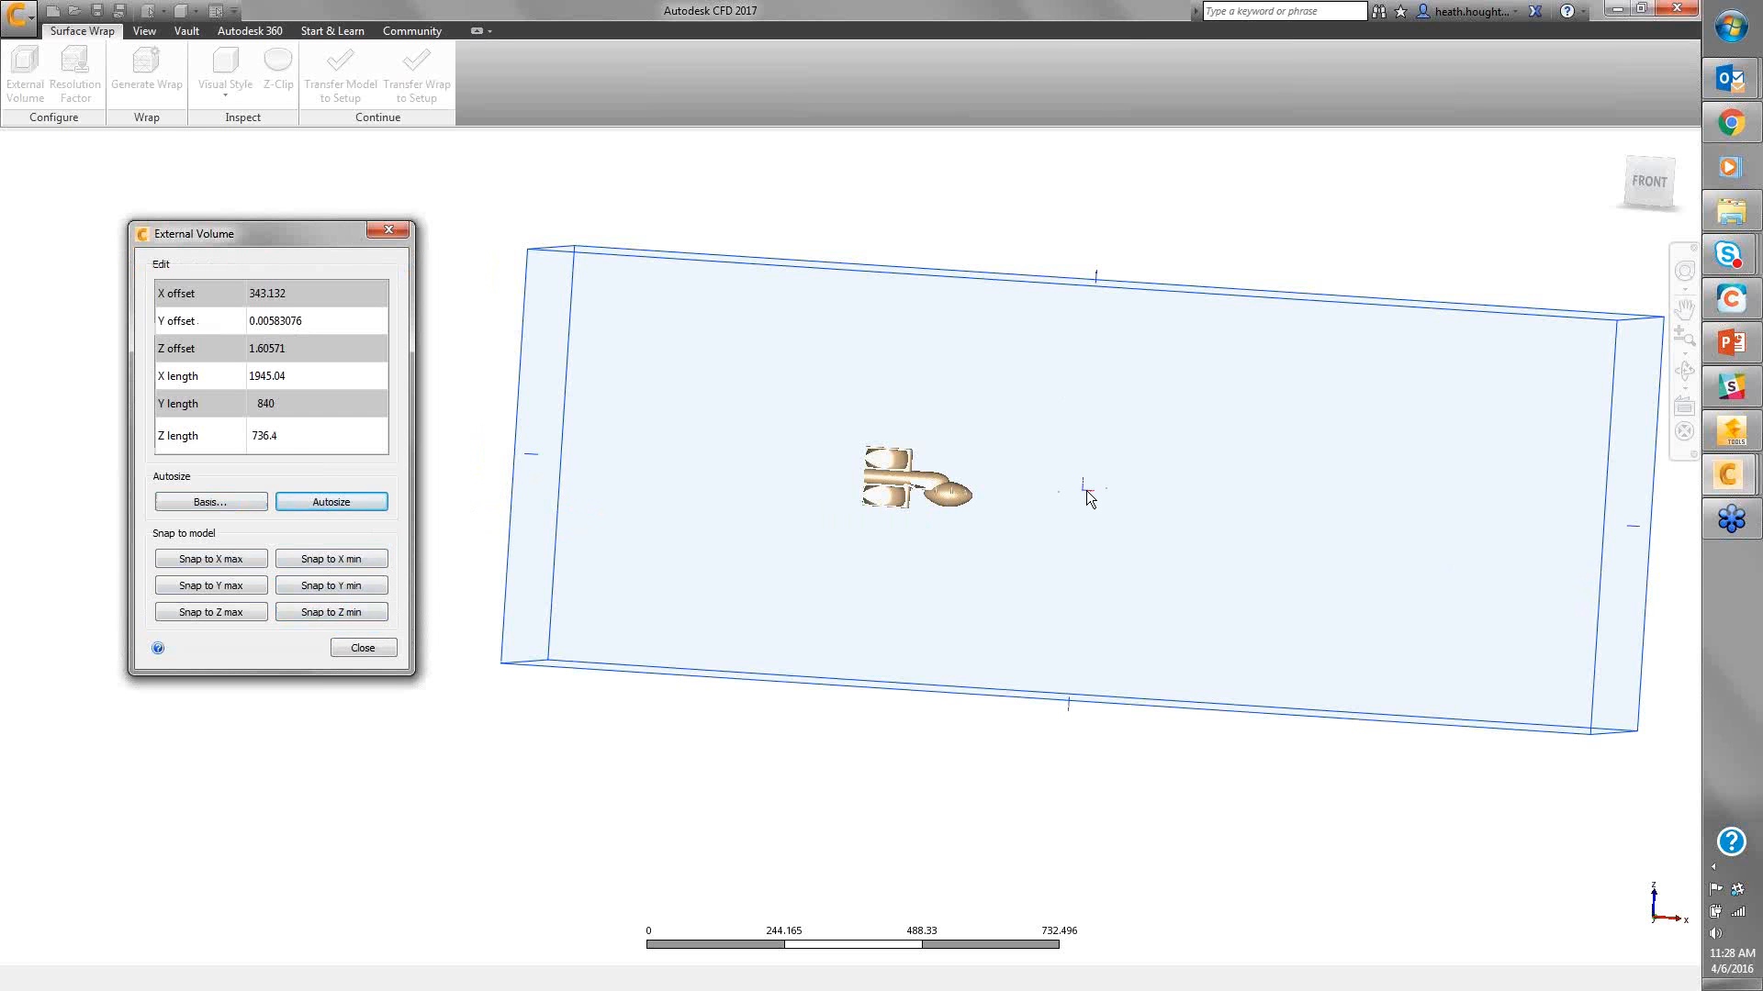
click(224, 503)
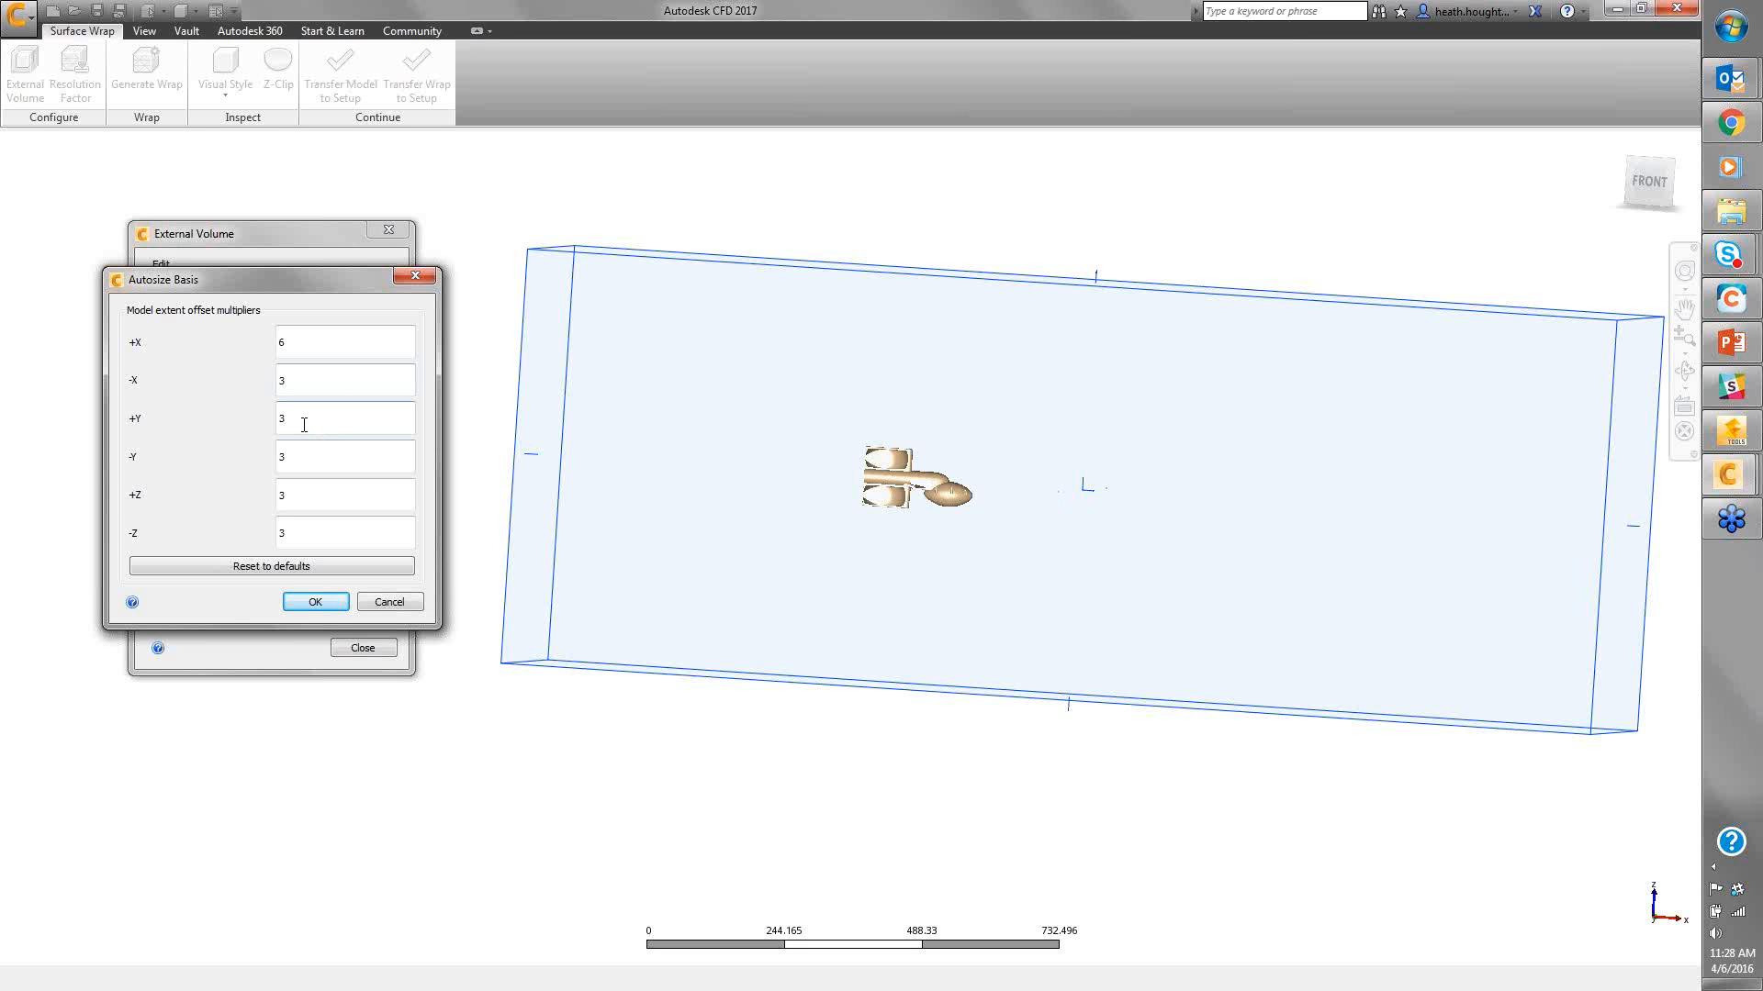
click(390, 603)
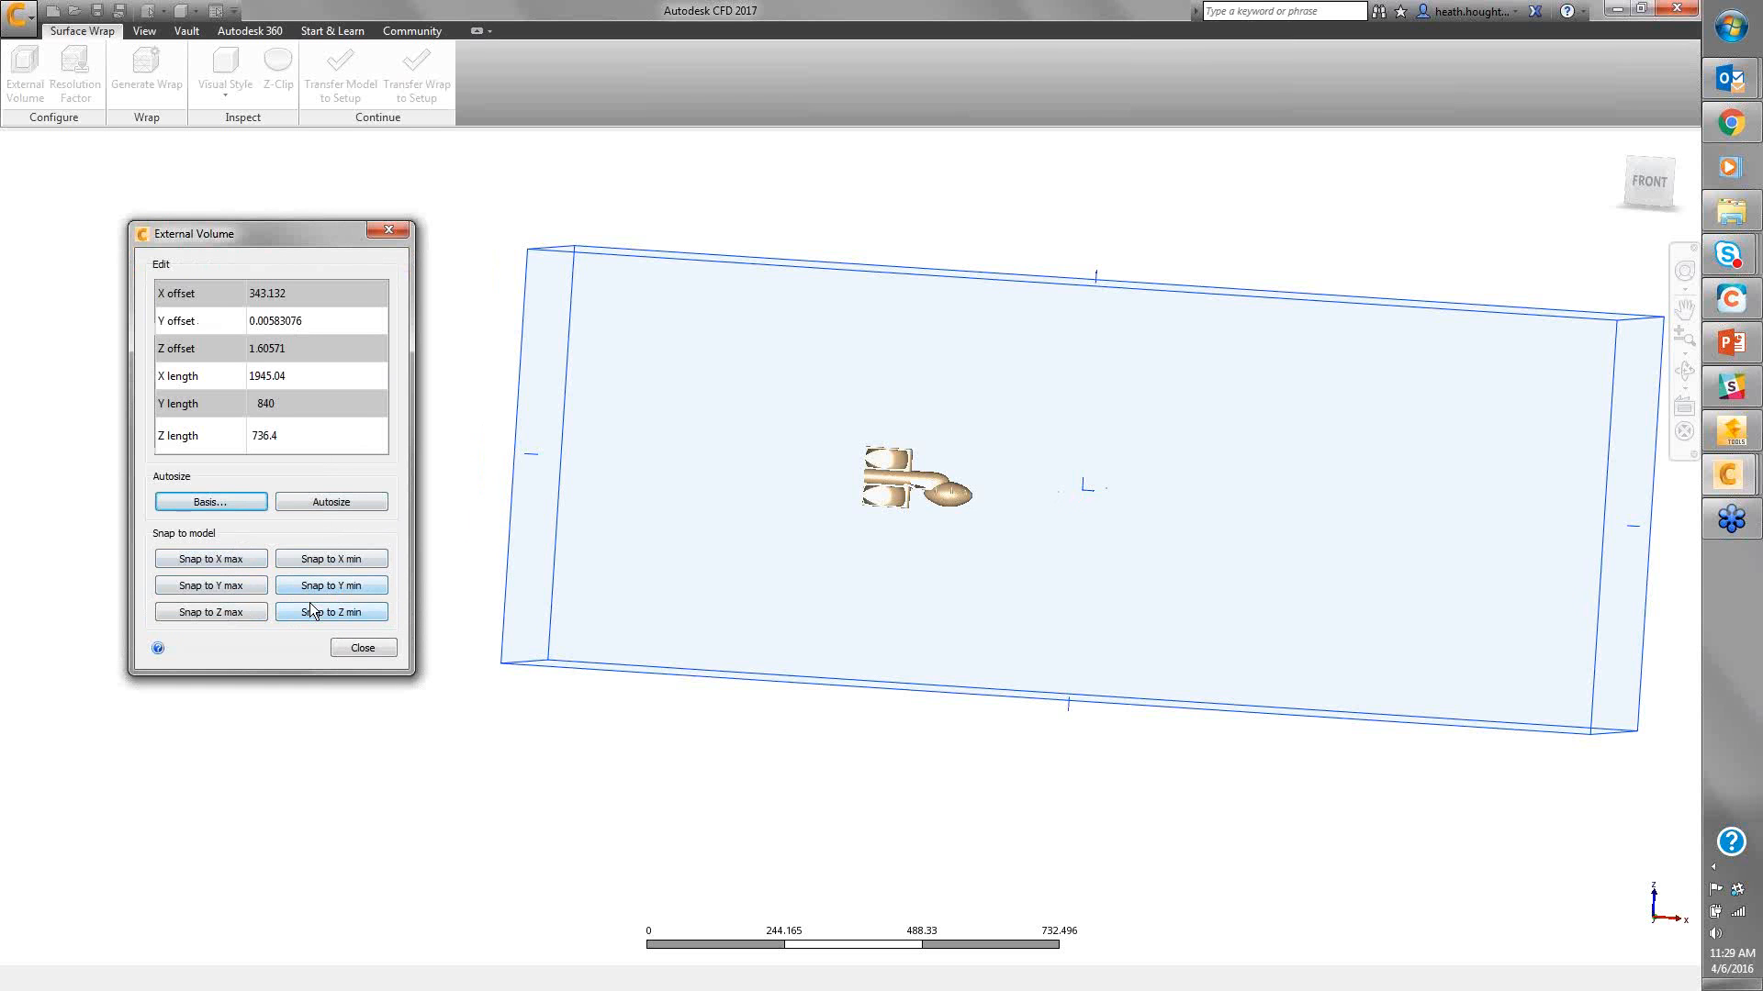
click(363, 648)
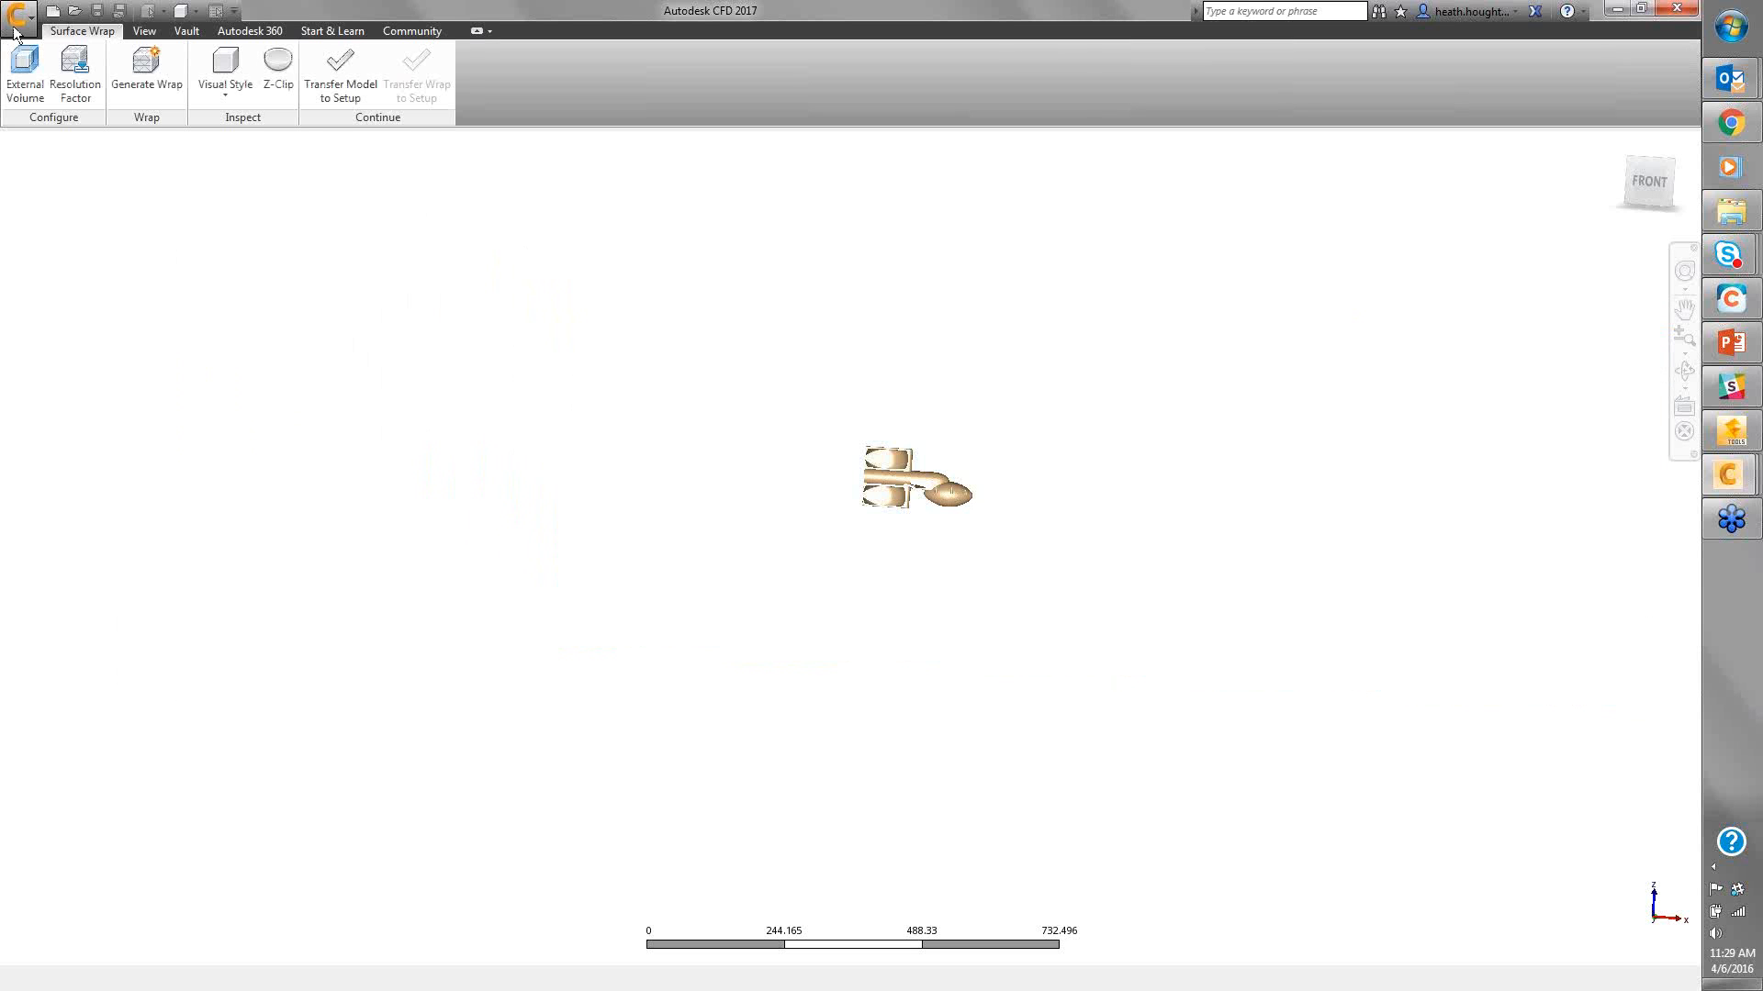
Accept a wrap resolution factor of 2500 and generate the surface wrap of the submarine
click(85, 82)
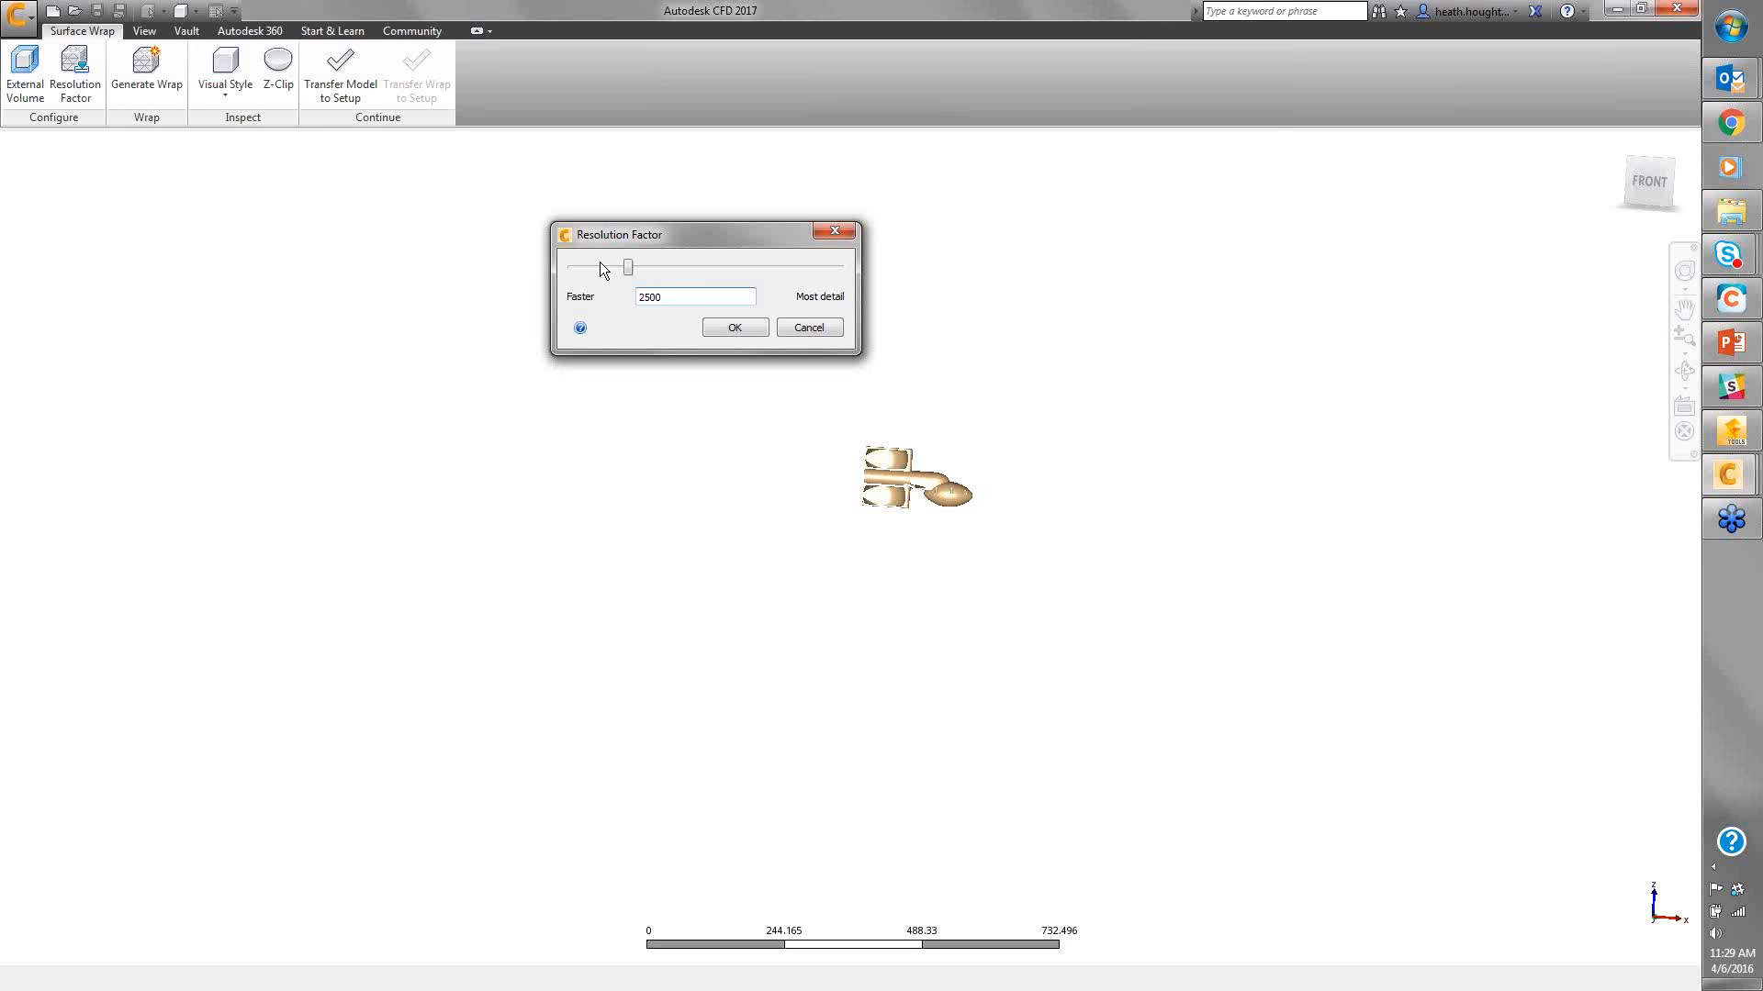
click(730, 333)
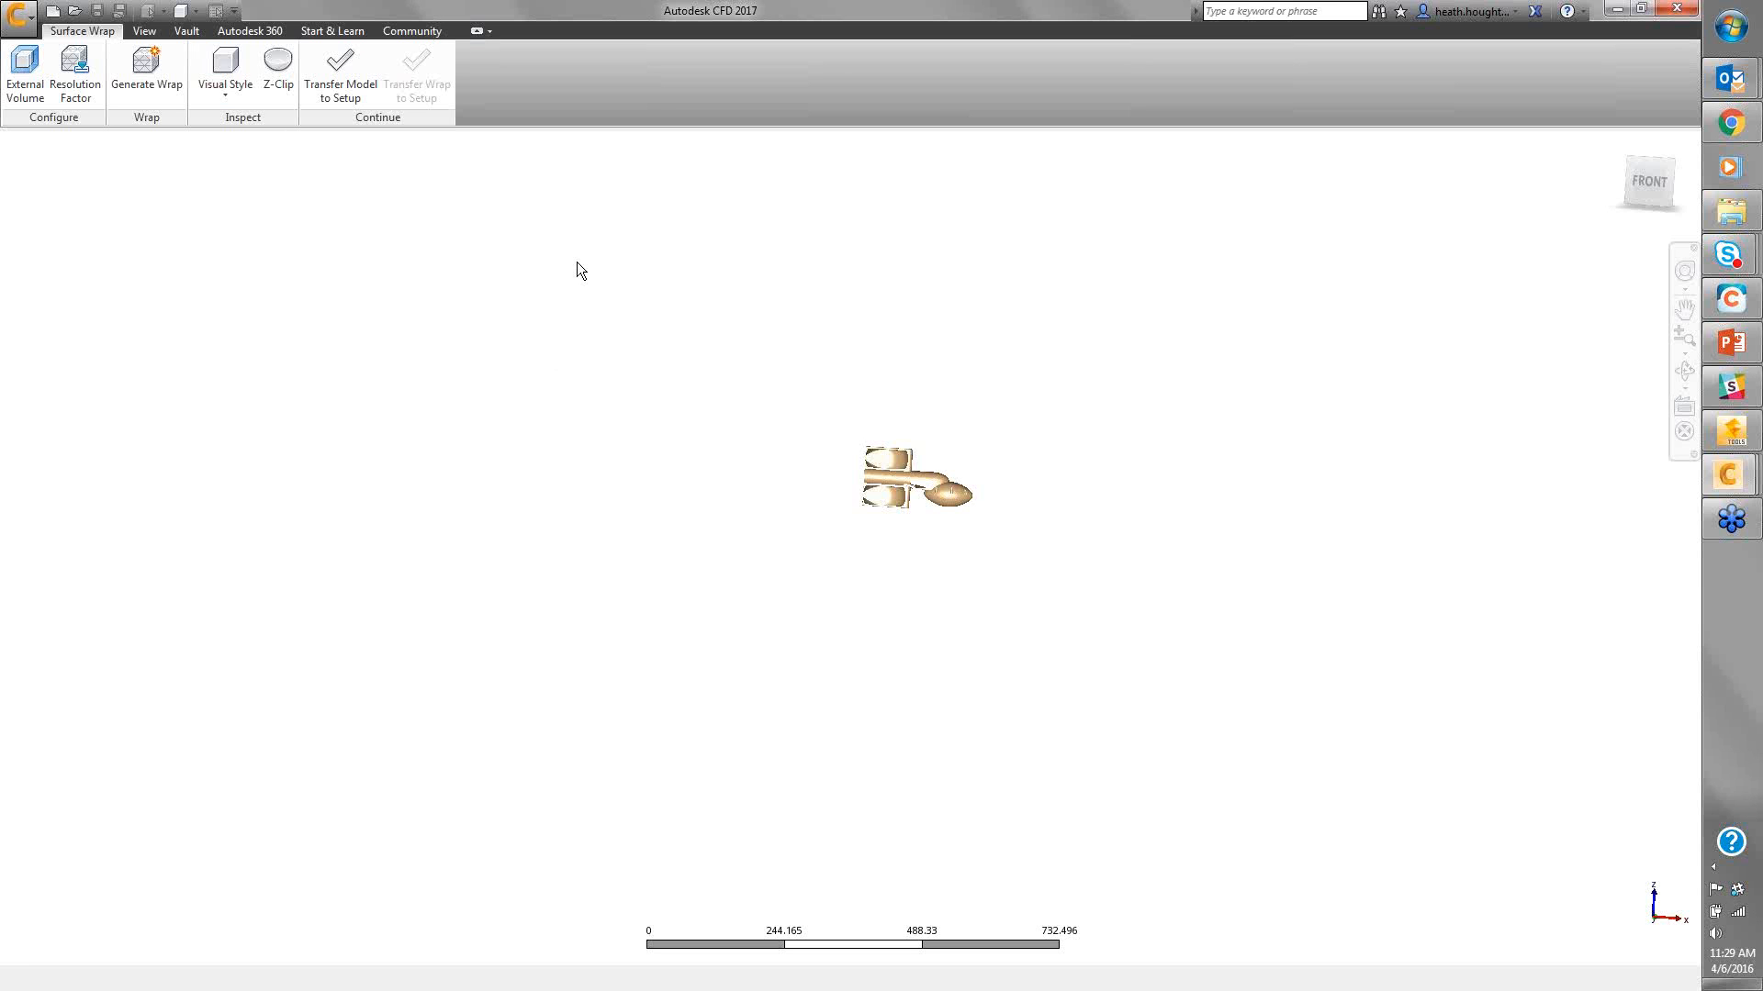
click(145, 61)
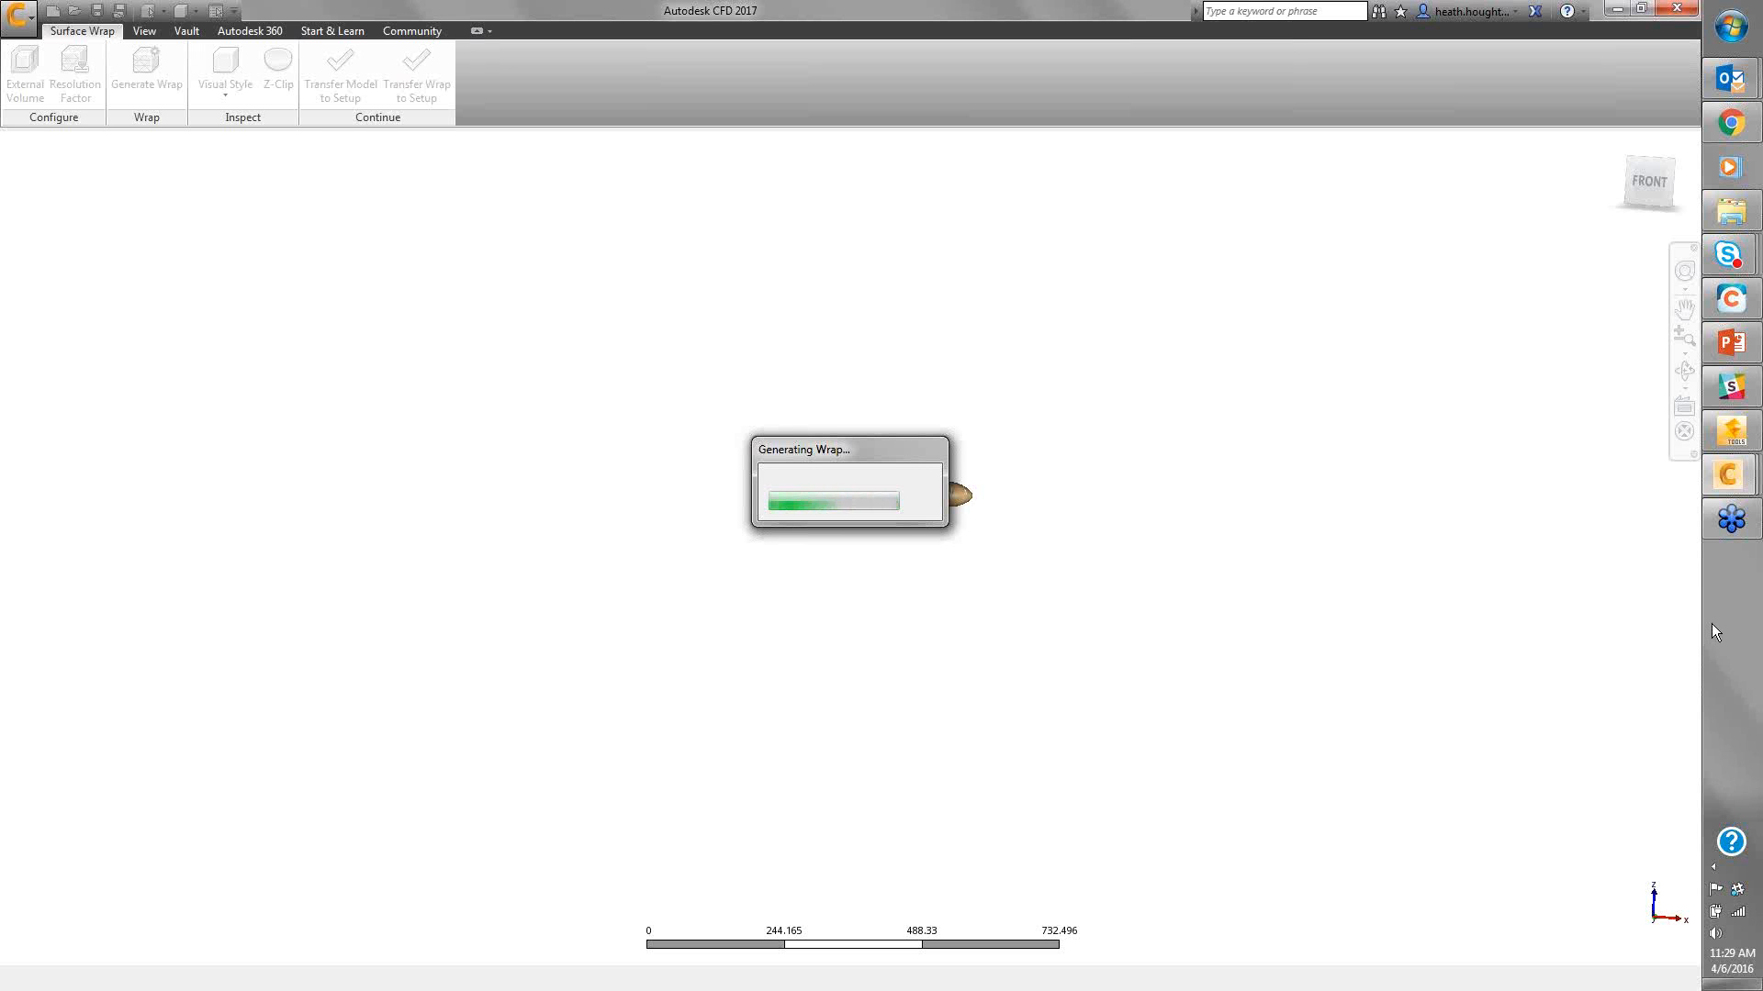
Switch to the Autodesk CFD window that shows the Gaming_System-01 results
click(1728, 447)
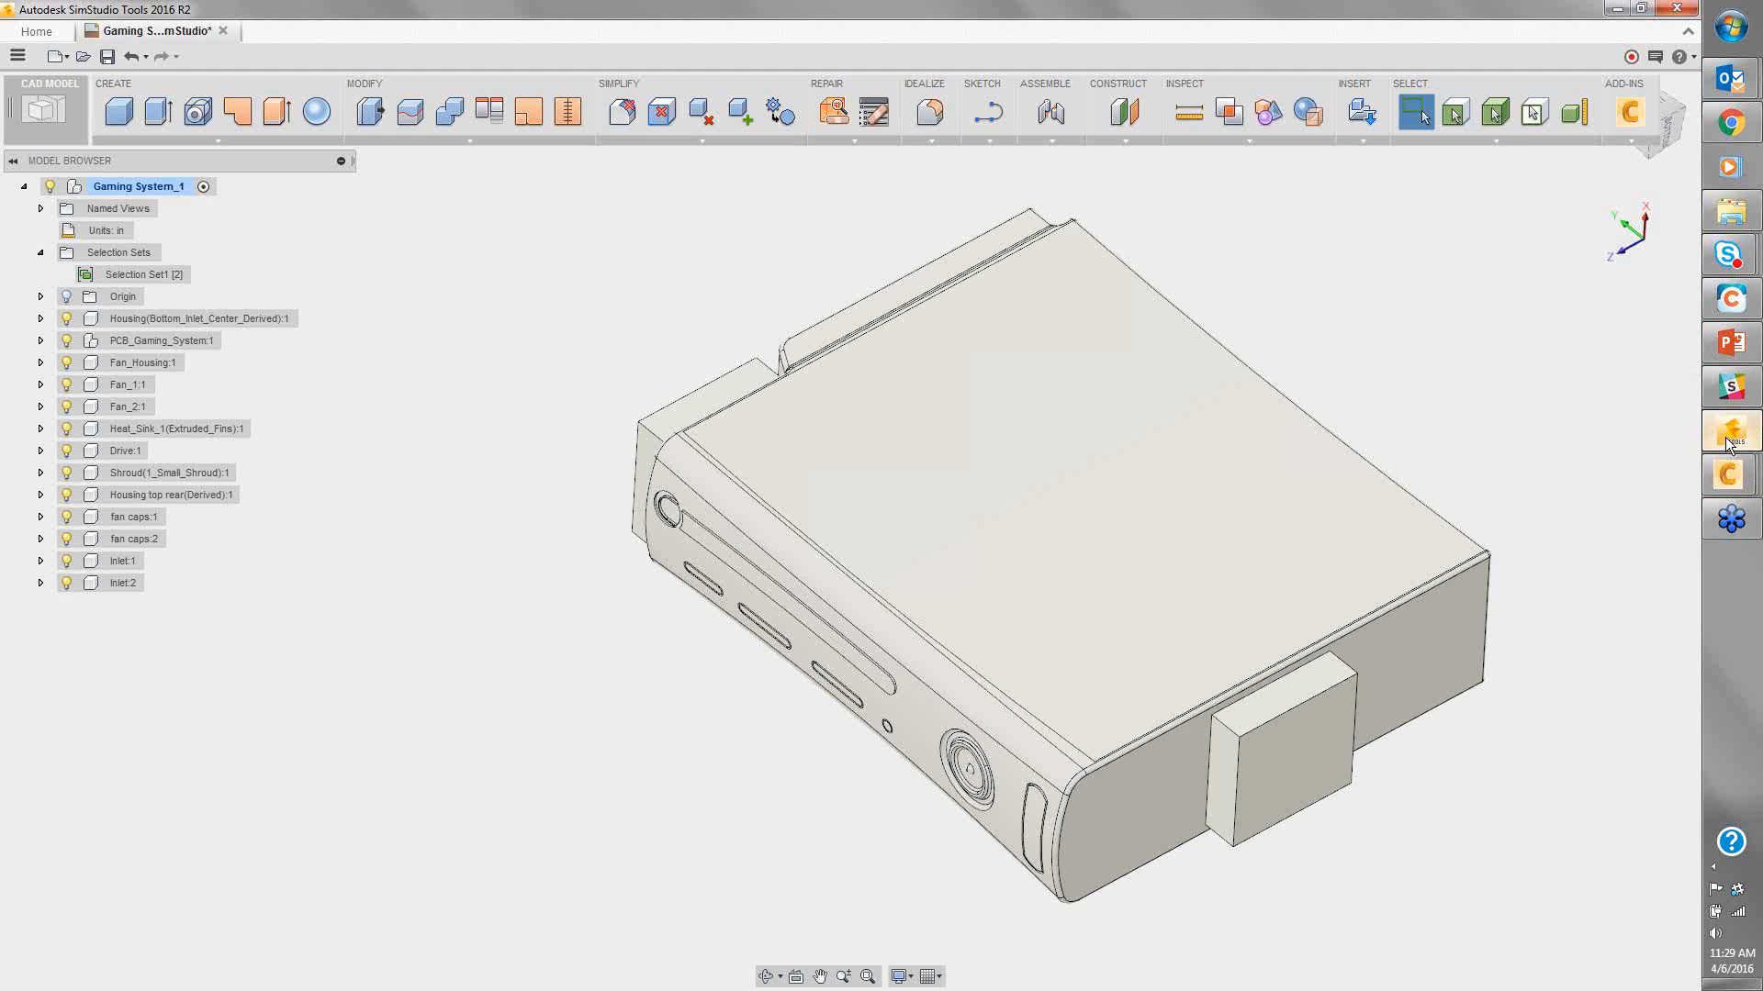
mouse_move(1729, 475)
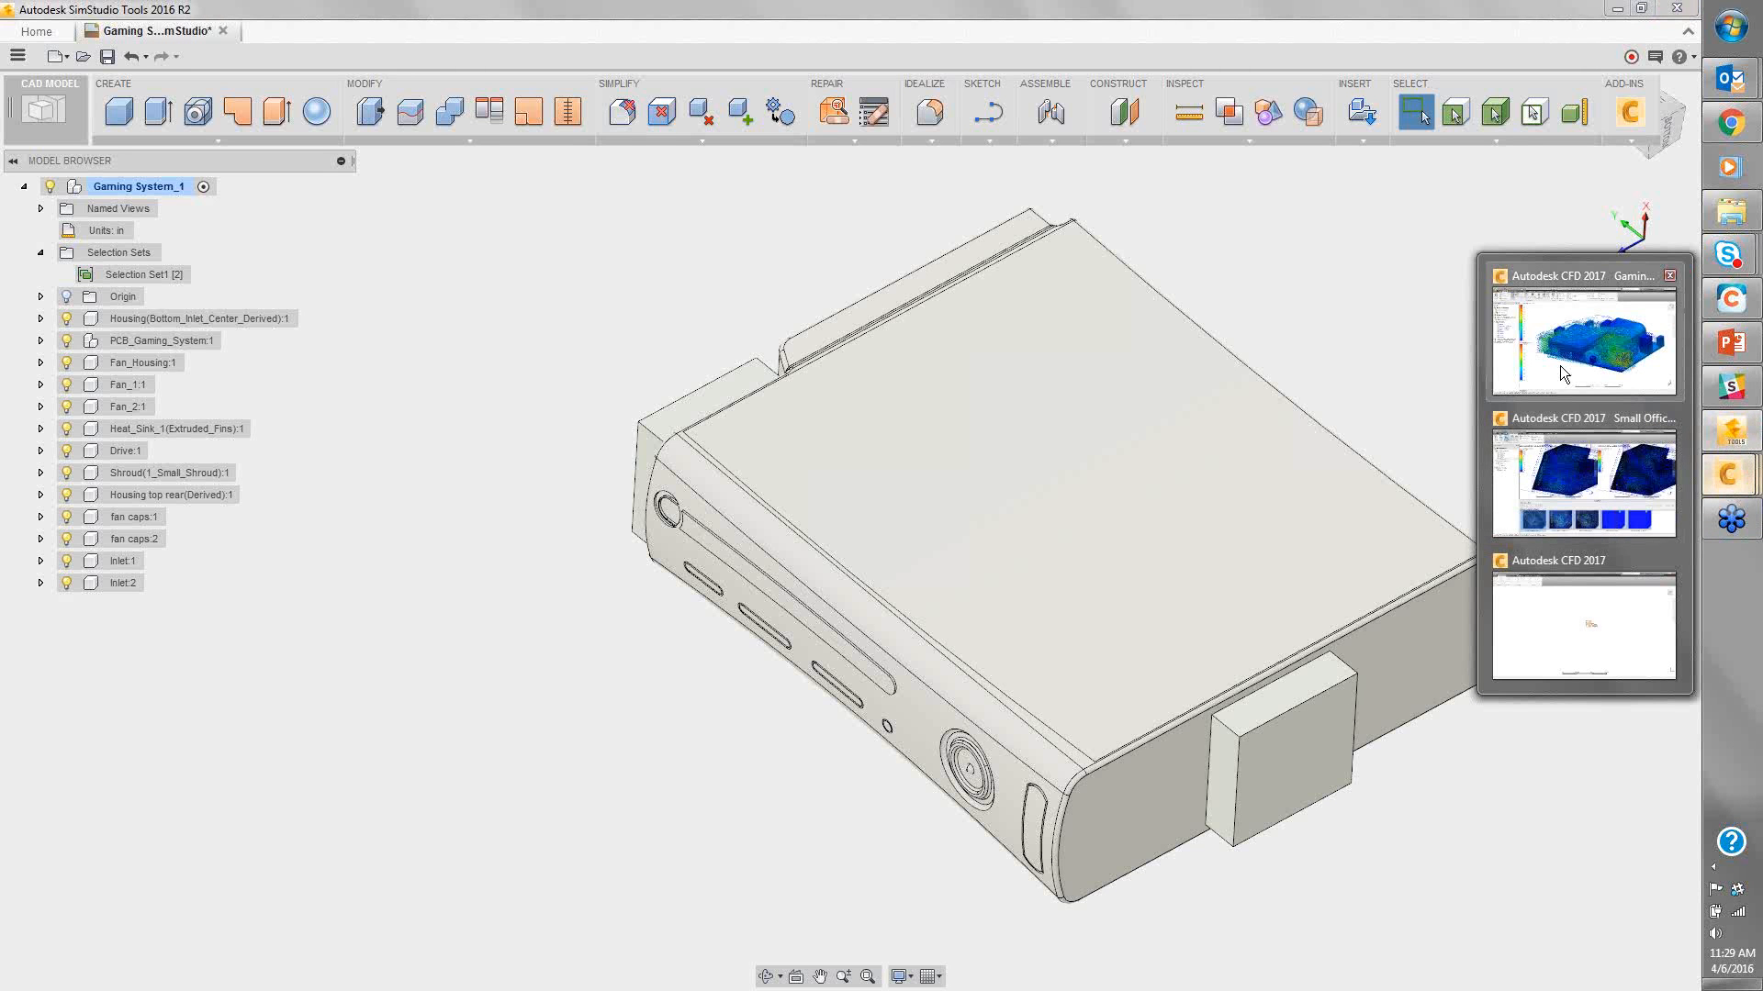
click(1601, 488)
mouse_move(1729, 475)
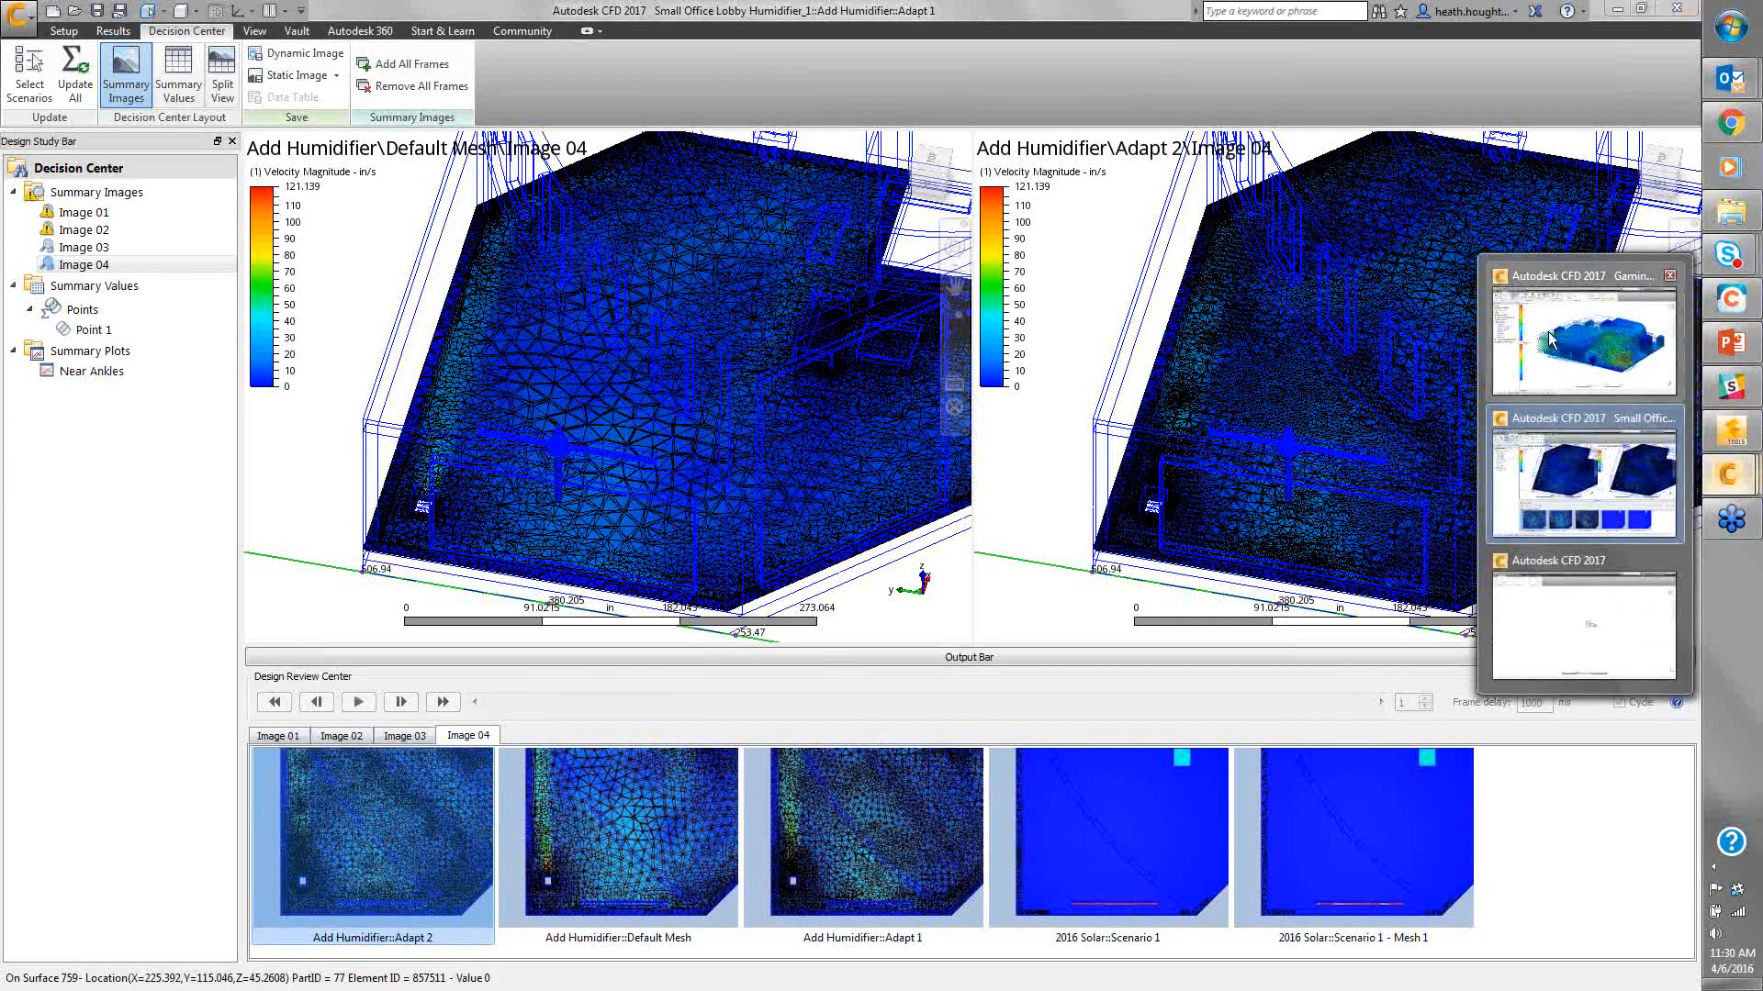
click(1554, 341)
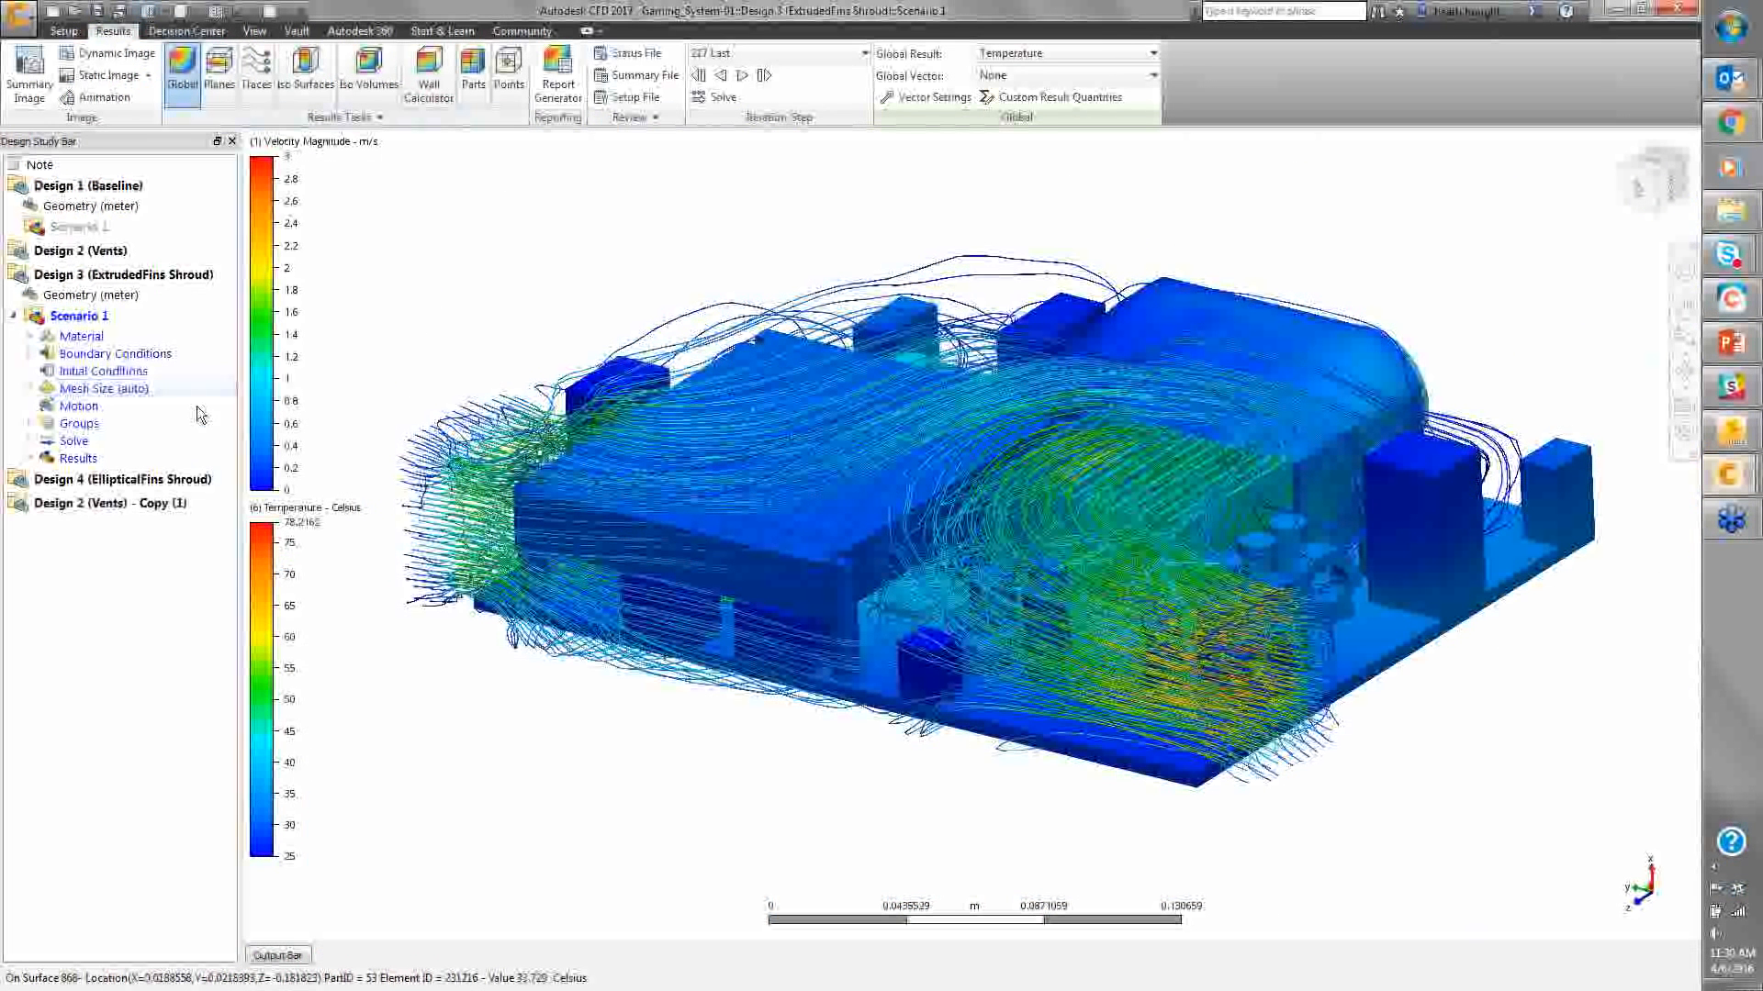
Expand the results of Design 3's Scenario 1 and hide trace sets Set 1 and Set 2
click(30, 462)
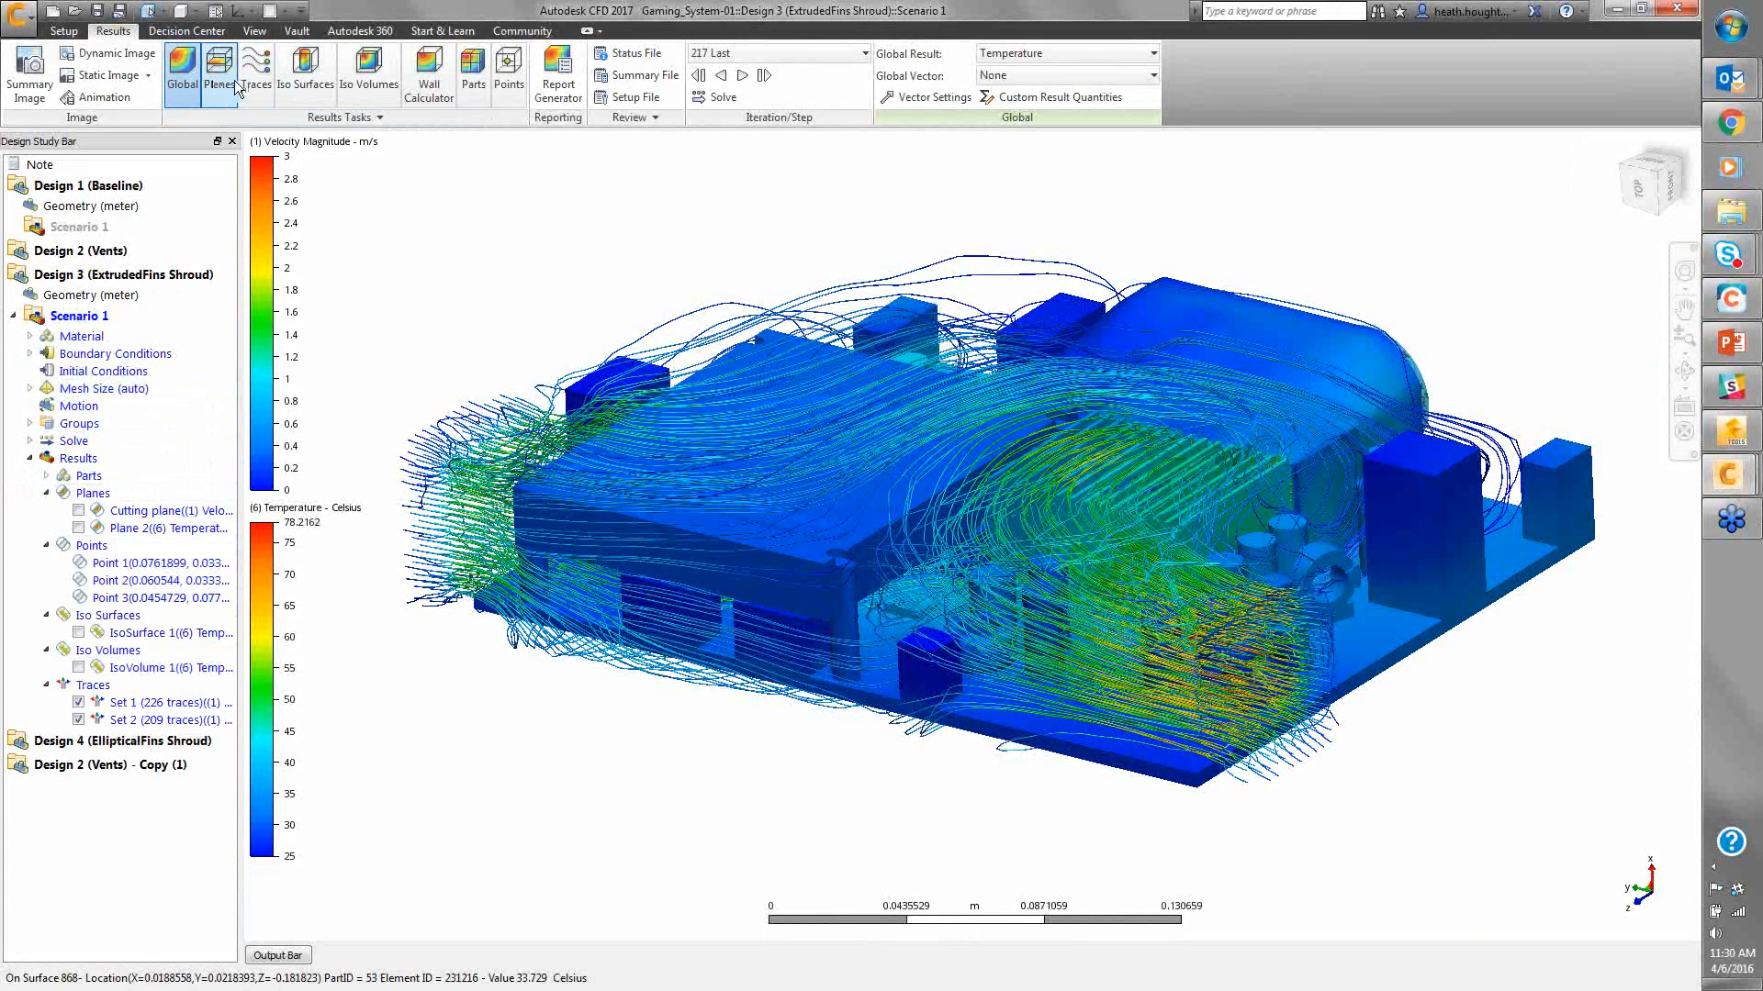
click(81, 718)
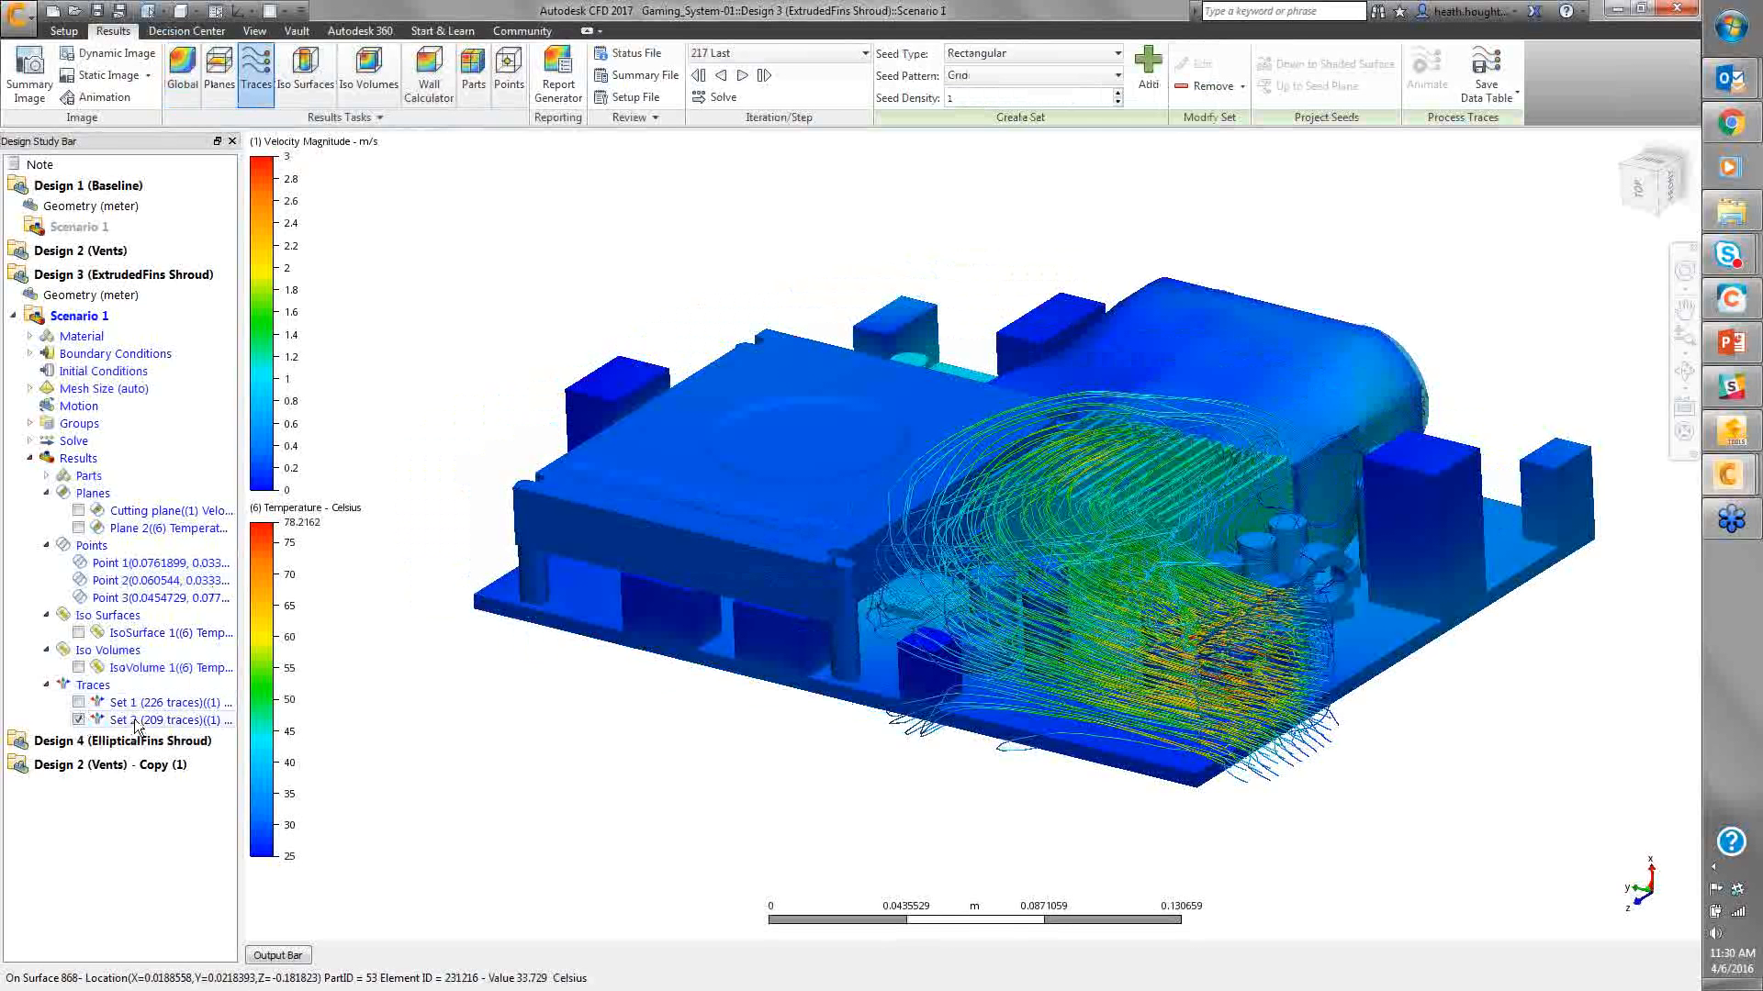
click(80, 718)
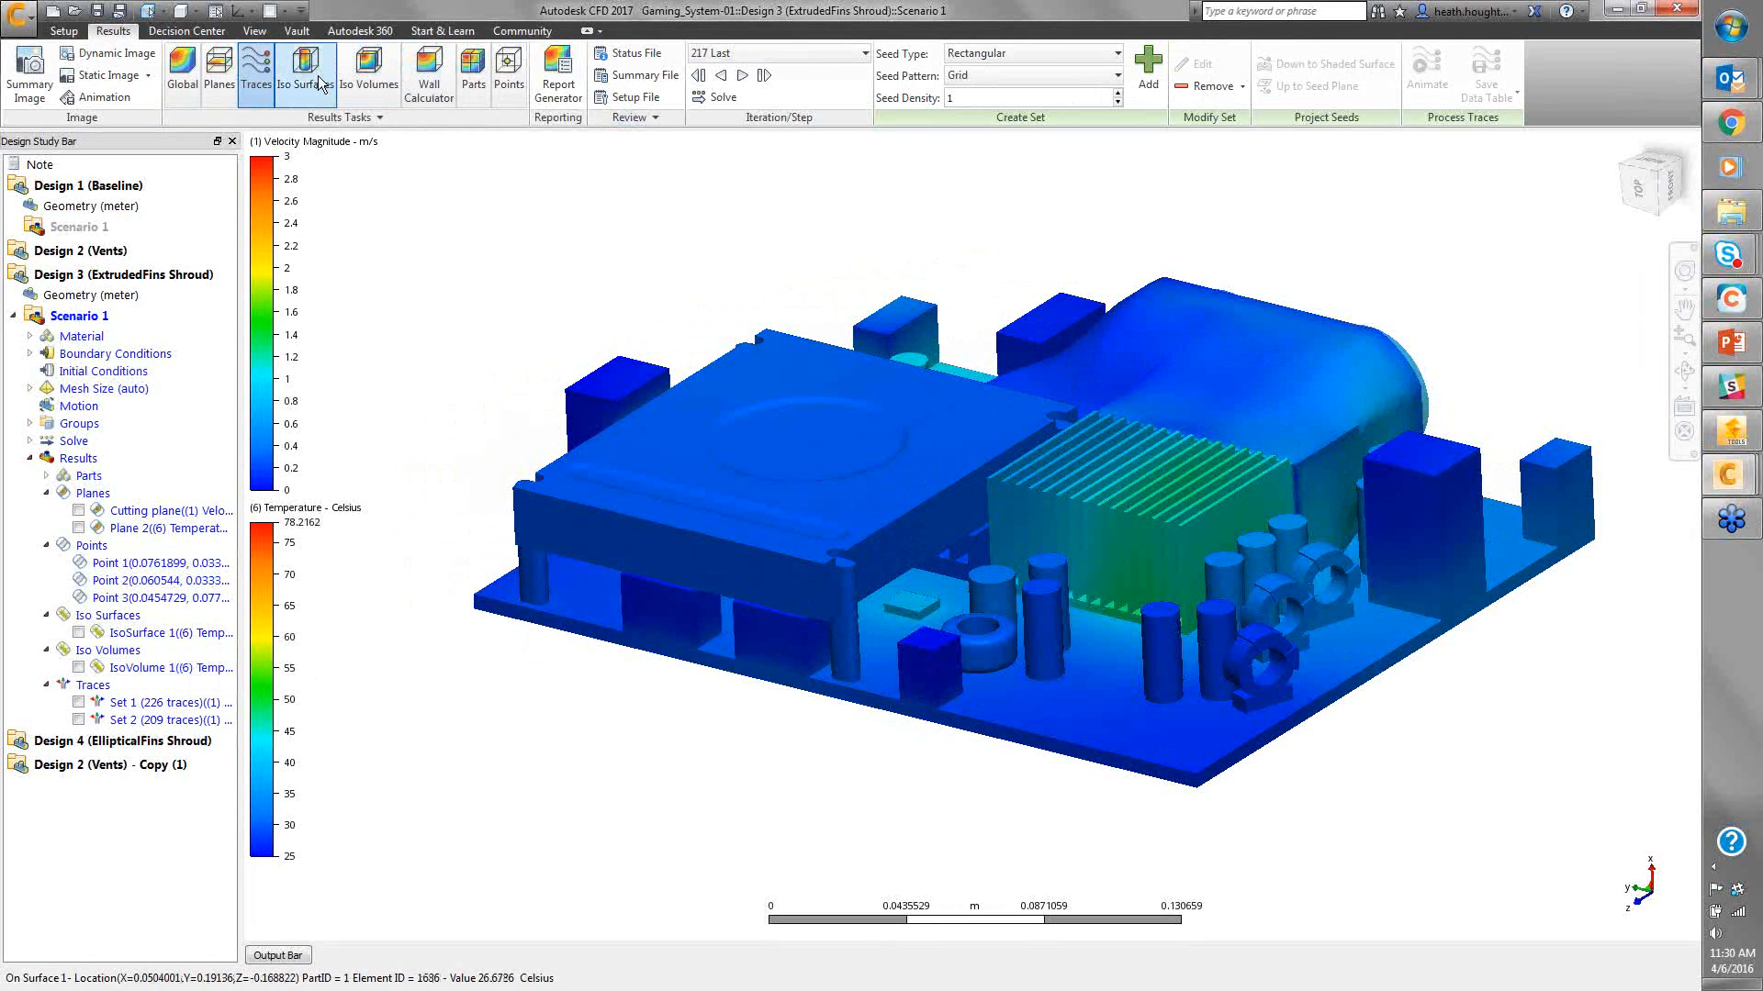
Add a temperature iso volume to the gaming system results and set its range from 38.3 to 78.22 Celsius
click(366, 89)
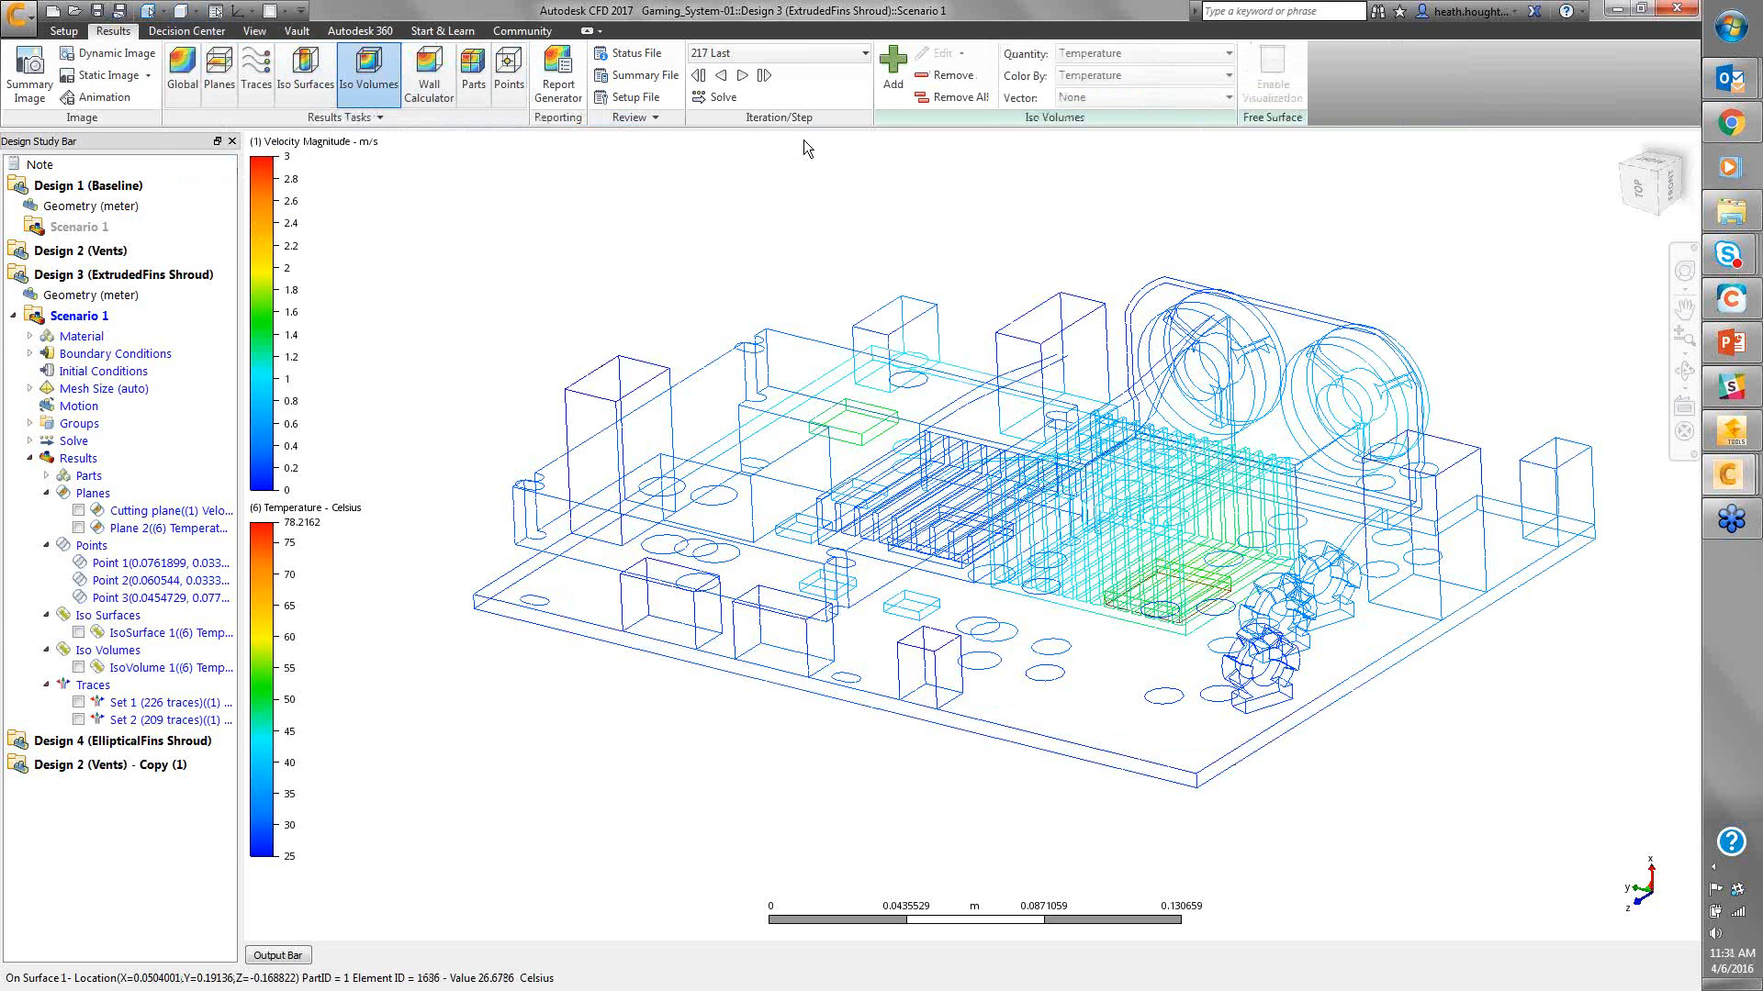
click(890, 83)
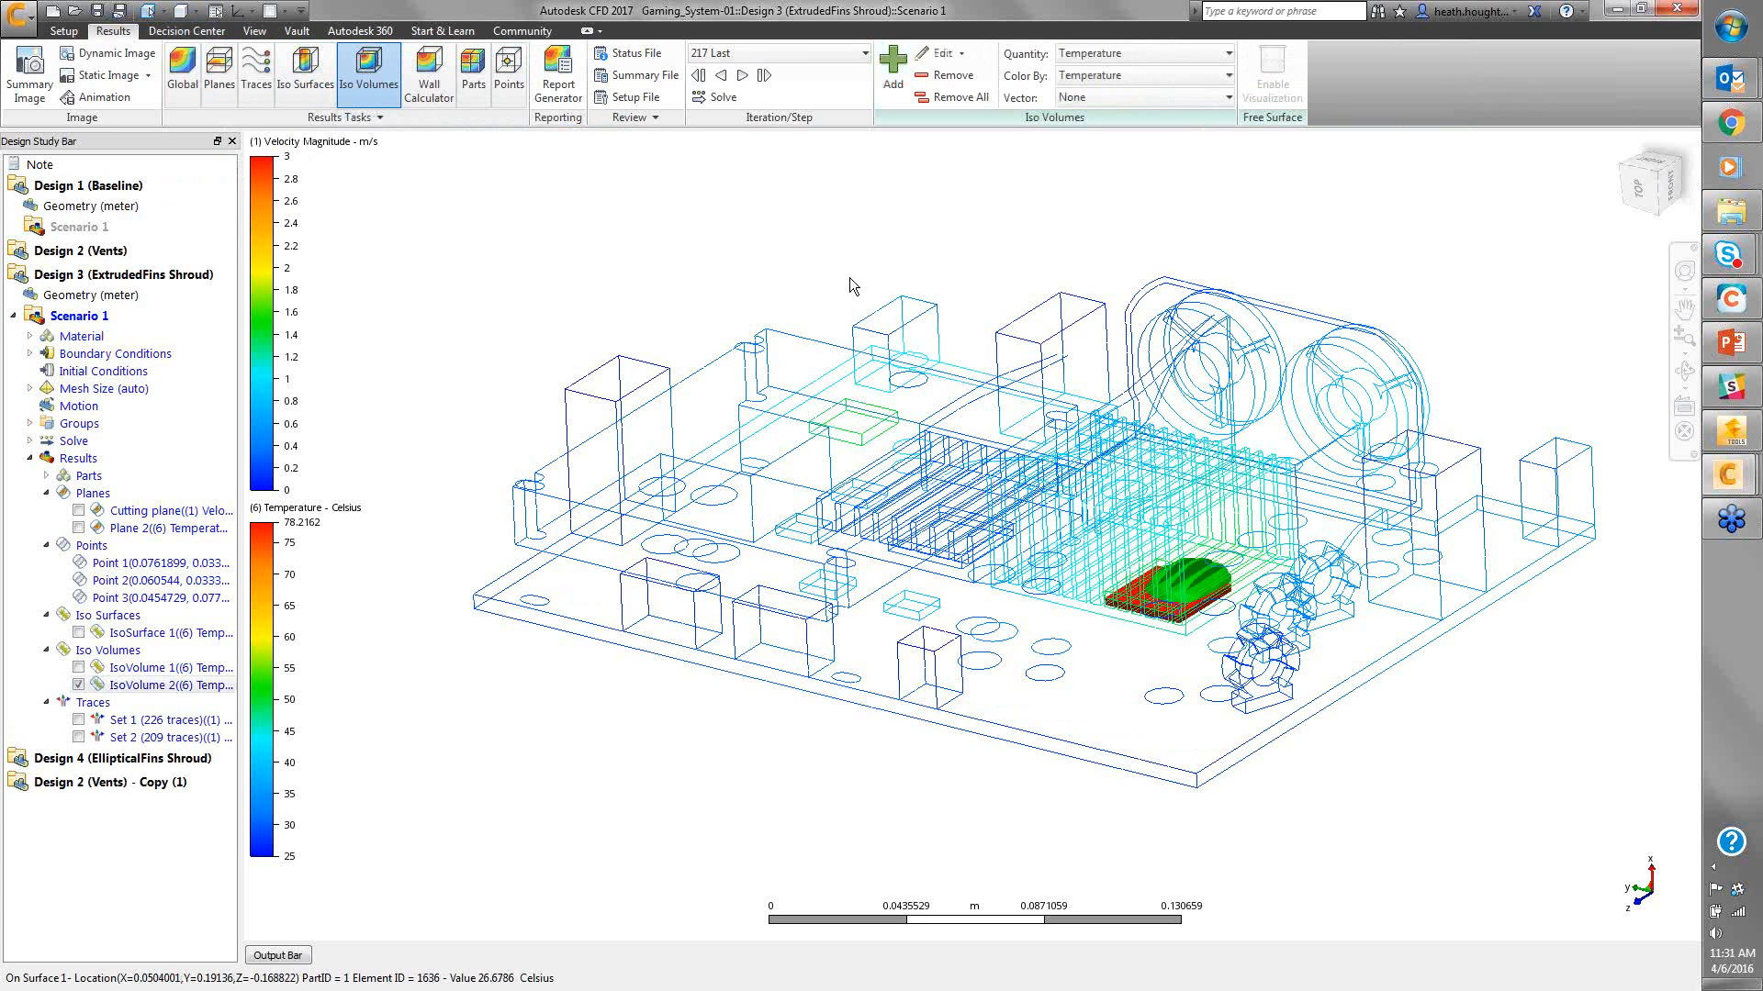
click(941, 53)
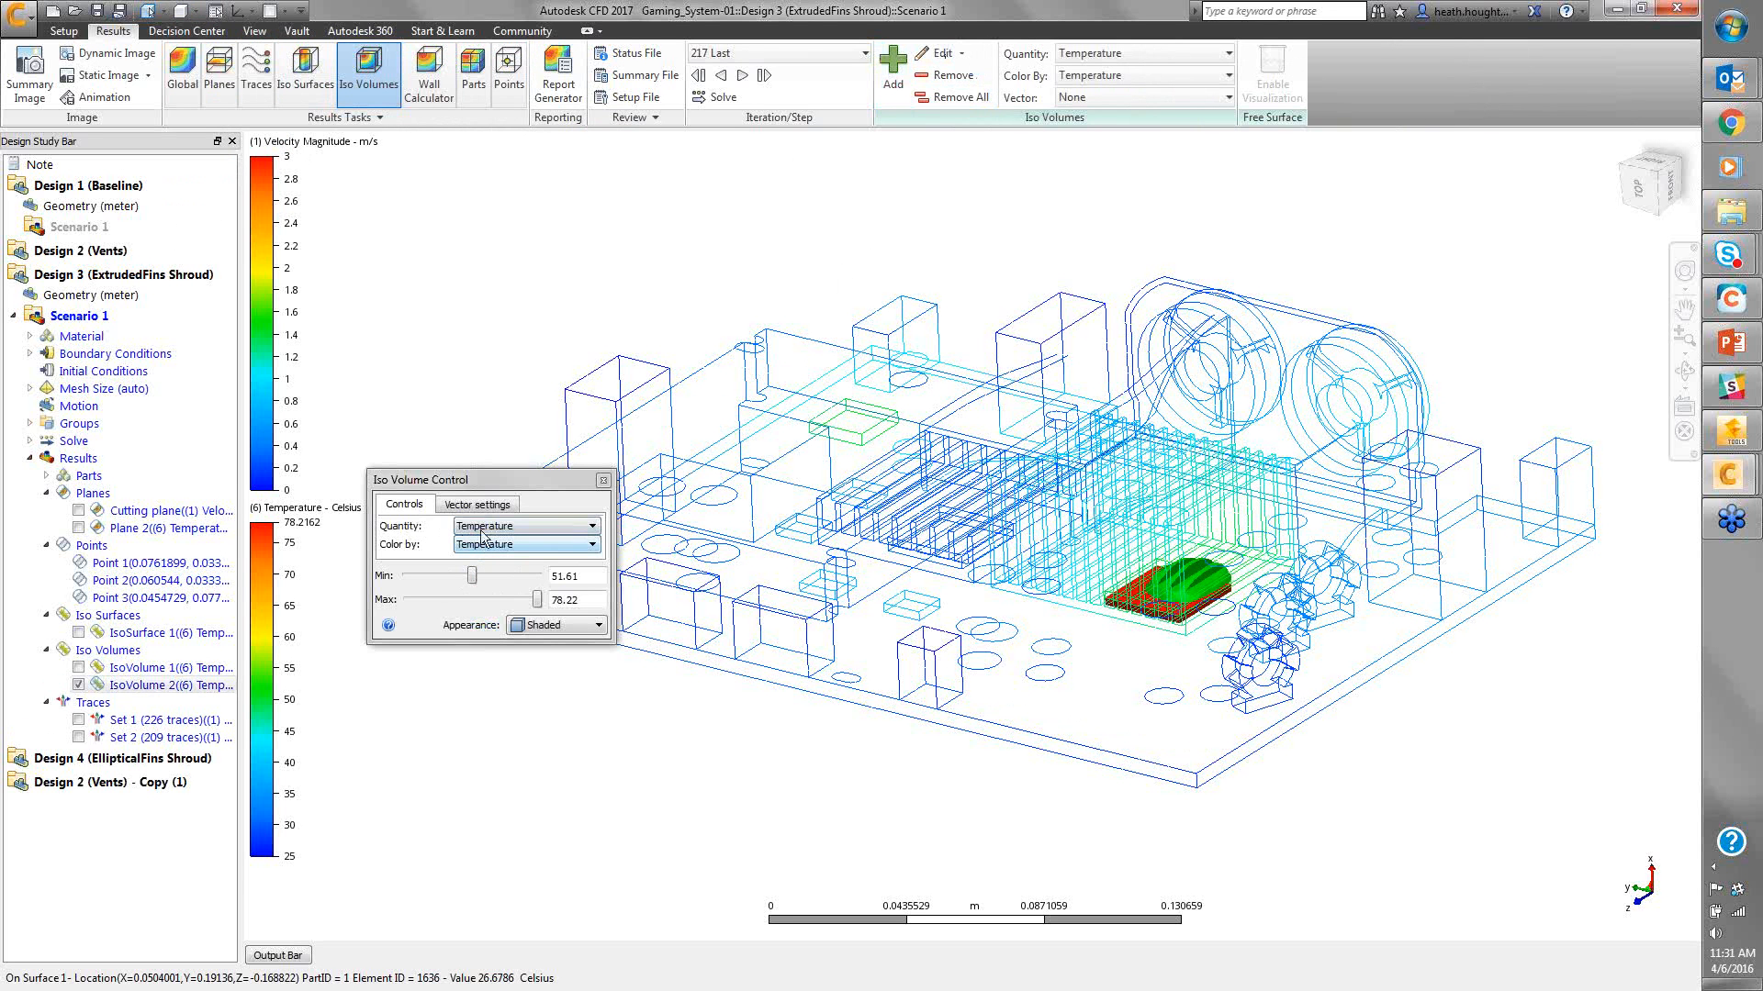
click(537, 601)
click(485, 599)
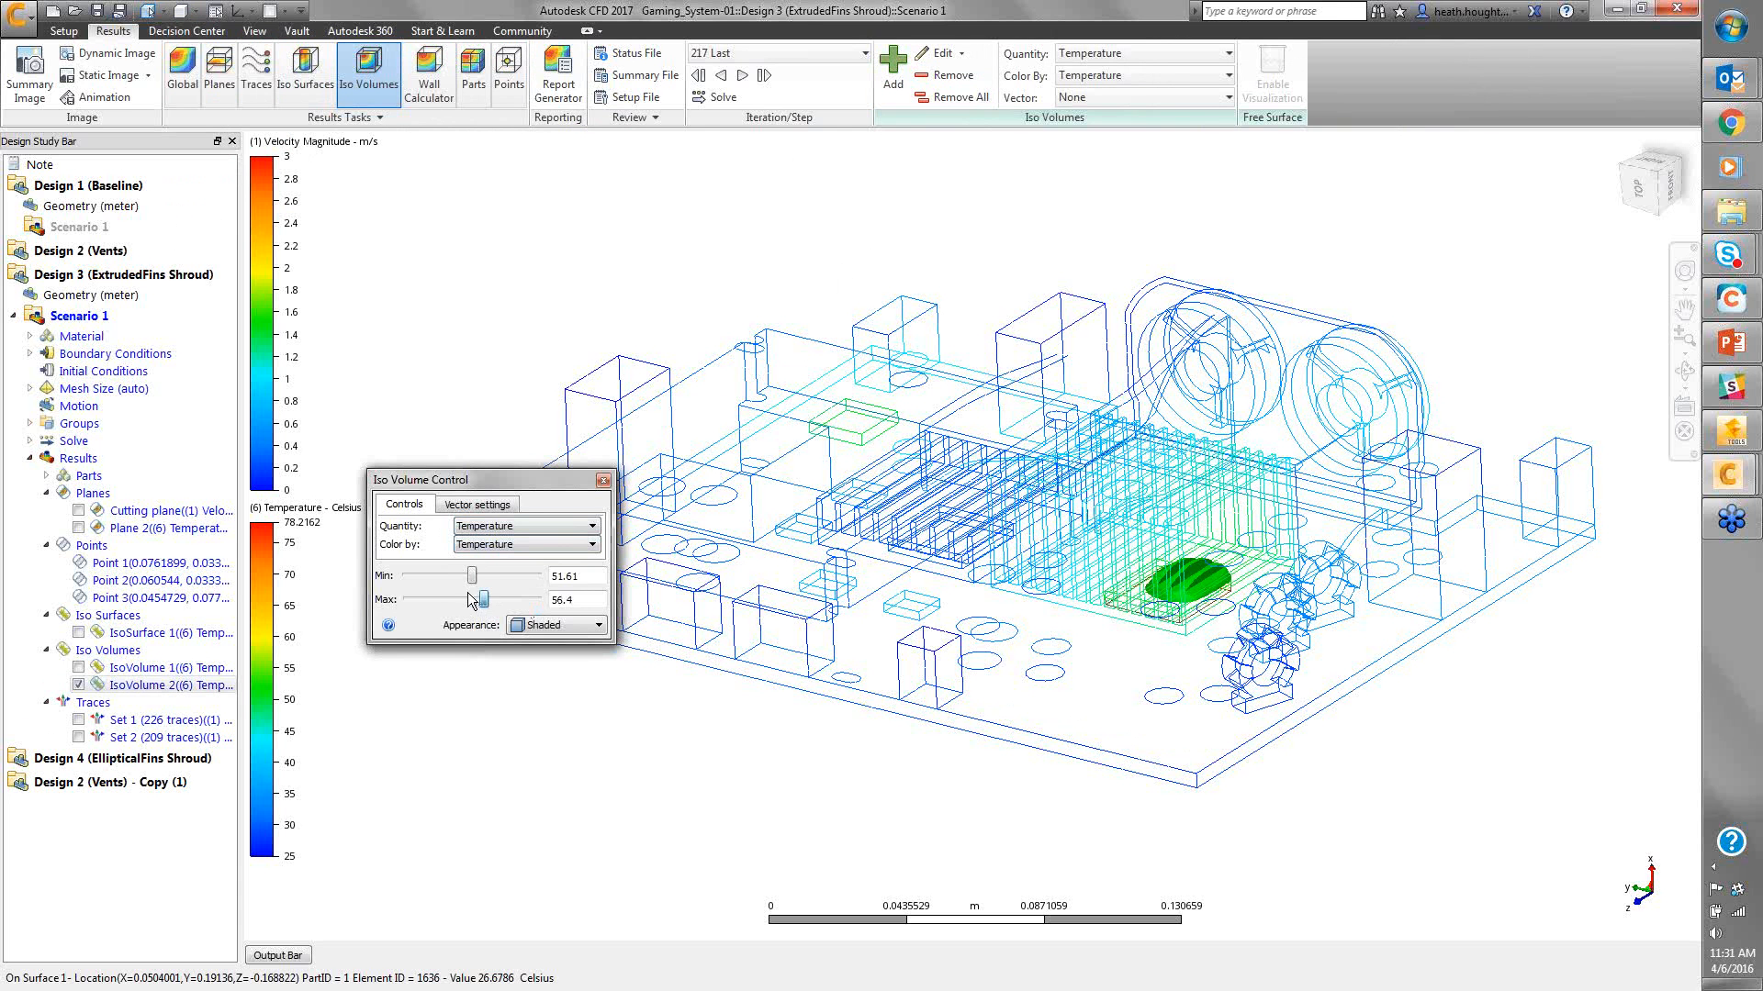
drag(467, 600, 440, 600)
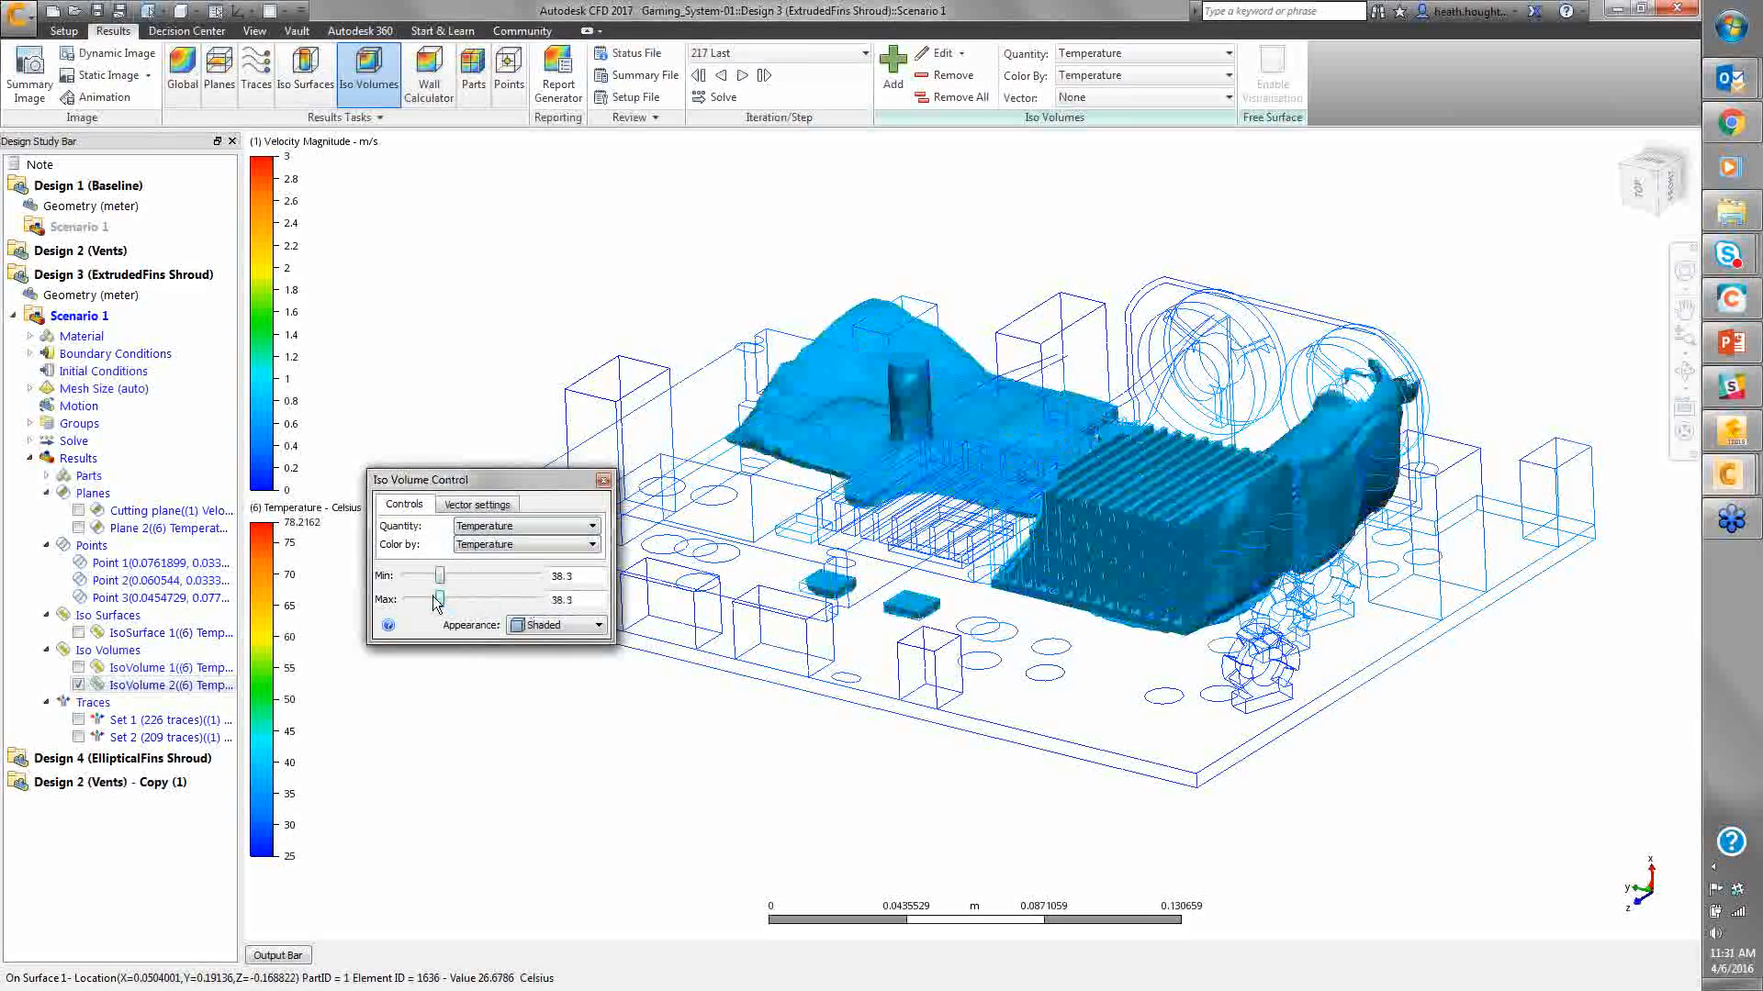
click(451, 597)
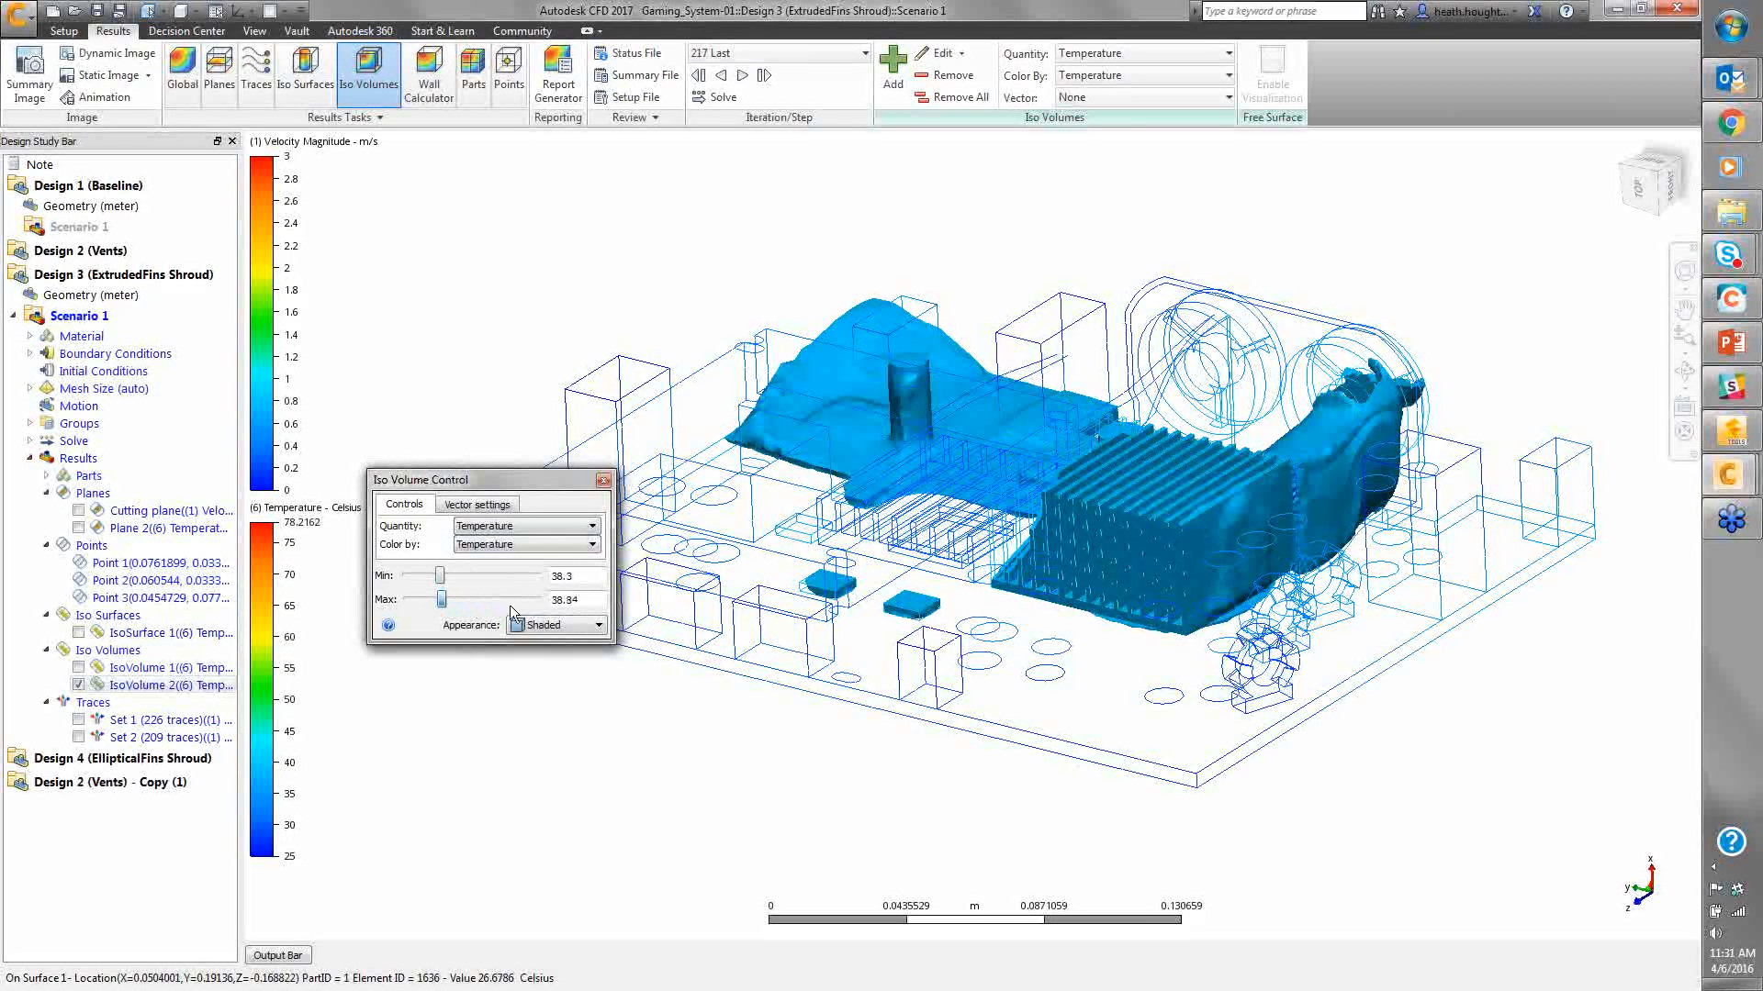
click(537, 606)
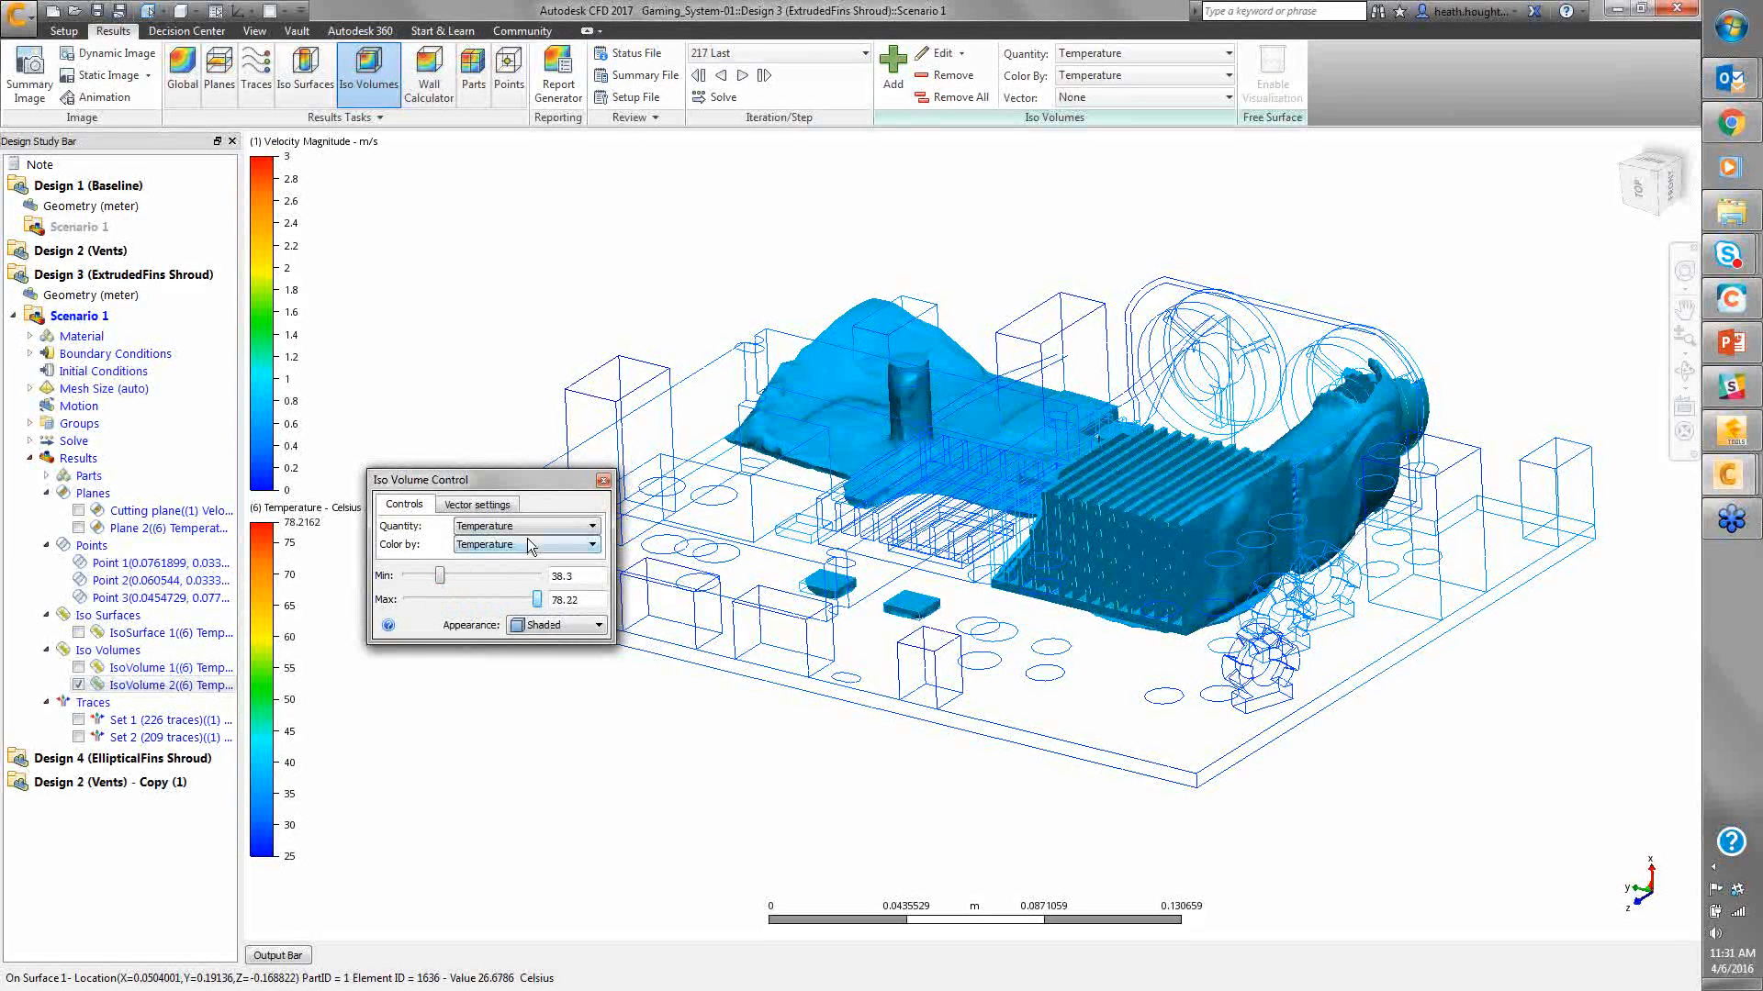
Change the new iso volume's quantity to Velocity Magnitude, keeping it colored by Temperature
click(501, 546)
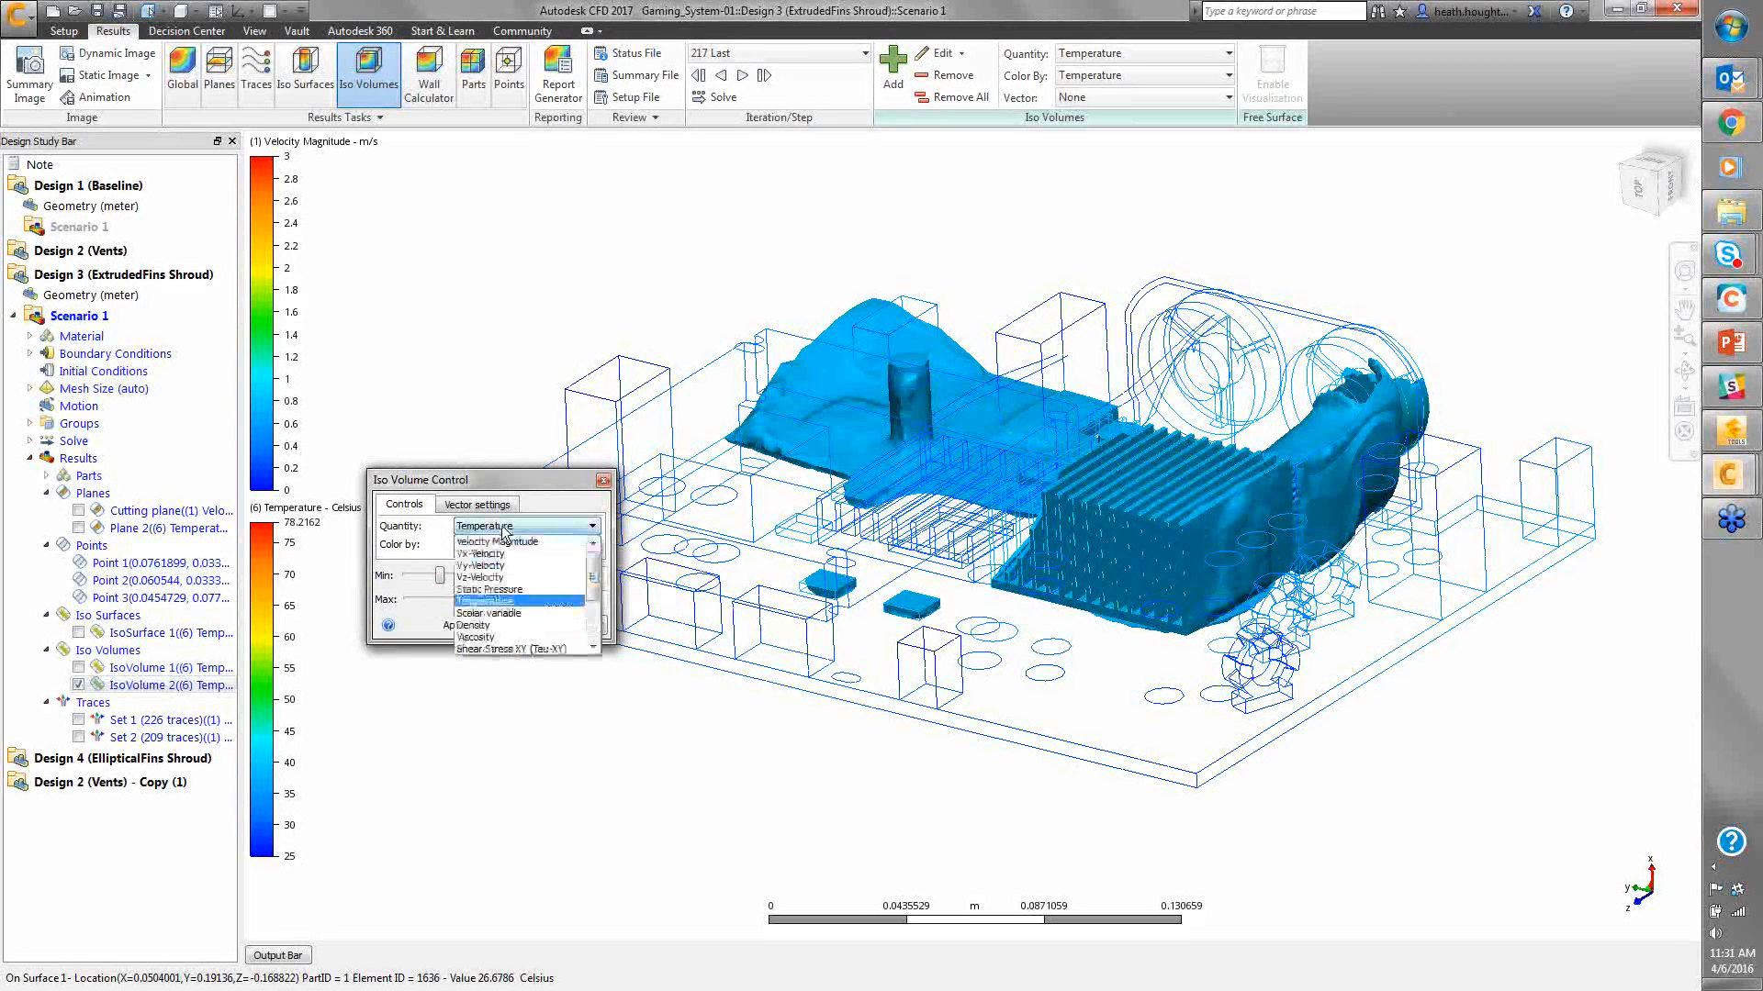
click(492, 543)
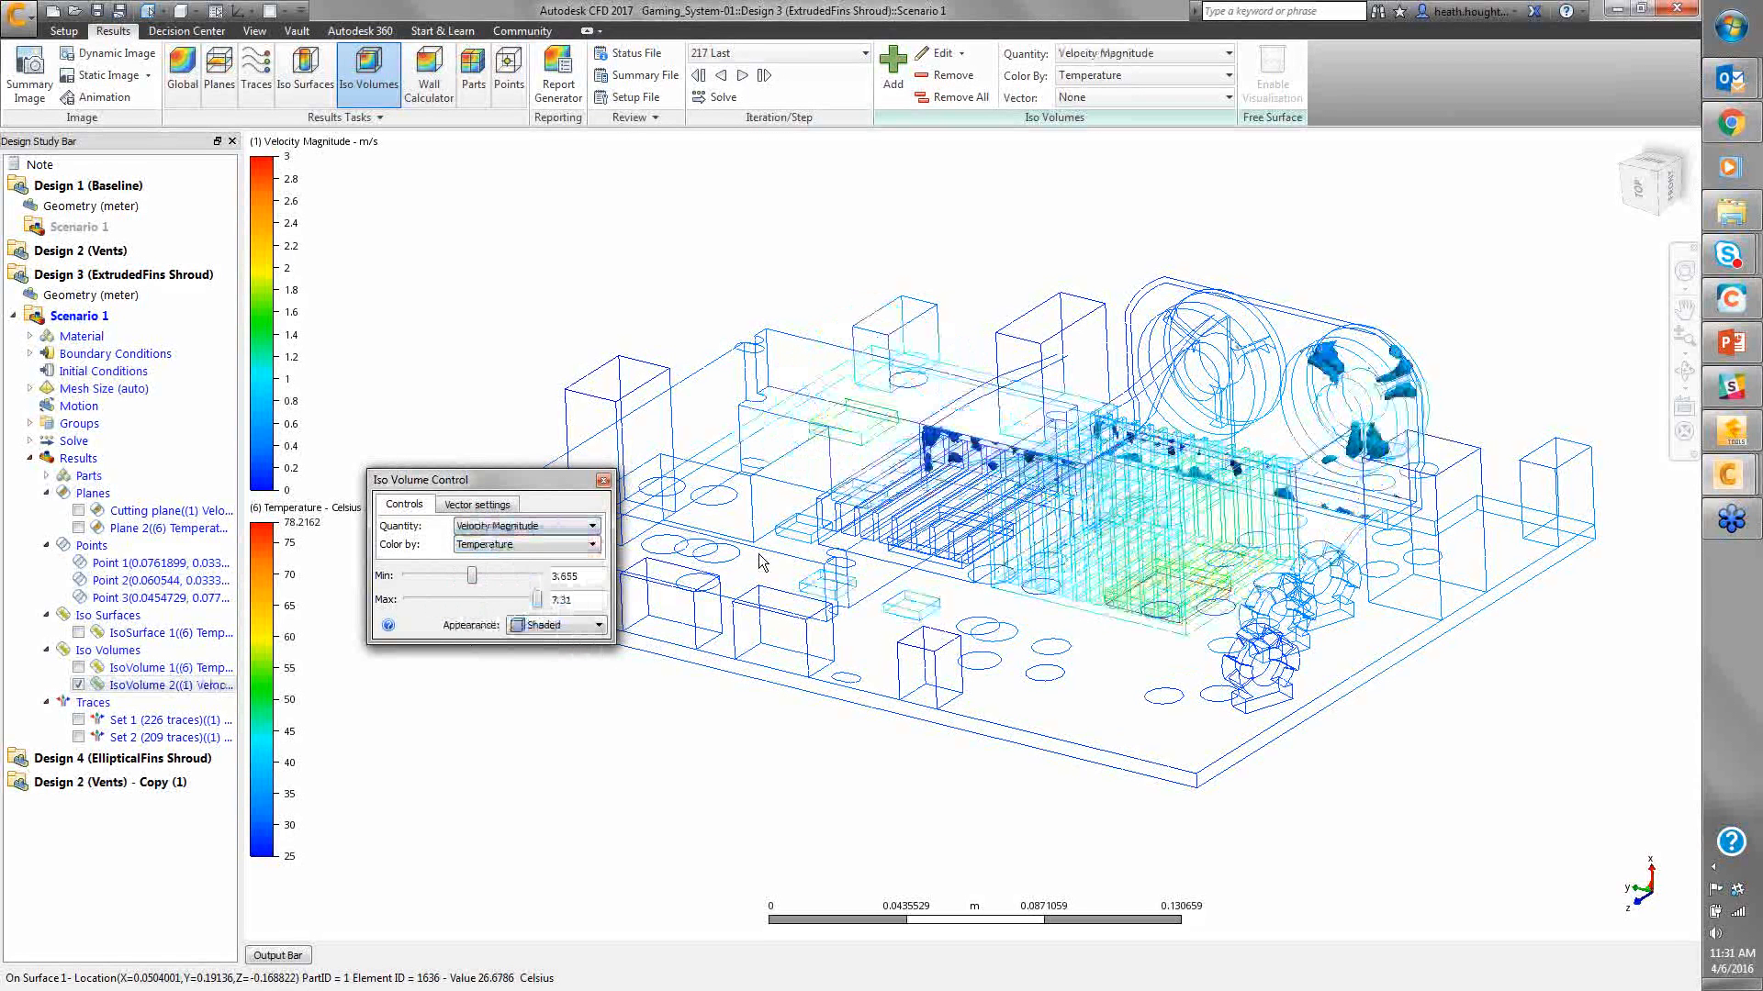
Vary the velocity iso volume's minimum over its range and set it to 1.097 m/s, keeping the maximum at 7.31 m/s
click(468, 575)
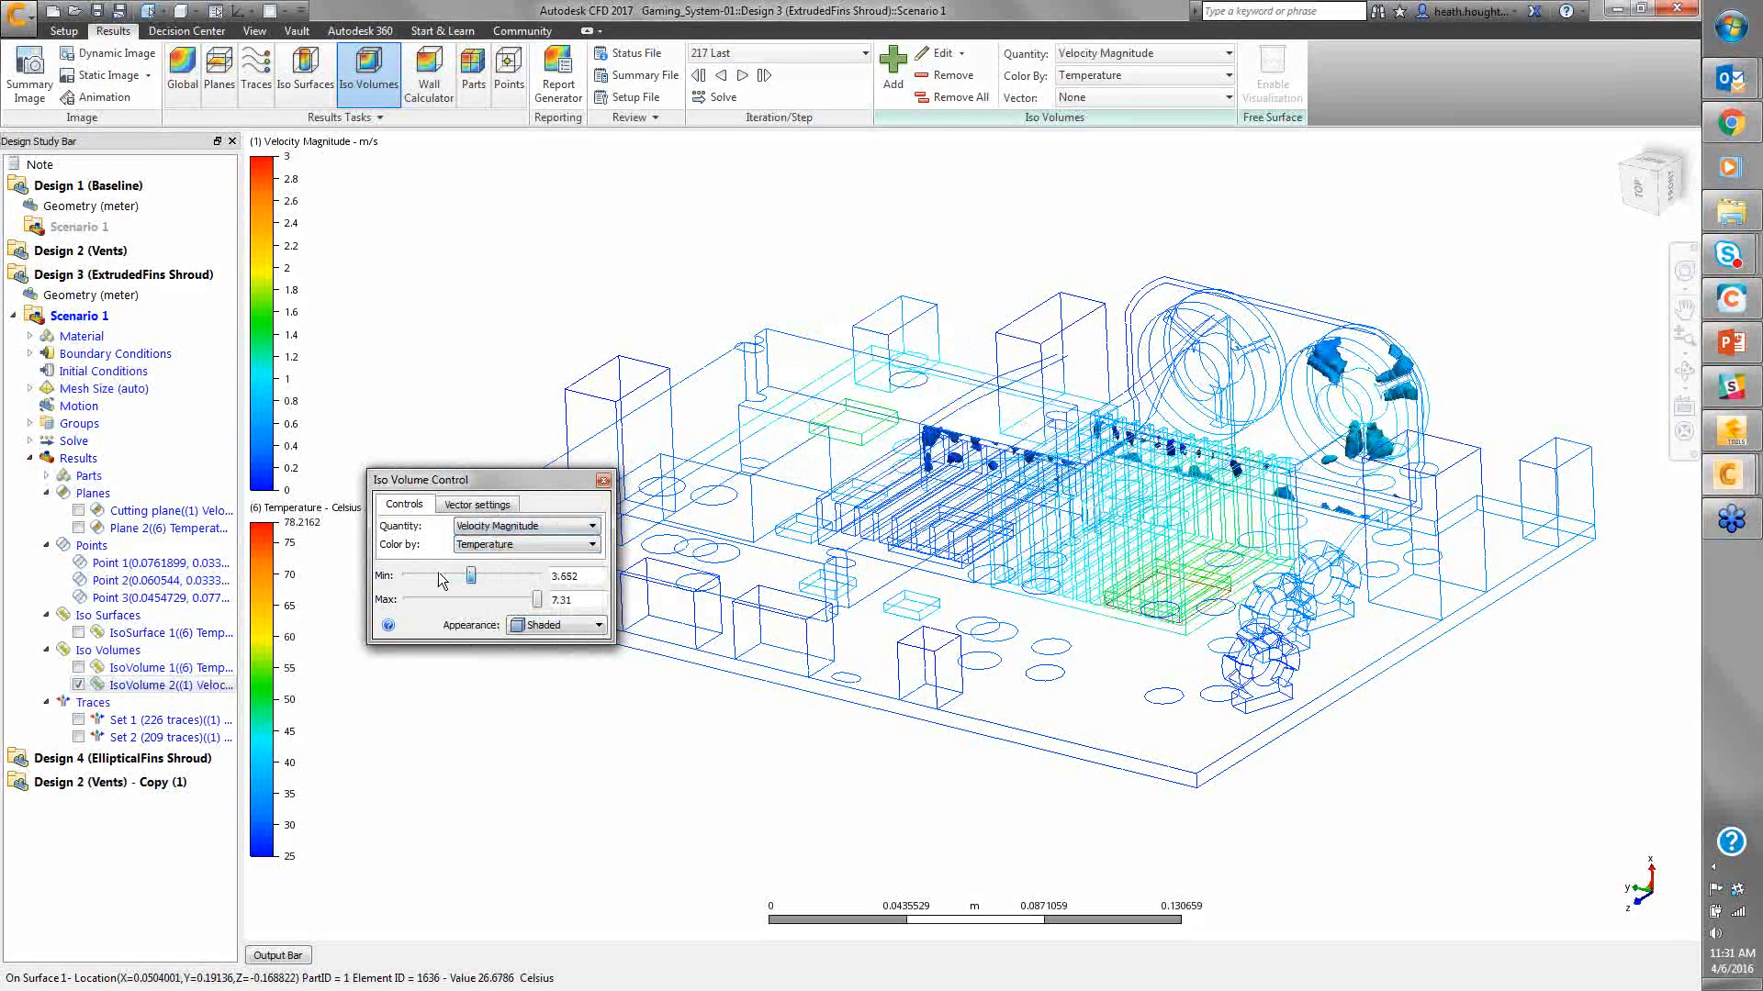
click(435, 574)
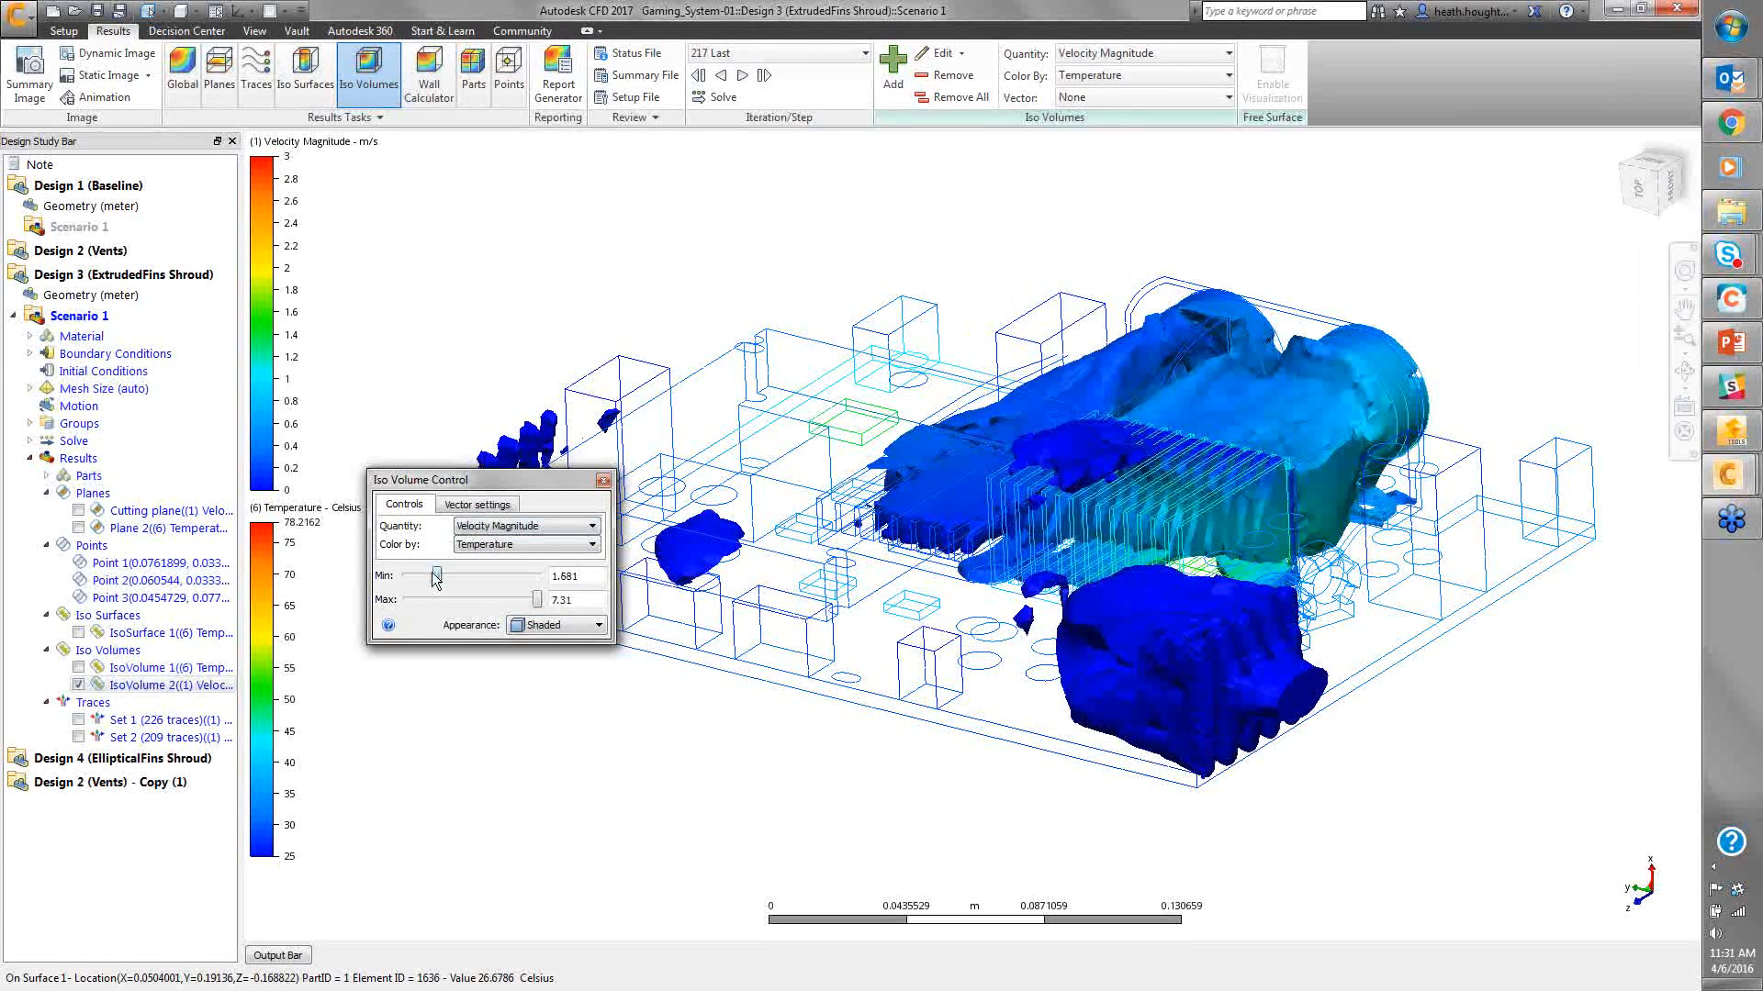
drag(433, 573, 424, 575)
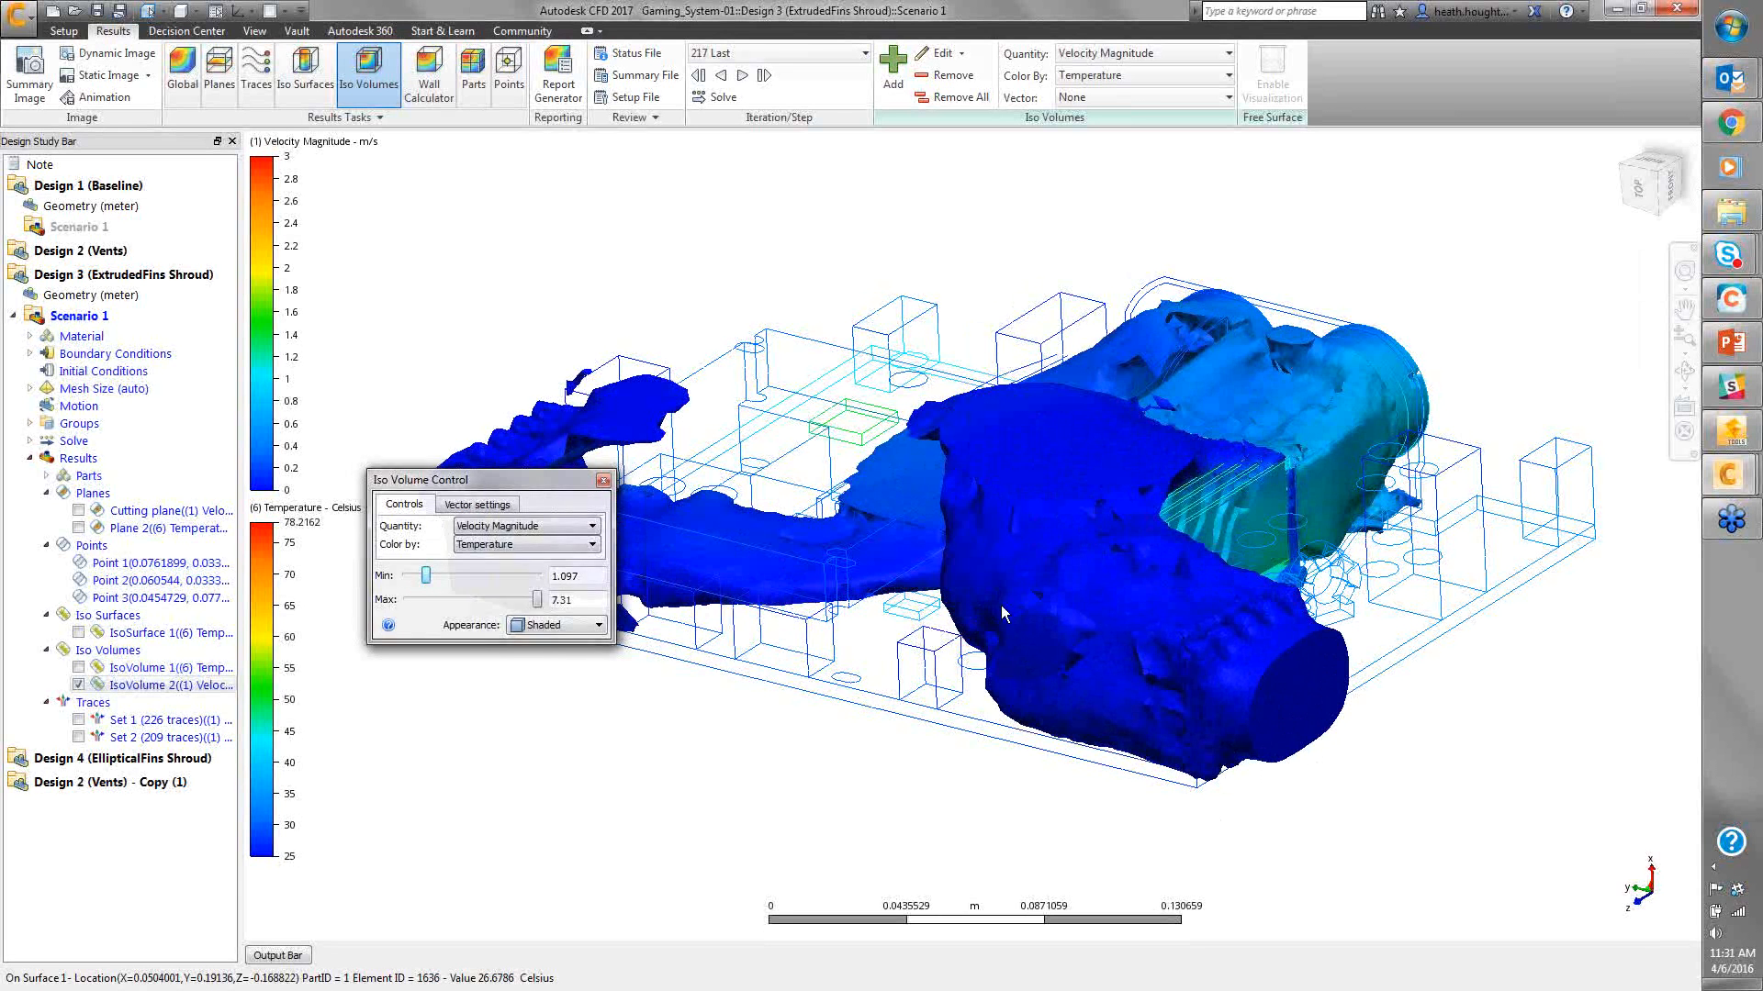
drag(427, 575, 389, 575)
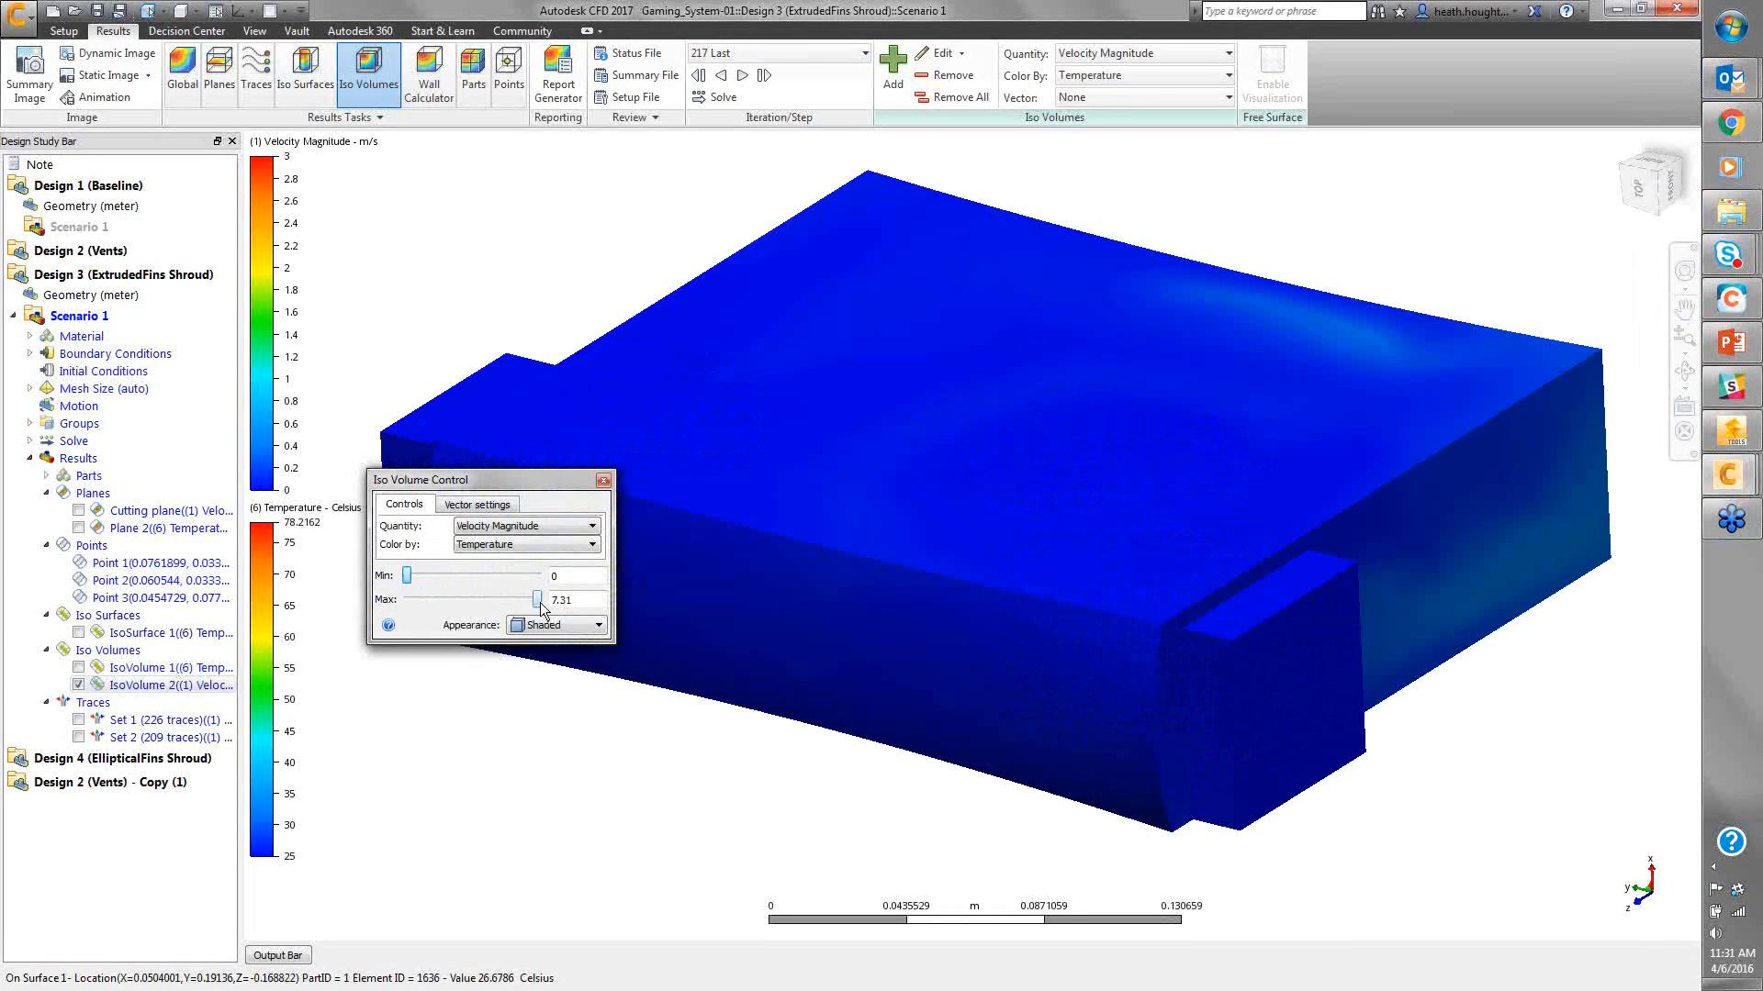
drag(492, 606, 569, 606)
drag(407, 577, 426, 587)
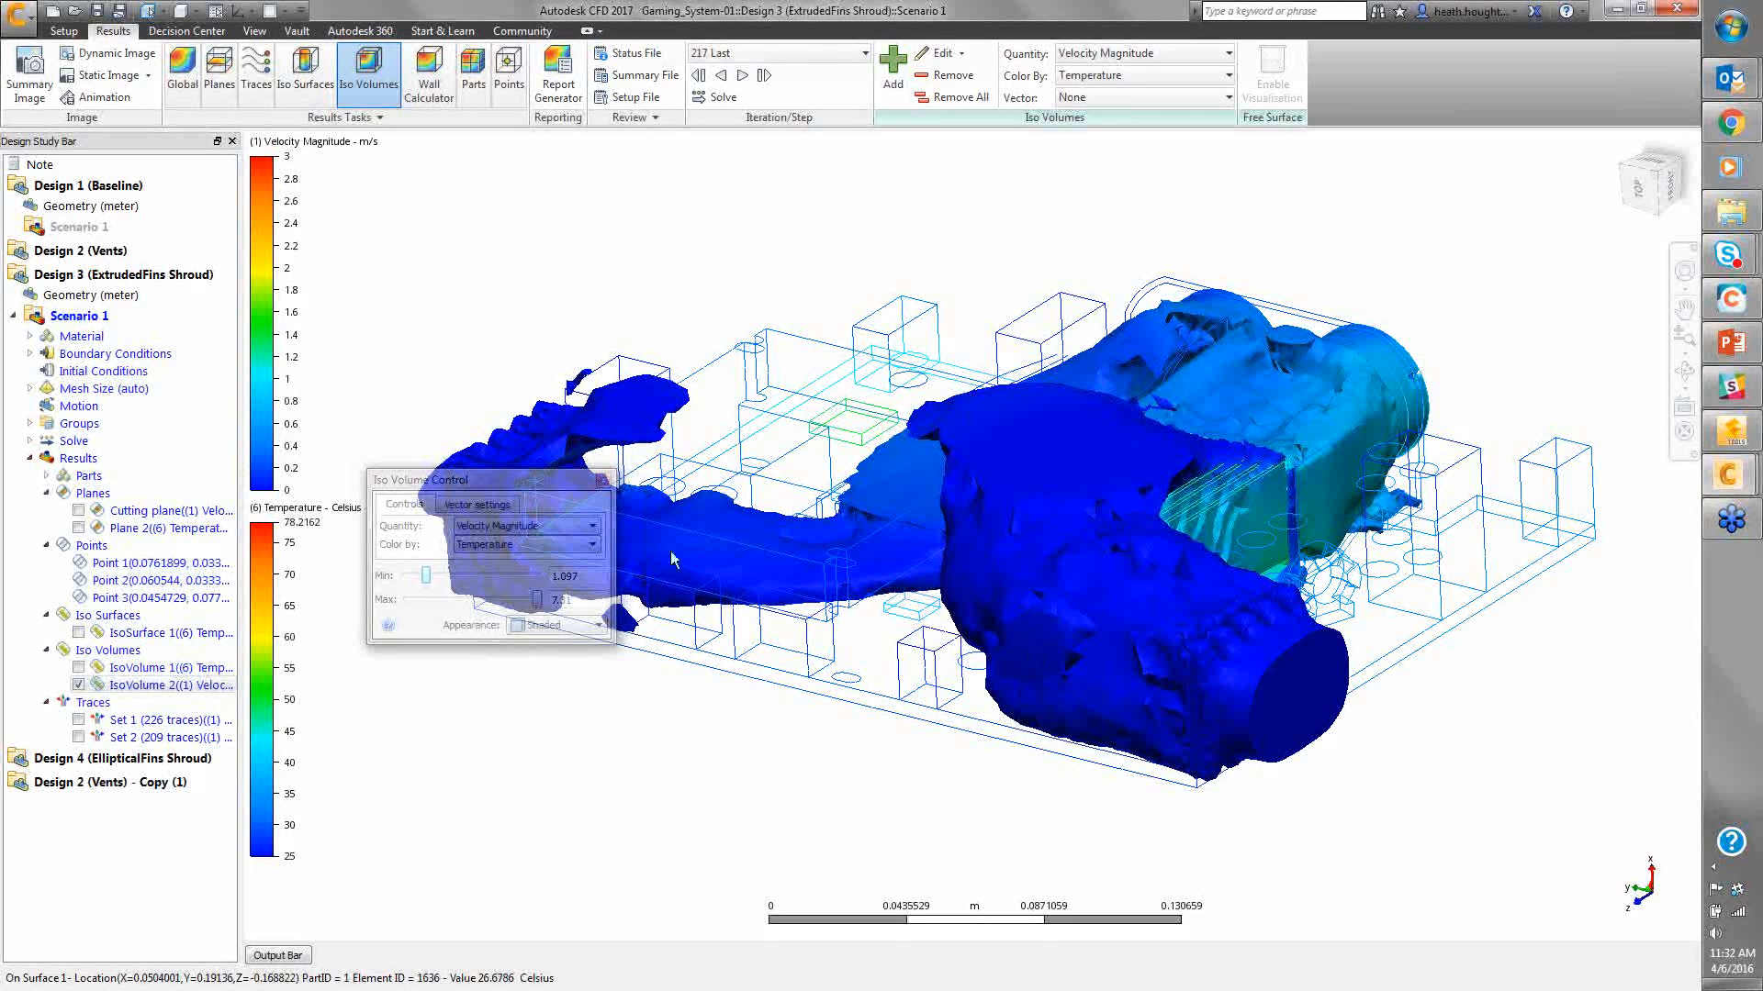
Color the iso volume by Velocity Magnitude, make its appearance Transparent and lower its maximum
click(531, 546)
click(529, 550)
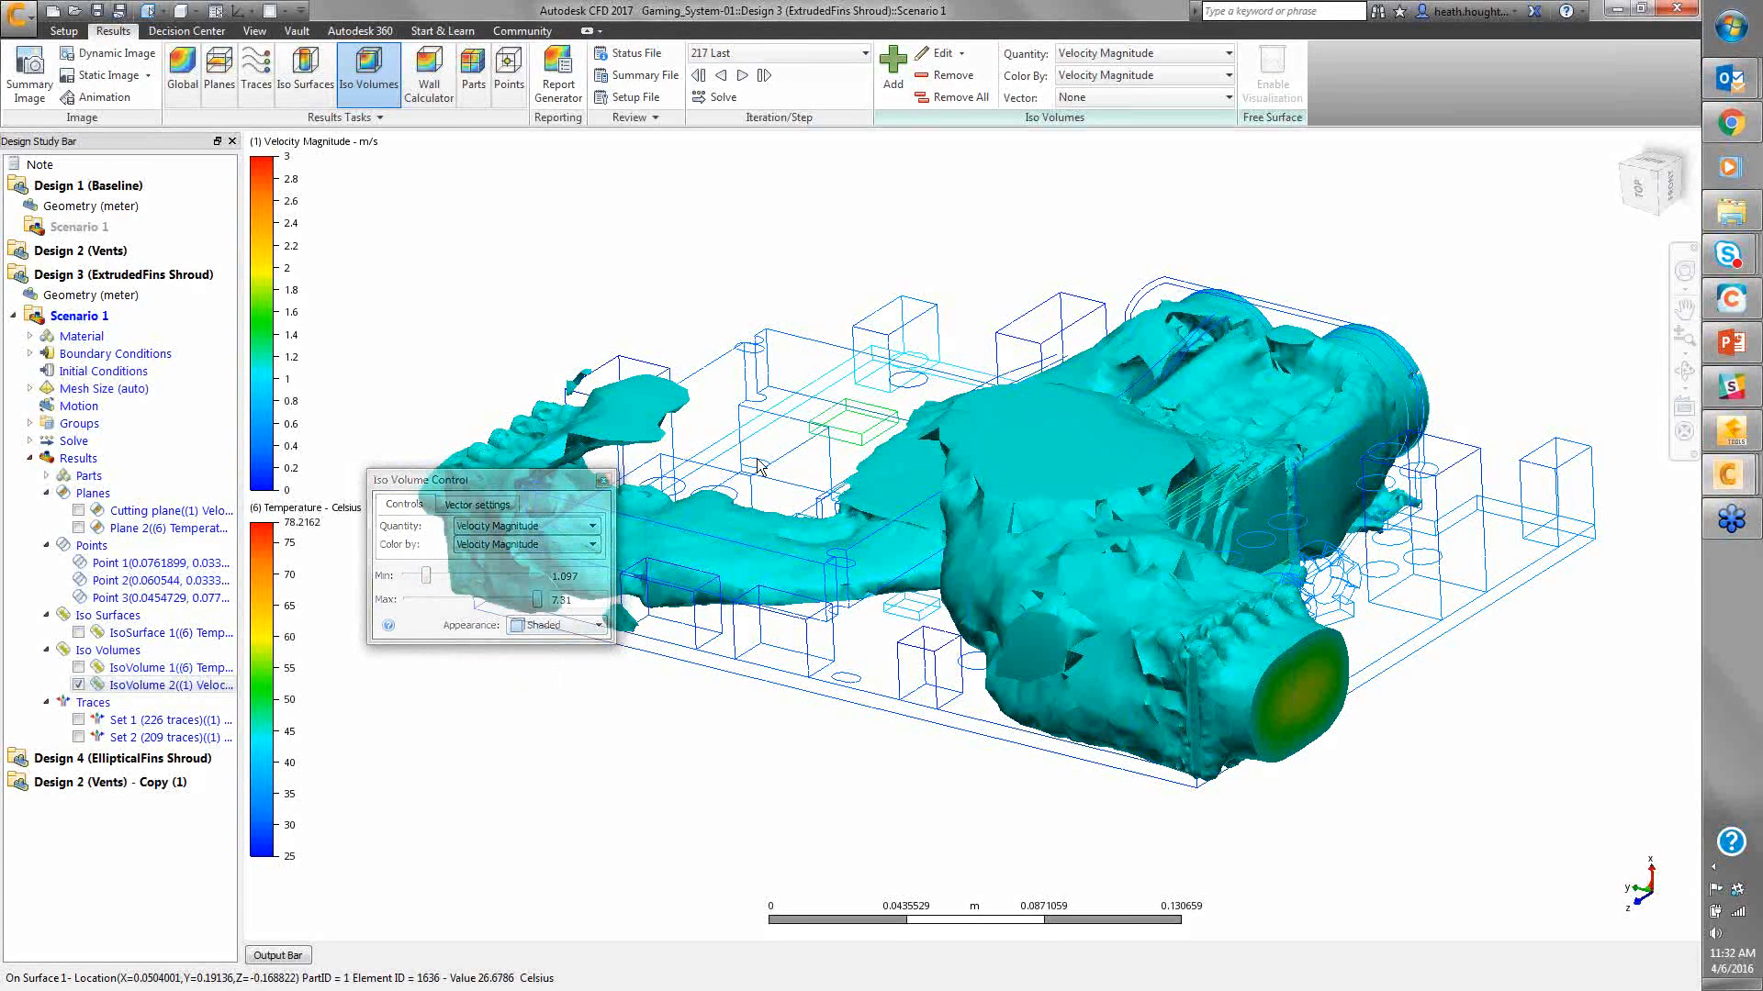
click(569, 626)
click(564, 669)
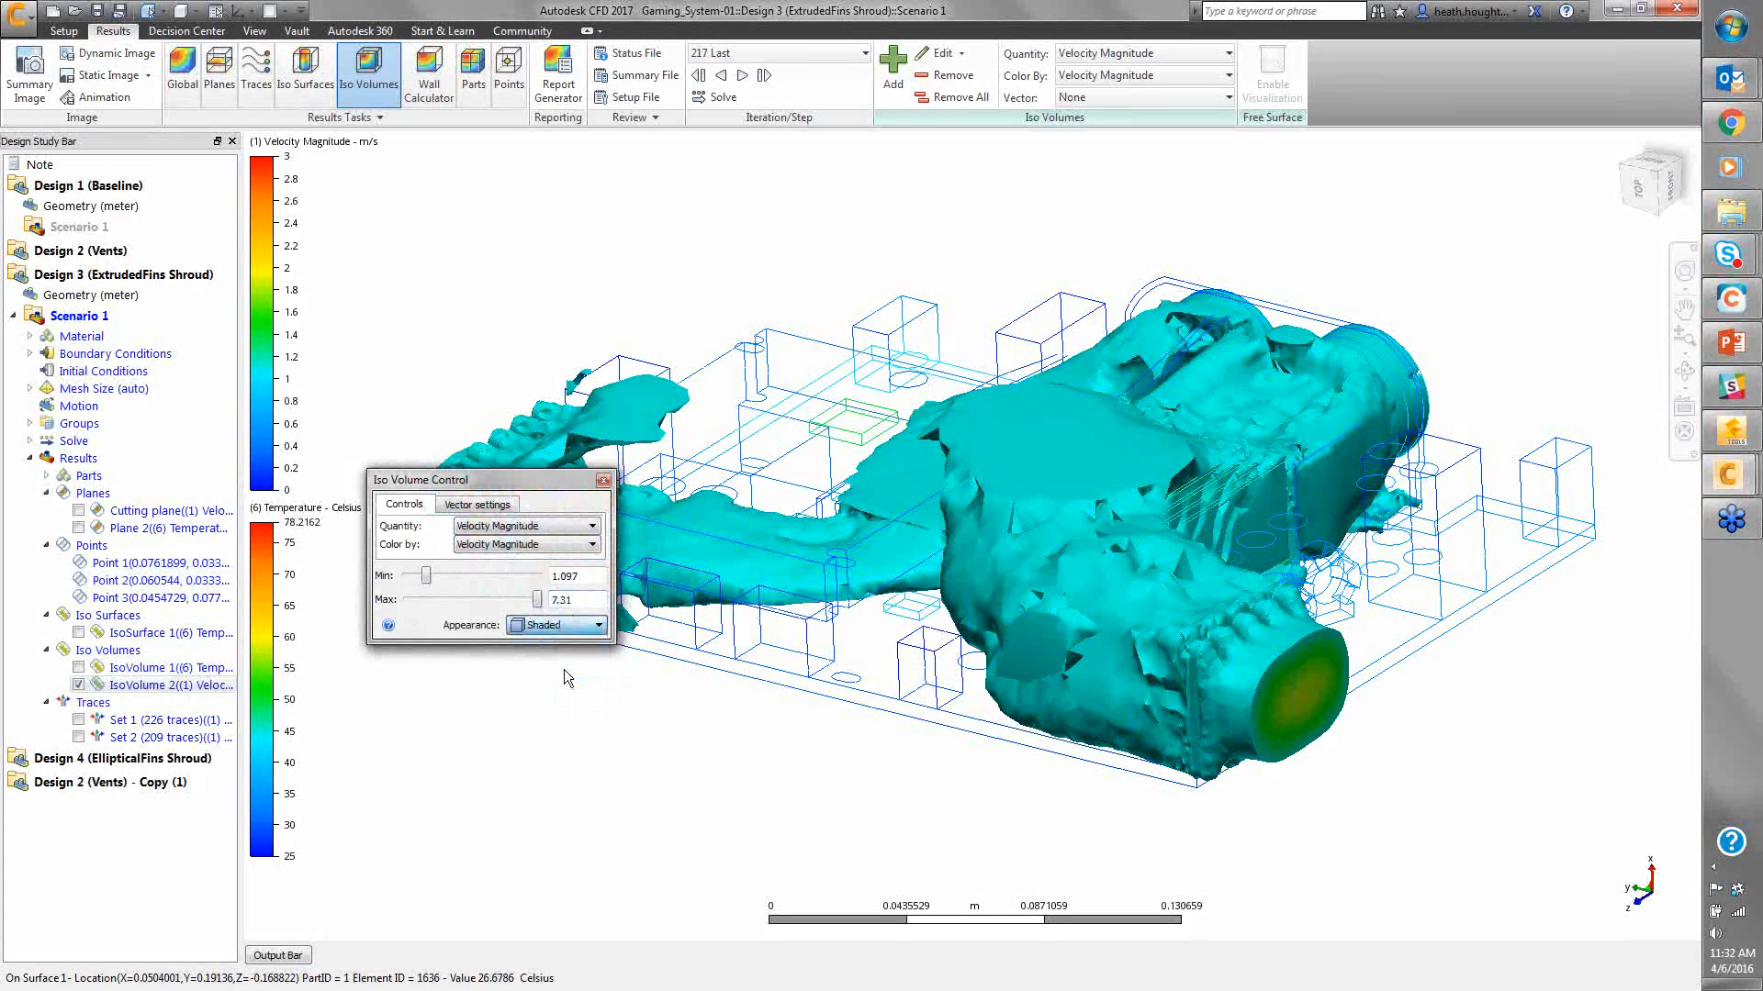
drag(537, 599, 449, 600)
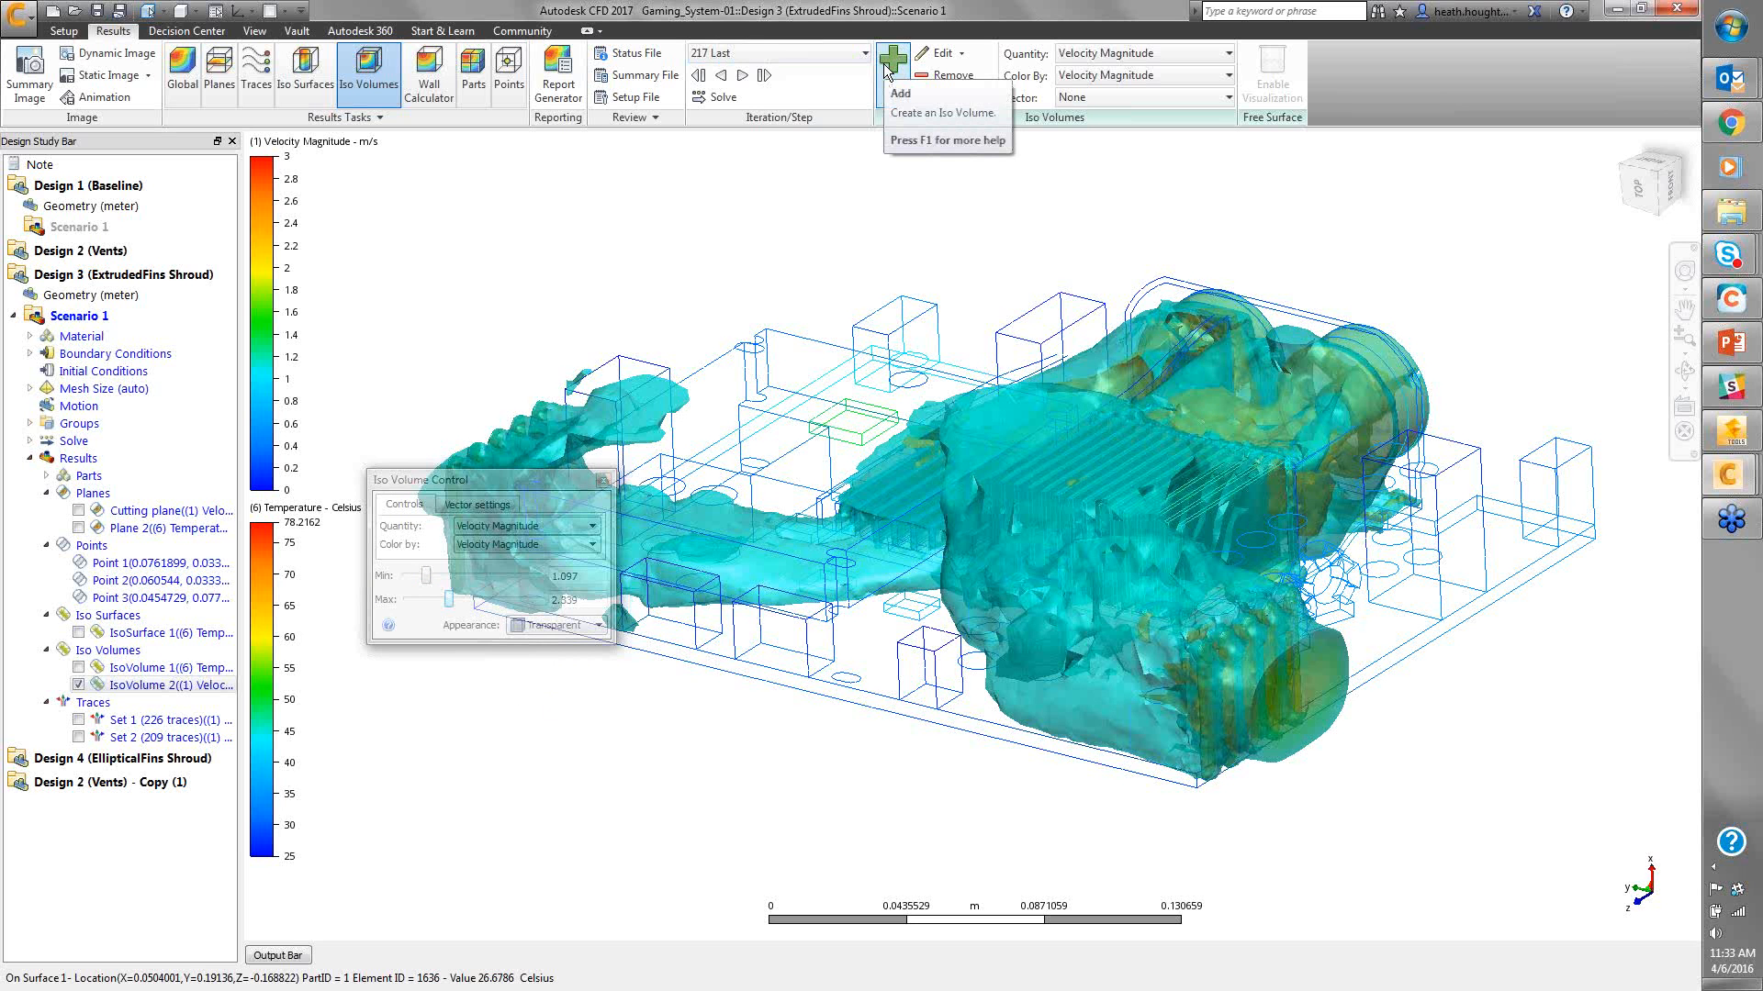
Close the iso volume controls, hide IsoVolume 2 and switch to the Traces results task
click(604, 480)
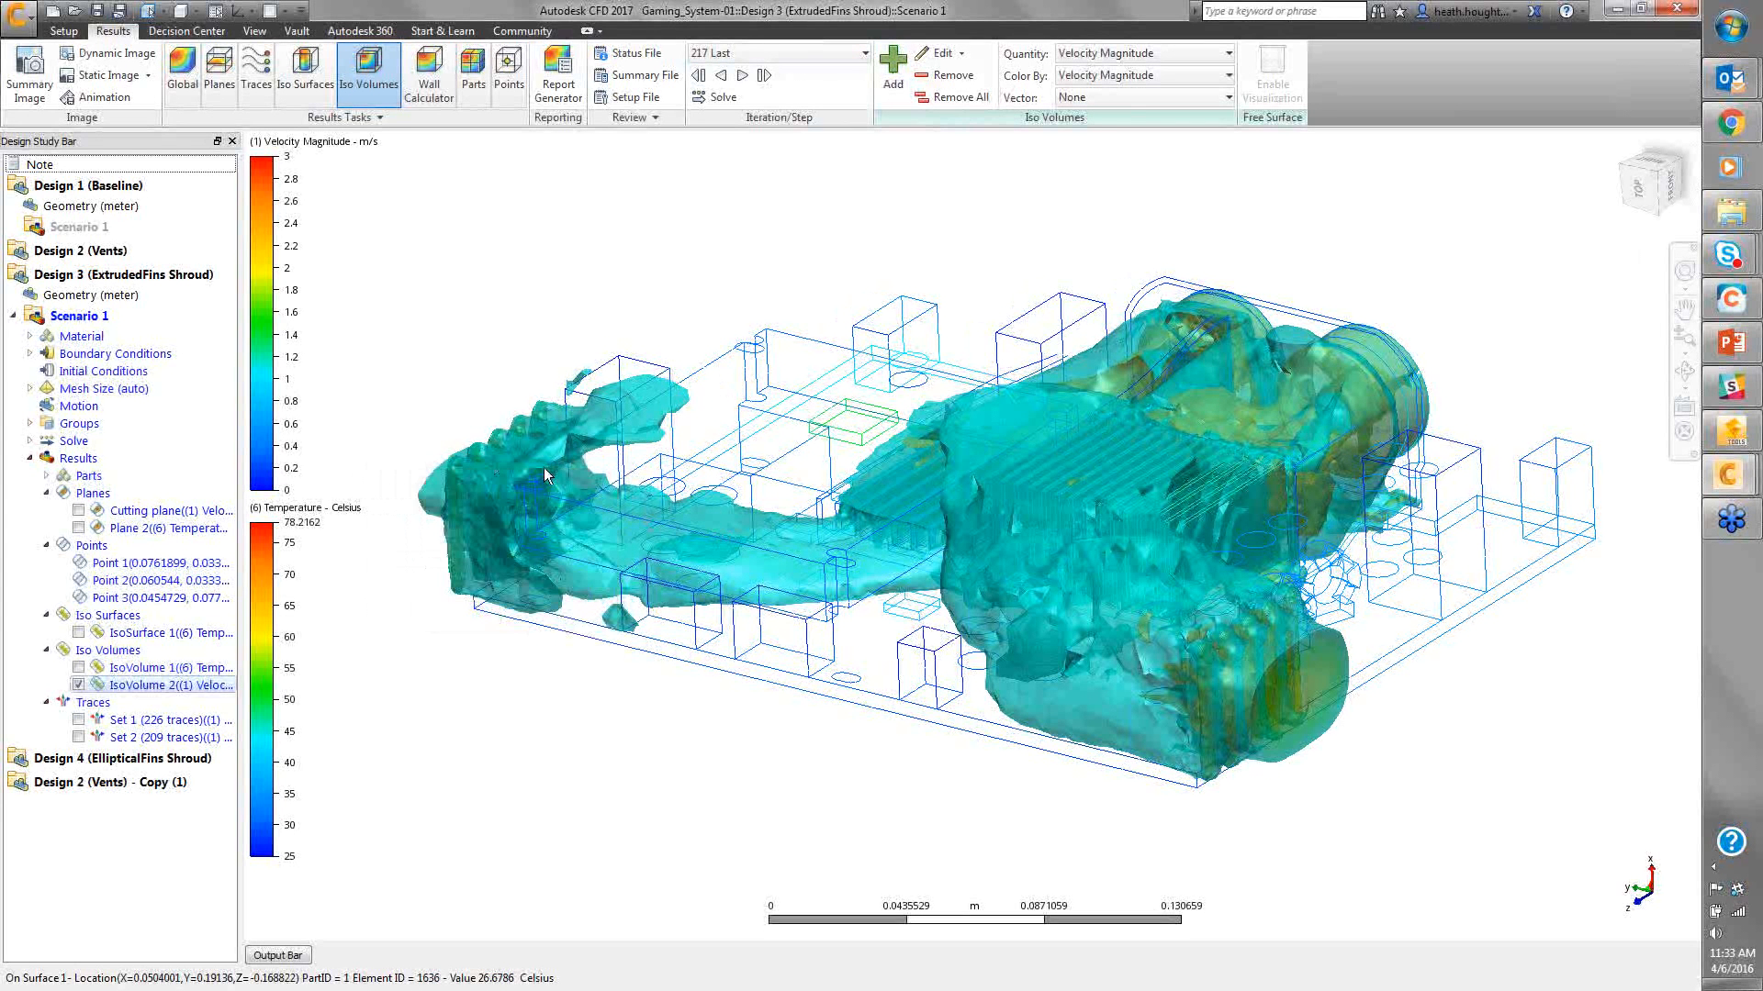
click(78, 684)
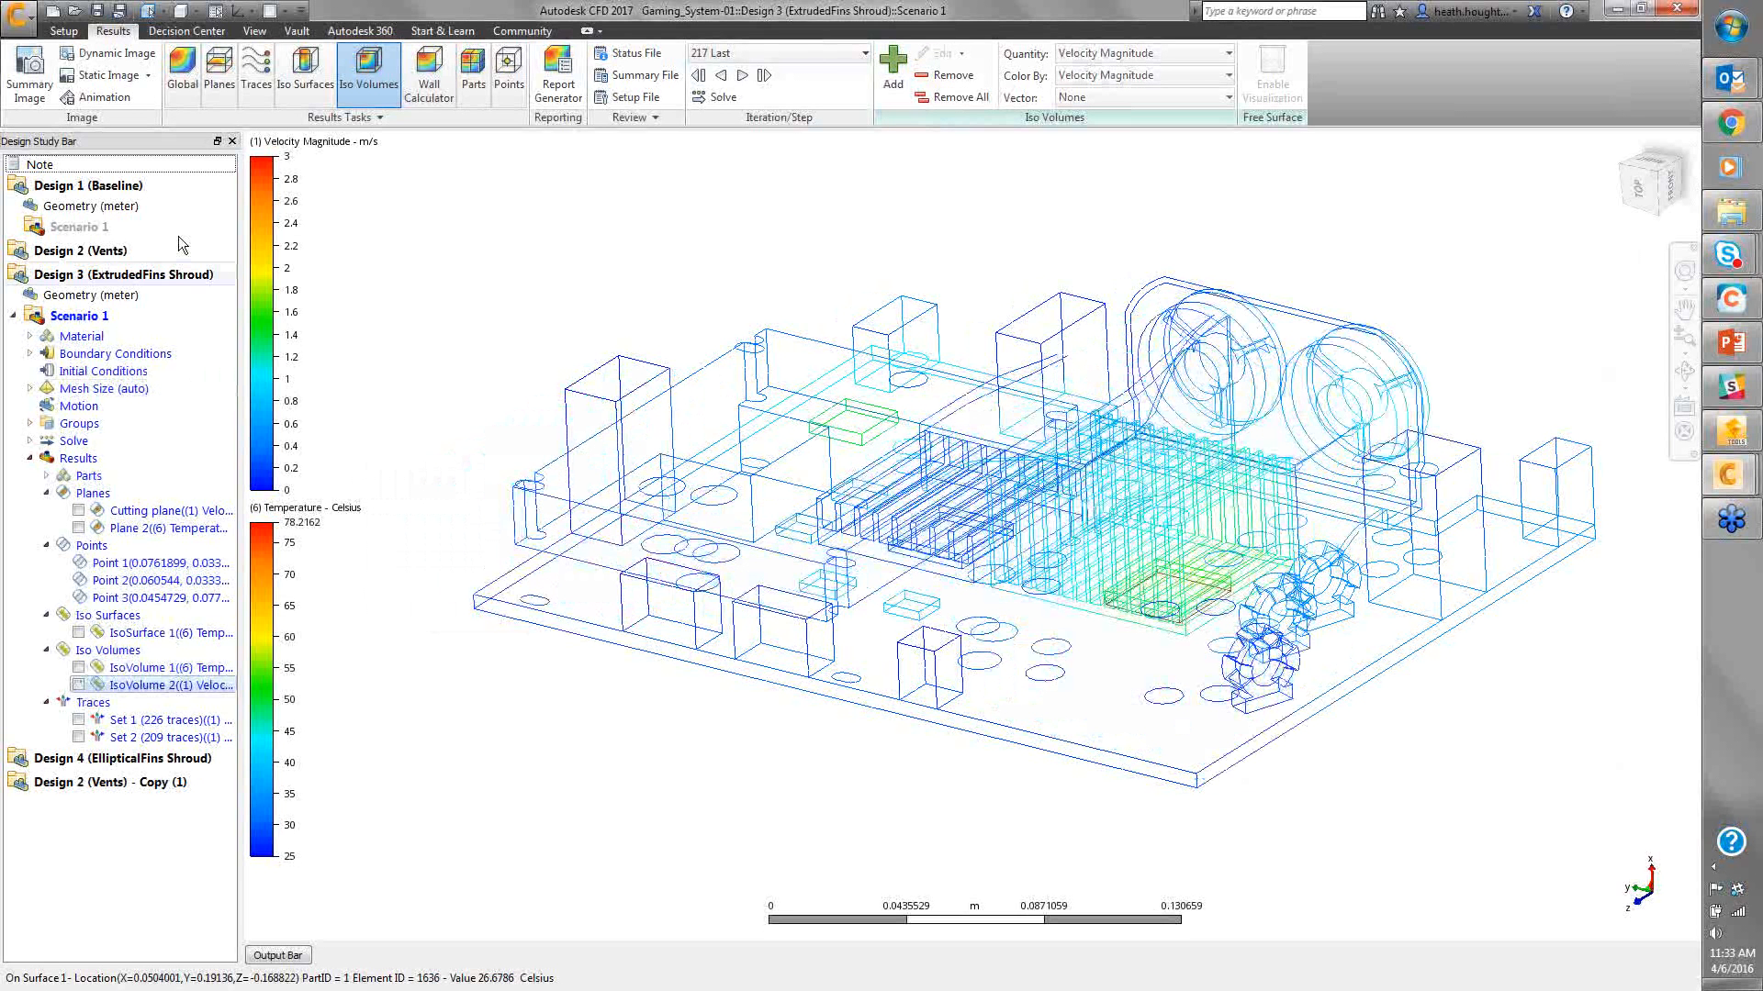
click(258, 89)
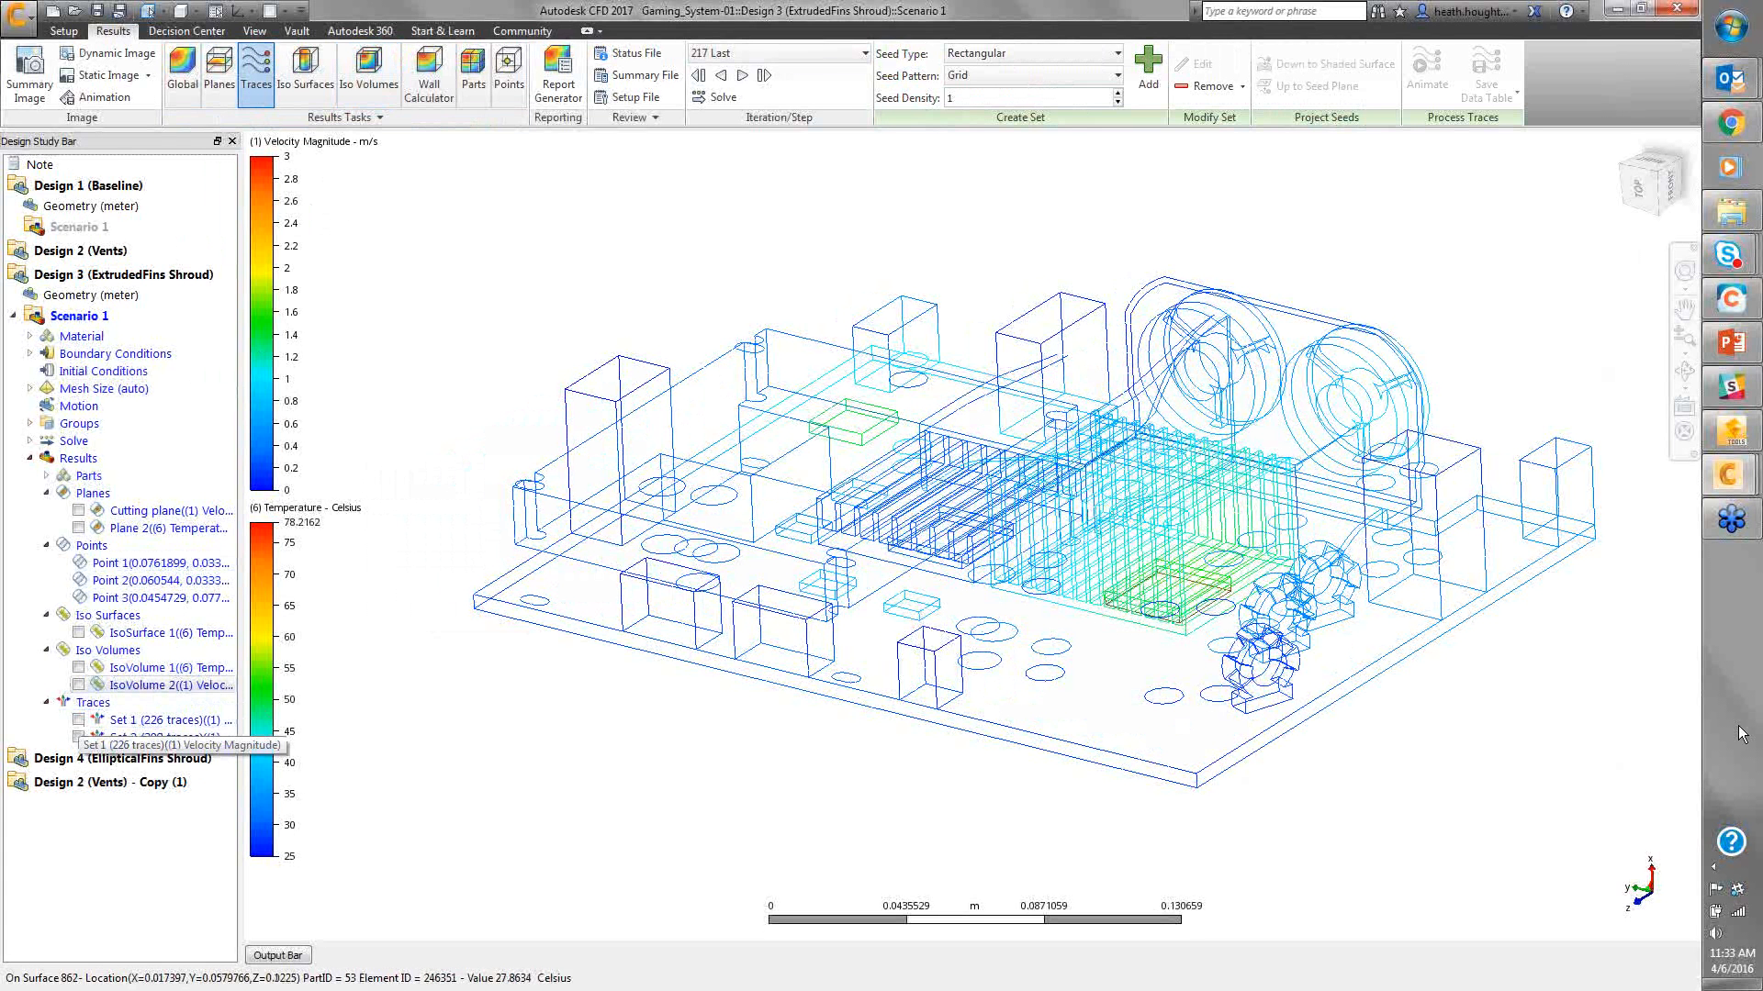
Check the wrap generation progress in the surface wrap window and return to the Gaming_System-01 window
click(1742, 486)
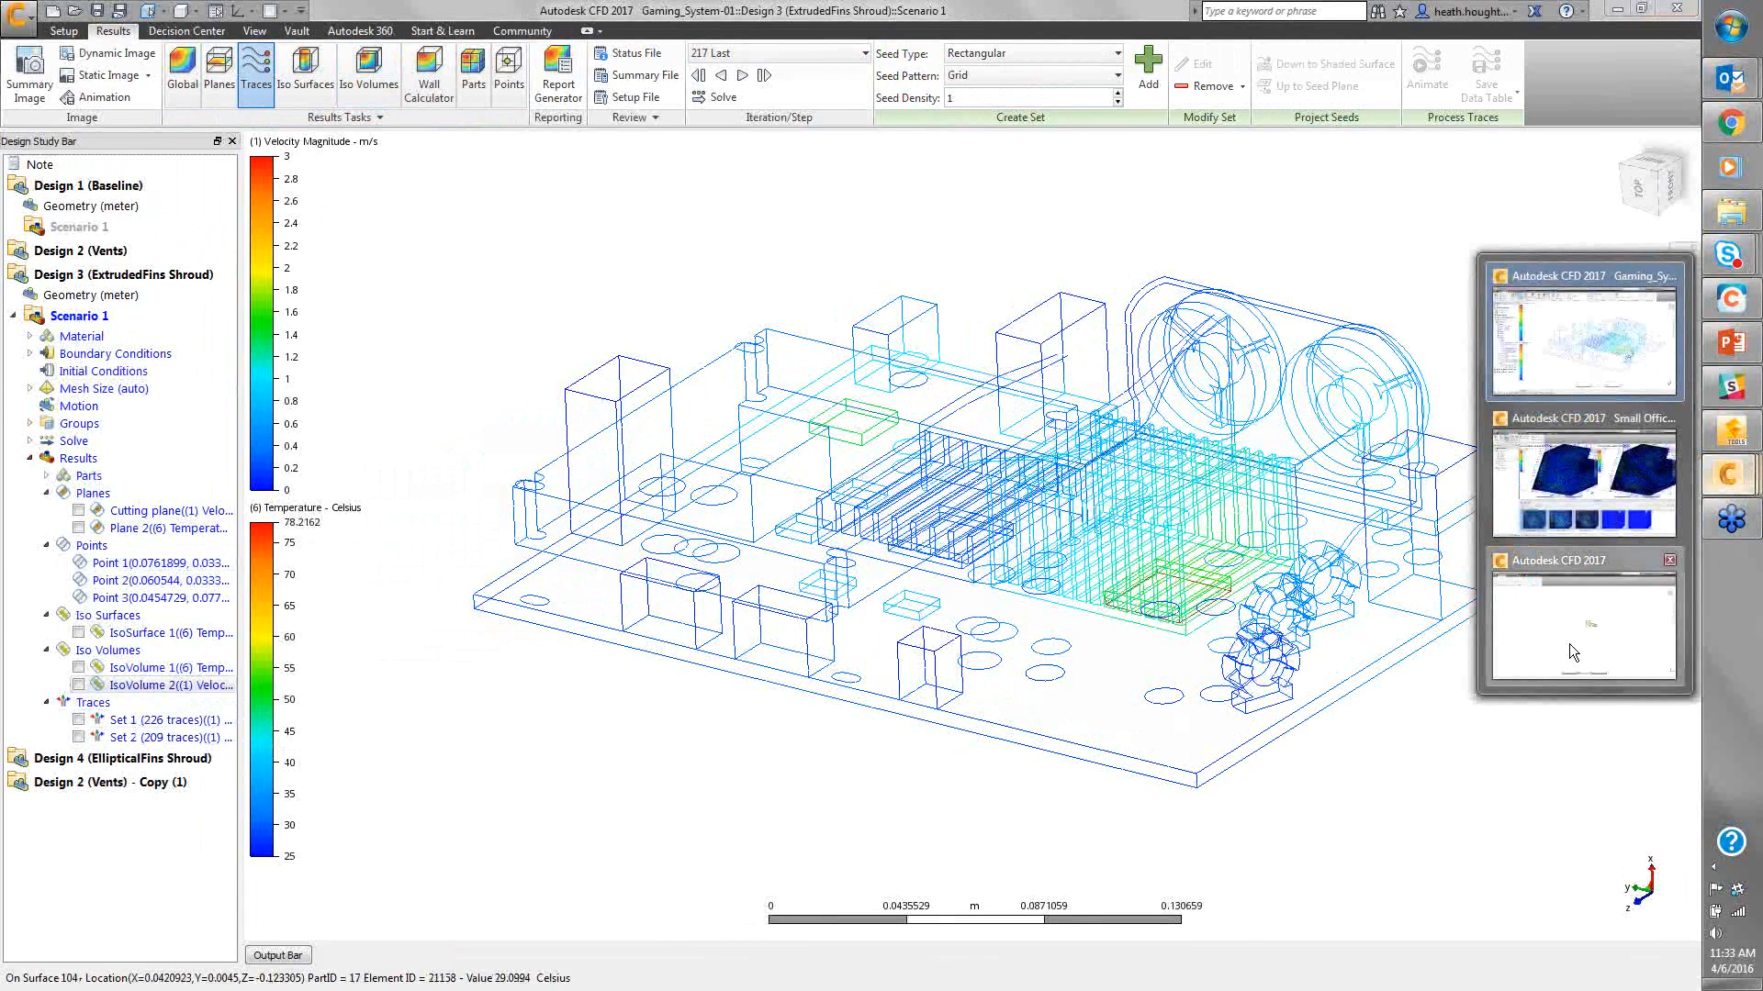
click(1568, 643)
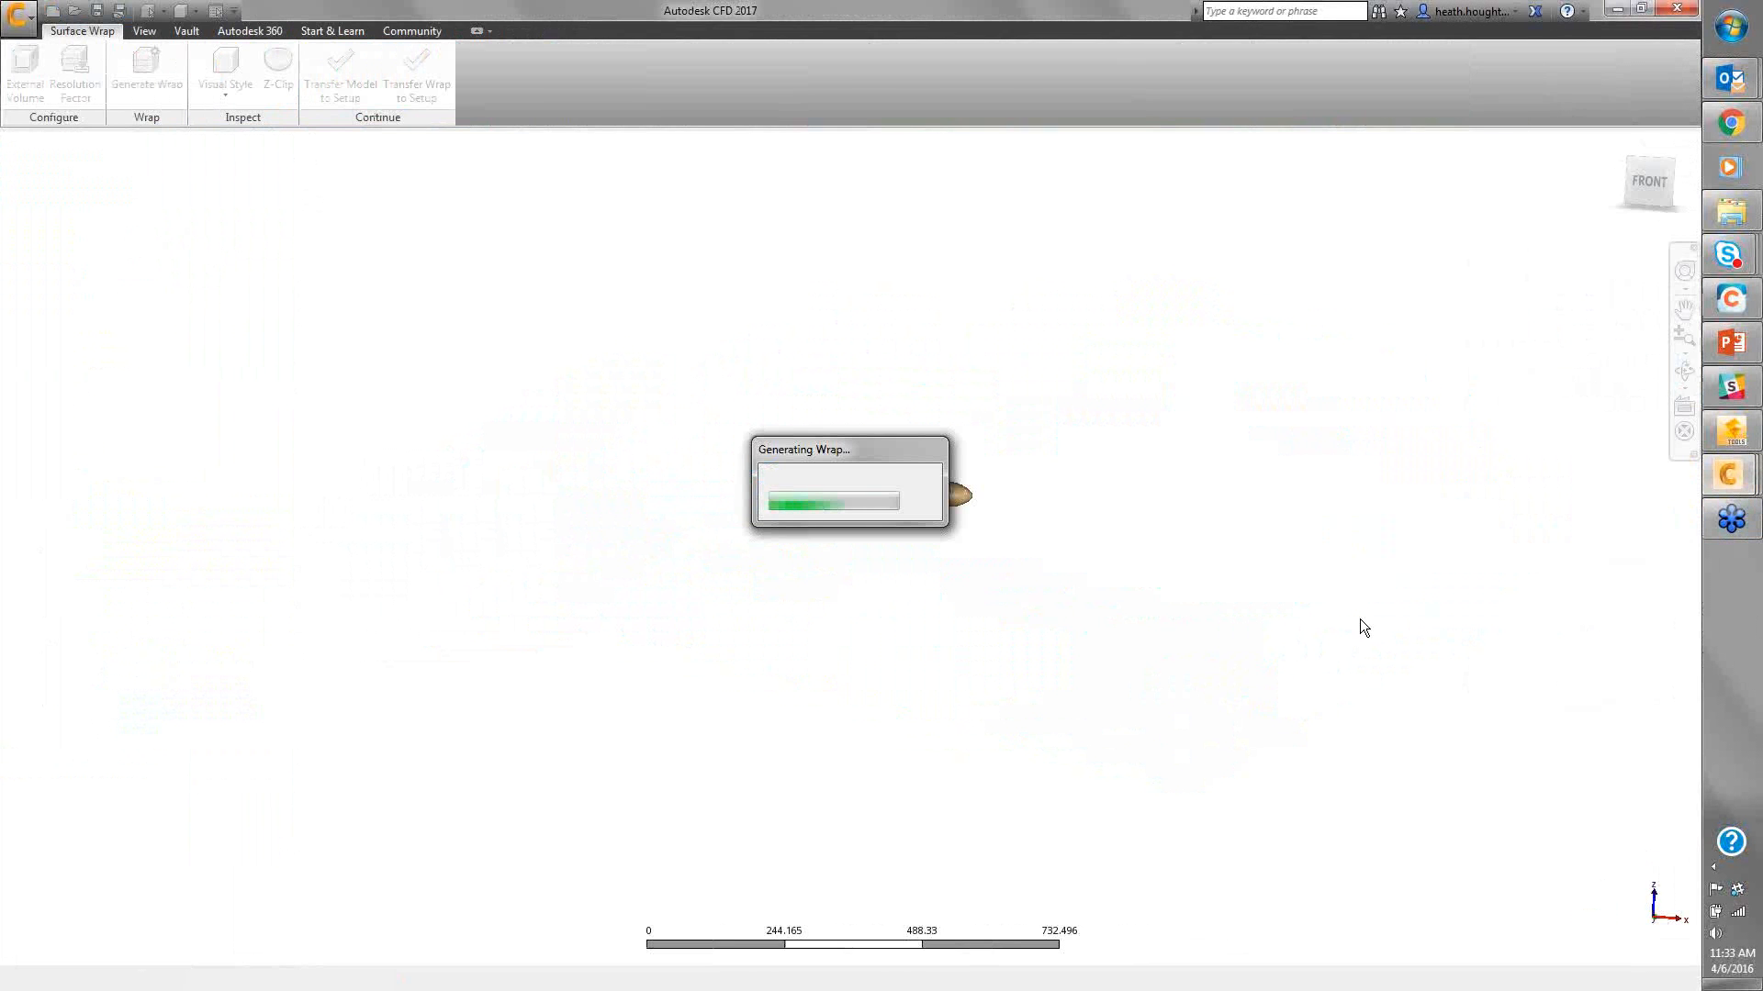
click(1730, 474)
click(1563, 382)
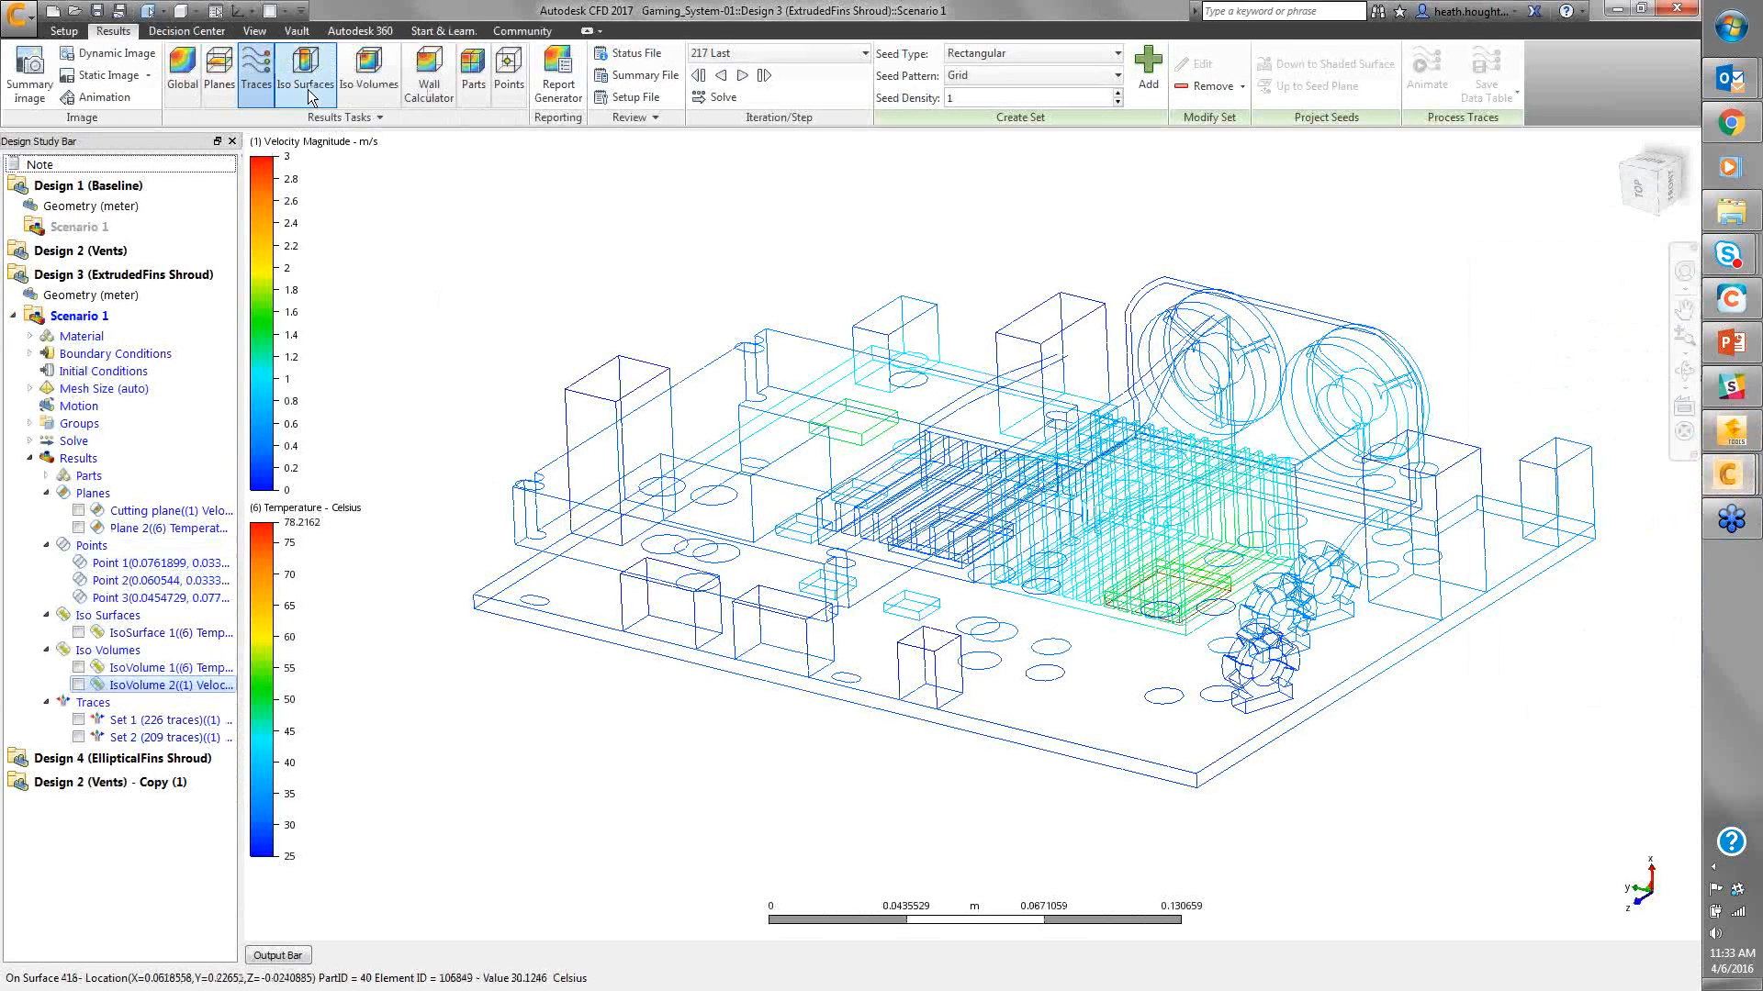
Look through the available trace seed types without changing the selection
click(1116, 54)
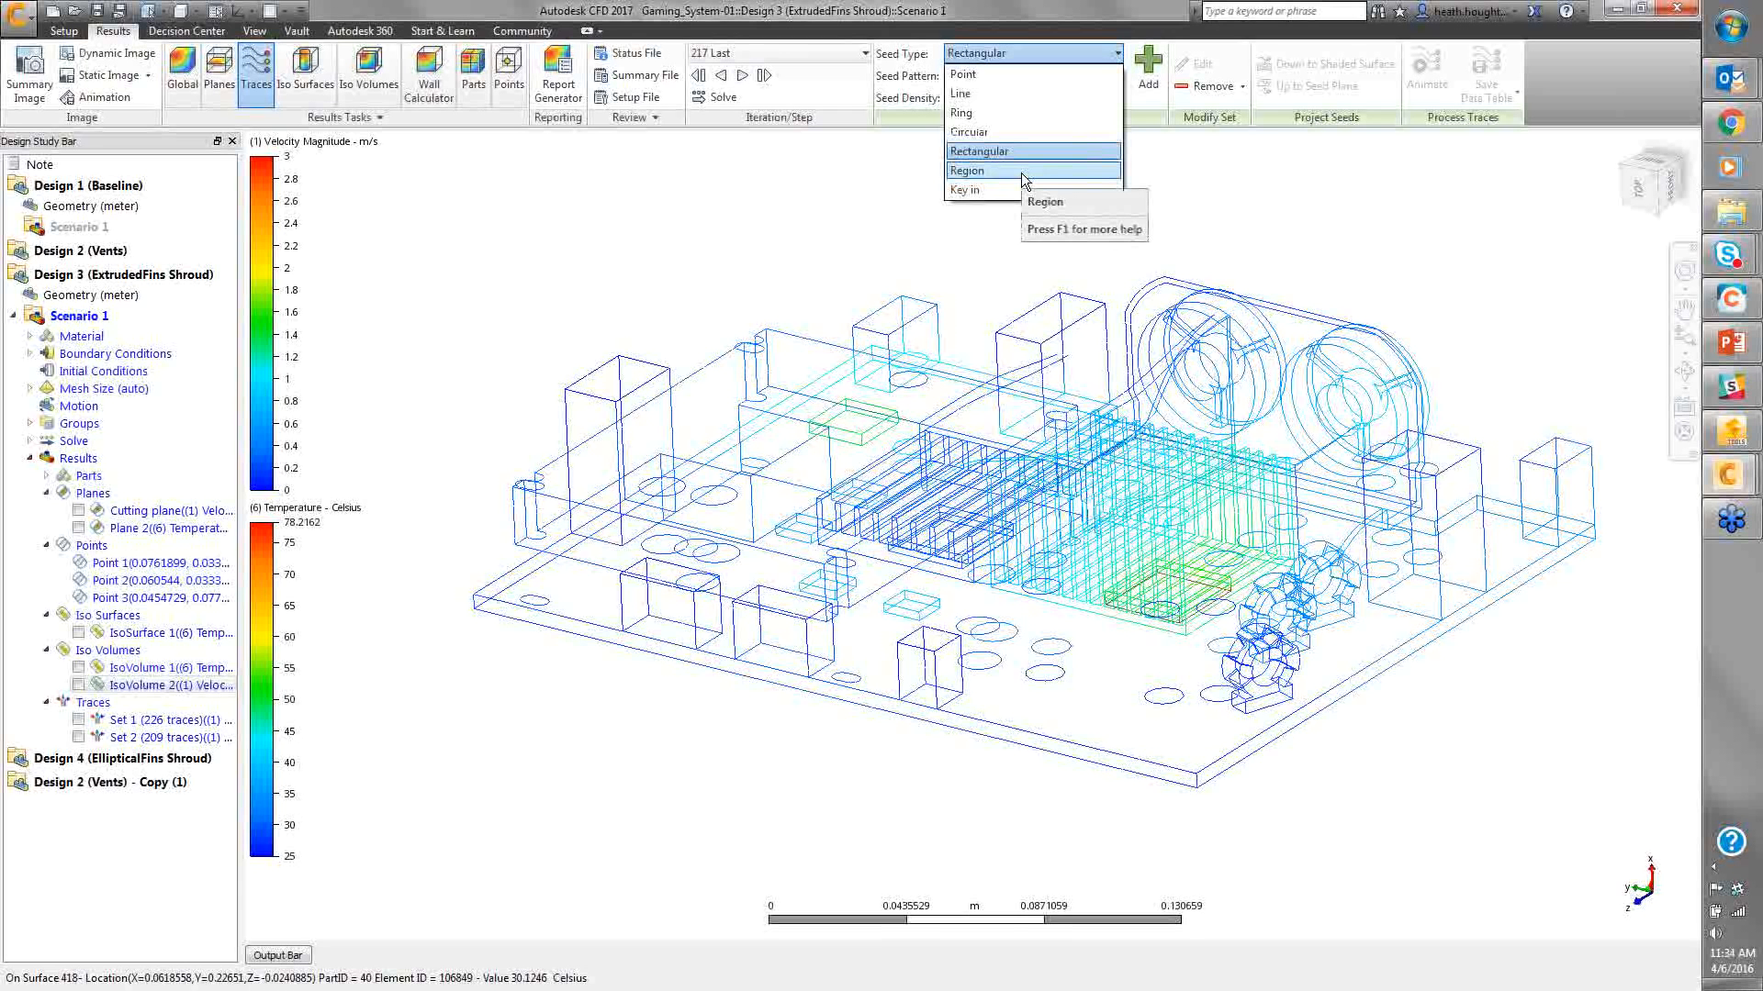
click(595, 235)
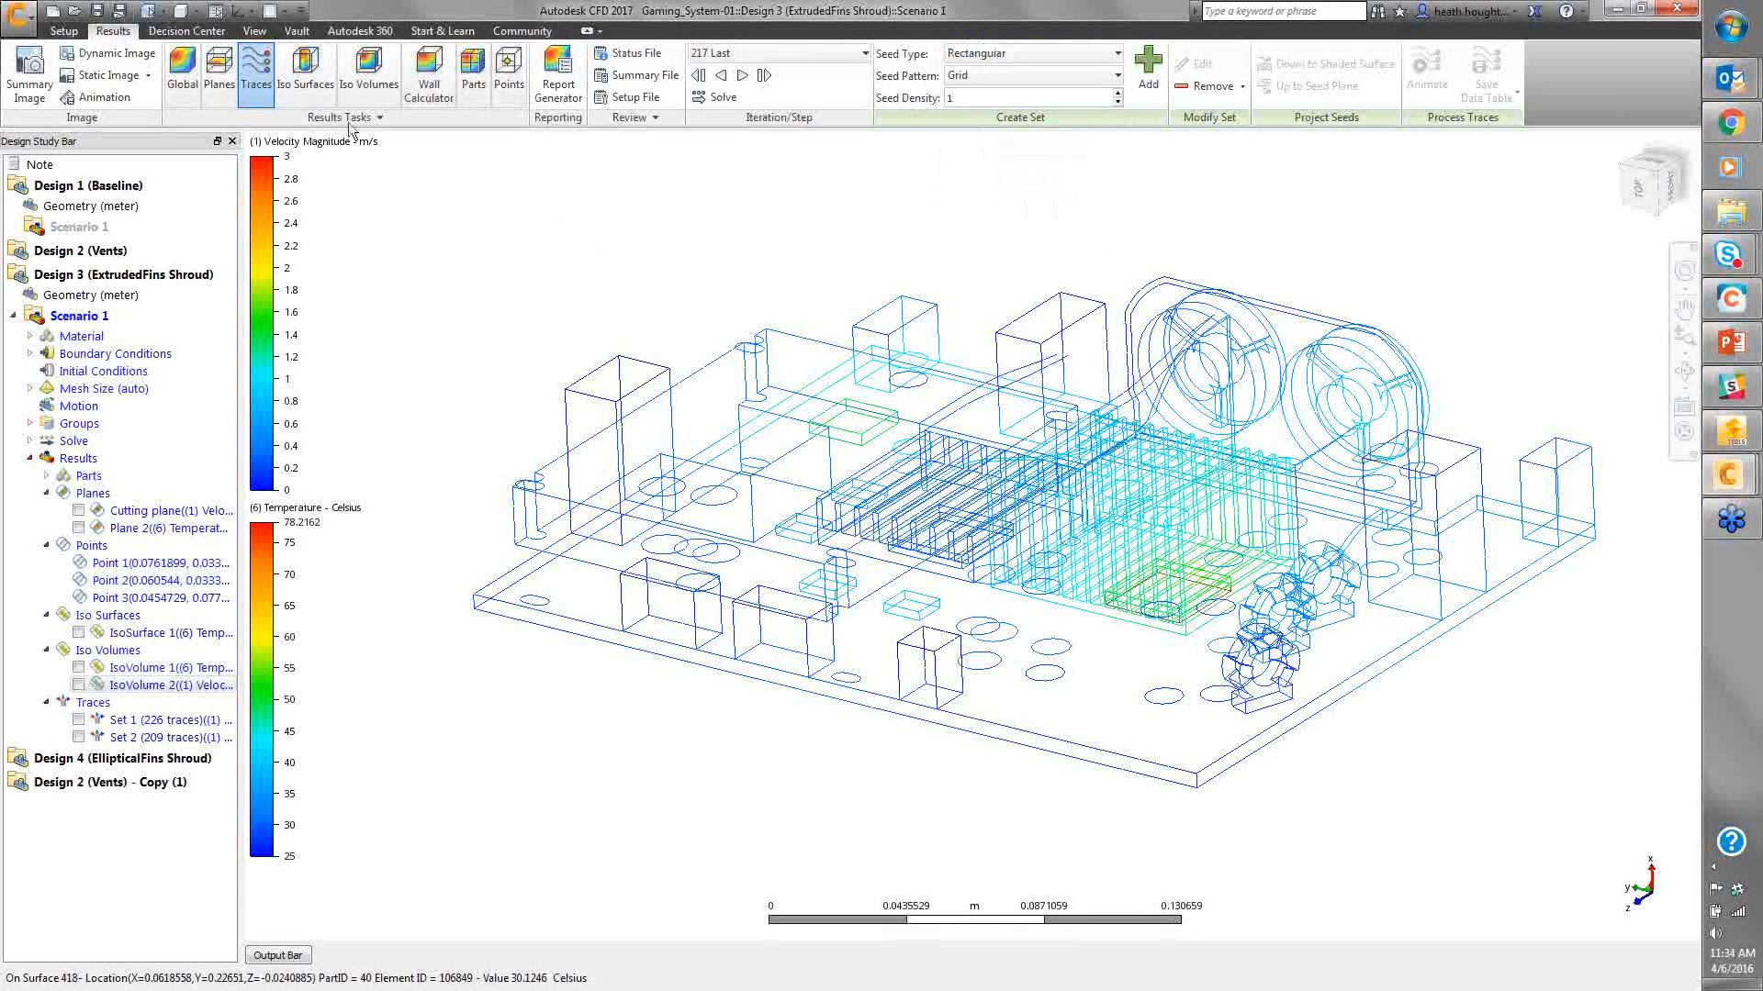
Set the model's visual style to Material Based and show all hidden parts again
click(195, 16)
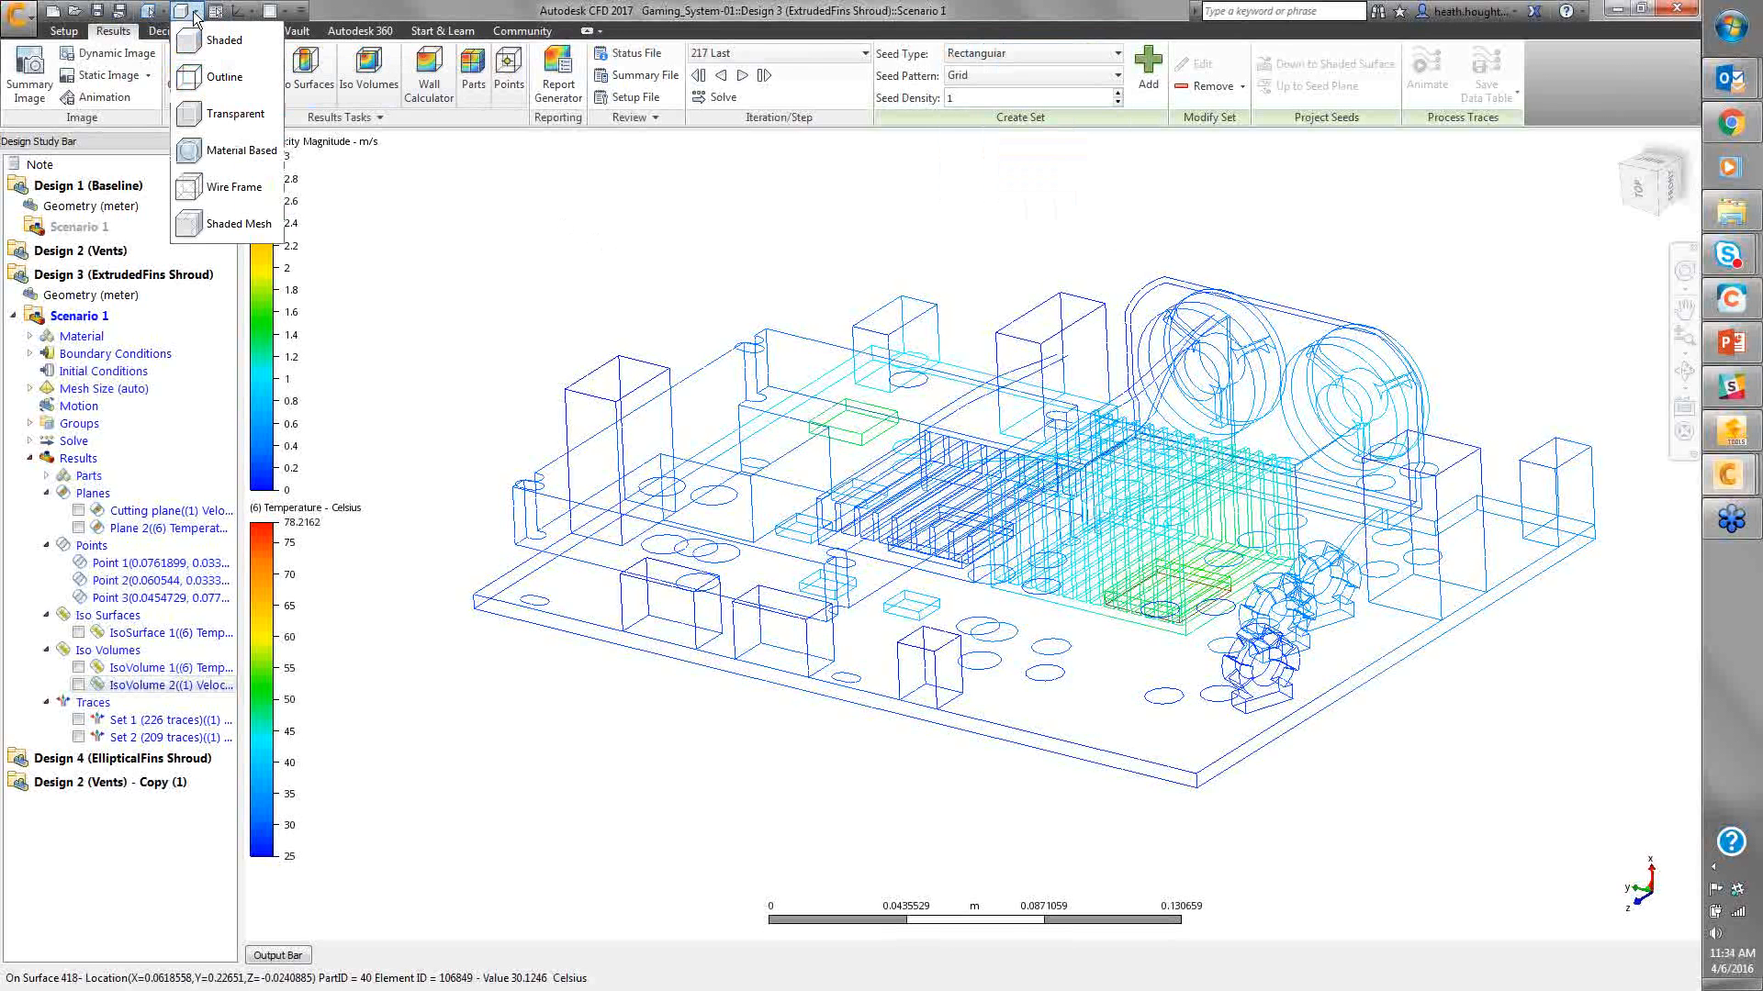
click(227, 151)
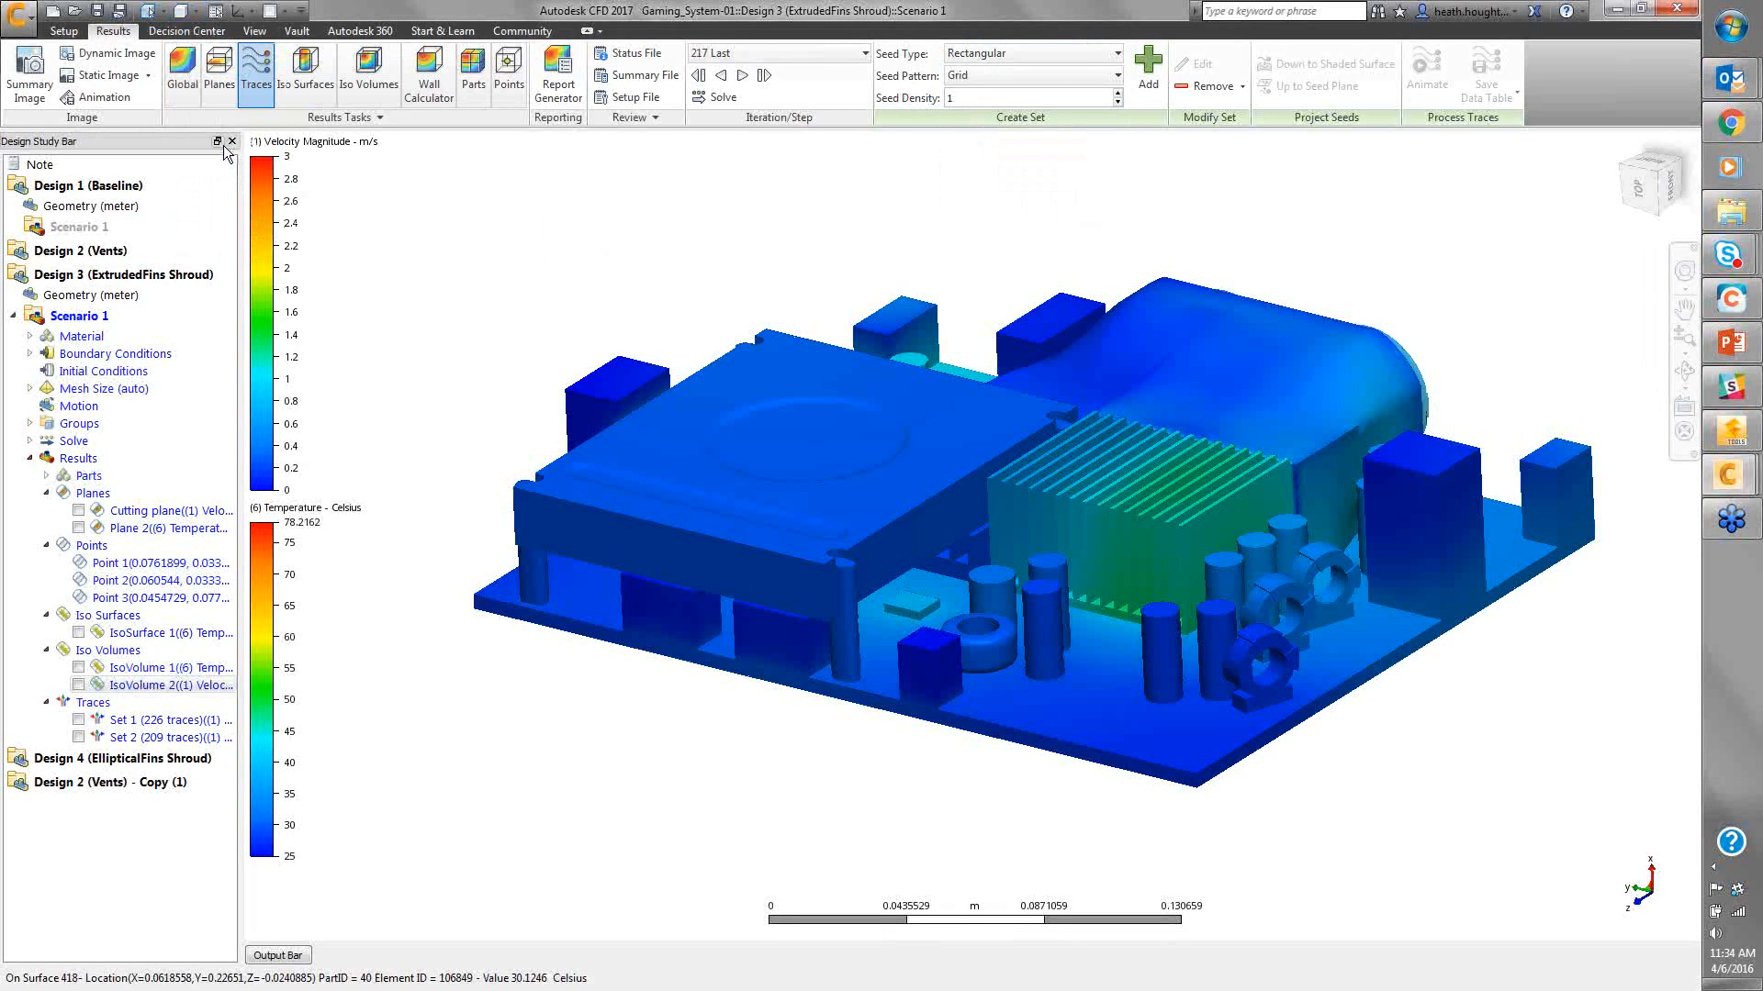
ctrl+middle_click(475, 273)
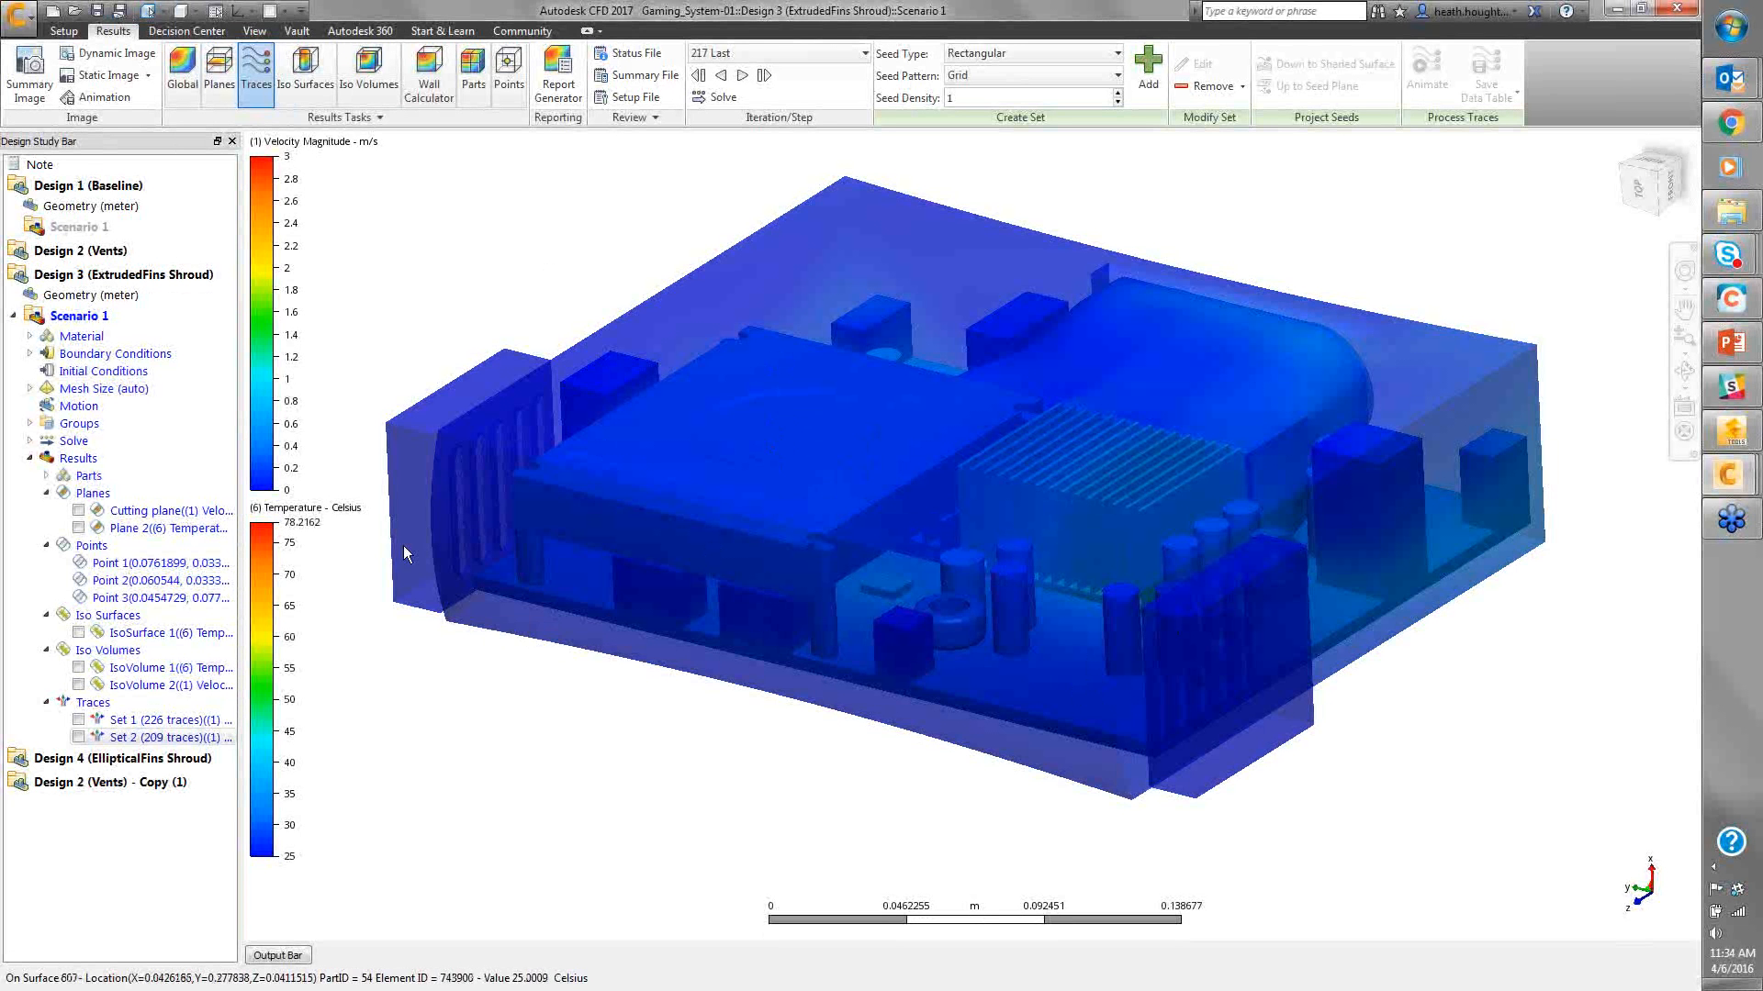
Expand the Parts results and display the Air material group in Outline
click(48, 477)
right_click(92, 548)
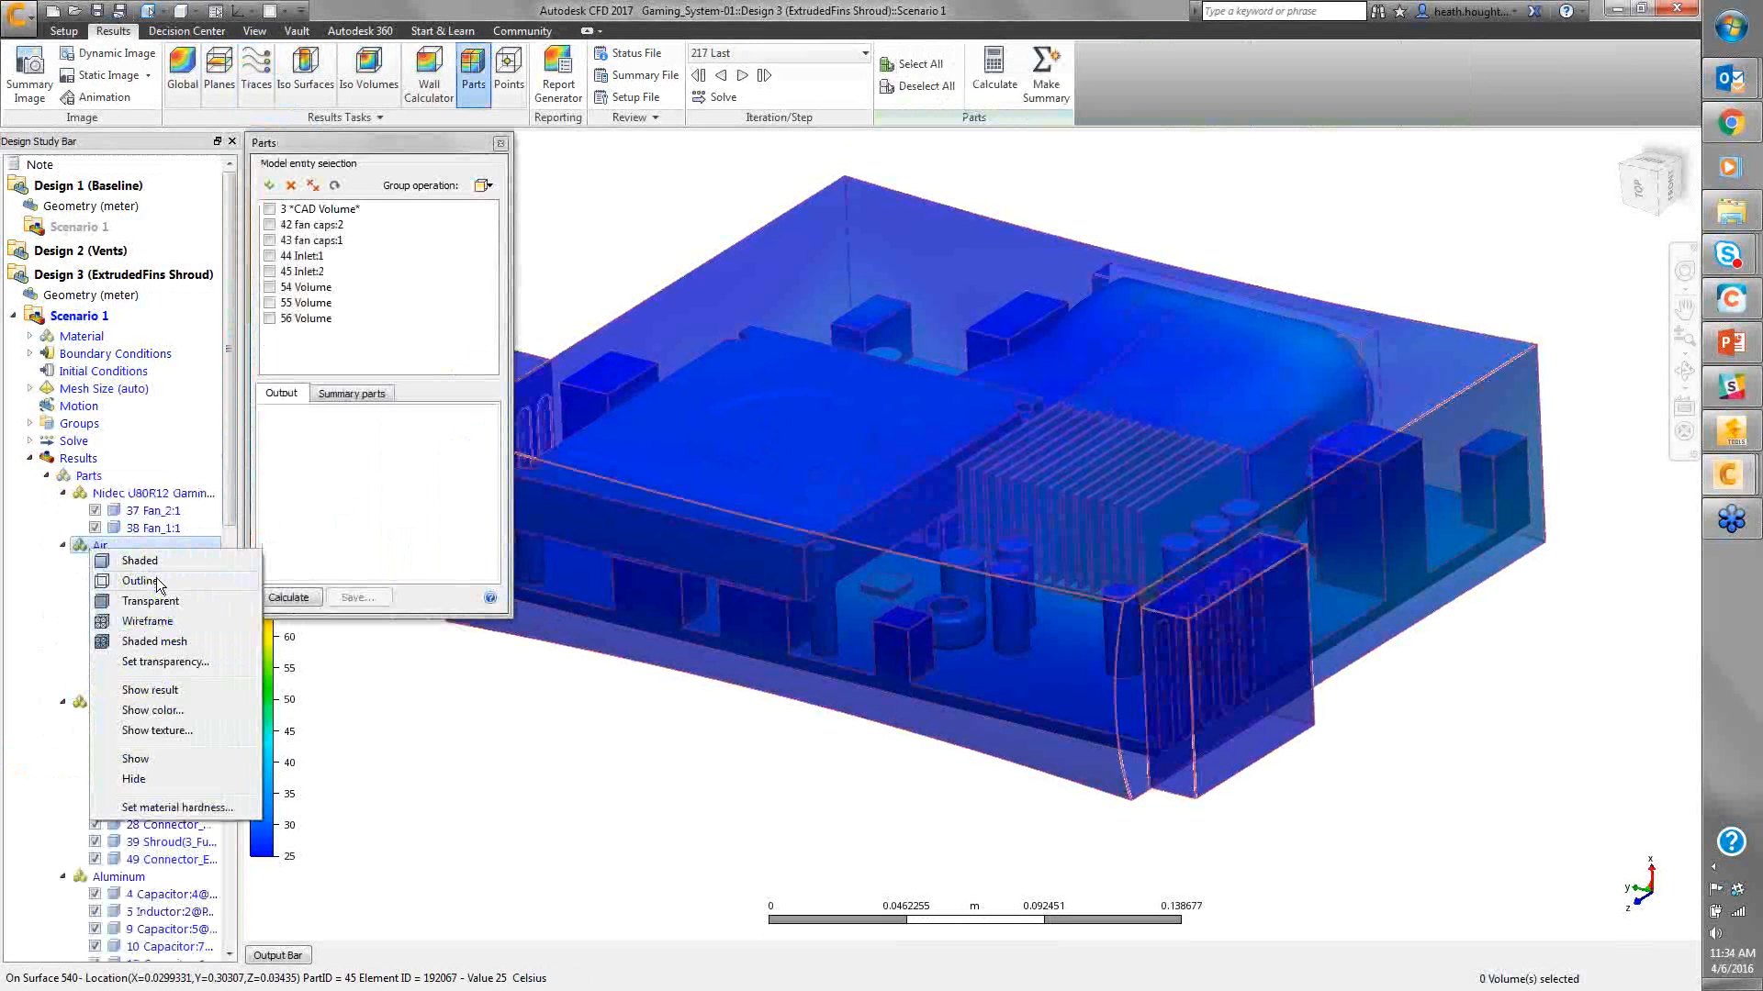
click(140, 581)
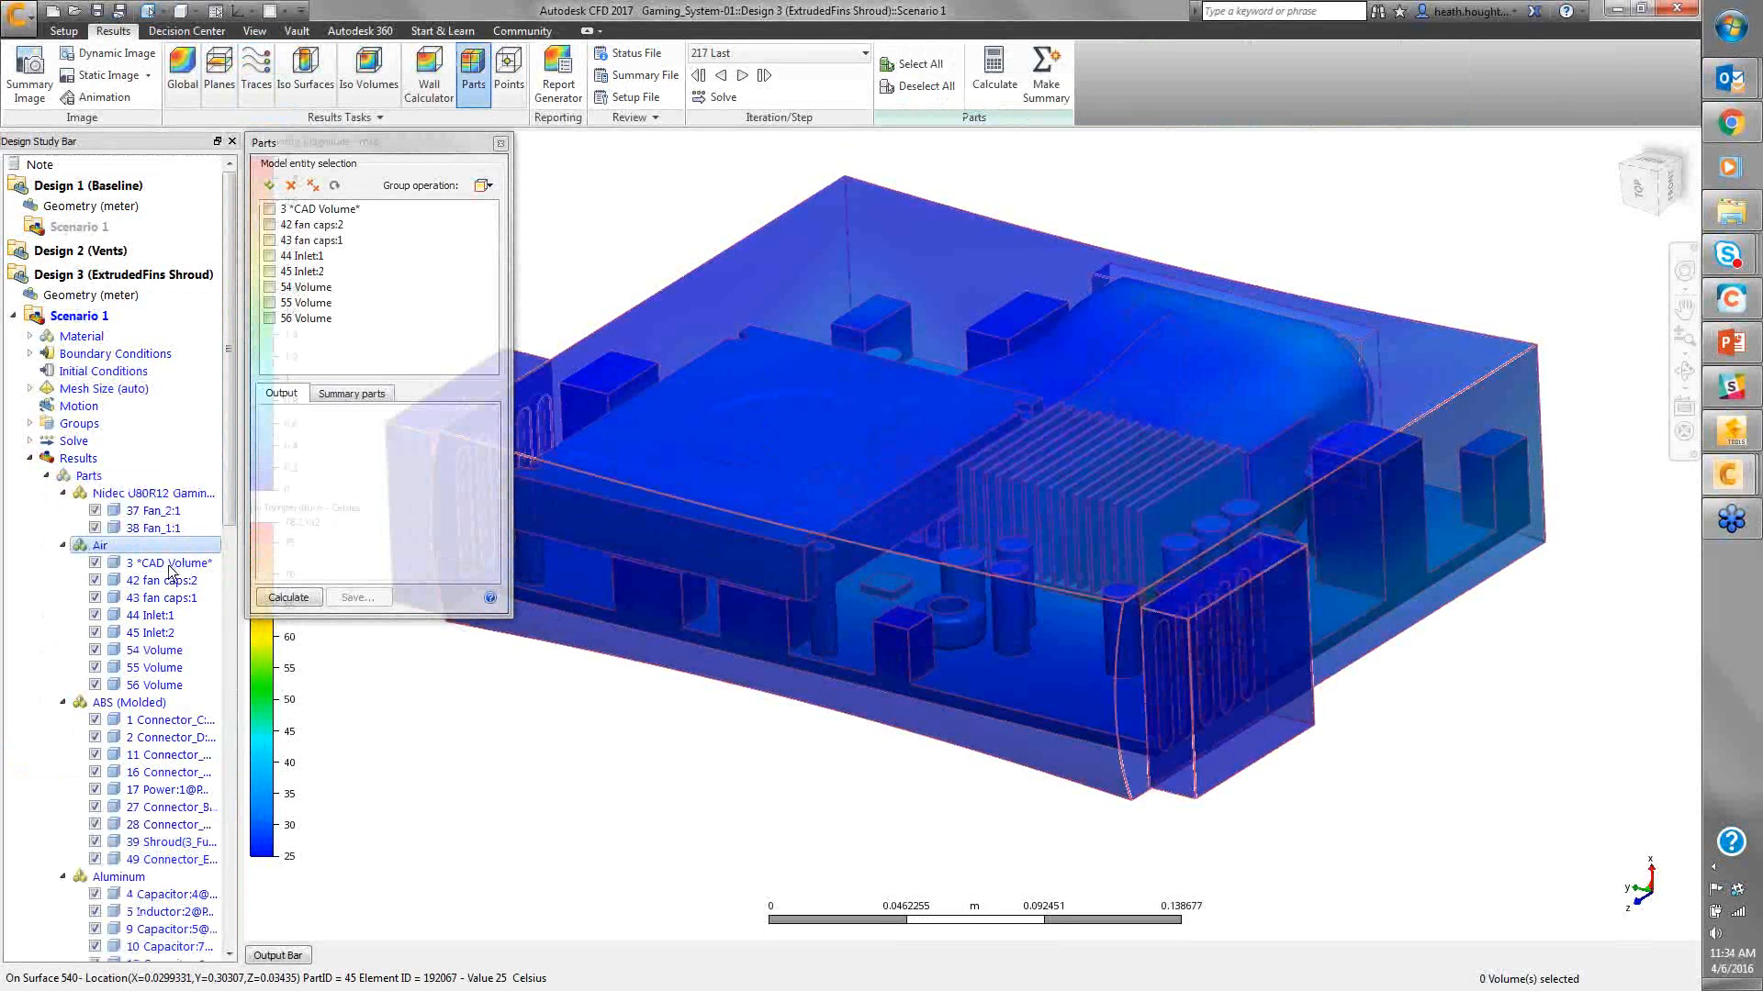
Hide all Air volumes from 3 *CAD Volume* through 56 Volume and close the Parts dialog
click(122, 566)
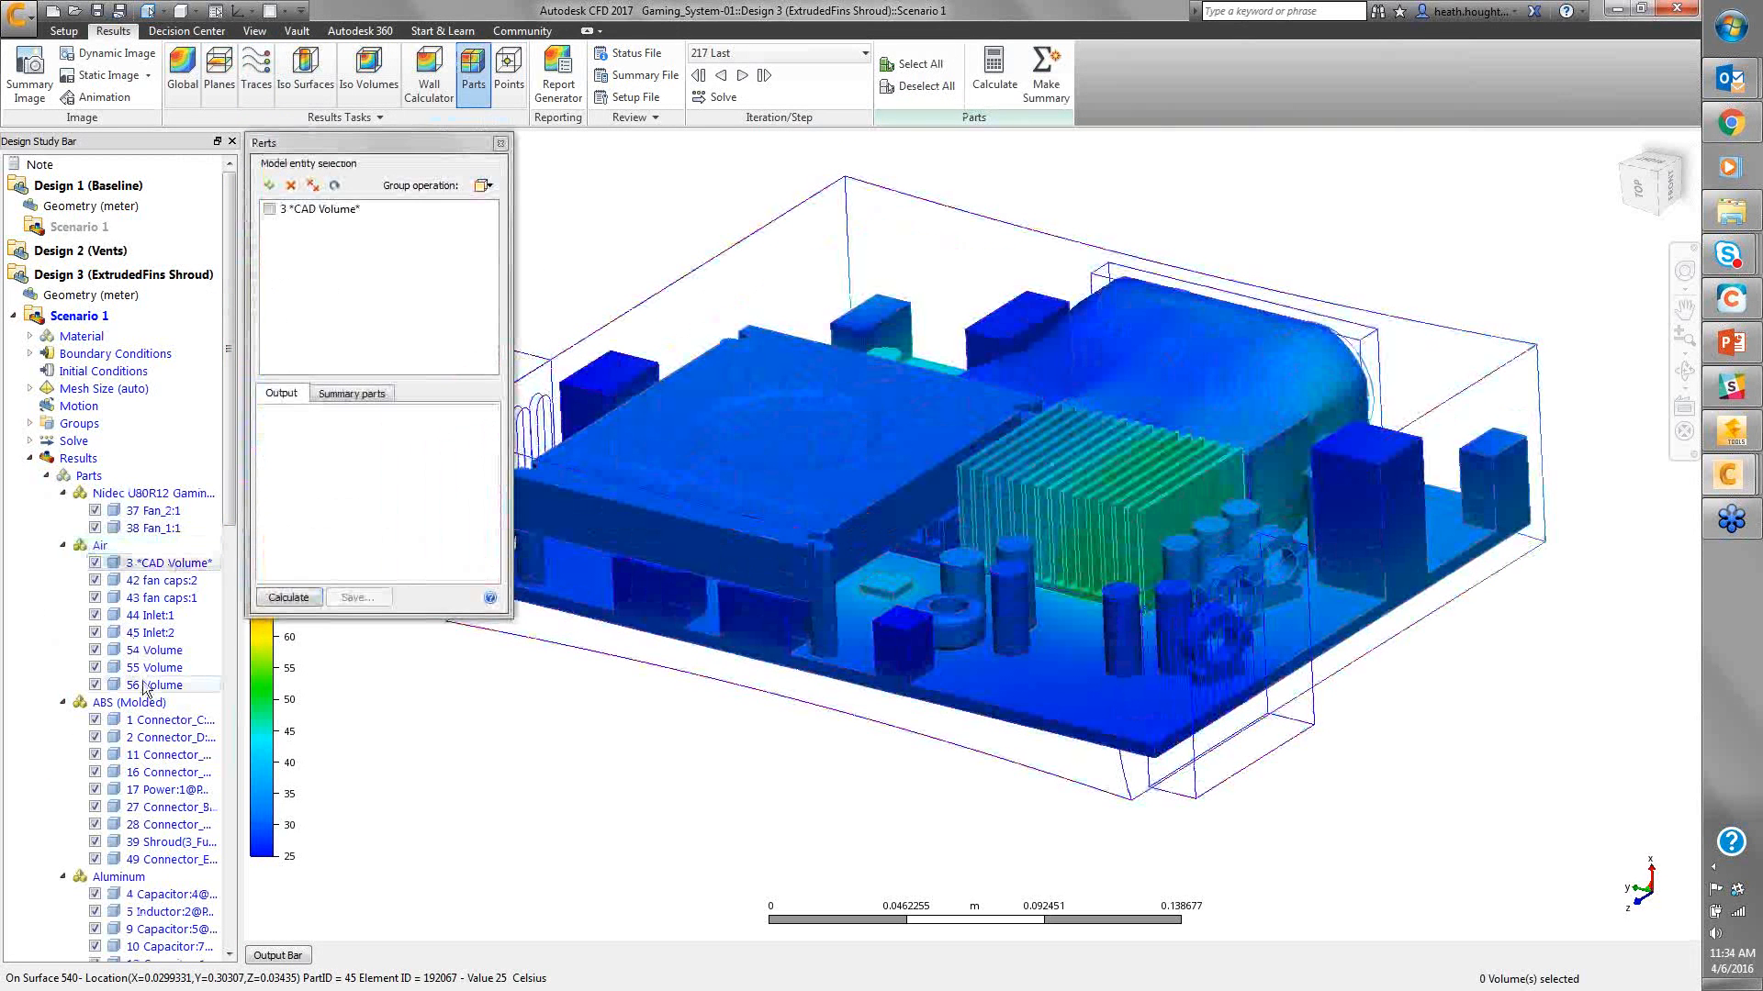
shift+click(141, 686)
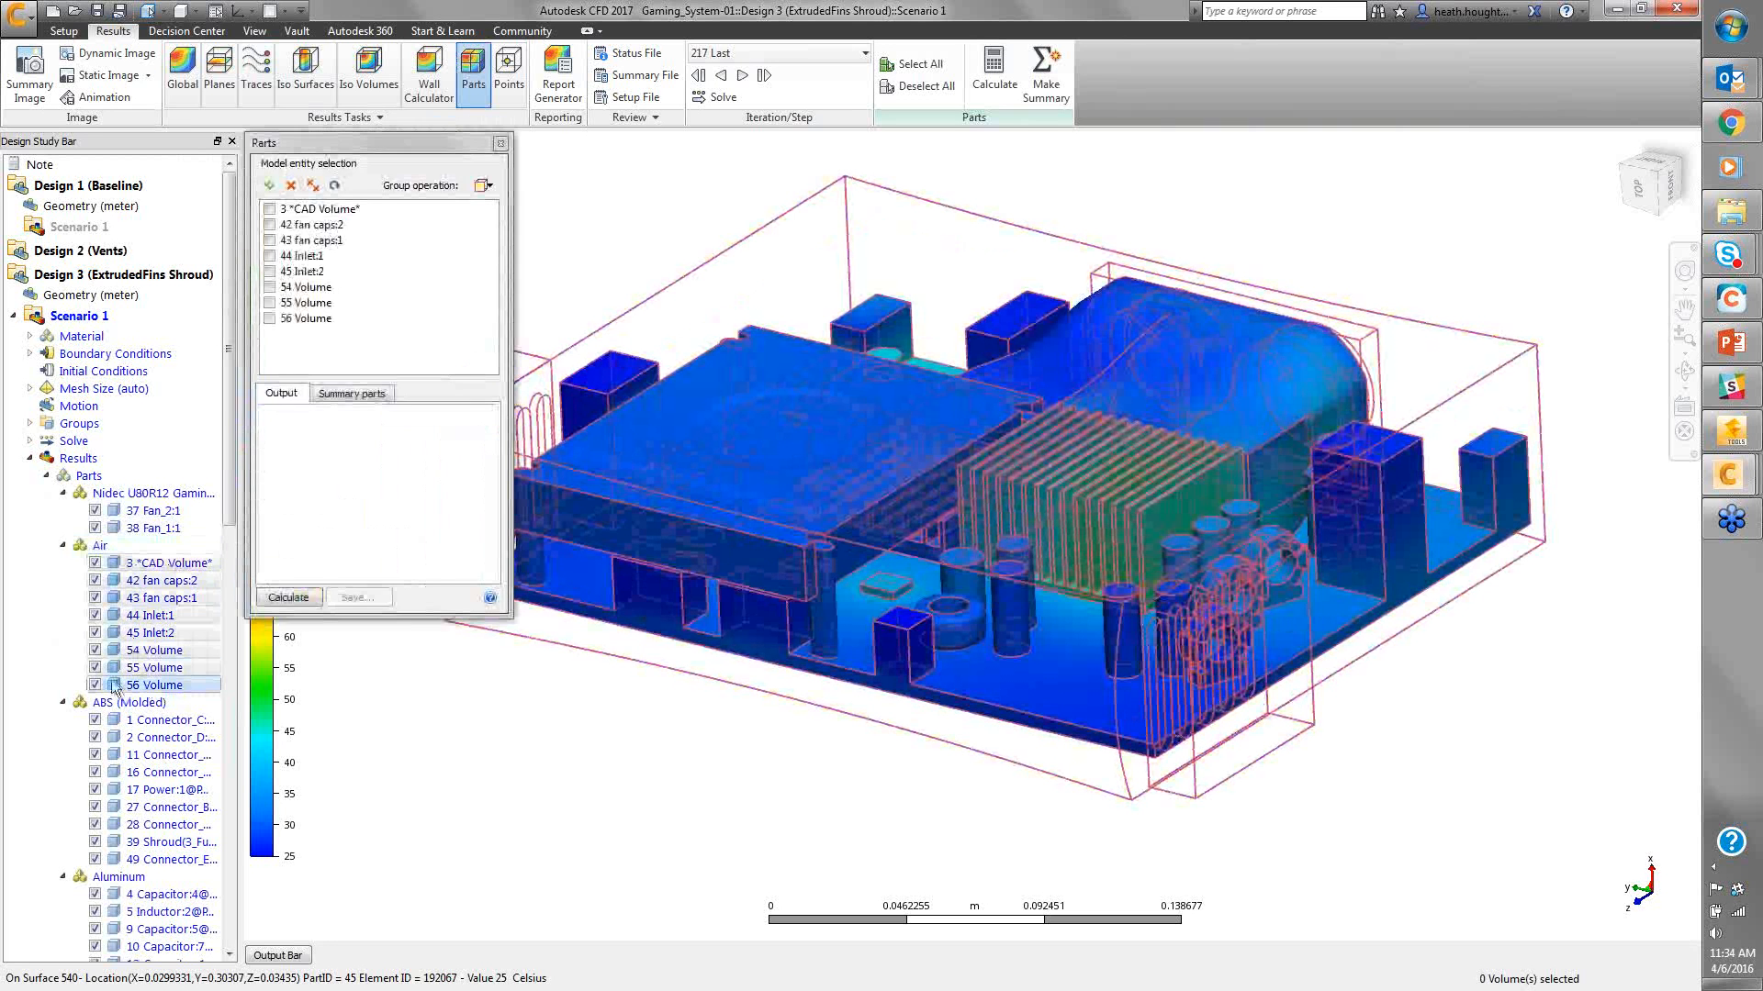
right_click(117, 691)
click(143, 625)
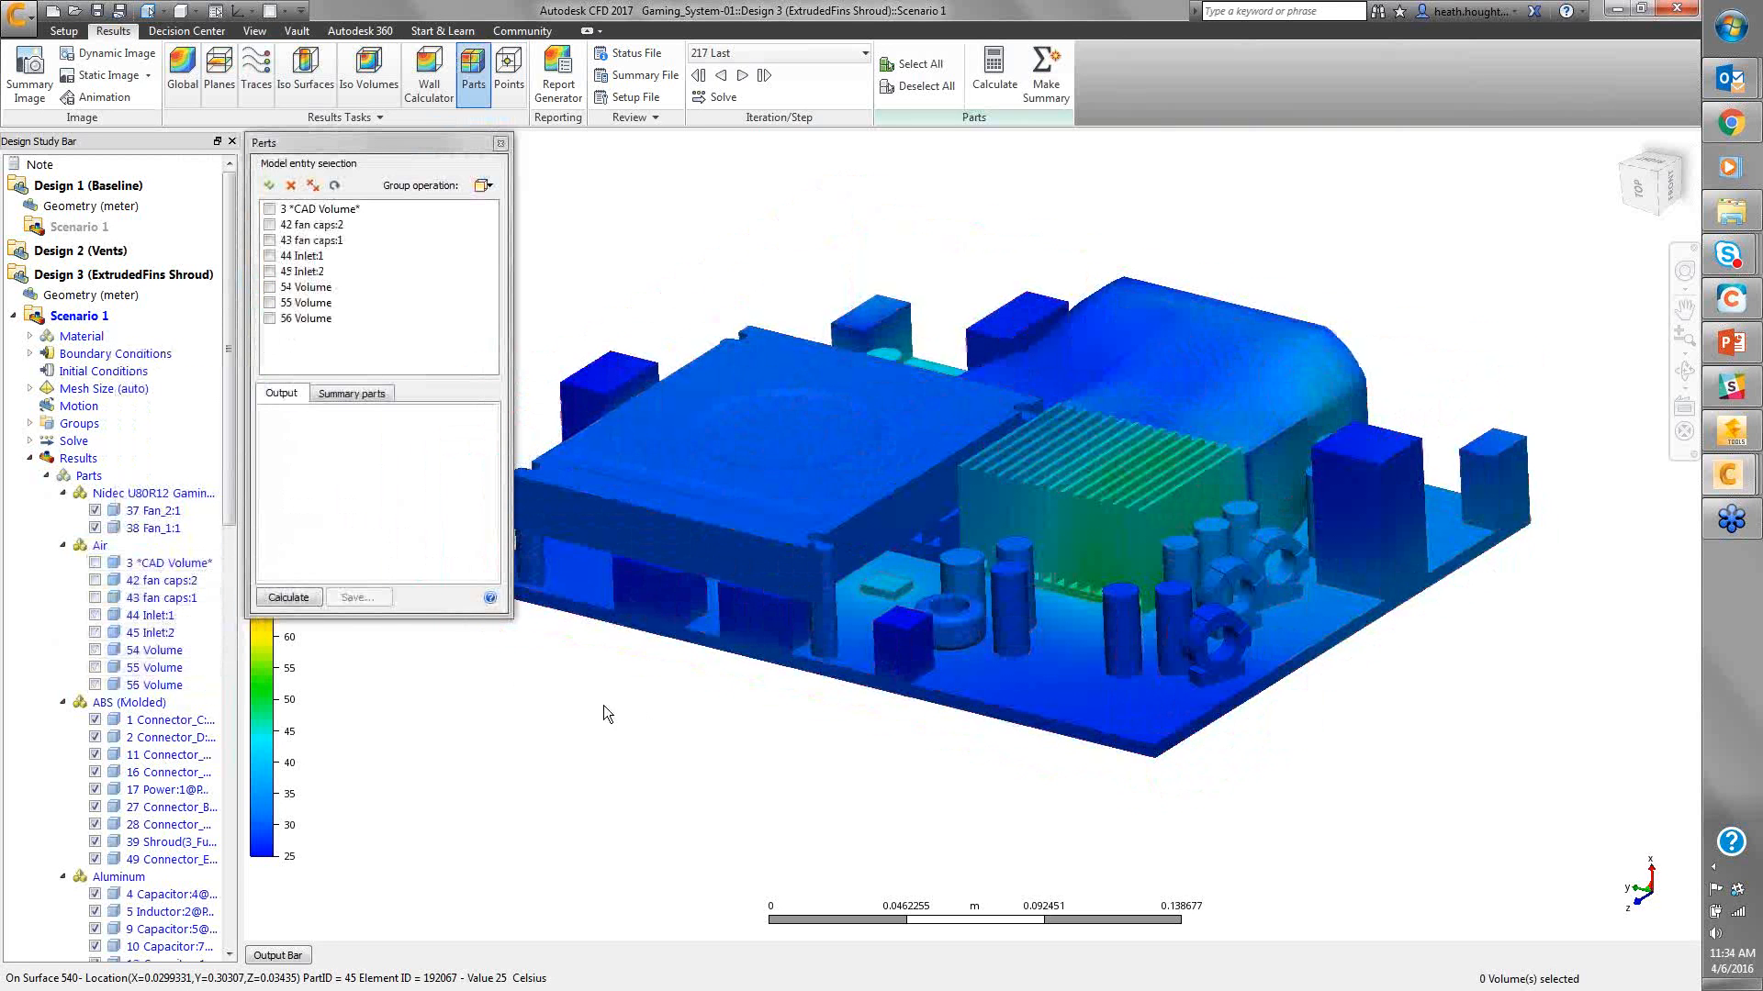
click(500, 144)
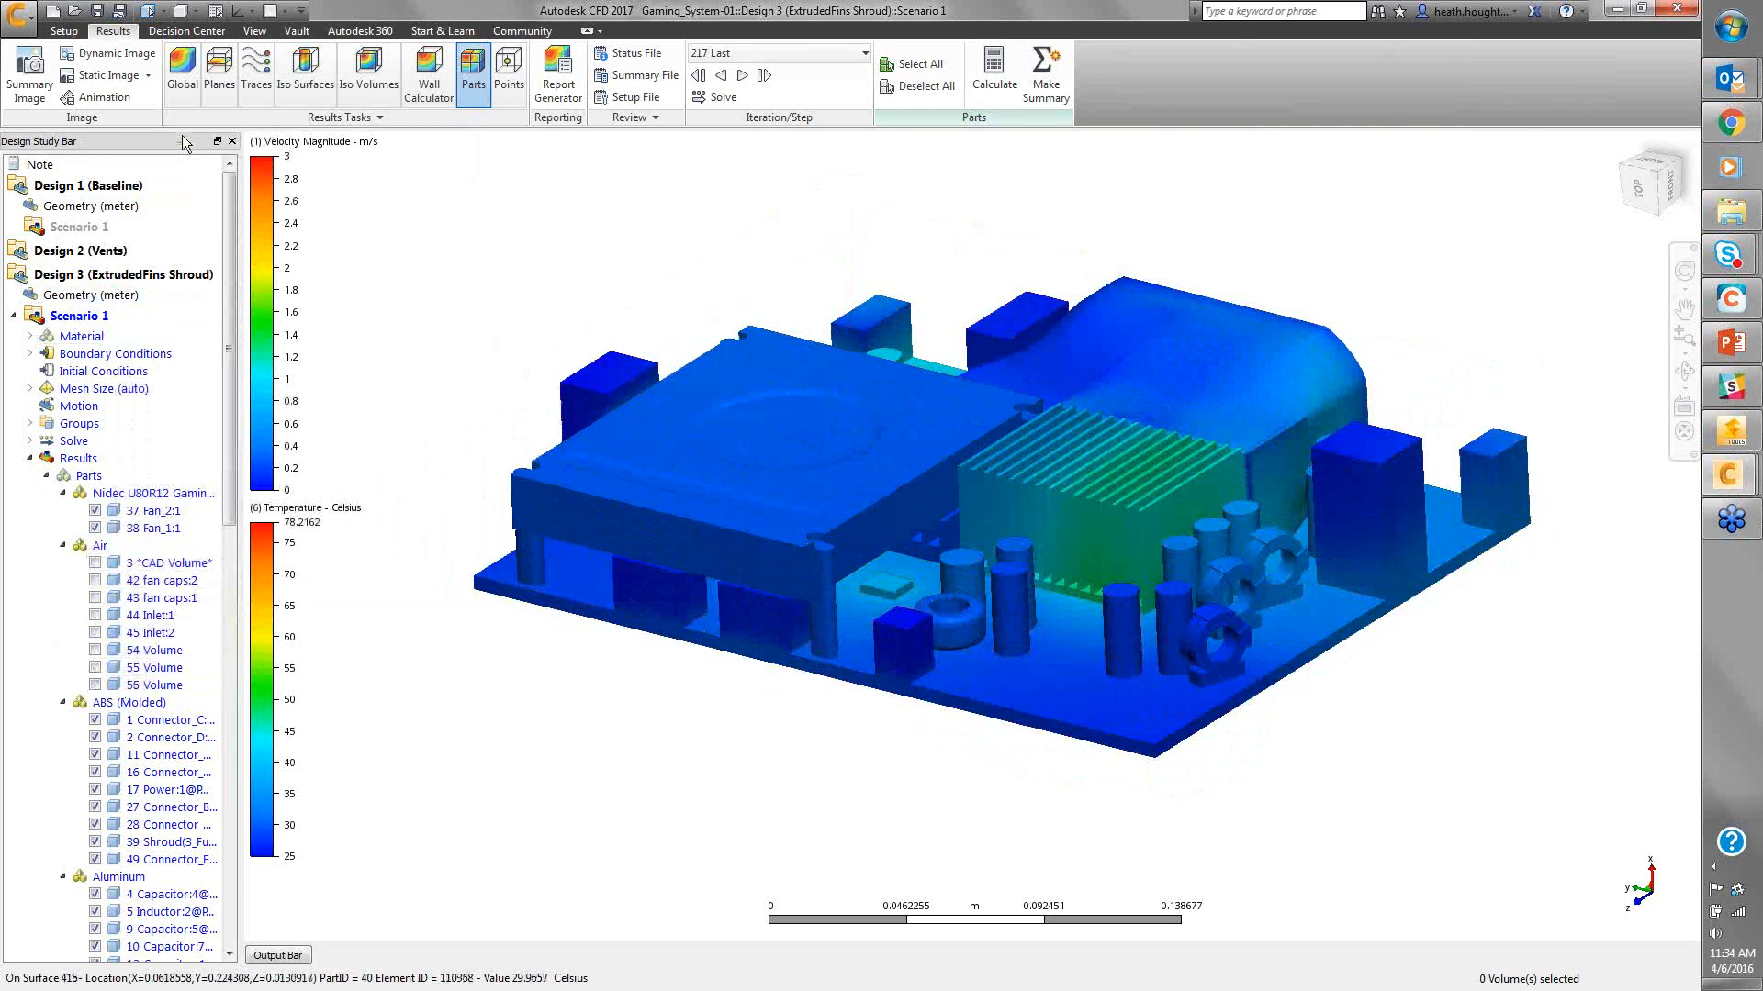
Add a trace set with Point seeds, placing three on the drive's top face, the small chip and the inductor ring
click(257, 78)
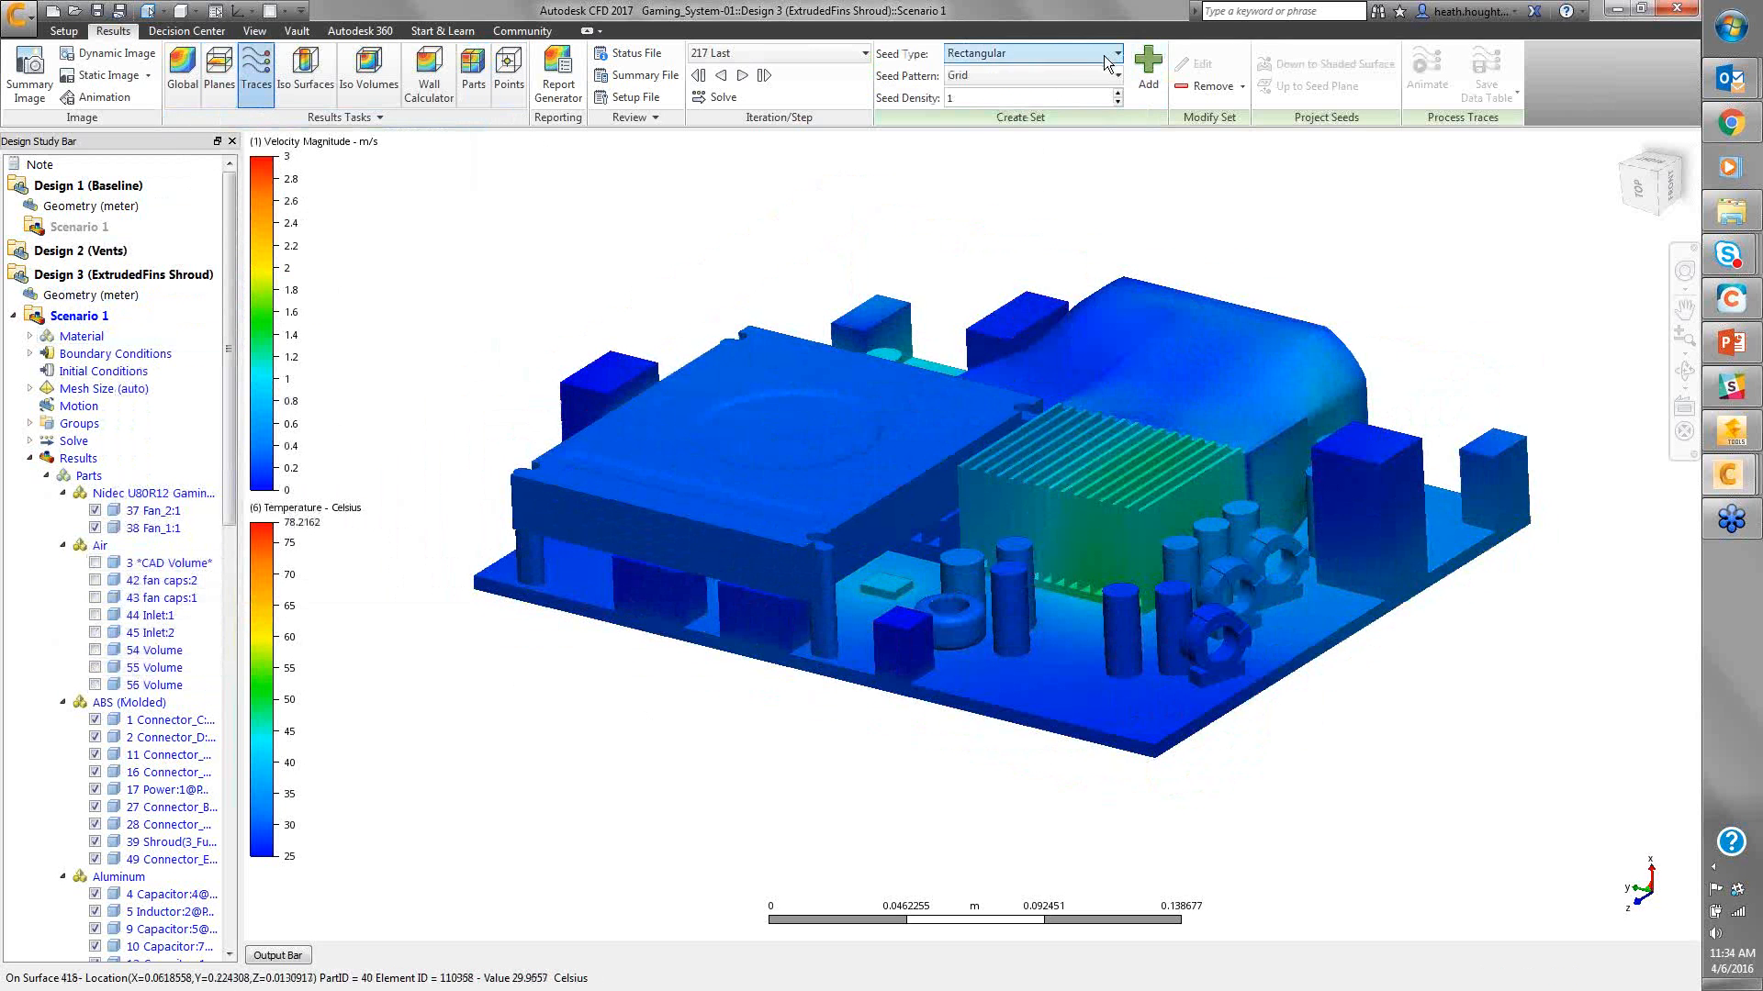
click(1065, 54)
click(993, 78)
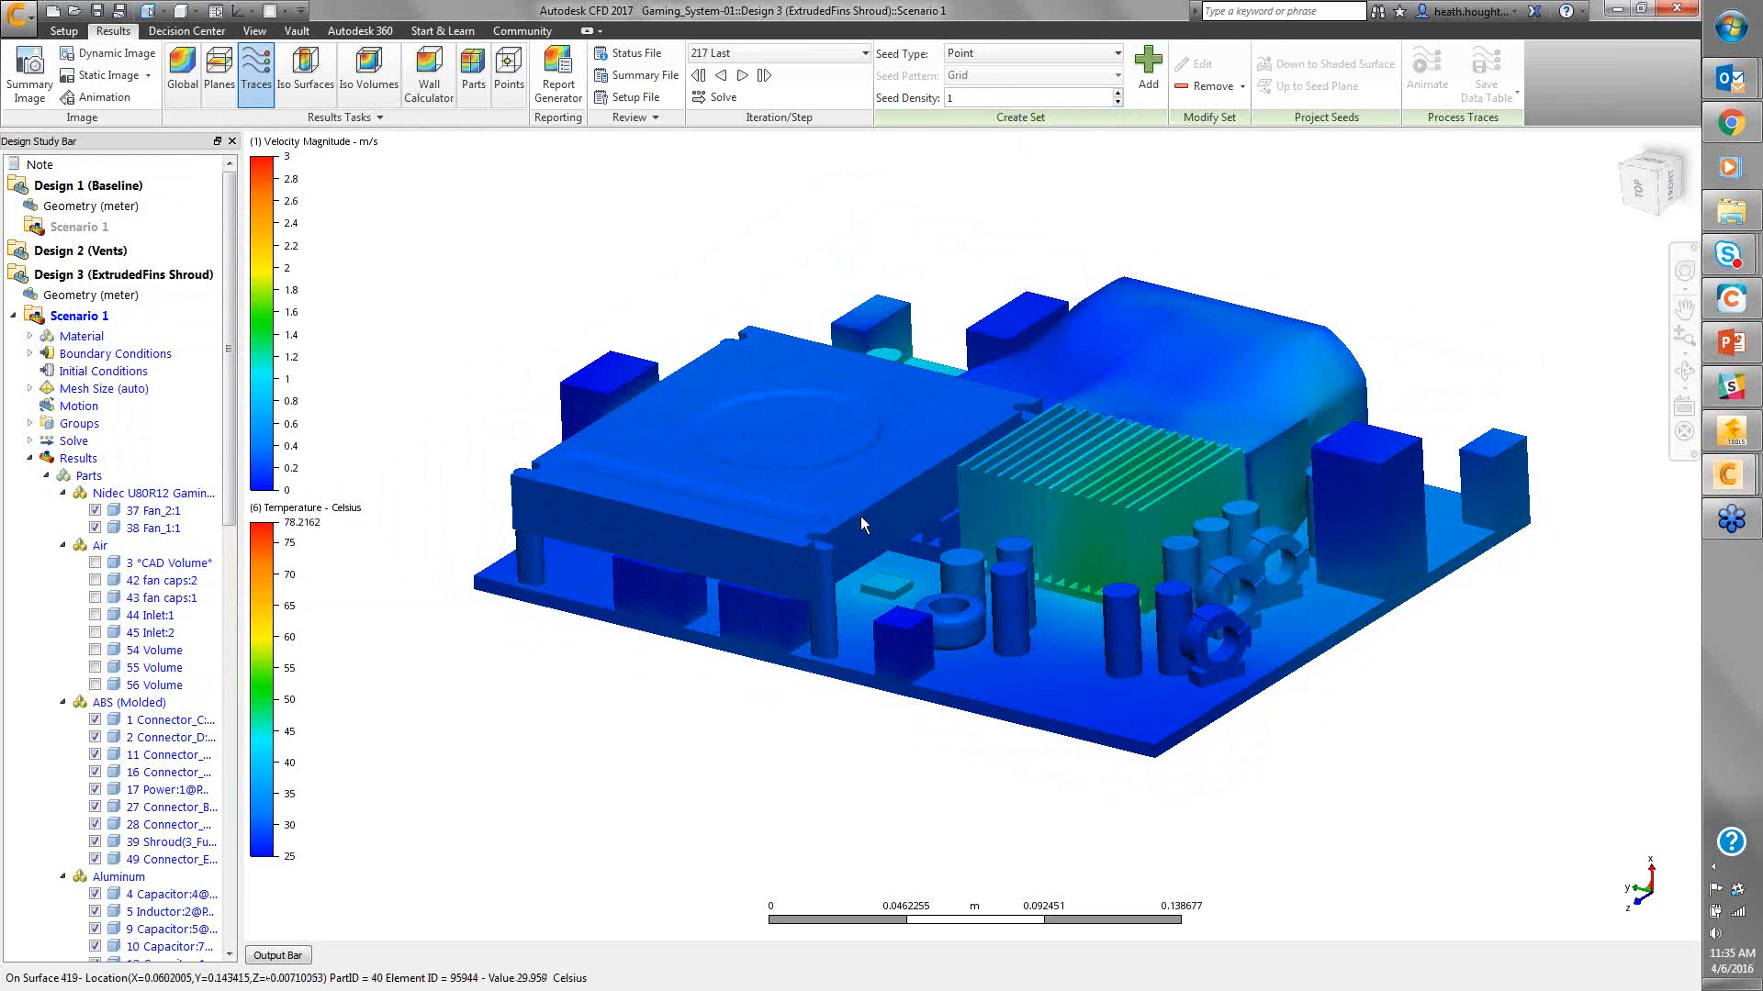
click(1147, 66)
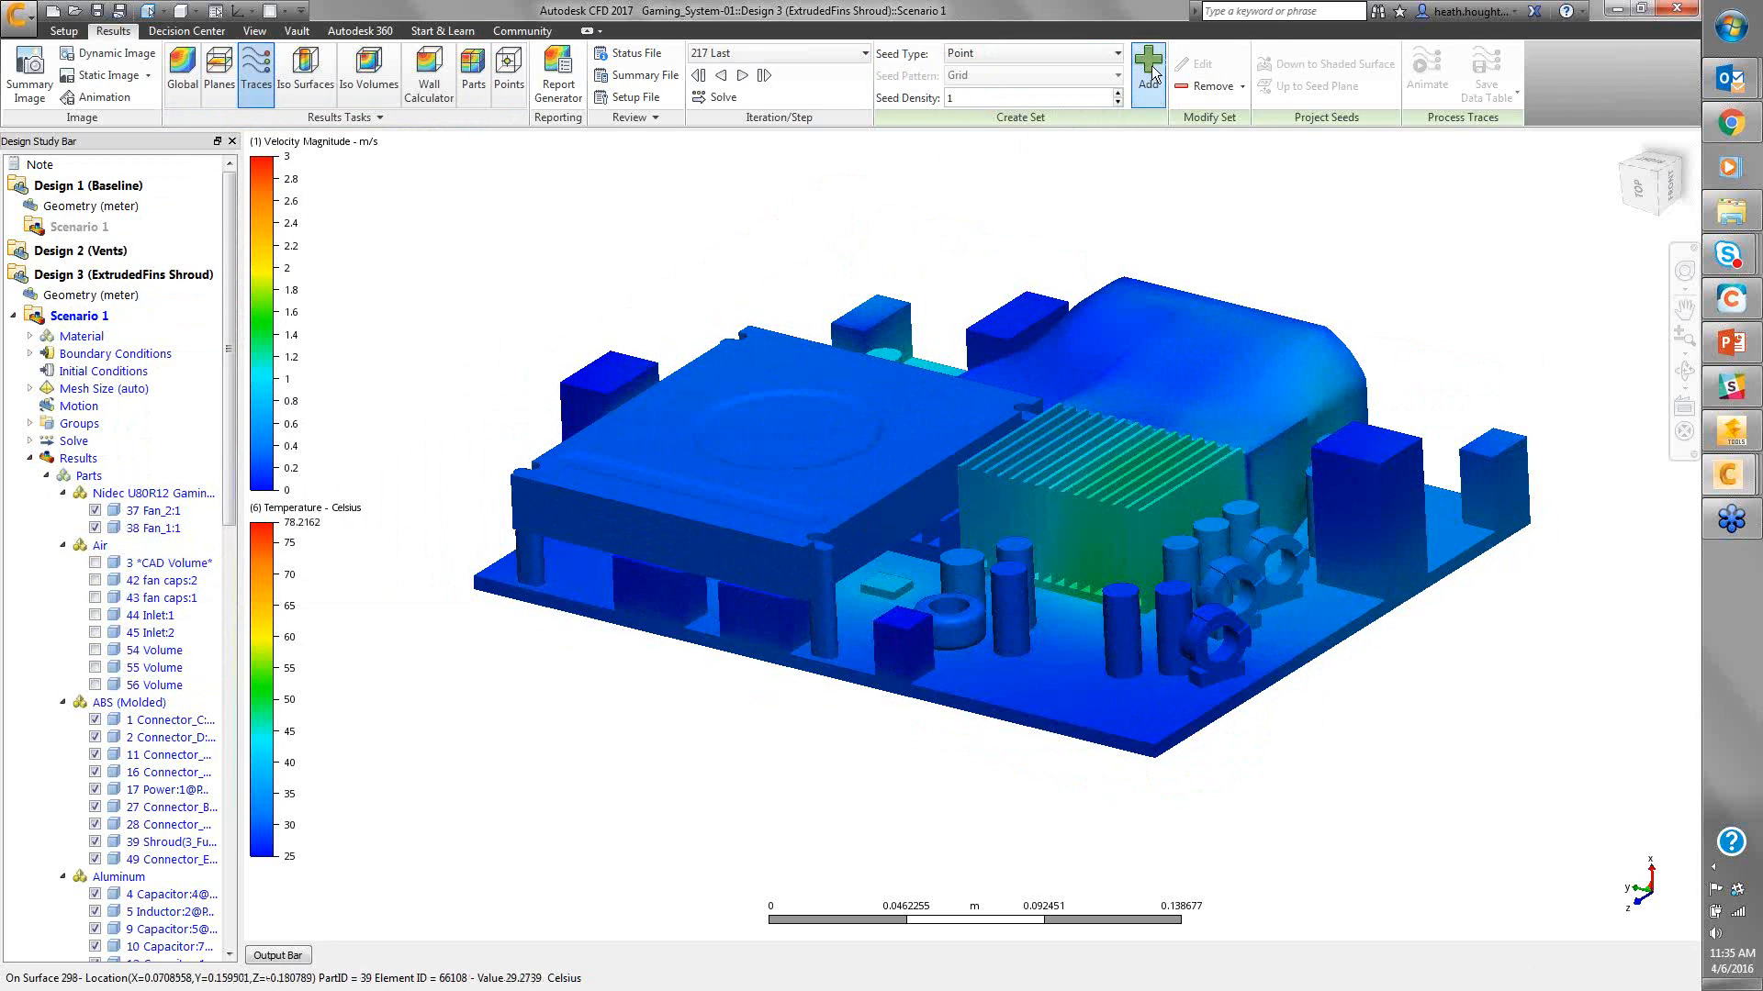
click(861, 494)
click(895, 584)
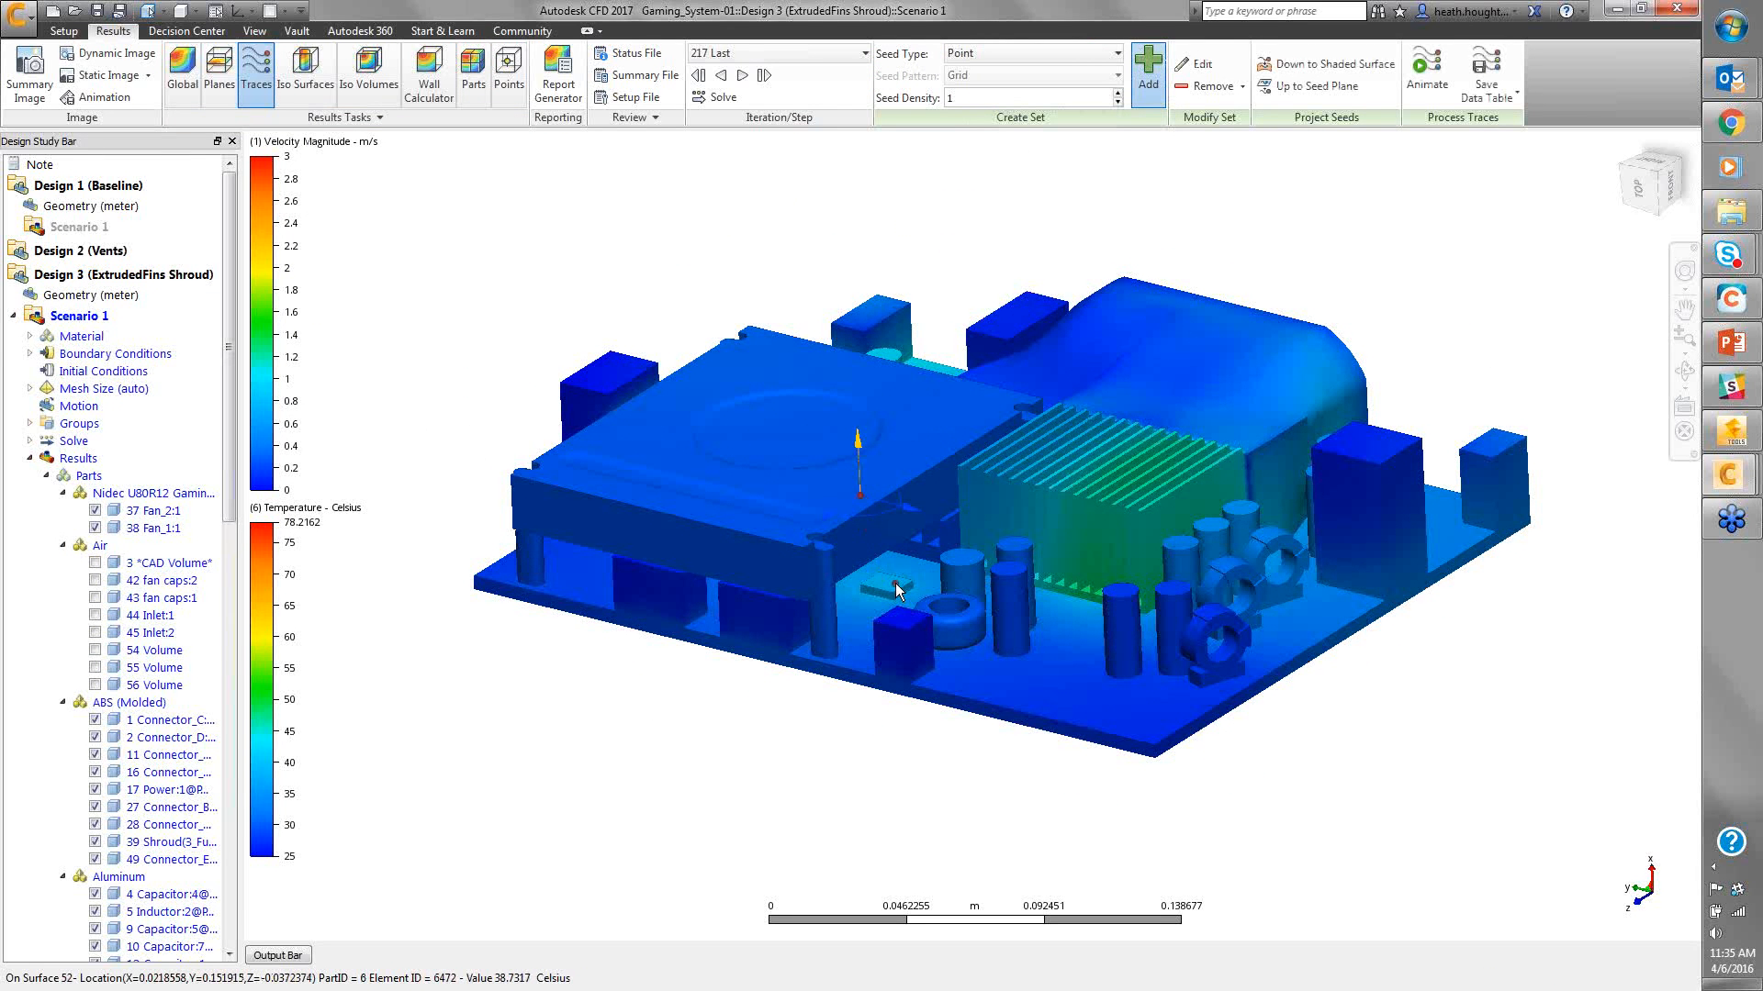
click(977, 616)
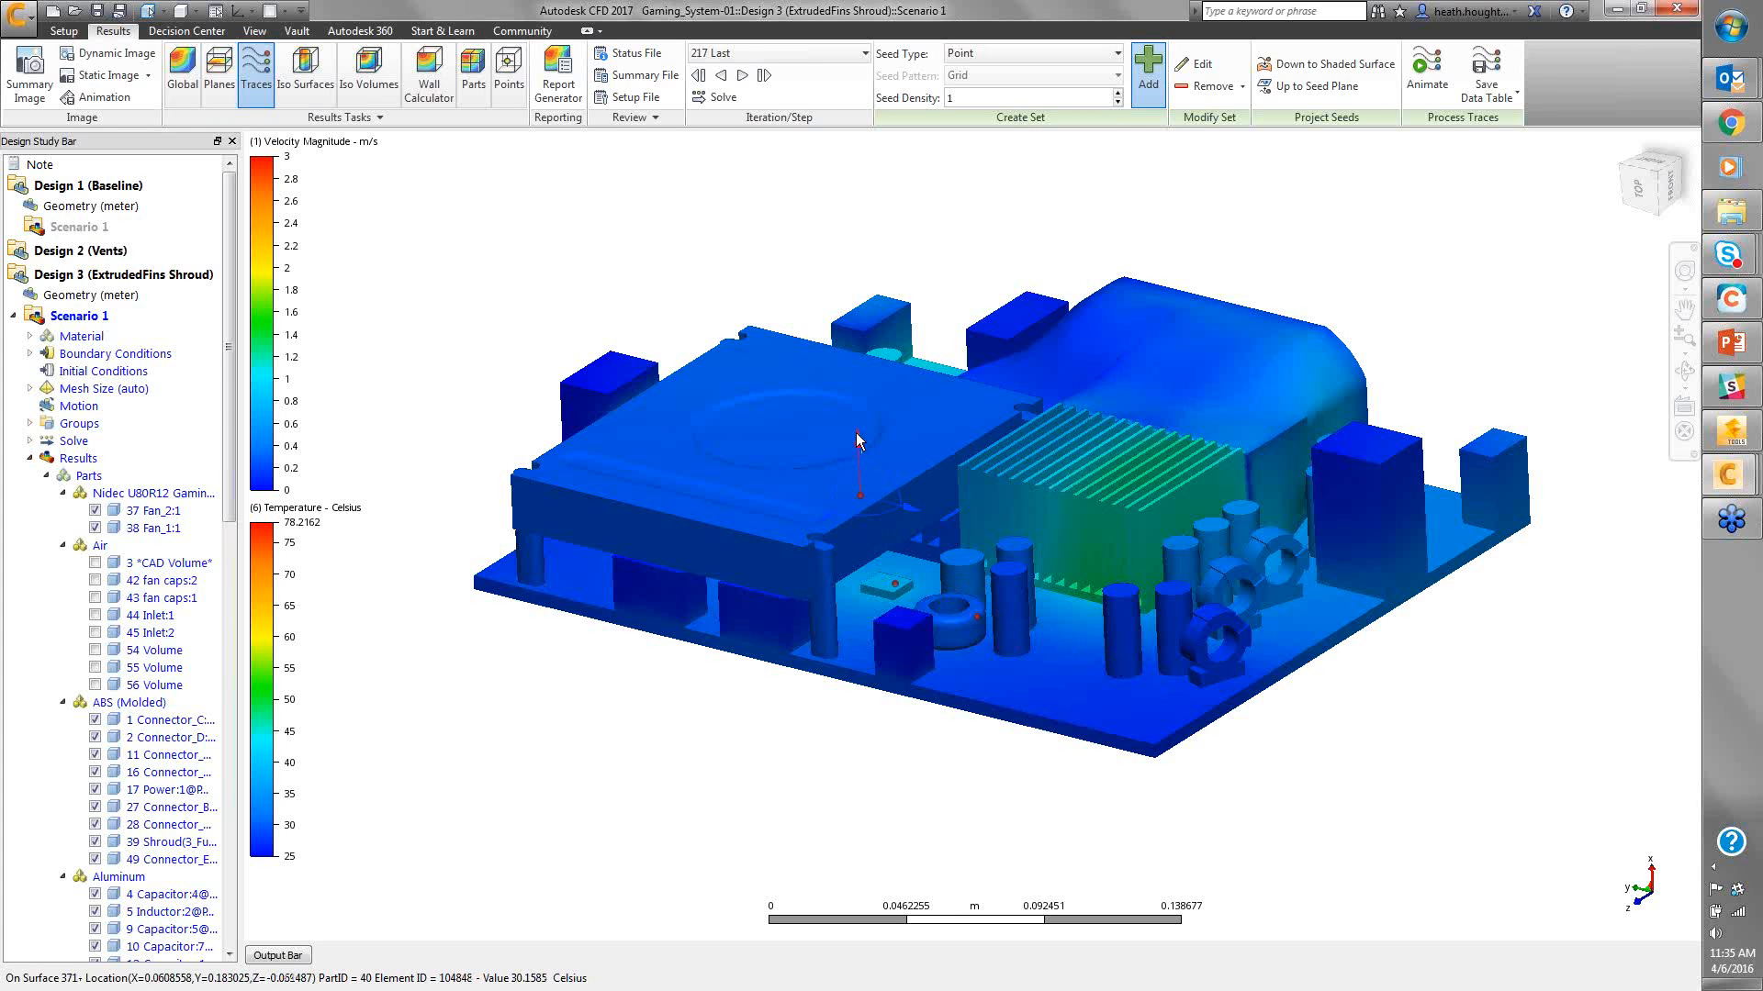
Move the point seeds upward off the surfaces, shift them sideways toward the finned heat sink and tilt their orientation
drag(854, 412, 850, 378)
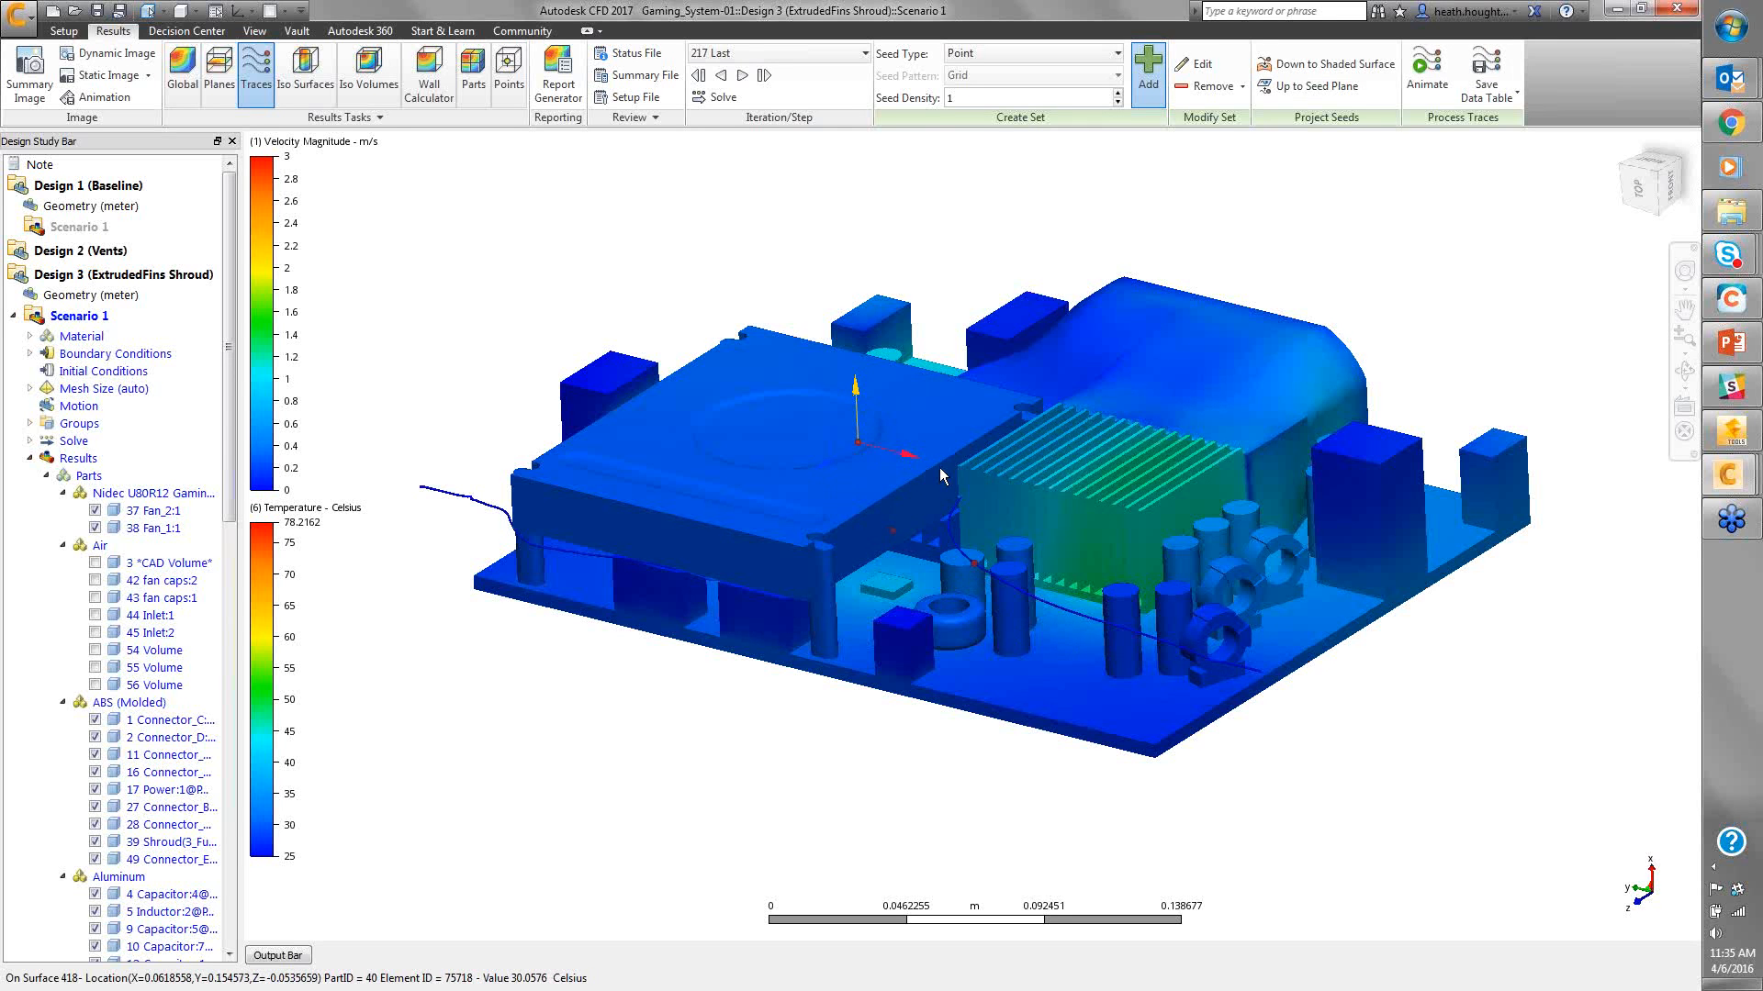
click(973, 487)
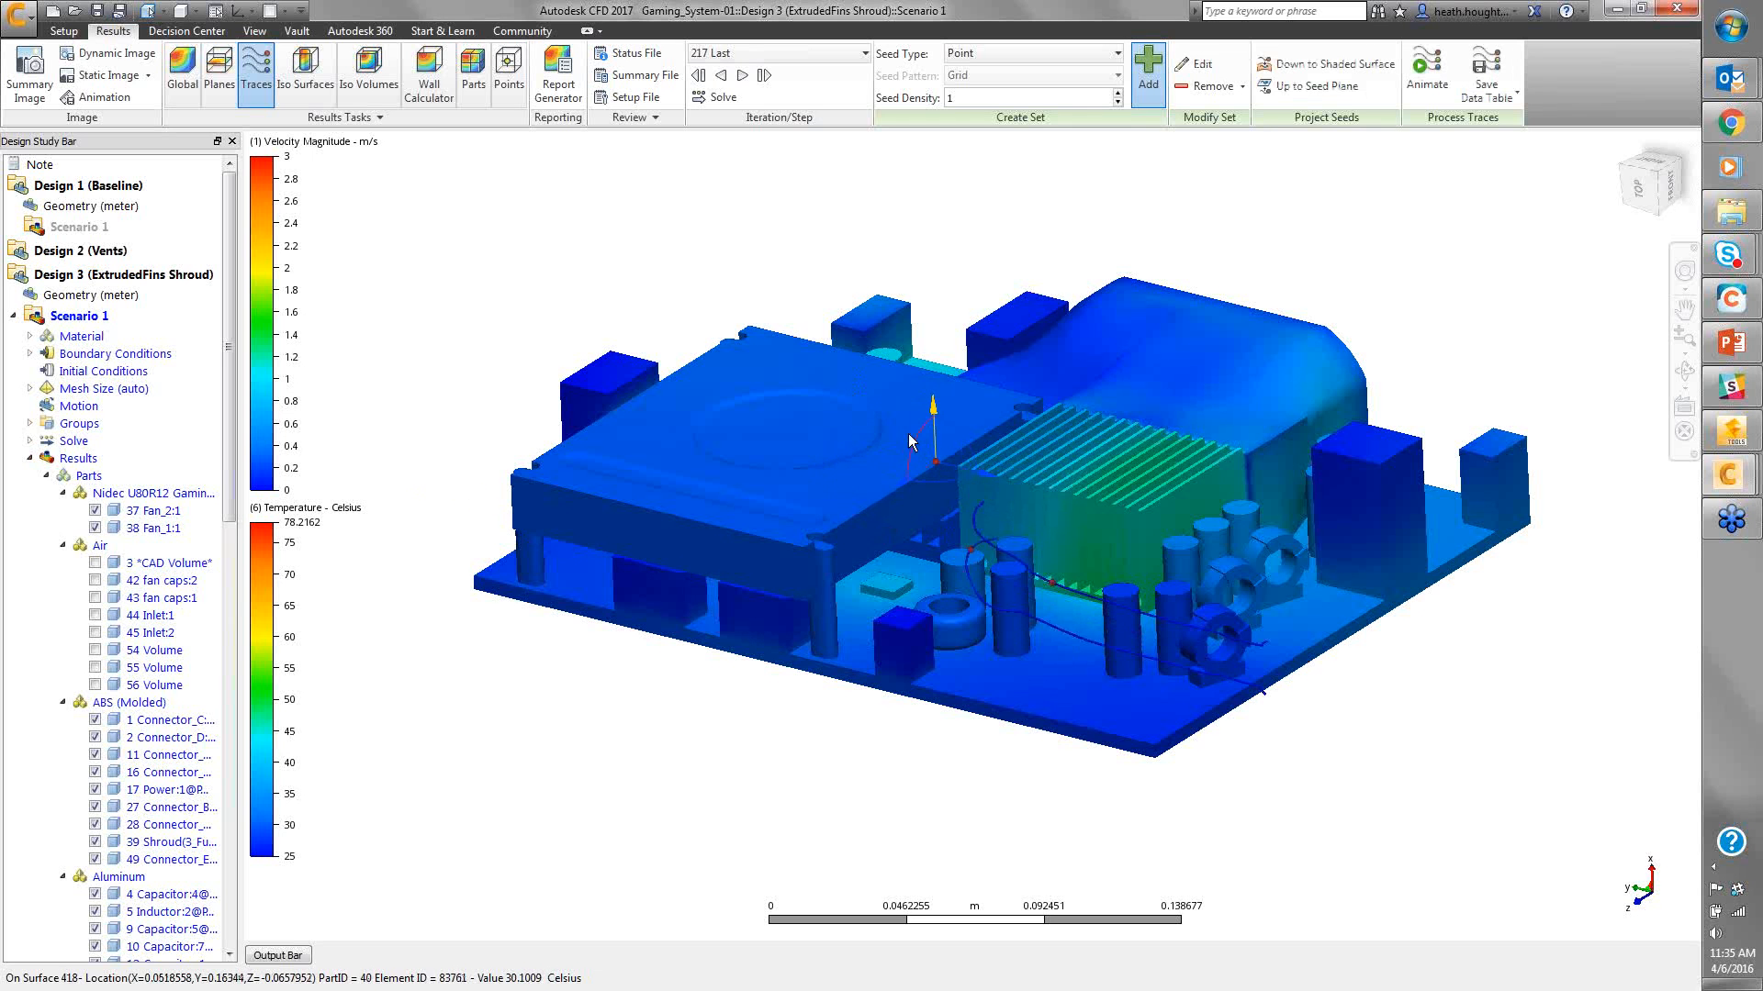
drag(914, 461, 915, 461)
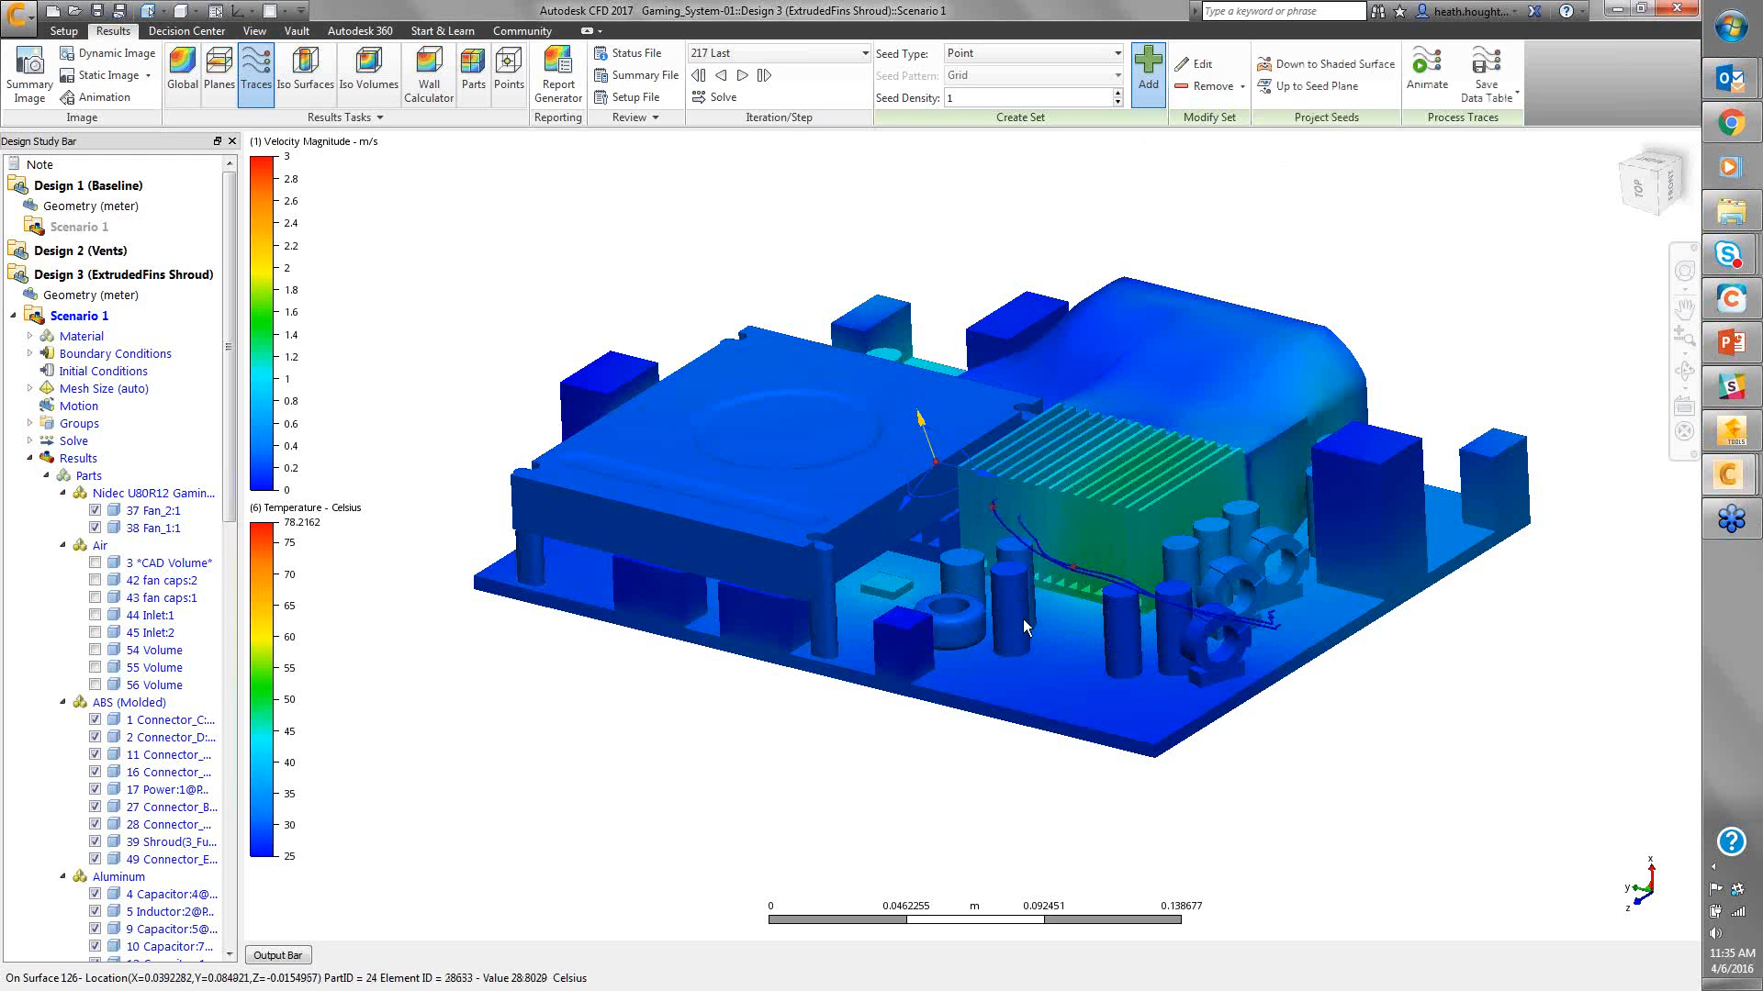
Place three more point seeds on the capacitors in front of the finned heat sink
click(1011, 568)
click(964, 556)
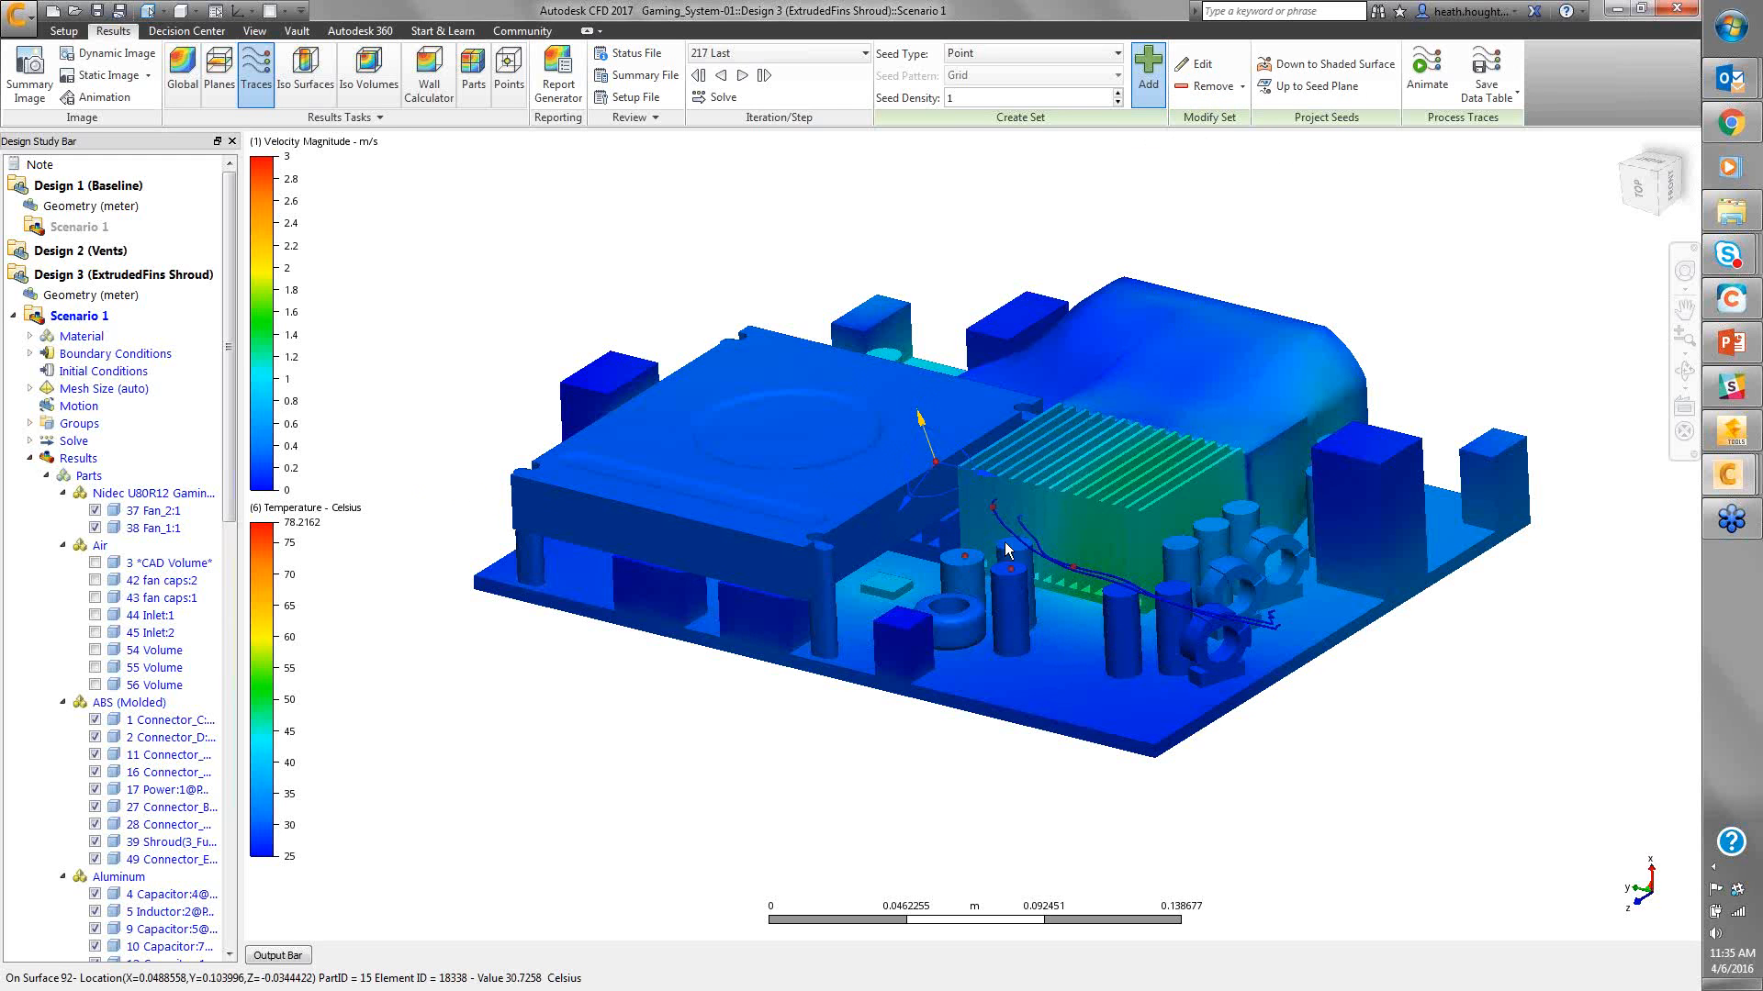
click(1003, 542)
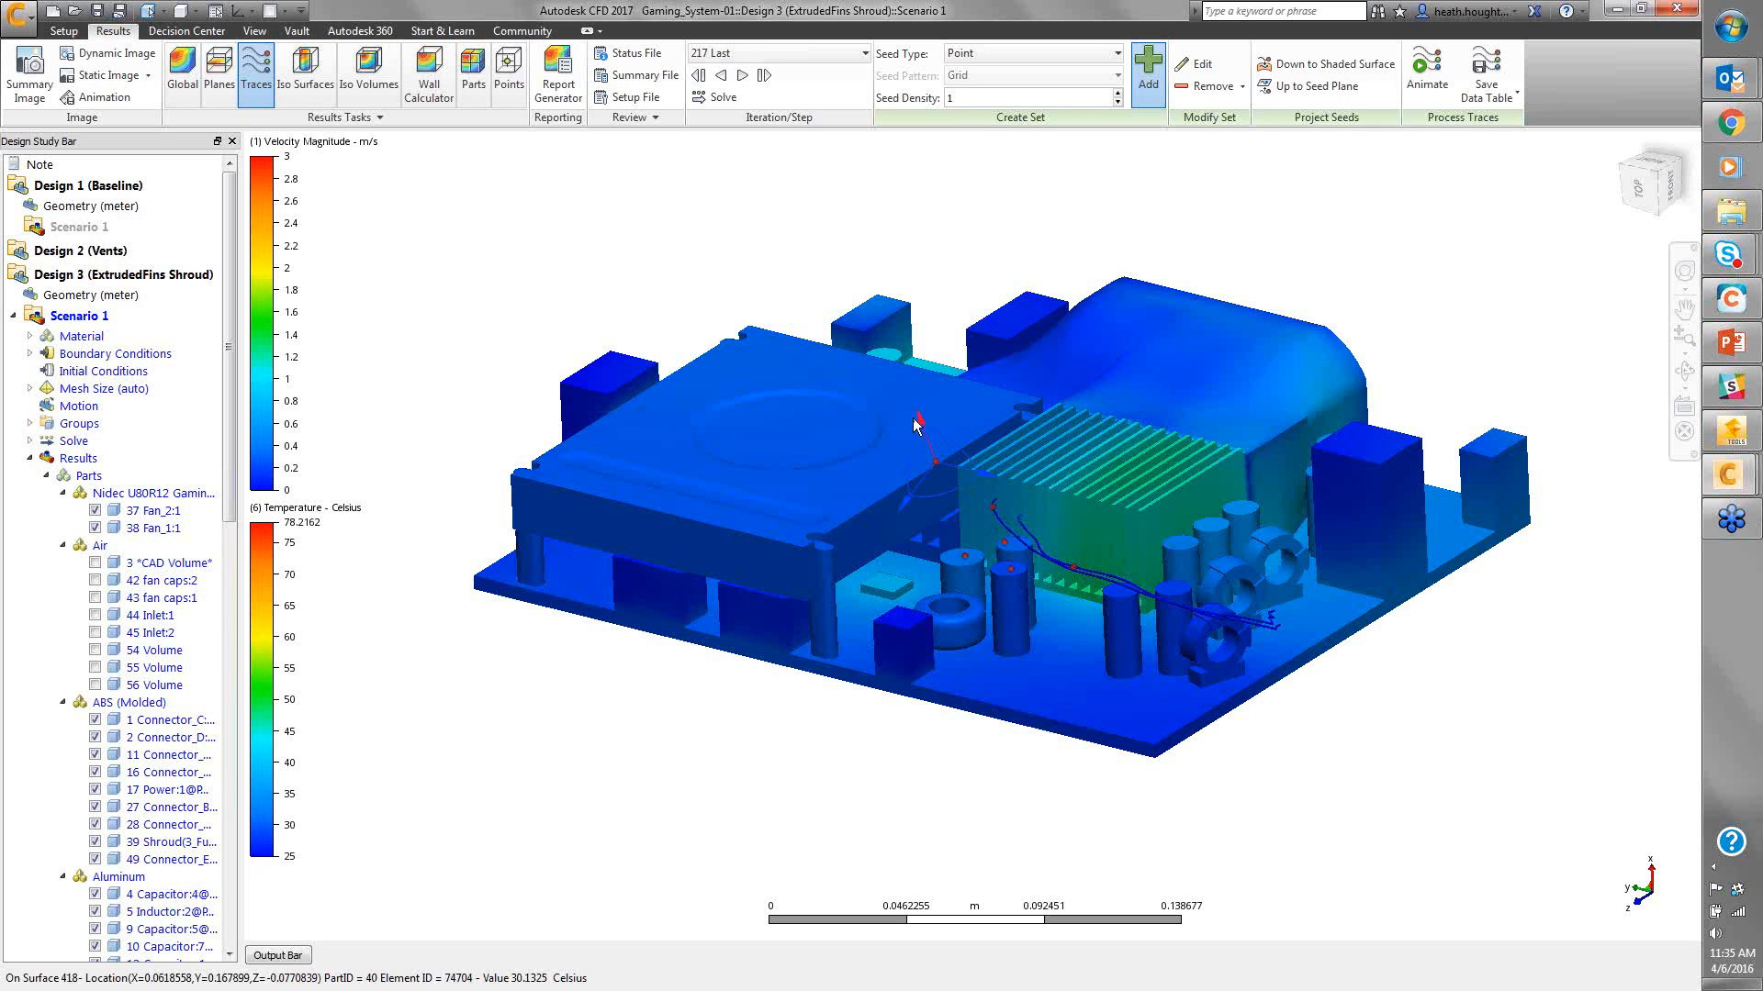
Adjust the point seeds beside the finned heat sink once more and remove the point trace set
drag(913, 418, 913, 417)
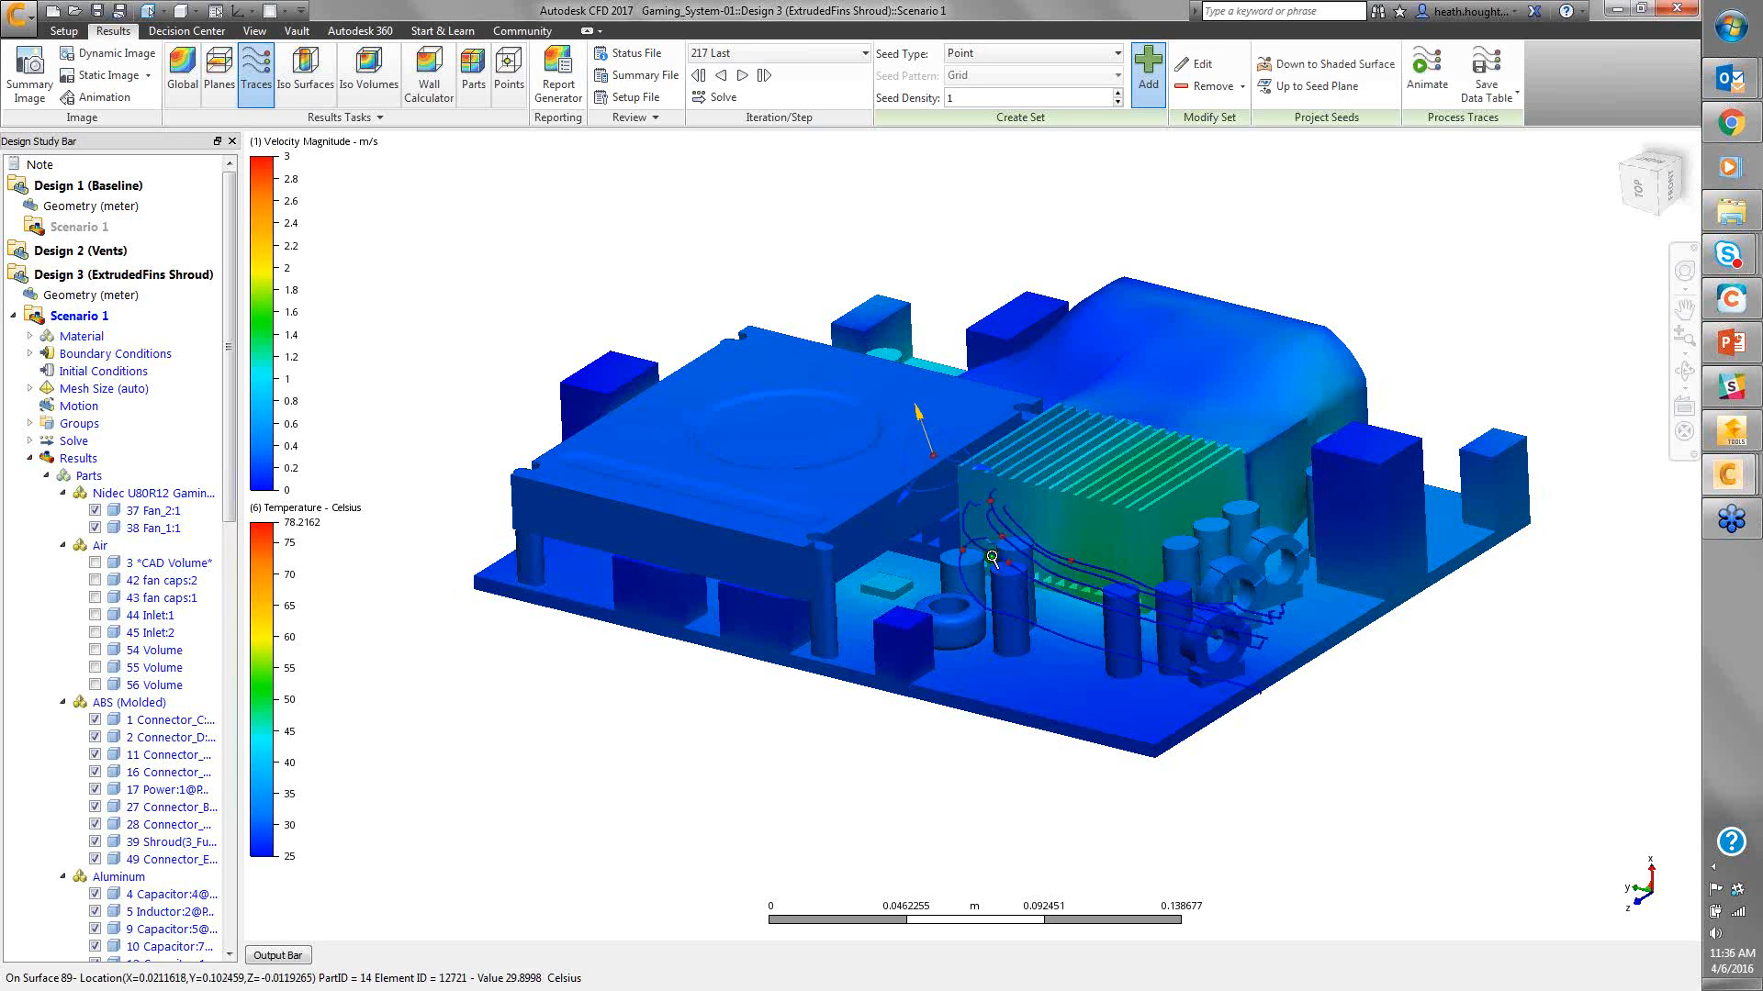
scroll(994, 555, up, 3)
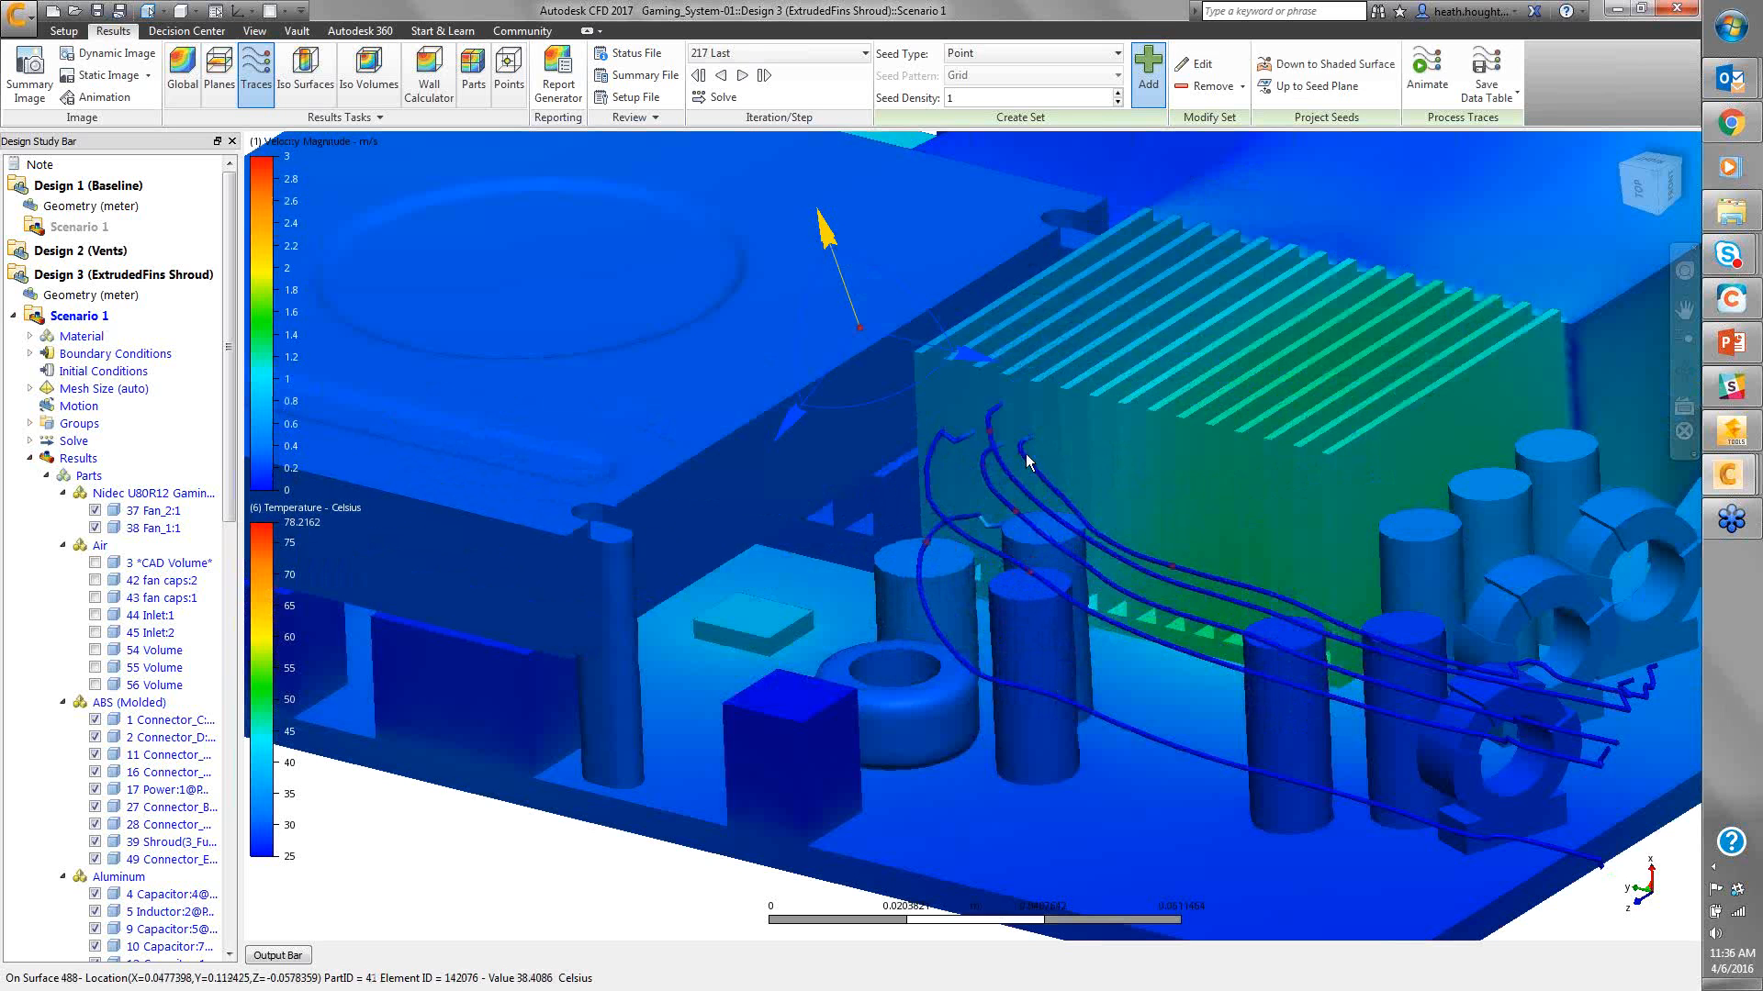
click(1214, 87)
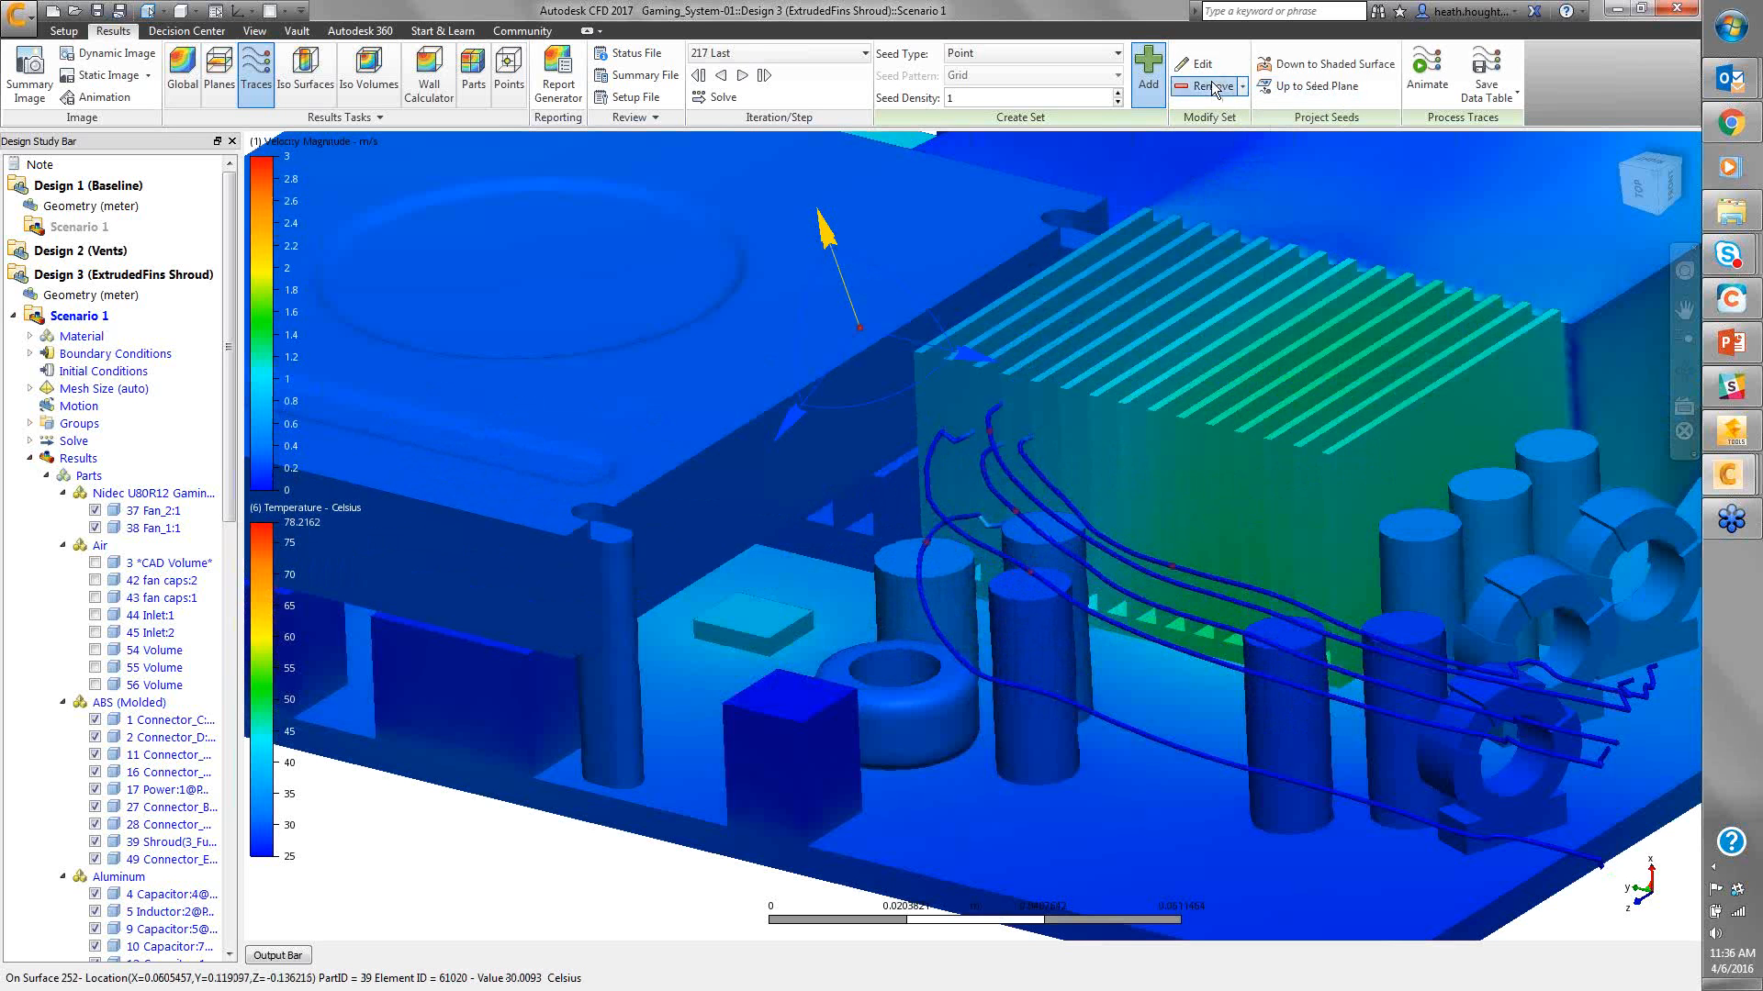
Add a trace set with Line seeds along the upper front edge of the finned heat sink, from corner to corner
click(1117, 53)
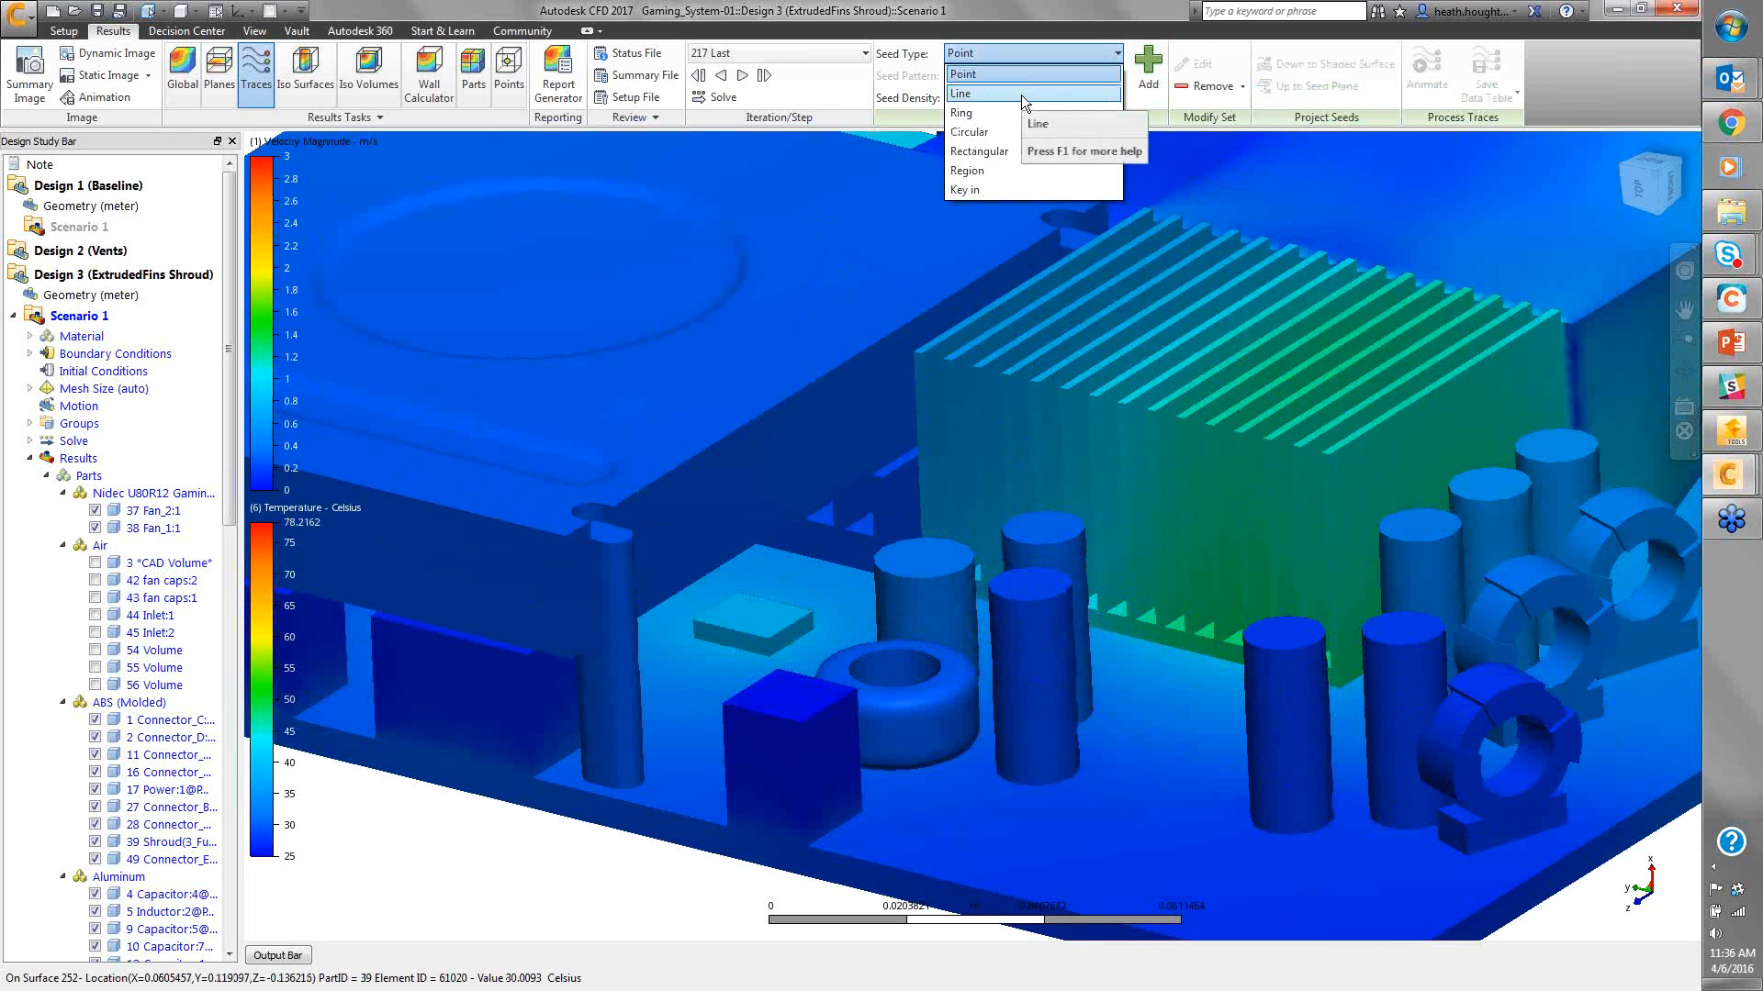
click(1020, 96)
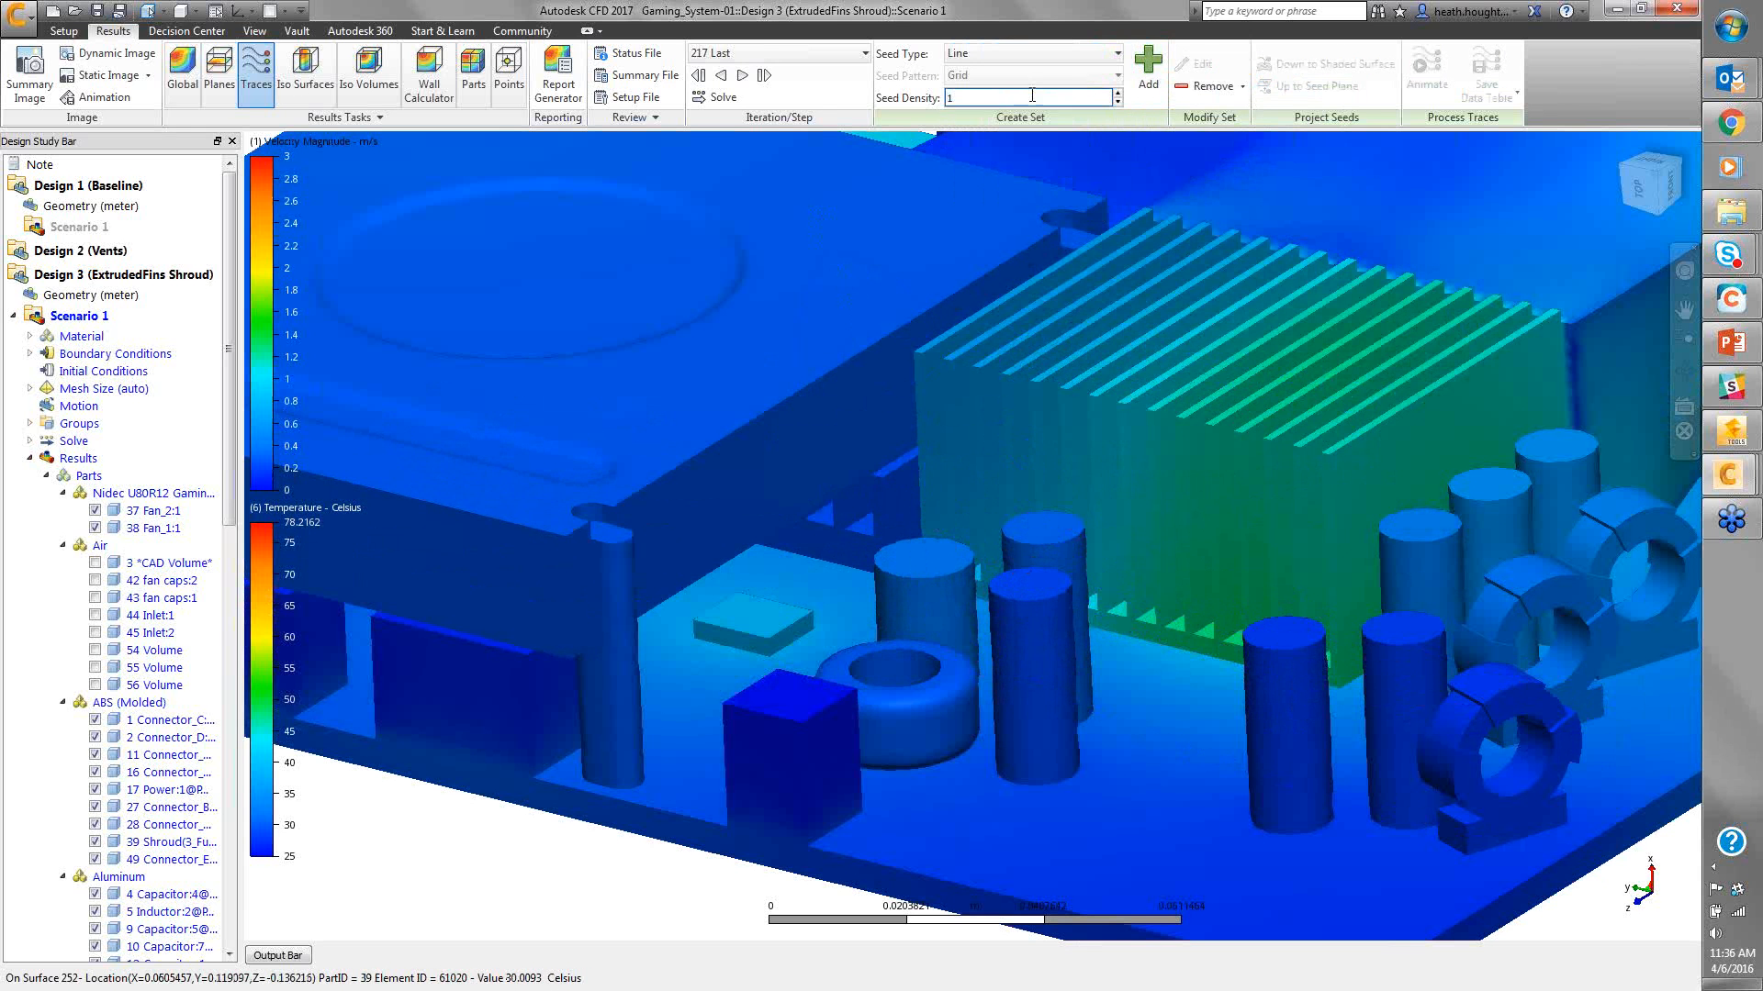
click(1152, 74)
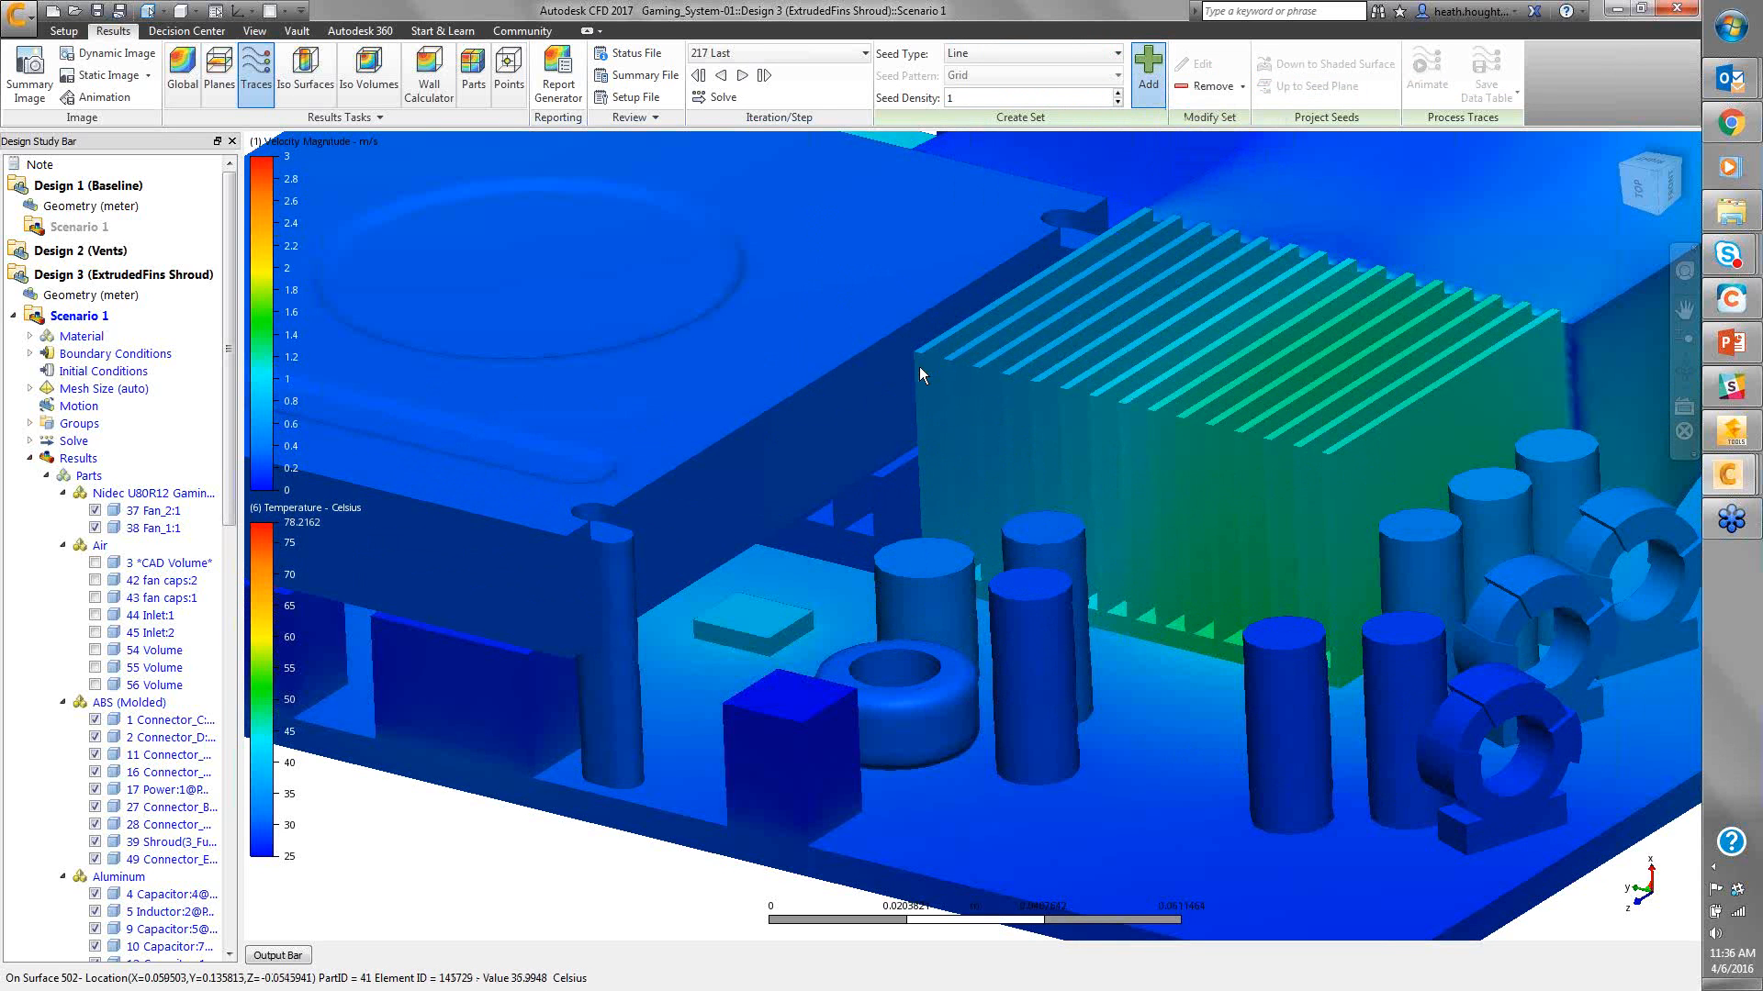
drag(918, 366, 1324, 464)
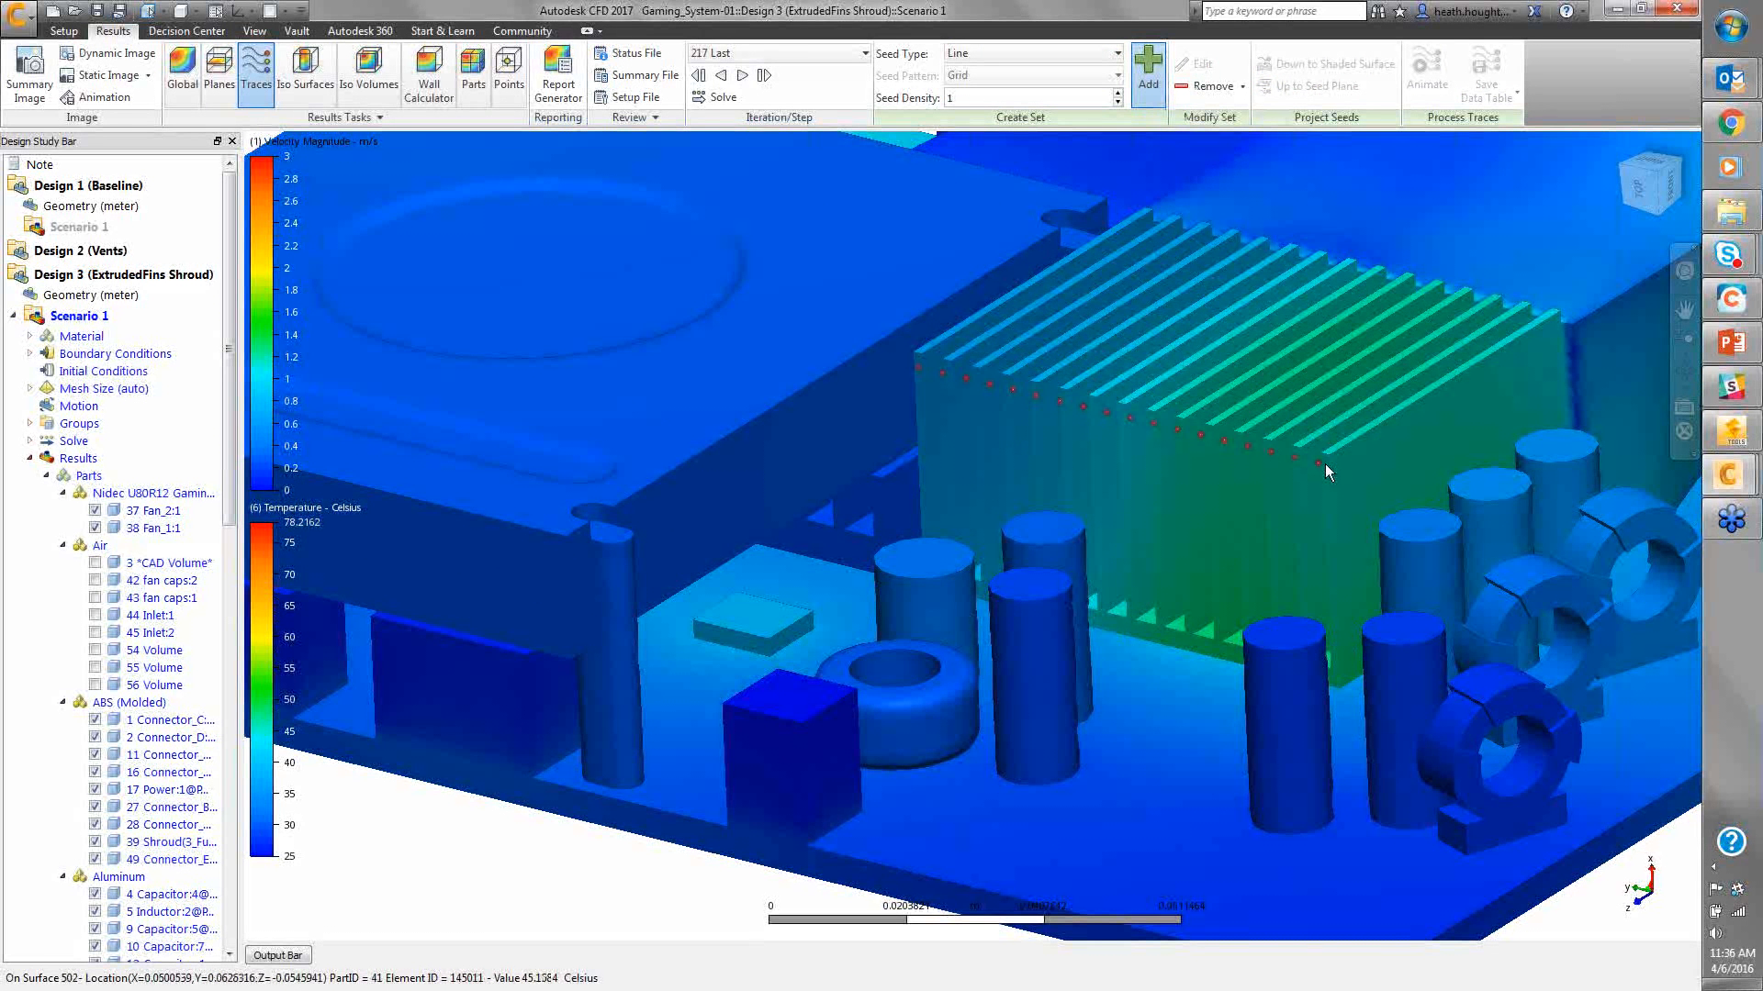
click(1330, 463)
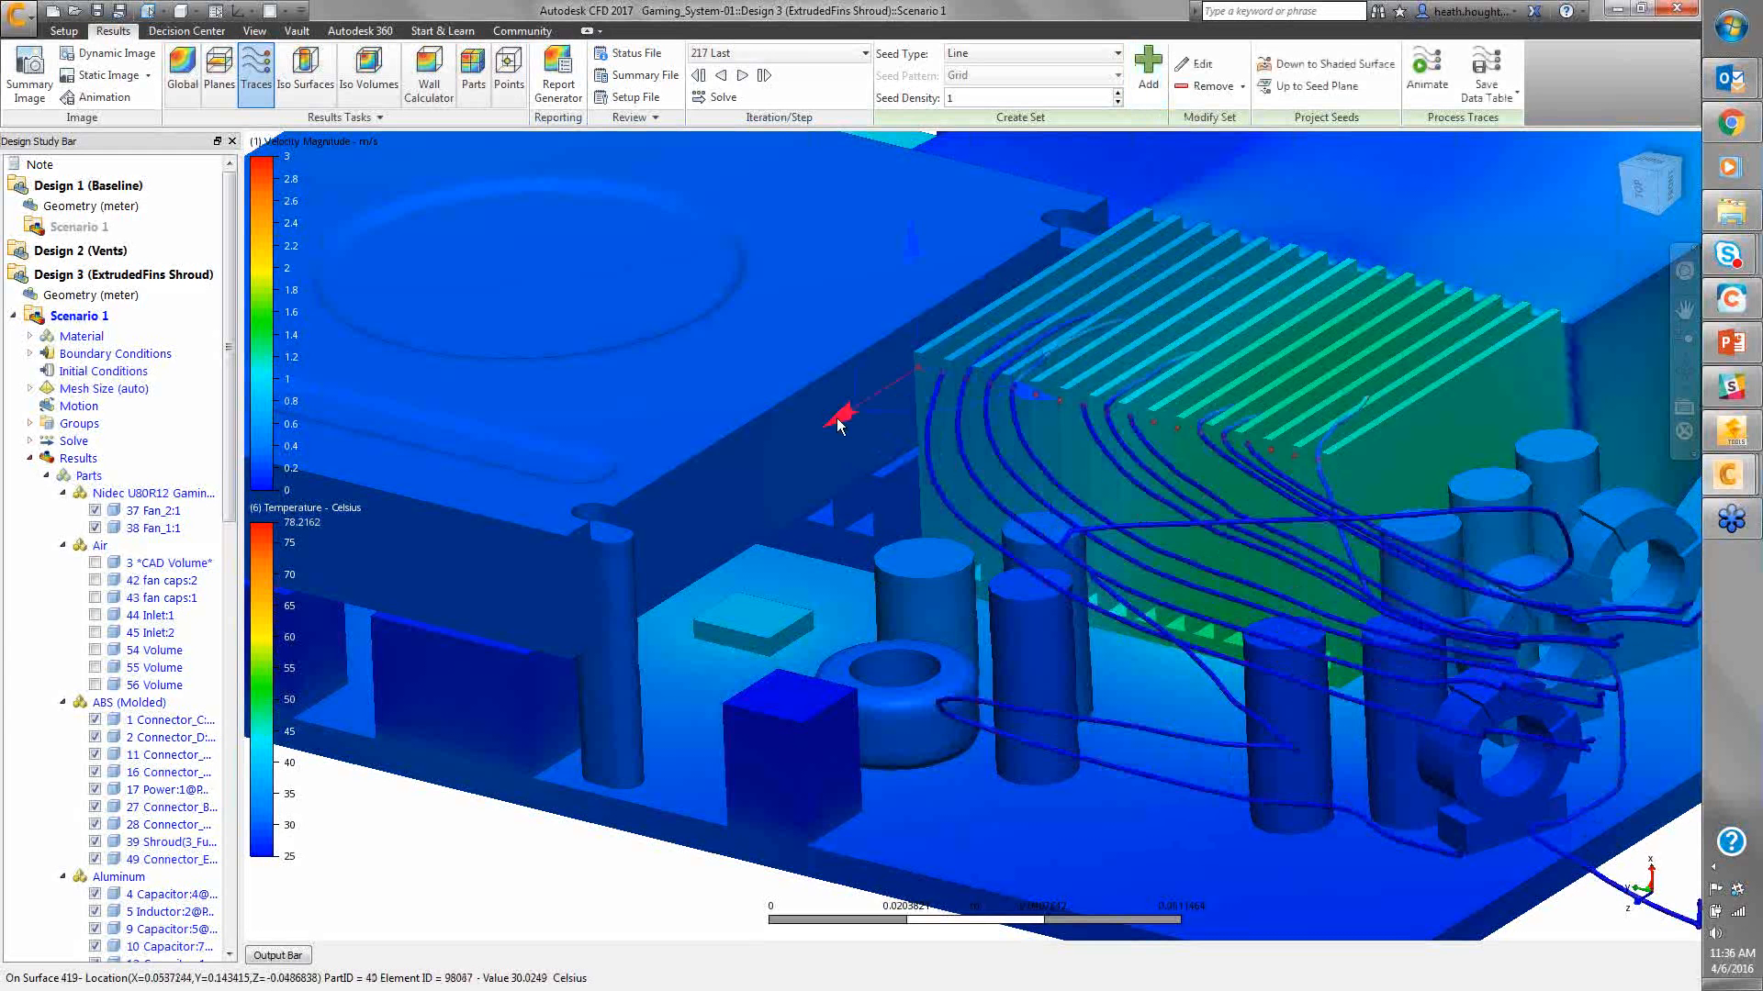
Shift the line seeds outward and down in front of the heat sink's fins, and remove the line trace set
drag(829, 424, 830, 425)
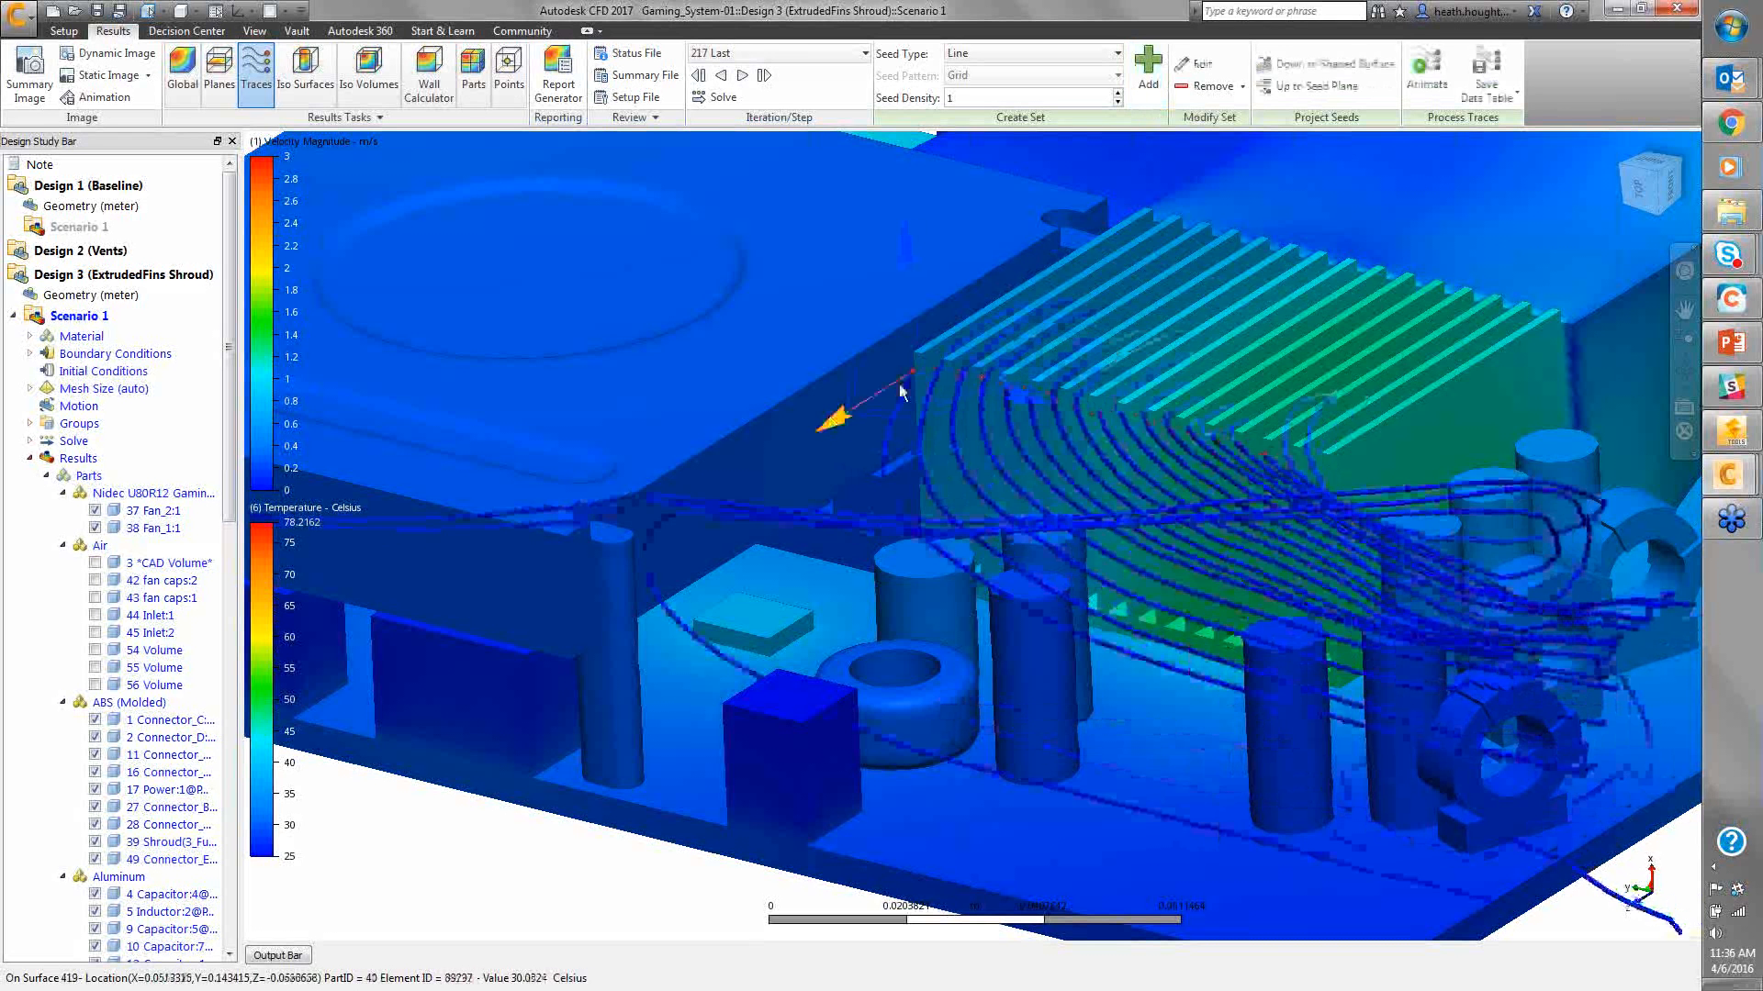
drag(914, 327, 923, 354)
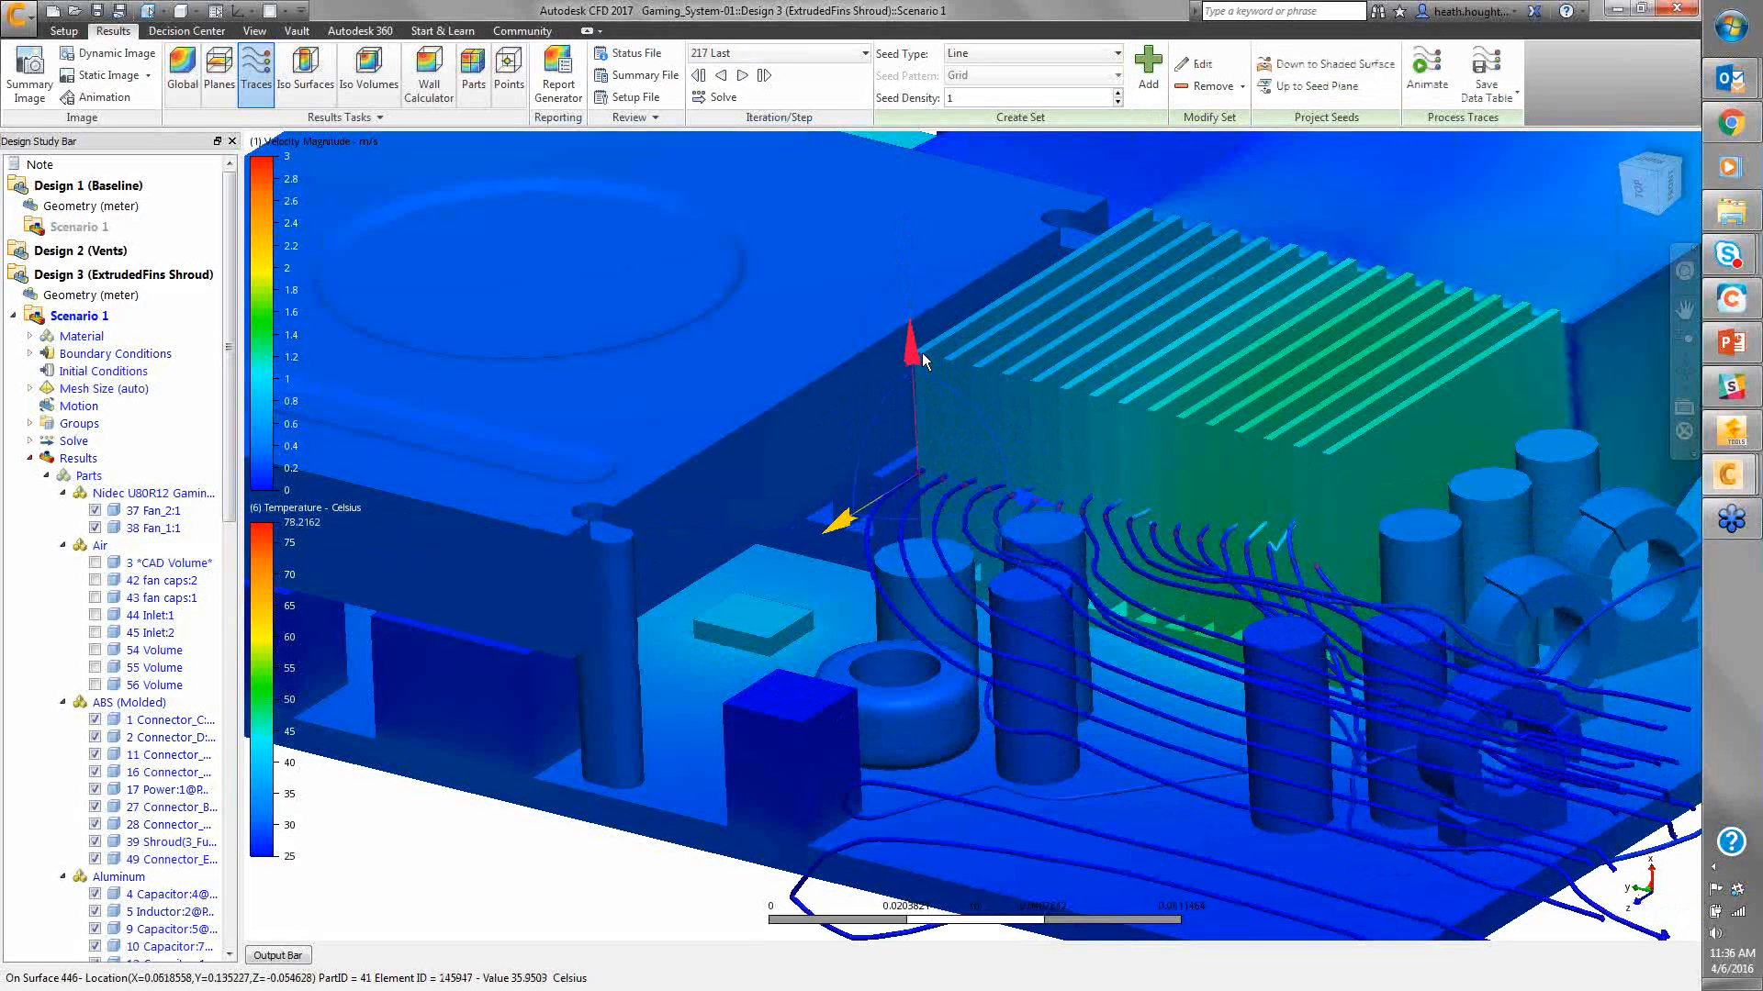
click(1211, 88)
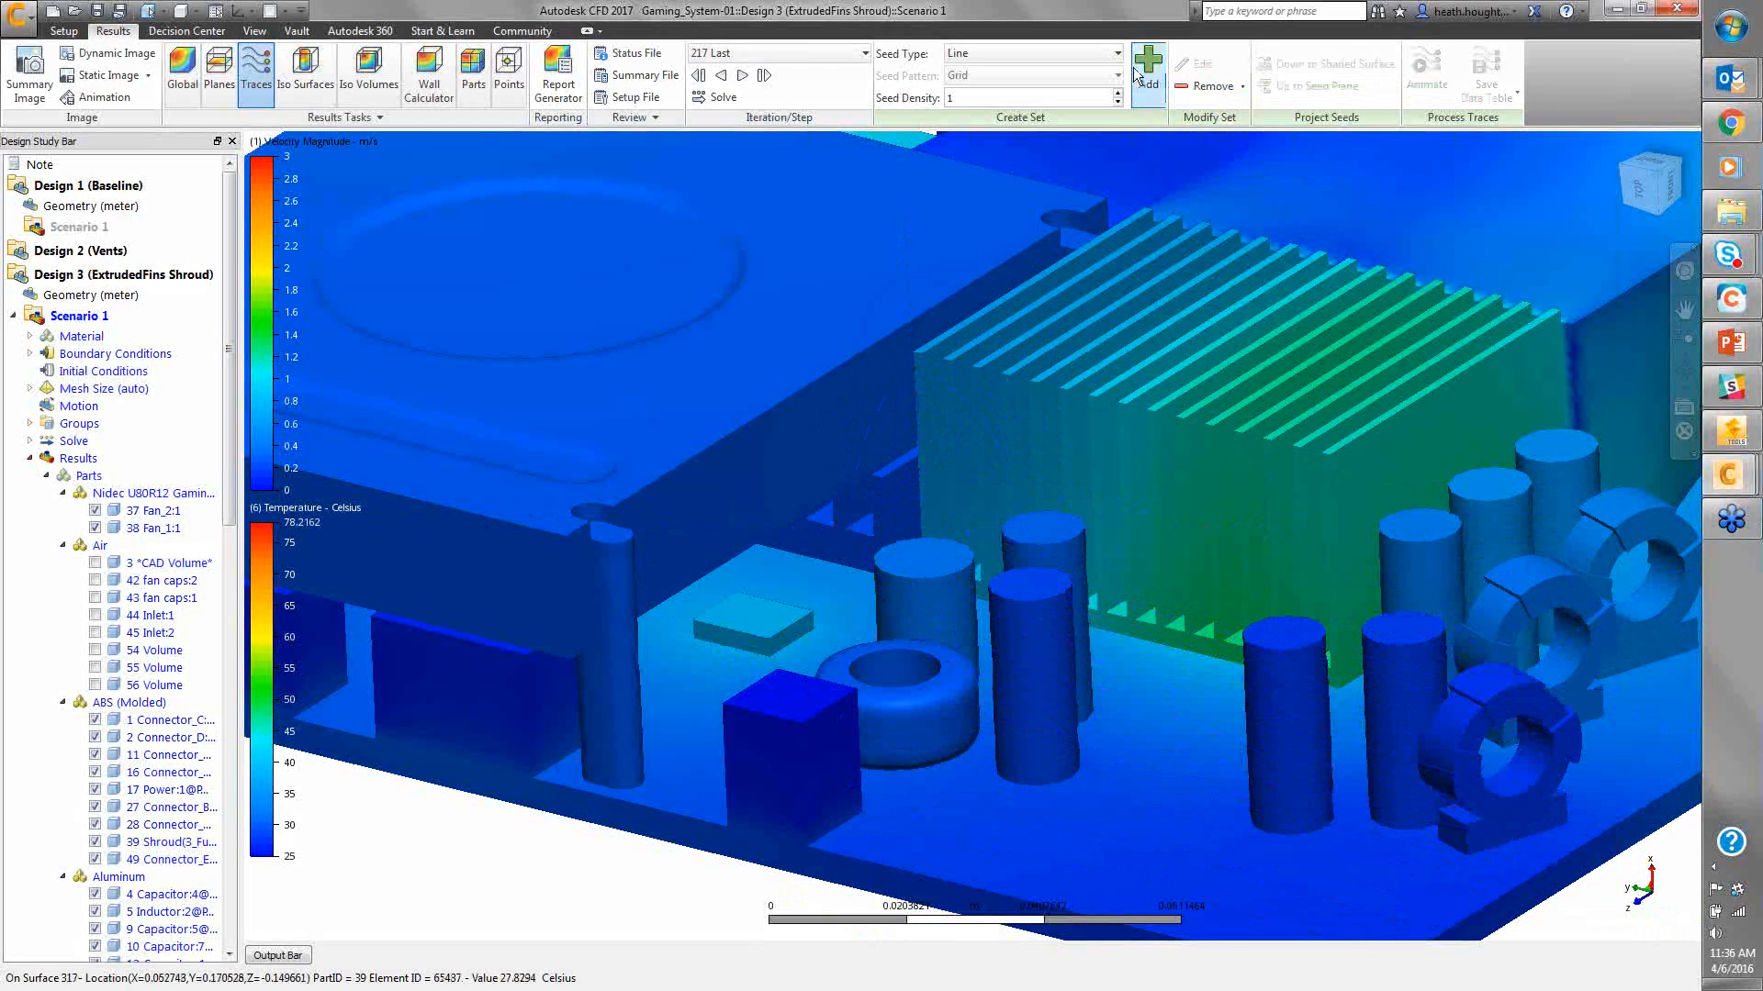
Show the 45 Inlet:2 and 44 Inlet:1 air volumes and change Inlet:2 from outline to shaded display
click(1118, 55)
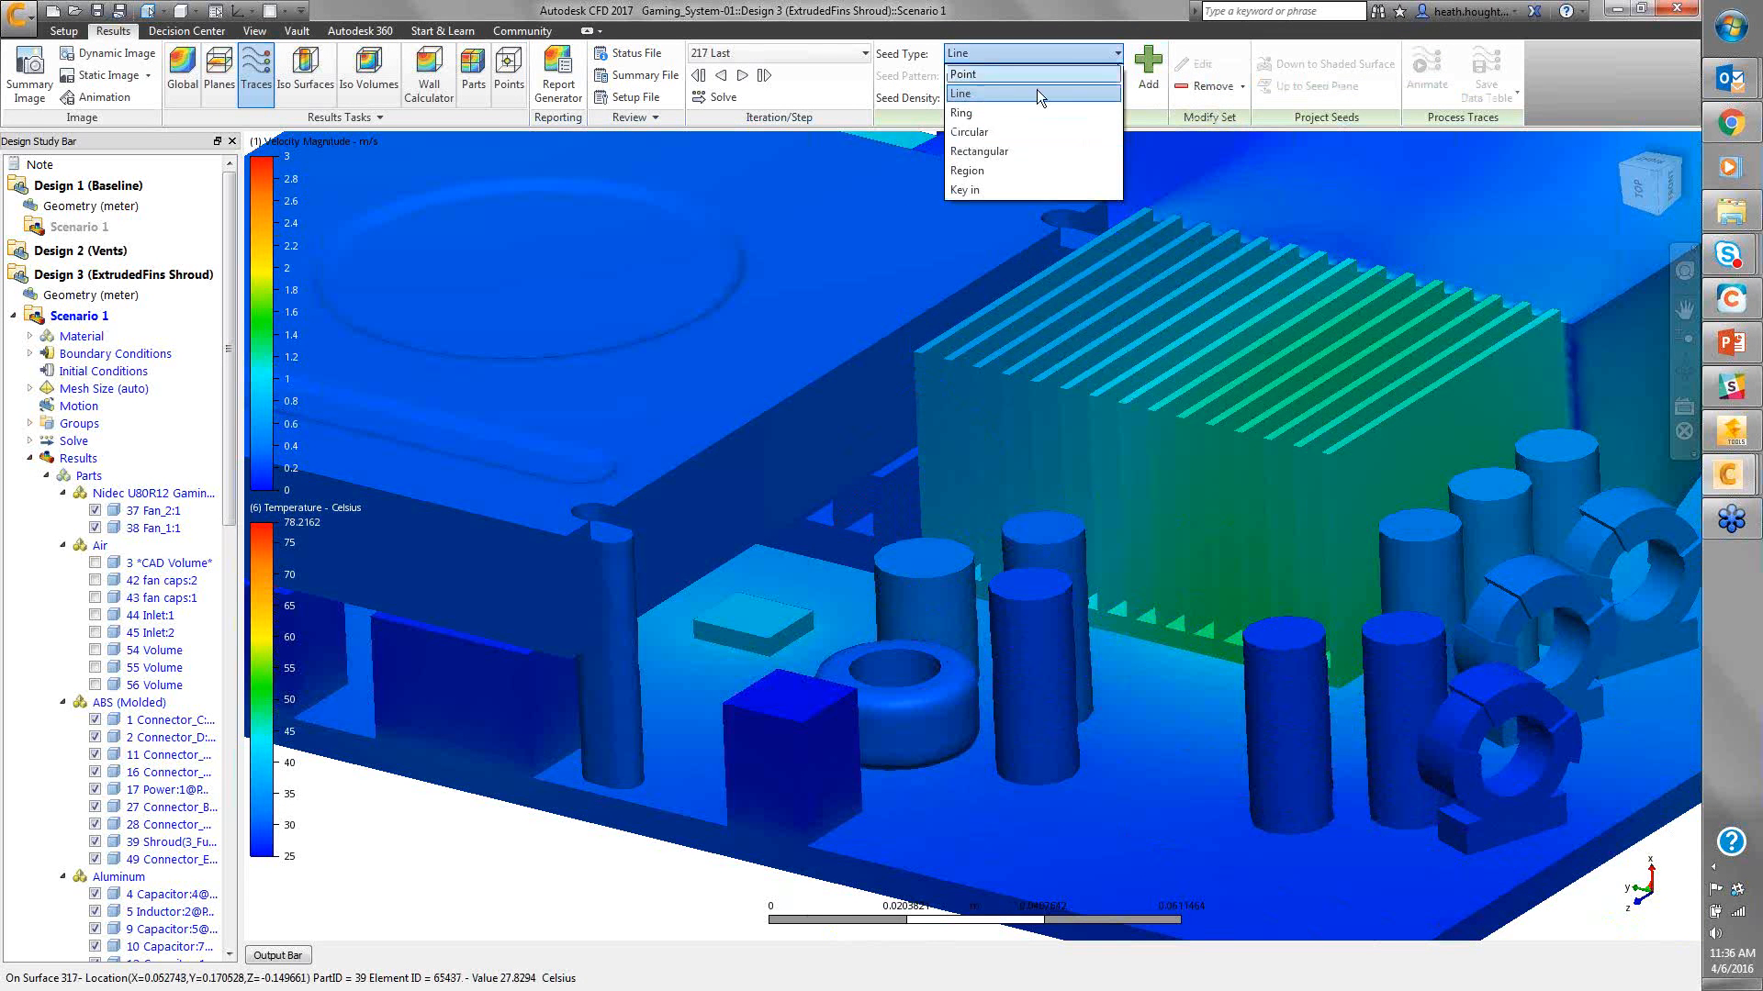
click(1000, 13)
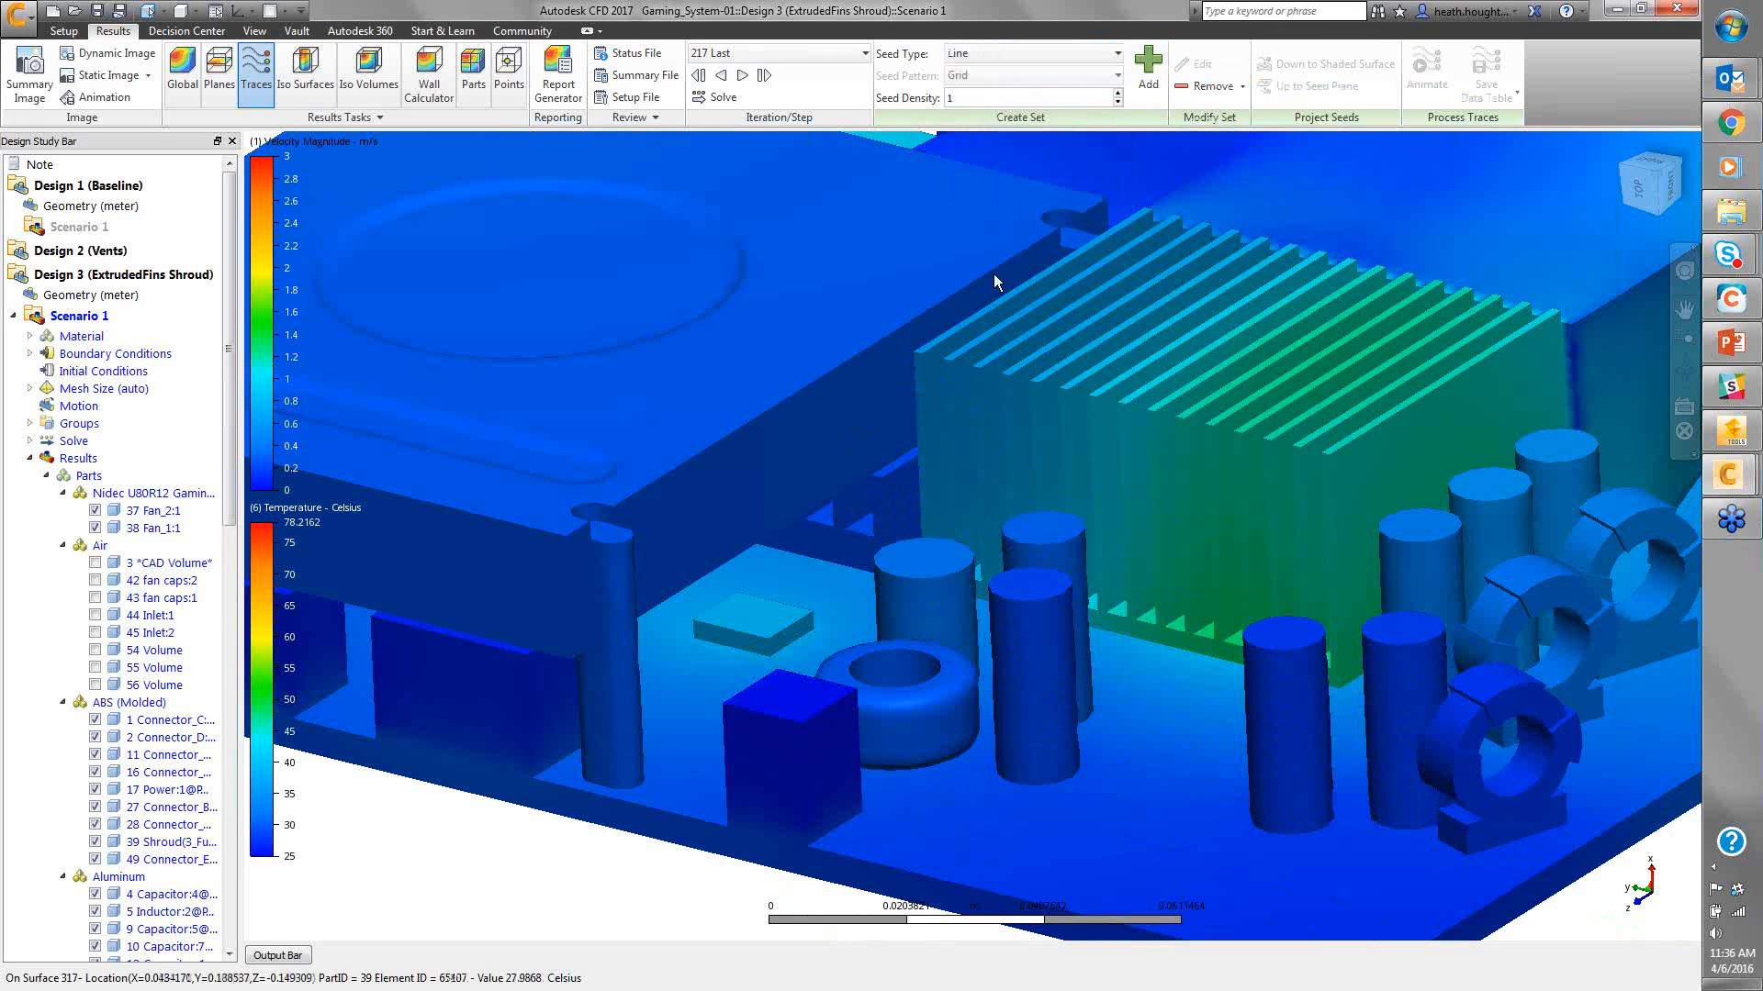
scroll(983, 404, down, 5)
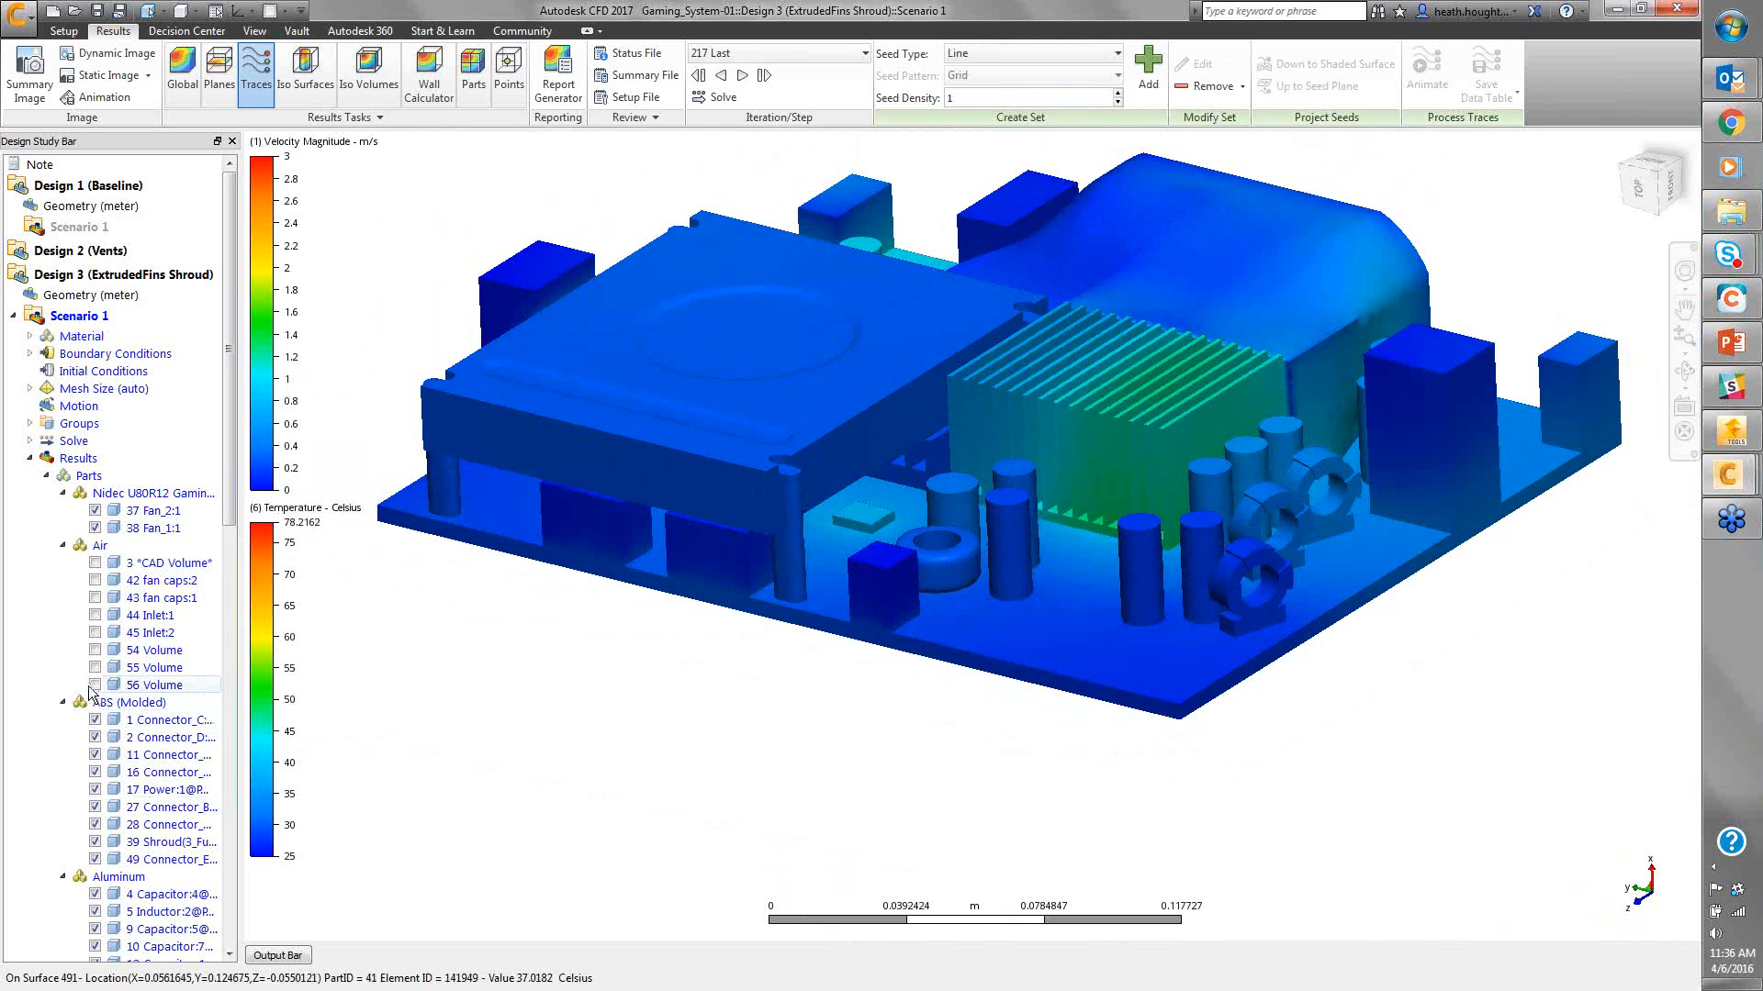
click(95, 632)
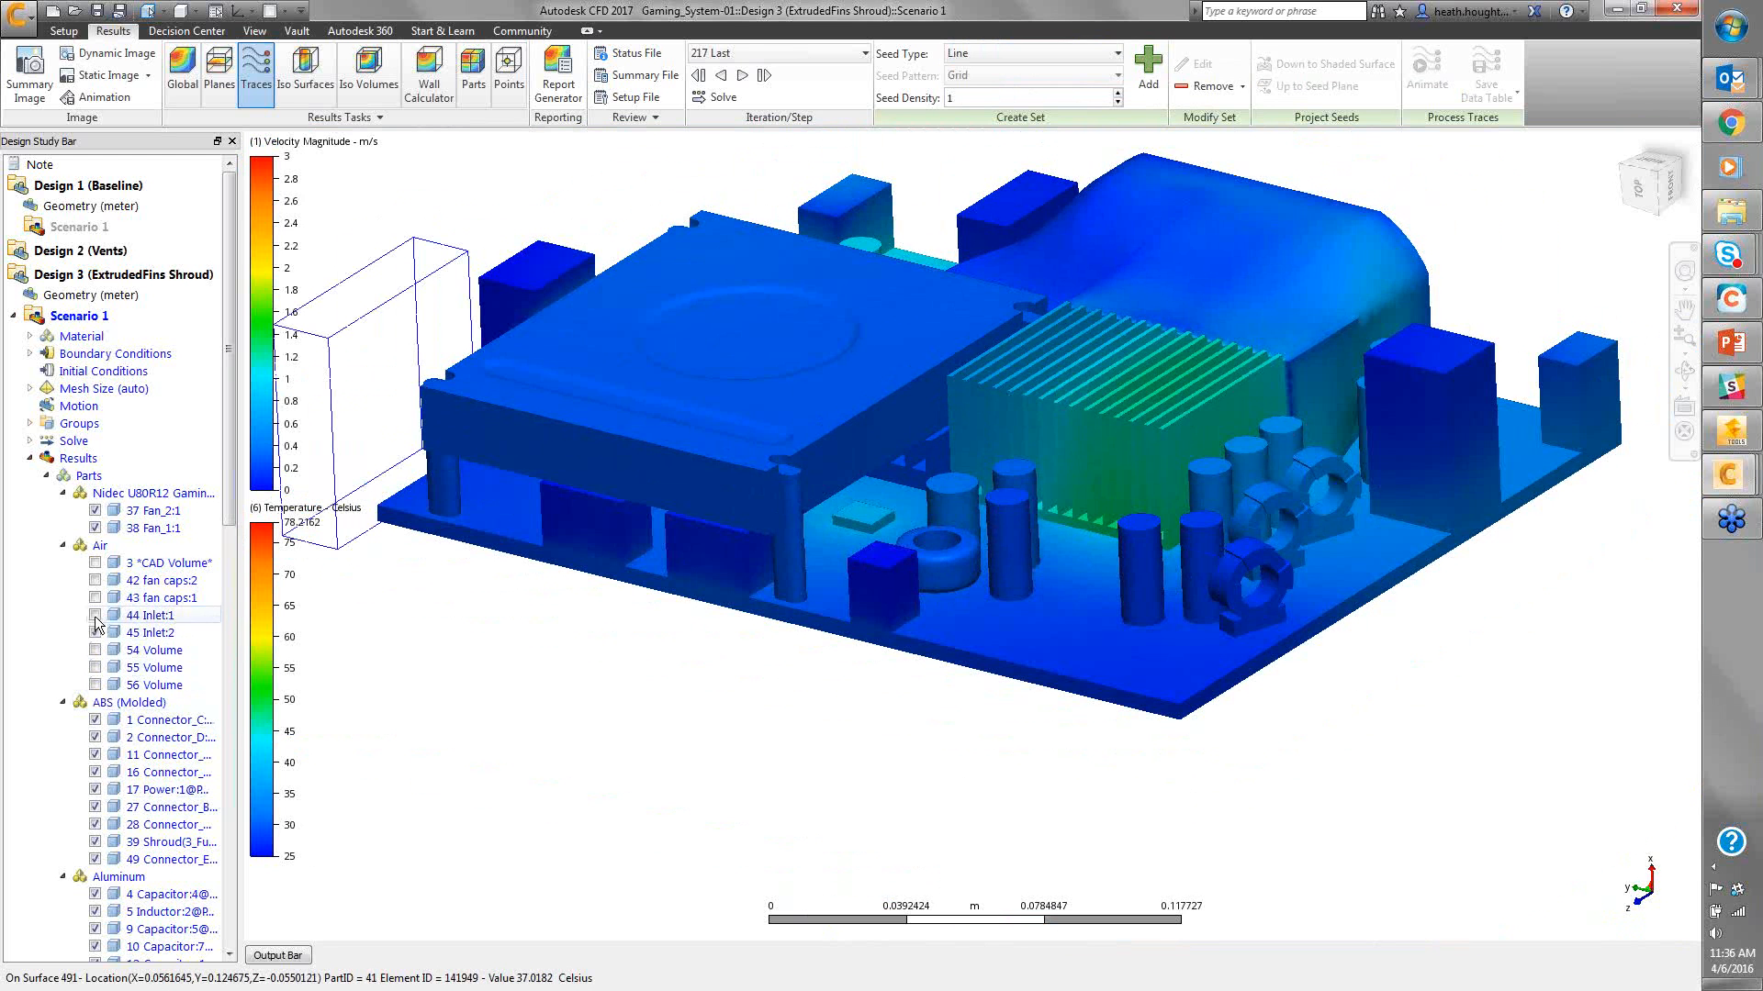
click(95, 615)
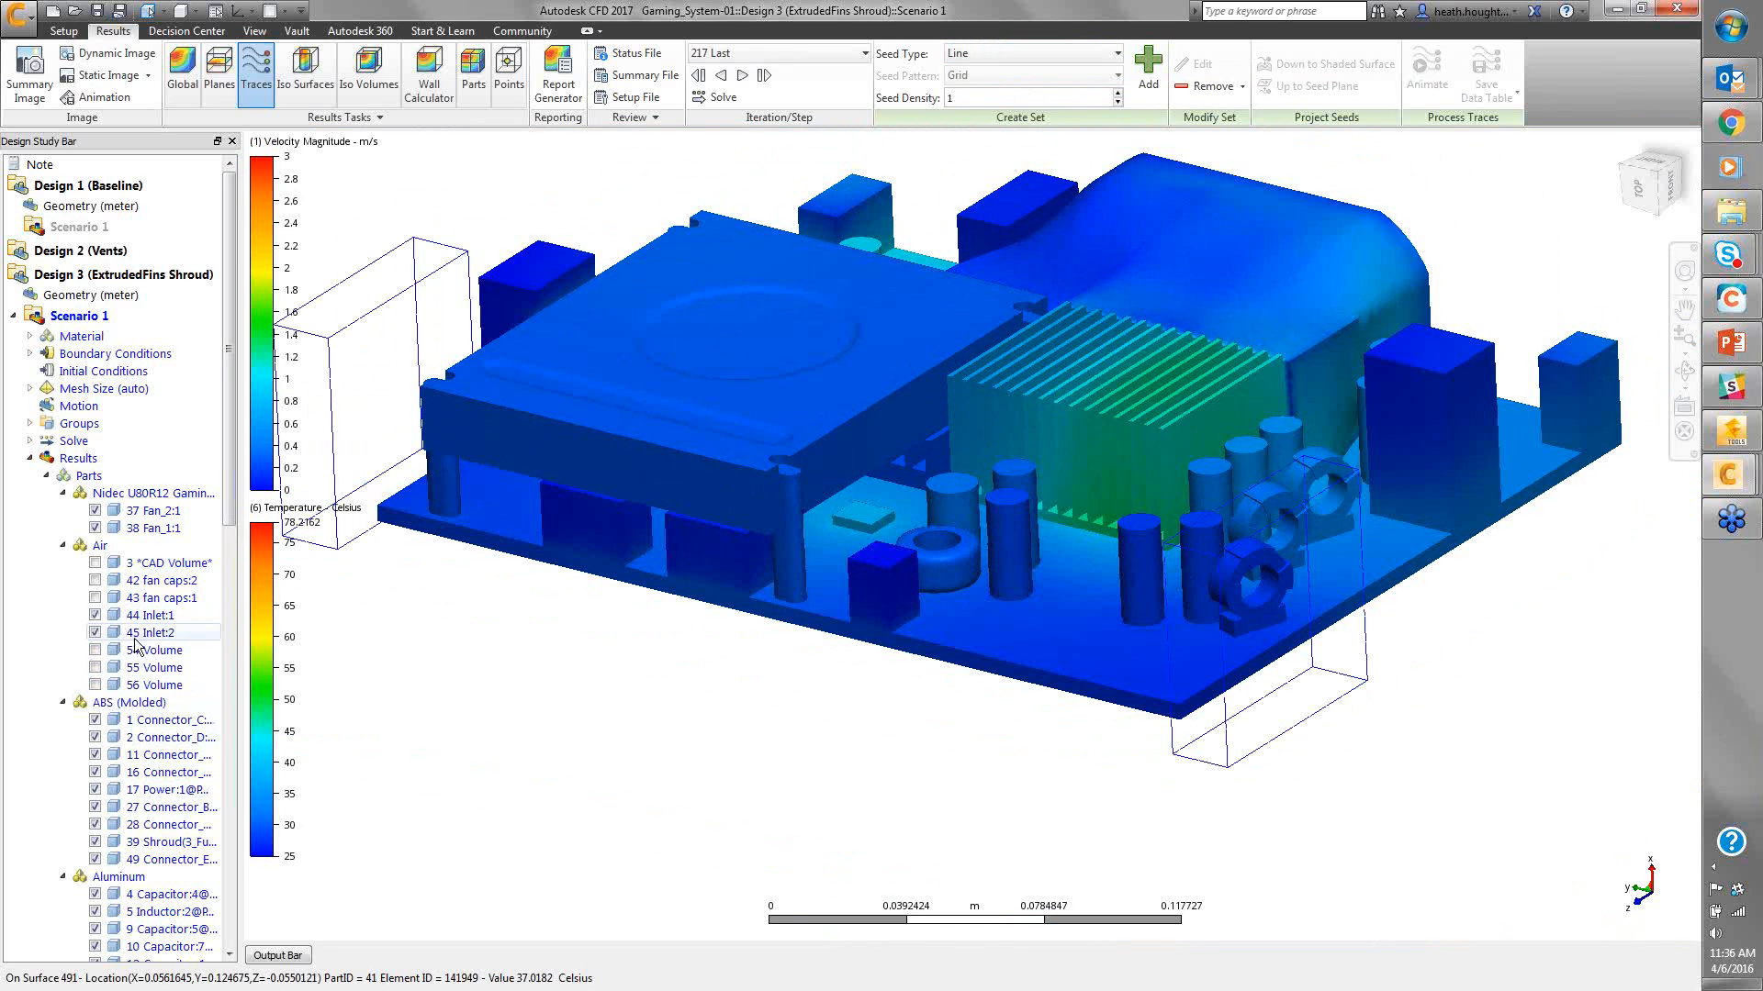
right_click(346, 319)
click(375, 382)
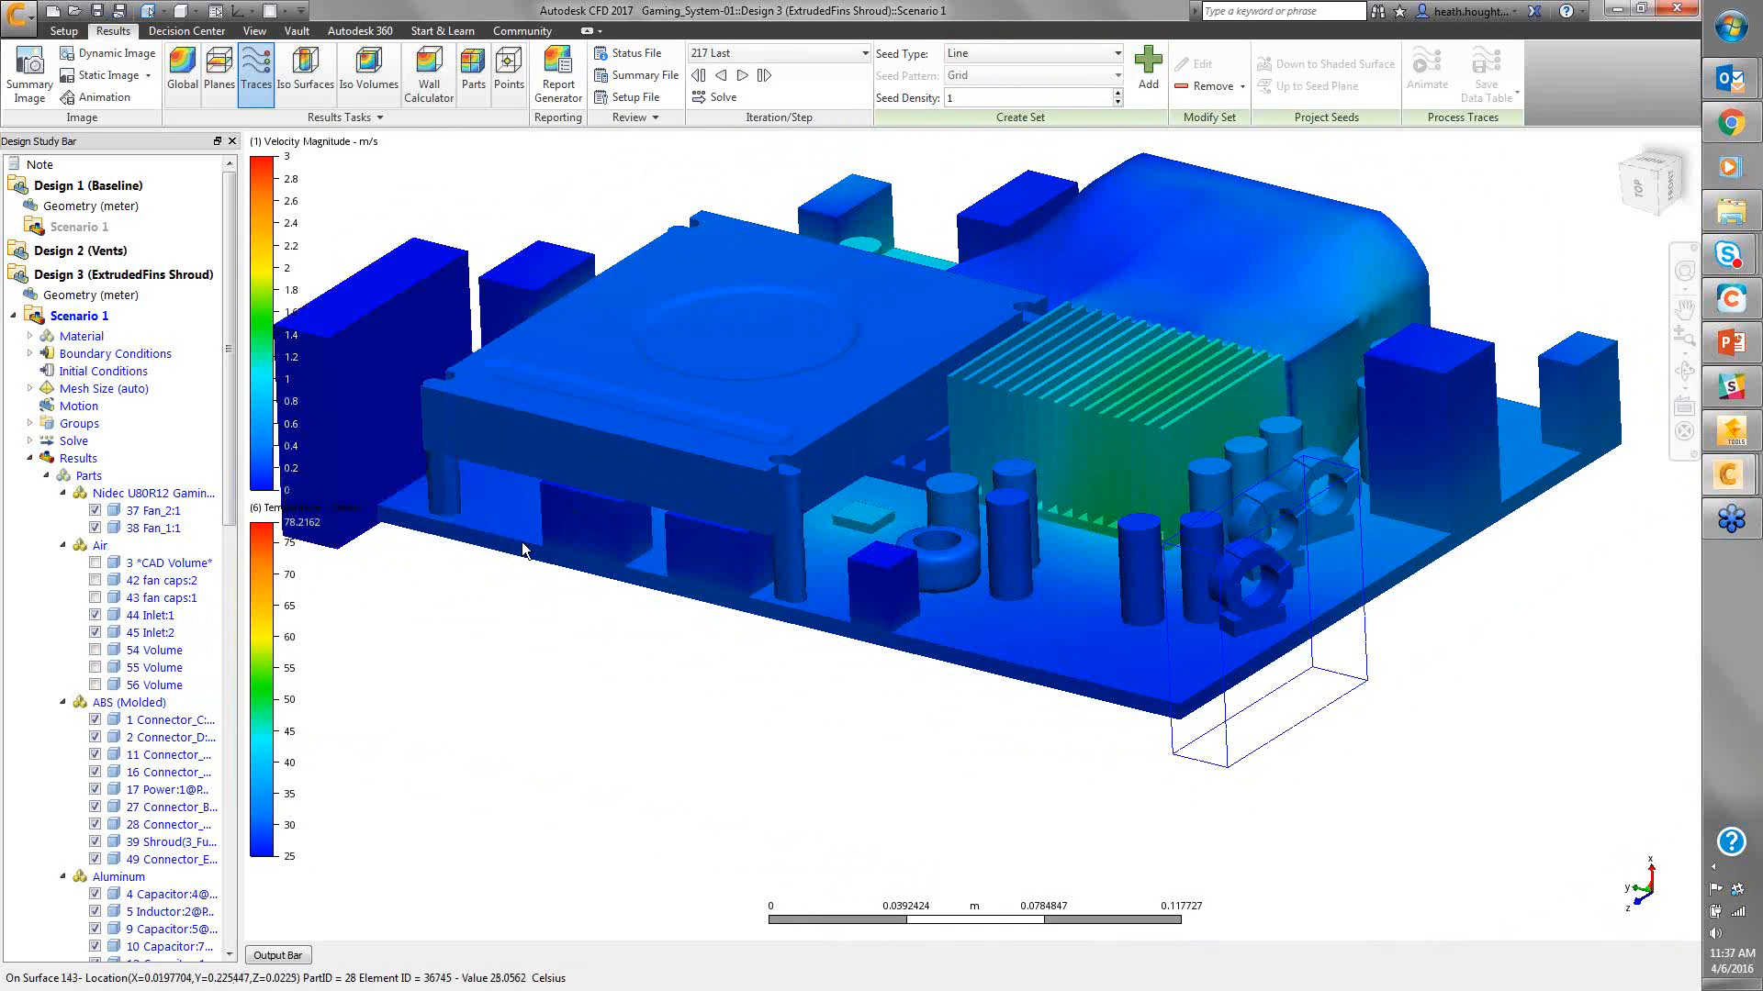
Add a trace set with Rectangular seeds in a Grid pattern at seed density 1, covering the outer face of Inlet:2
shift+middle_drag(516, 537, 769, 428)
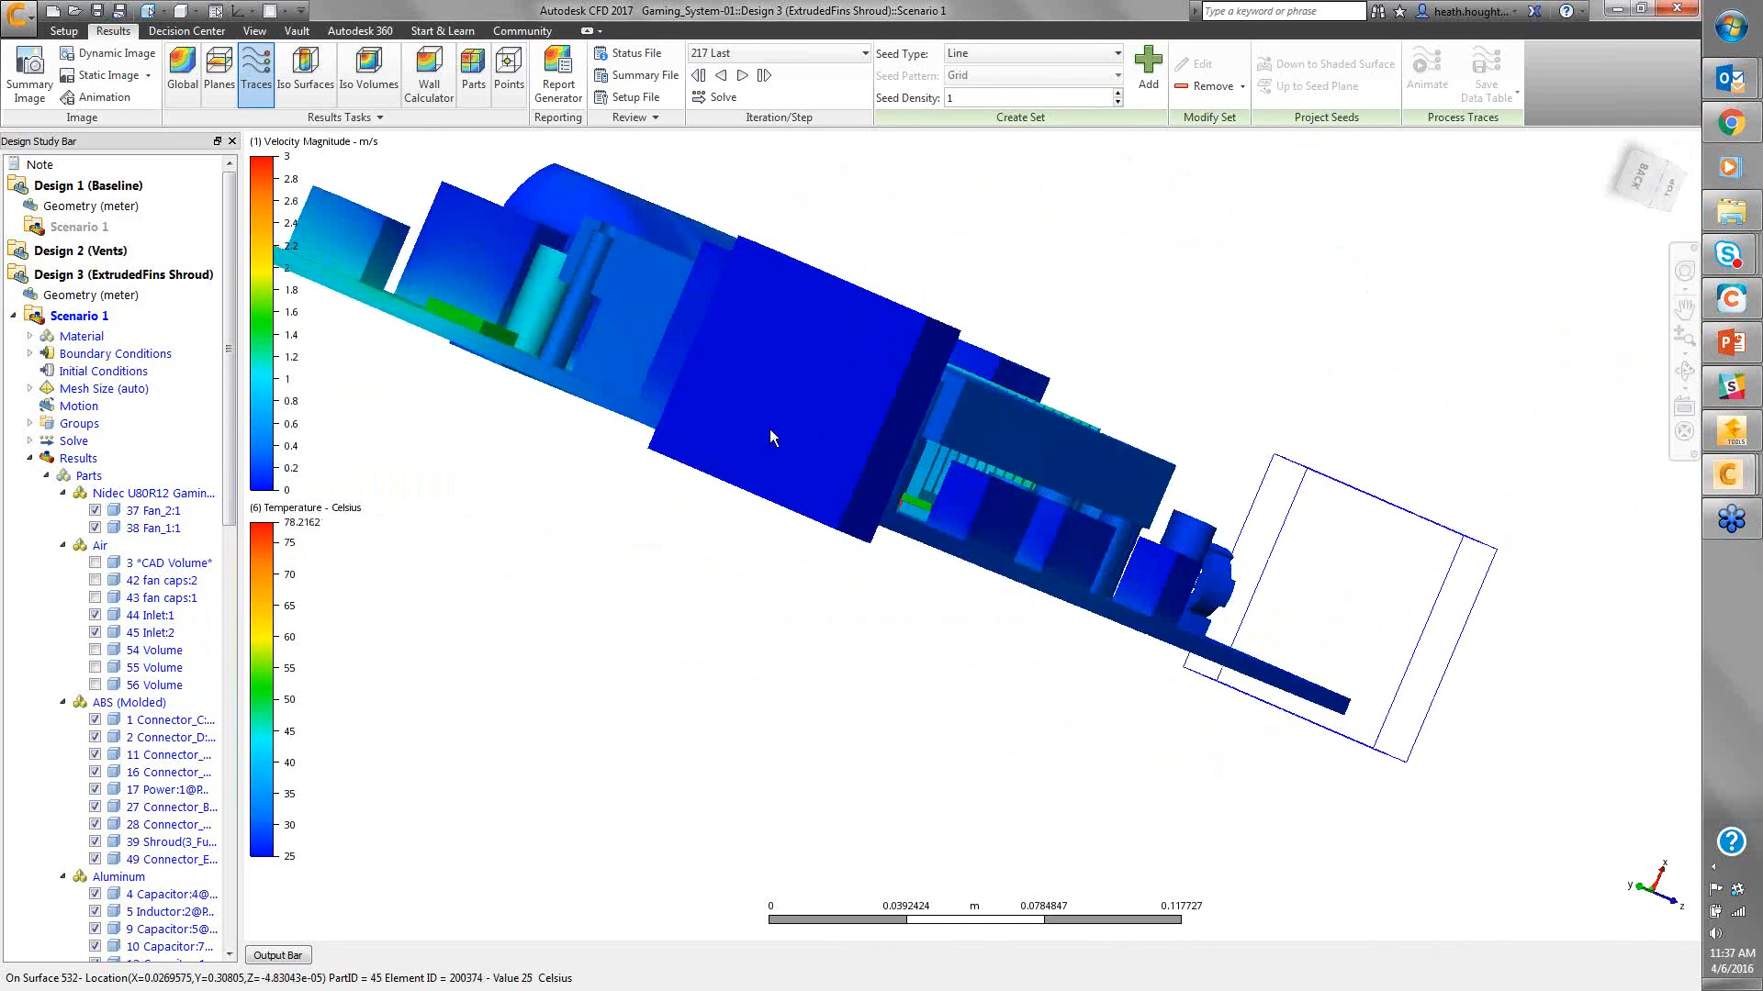
shift+middle_drag(748, 358, 803, 376)
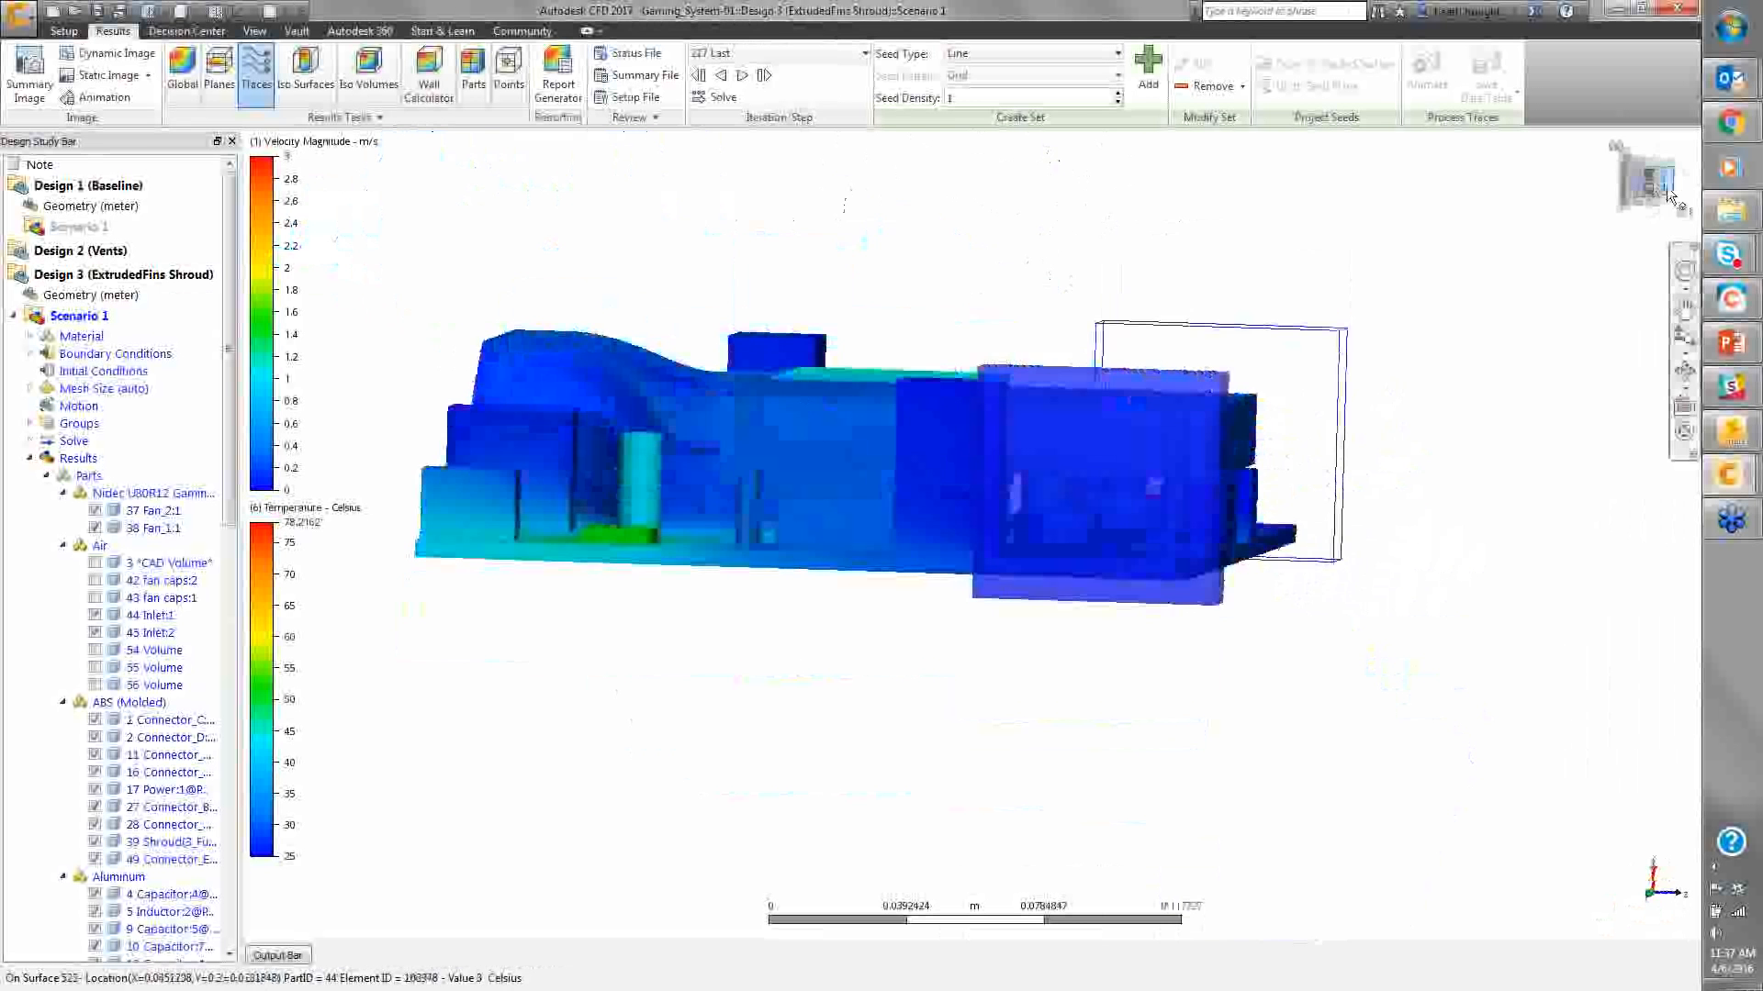
click(1665, 187)
scroll(1099, 505, up, 5)
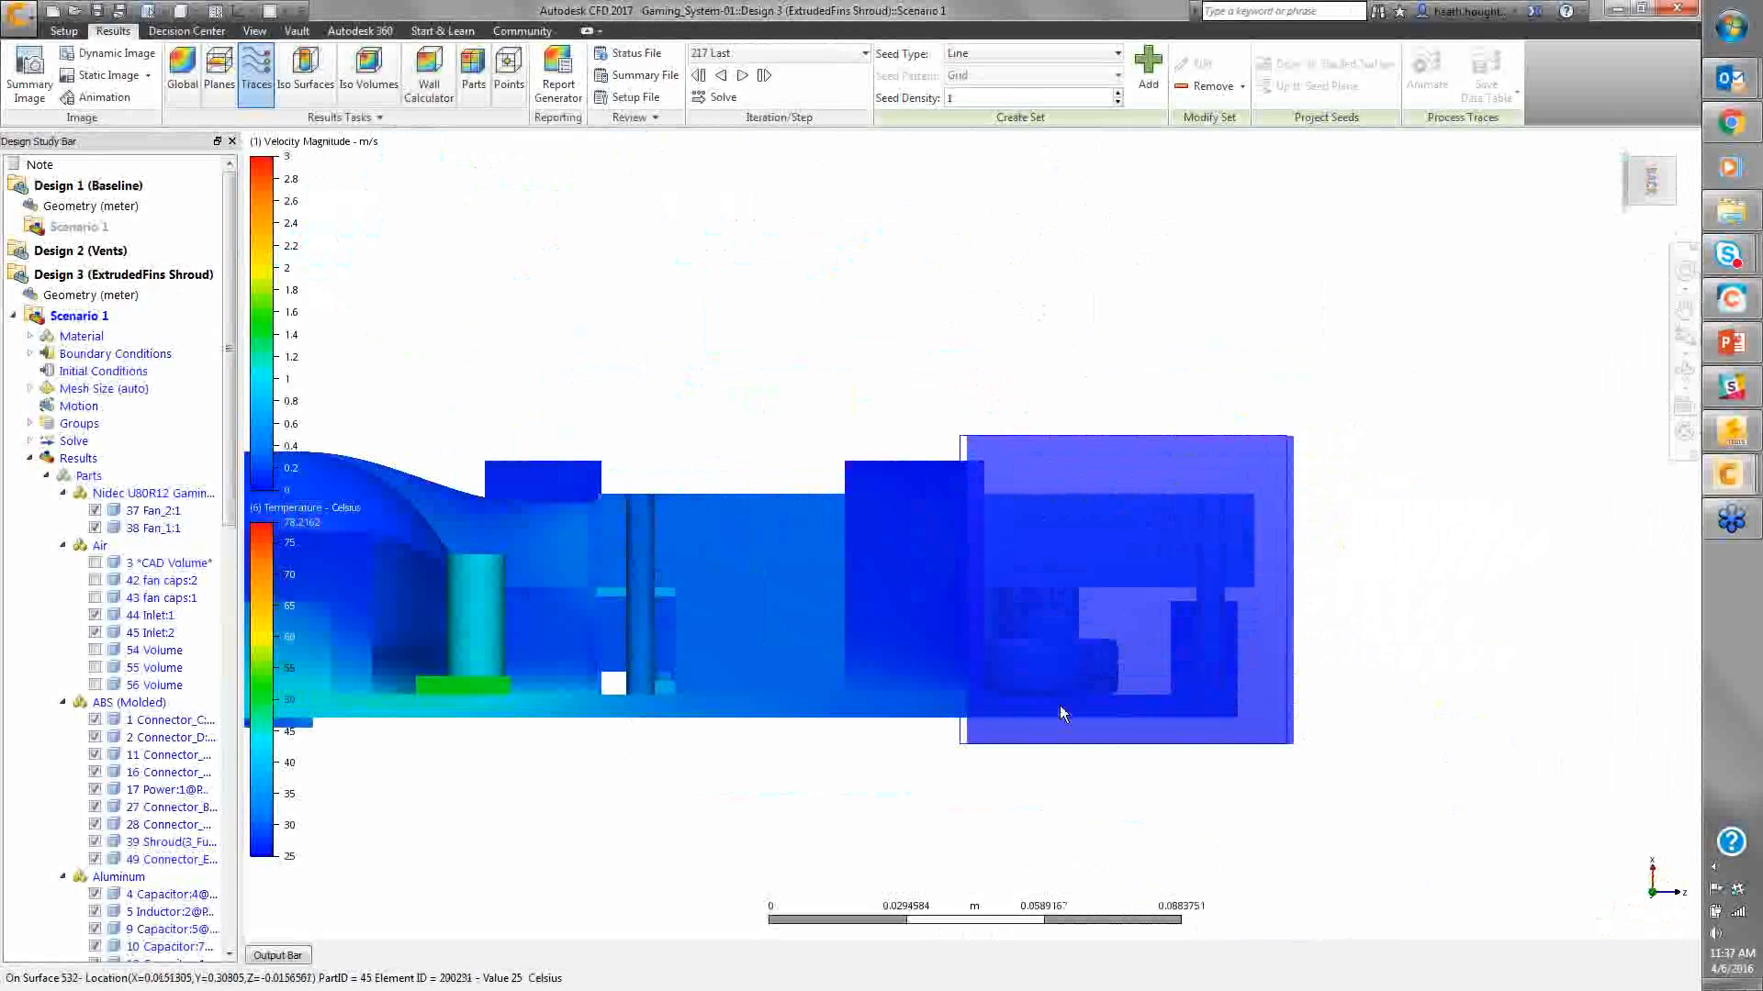
click(1118, 52)
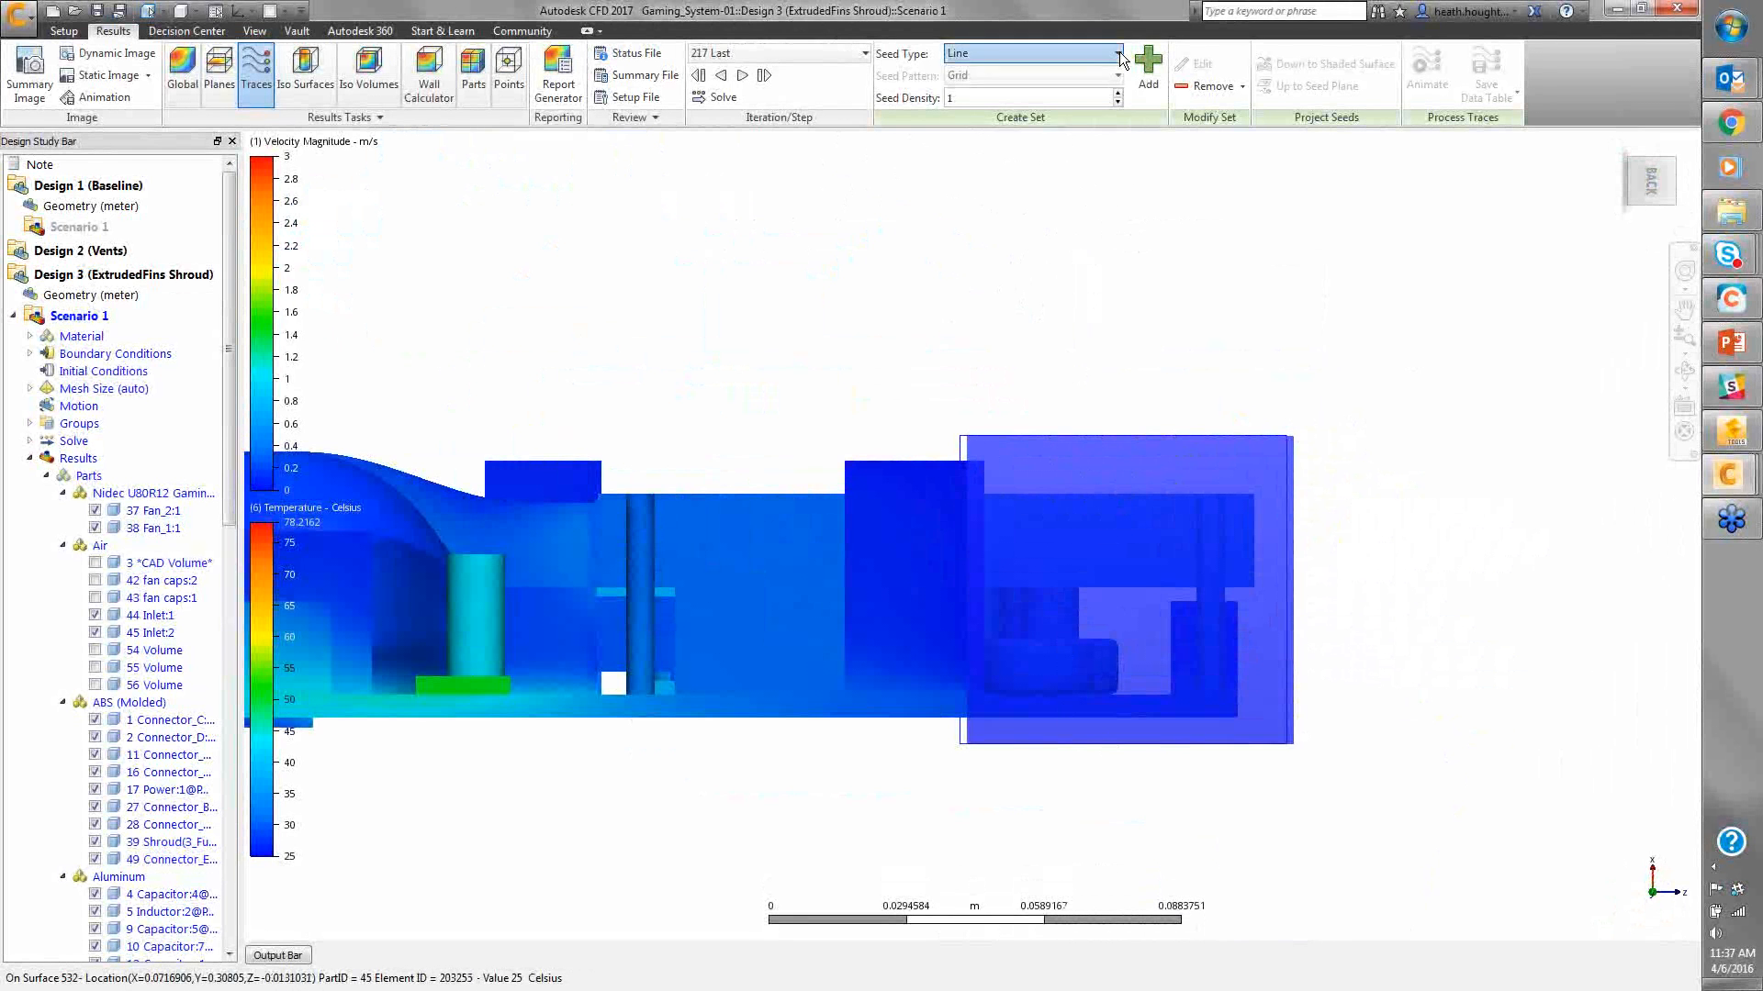
click(1028, 158)
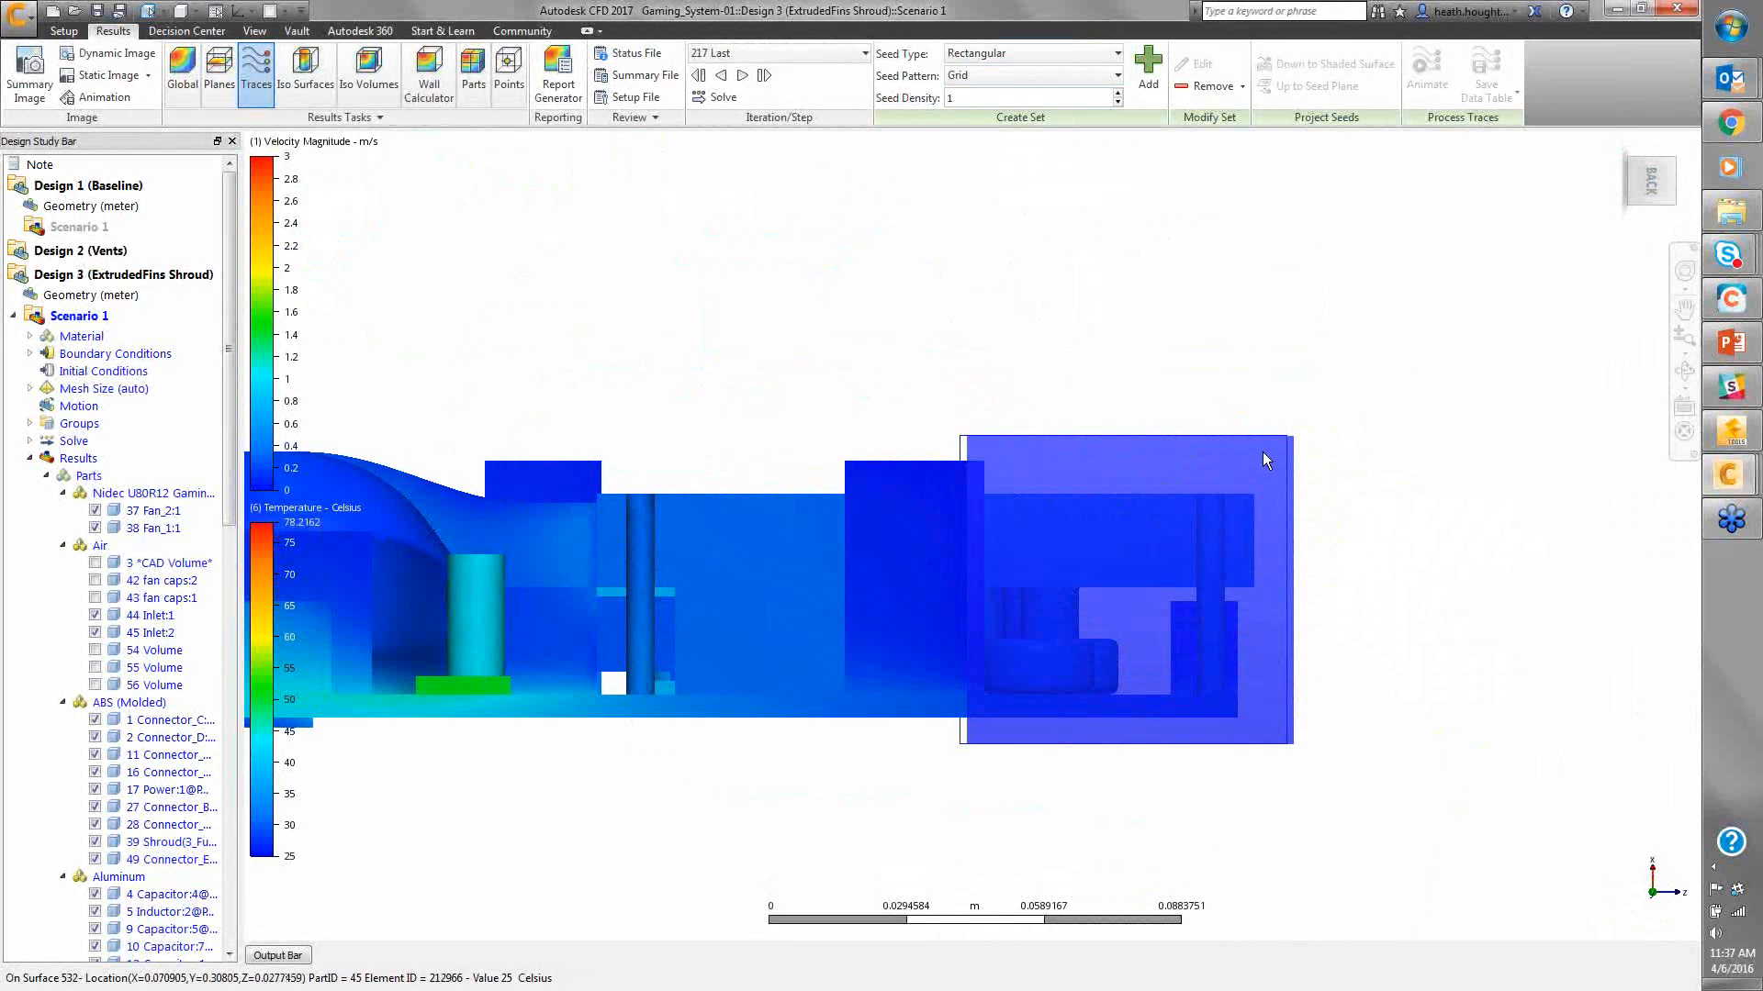
click(1145, 69)
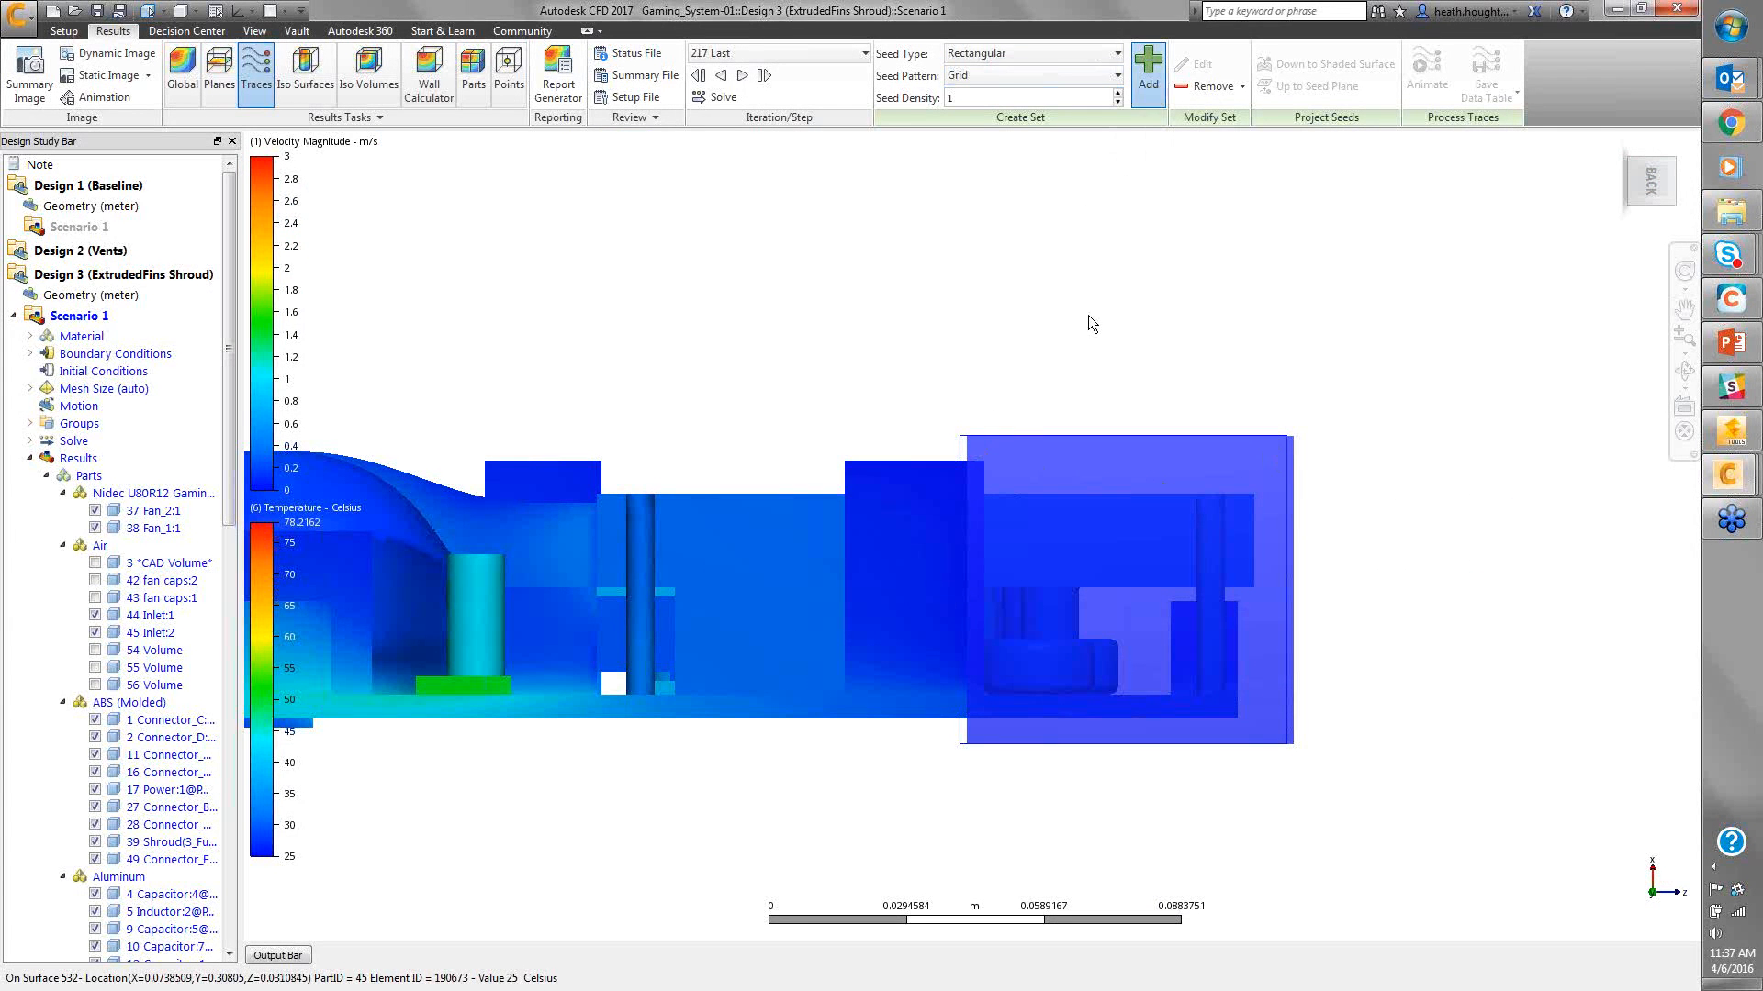
click(989, 74)
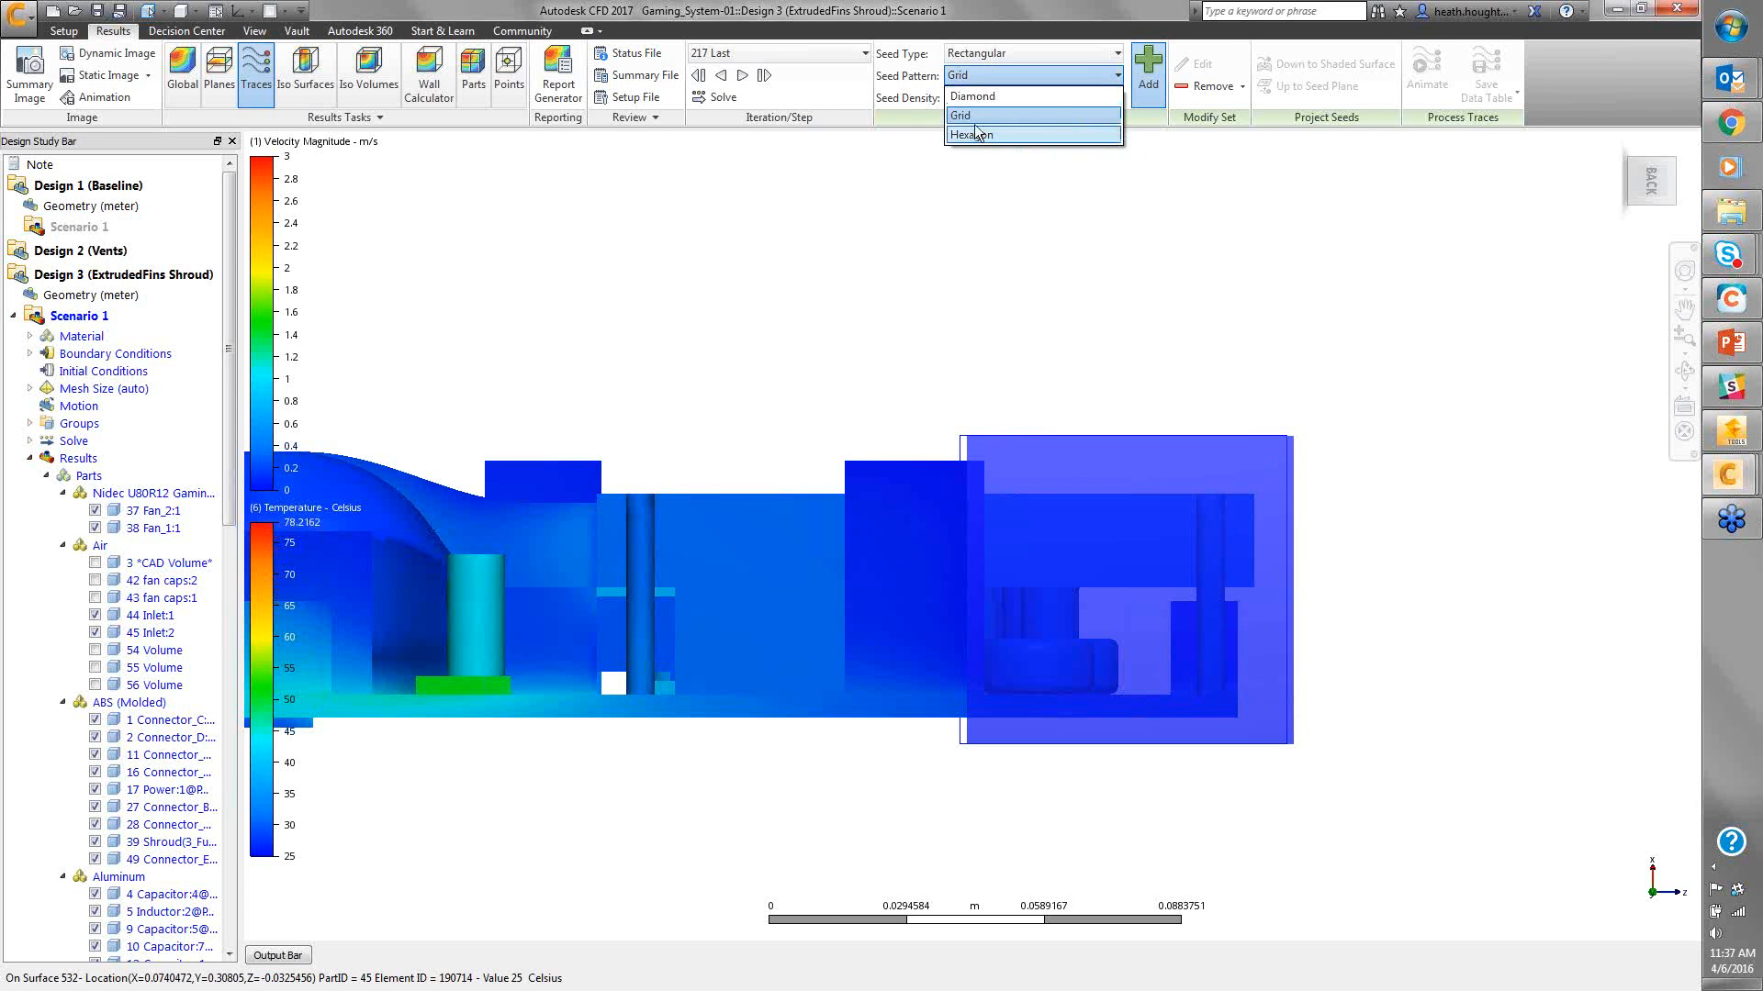
click(980, 74)
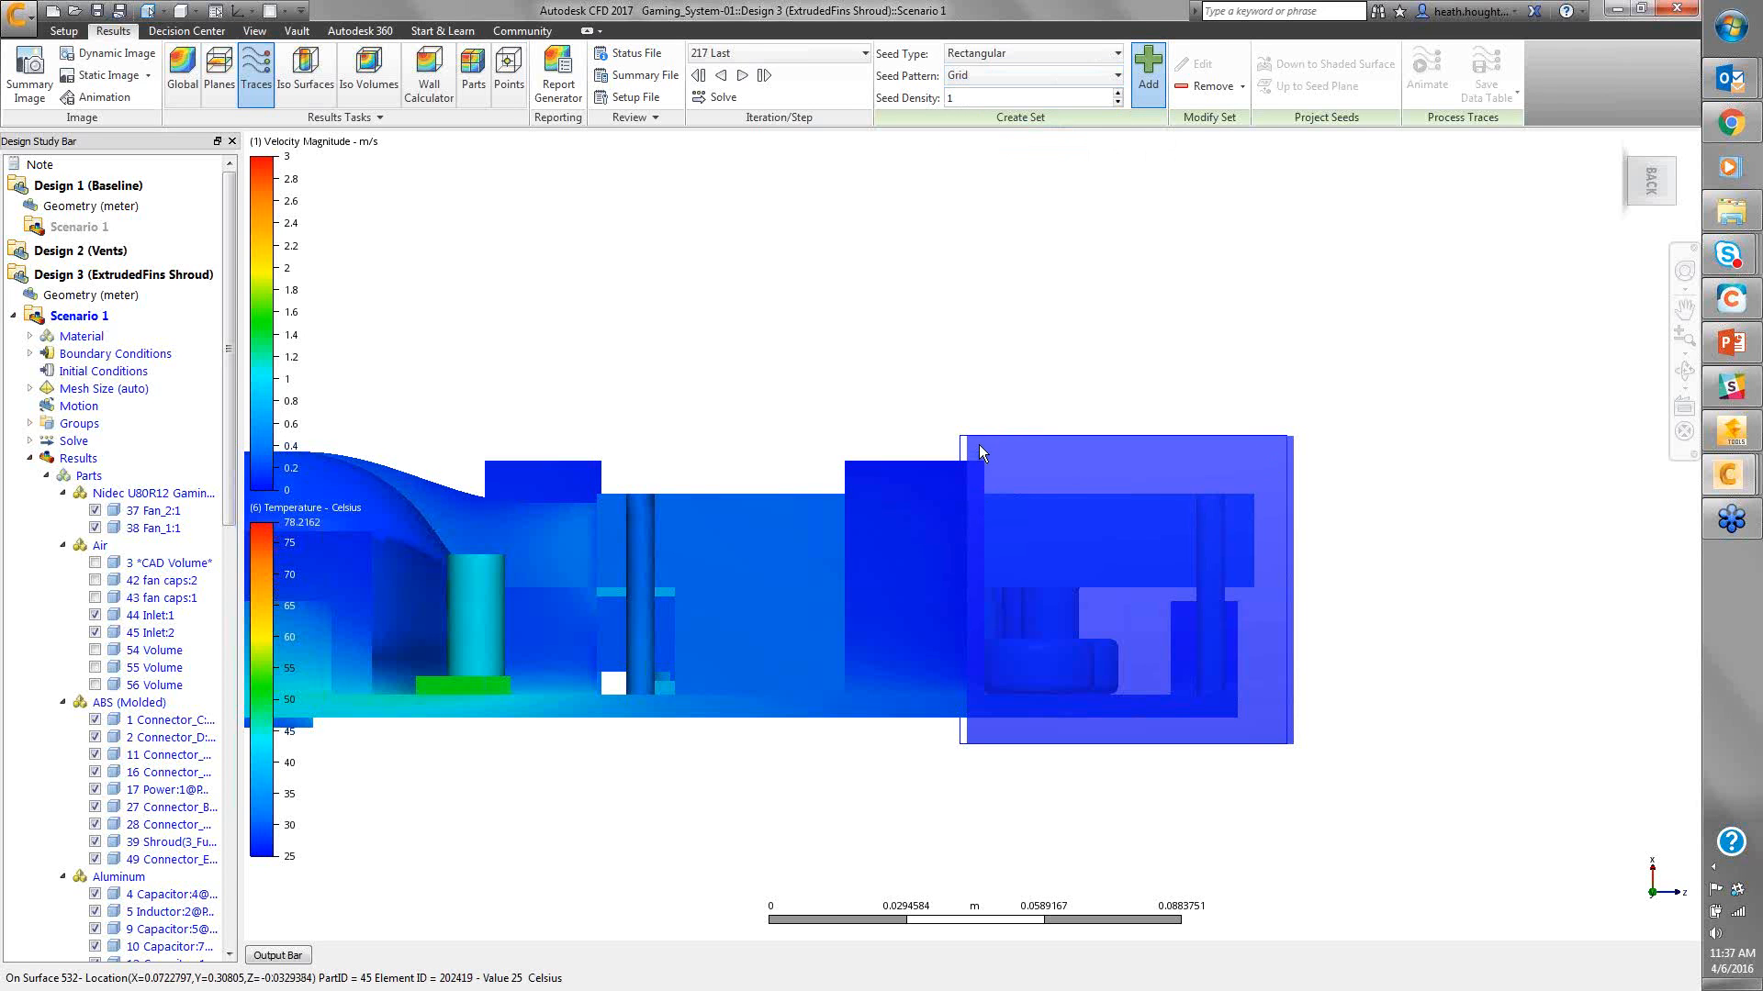
mouse_move(979, 446)
mouse_down()
mouse_move(1149, 482)
mouse_move(1274, 449)
mouse_move(1255, 668)
mouse_move(1280, 728)
mouse_up()
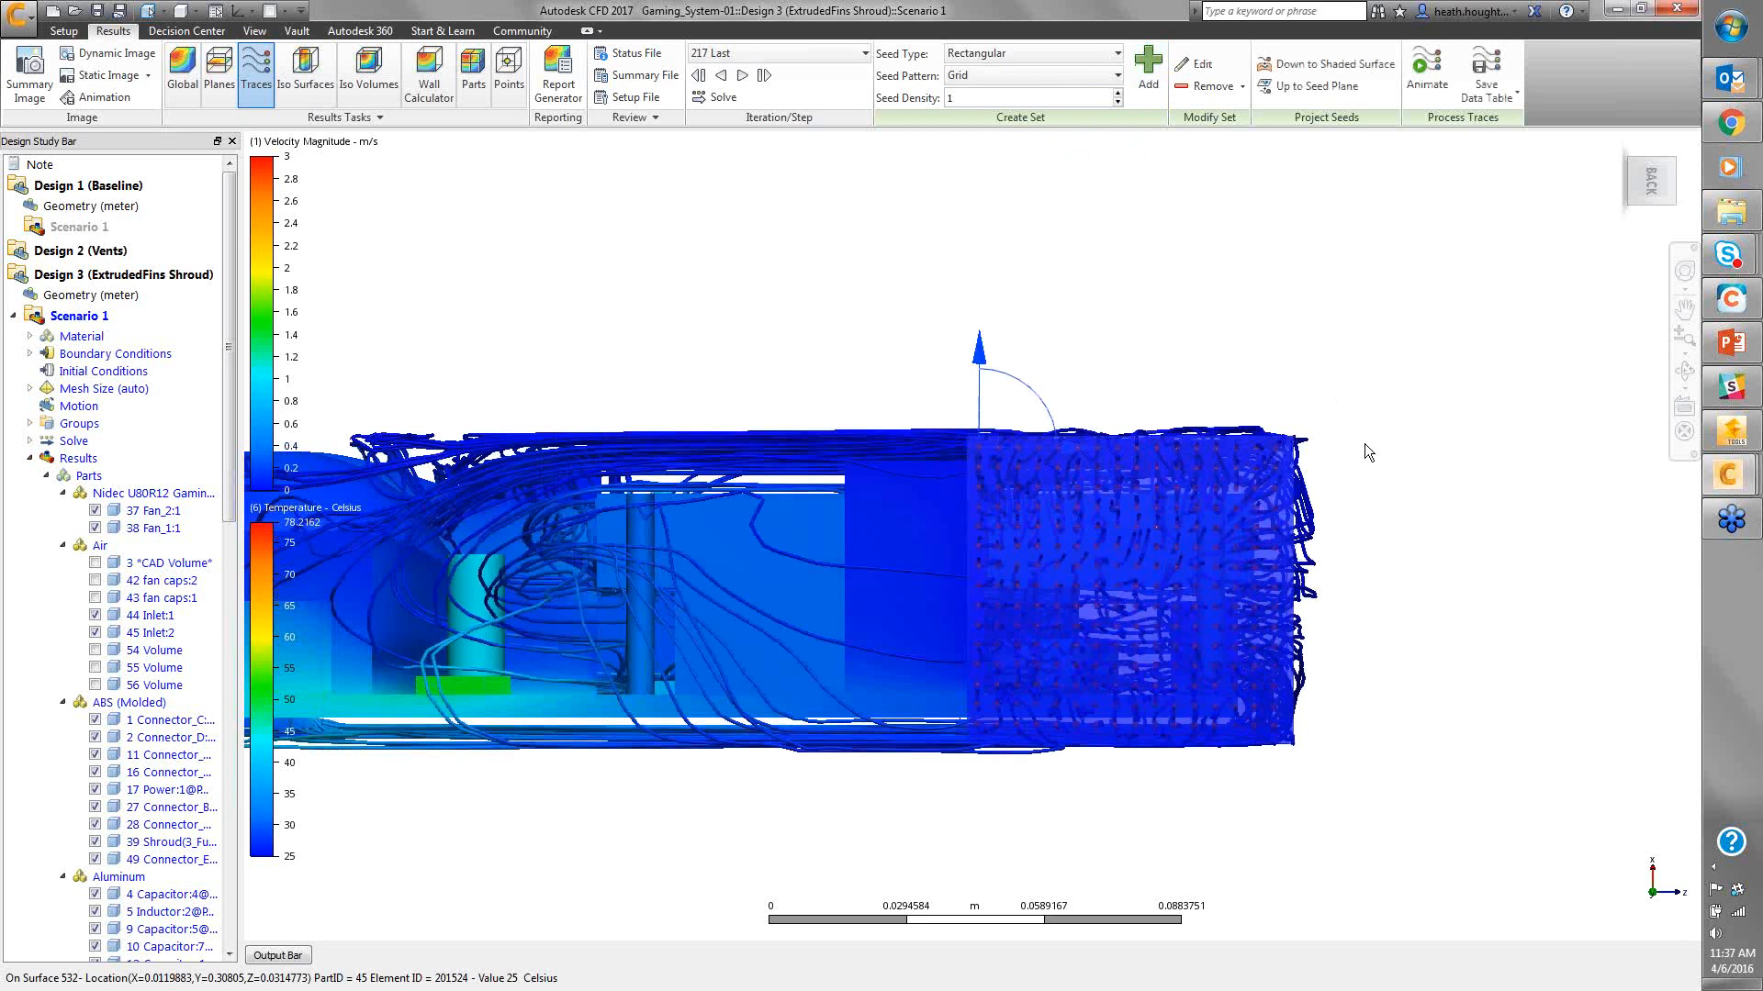
Remove the rectangular trace set and start a new rectangular seed grid on the outer face of Inlet:2
shift+middle_drag(1303, 467, 1263, 505)
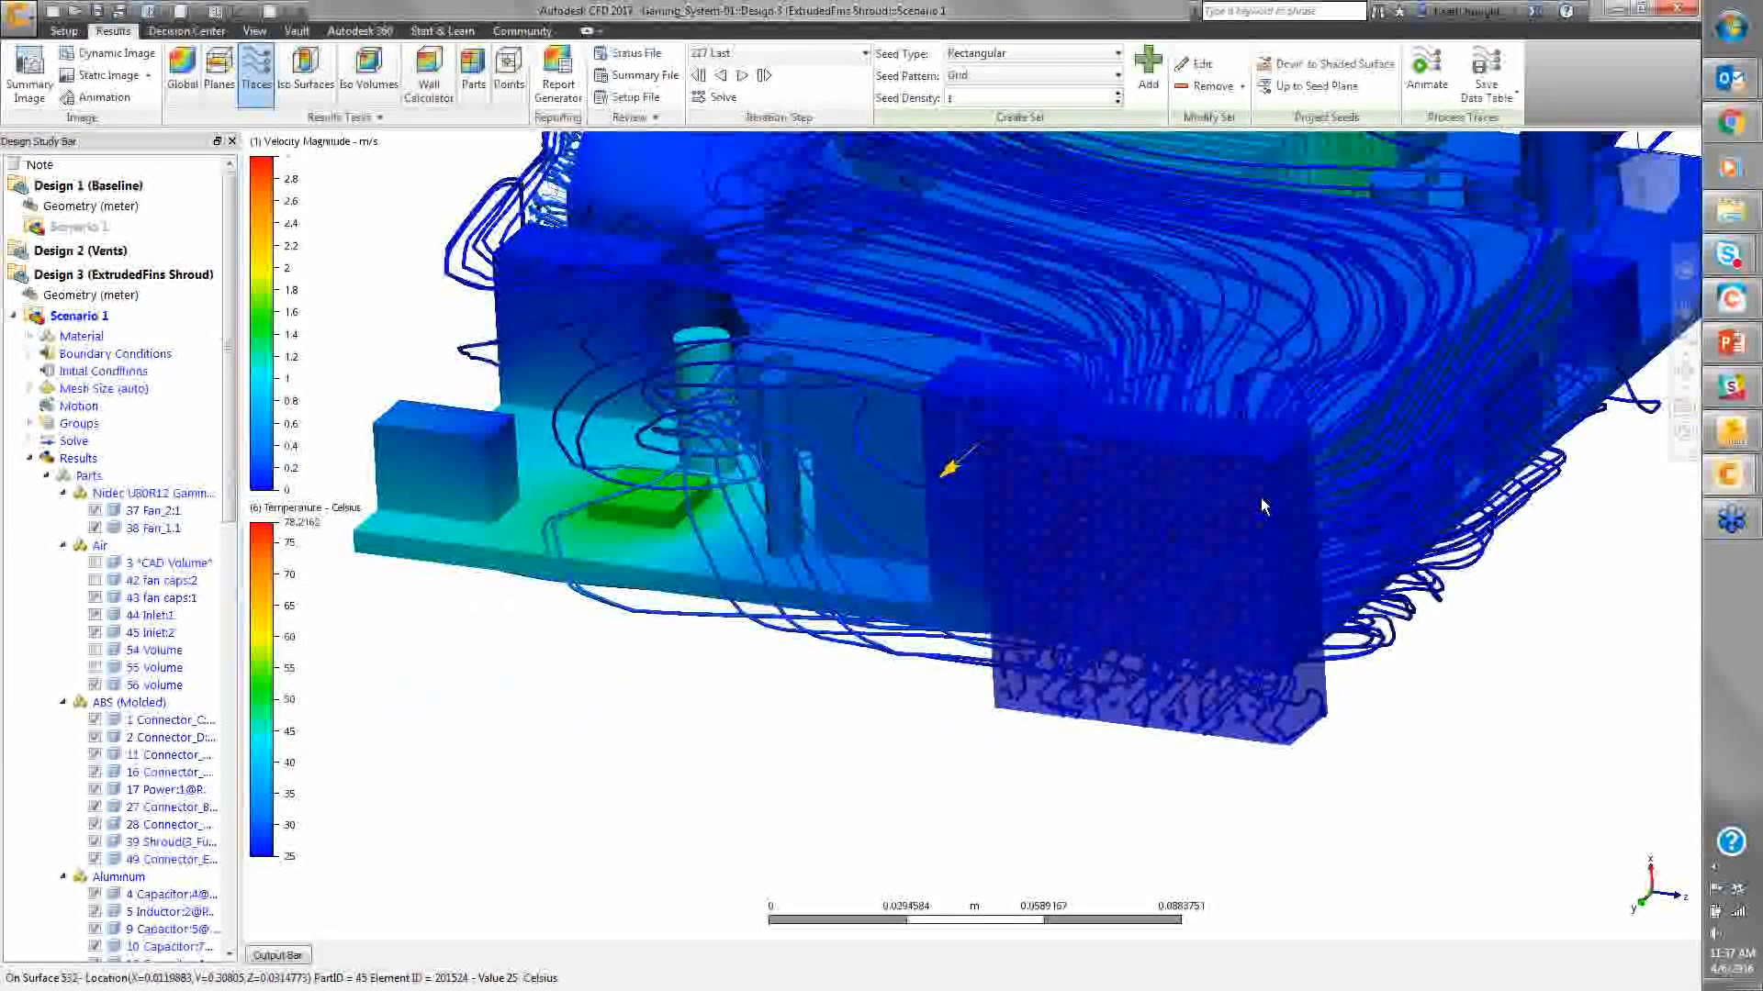
click(1210, 87)
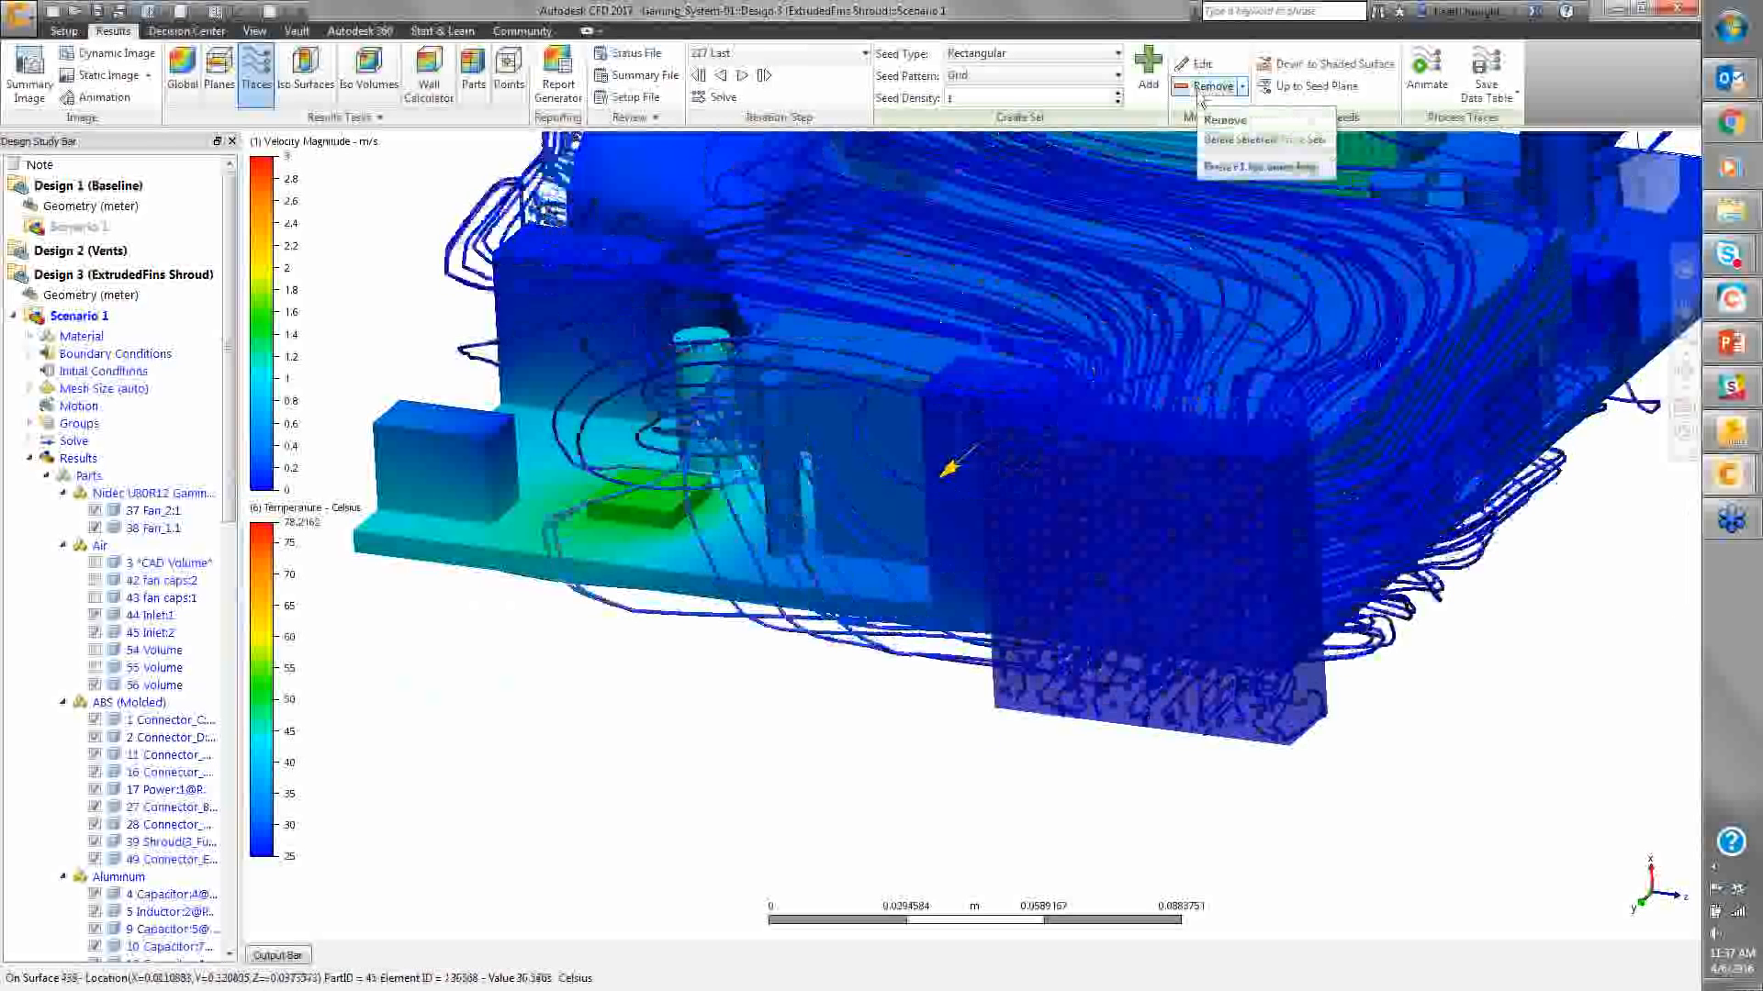
click(1257, 166)
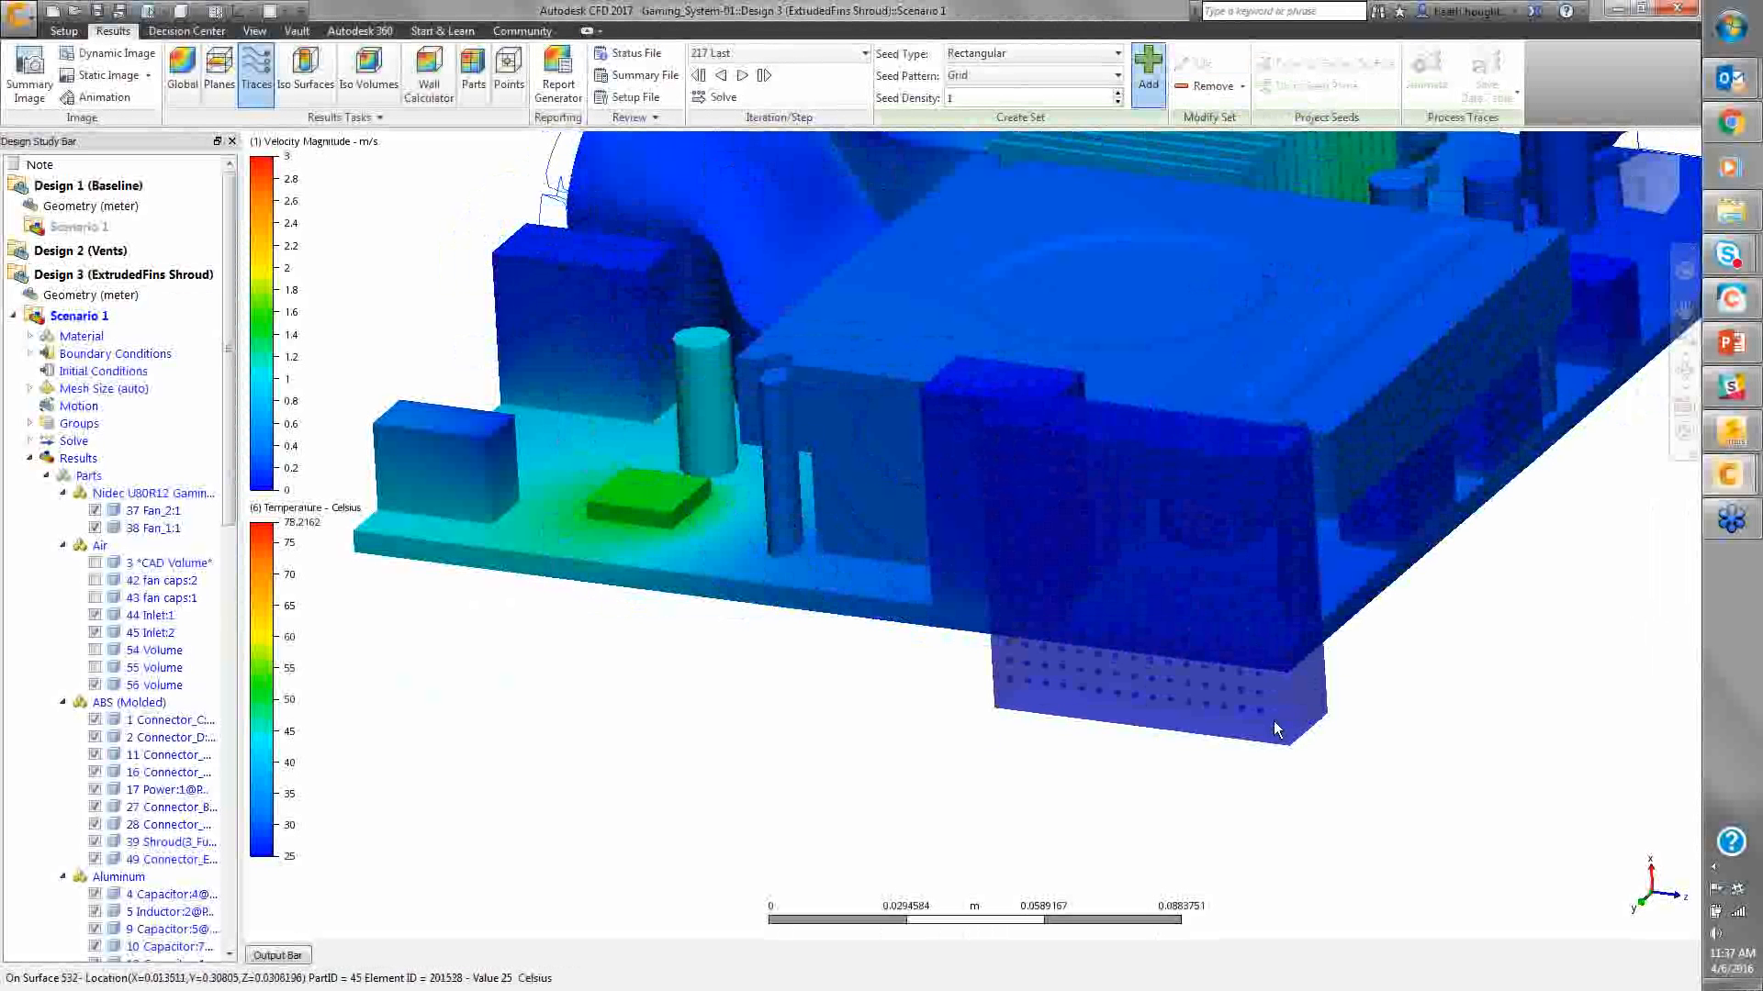
mouse_move(1274, 721)
shift+middle_down()
mouse_move(1322, 725)
mouse_move(1273, 732)
shift+middle_up()
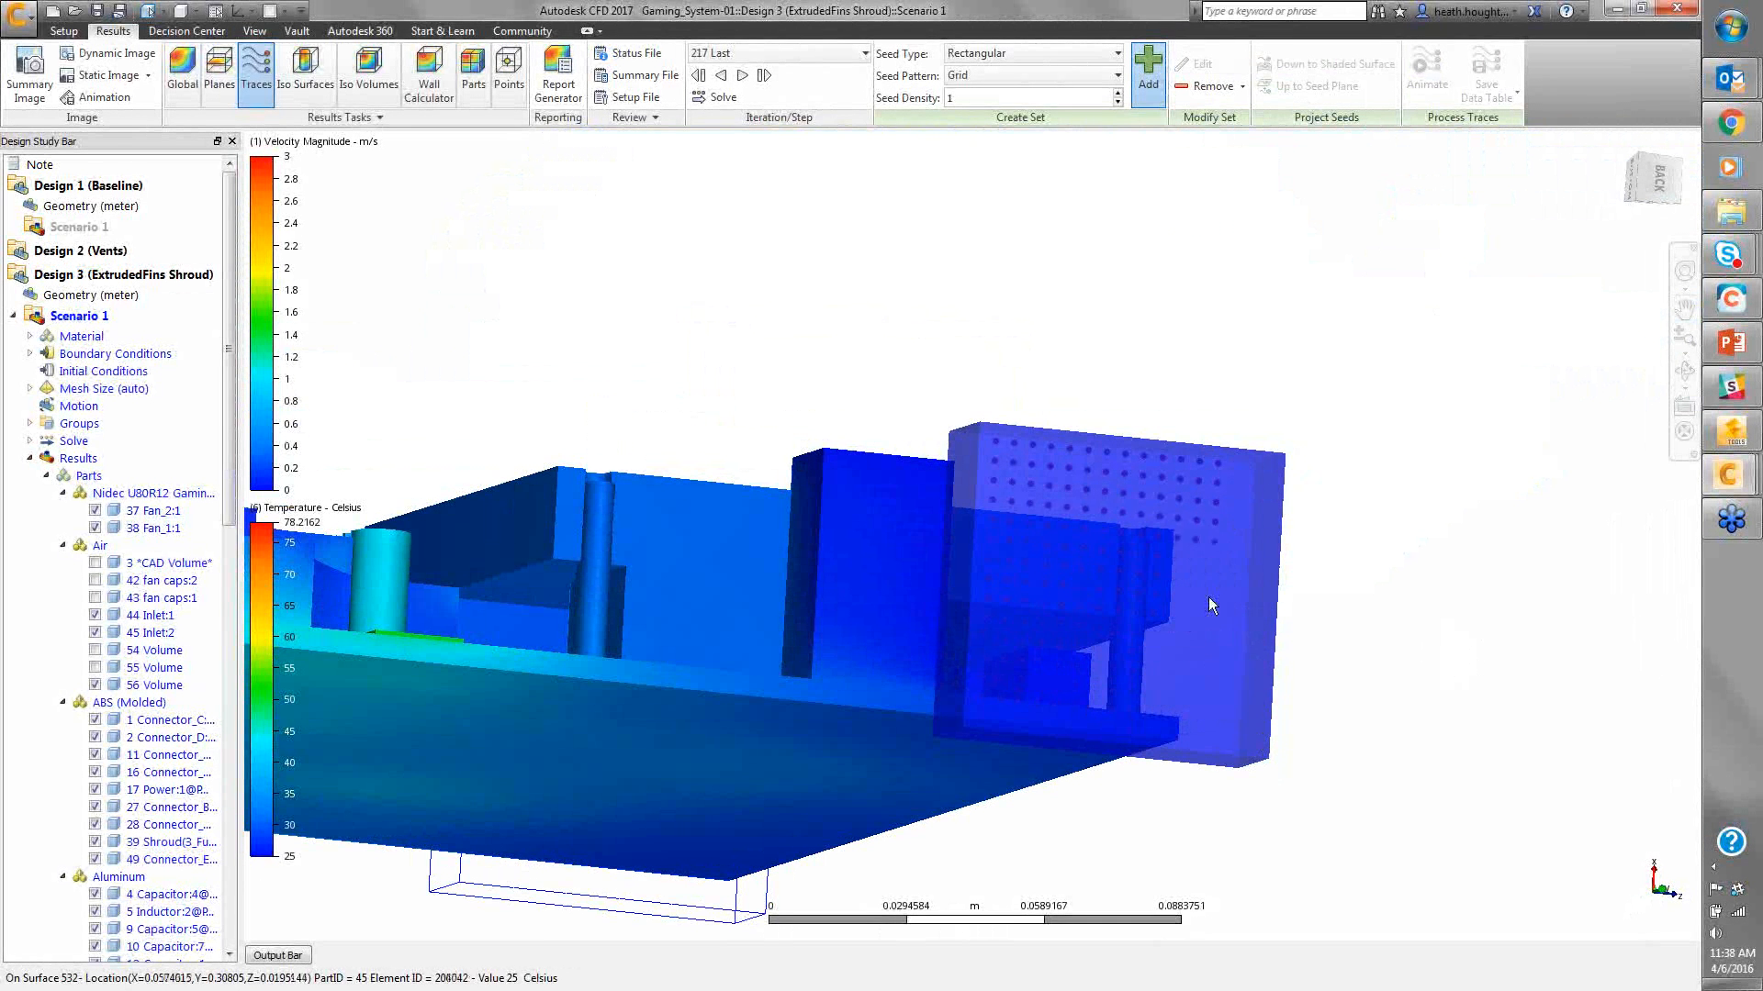
Lower the seed density of the new rectangular grid to 0.48767498
click(1119, 102)
click(1119, 103)
click(1119, 103)
click(1118, 103)
click(1118, 103)
click(1118, 103)
click(1118, 103)
click(1118, 103)
click(1119, 103)
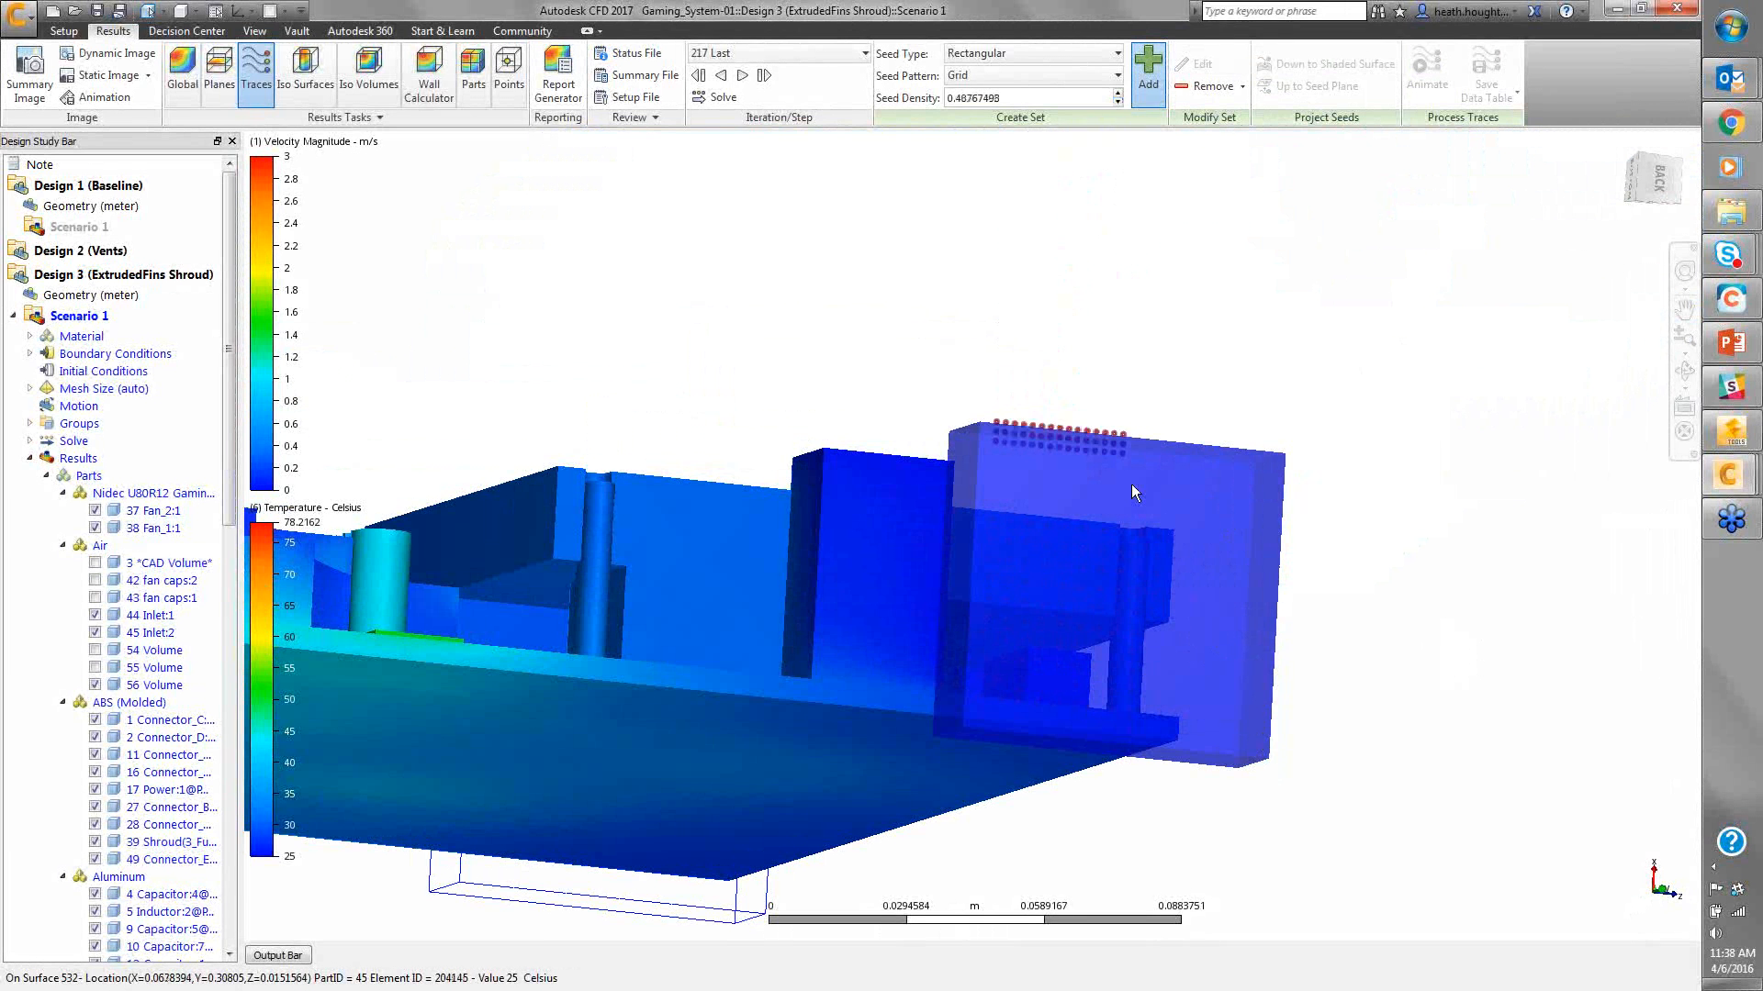
Raise the seed density to 1.7340126 and finish the rectangular grid across the outer face of Inlet:2
click(1117, 95)
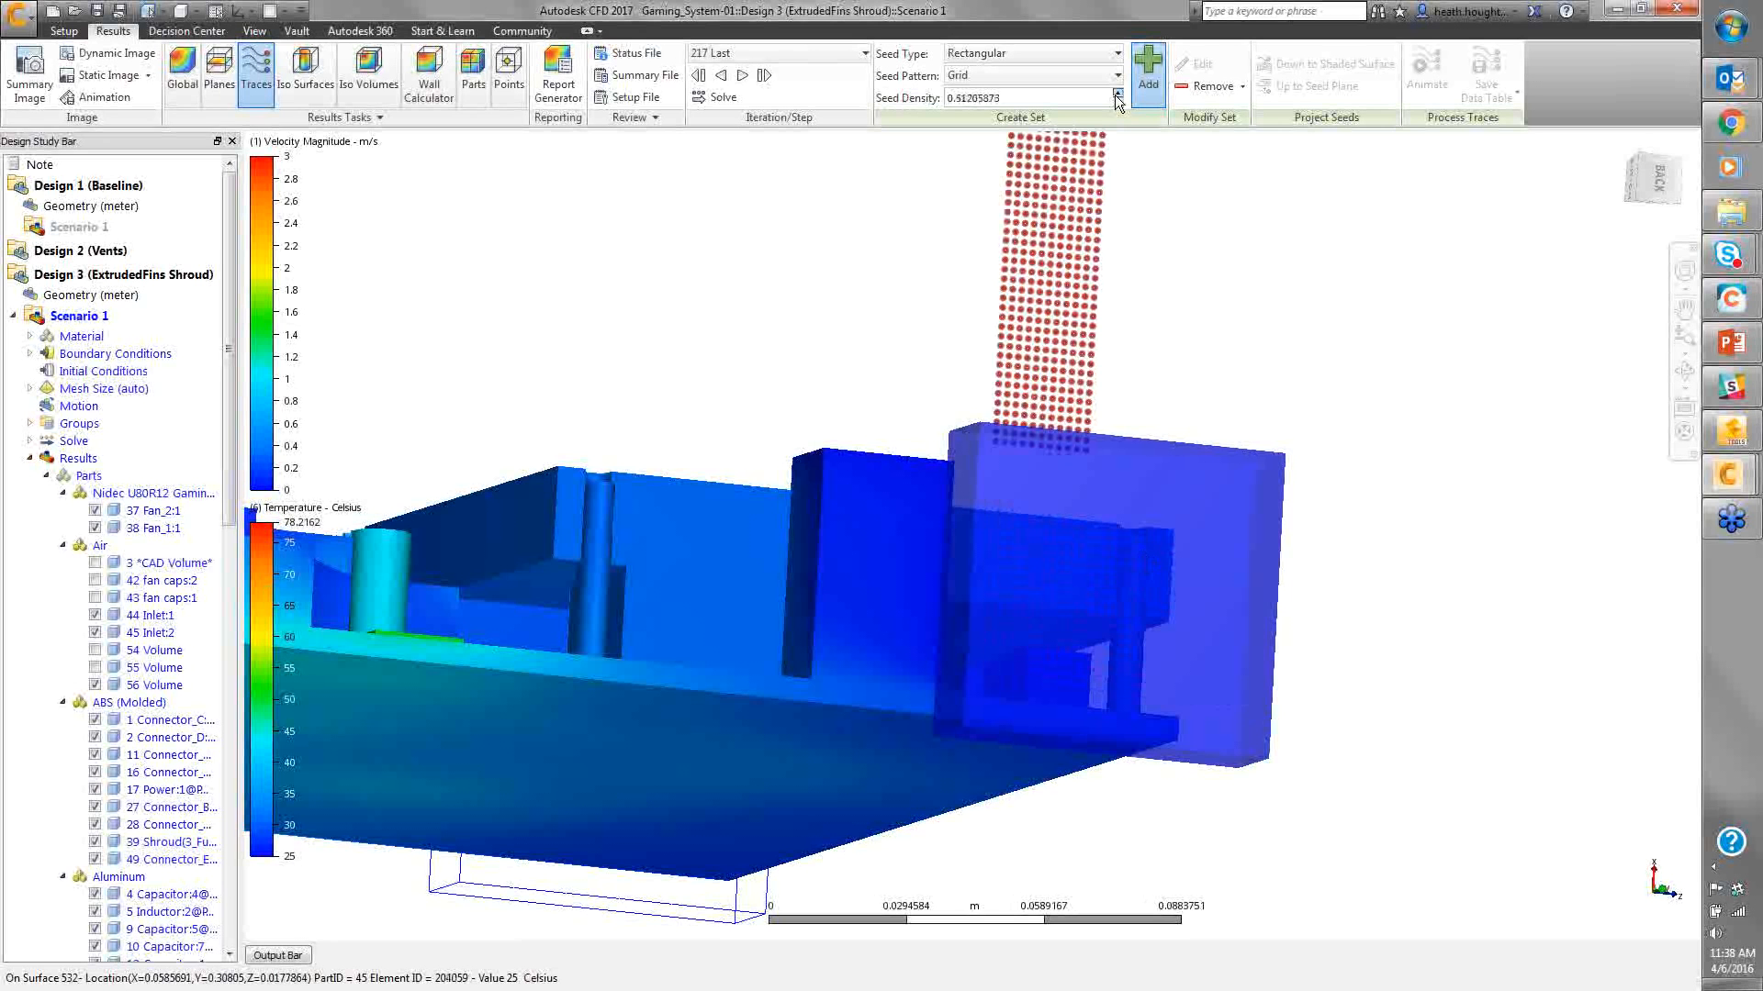
click(1118, 95)
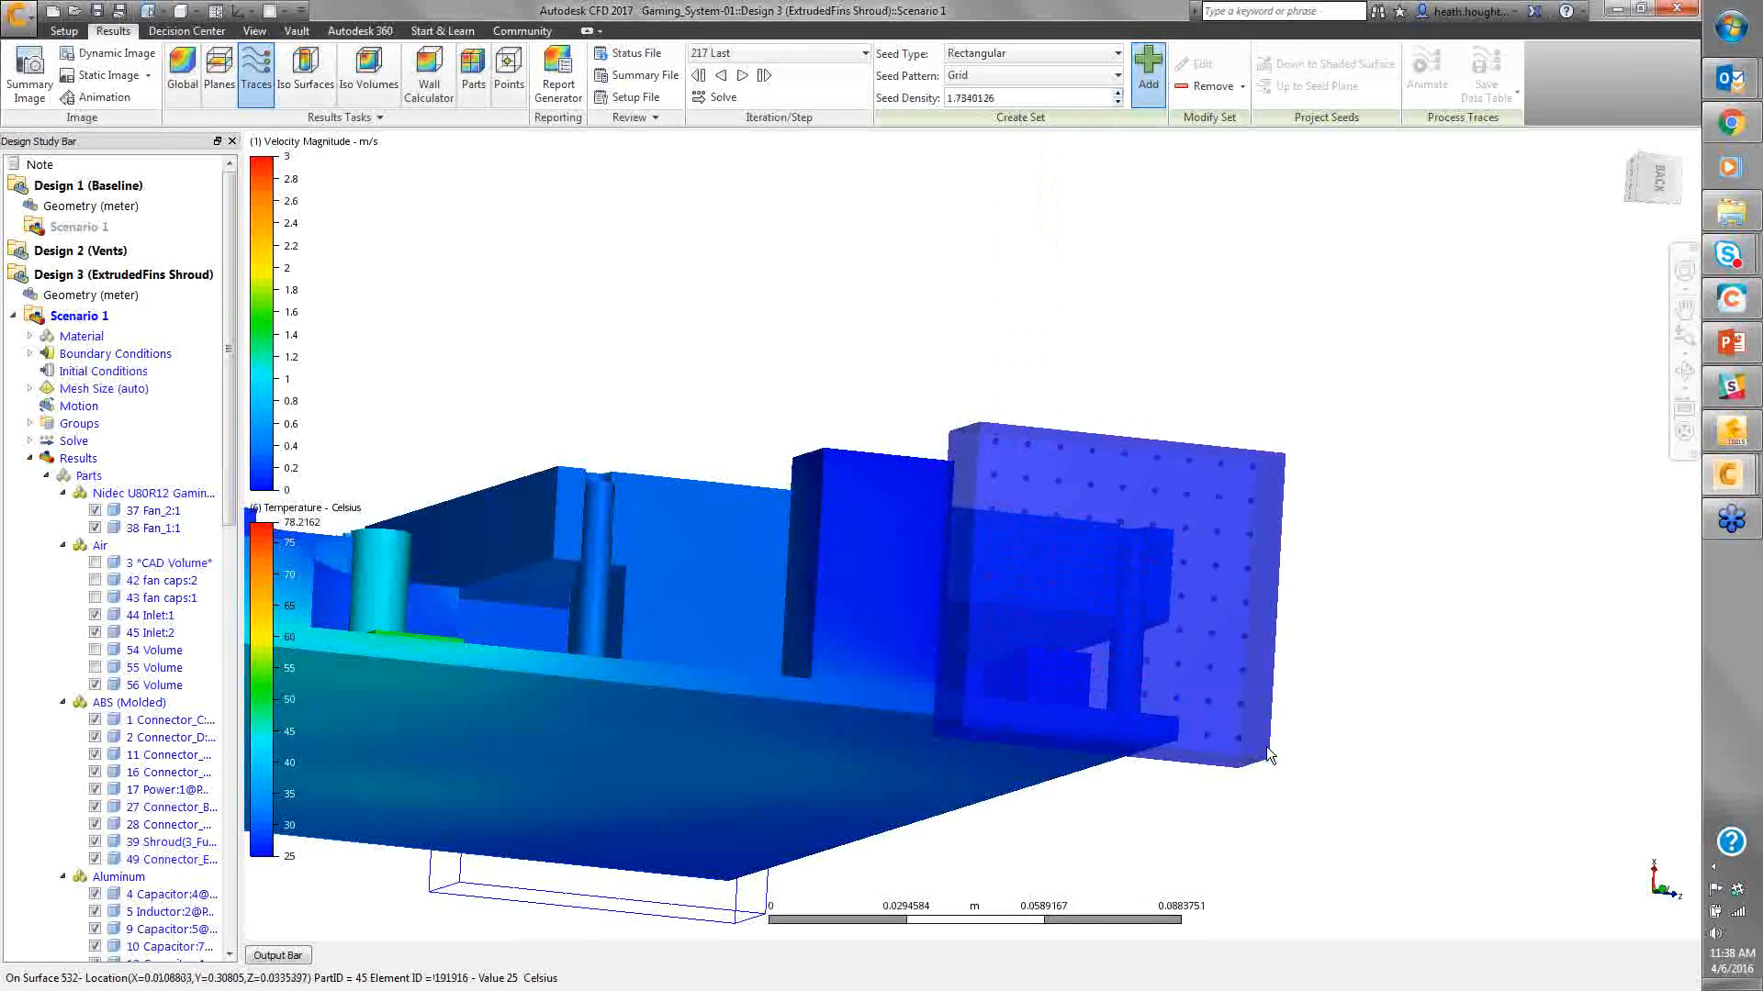
click(1423, 489)
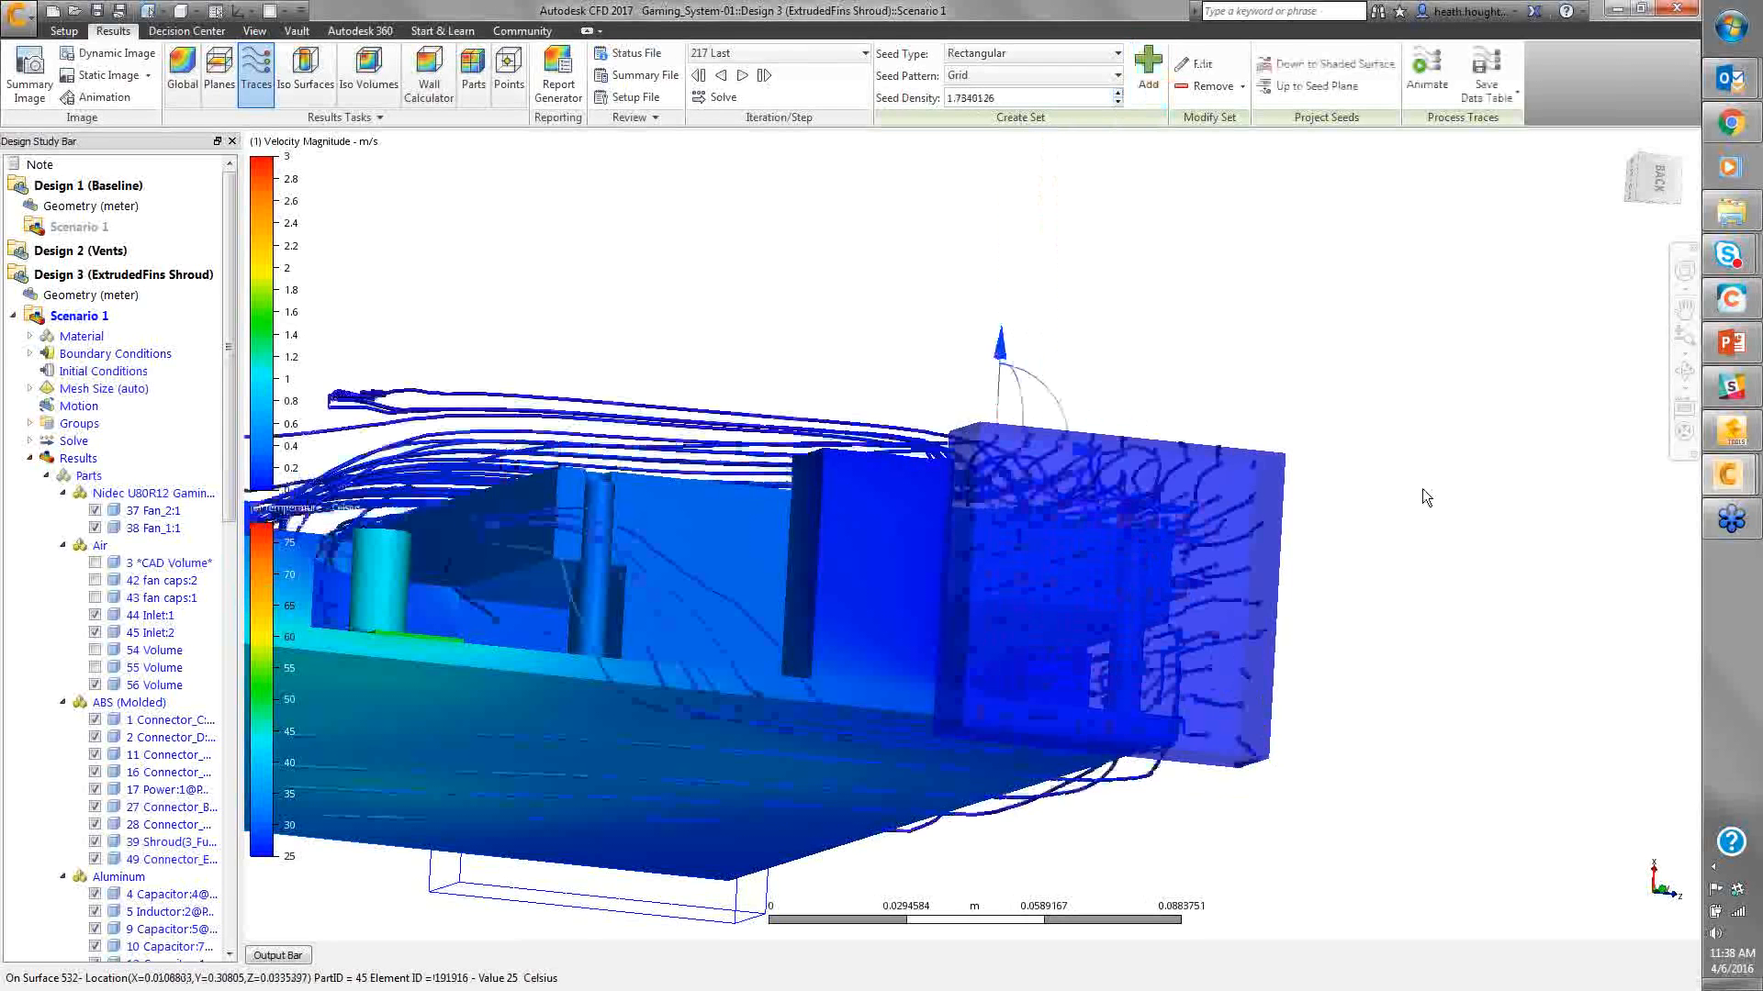
shift+middle_drag(1425, 481, 1146, 551)
middle_drag(1260, 709, 964, 769)
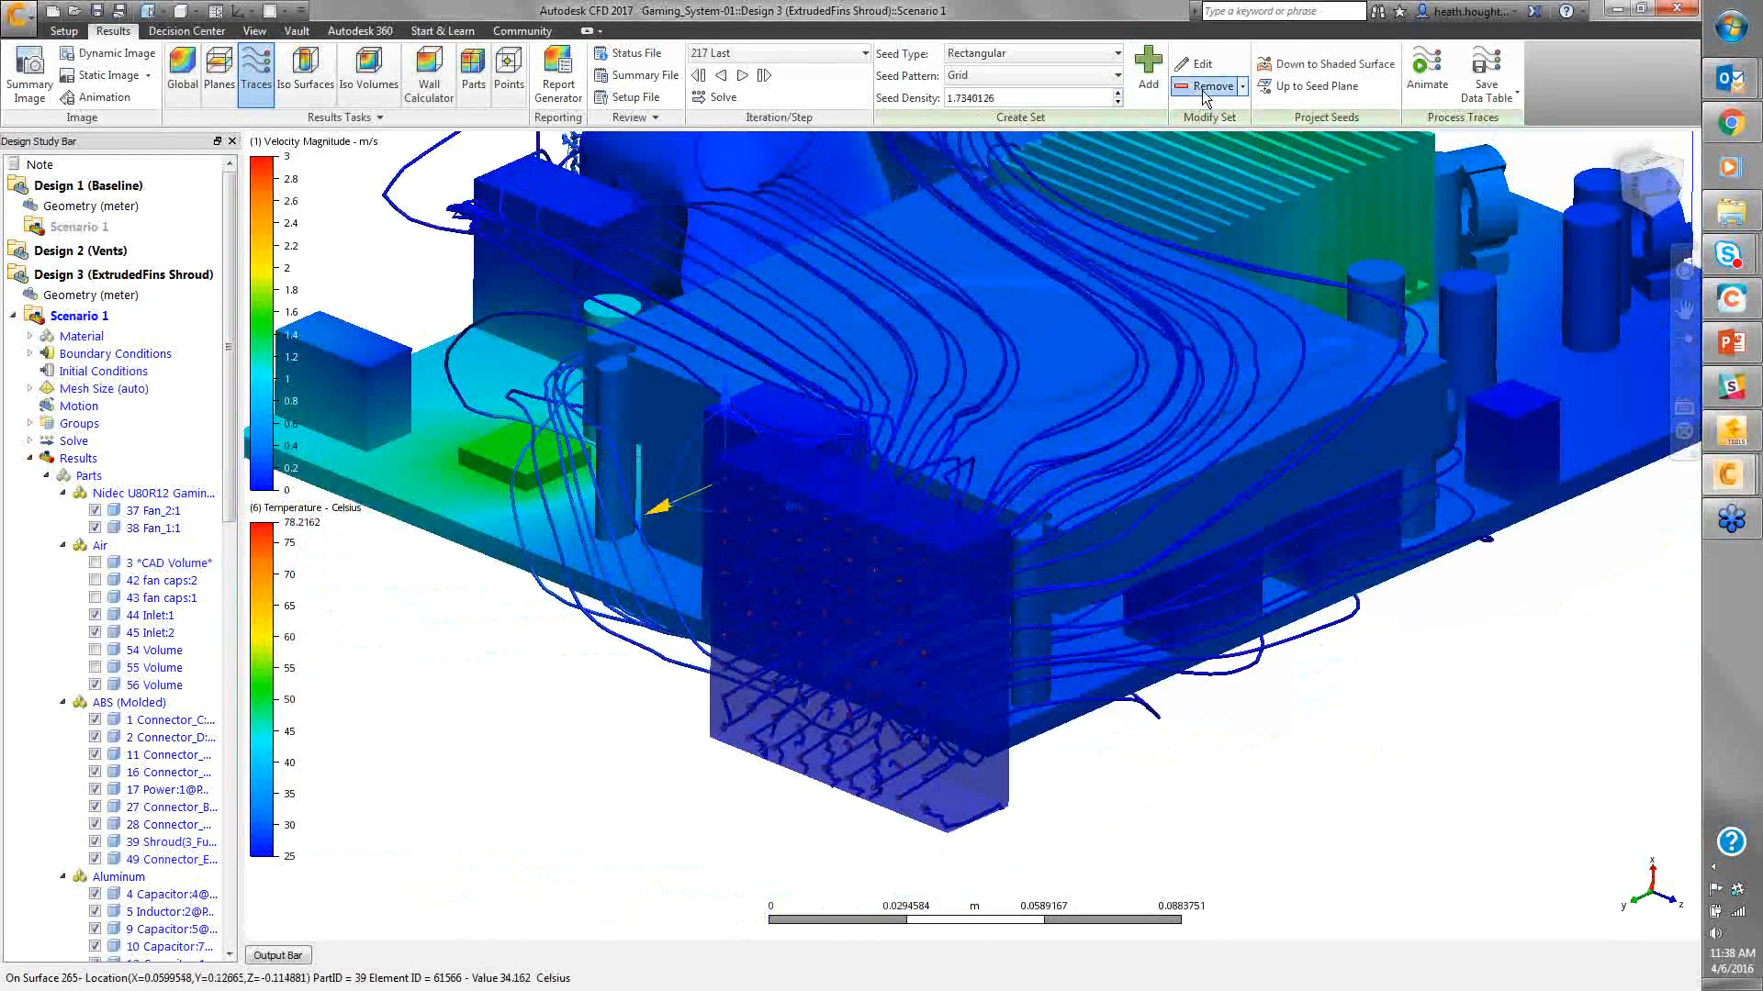
Remove the rectangular trace set and replace it with a Region seed set on the outer face of Inlet:2
click(1205, 87)
click(1083, 54)
click(977, 171)
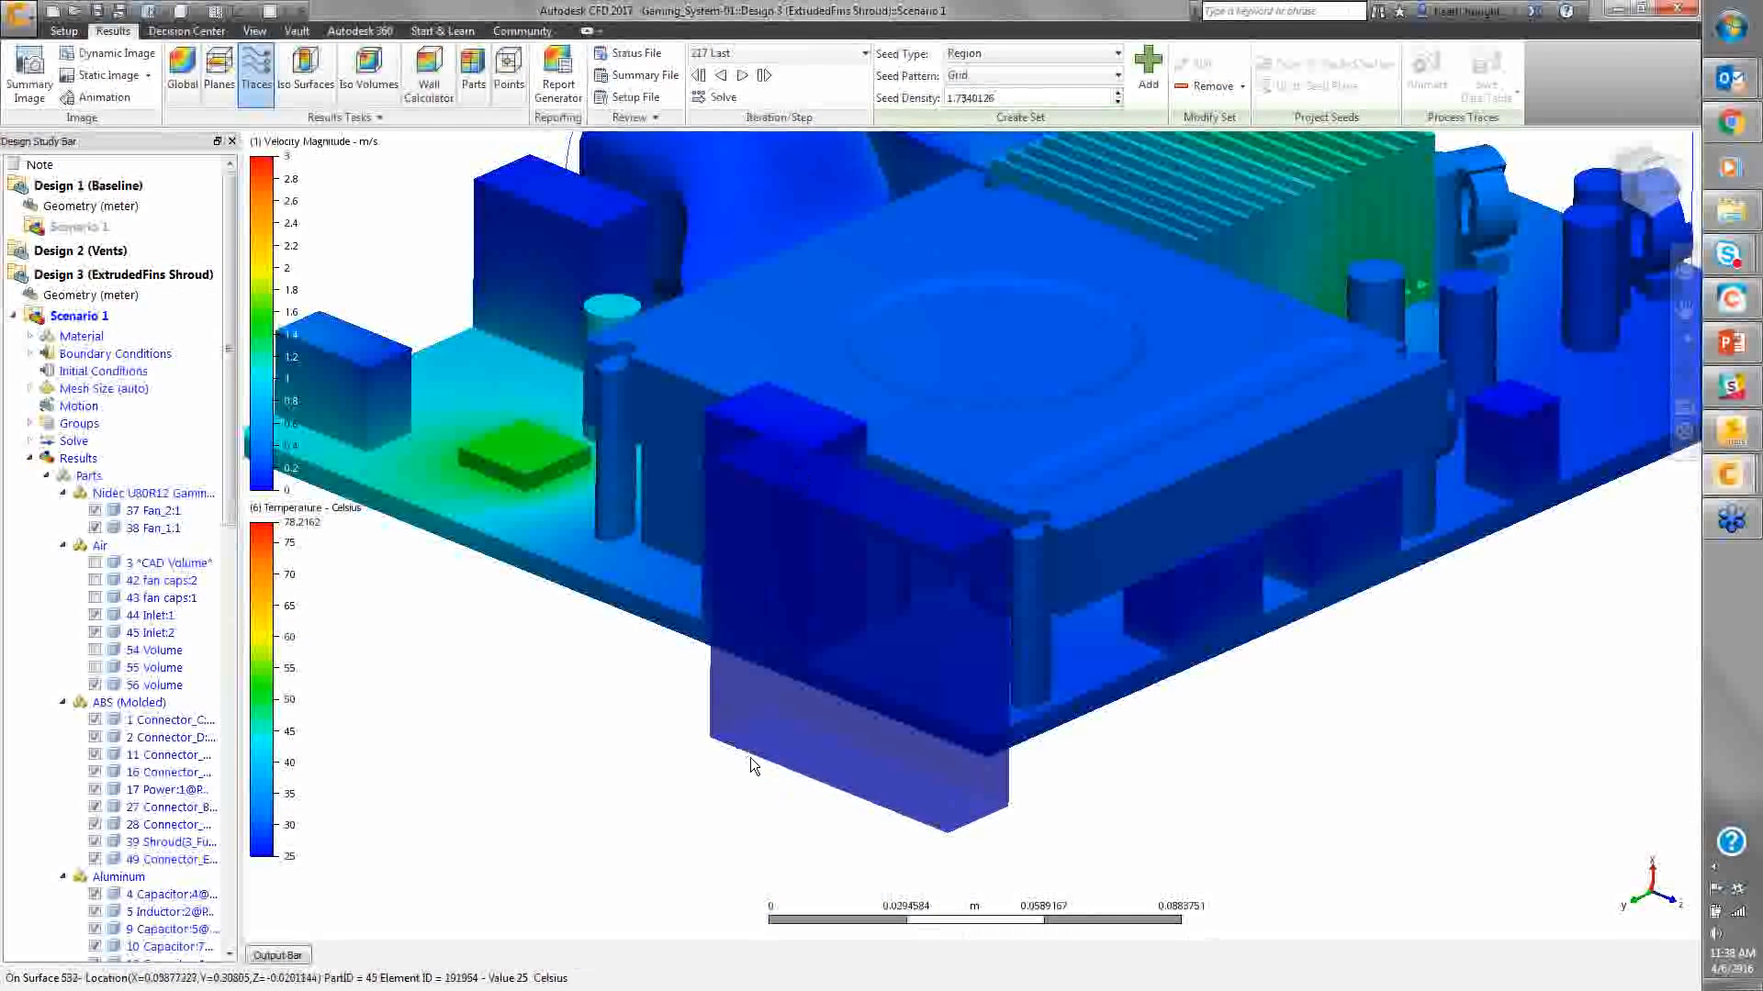
scroll(470, 769, down, 1)
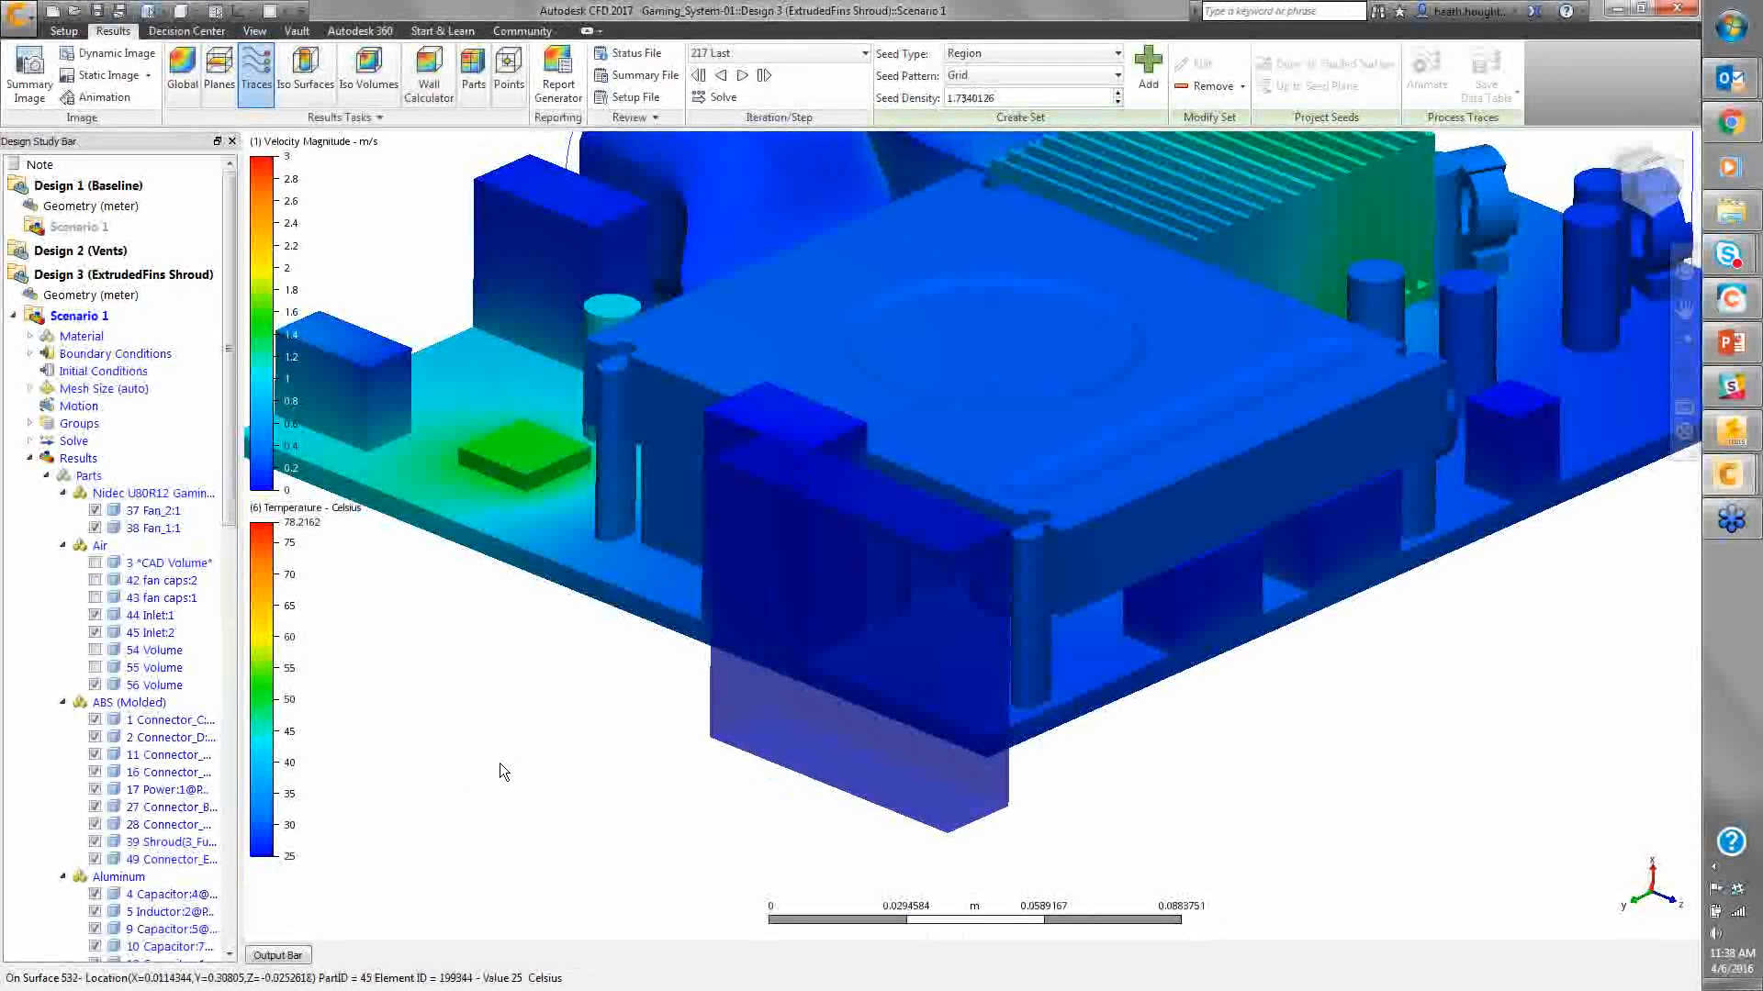
click(1154, 85)
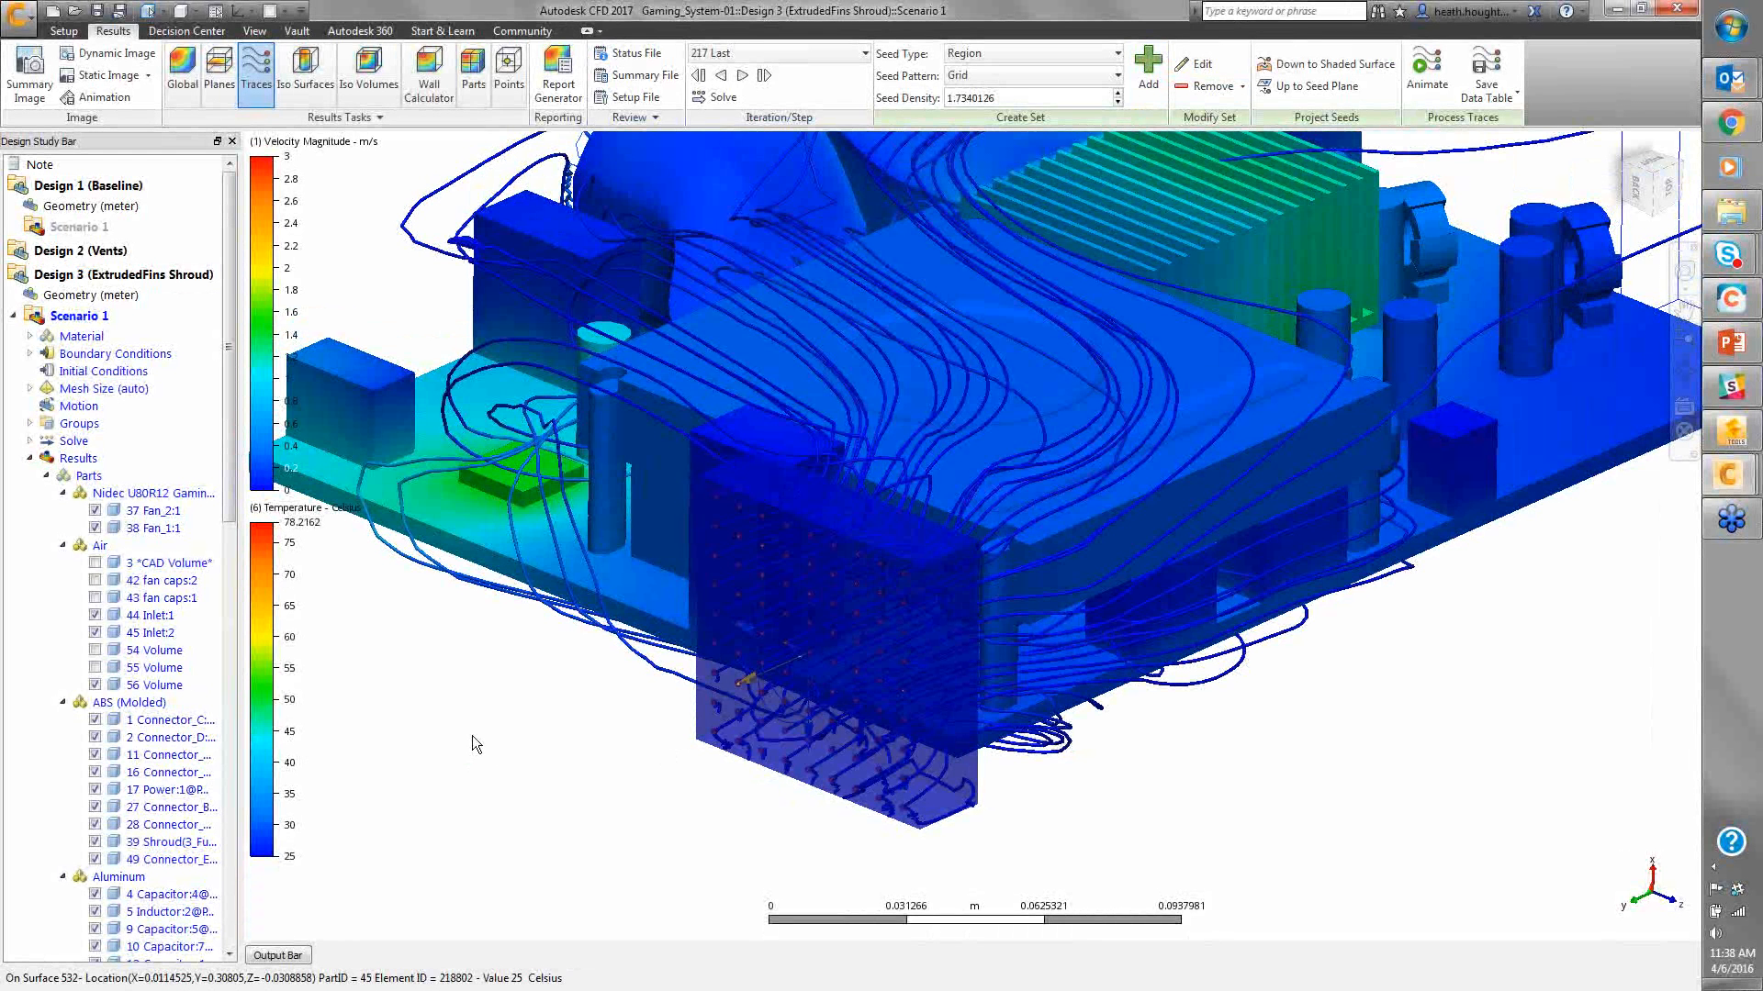
Try a Region trace set at seed density 1.7340126 on the top face of the cylindrical capacitor beside the heat sink, and remove it
click(1146, 82)
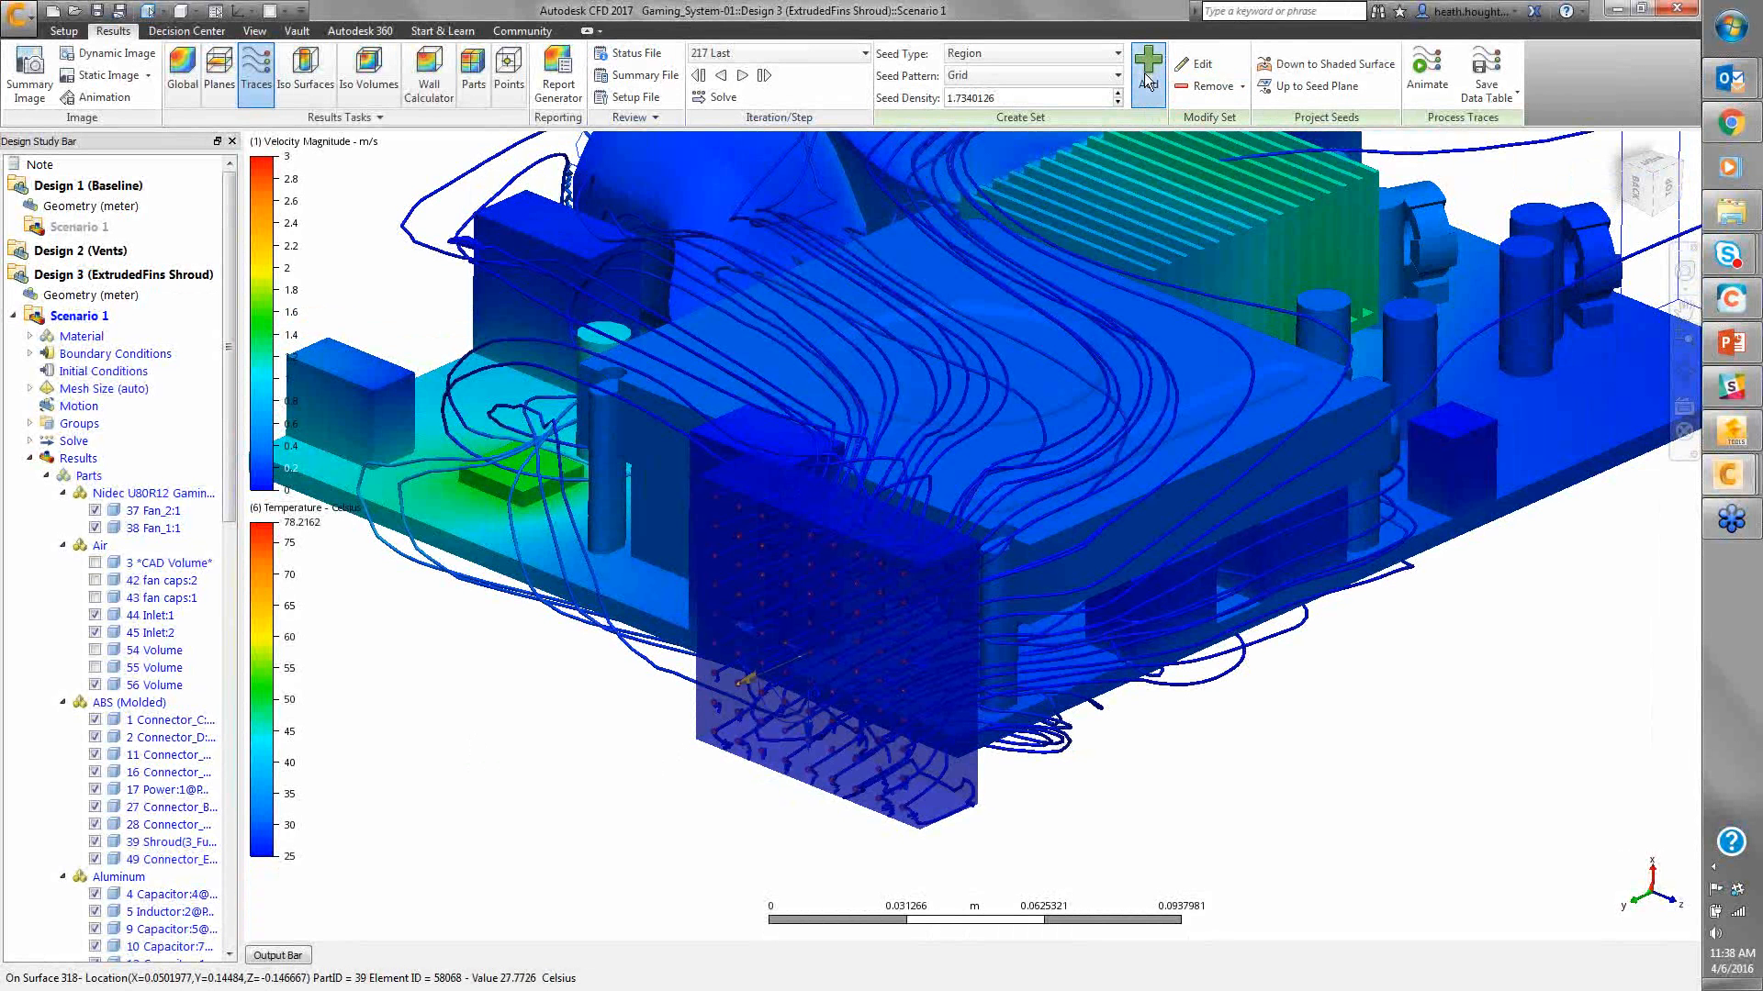
click(1412, 318)
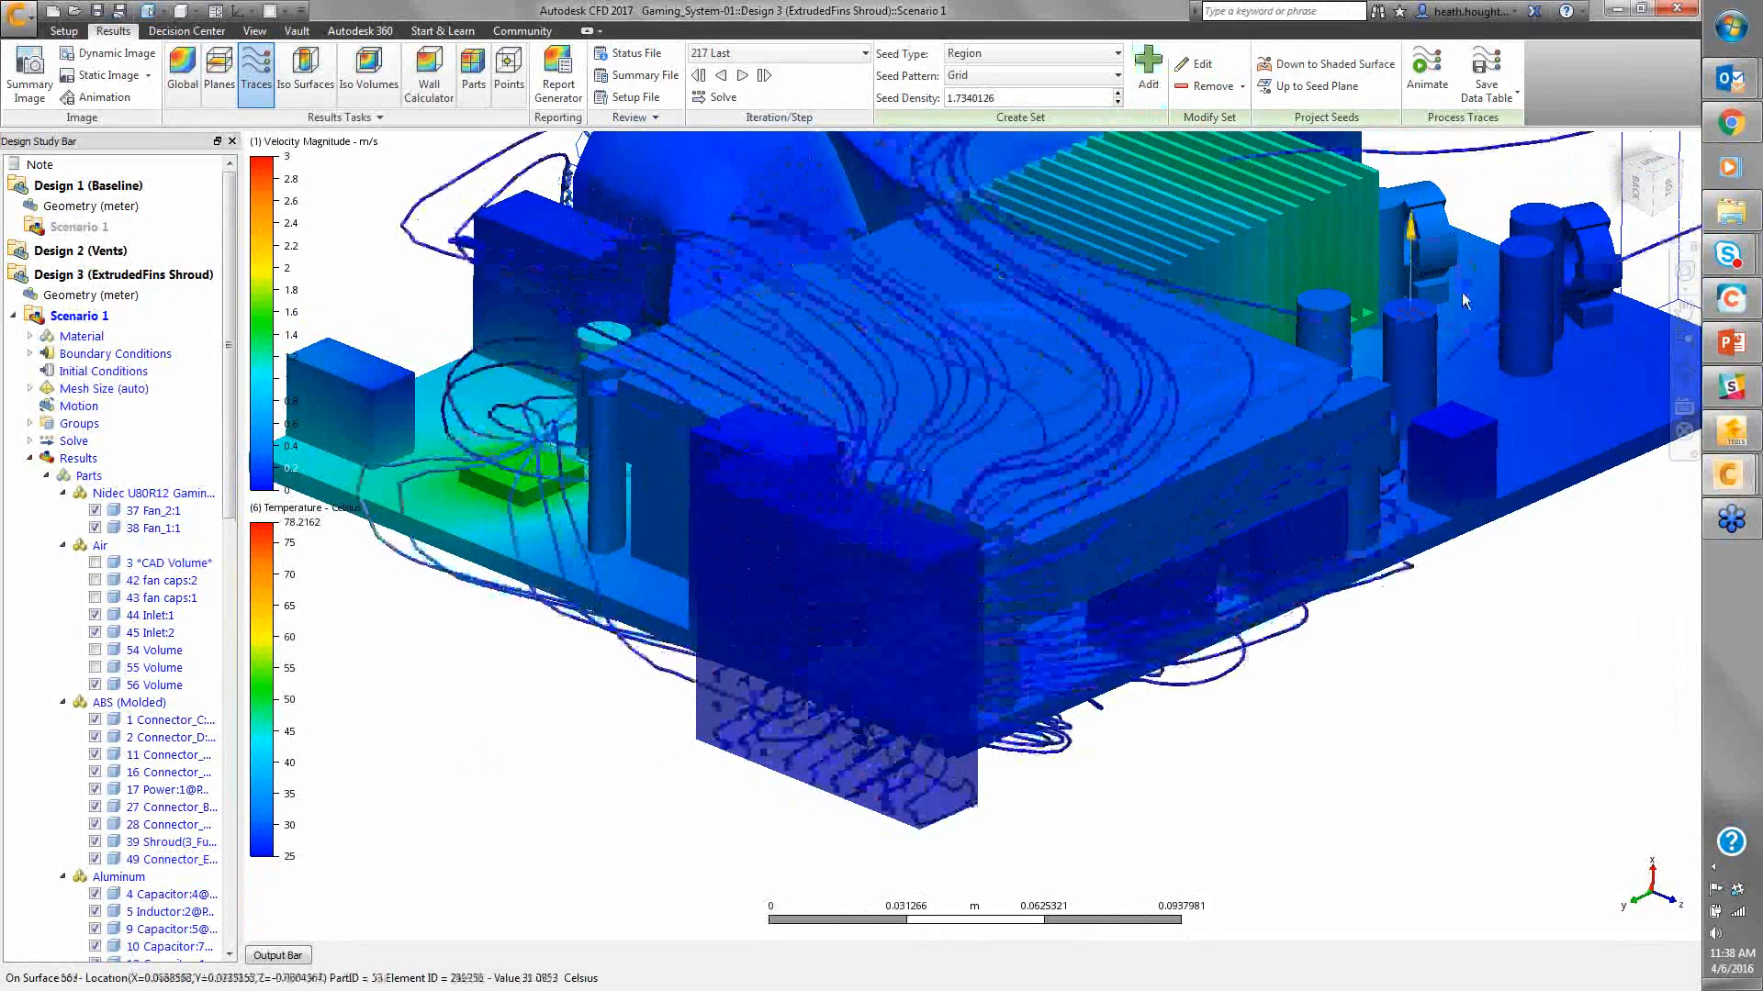
scroll(1461, 297, up, 3)
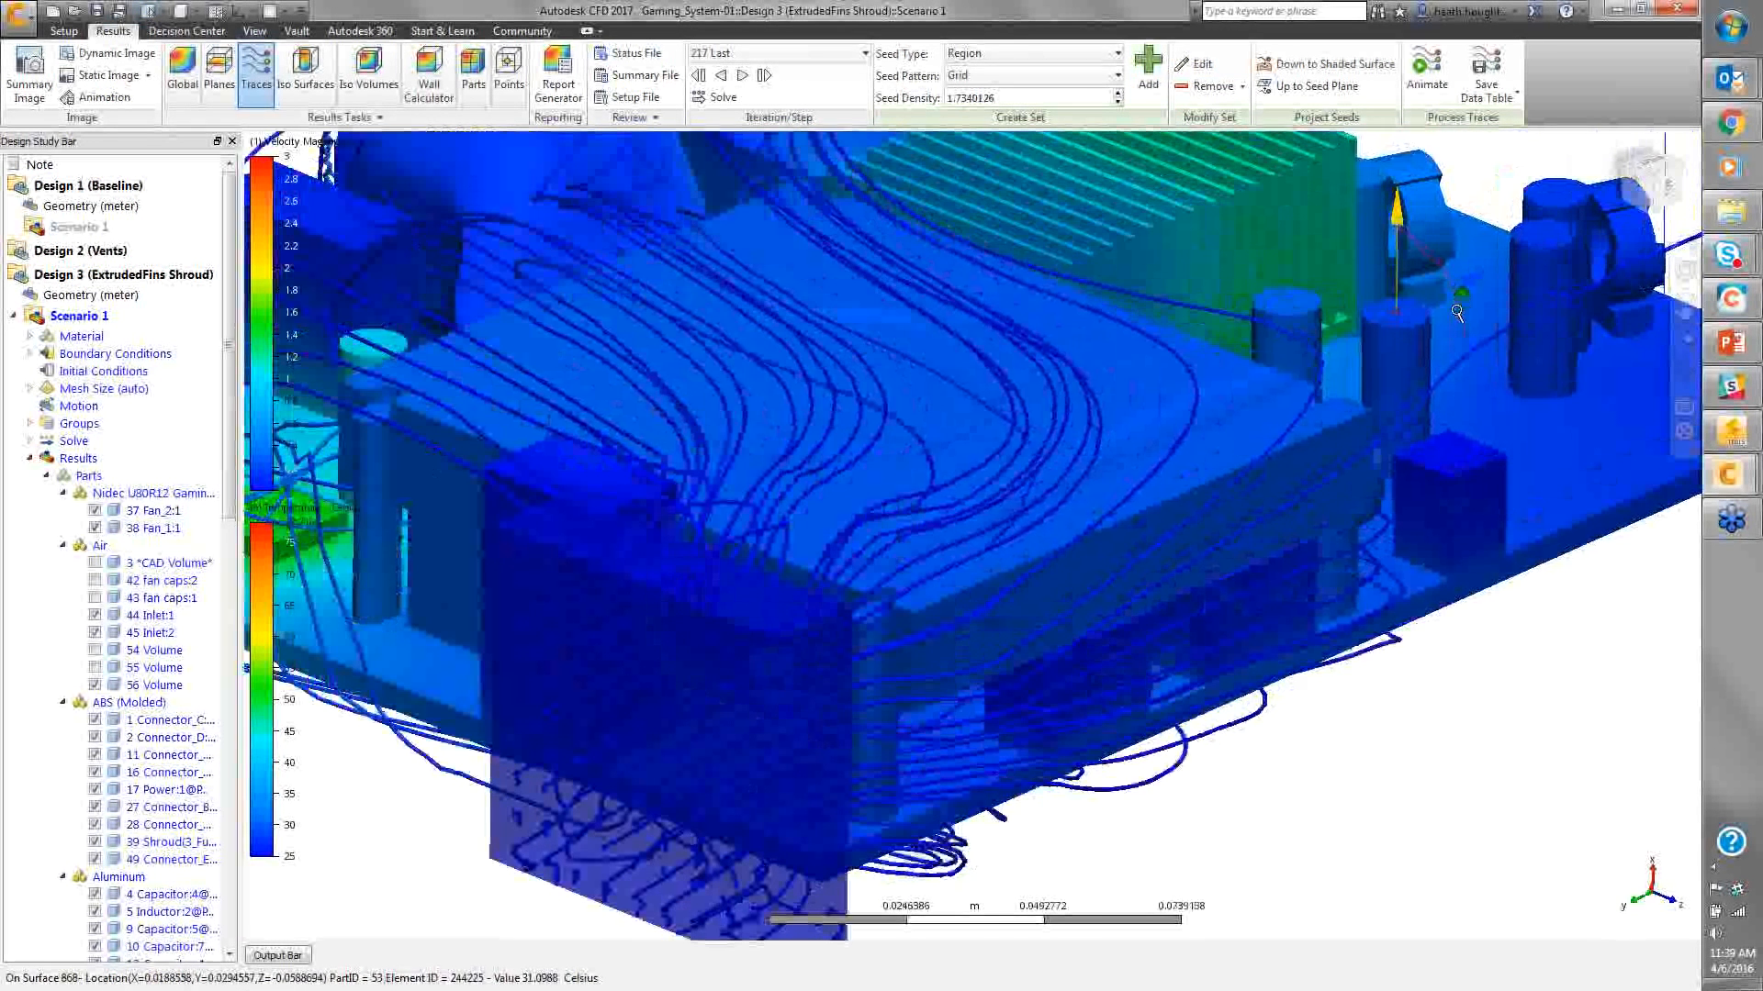
scroll(1457, 313, up, 2)
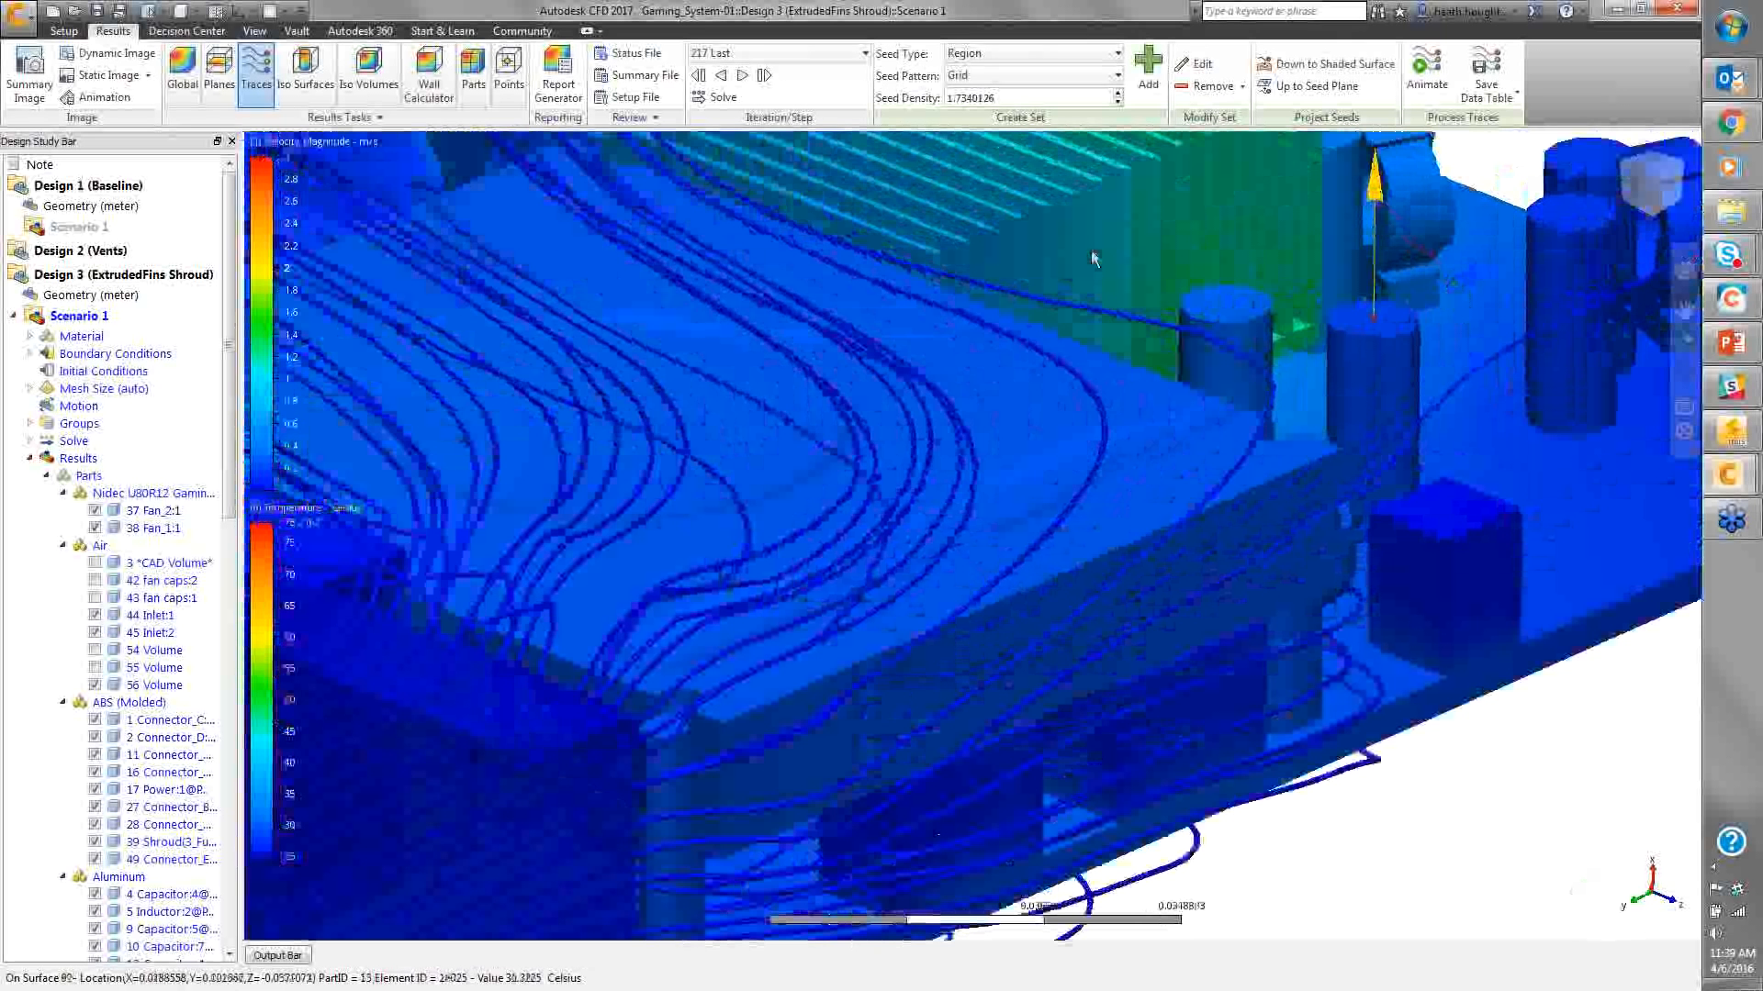
click(1213, 92)
Add a Region trace set at seed density 0.62161911 on the same capacitor's top face and raise its seeds above the capacitor
click(1118, 103)
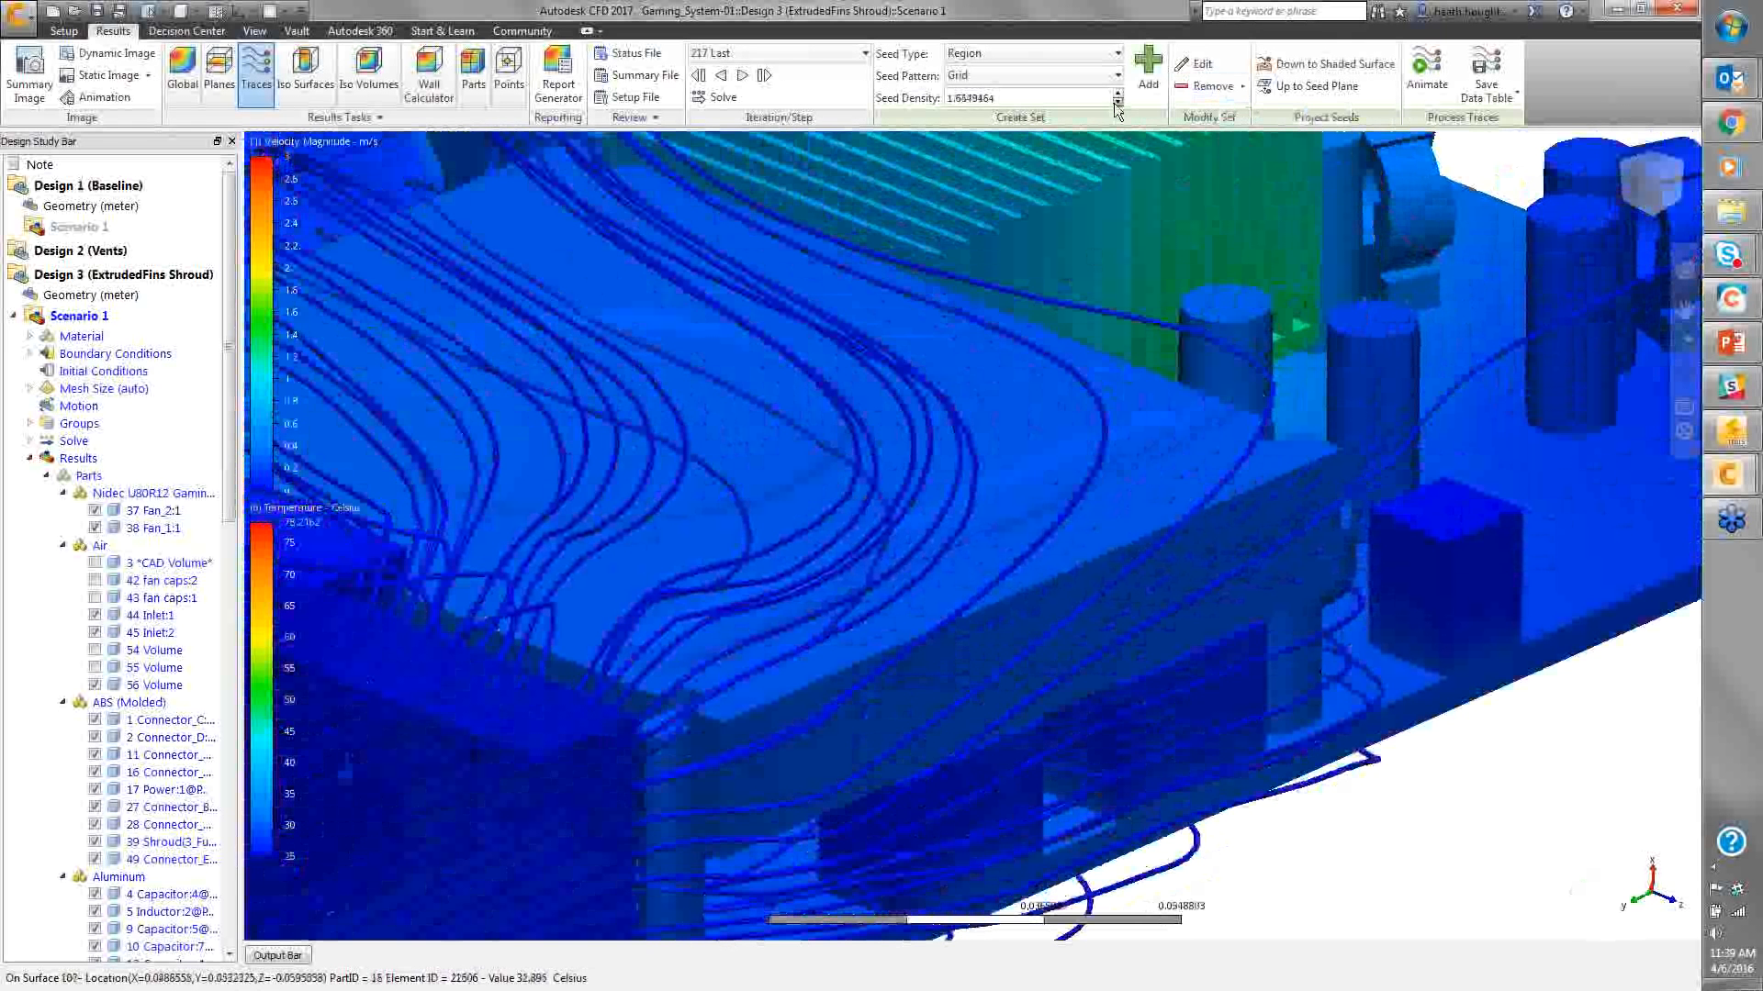
click(1118, 102)
click(1147, 74)
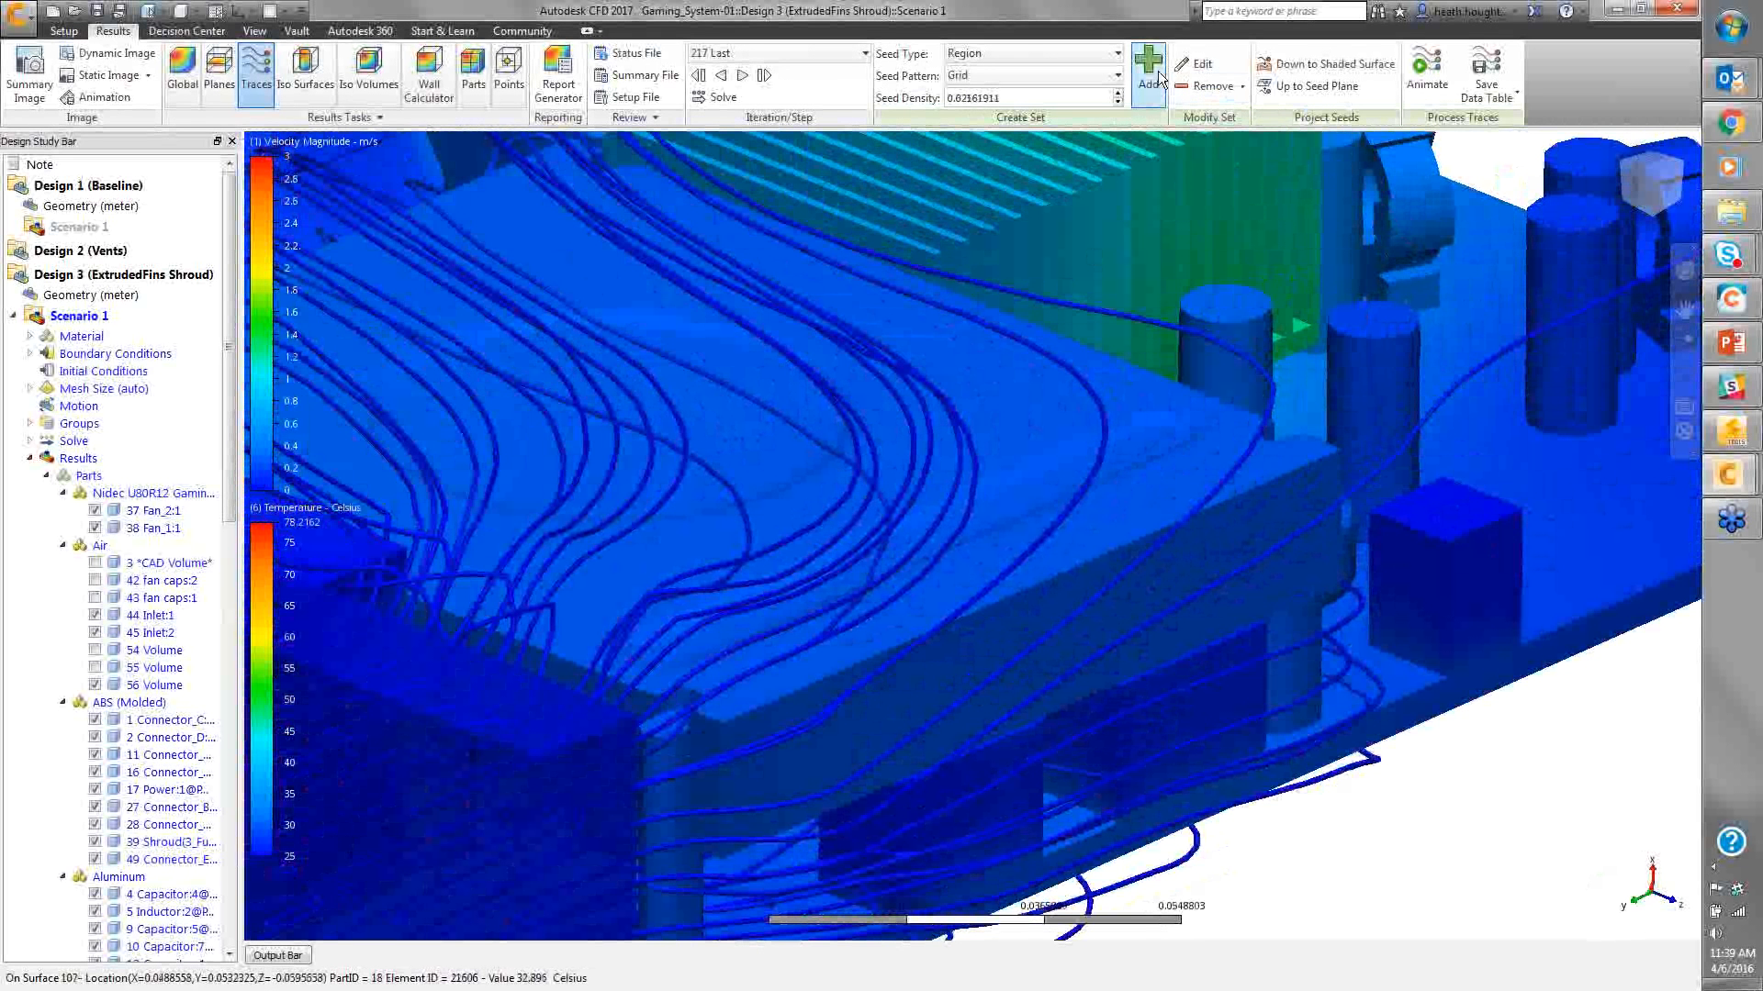
click(1374, 319)
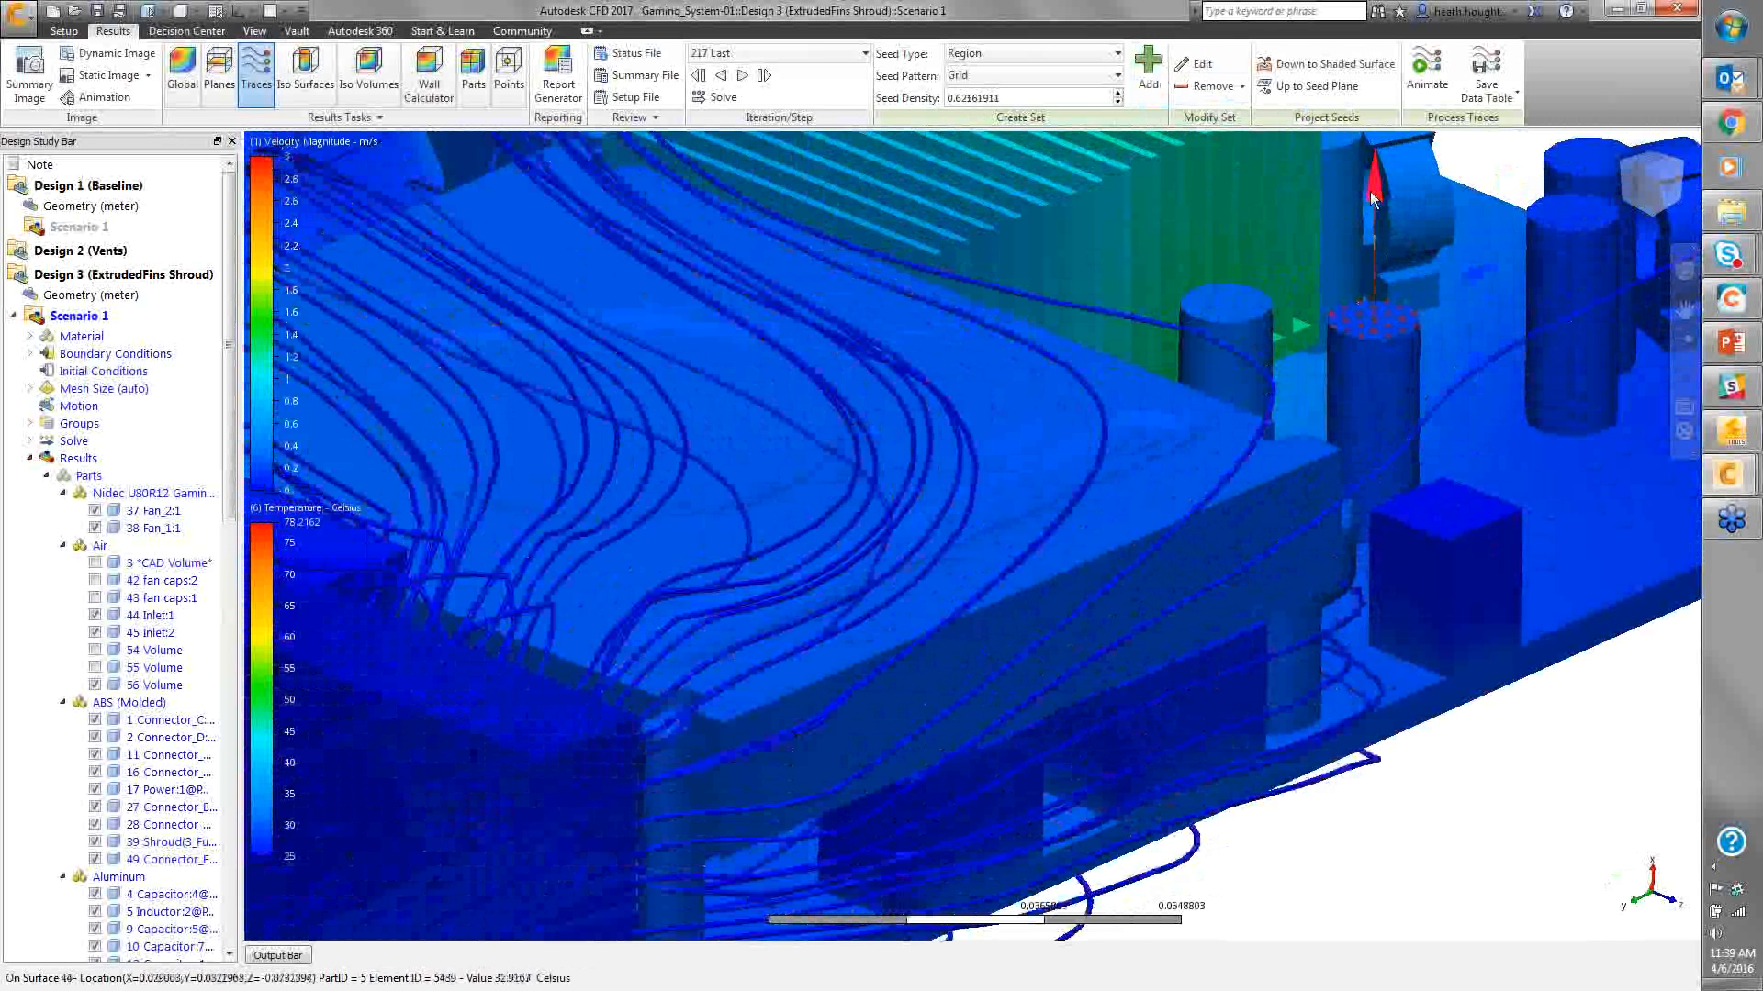
drag(1372, 183, 1373, 178)
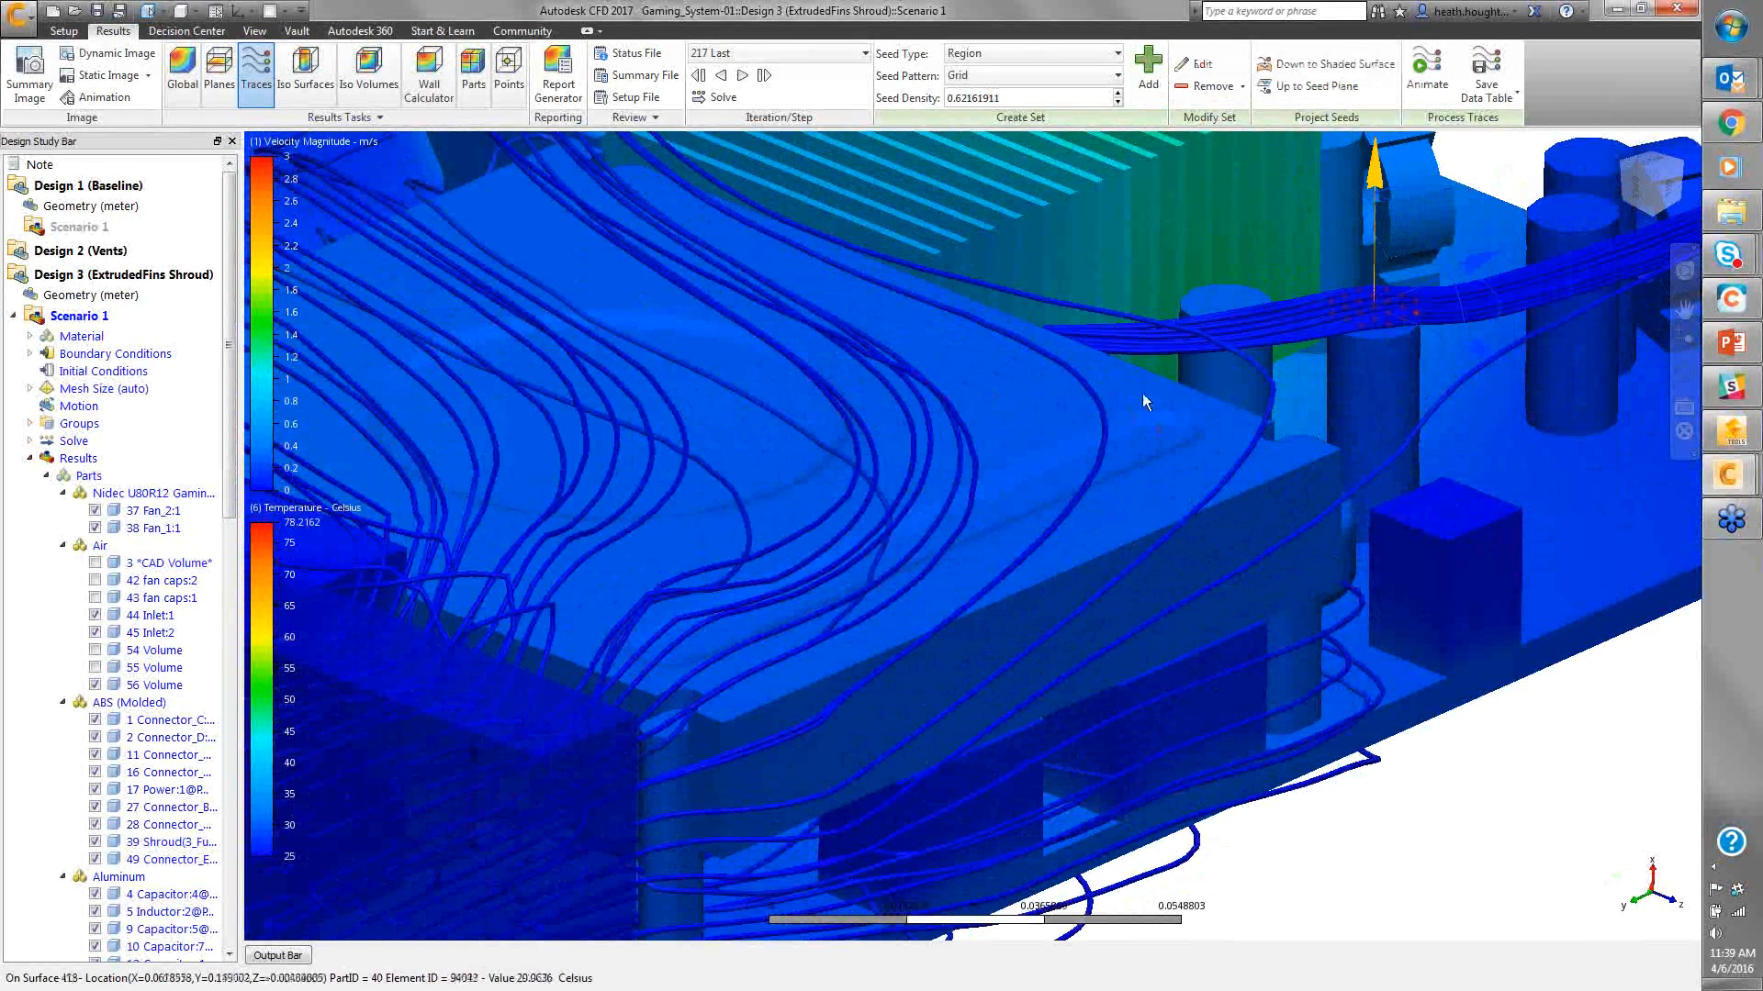
Adjust the seed plane's height above the capacitor and project the seeds down to the shaded surface
scroll(1142, 393, down, 2)
scroll(1142, 394, down, 1)
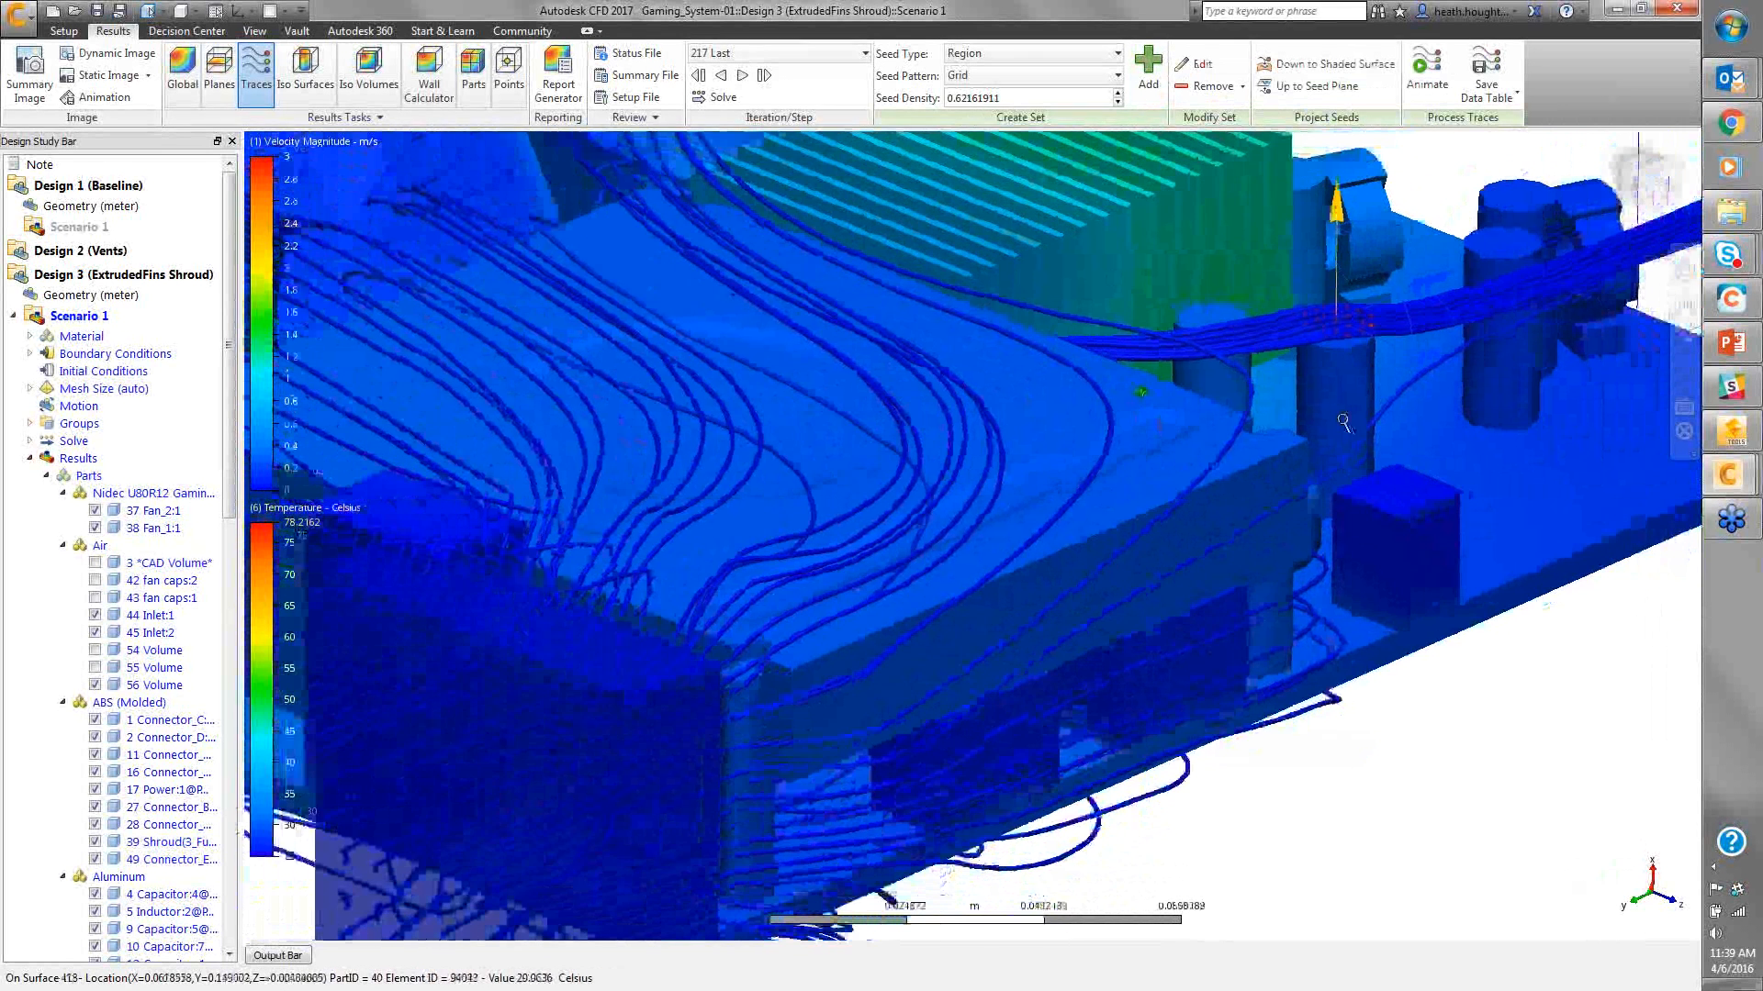
shift+middle_drag(1142, 394, 952, 460)
middle_drag(1256, 606, 818, 491)
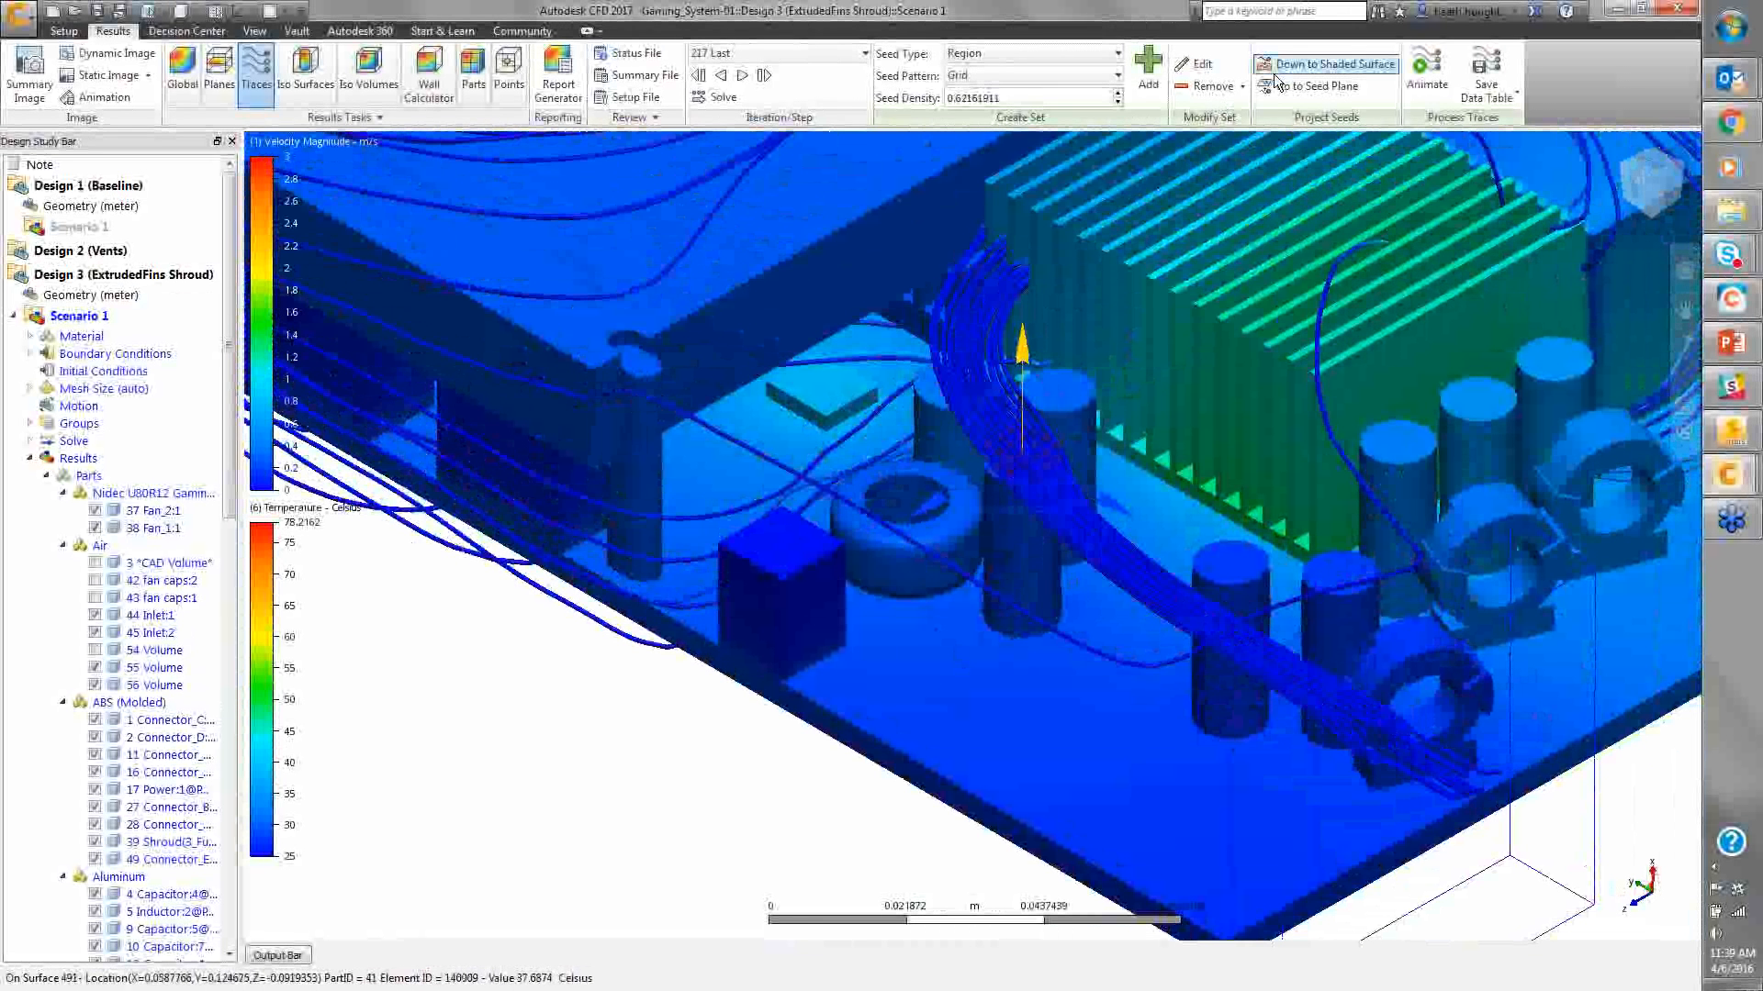
click(1304, 65)
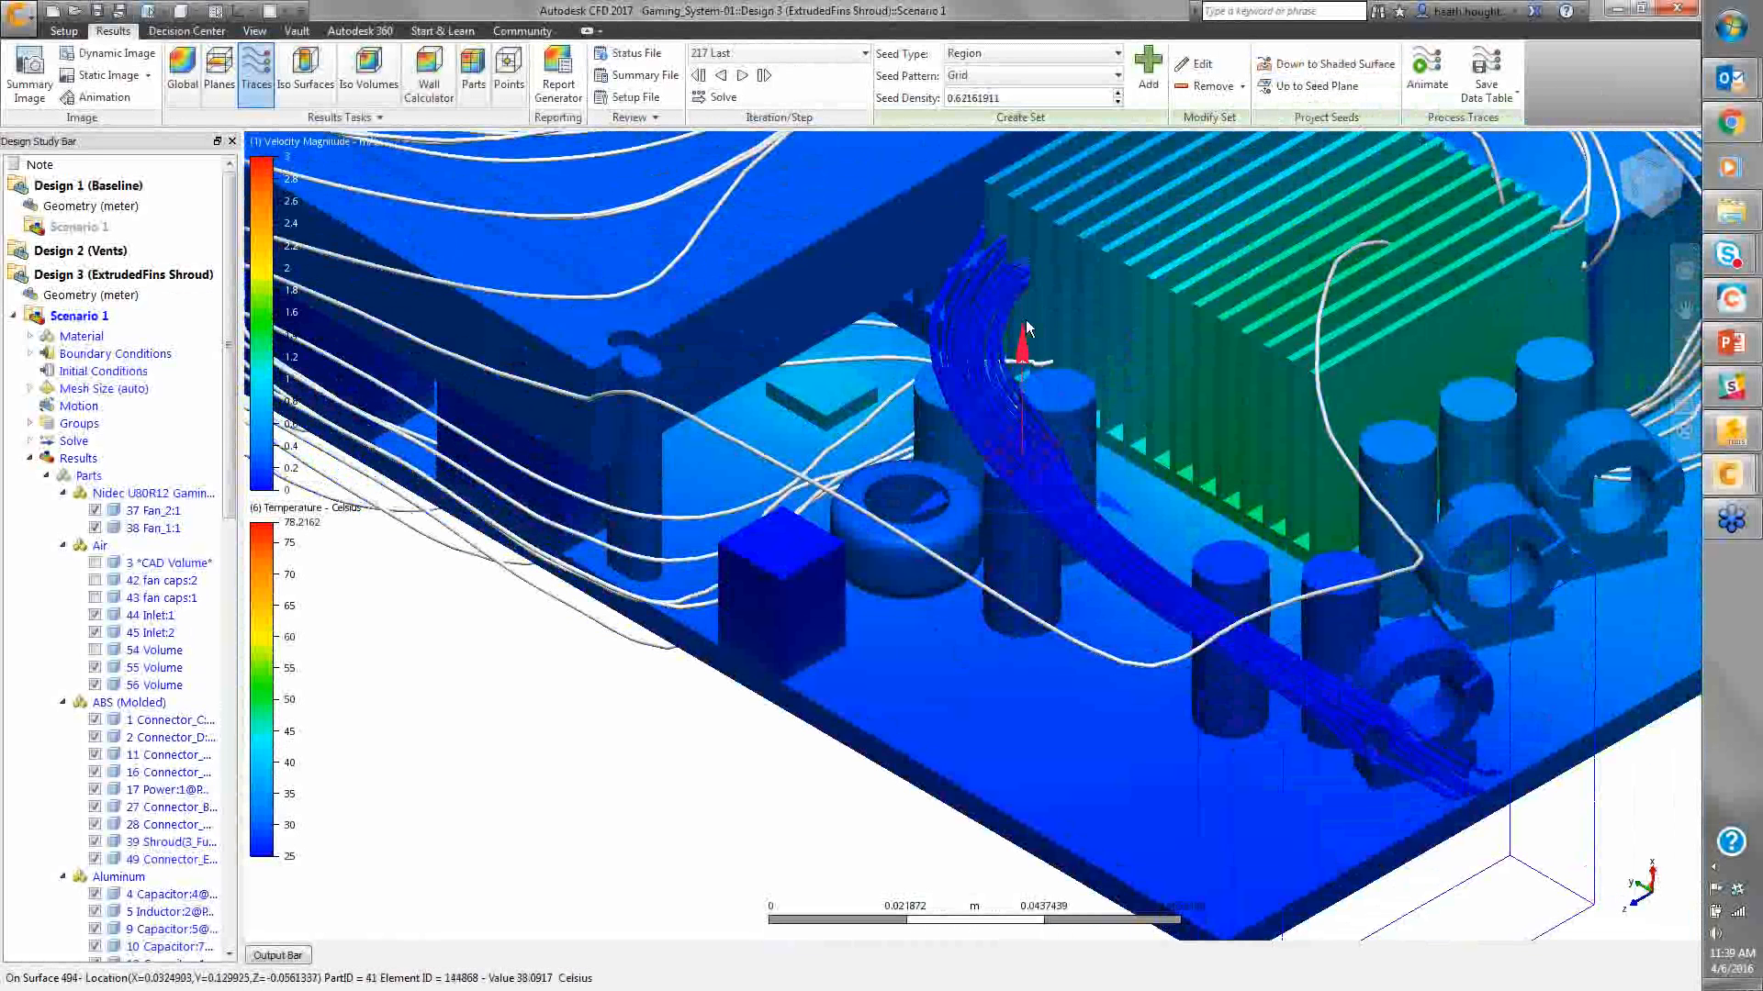
drag(1026, 327, 1023, 349)
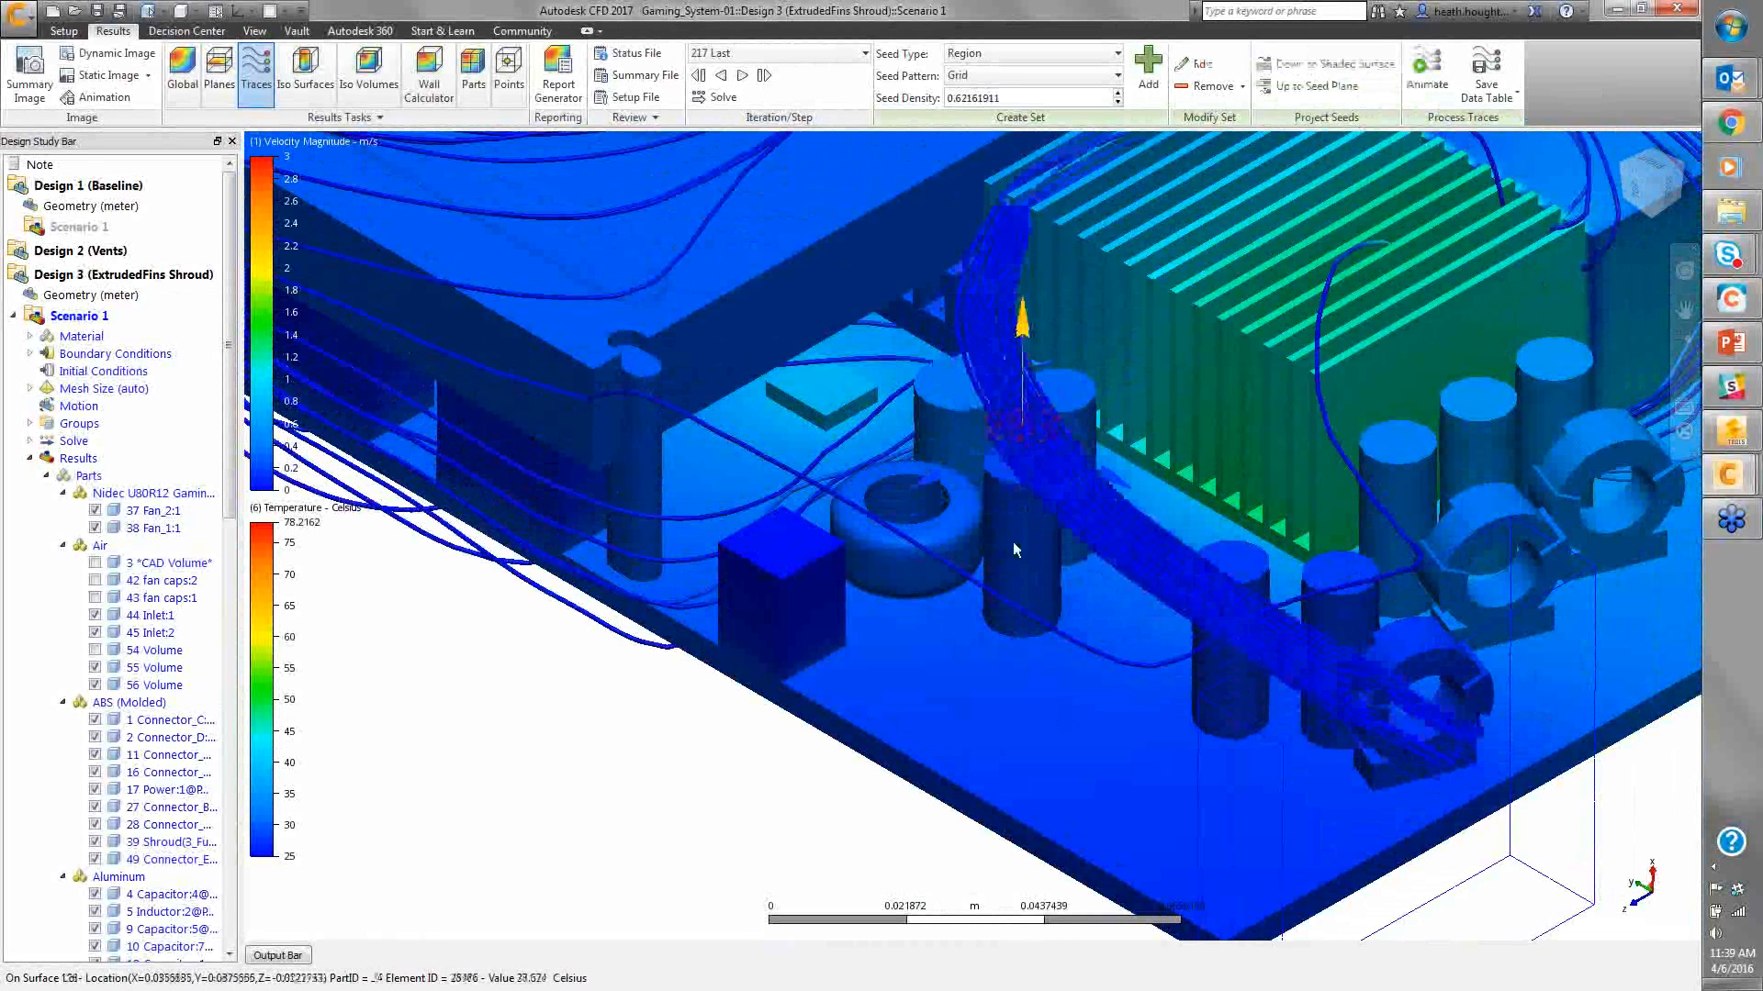
click(1021, 424)
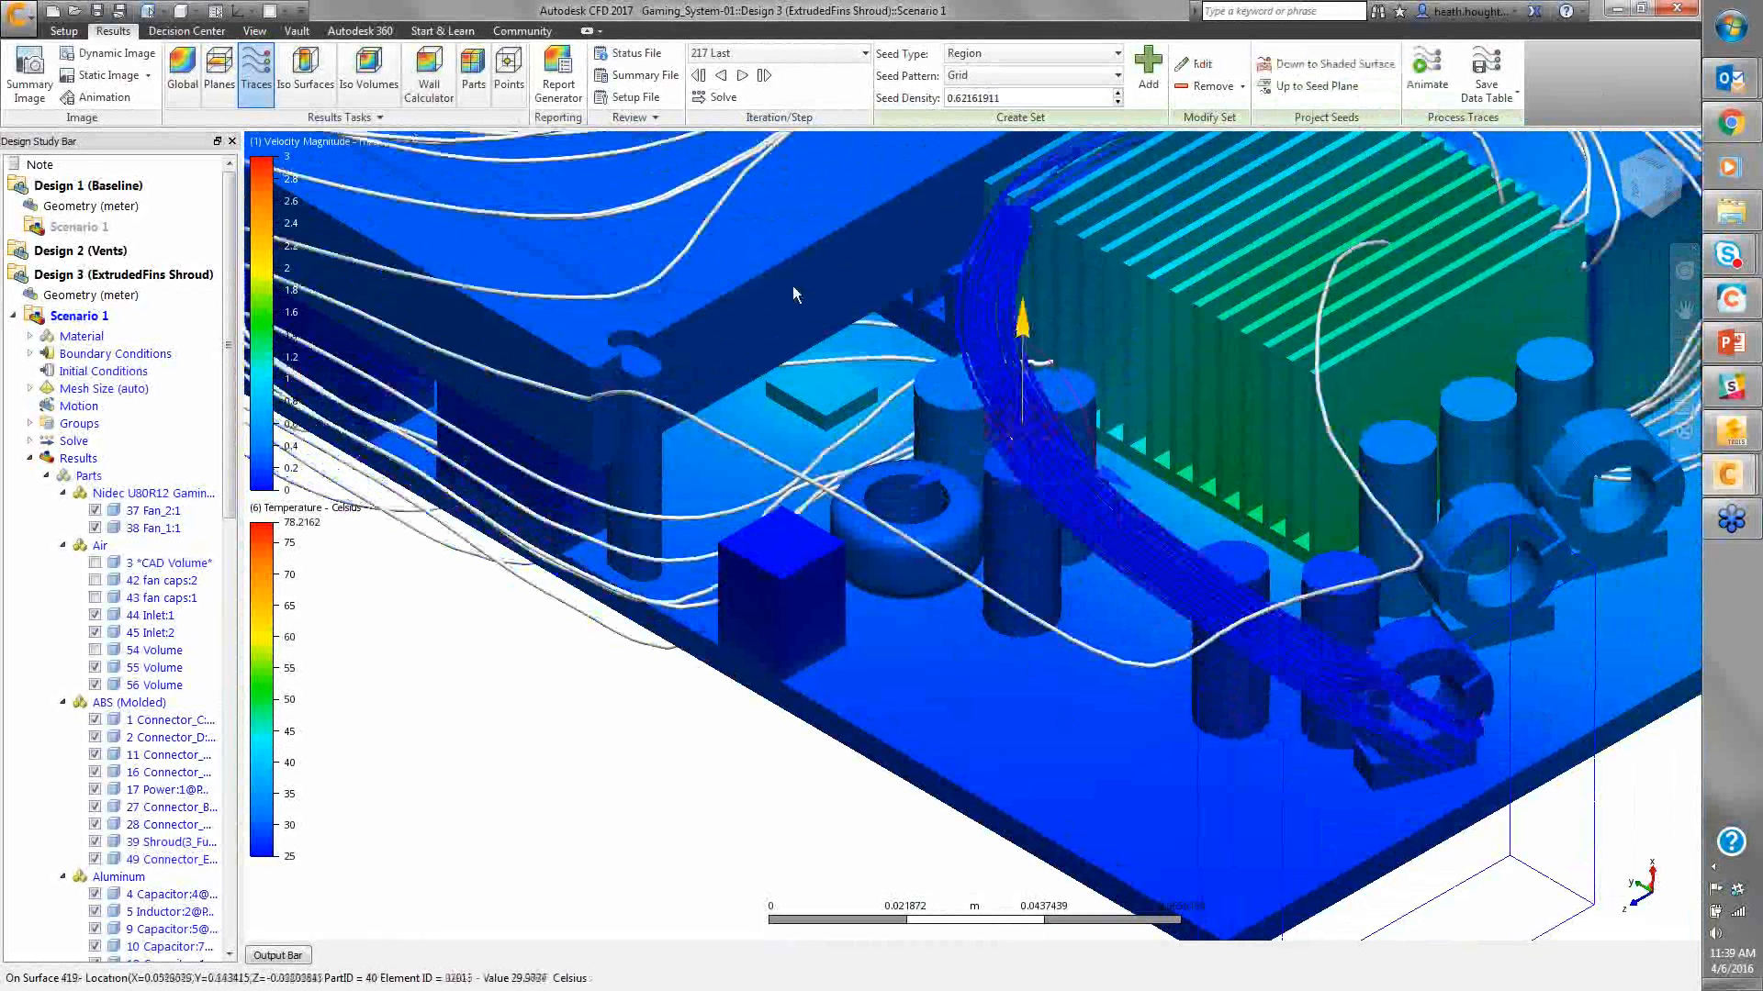
click(1311, 66)
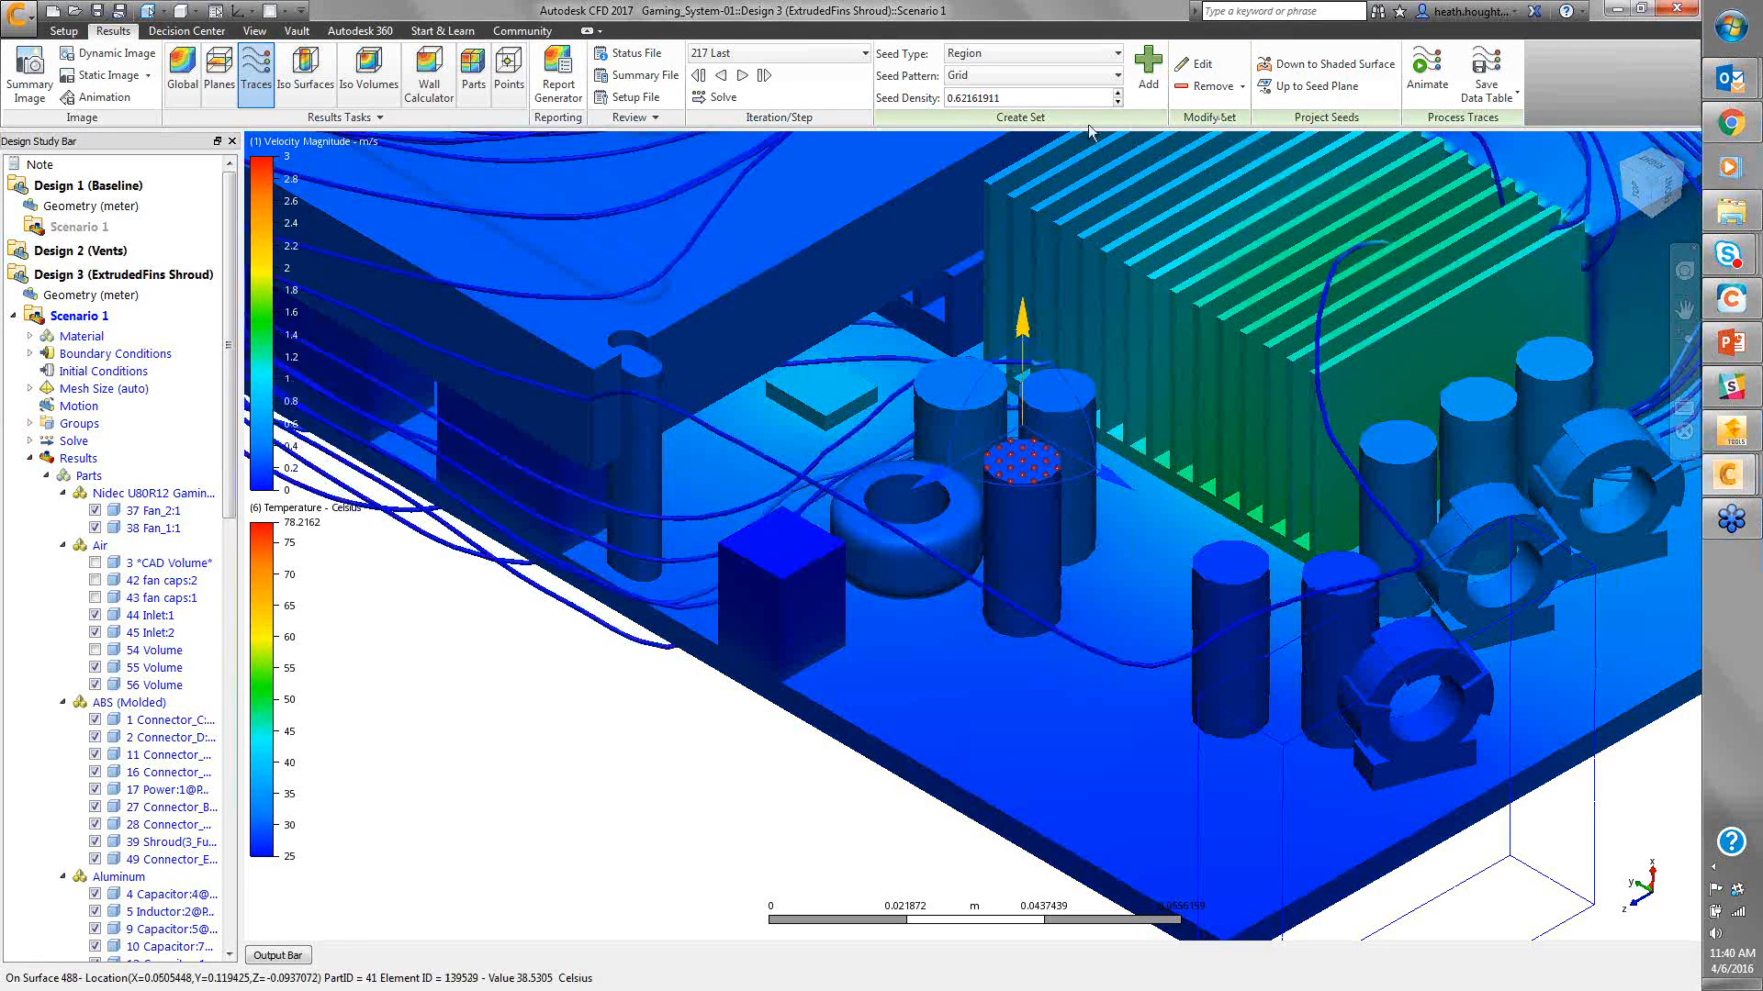
Hide trace sets 3 and 4 and show trace sets 1 and 2
scroll(246, 579, down, 5)
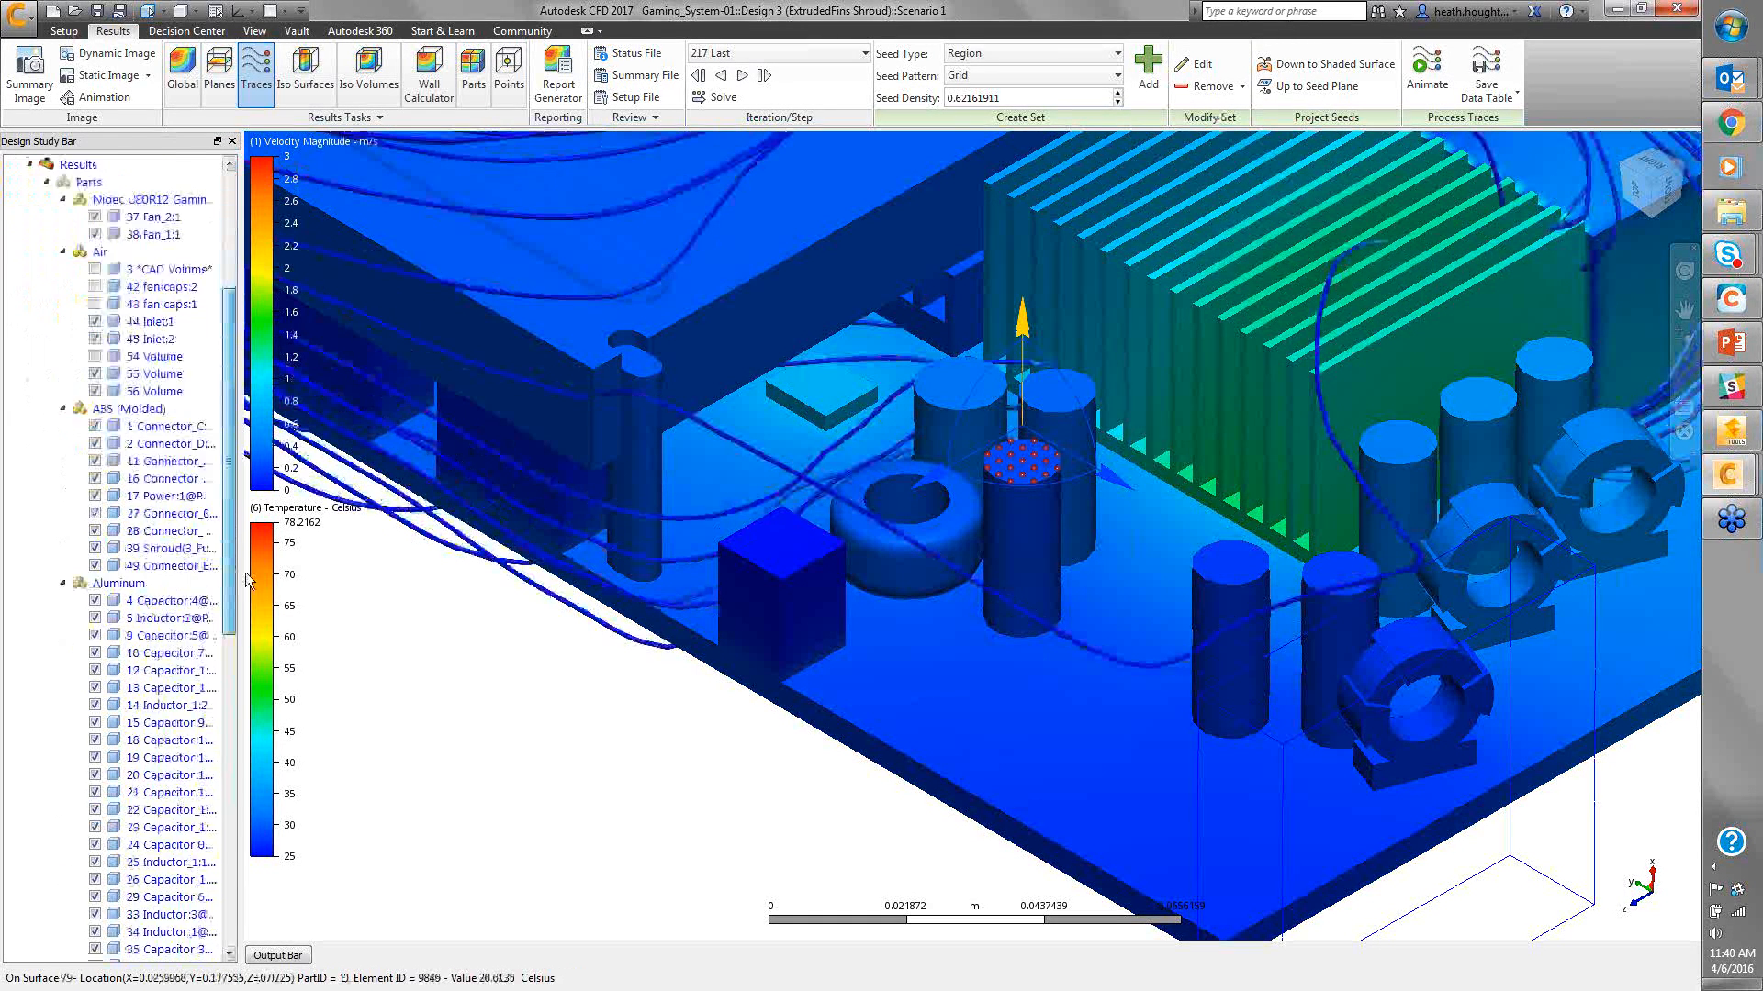
scroll(246, 579, down, 12)
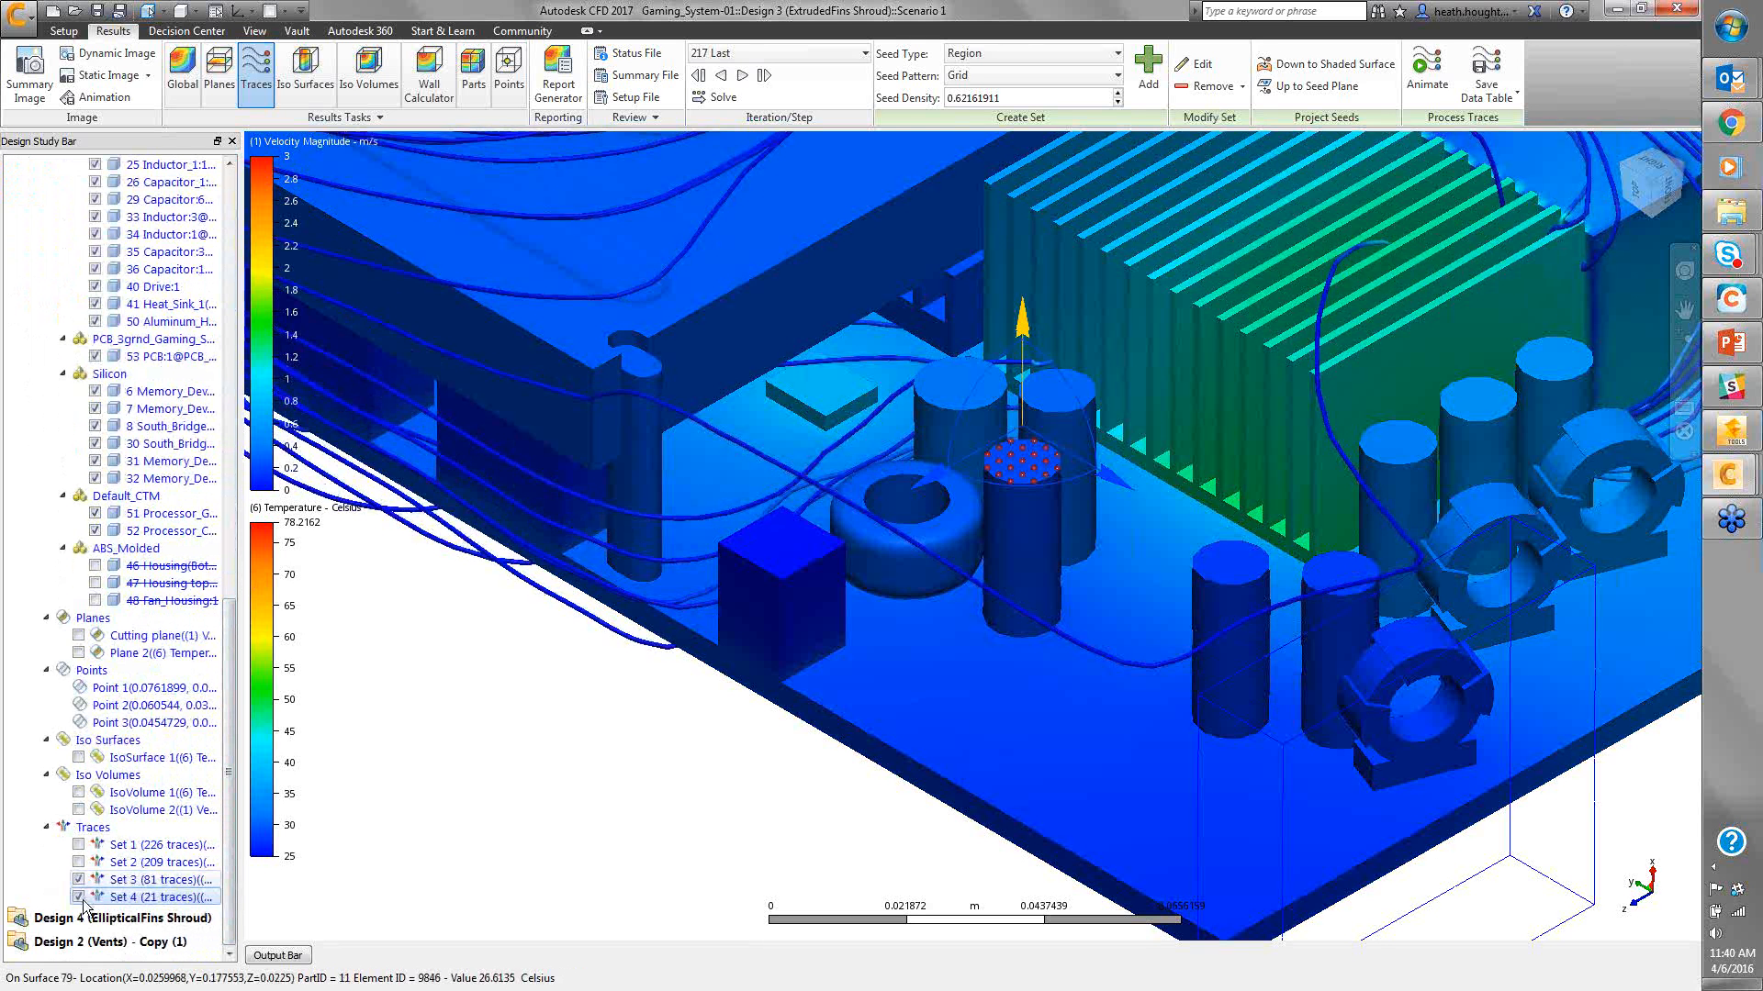
click(79, 897)
click(79, 879)
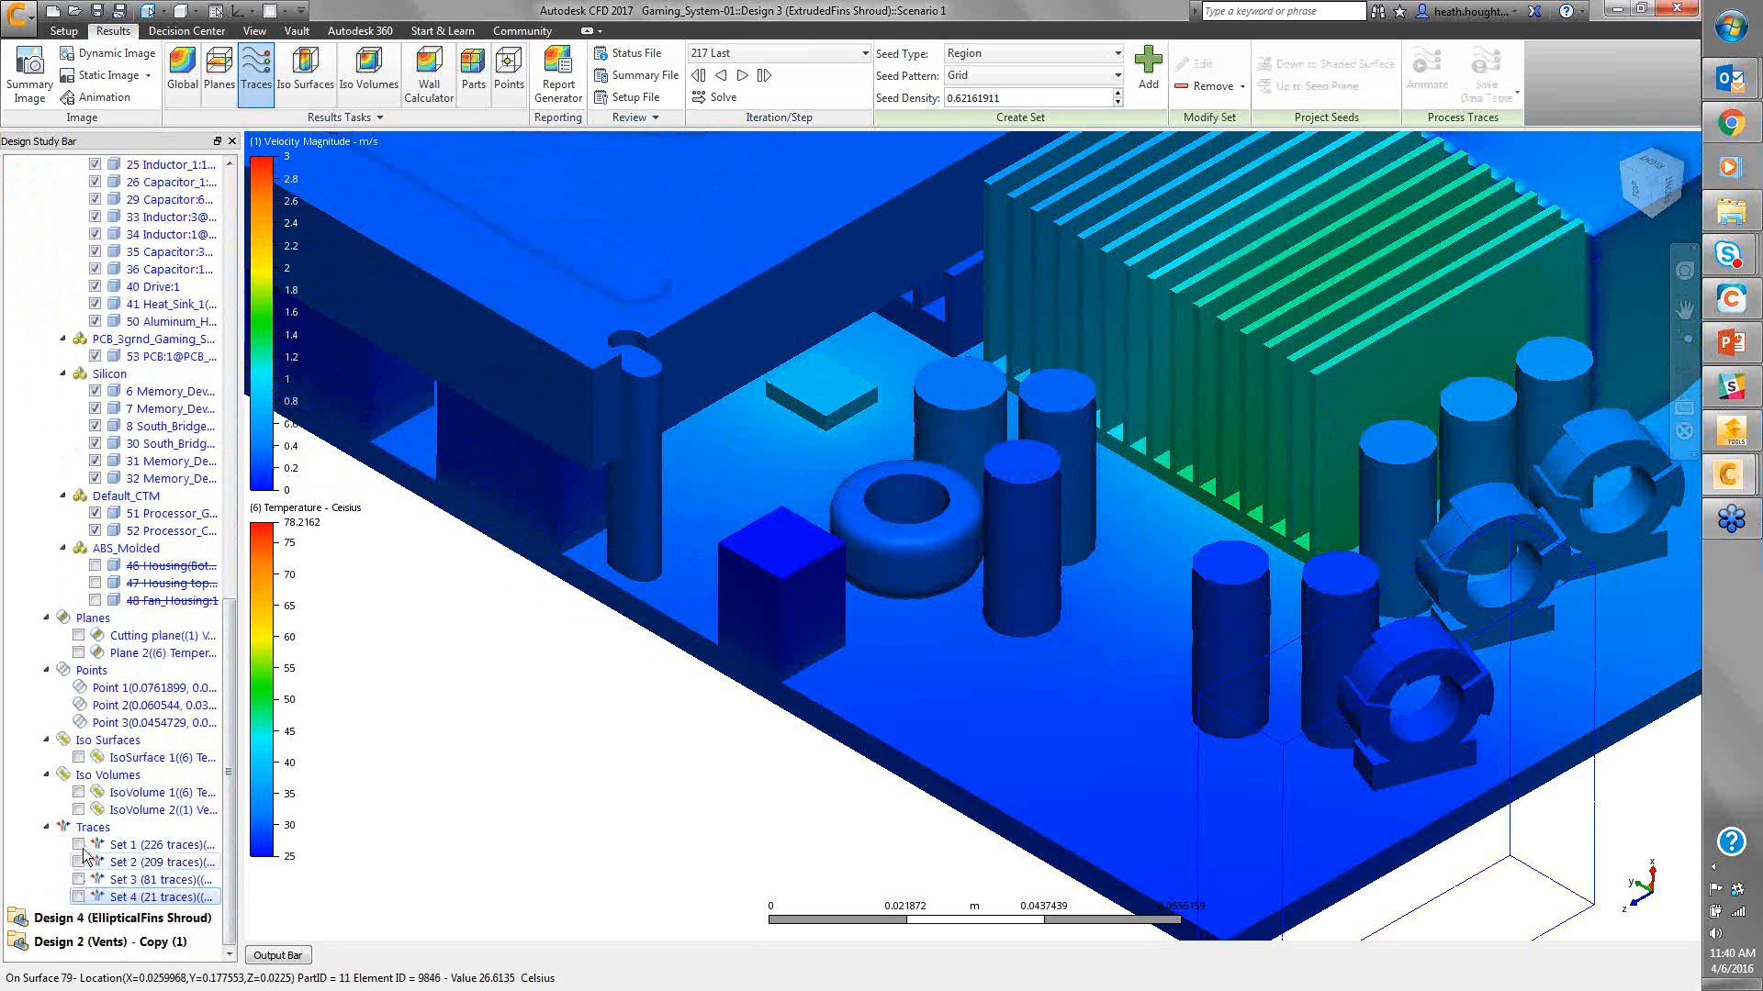
click(79, 845)
click(79, 862)
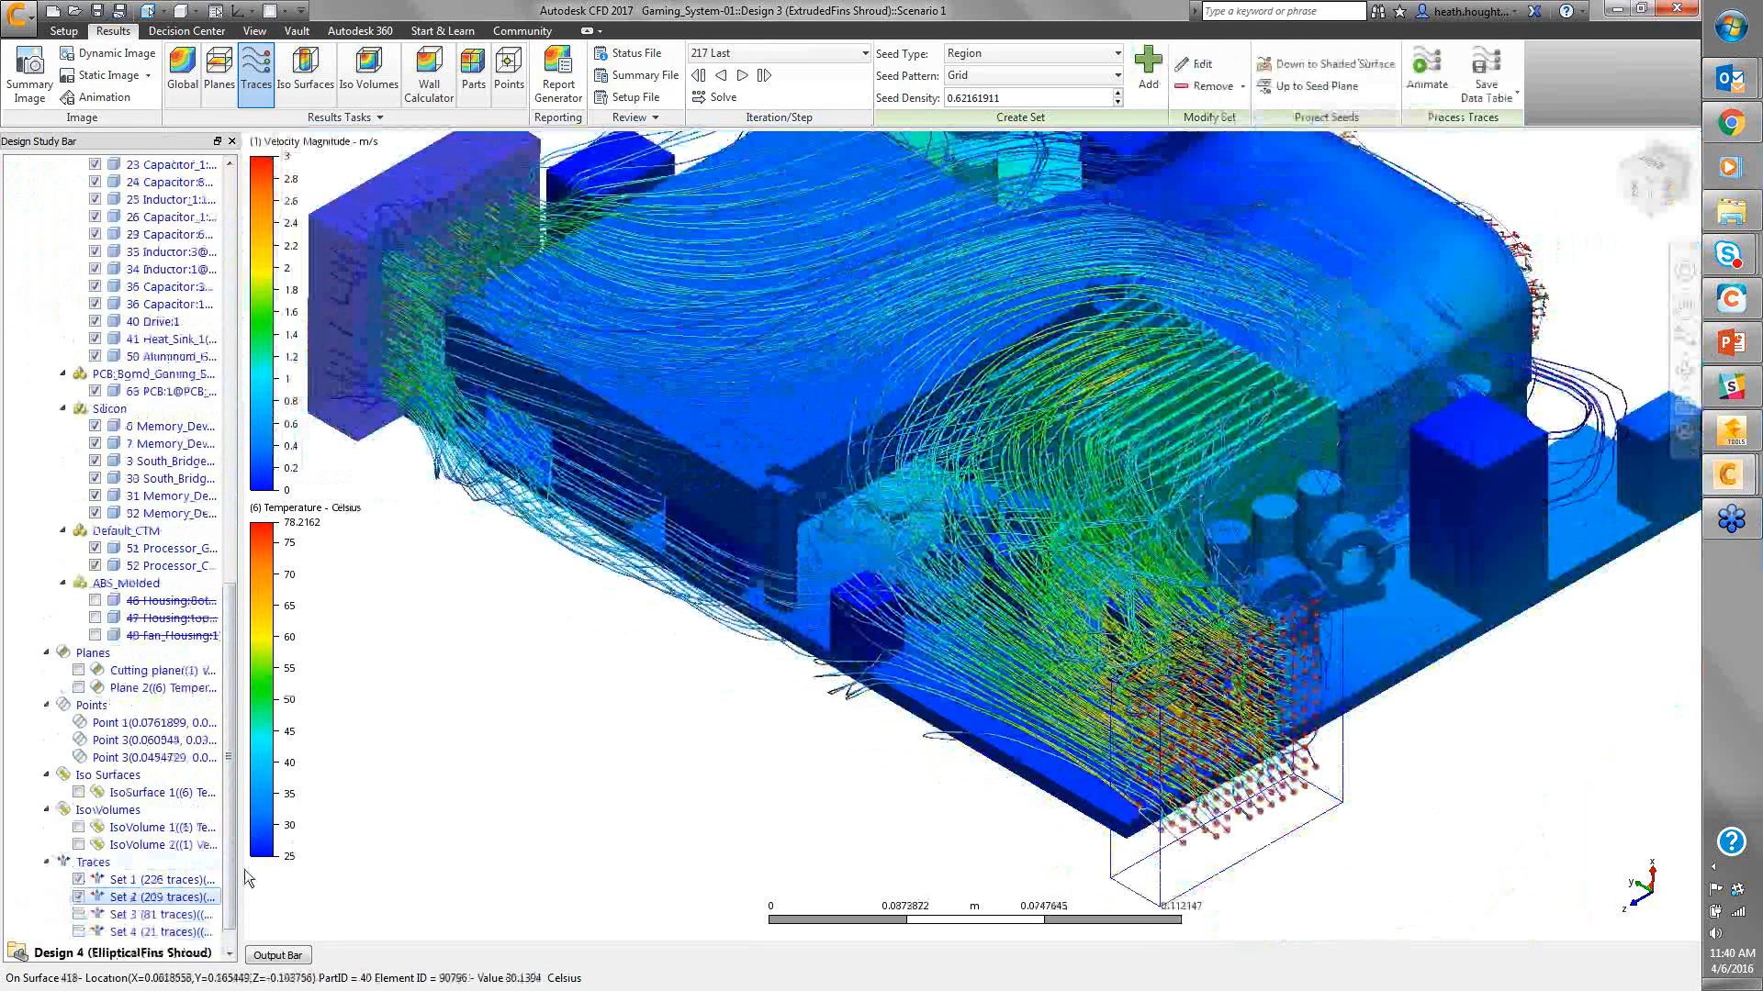
Open trace Set 2 for editing and move its properties dialog away from the design tree
right_click(136, 904)
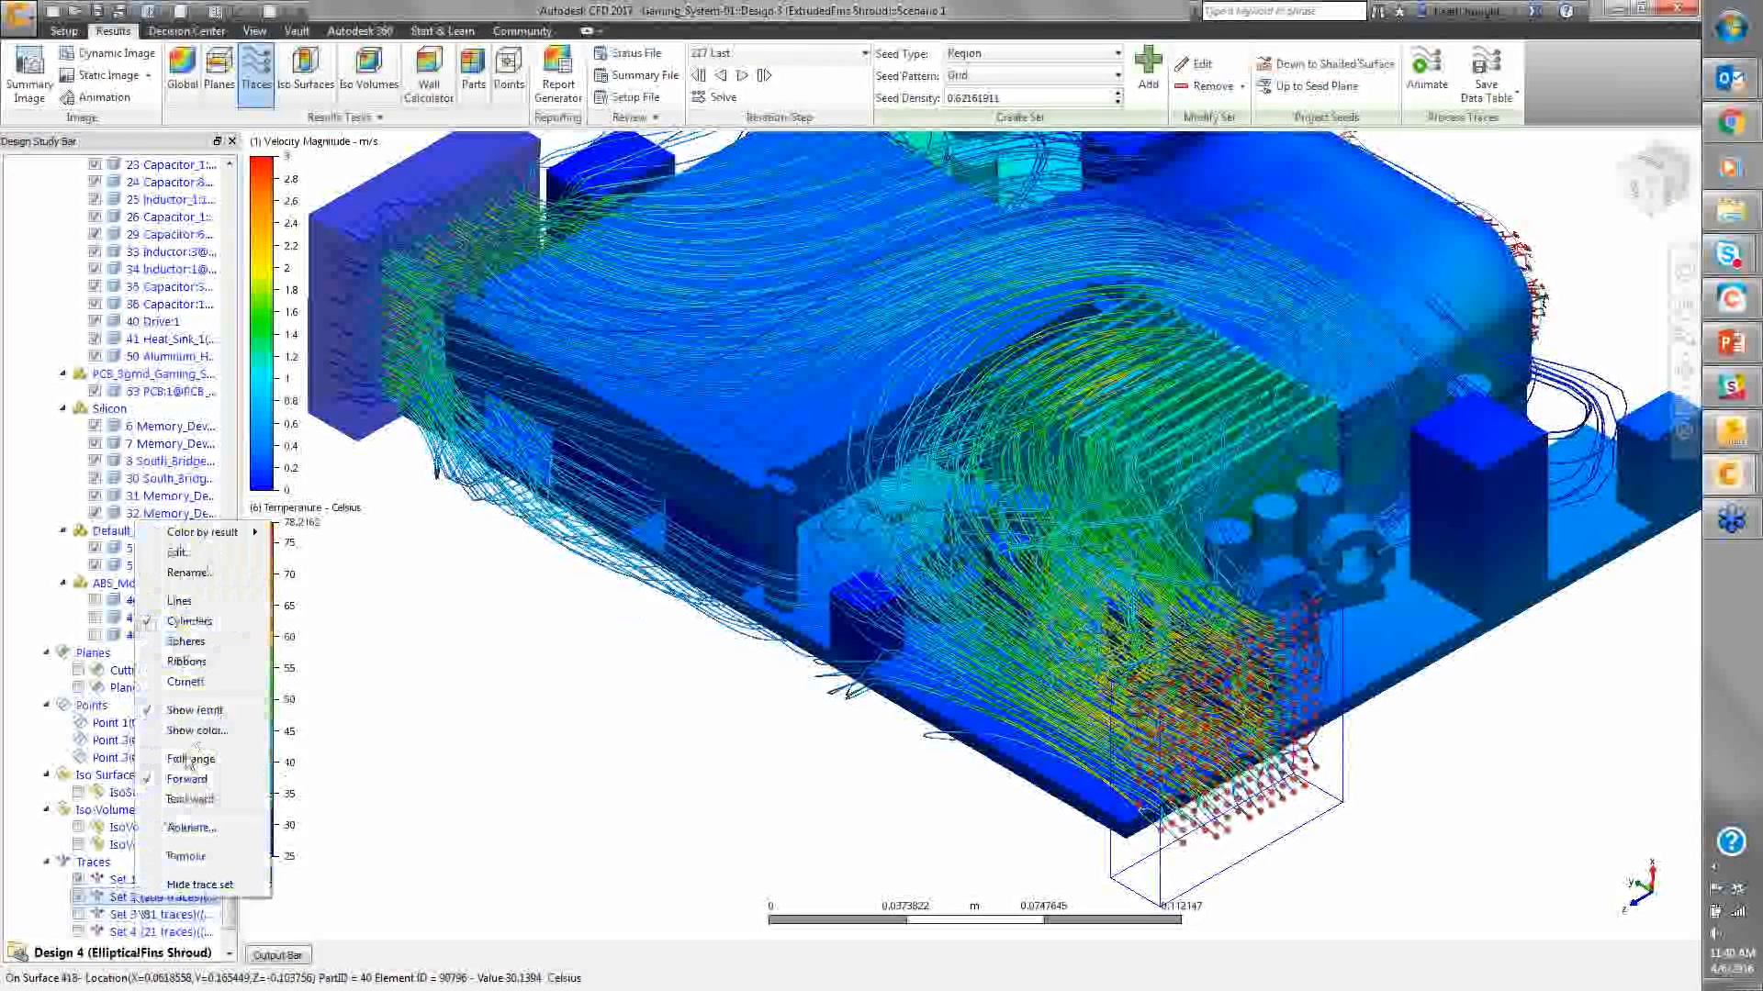
click(184, 554)
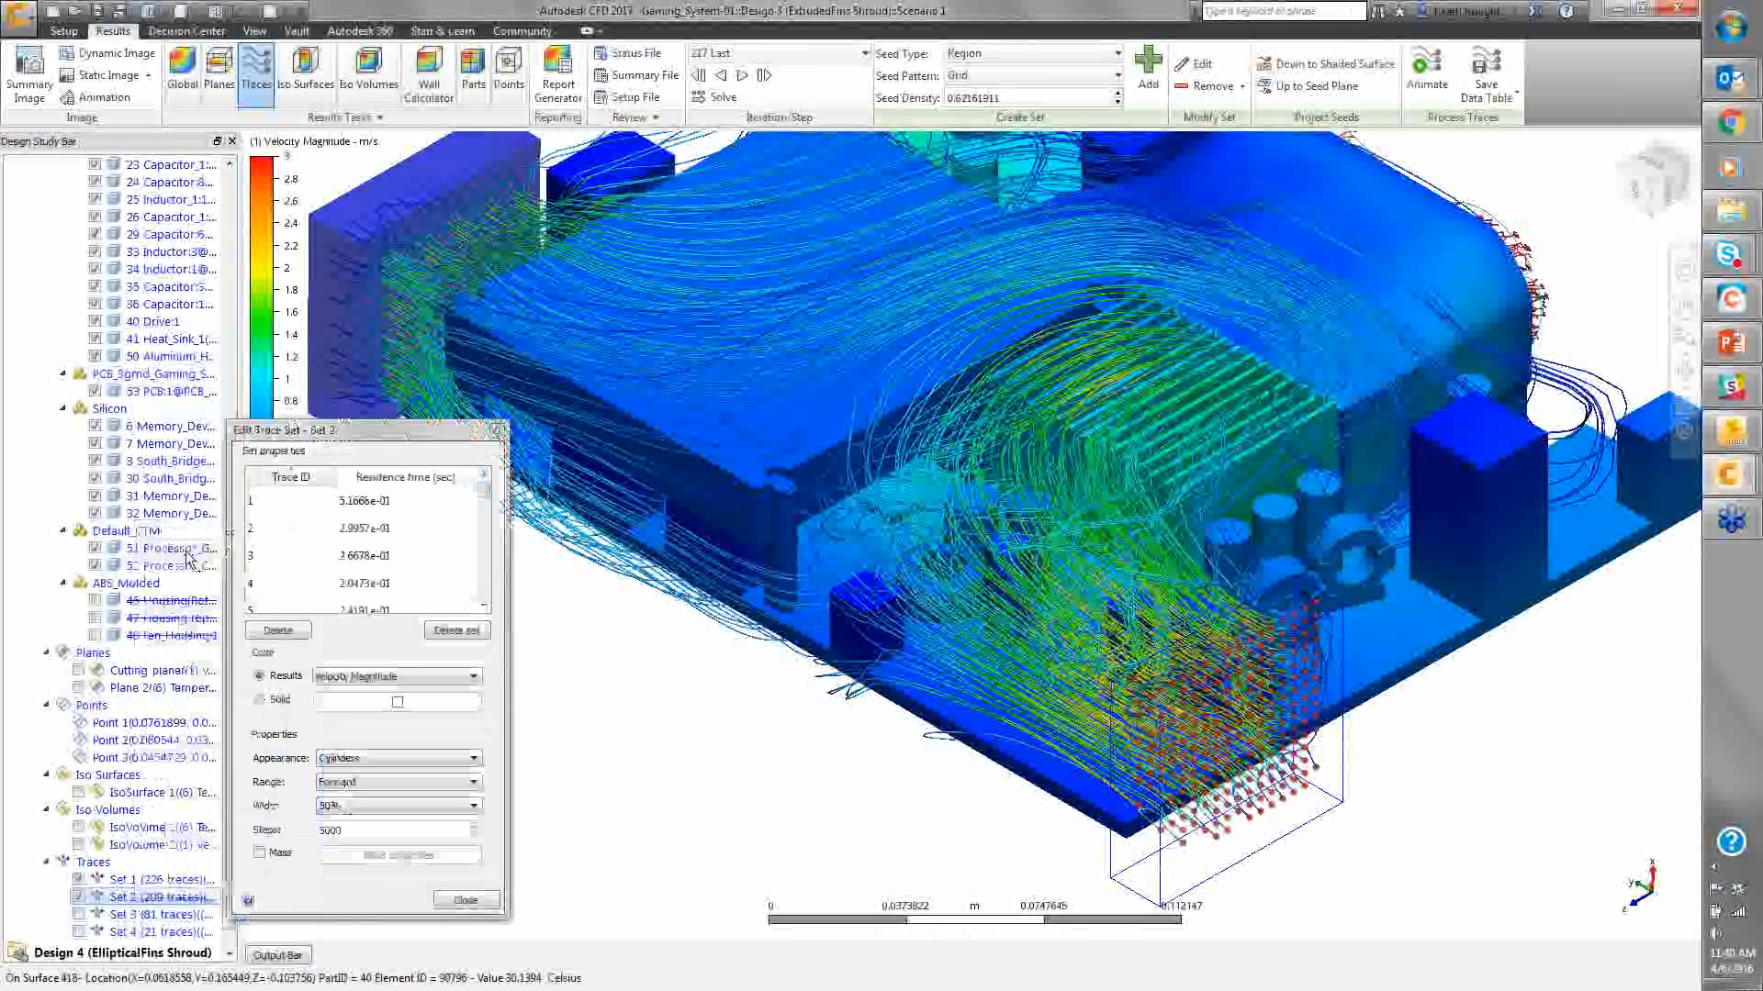
drag(333, 430, 565, 387)
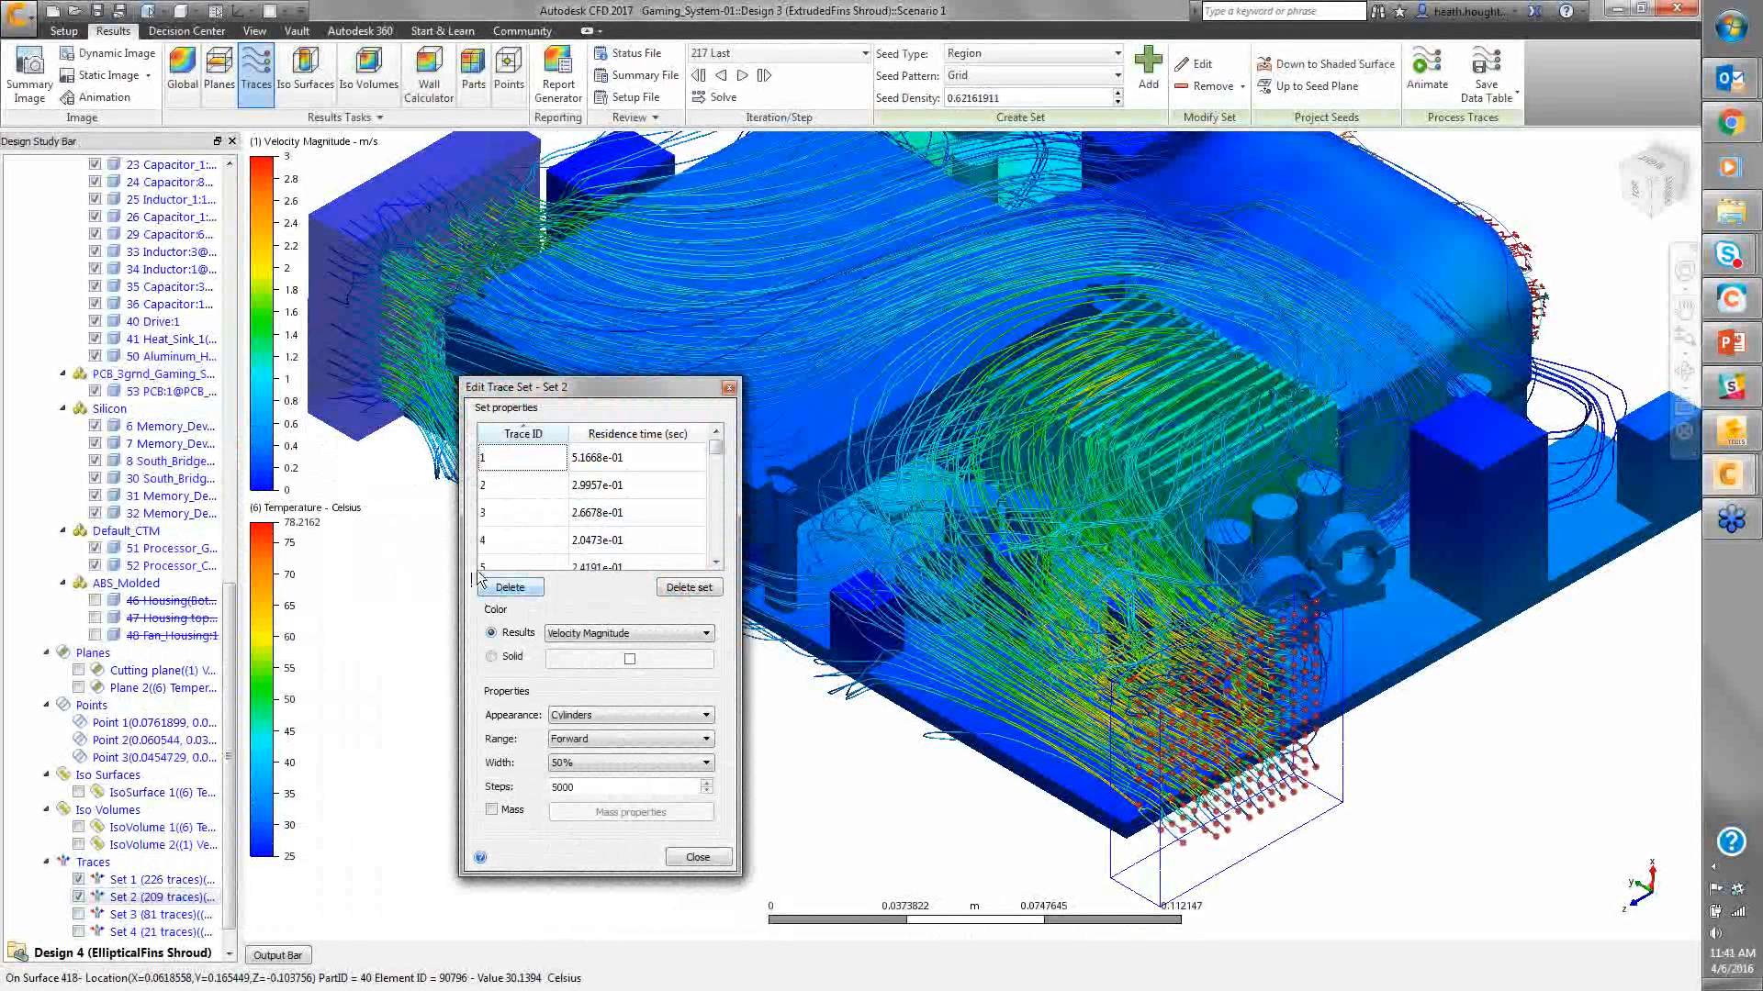
Try coloring trace Set 2 by Static Pressure and return it to Velocity Magnitude
click(581, 632)
click(578, 700)
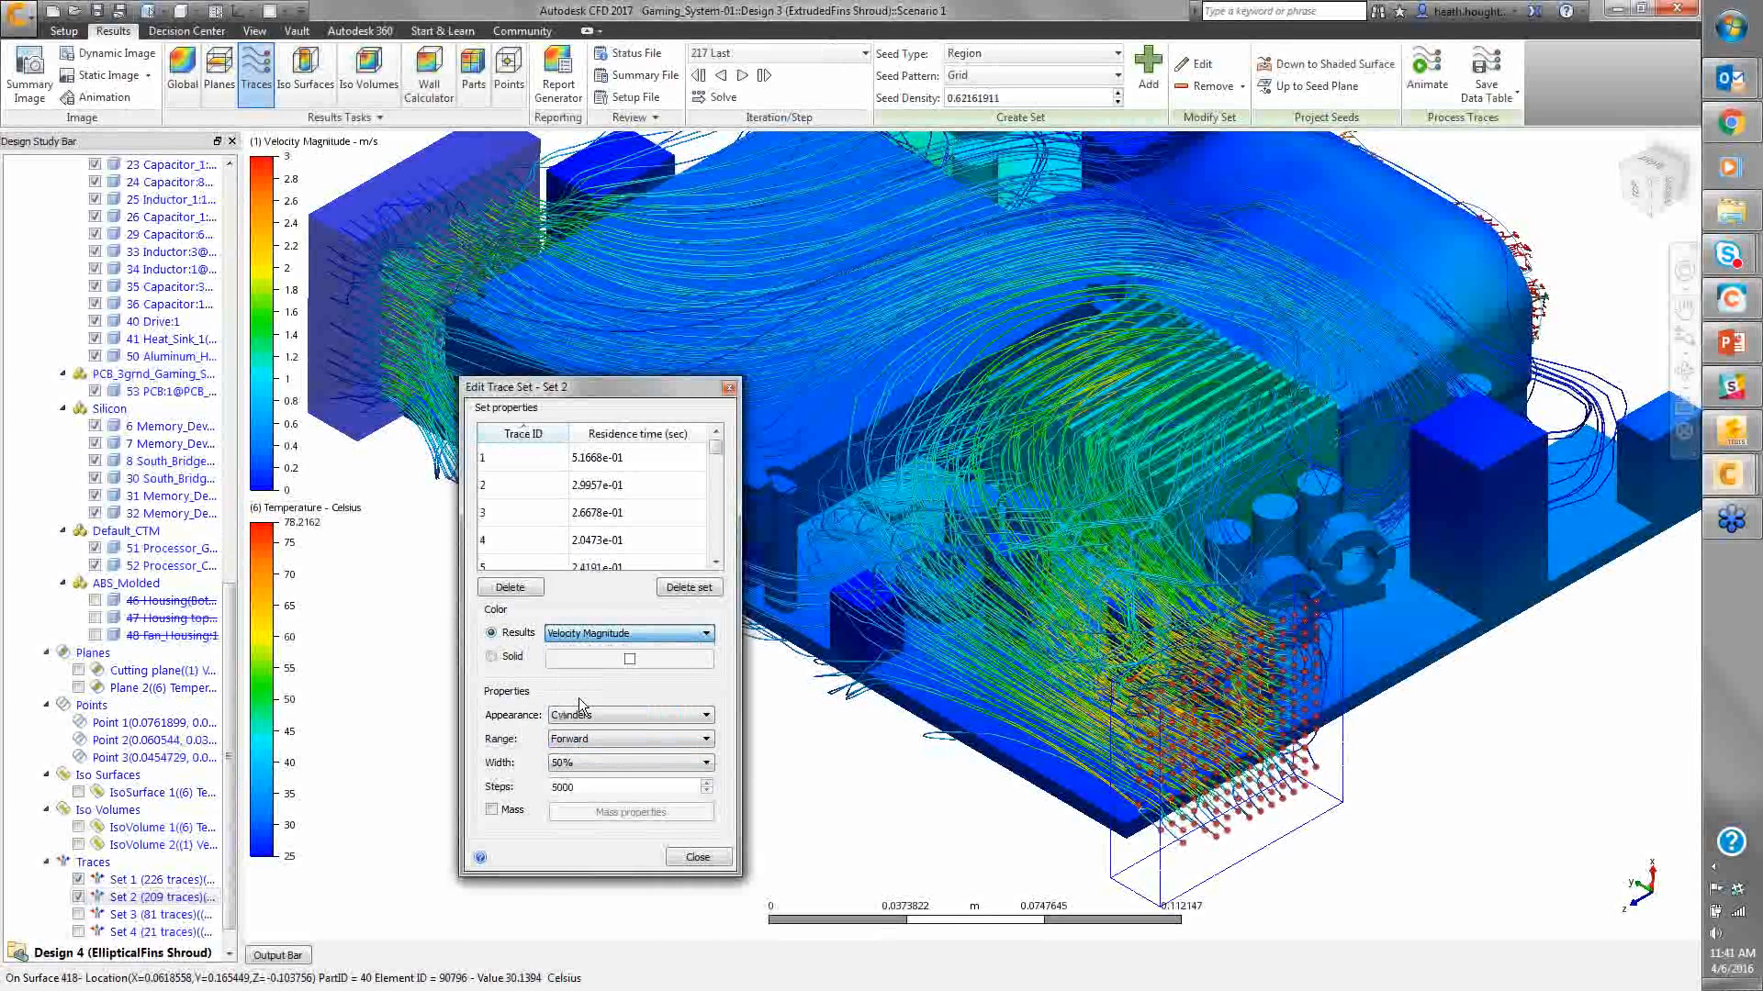
click(605, 638)
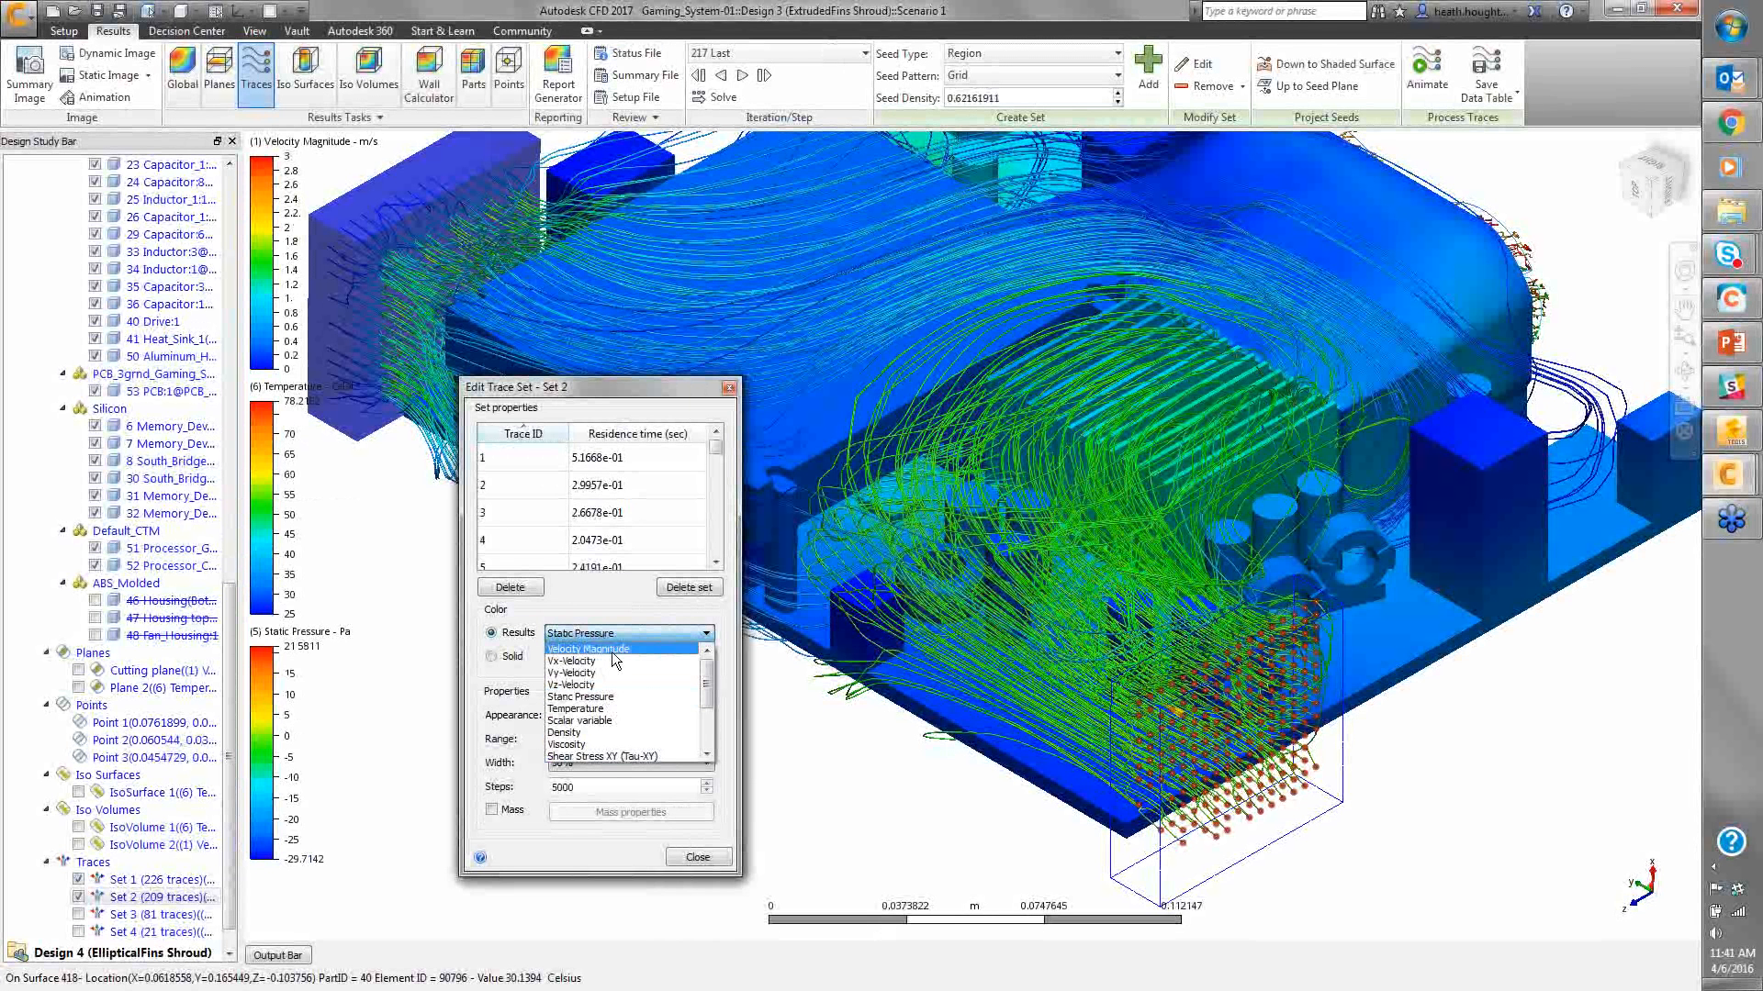
click(611, 652)
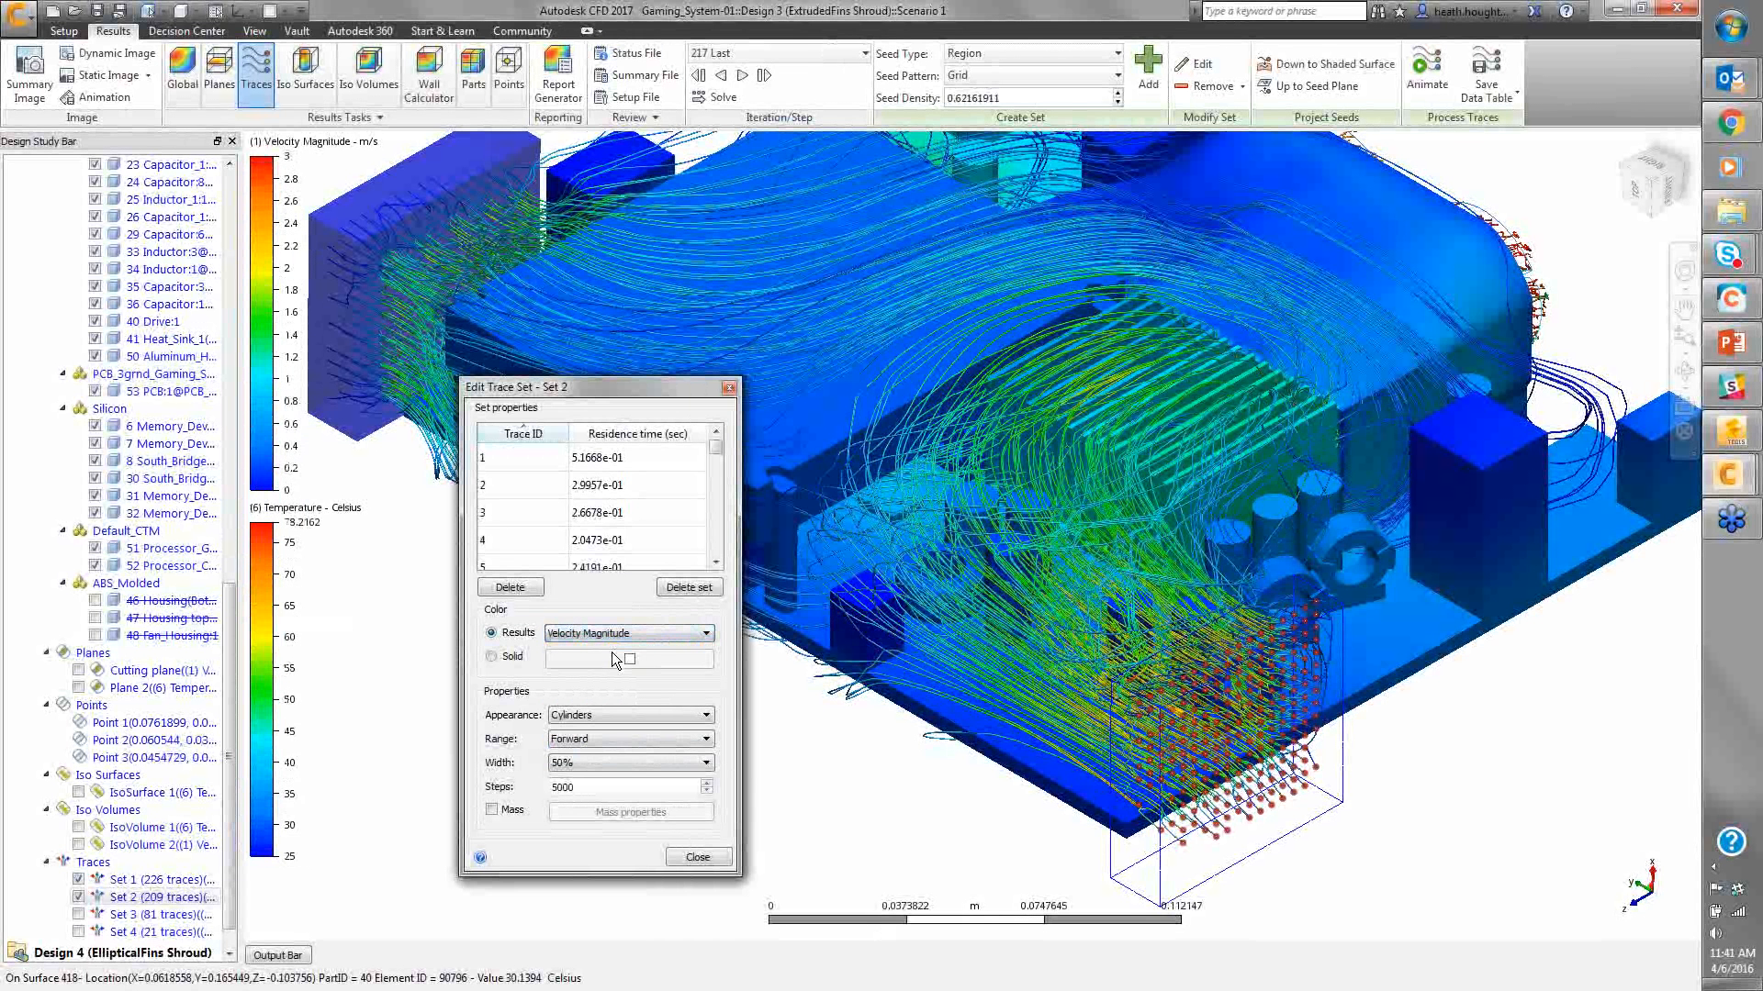
Try a solid color on trace Set 2, view its color choices, and restore coloring by results
click(492, 657)
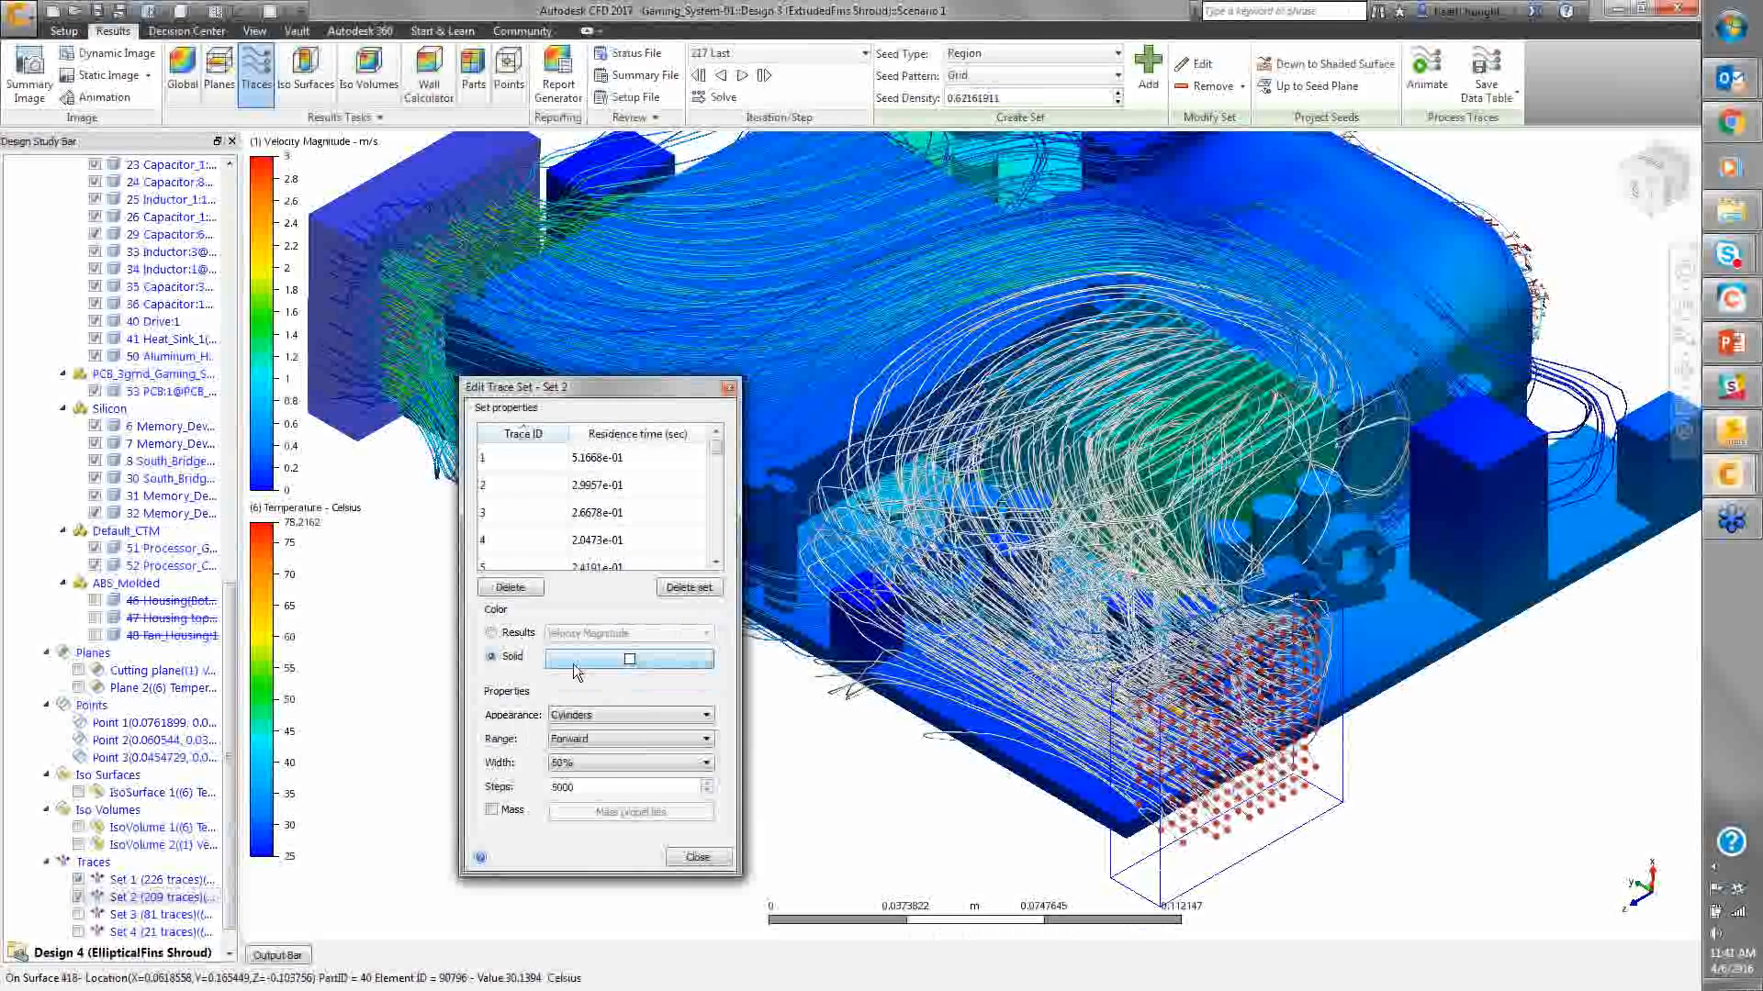
click(576, 661)
click(991, 633)
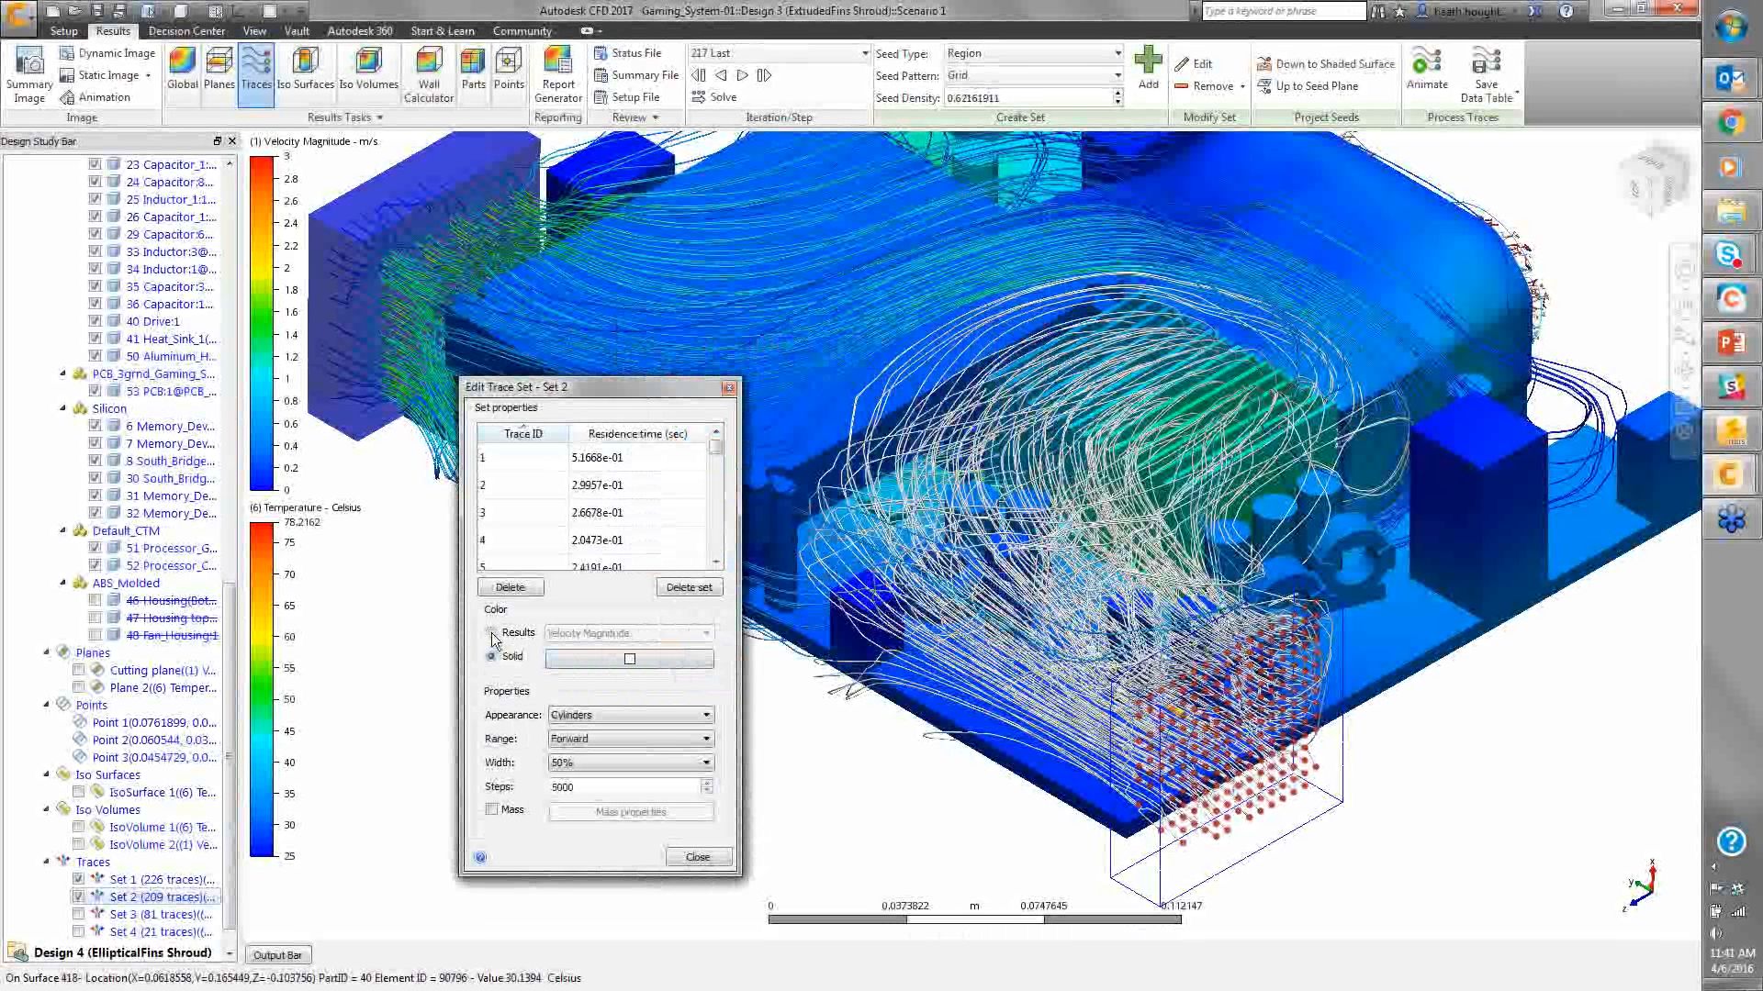
click(492, 634)
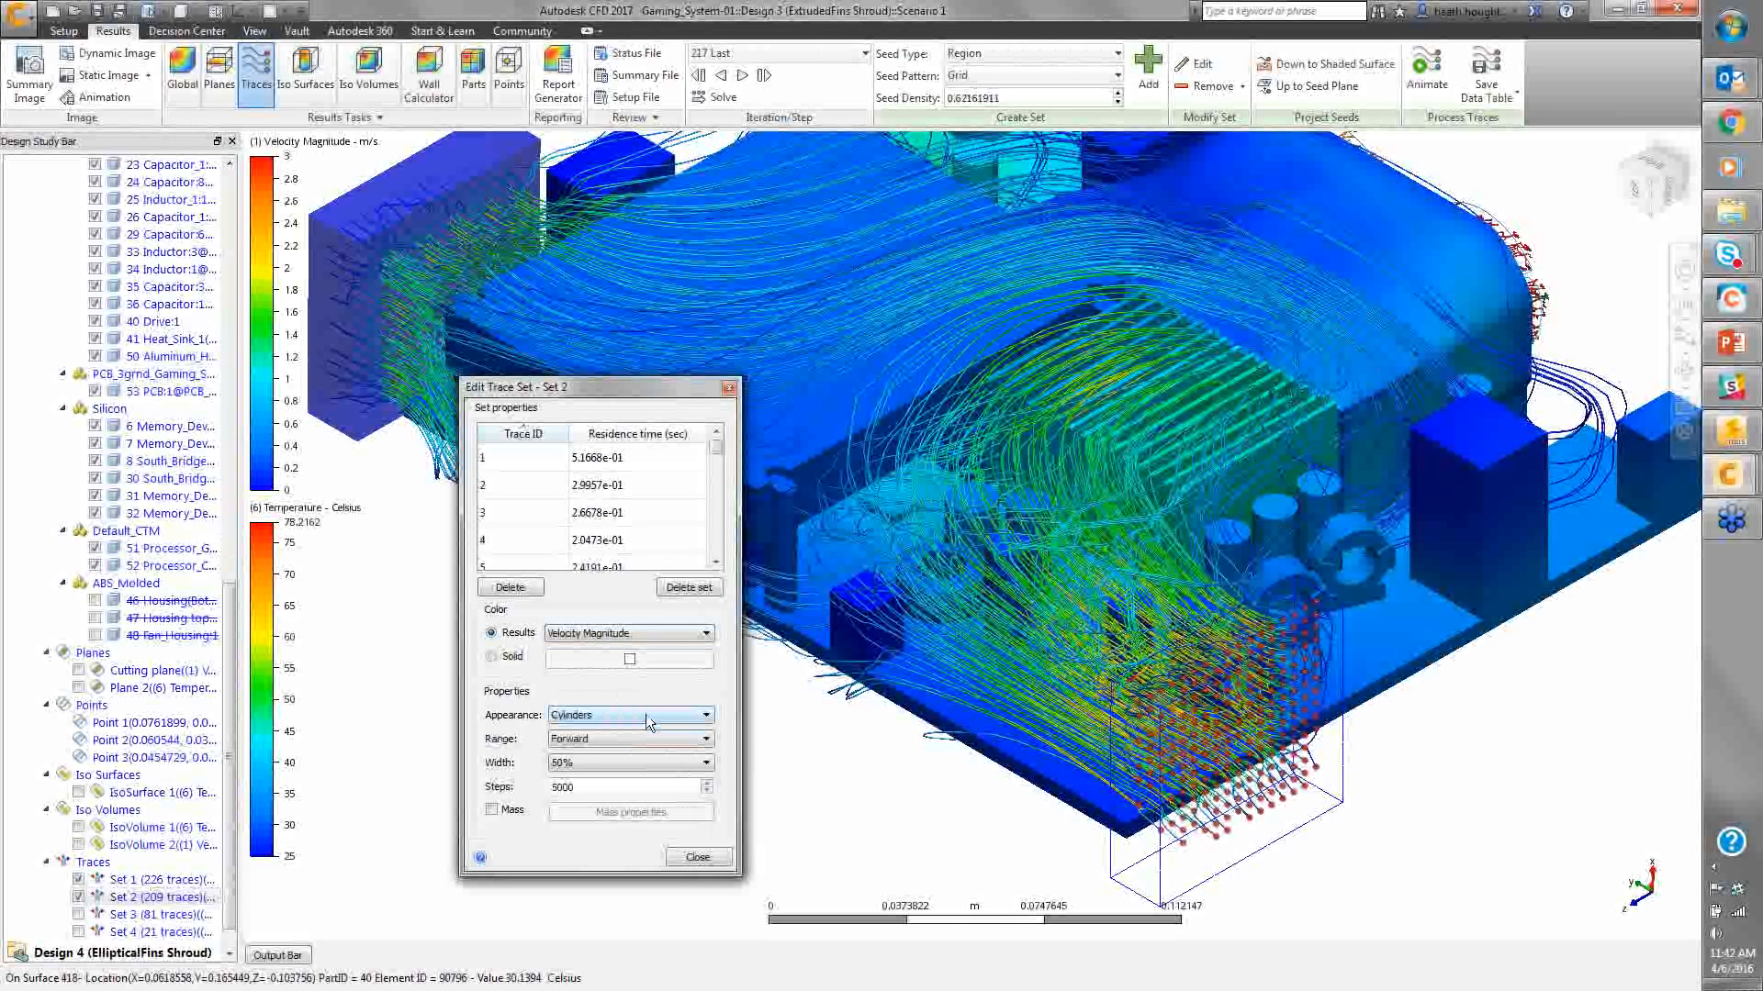
Try the Backward range on trace Set 2 and set it back to Forward
click(565, 741)
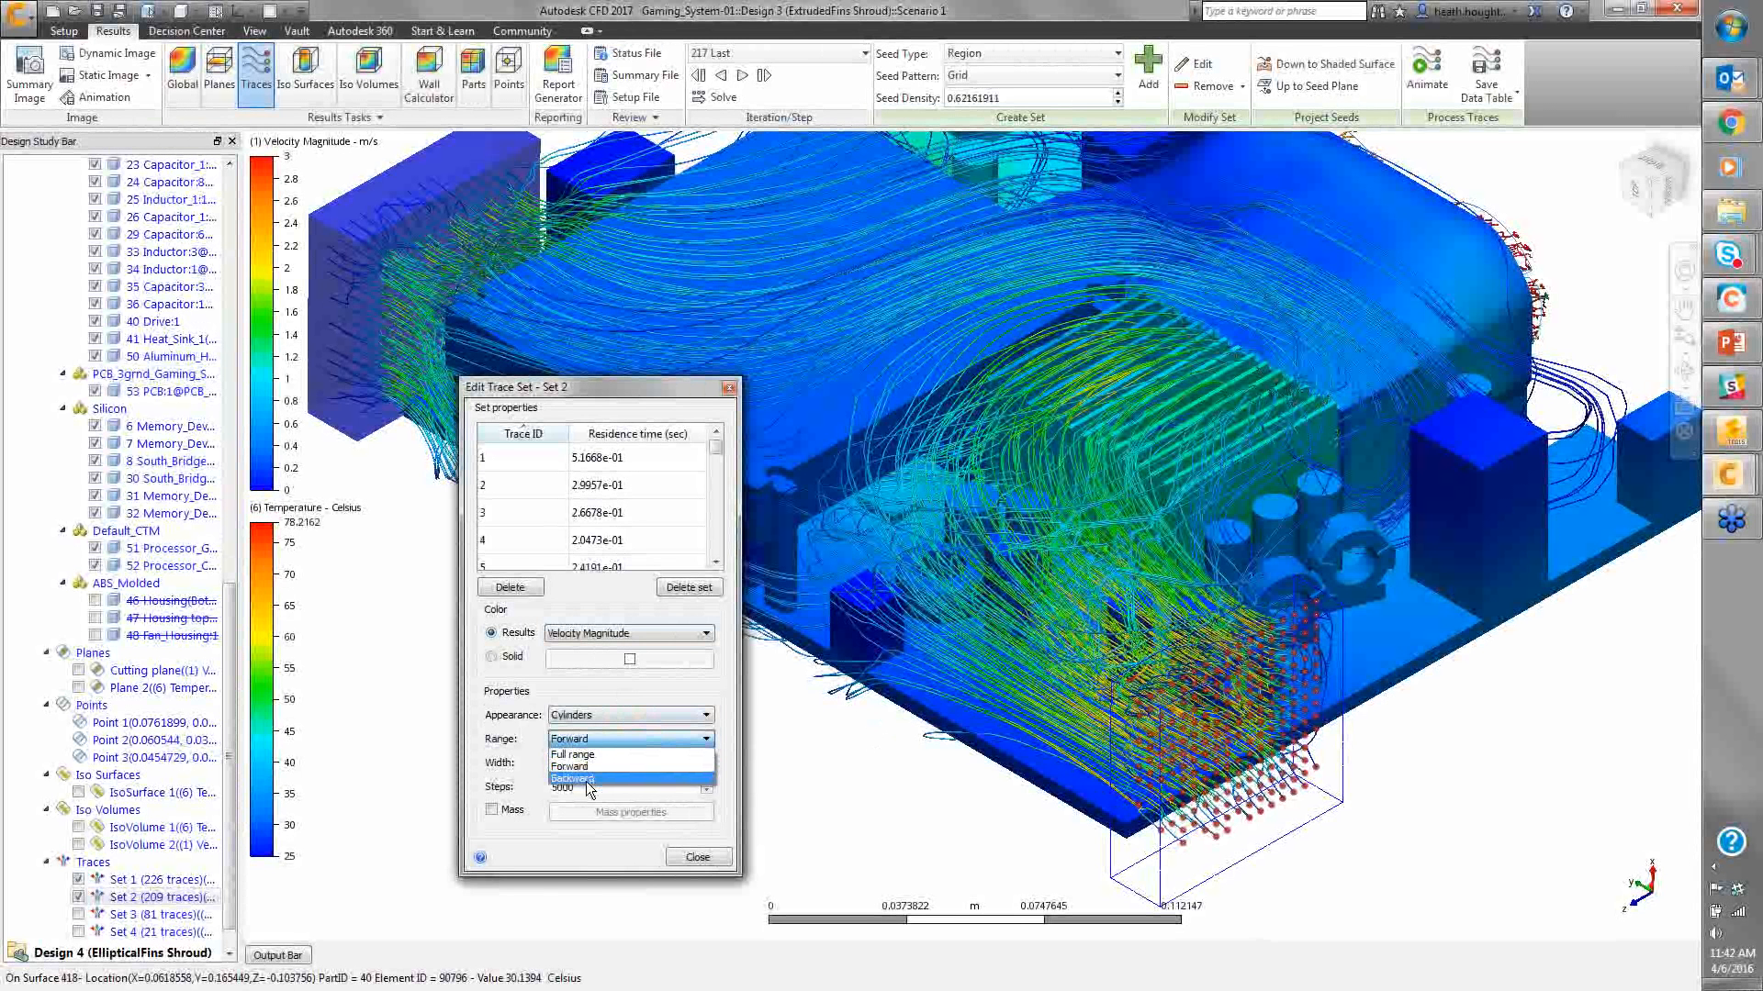
click(586, 781)
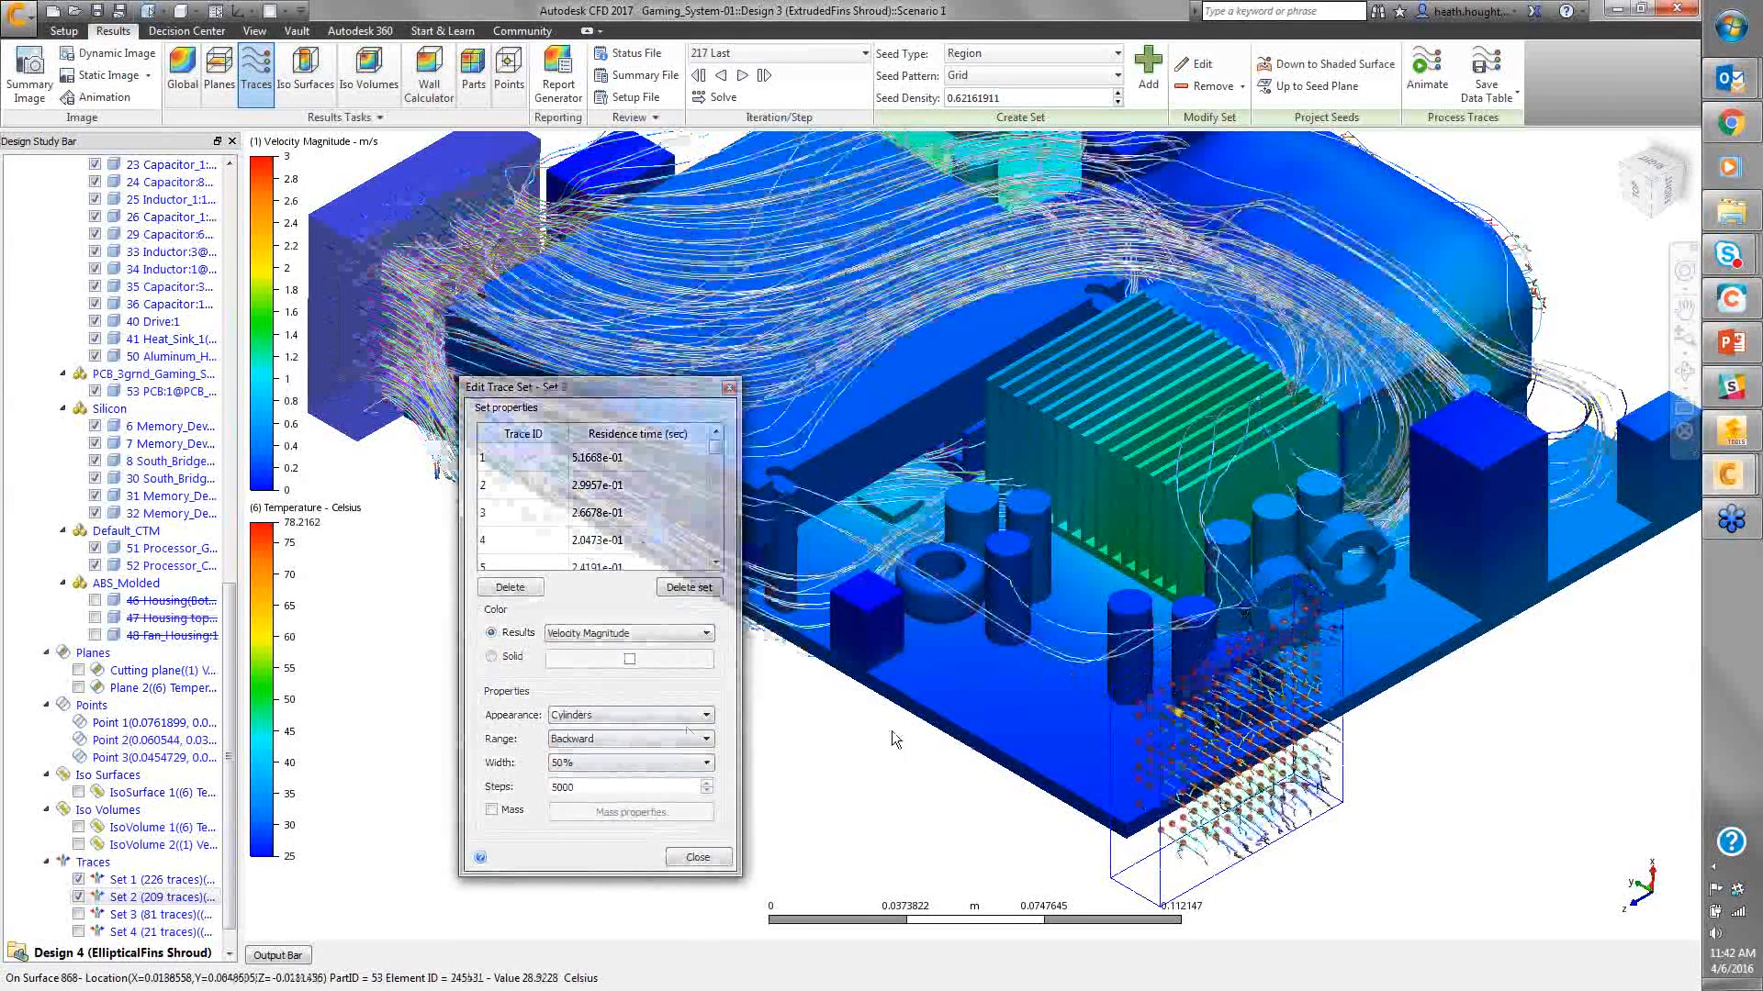
click(573, 739)
click(585, 776)
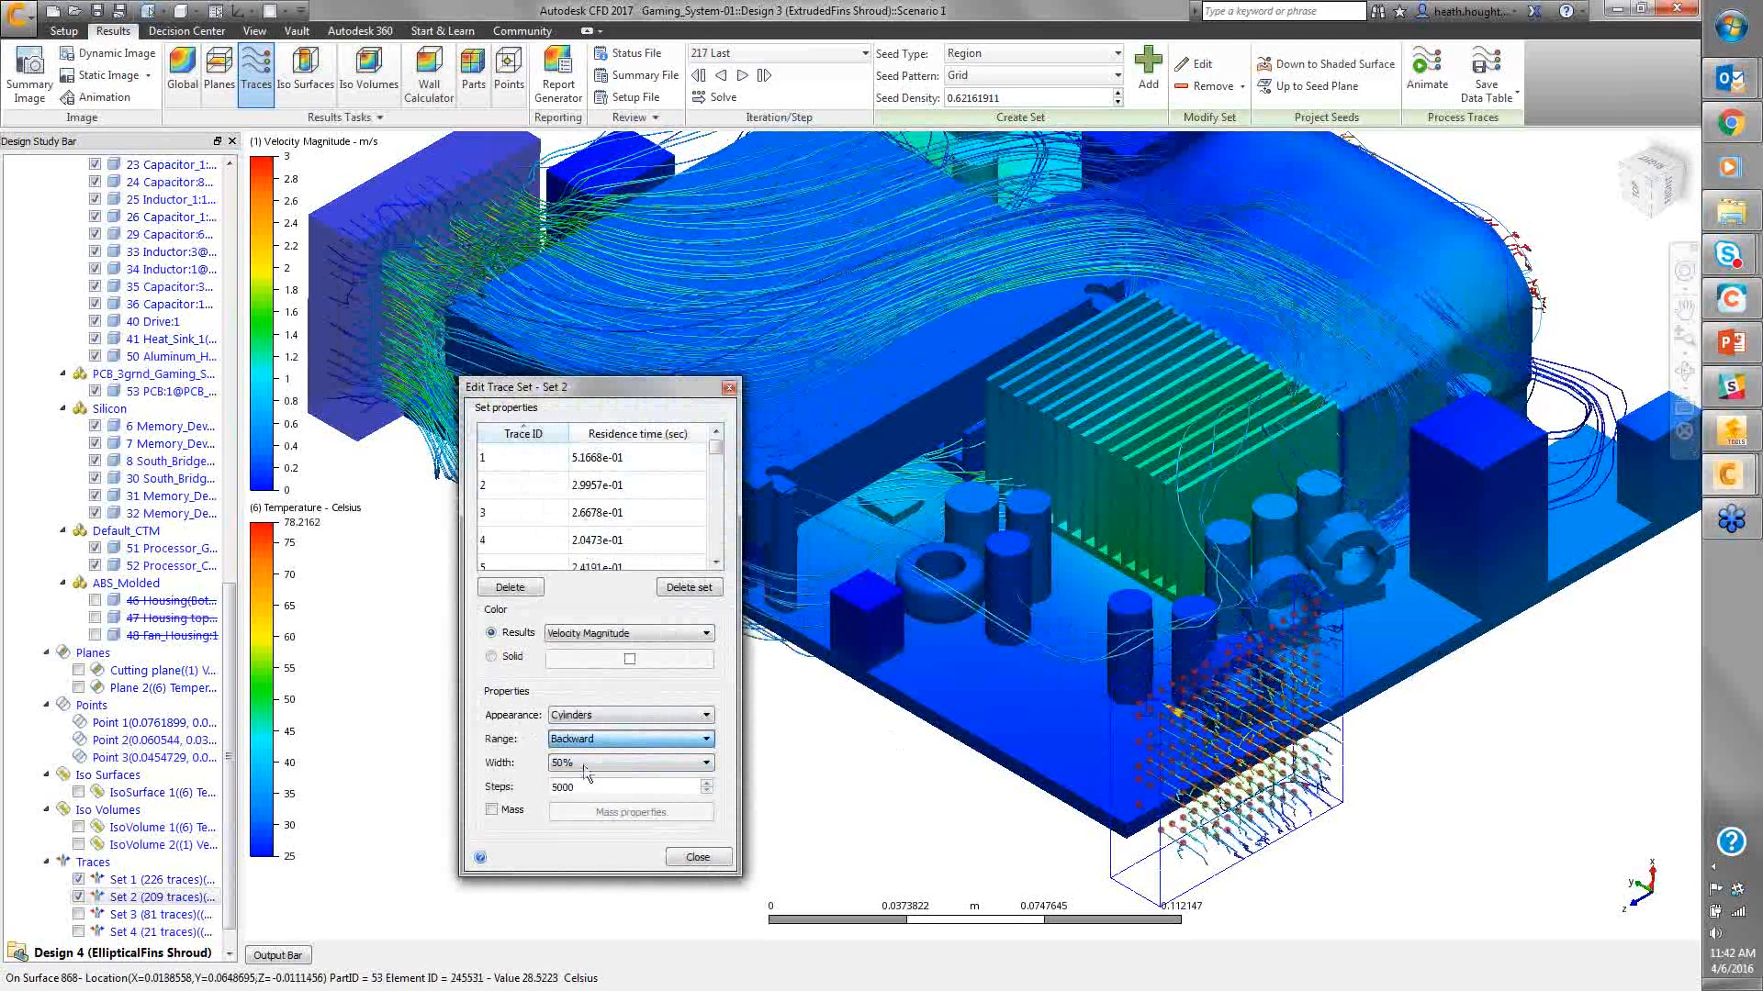
scroll(580, 736, up, 1)
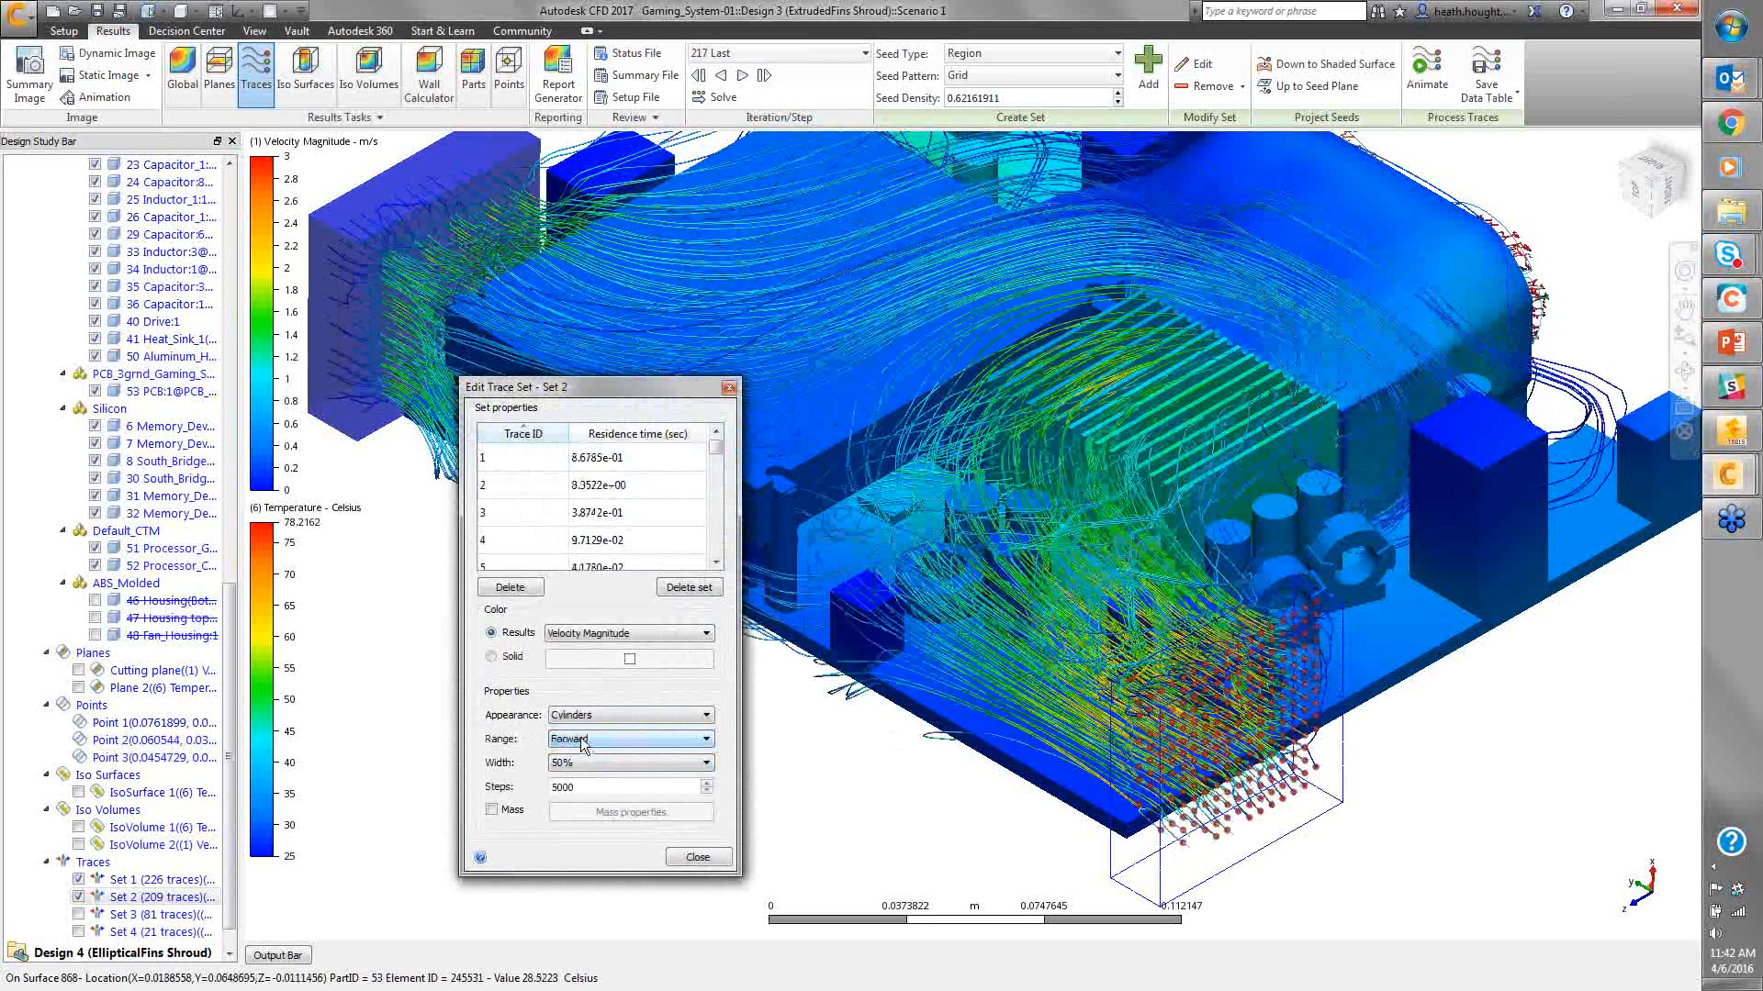
key(Tab)
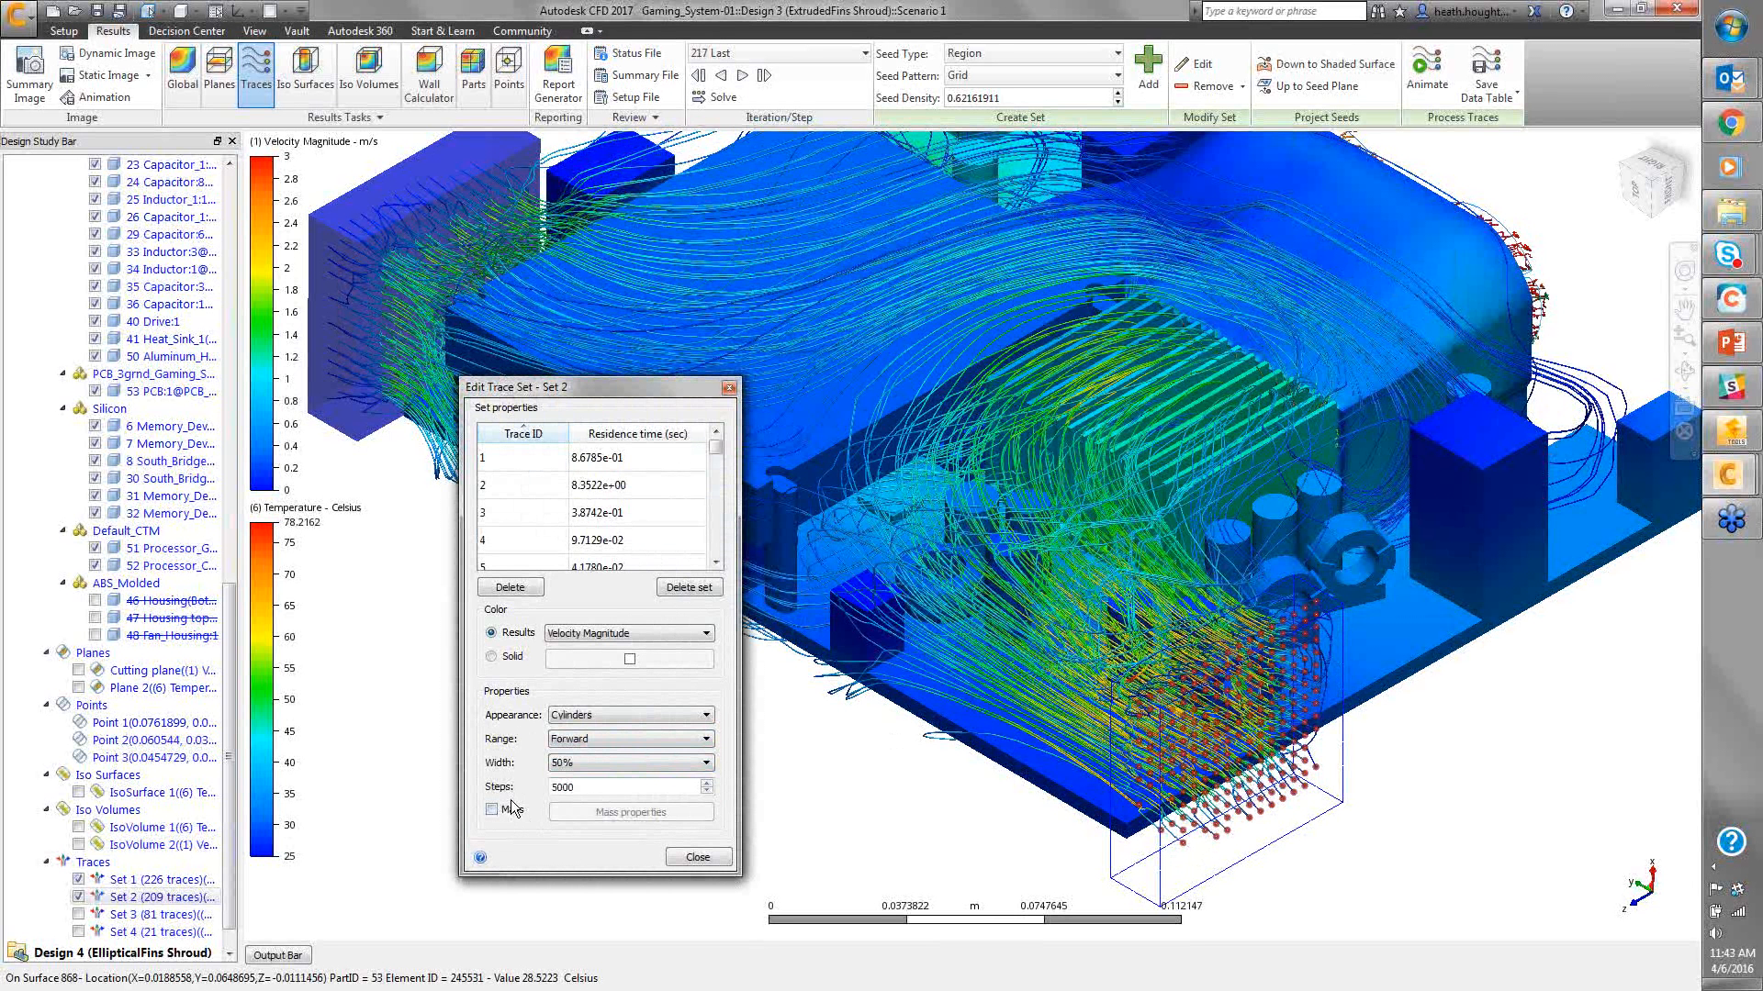
Try trace widths of 5% and 150% on trace Set 2 and return the width to 50%
click(582, 769)
click(580, 779)
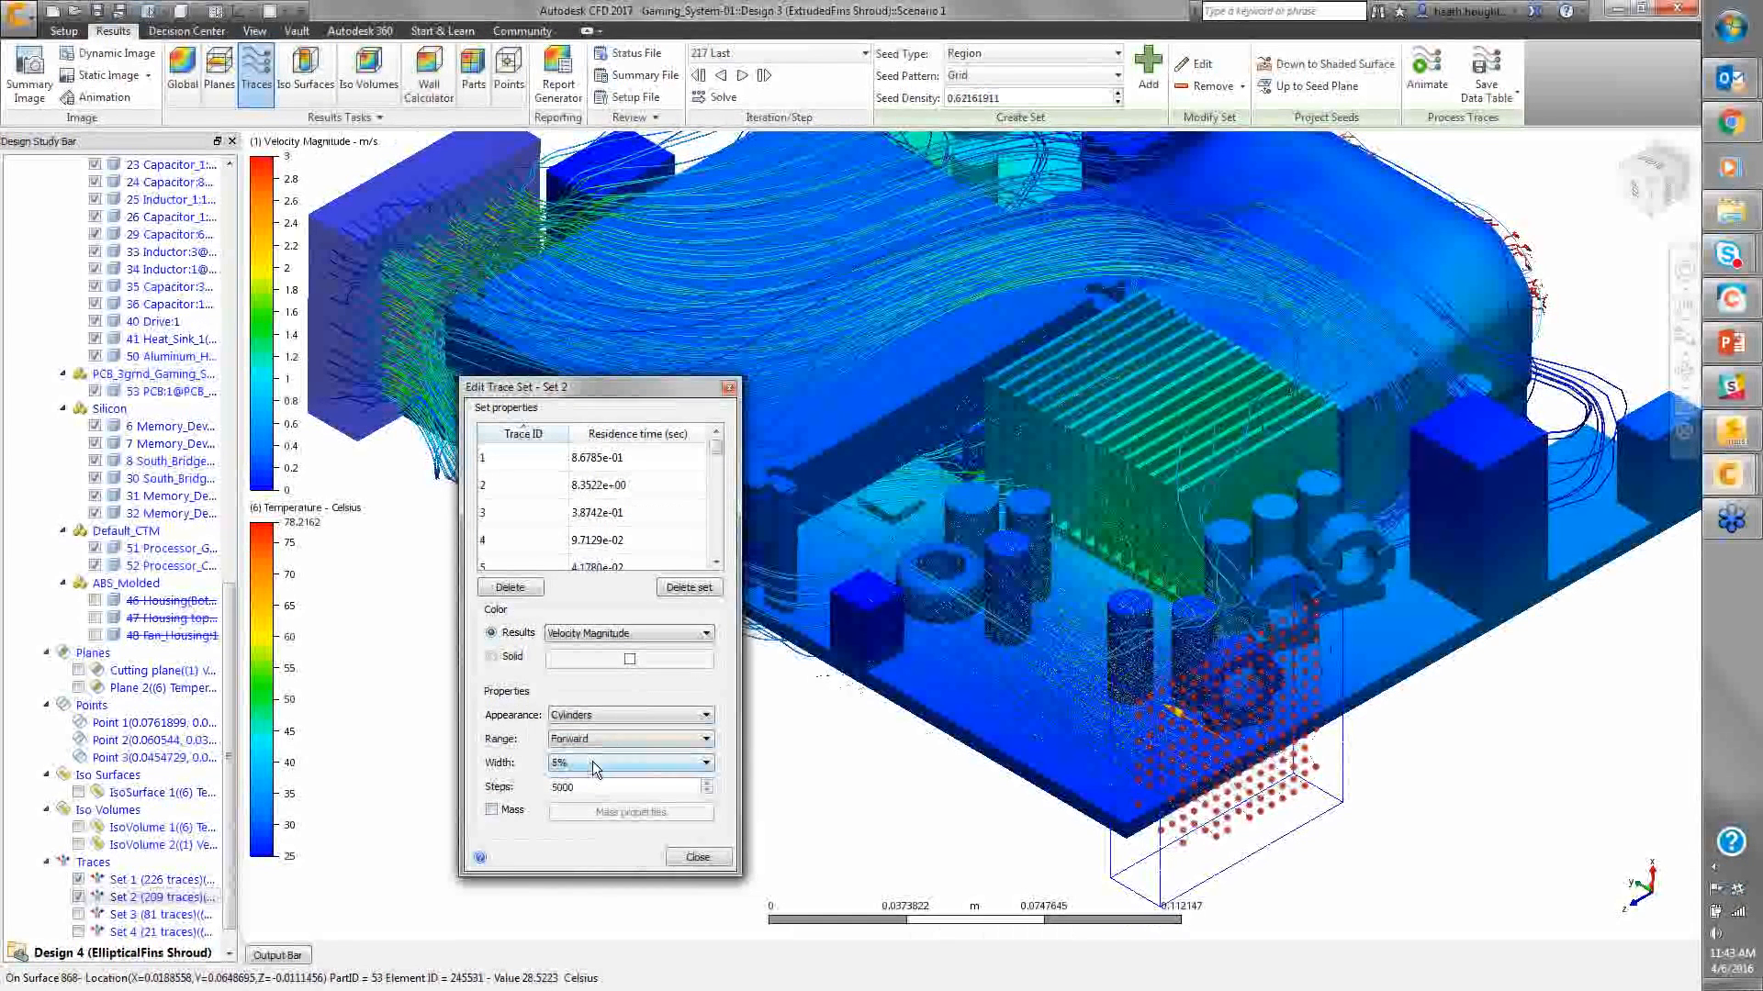
click(592, 767)
click(587, 835)
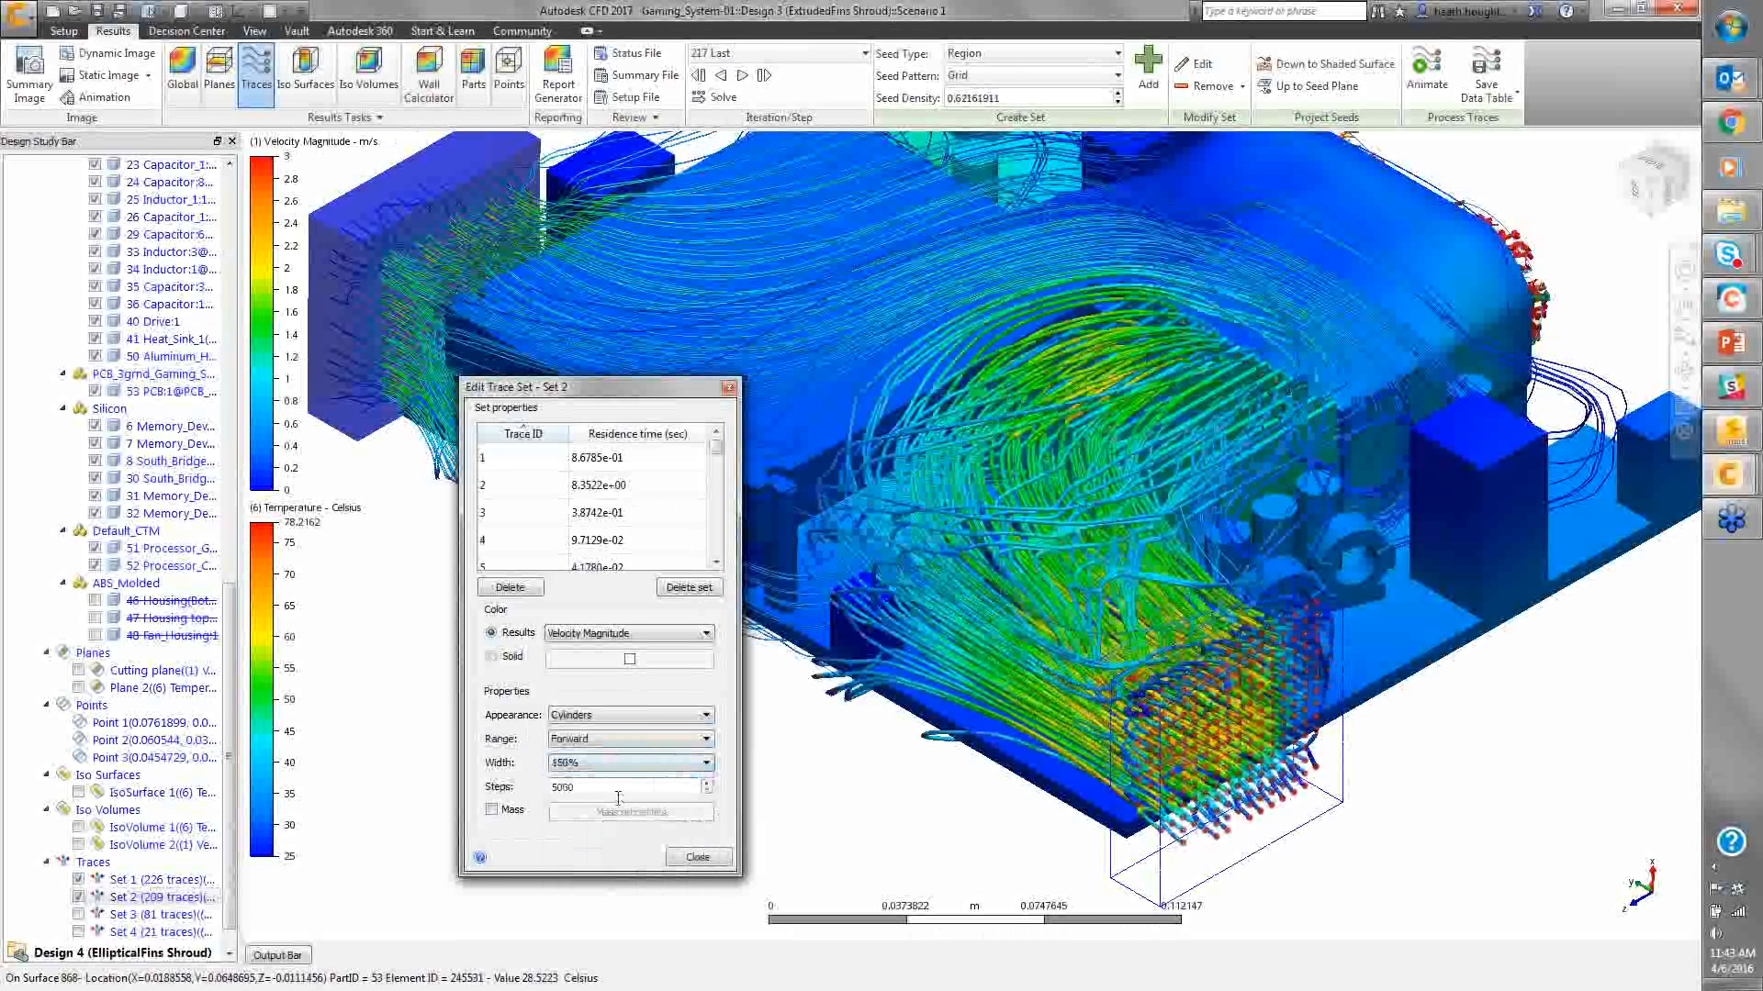
click(608, 762)
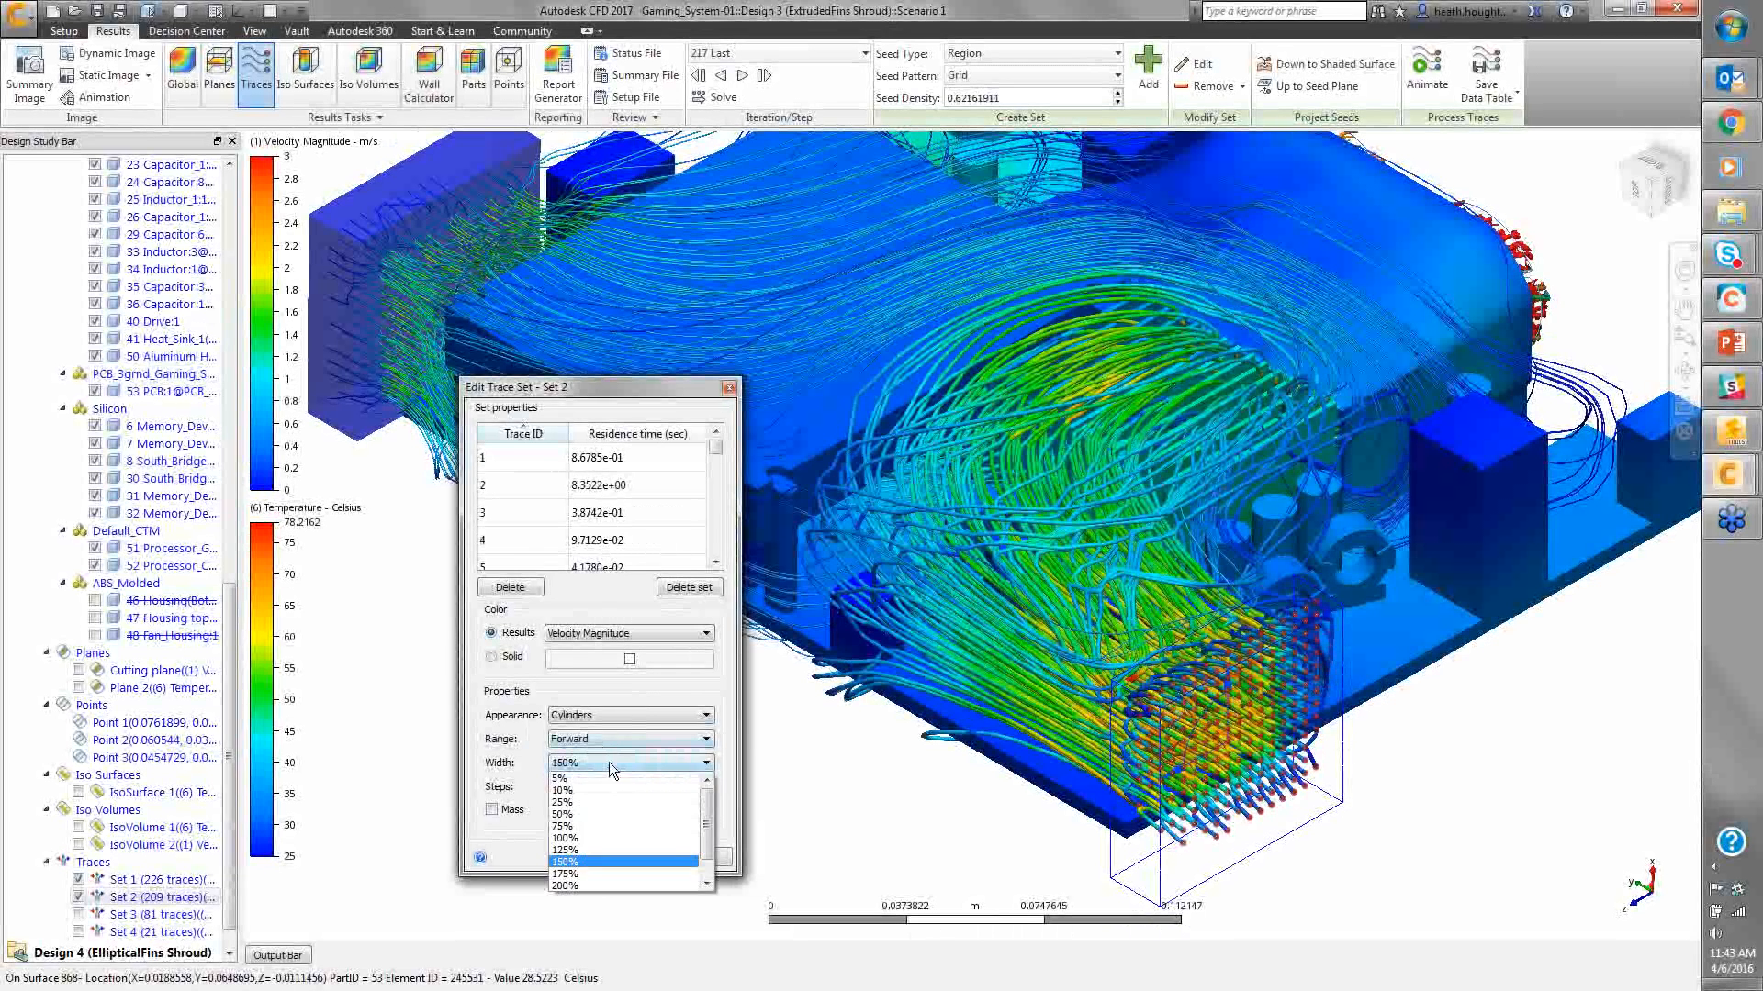
click(602, 813)
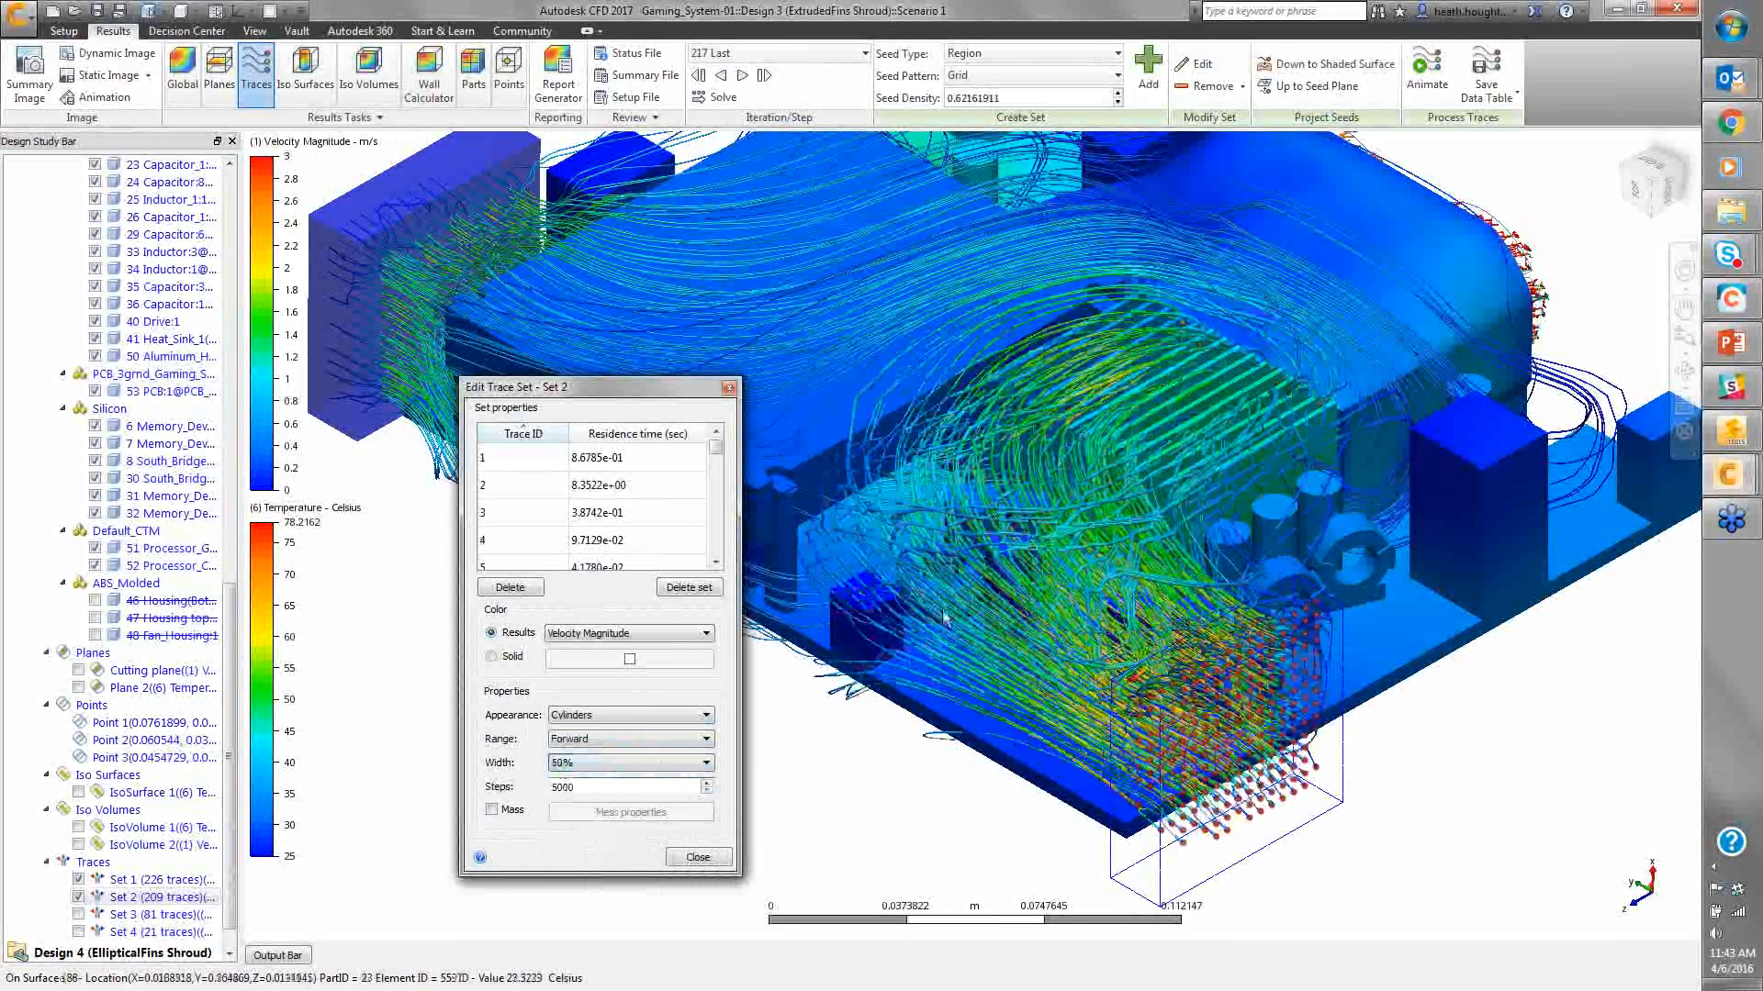
Limit trace Set 2 to 50 steps, raise the step count again, and close its properties
double_click(592, 787)
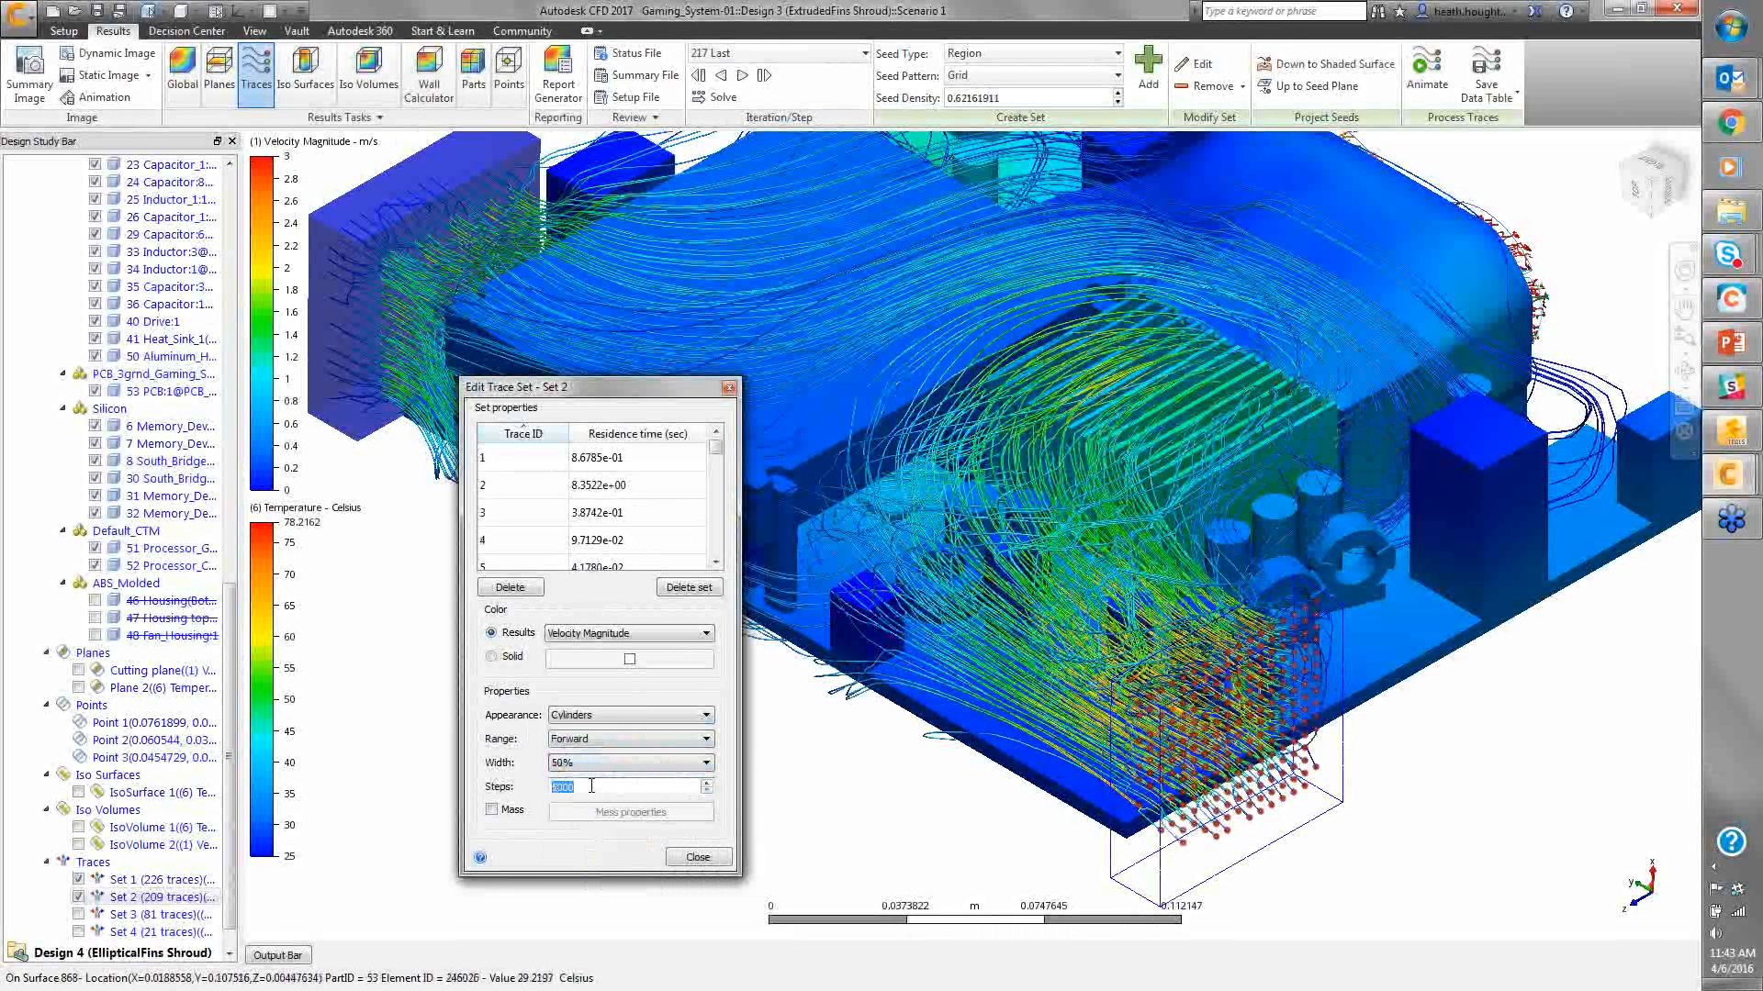
text(5)
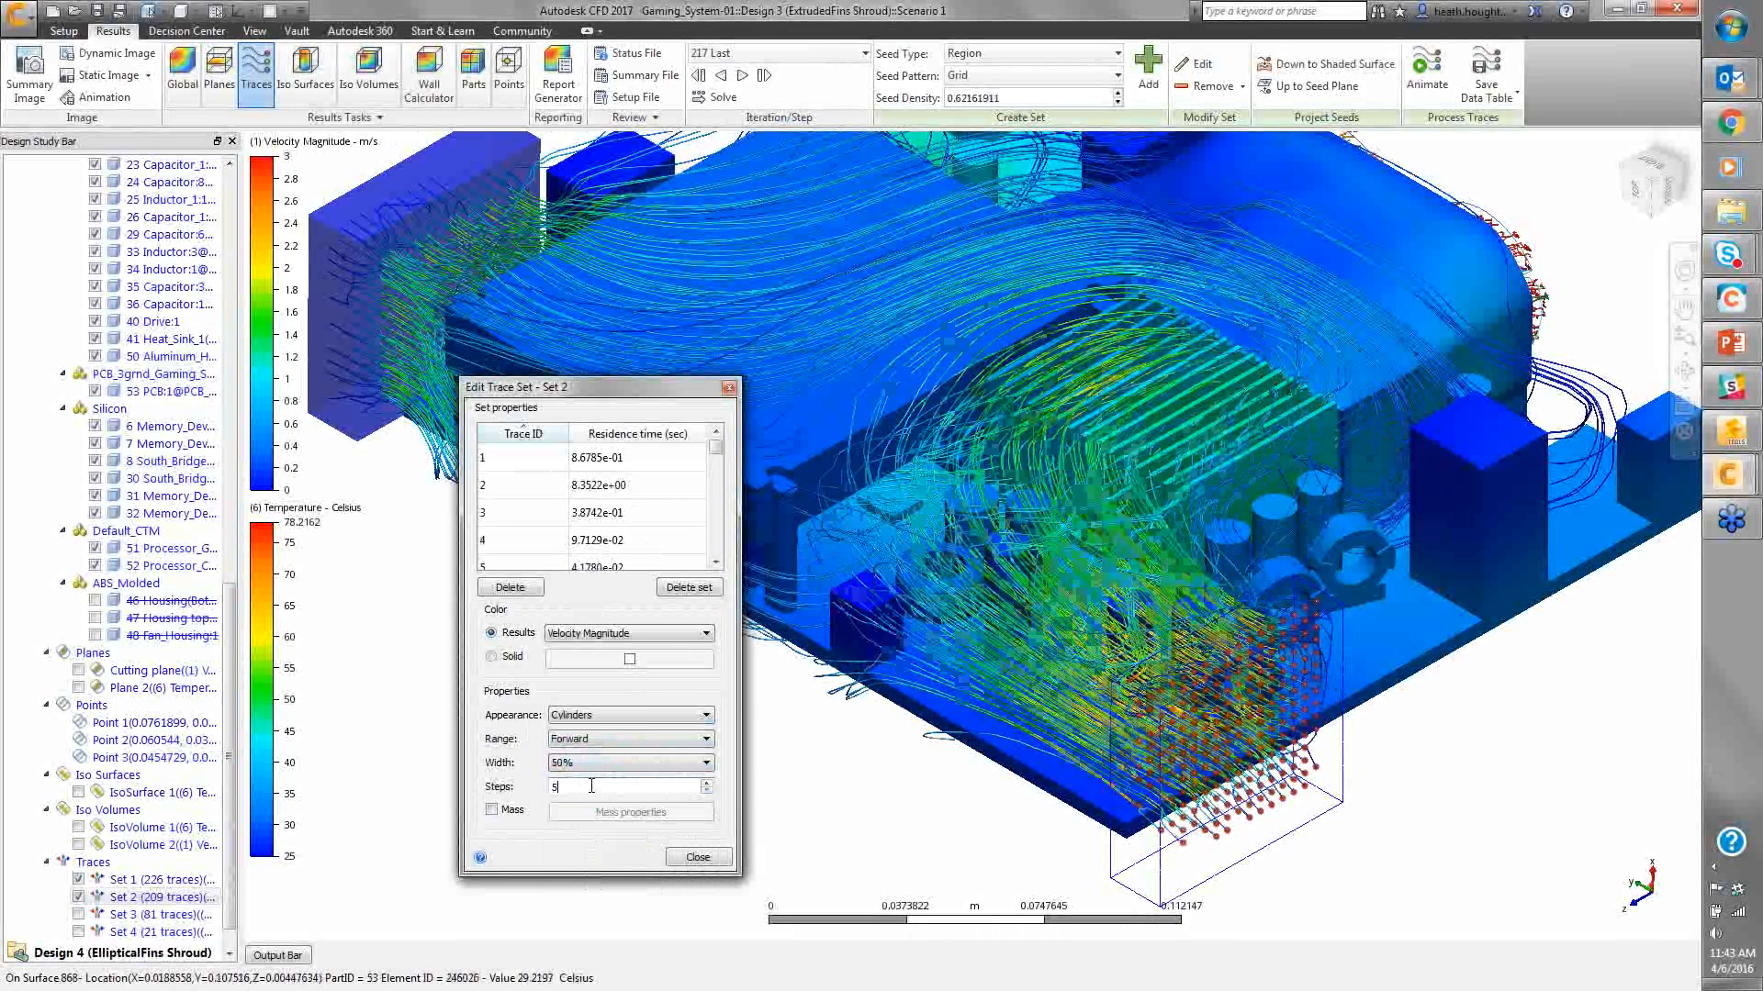
text(0)
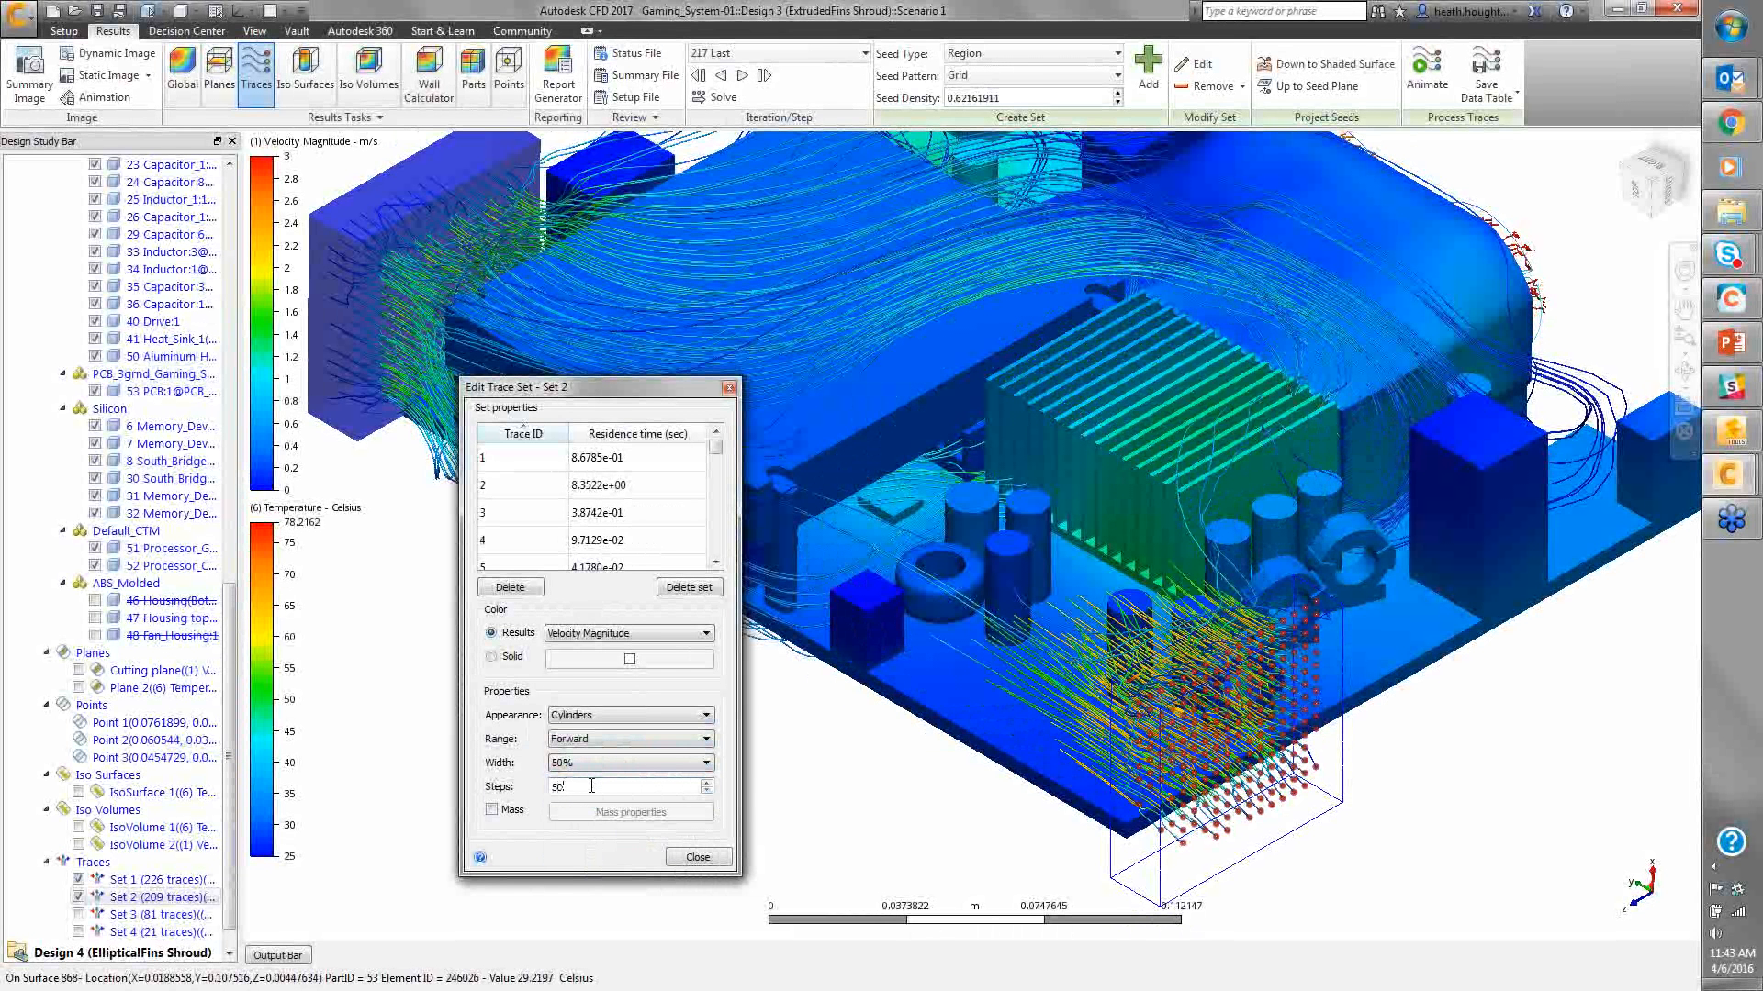
double_click(591, 787)
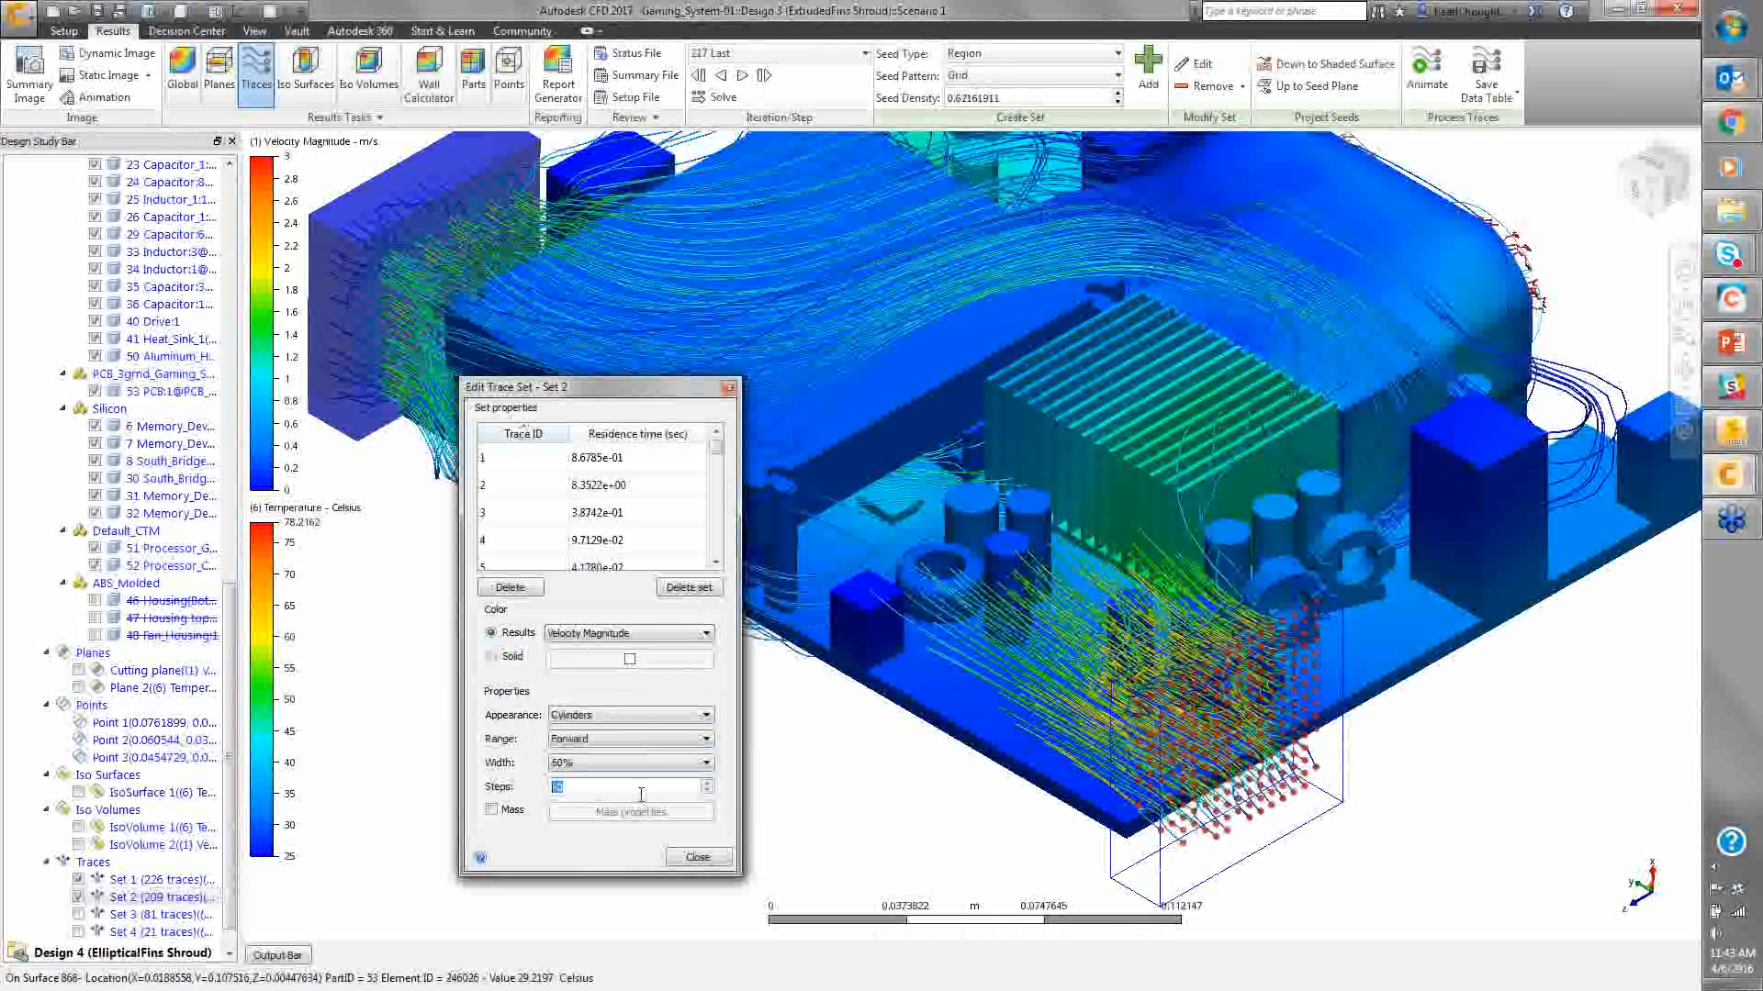
click(708, 782)
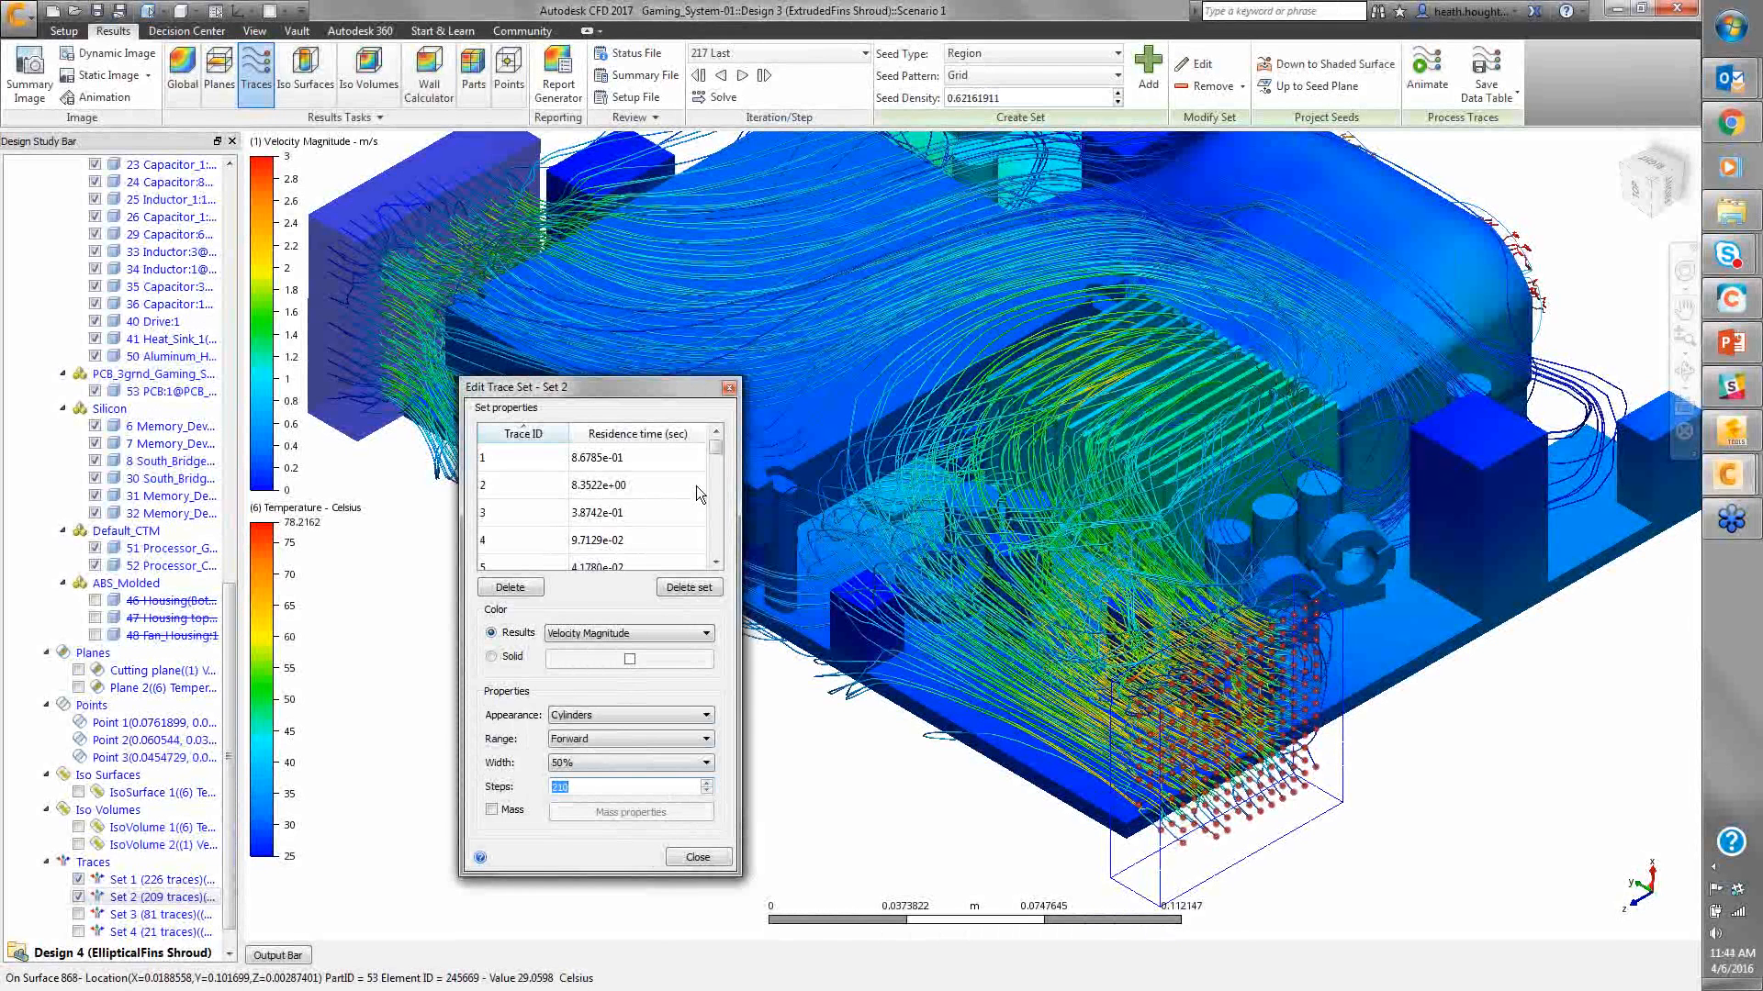
click(729, 388)
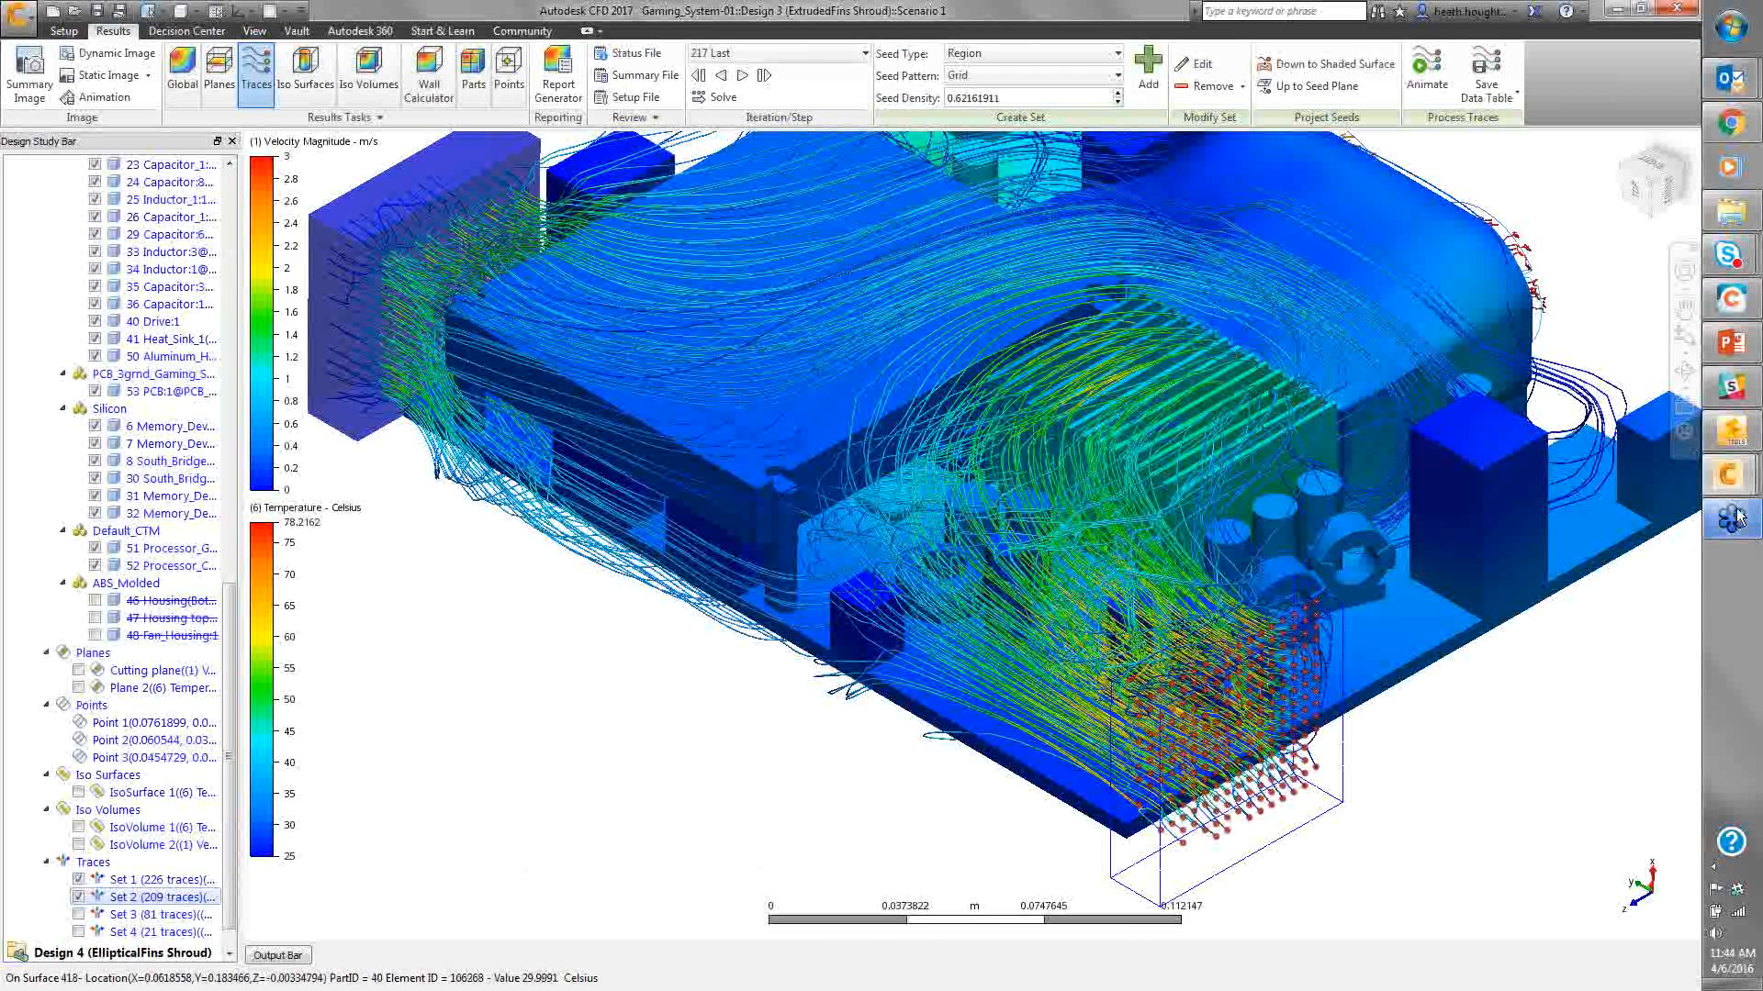
Switch to the Small Office Lobby Humidifier study and display its Adapt 1 results
click(1732, 479)
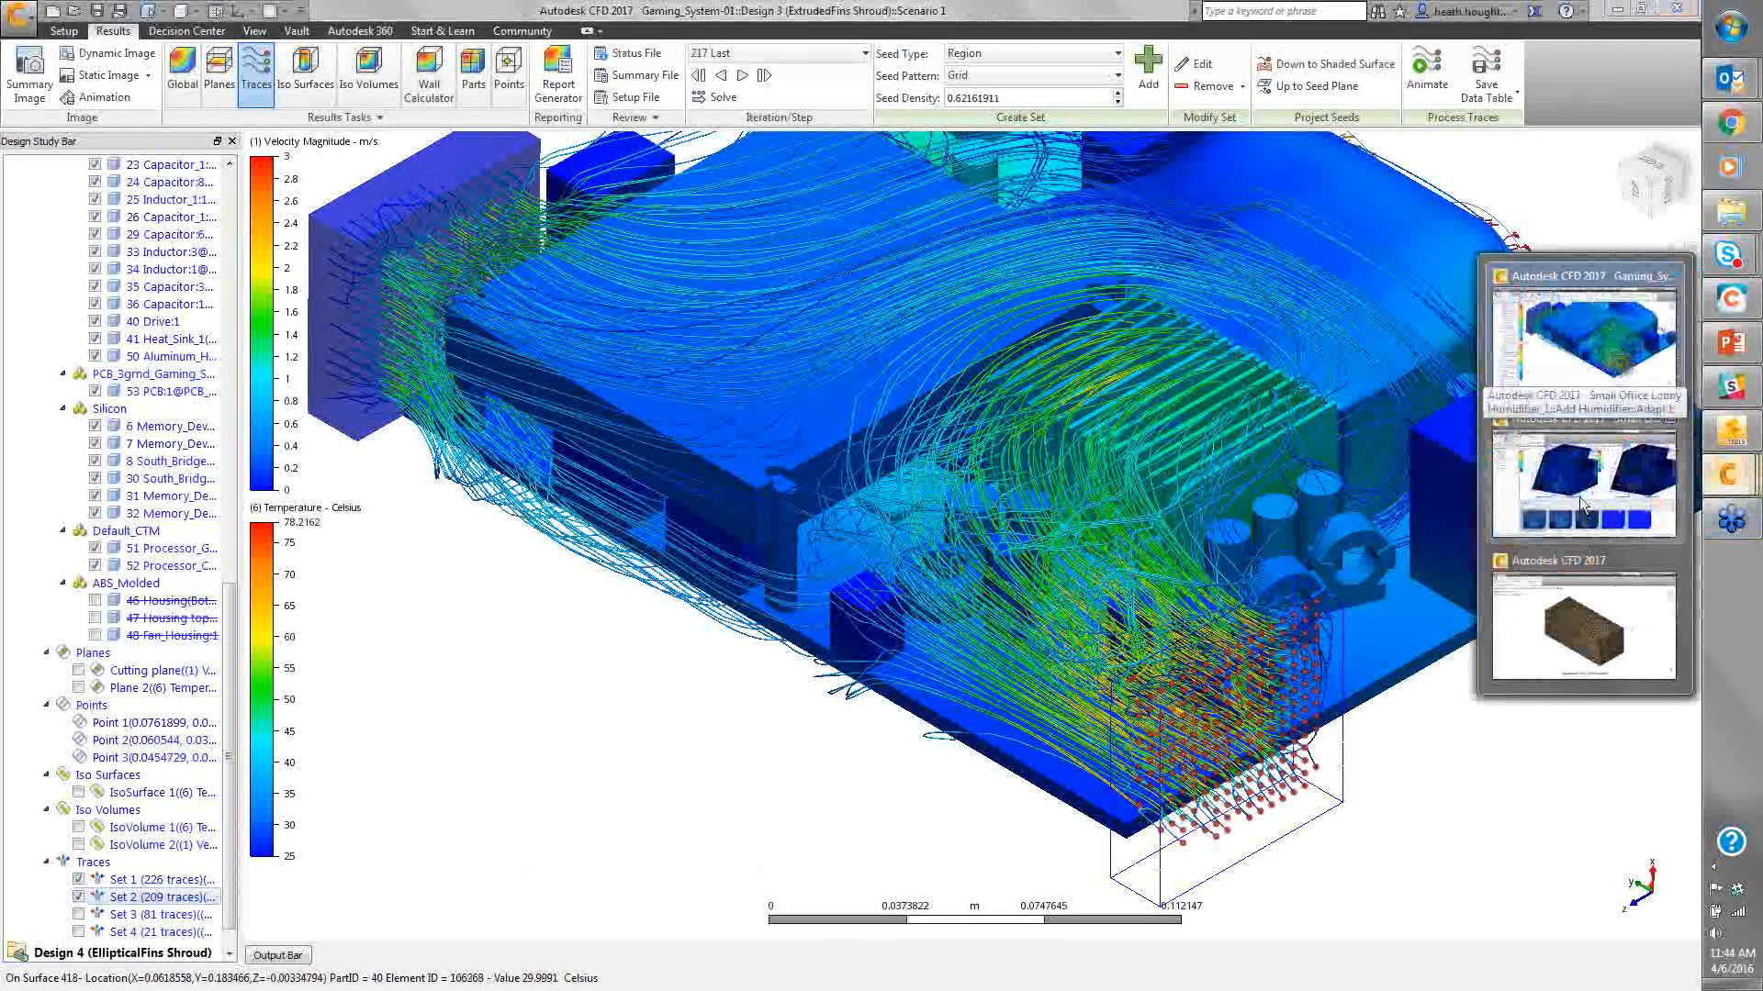
click(1579, 497)
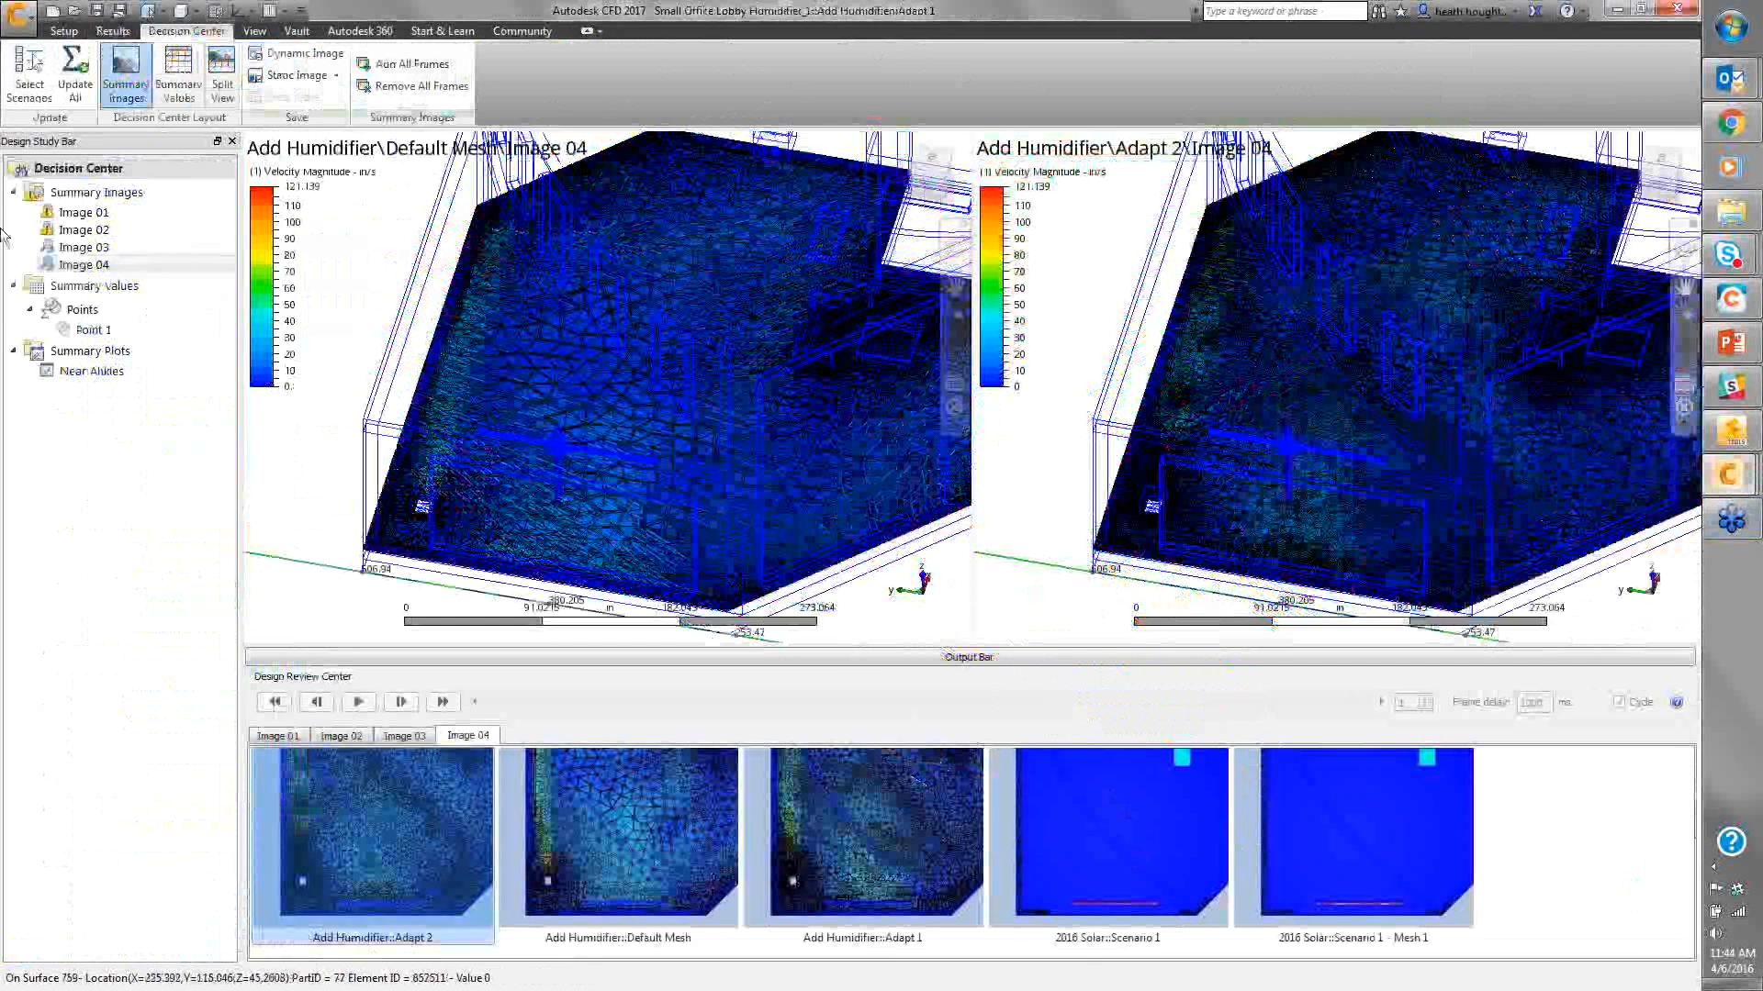
click(107, 33)
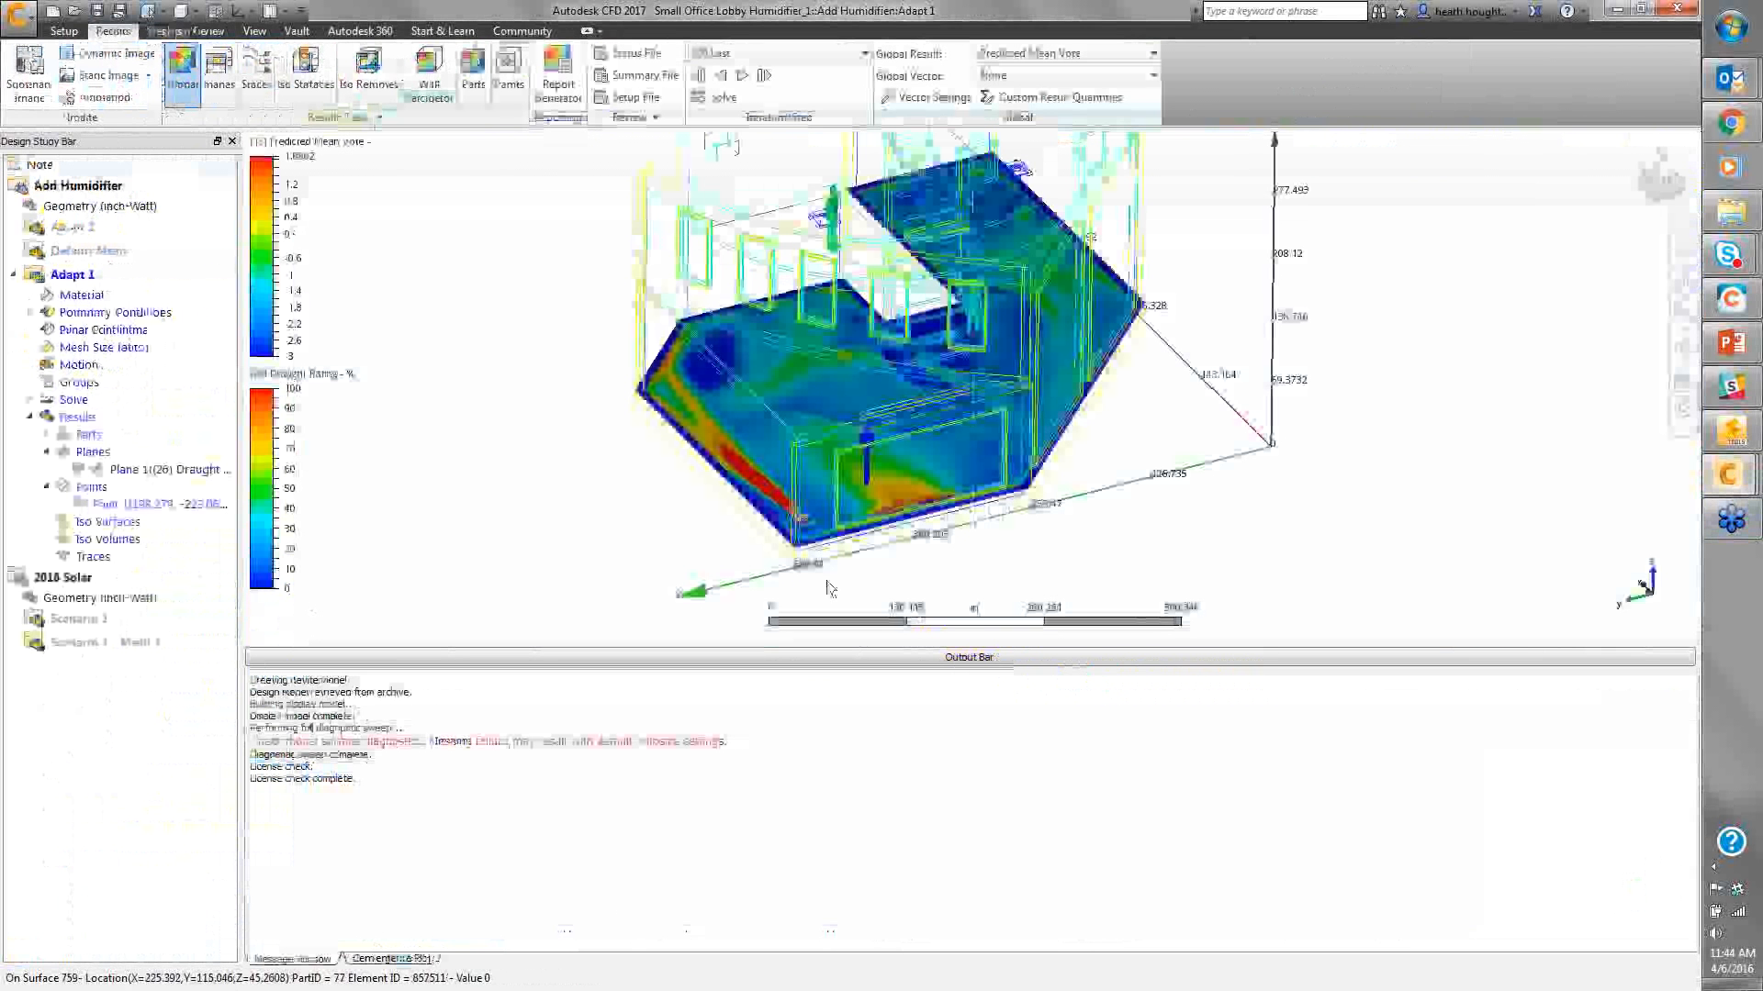
Open the Default_Heat_Exchanger material of Adapt 1 in the Material Editor and review its heat transfer variation methods, keeping Adiabatic Humidification
click(29, 294)
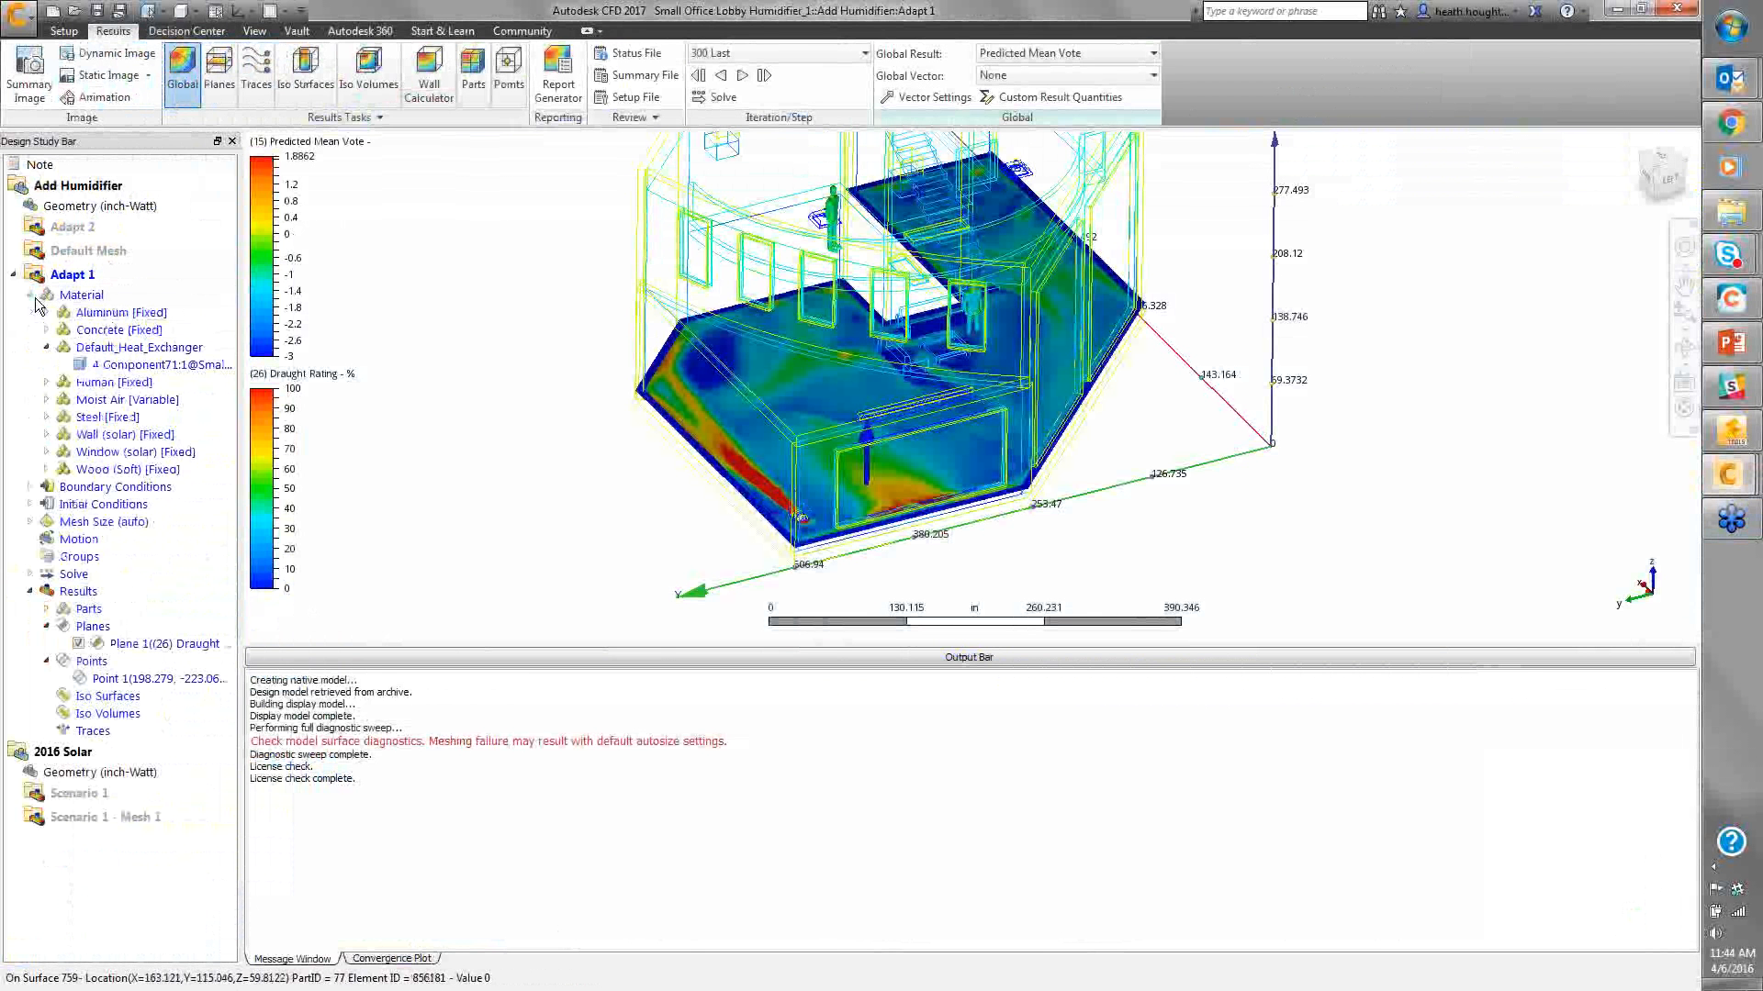
right_click(116, 356)
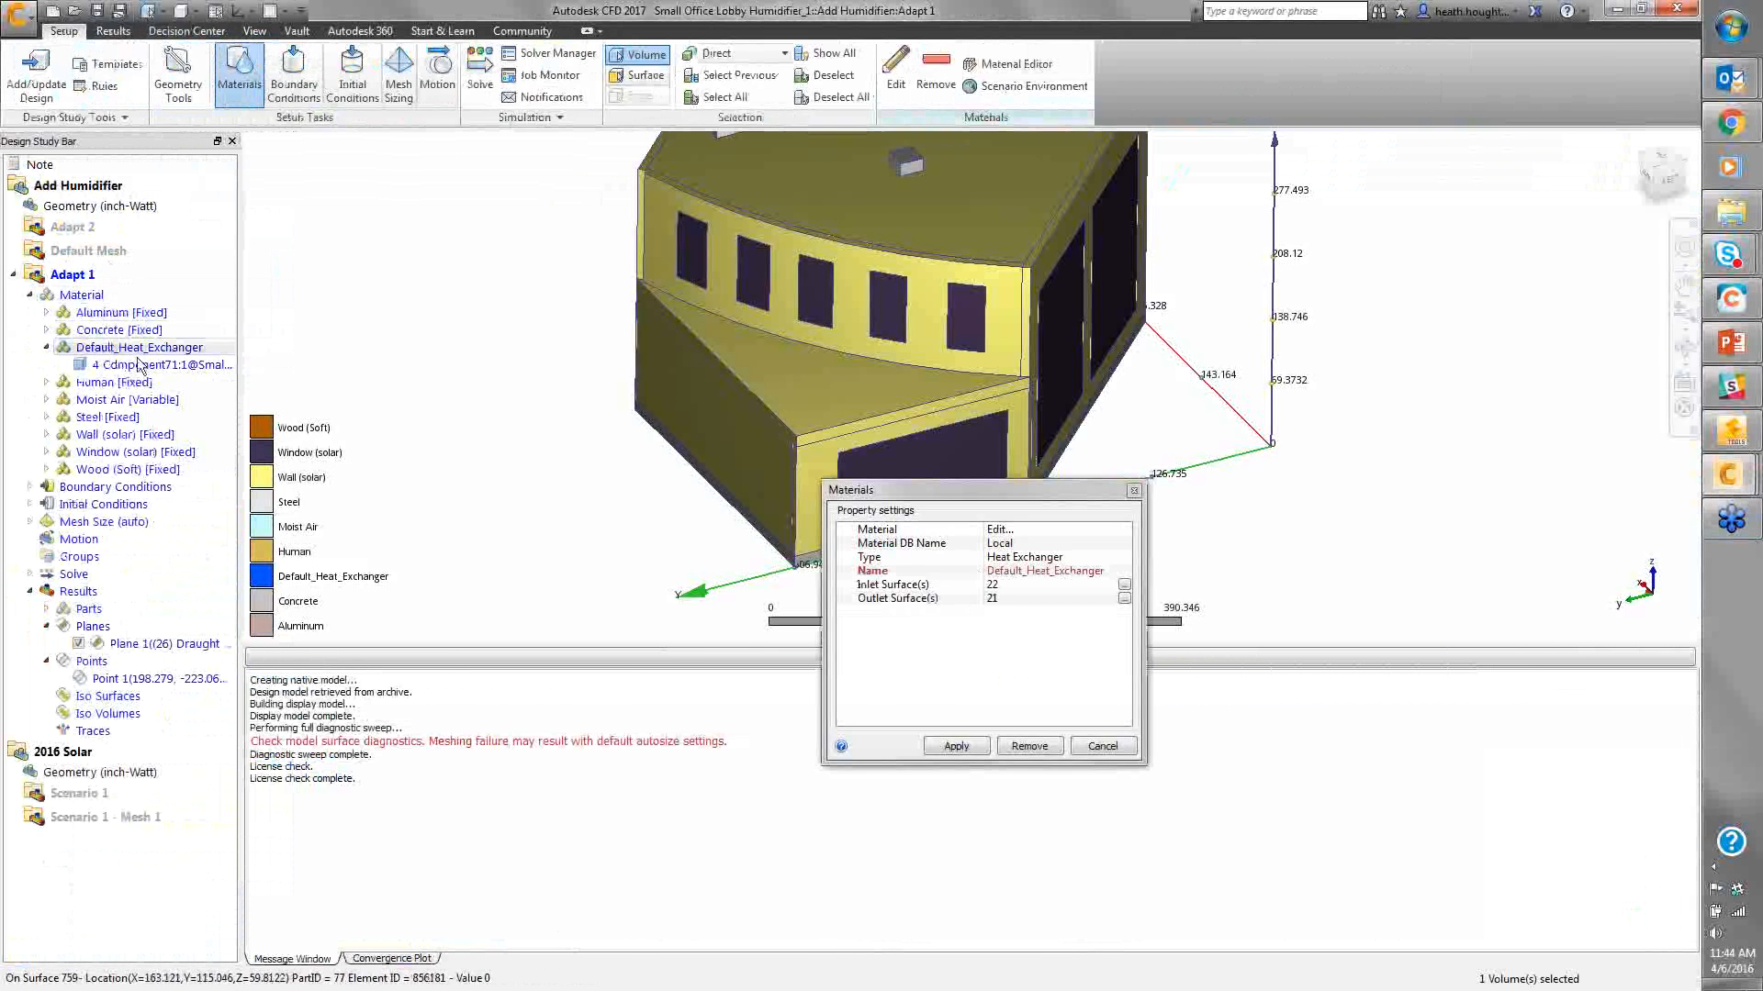
click(1000, 526)
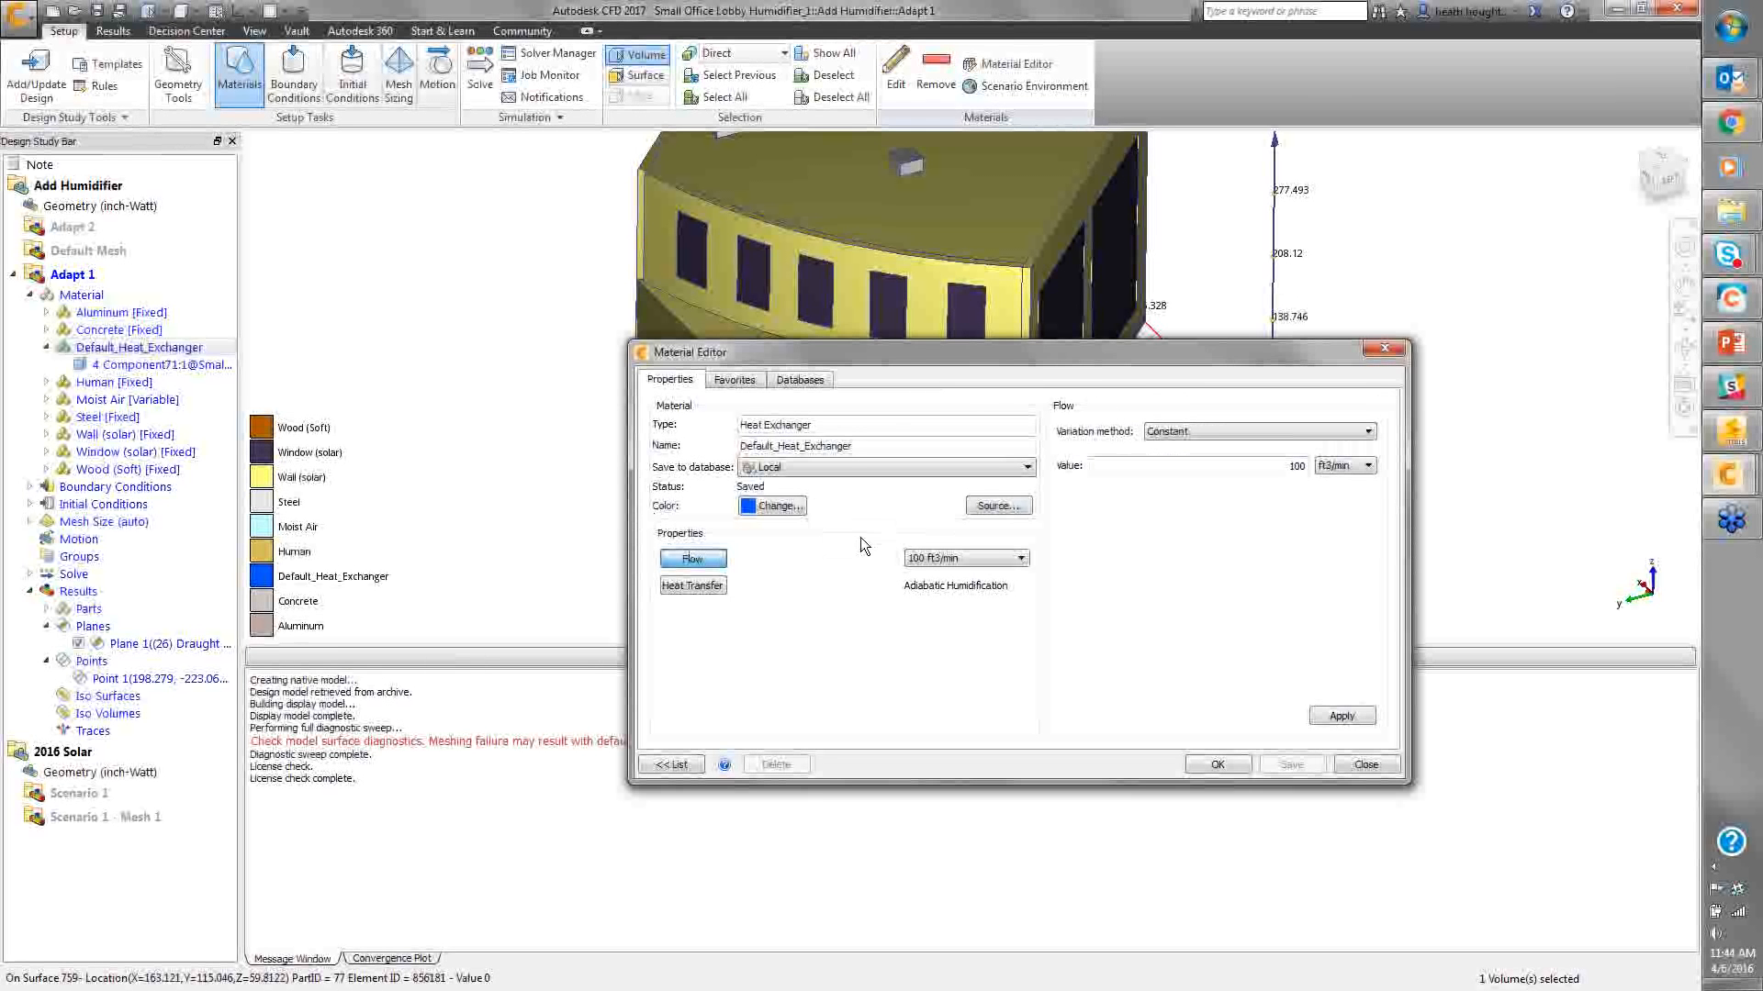
click(718, 585)
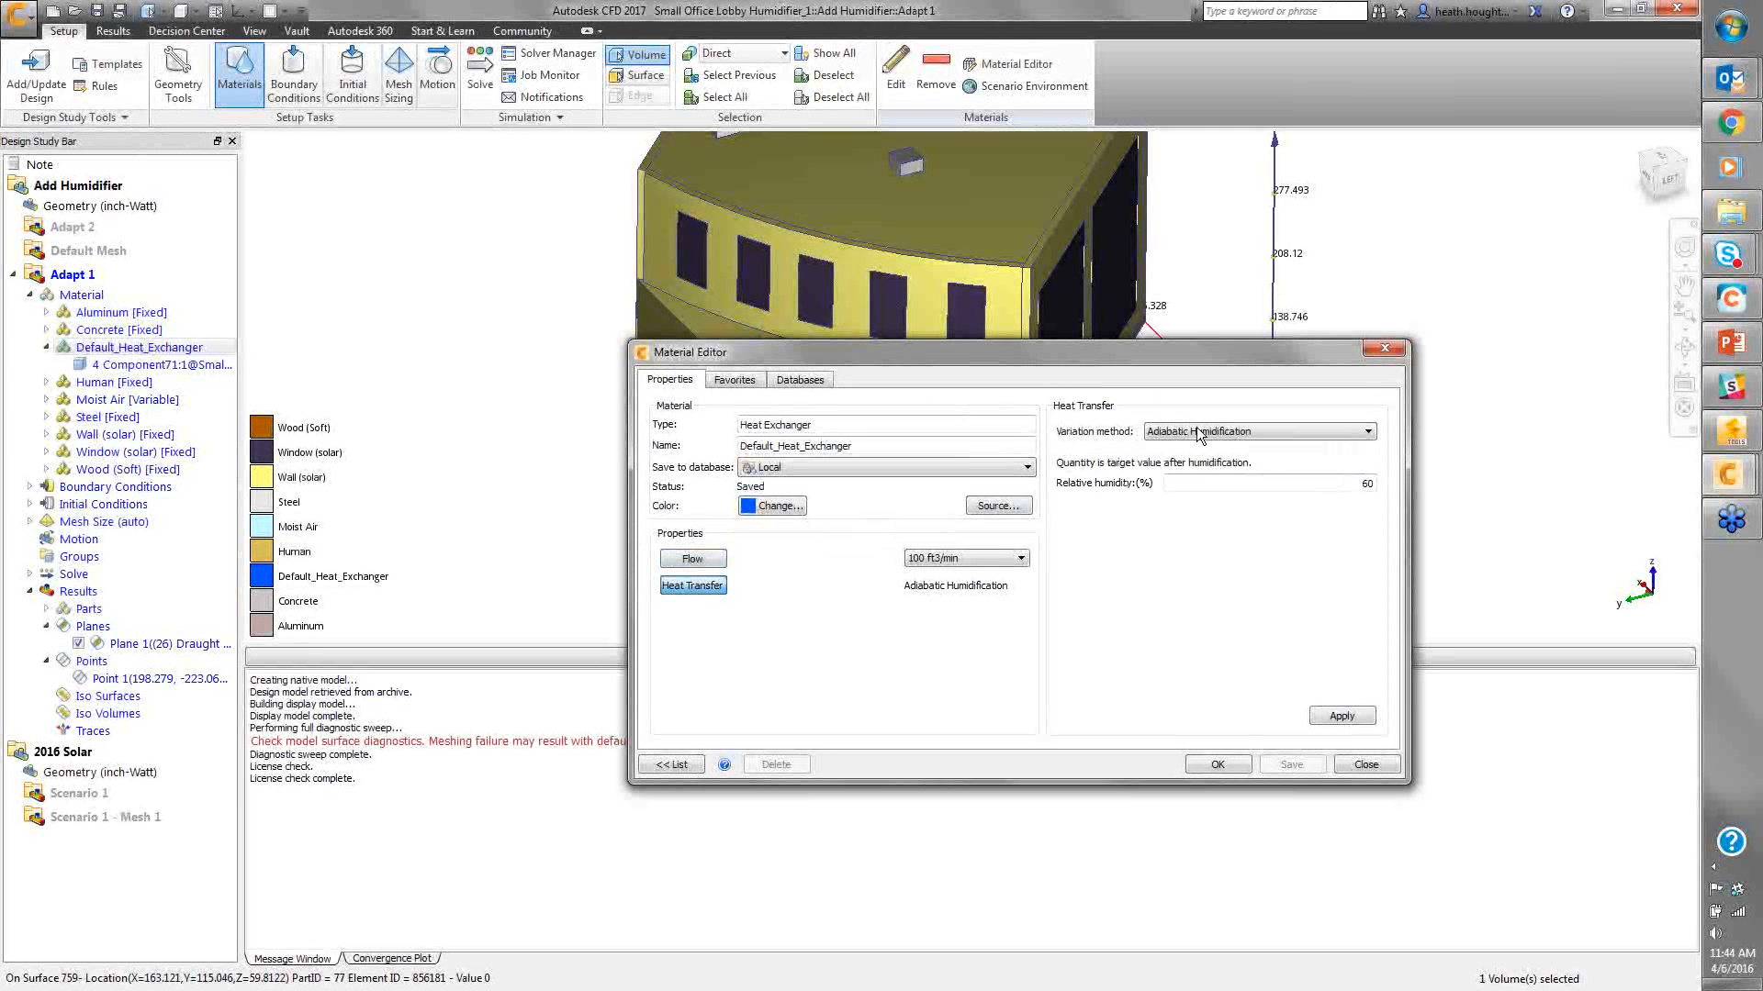
click(1250, 432)
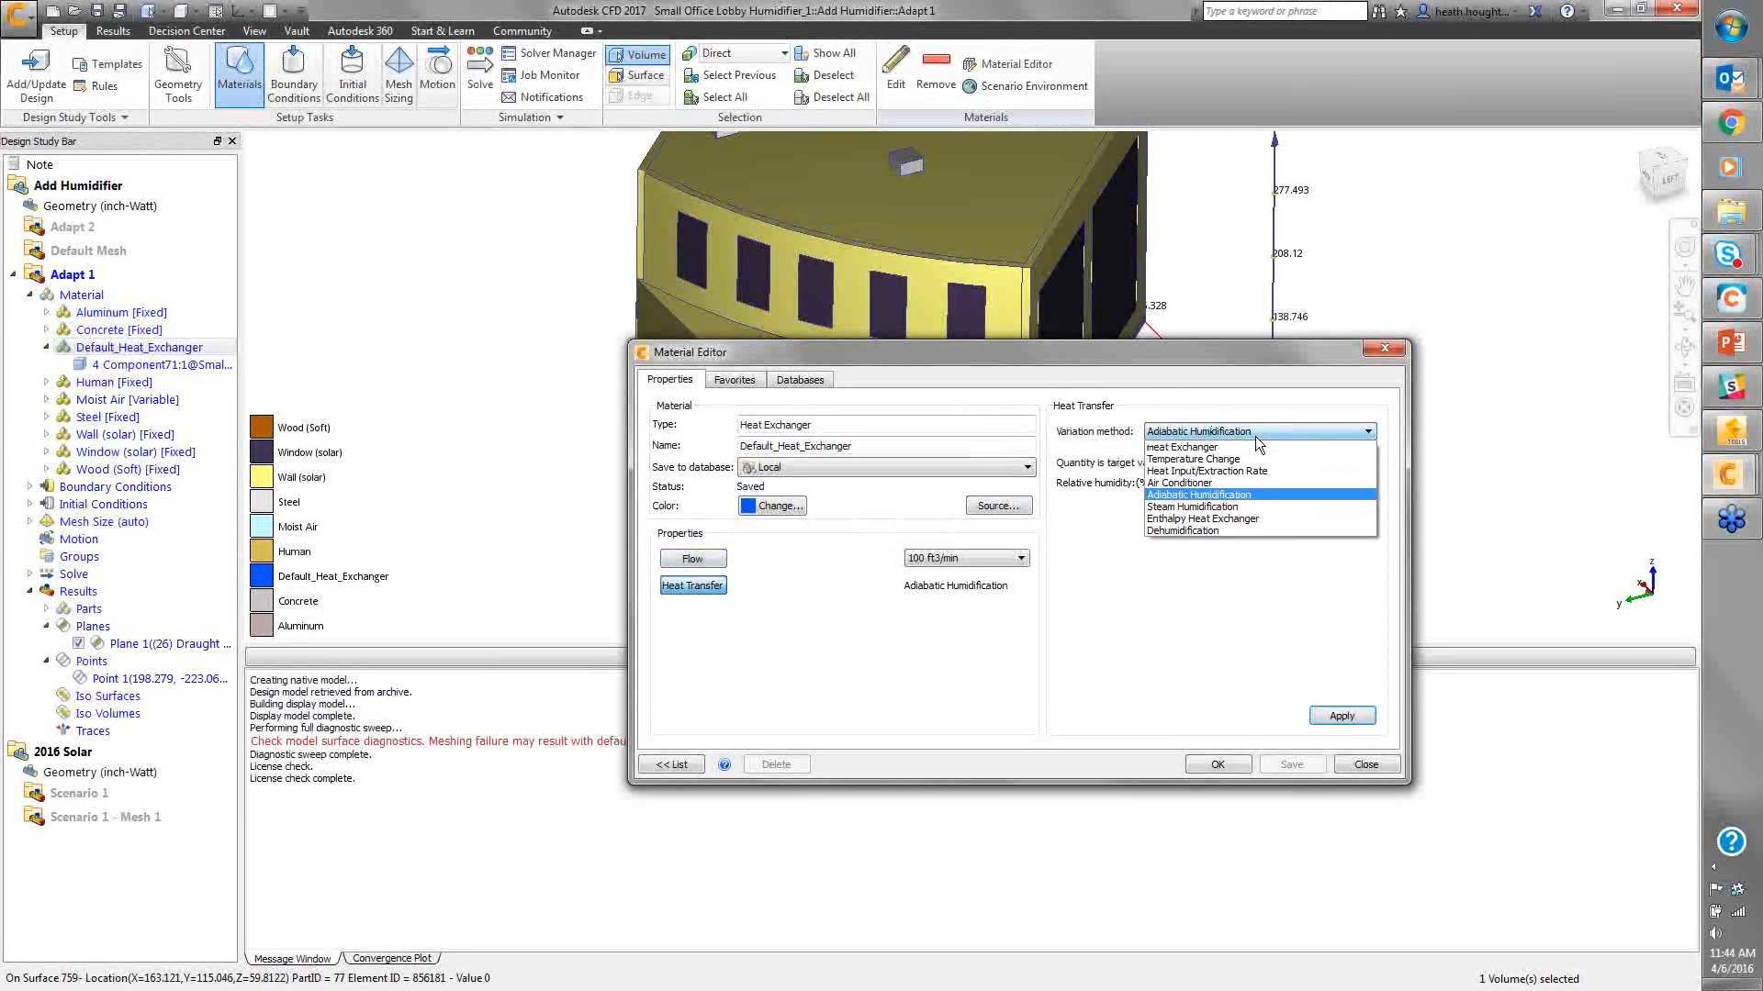
click(1241, 495)
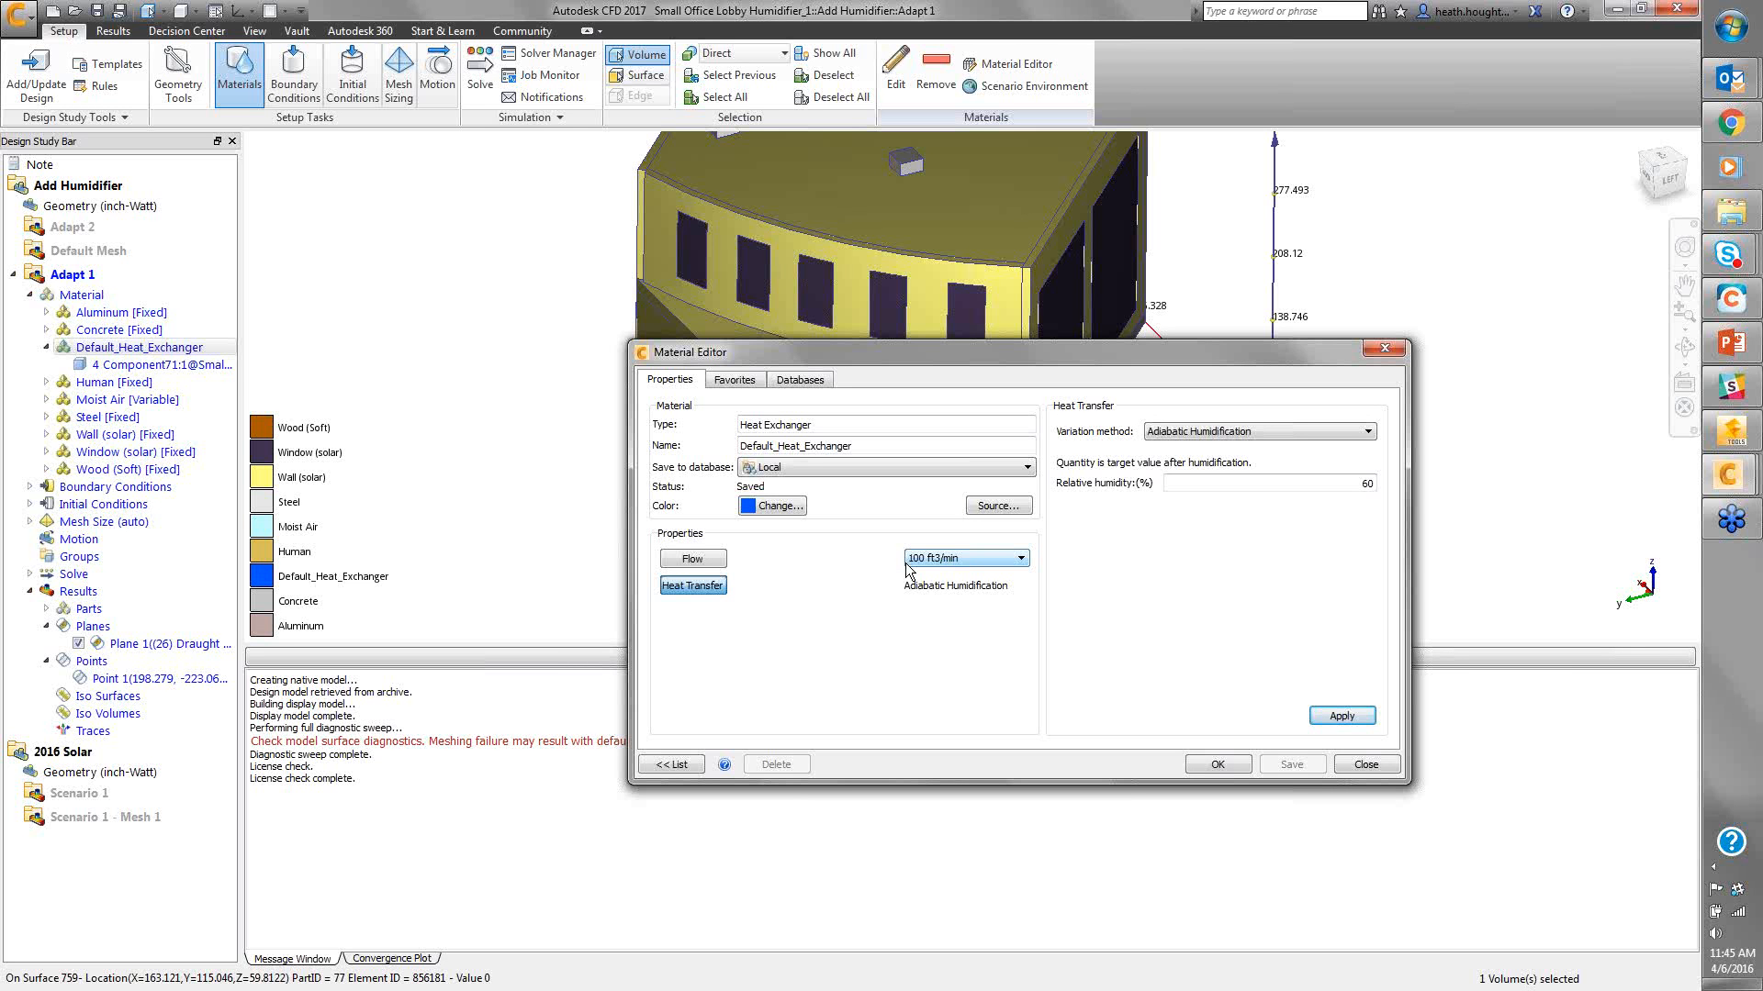
Try the Enthalpy Heat Exchanger variation method, review its known quantity options, and close the material dialogs without applying changes
click(1217, 434)
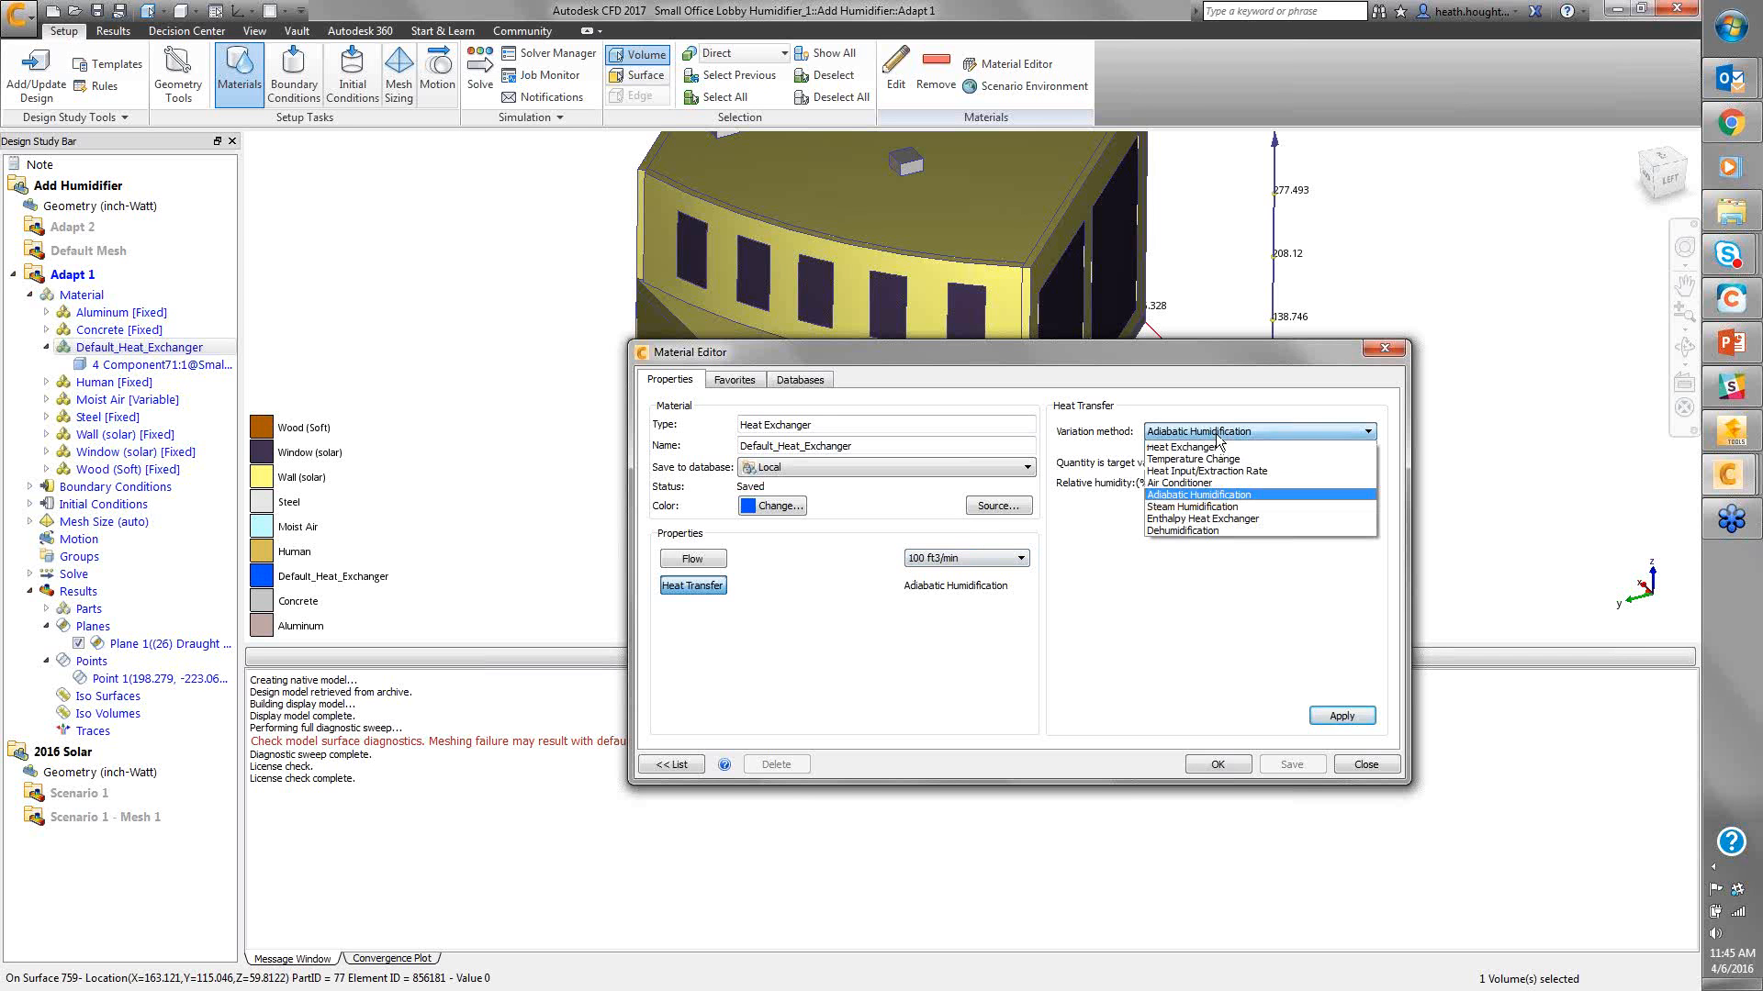
click(1248, 521)
click(1225, 482)
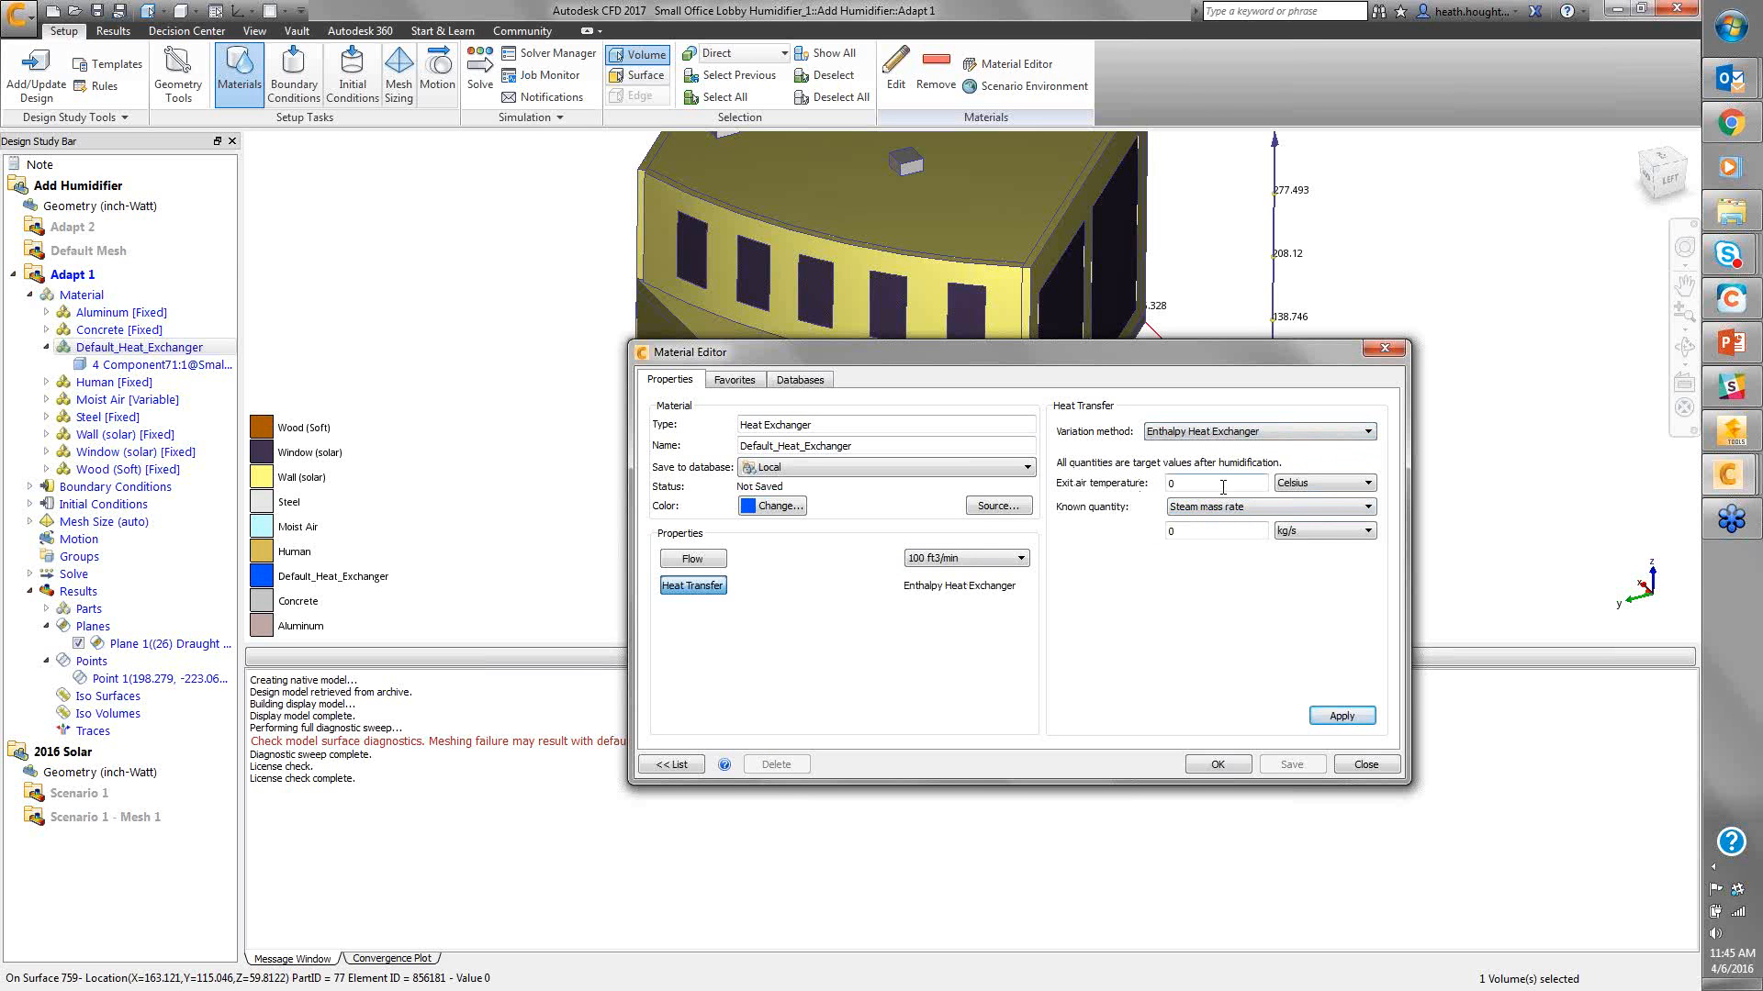
click(1235, 507)
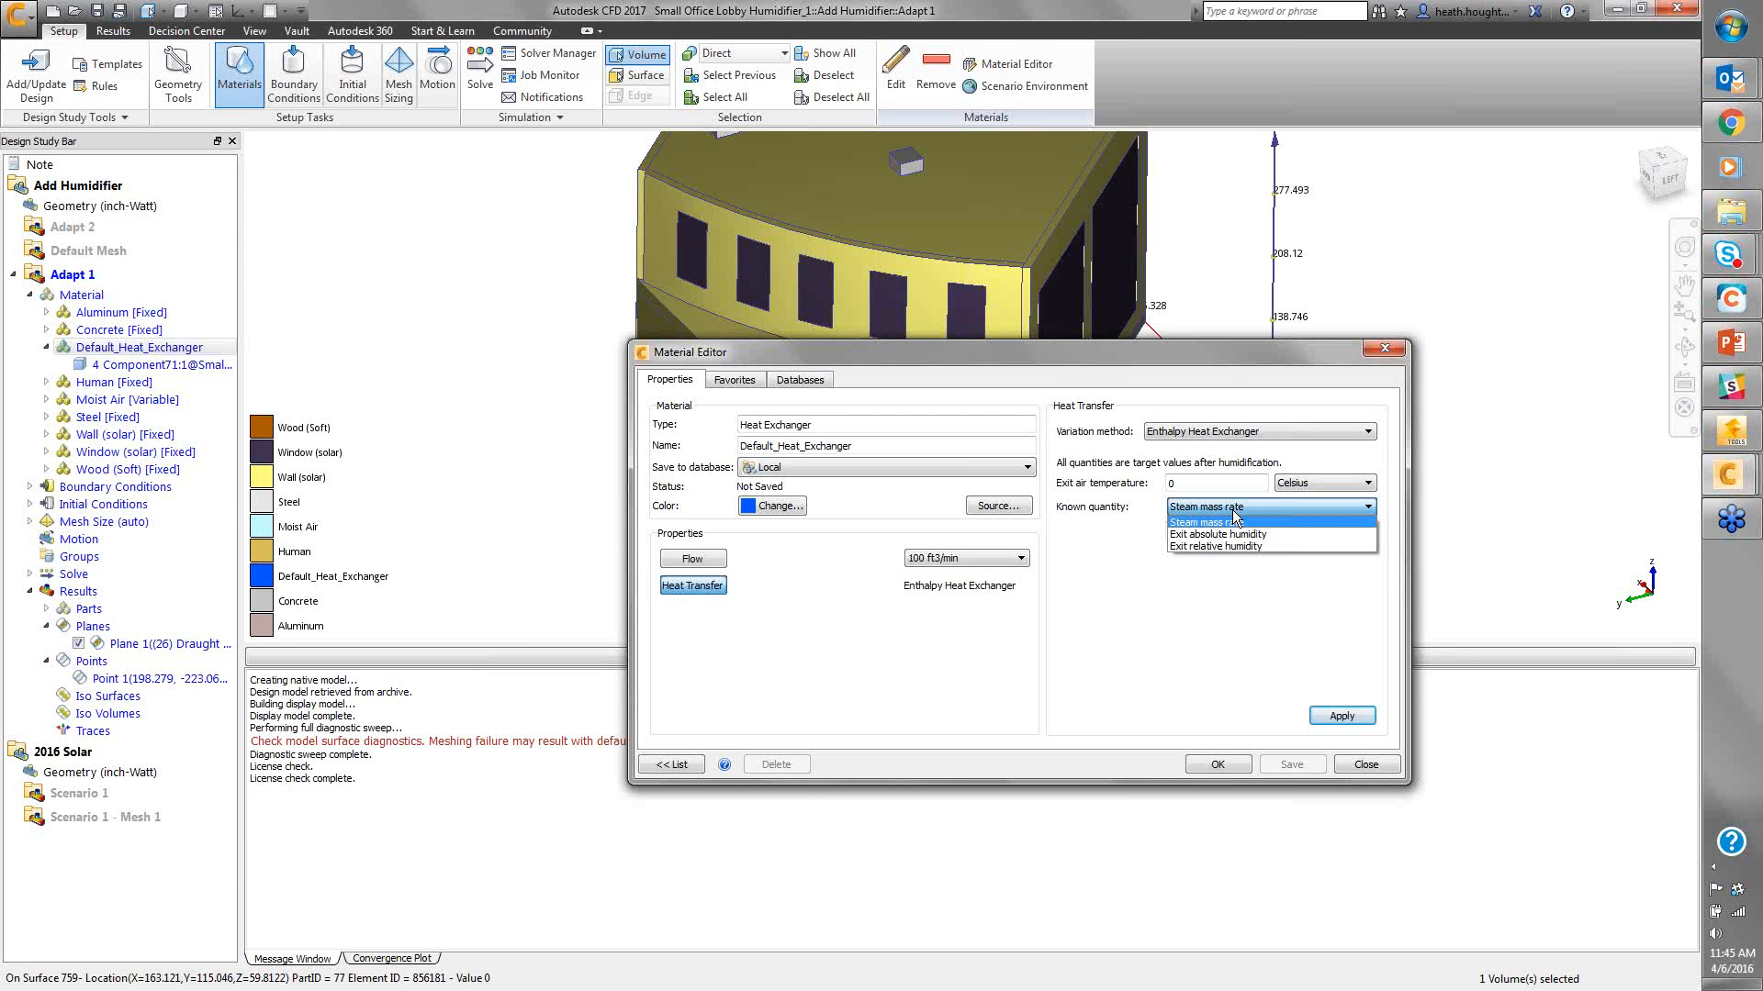
click(1235, 520)
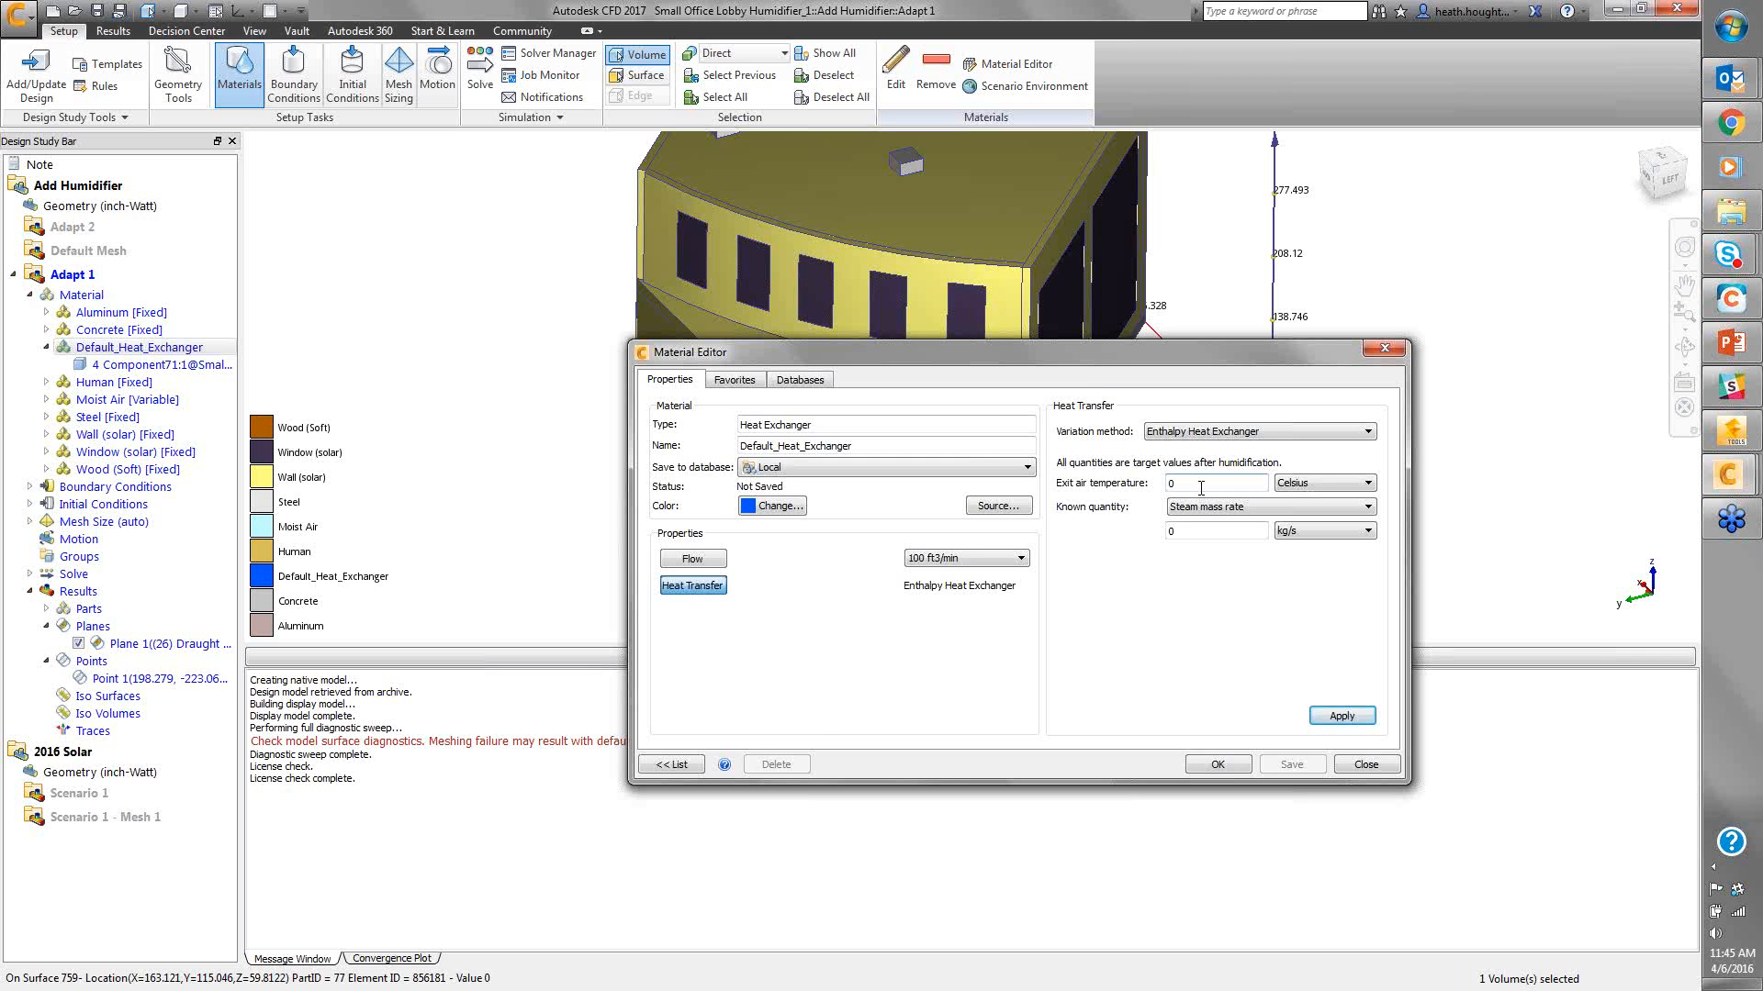
click(1377, 765)
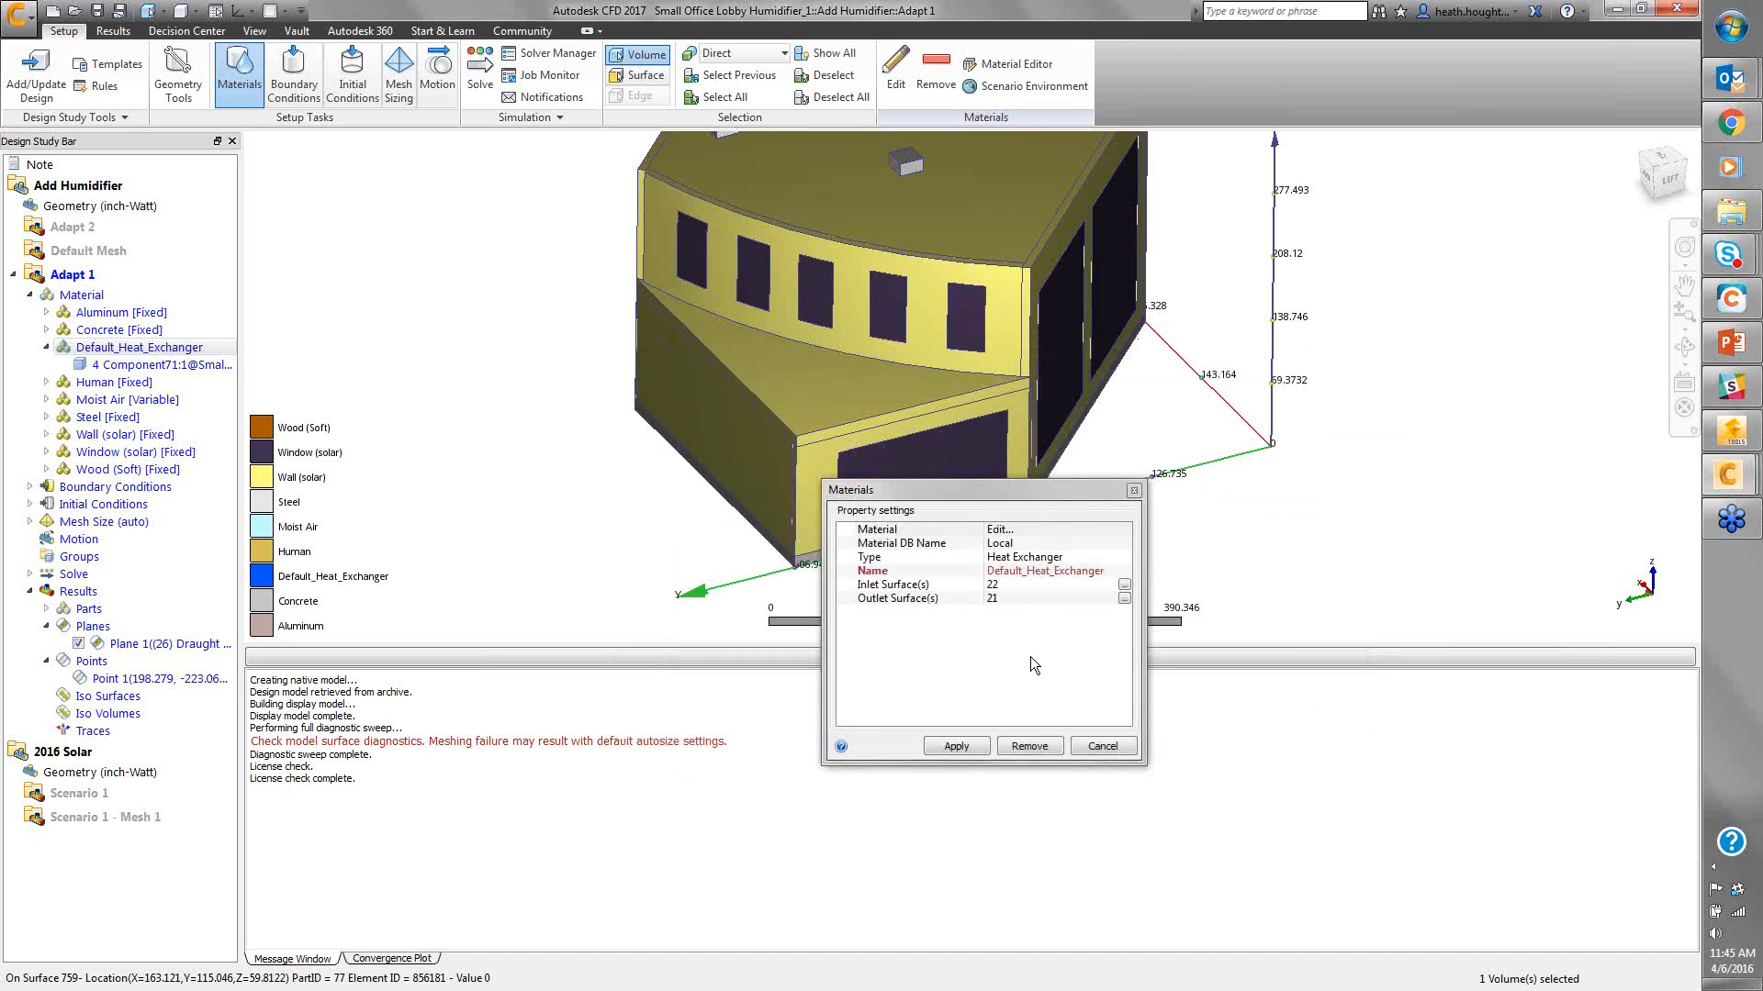
click(1103, 747)
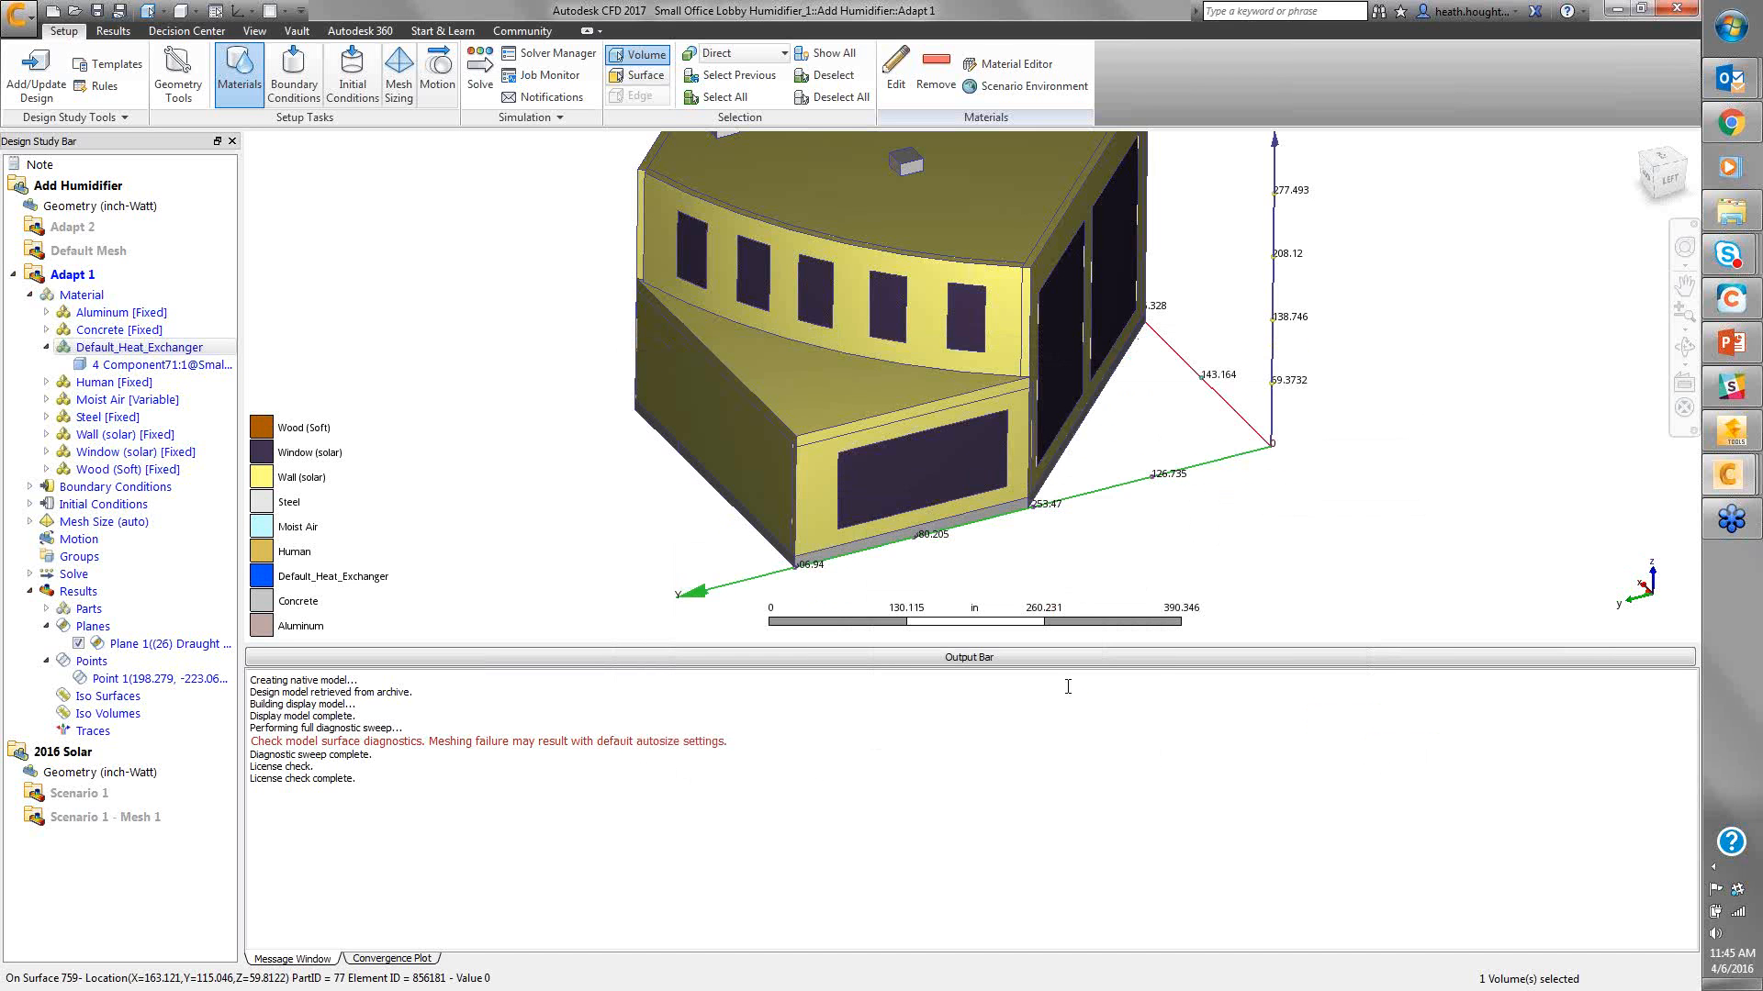
Hide the bounding coordinate axes and return to the Adapt 1 results
click(248, 11)
click(262, 35)
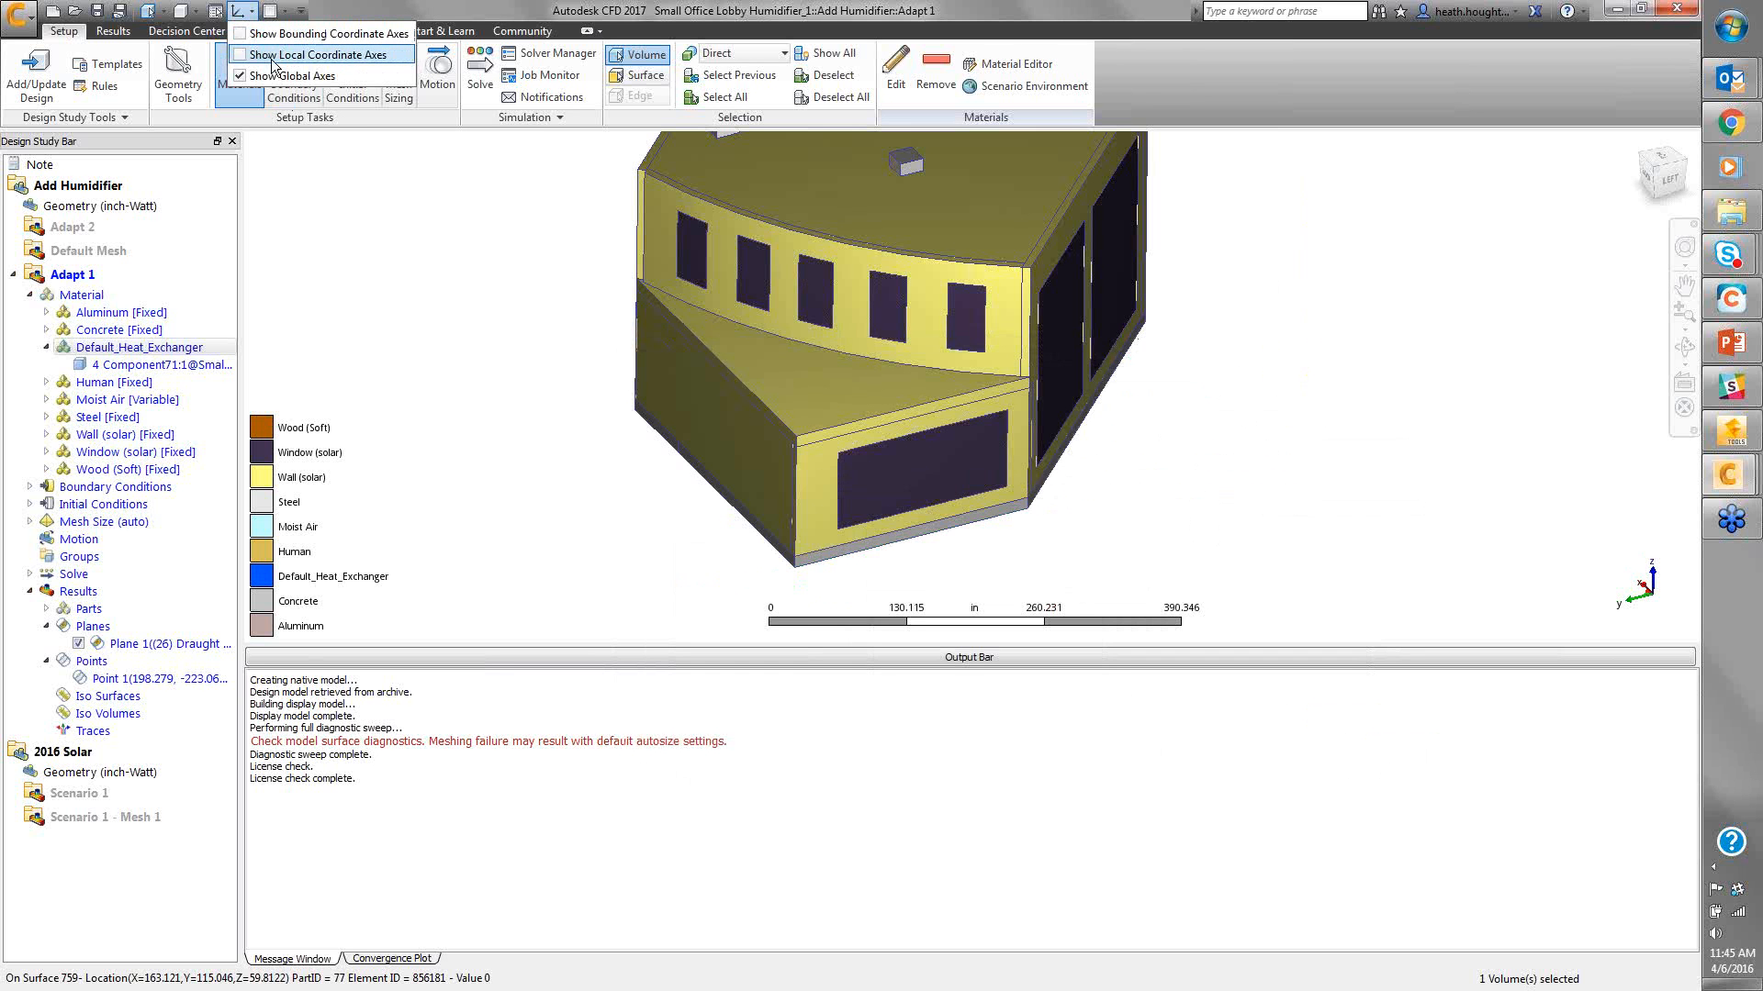
click(73, 598)
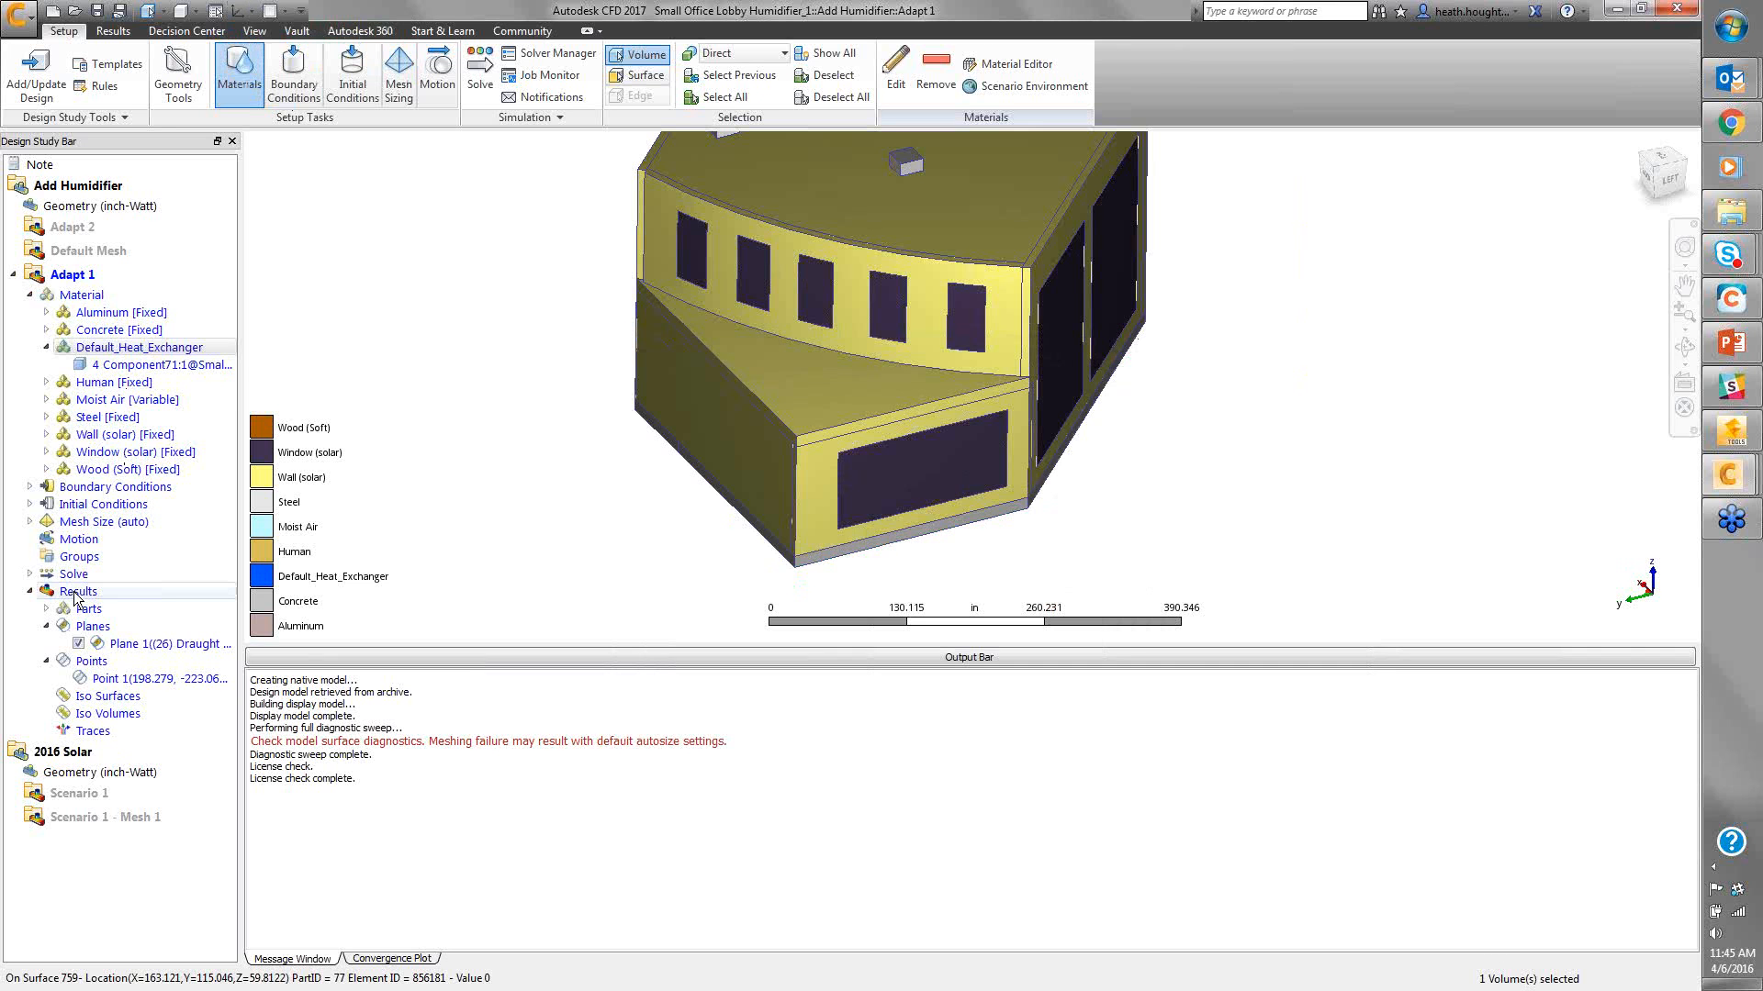
click(86, 601)
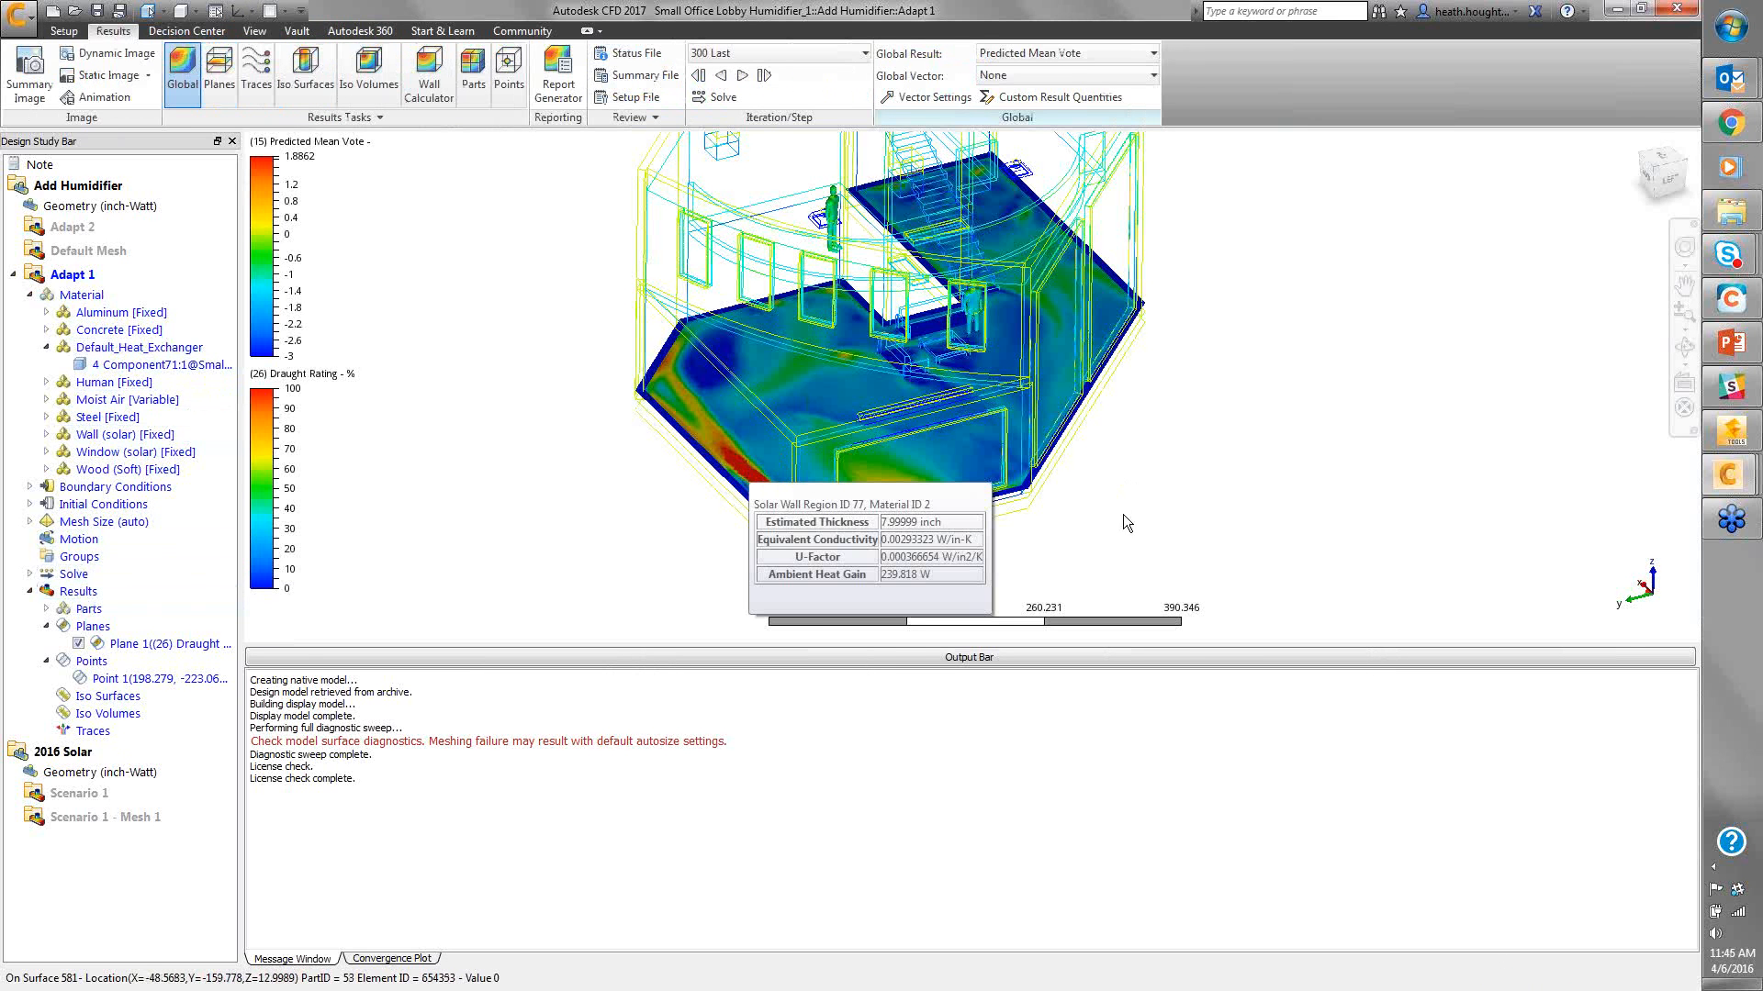
Collapse the Output Bar and enlarge the lobby's draught rating plane in the results view
scroll(1108, 466, up, 2)
scroll(1108, 466, up, 1)
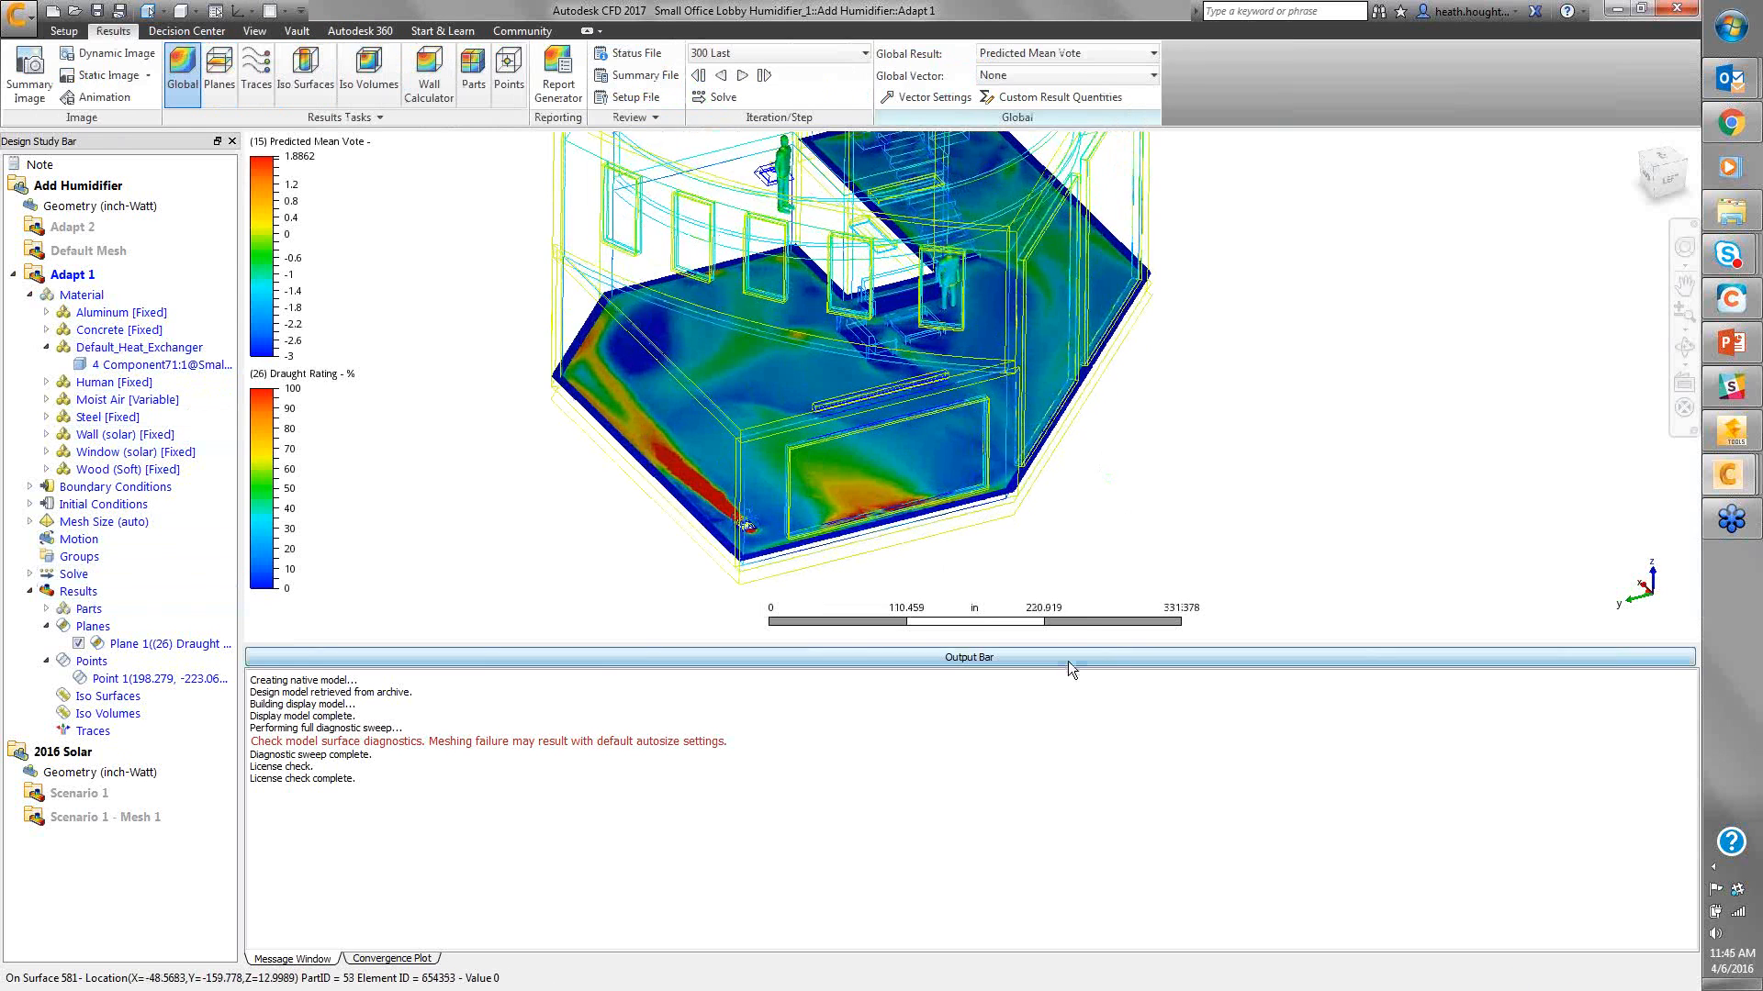
click(1068, 661)
middle_drag(994, 594, 1084, 663)
scroll(737, 630, up, 3)
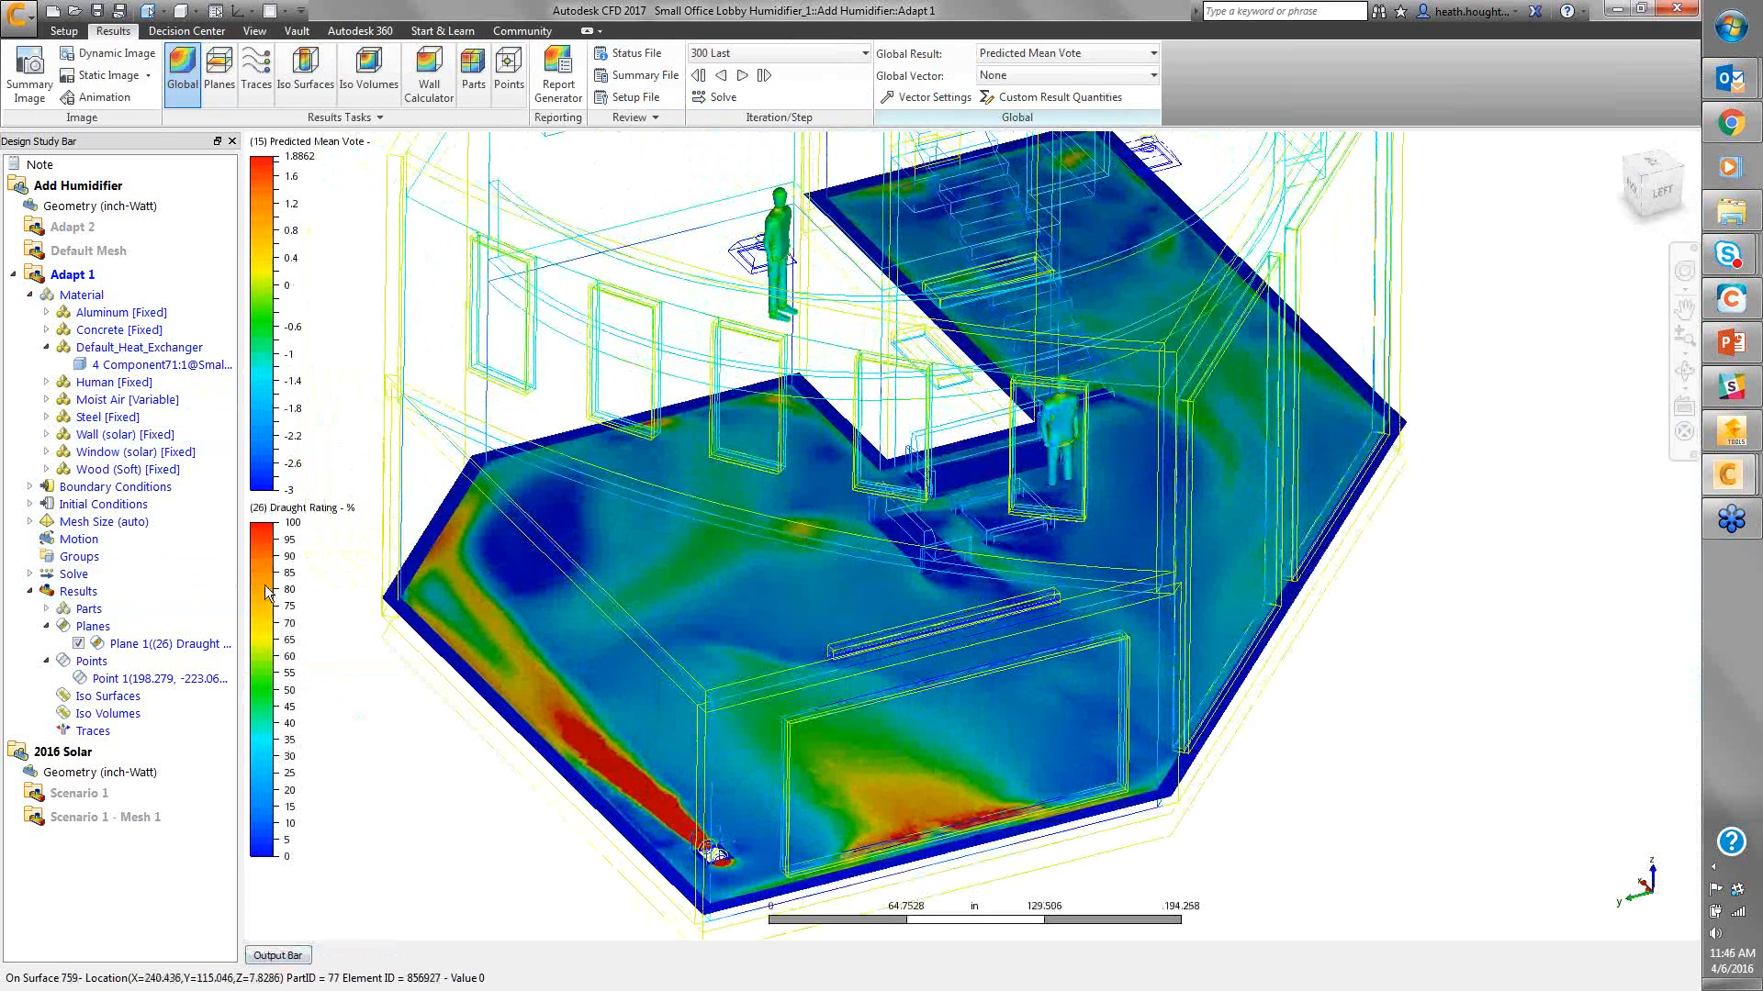
Change the result shown on Plane 1 to Velocity Magnitude and examine the flow near the humidifier at the lobby corner
right_click(568, 648)
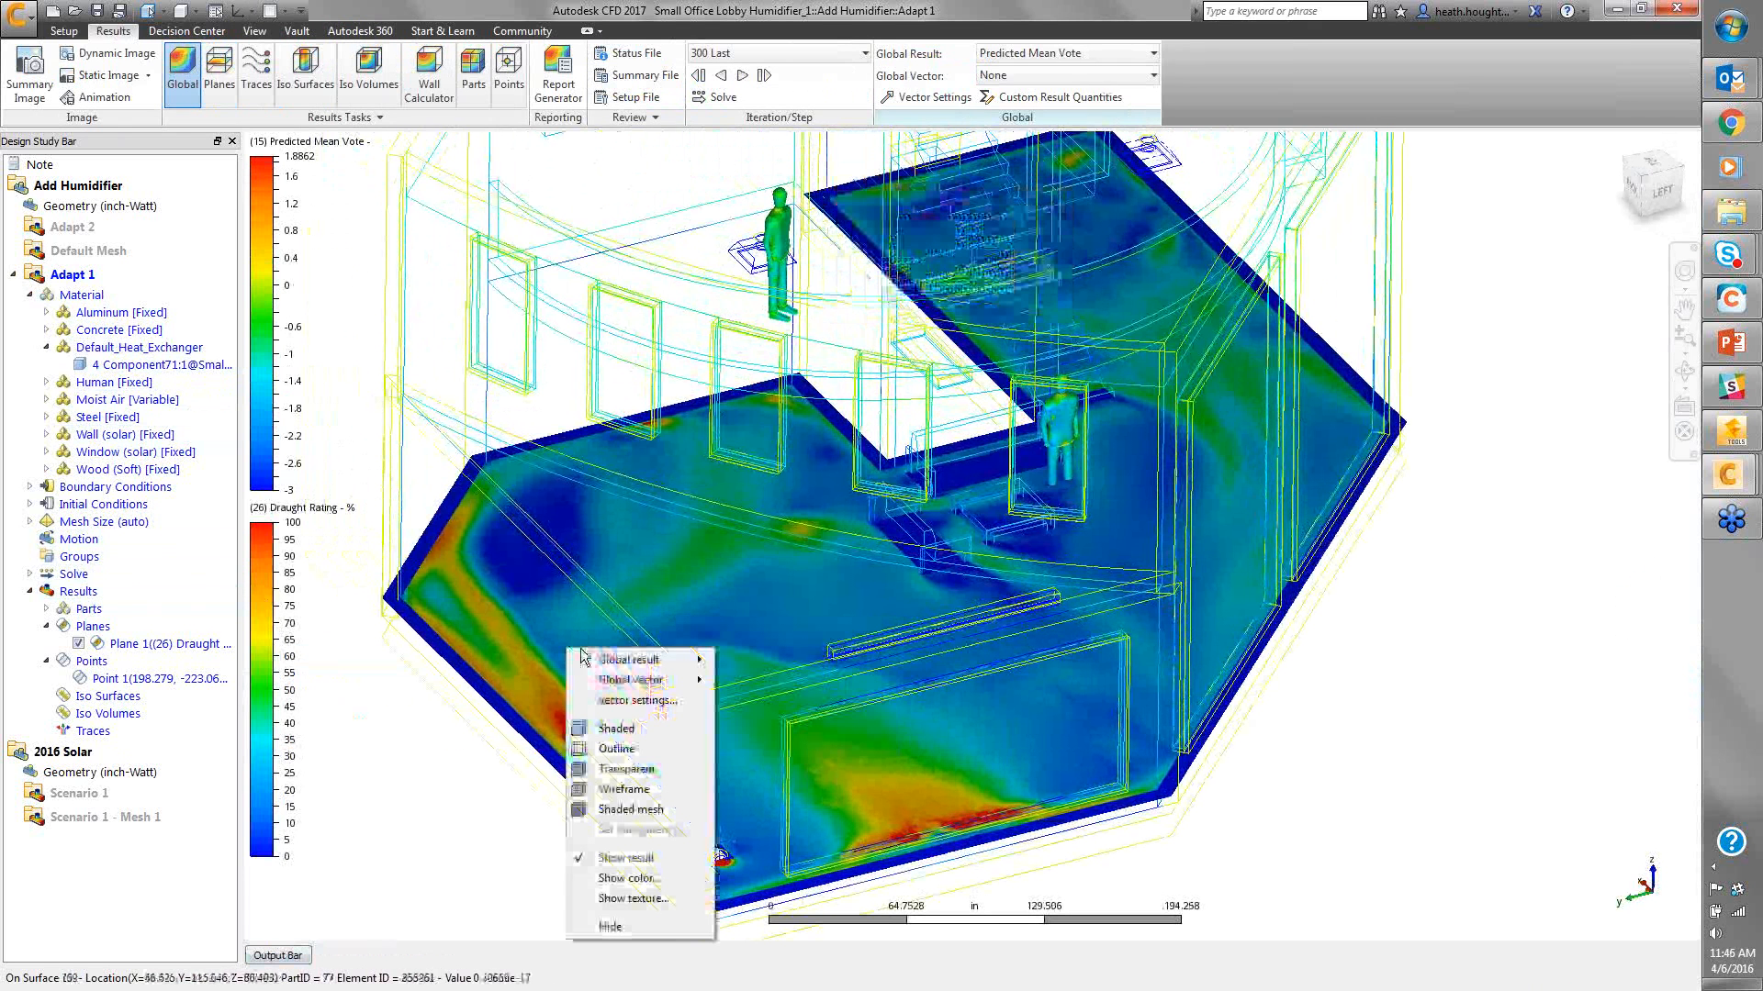
mouse_move(631, 659)
click(218, 84)
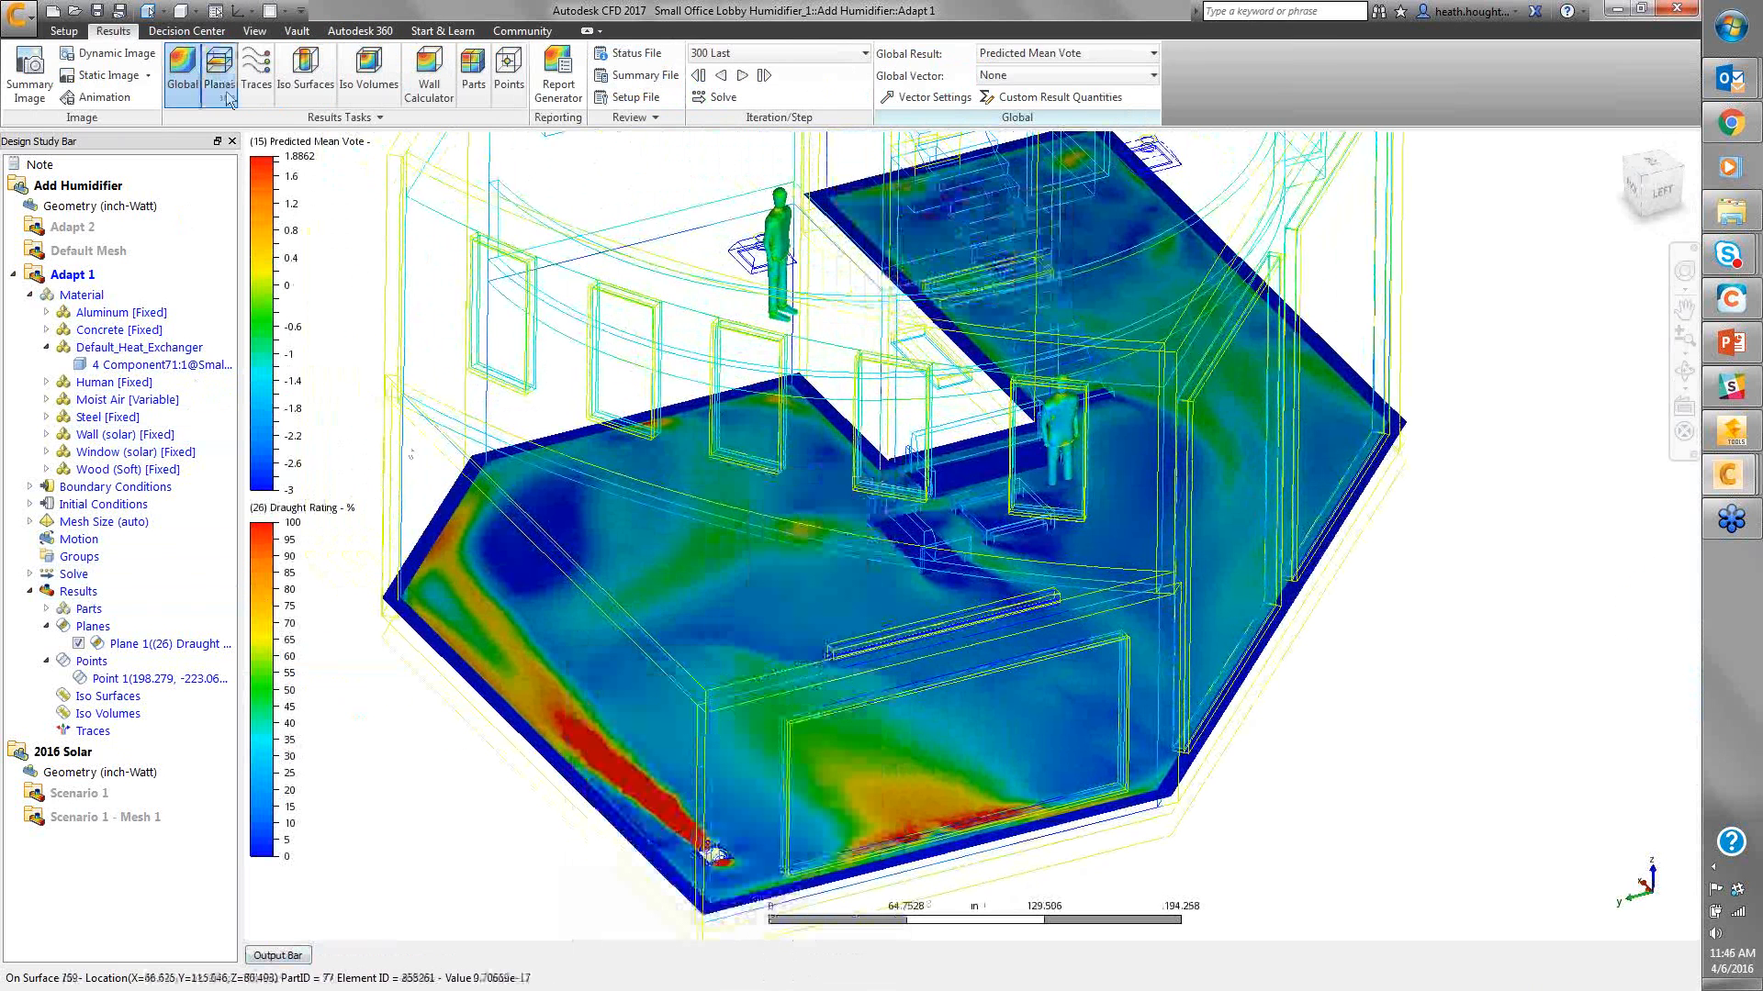
right_click(588, 209)
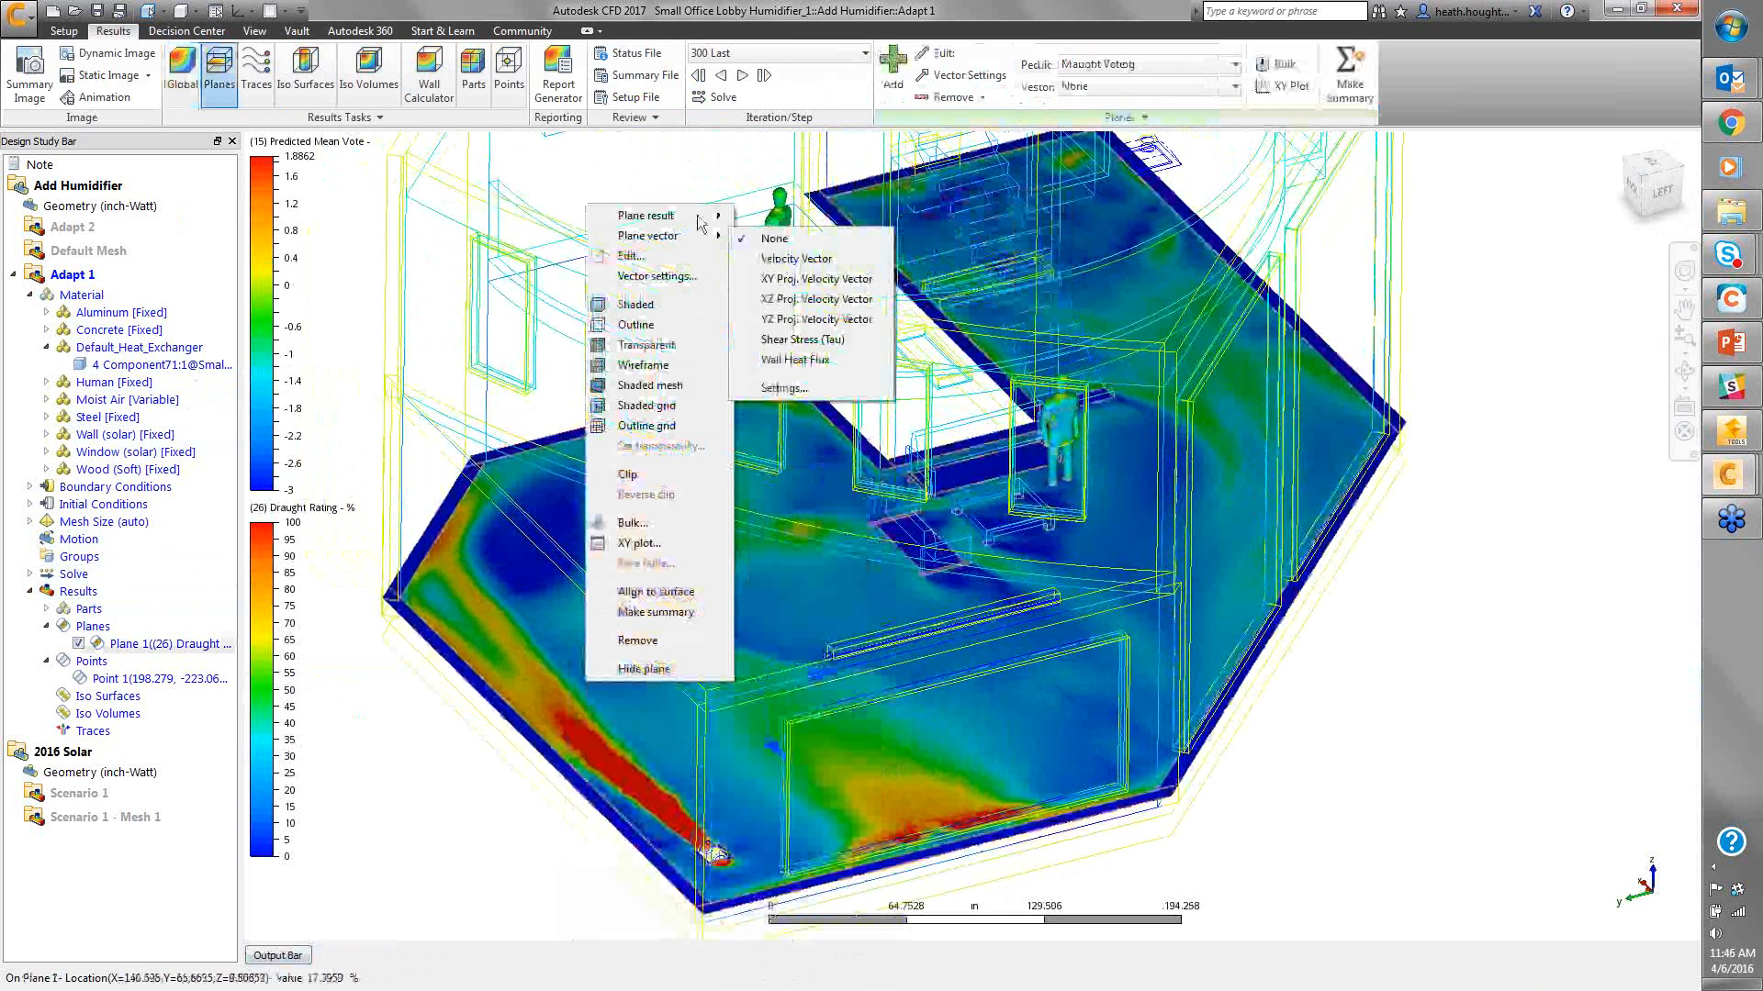
click(741, 224)
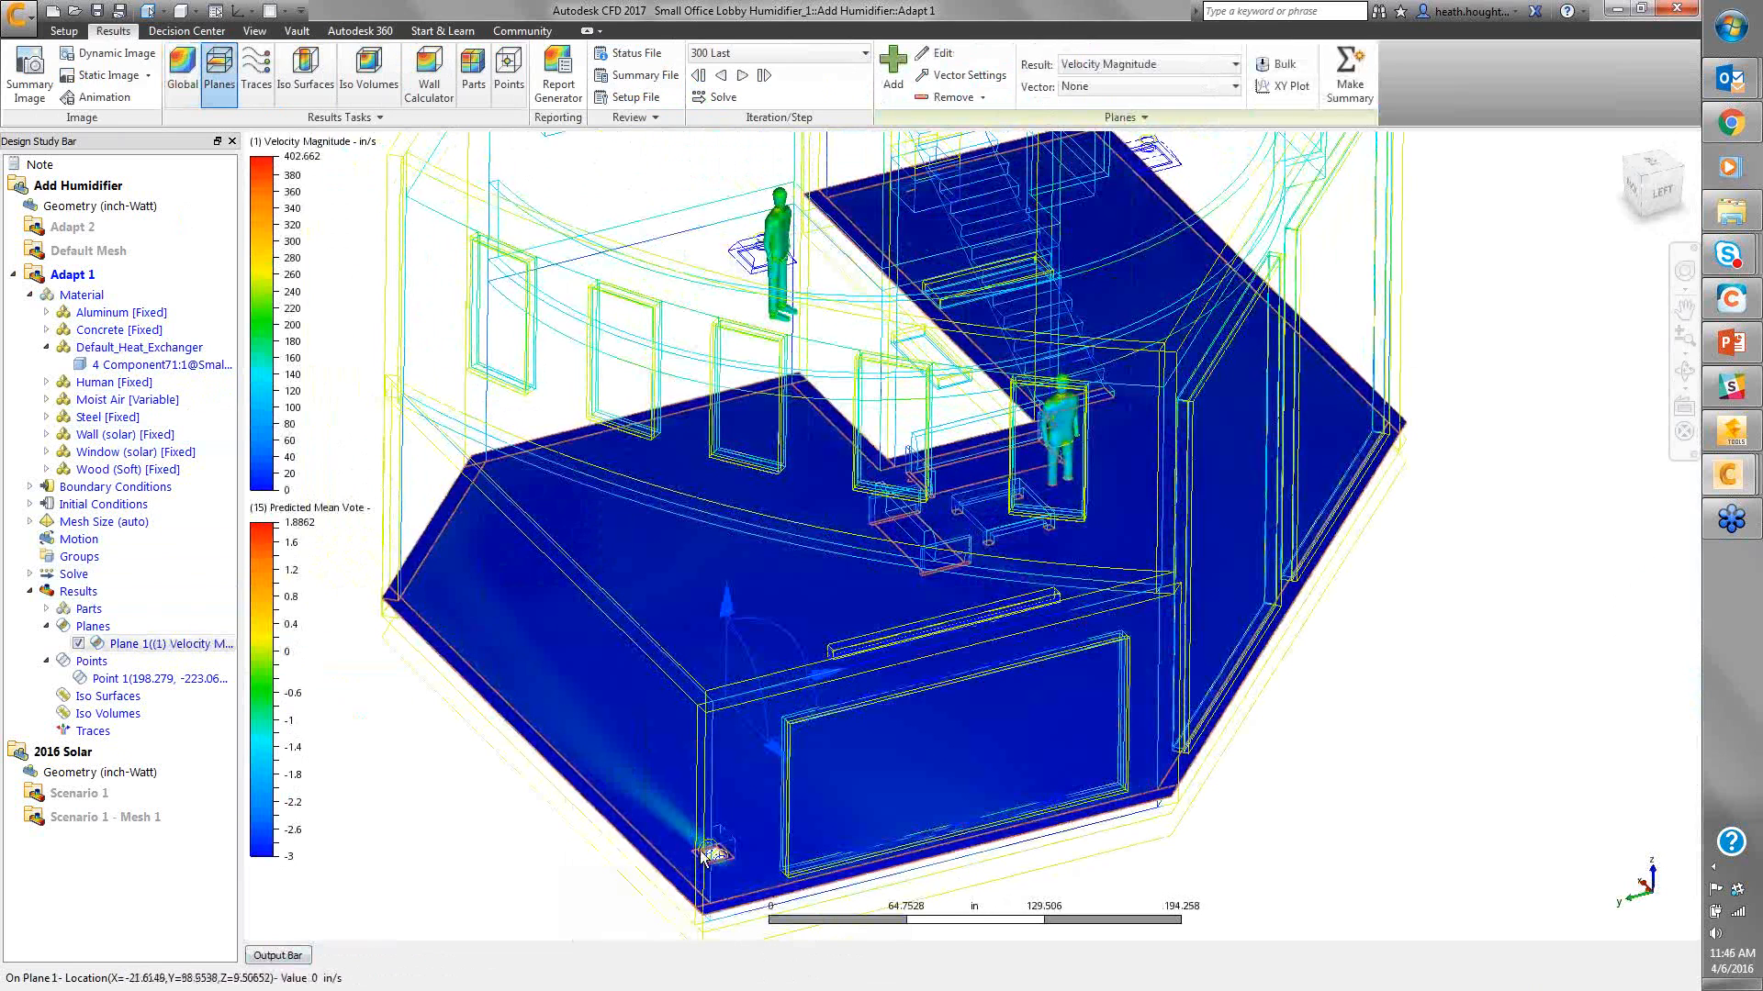
scroll(702, 854, up, 5)
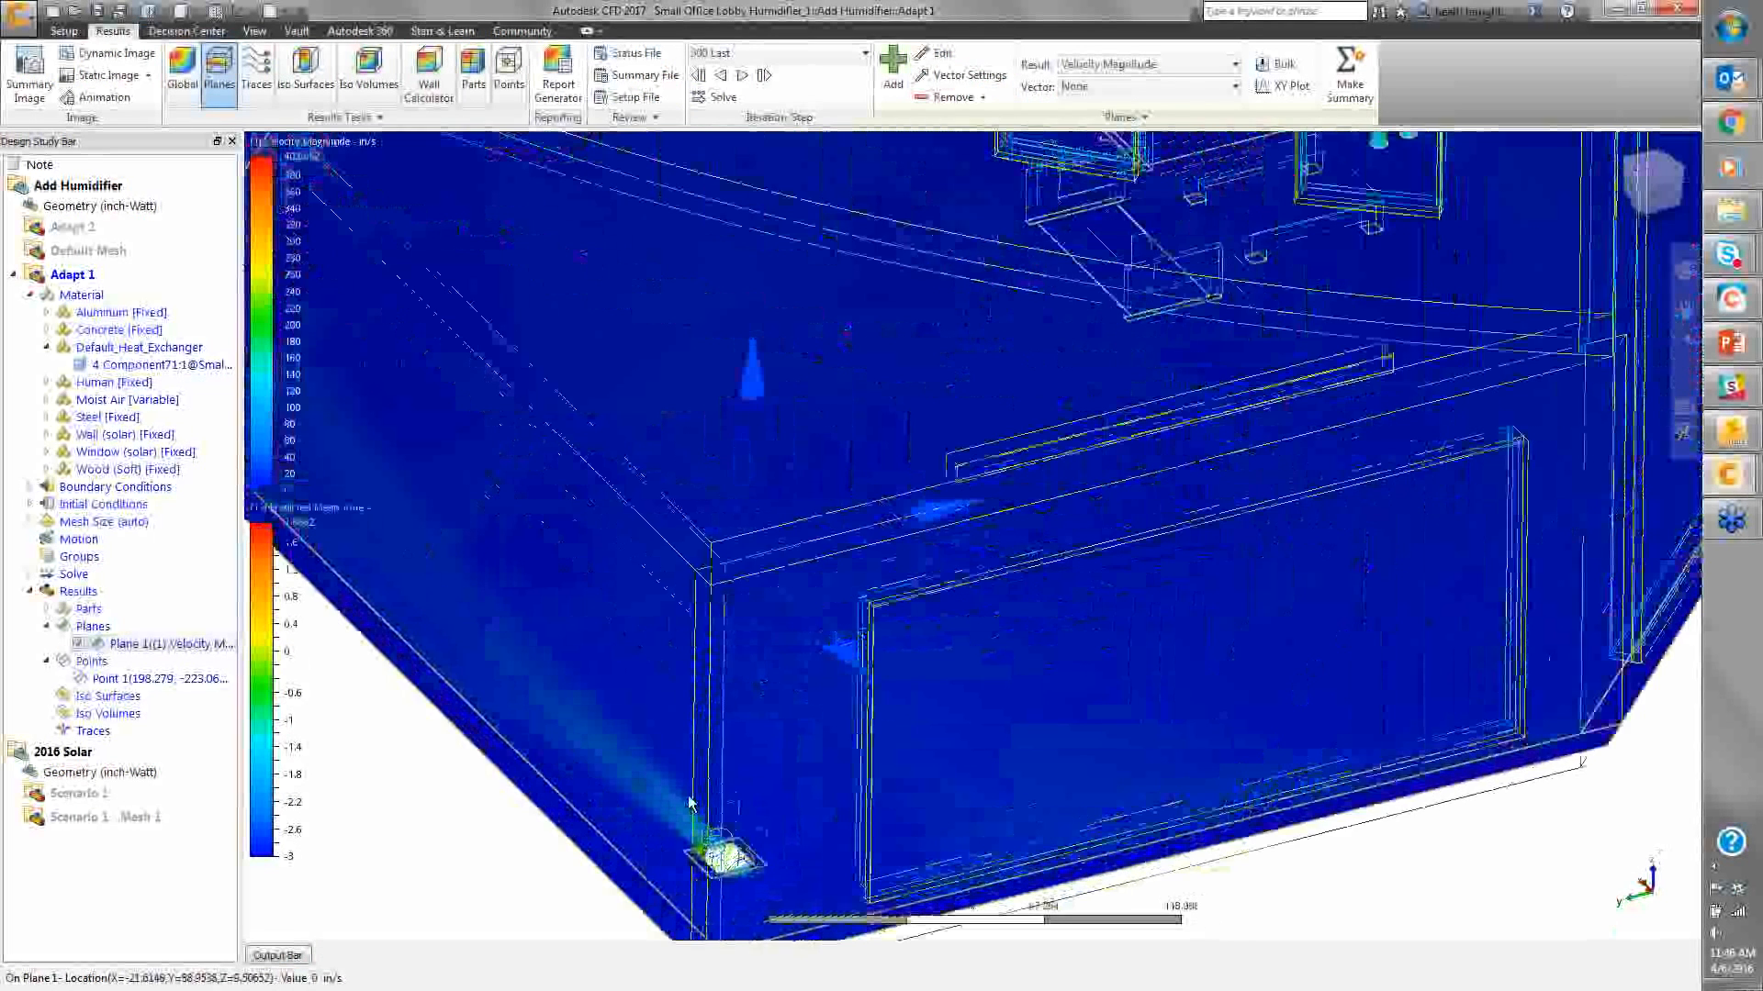
Limit the Velocity Magnitude legend to a user-specified range with a maximum of 105.964 in/s
scroll(670, 829, up, 1)
scroll(670, 829, down, 10)
right_click(264, 425)
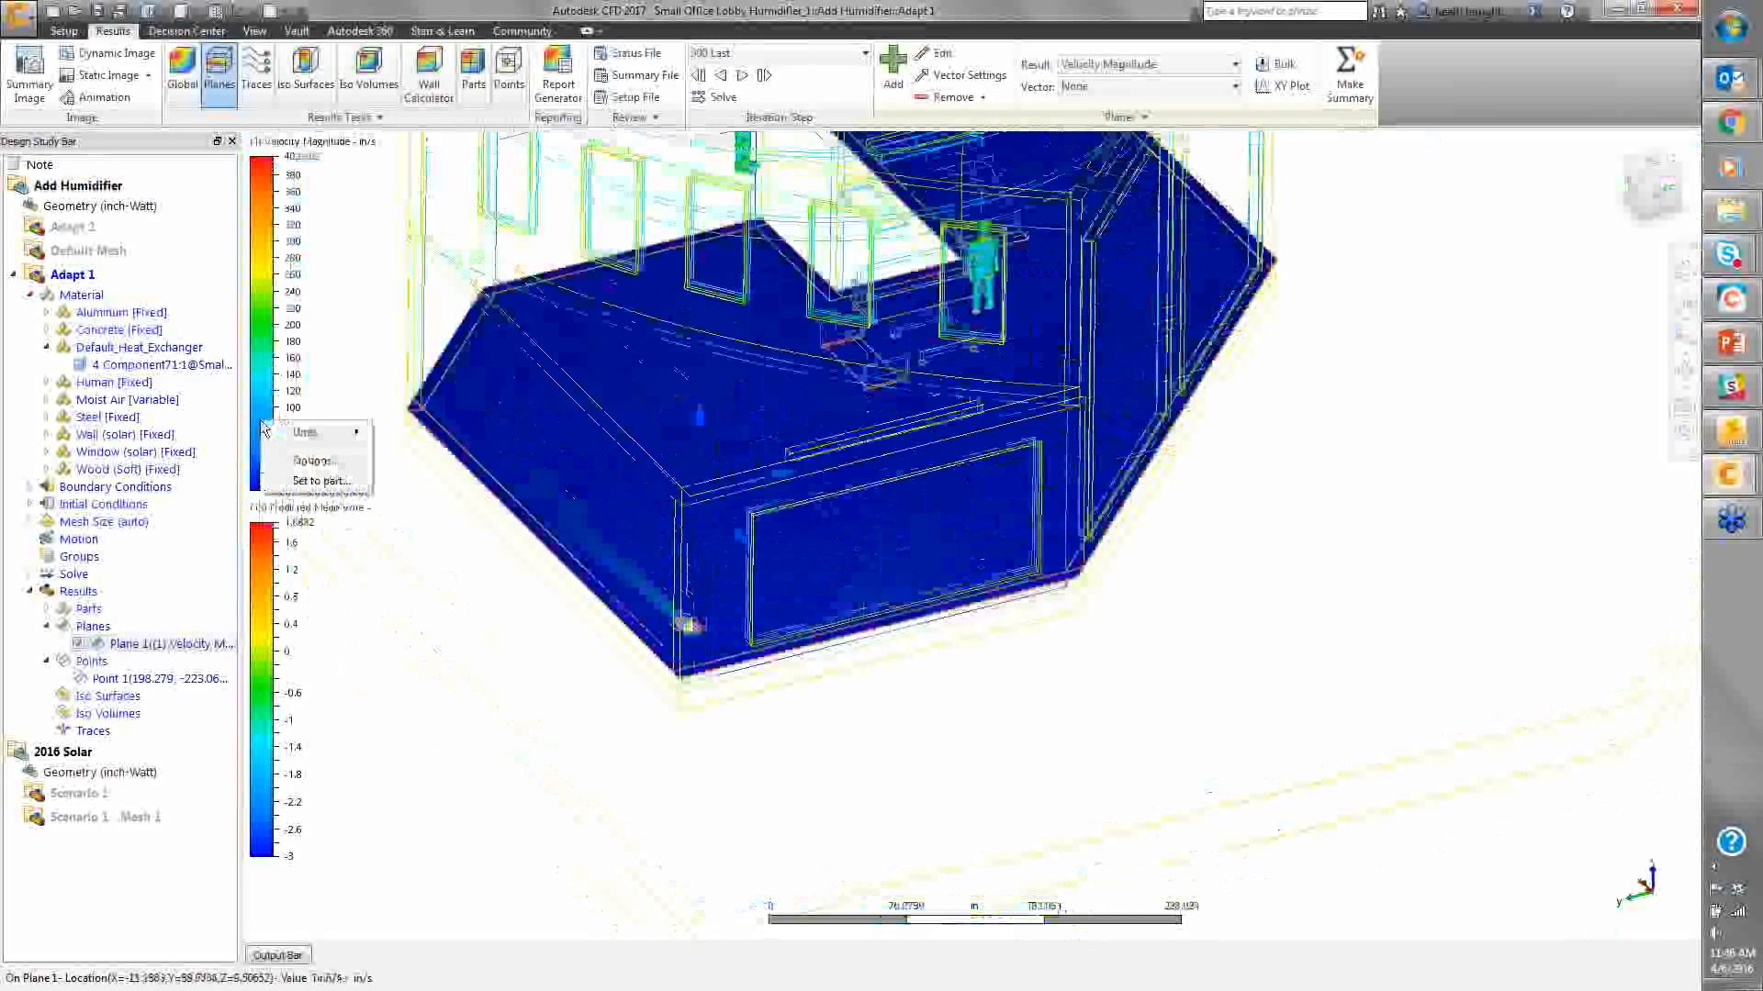
click(310, 459)
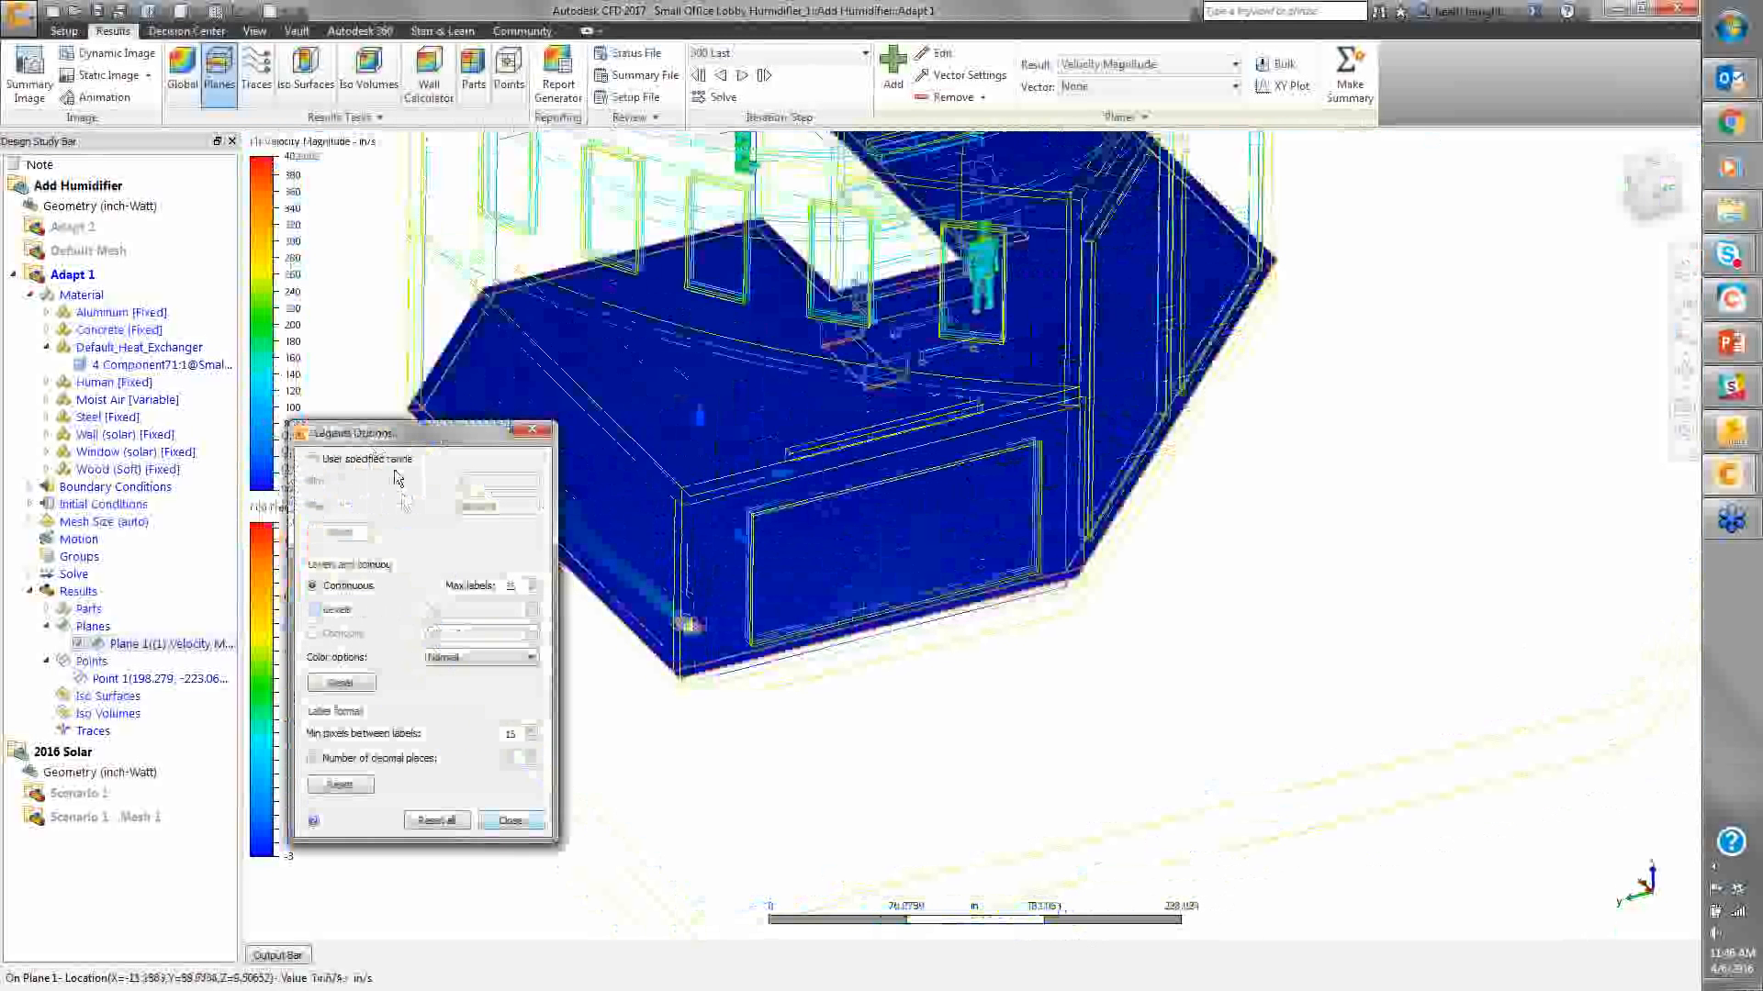
click(314, 459)
drag(410, 506, 358, 507)
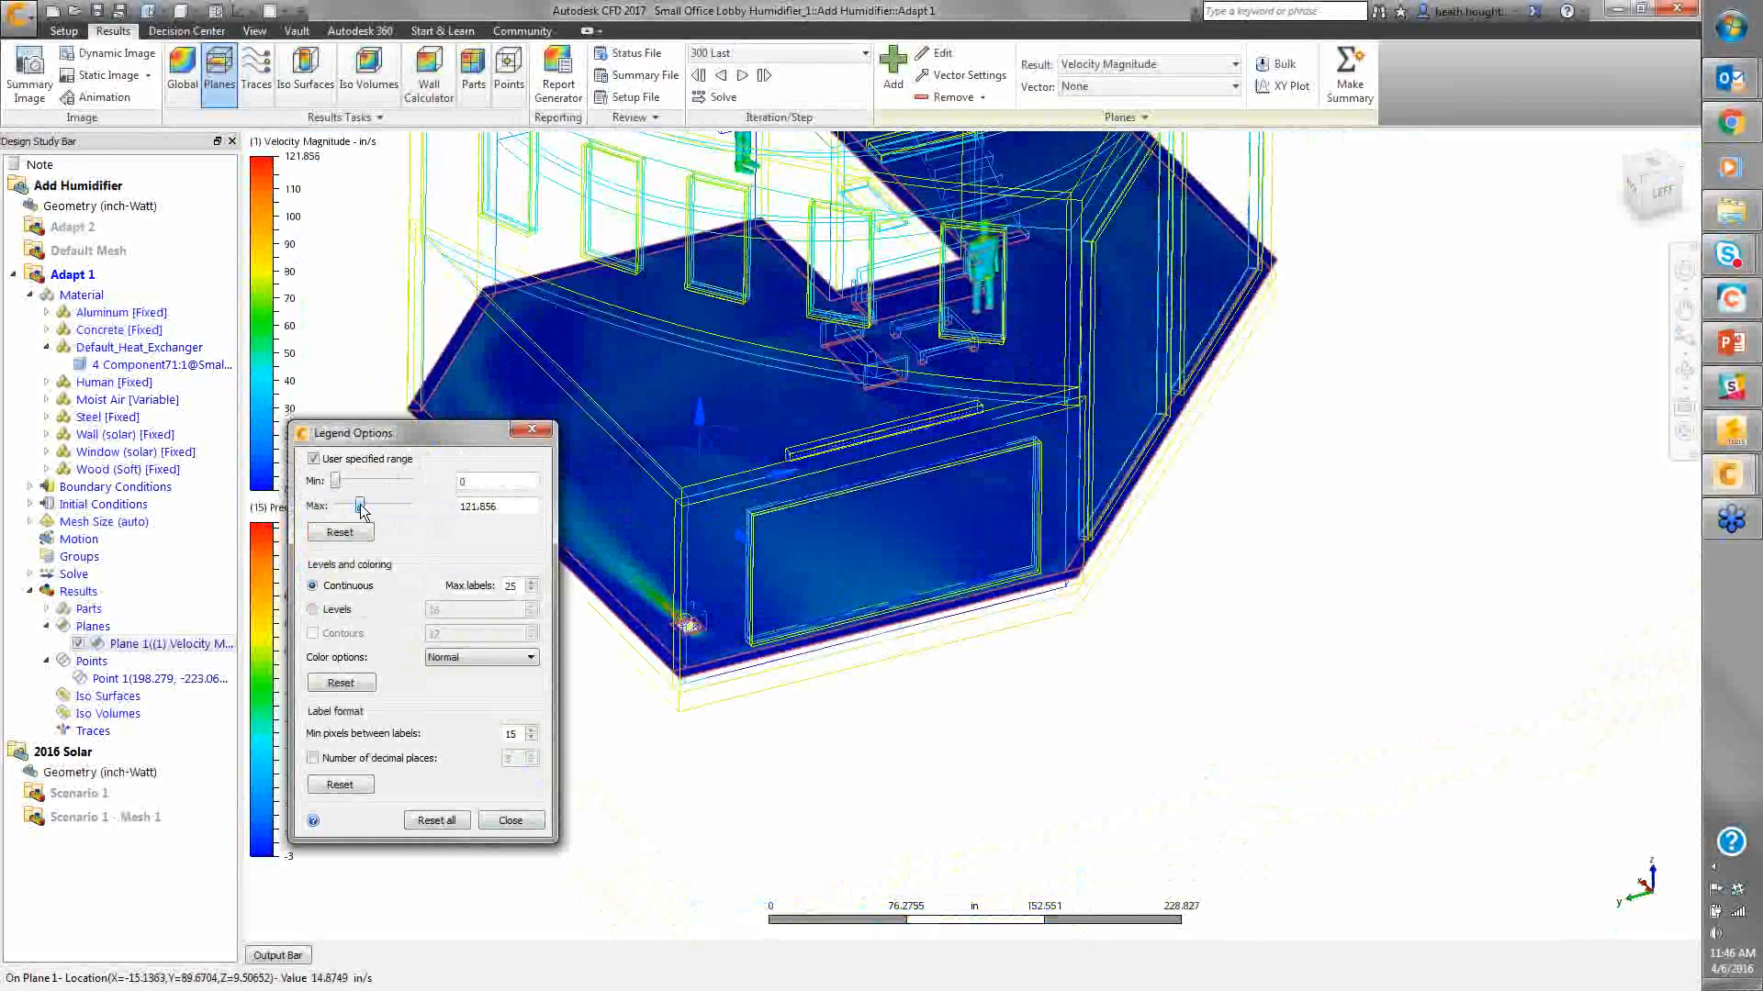
click(507, 820)
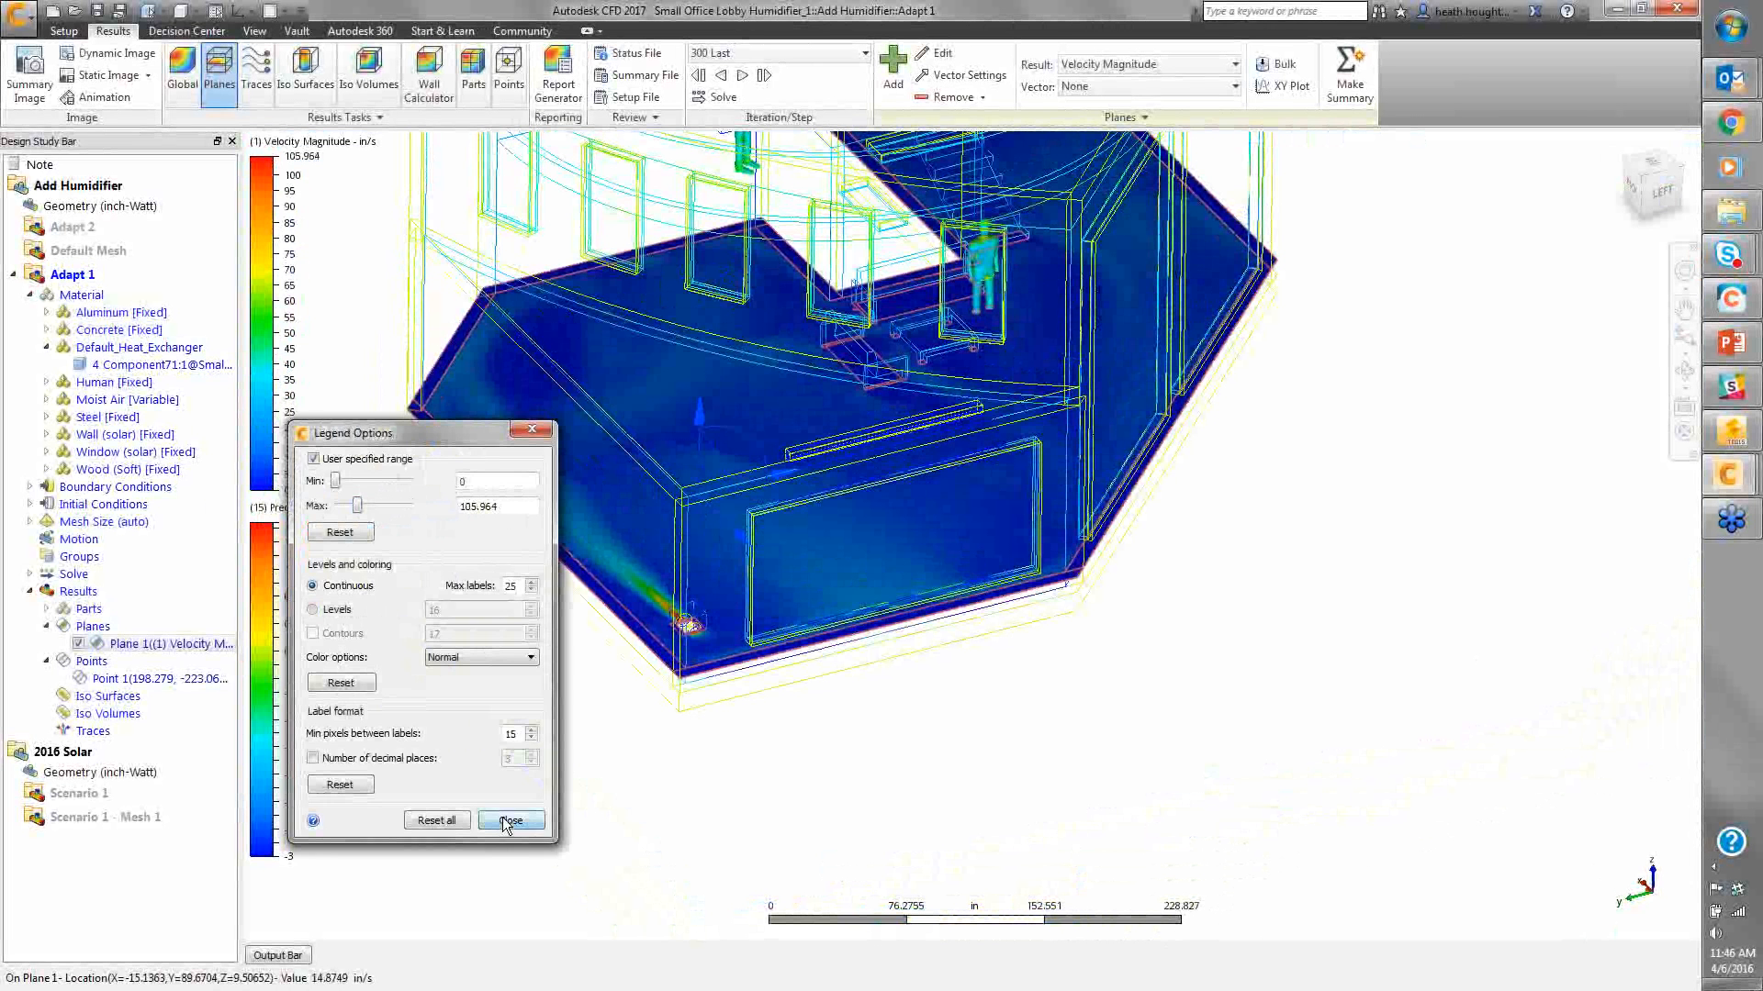
Change the result shown on Plane 1 to Relative Humidity and examine the plume leaving the humidifier
right_click(568, 488)
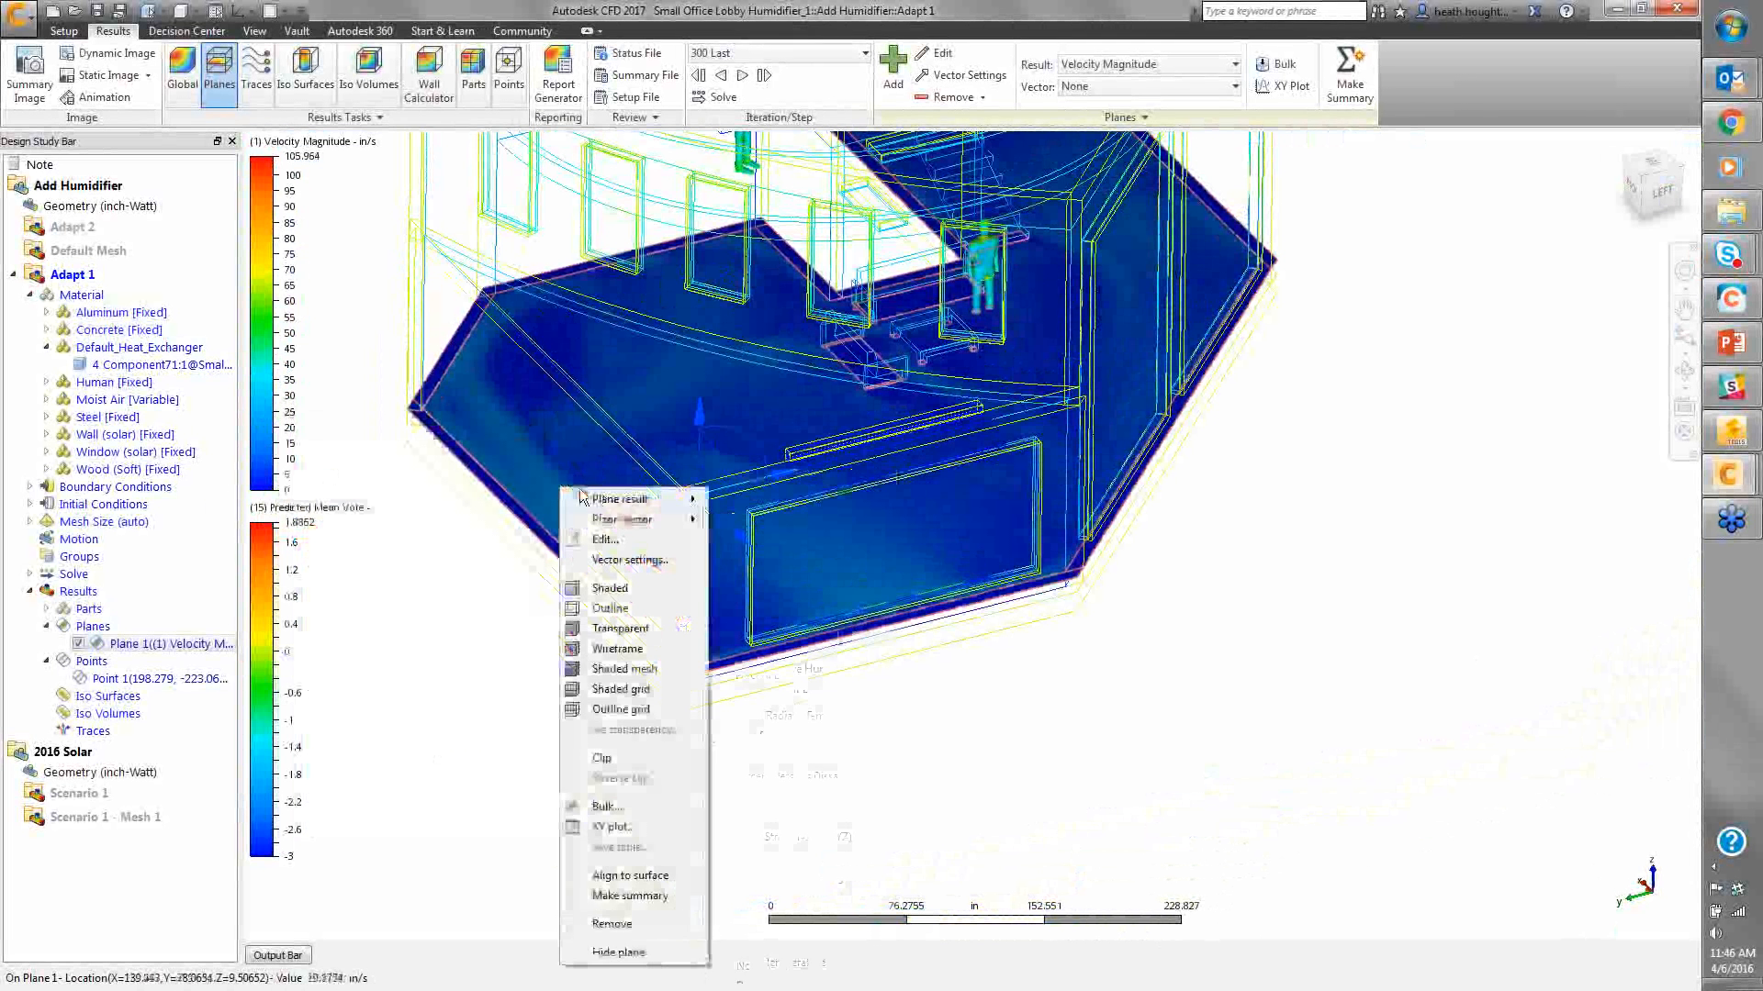
mouse_move(643, 520)
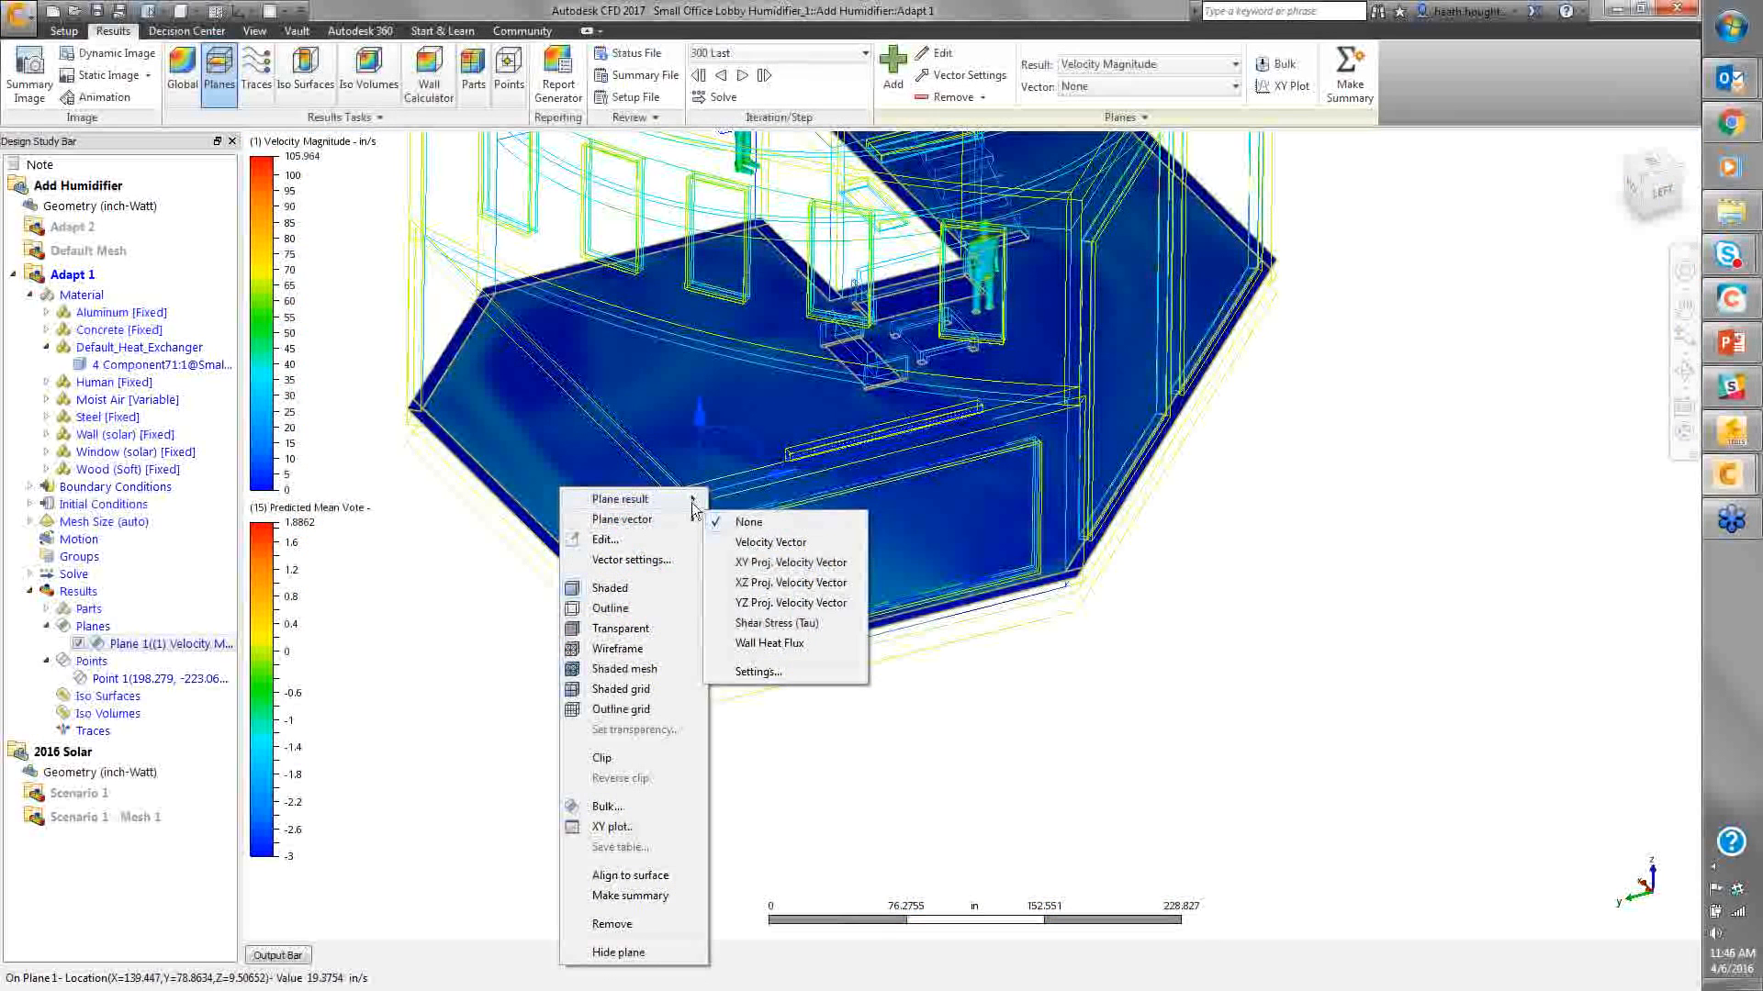
mouse_move(693, 501)
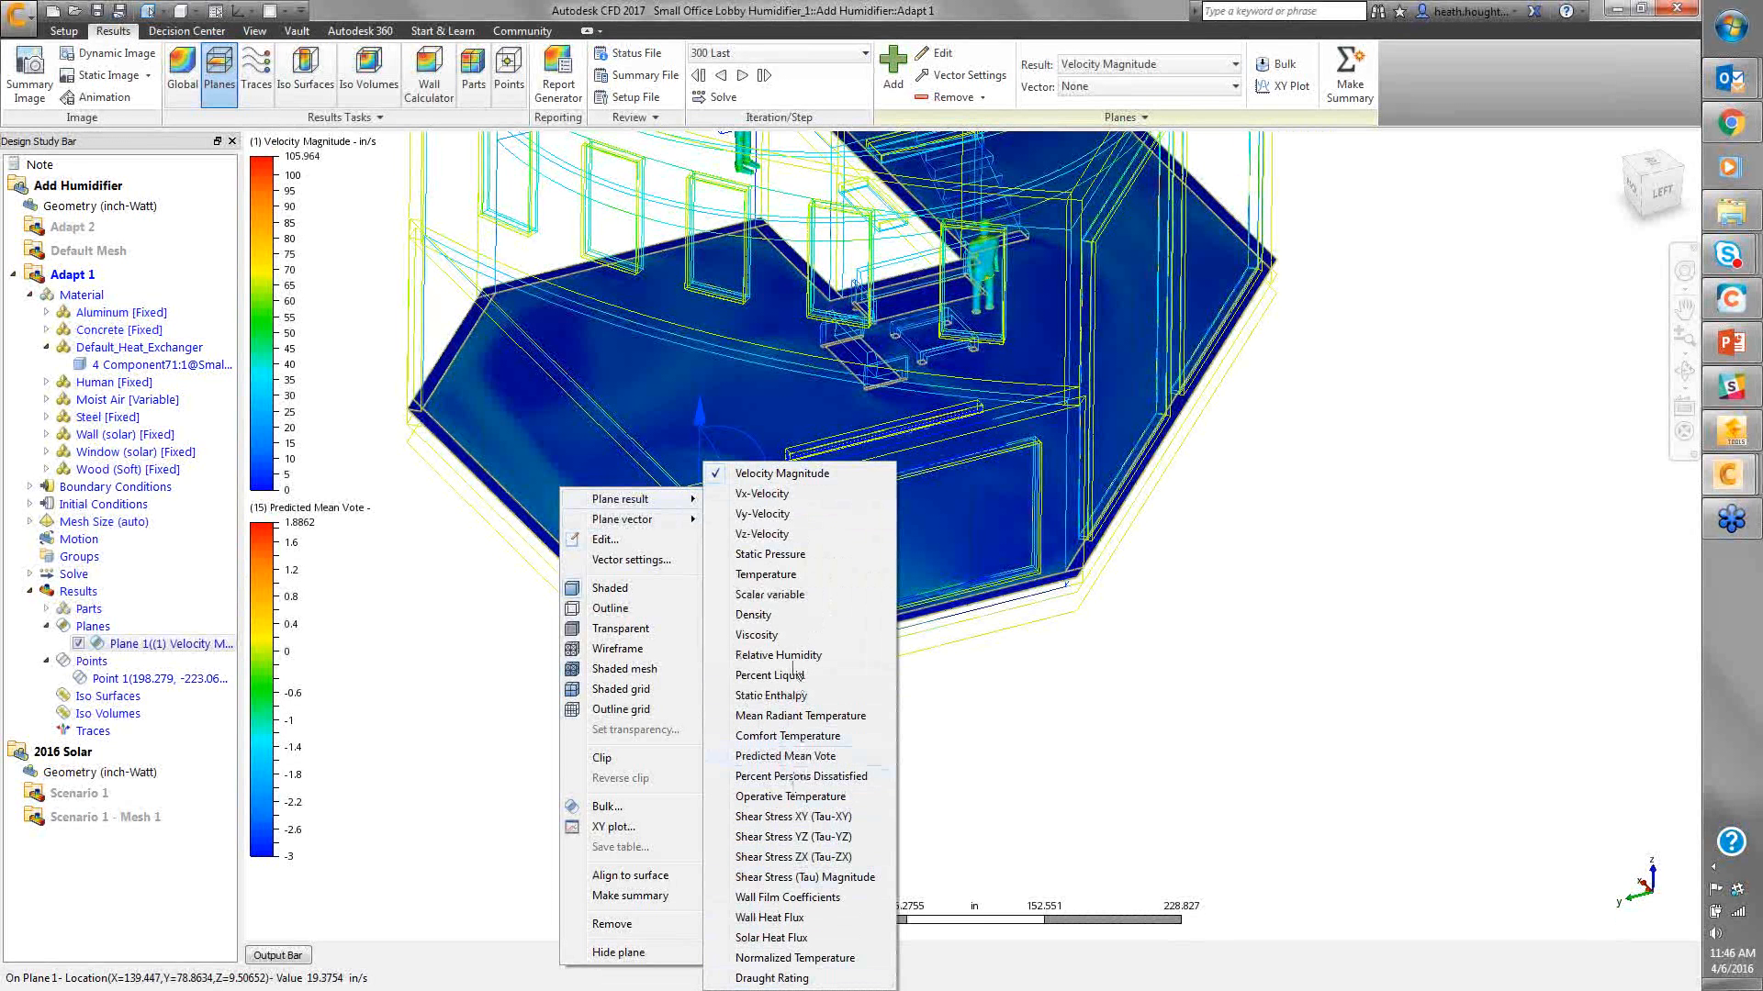
click(787, 660)
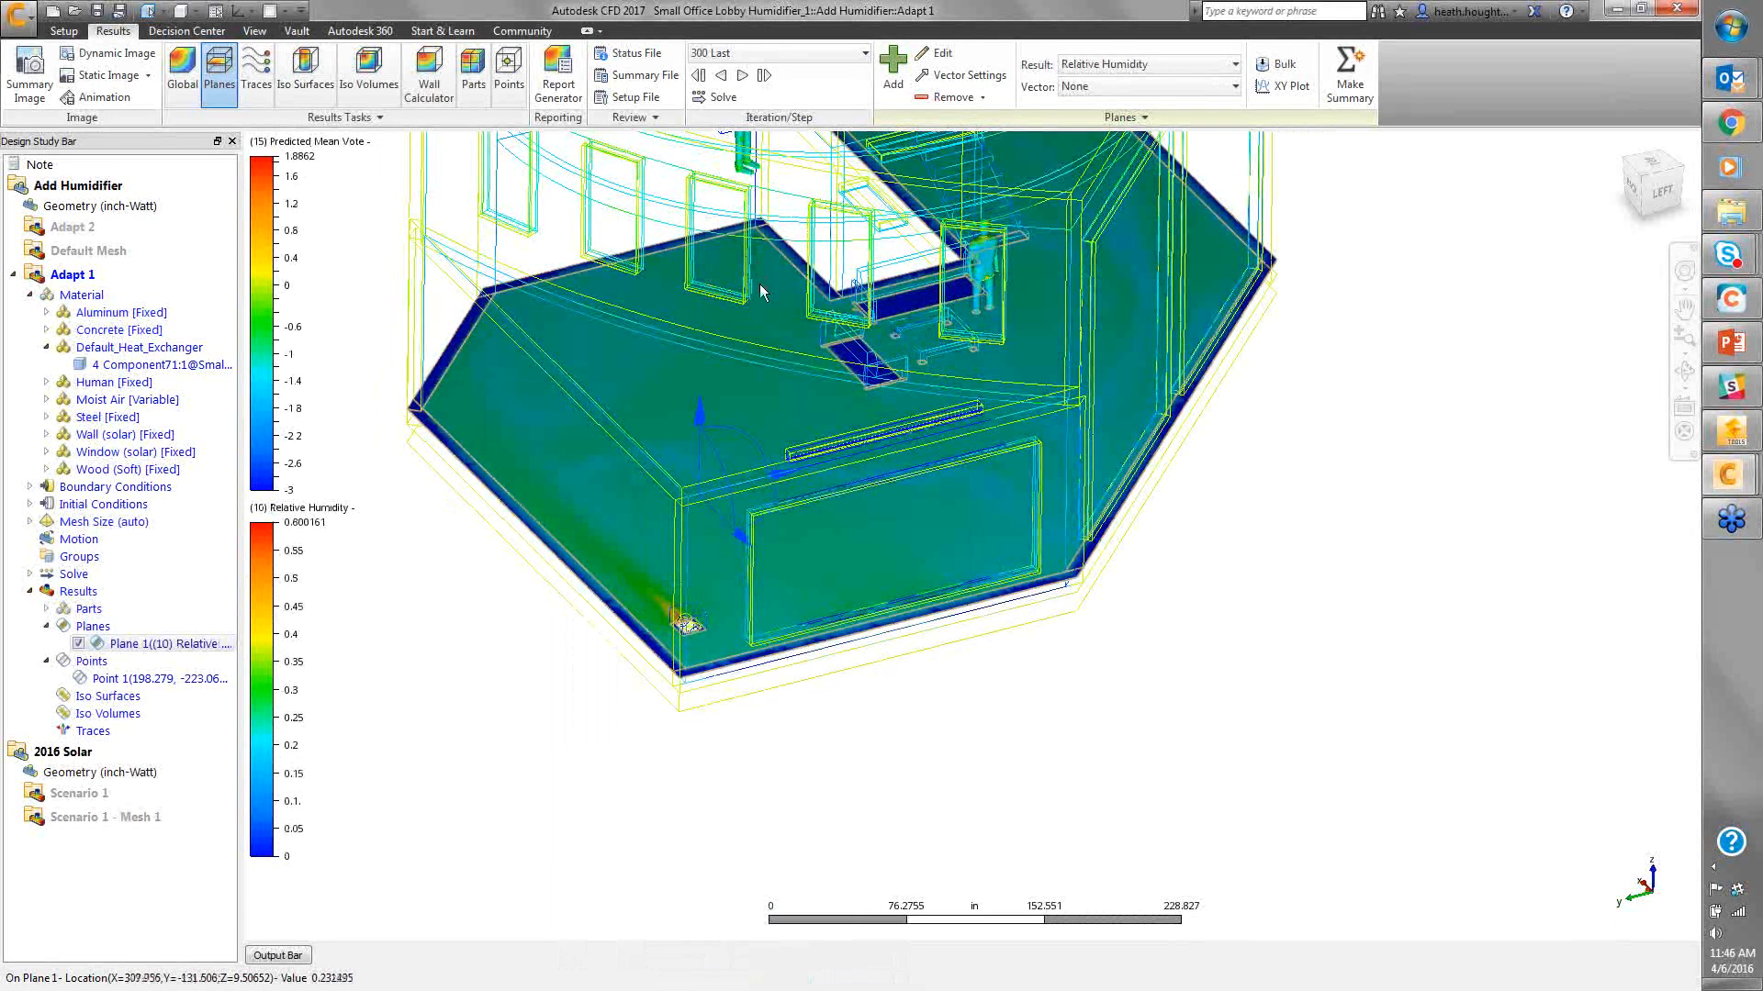
middle_drag(759, 285, 775, 355)
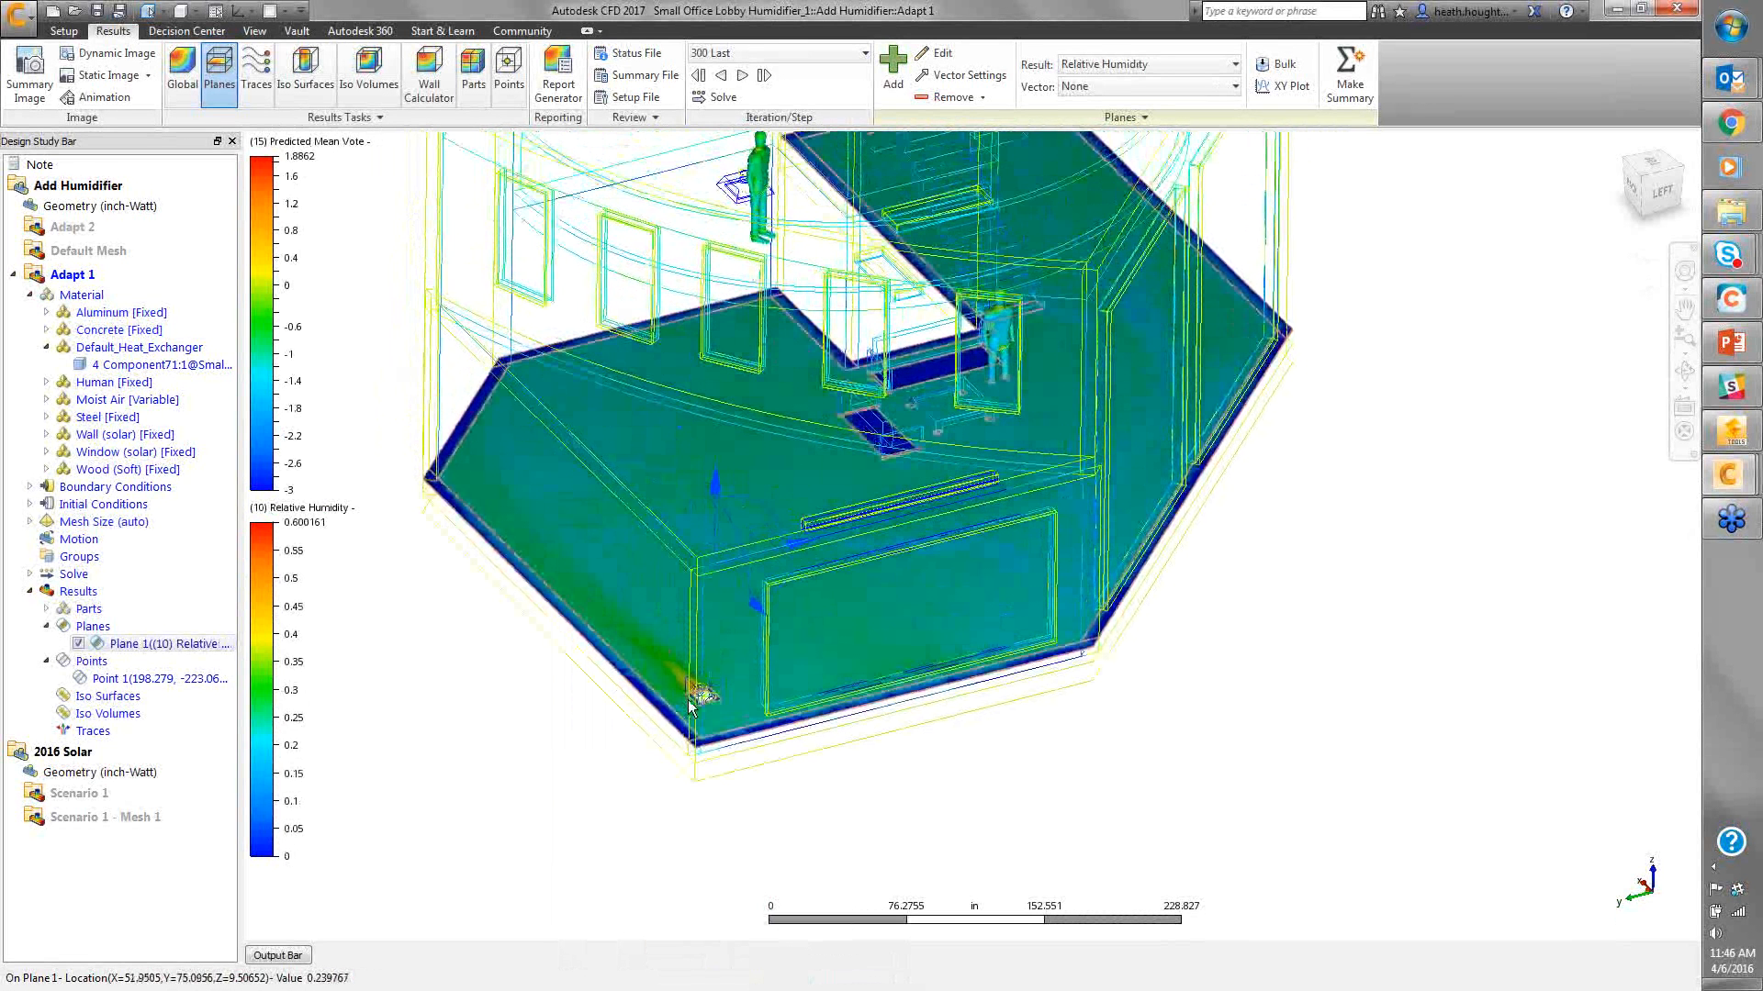
scroll(696, 700, up, 10)
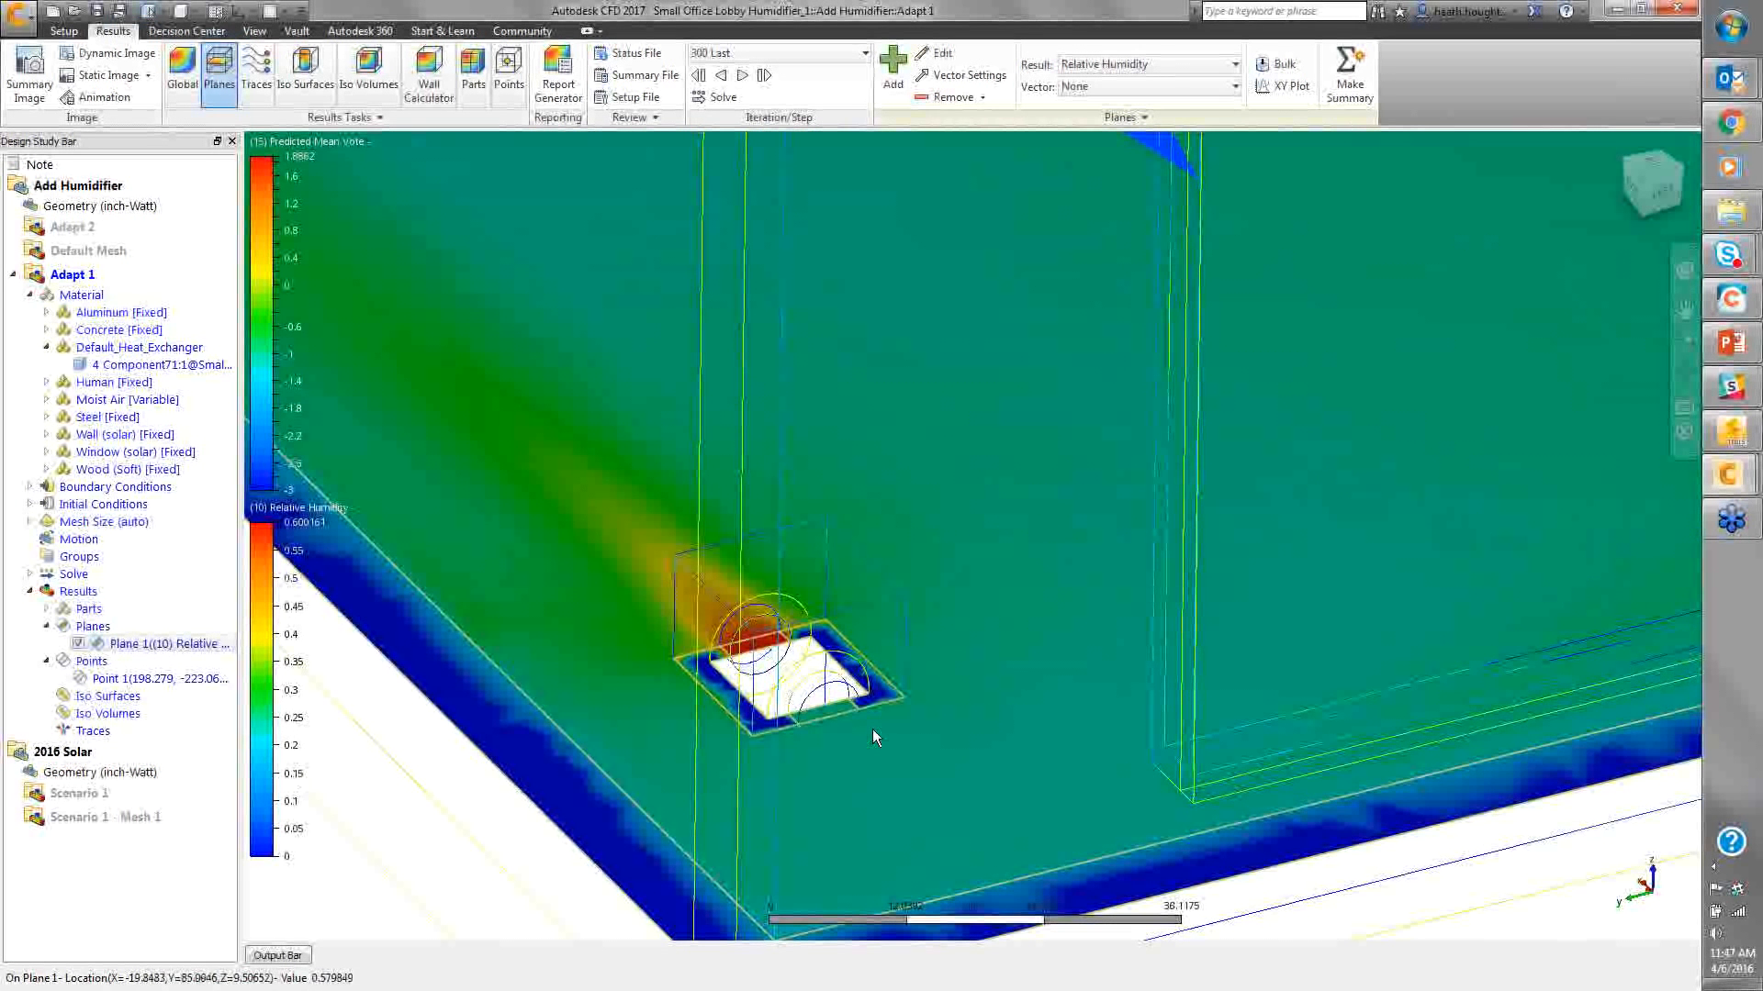
scroll(917, 751, down, 1)
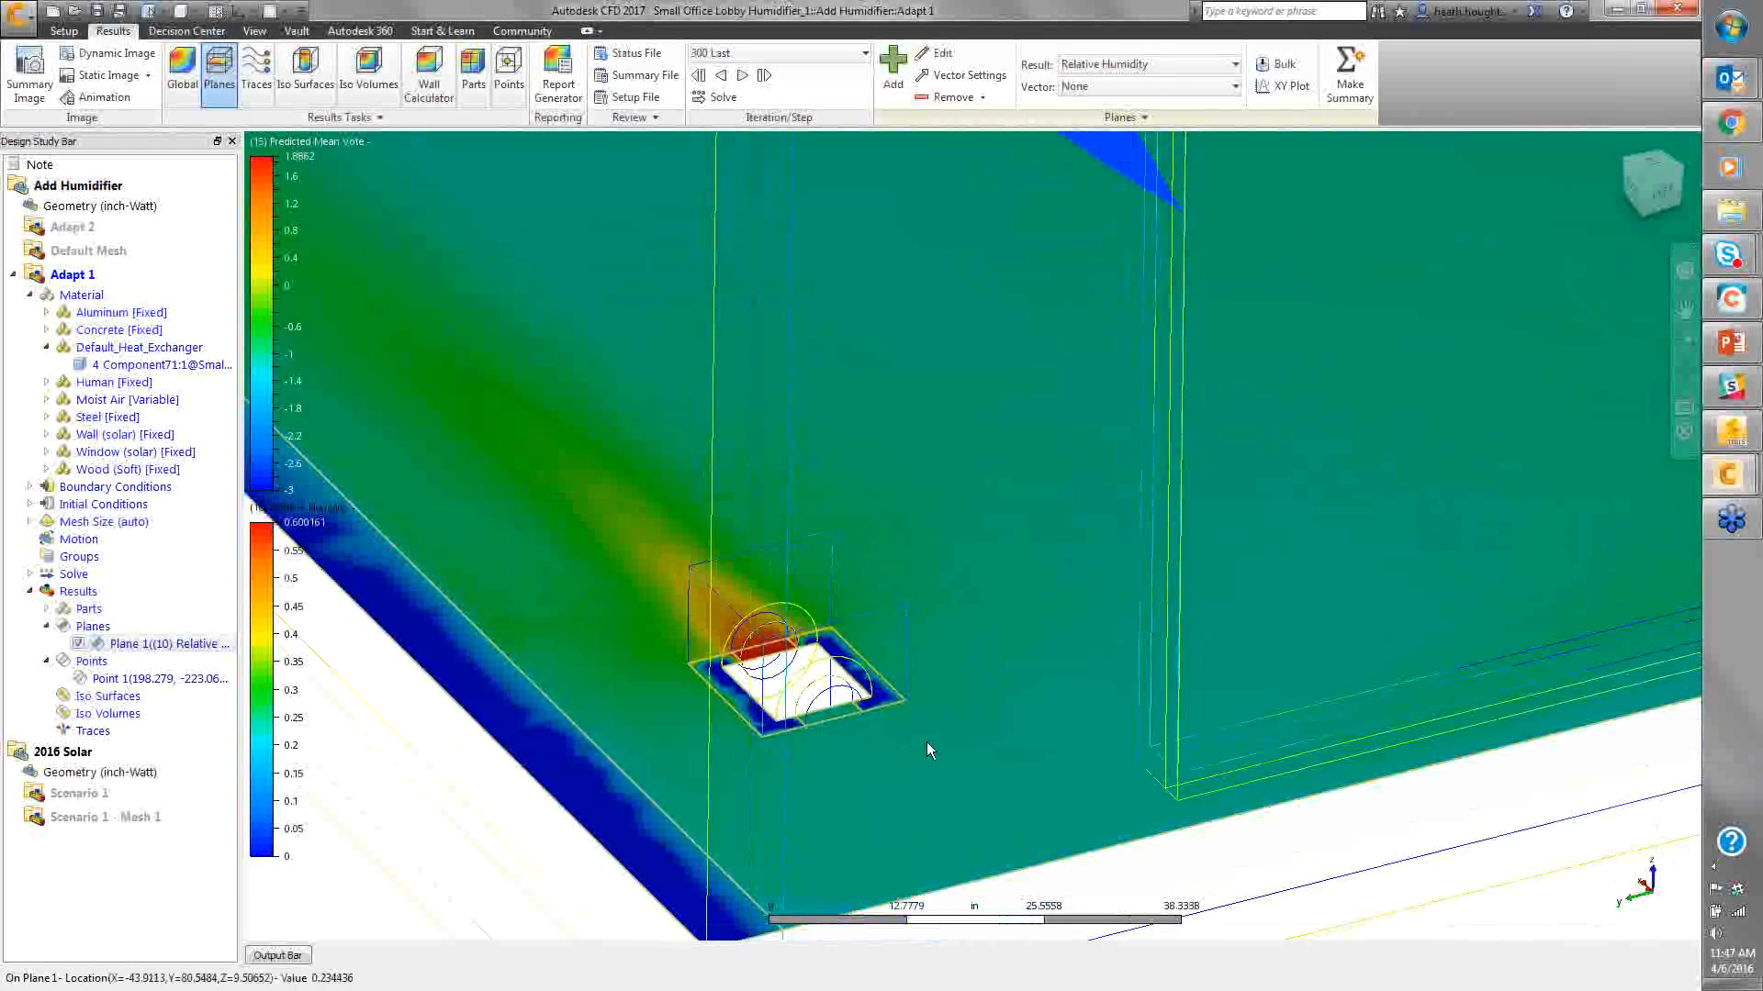
Hide the room air and the humidifier's casing to inspect relative humidity at its two openings, and restore the hidden parts
ctrl+middle_click(926, 743)
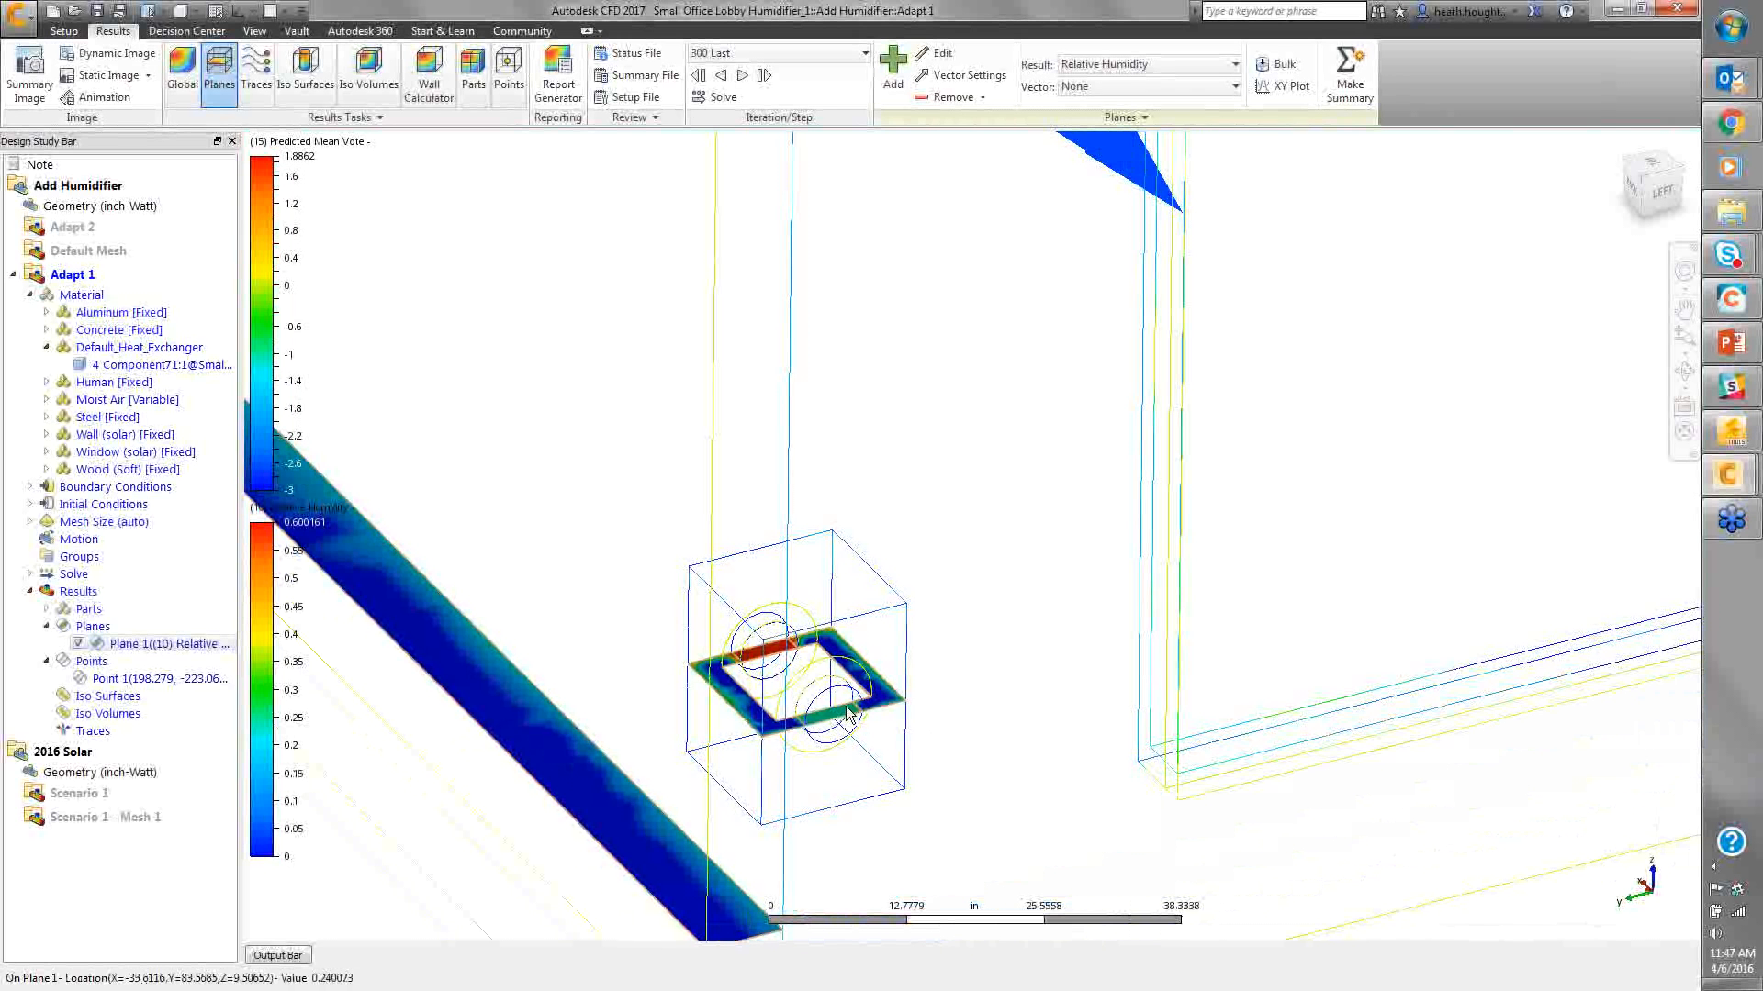
scroll(837, 722, up, 2)
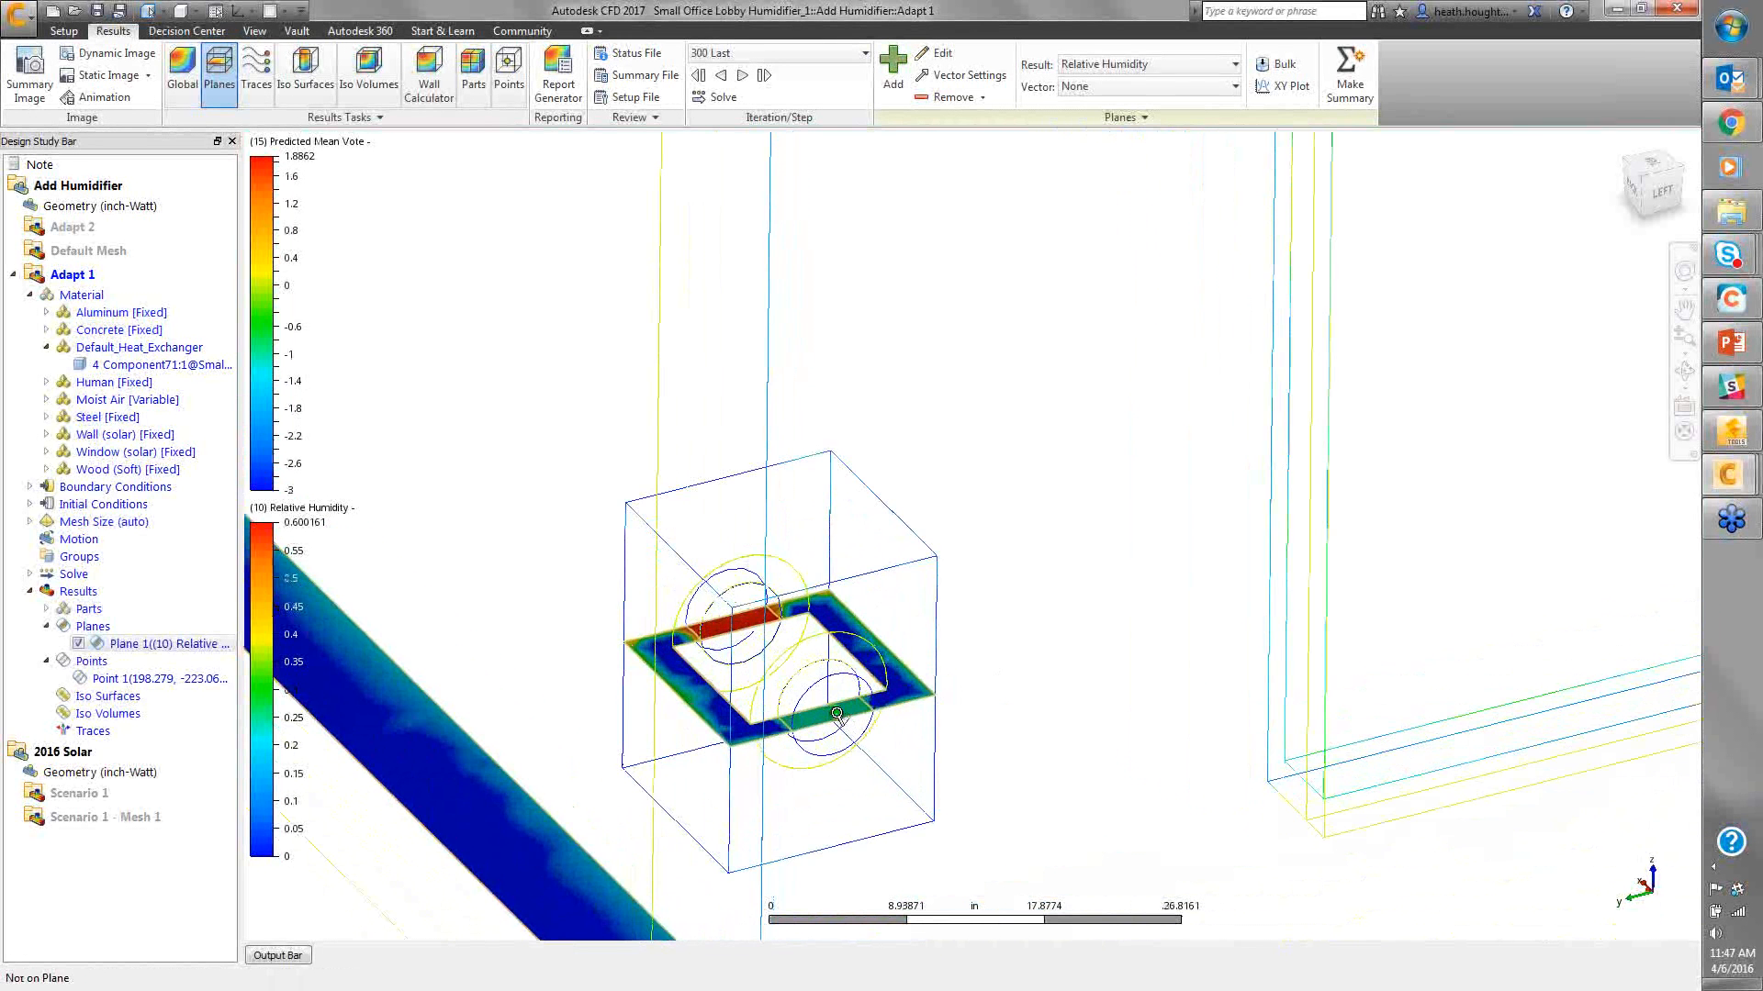
click(183, 74)
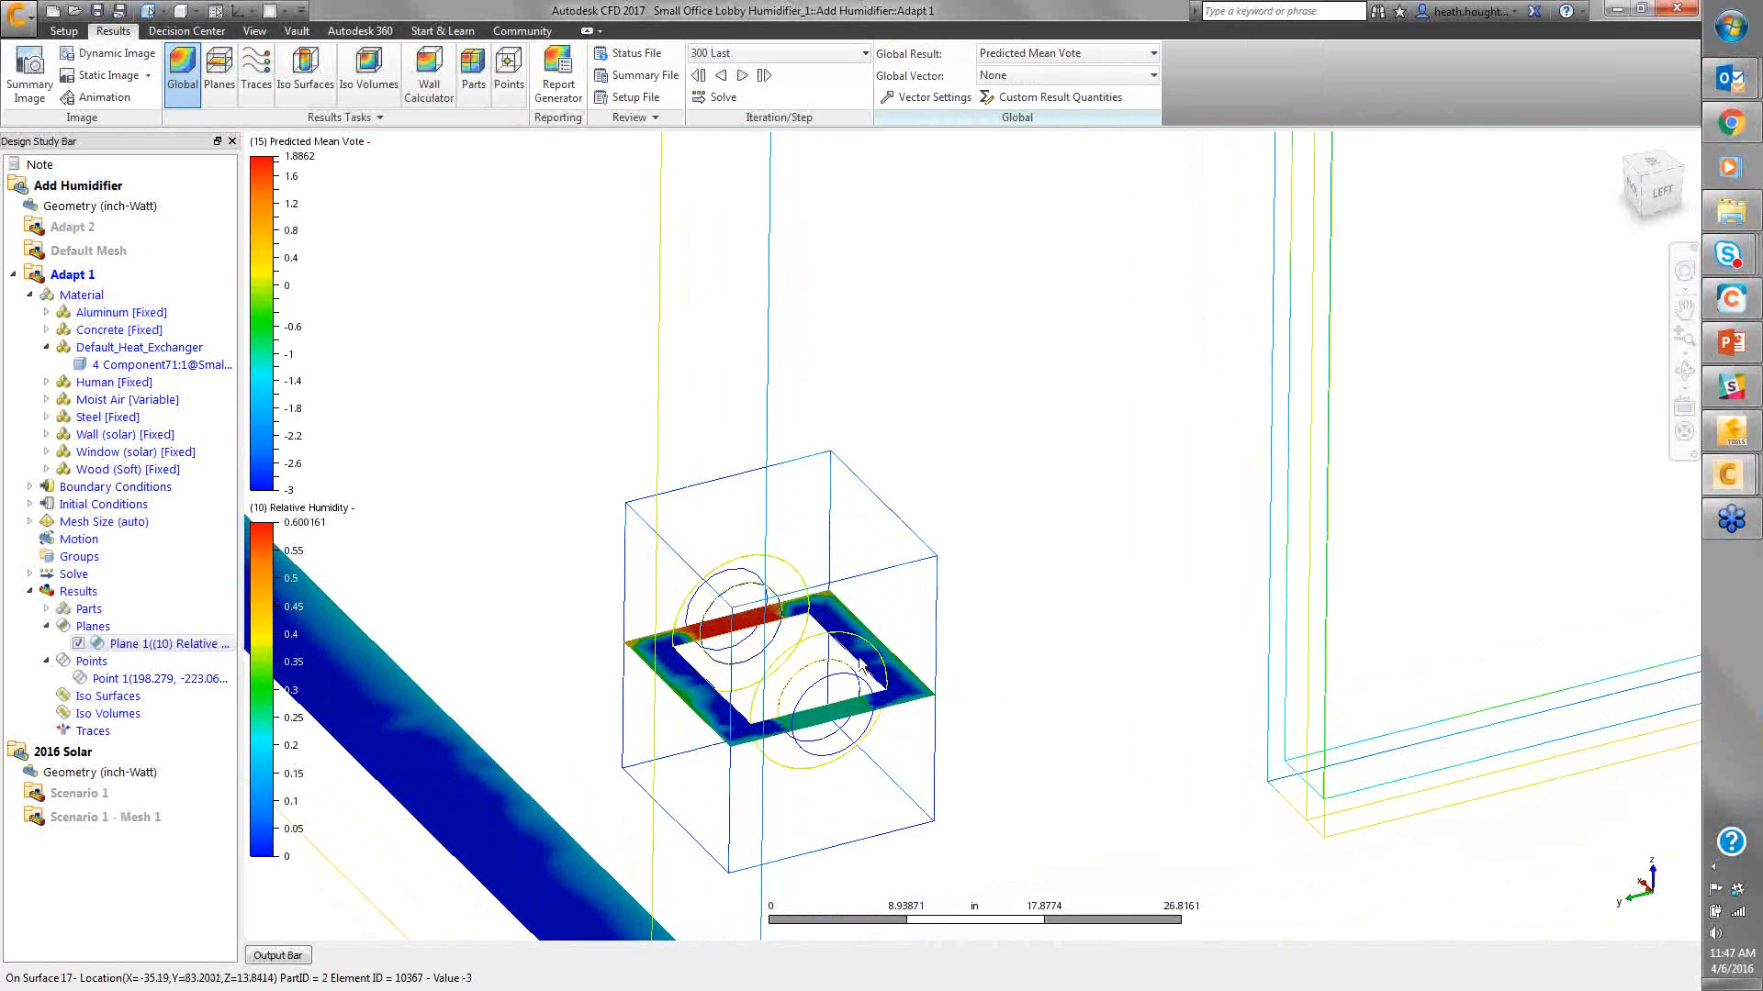
ctrl+middle_click(907, 627)
scroll(906, 626, up, 1)
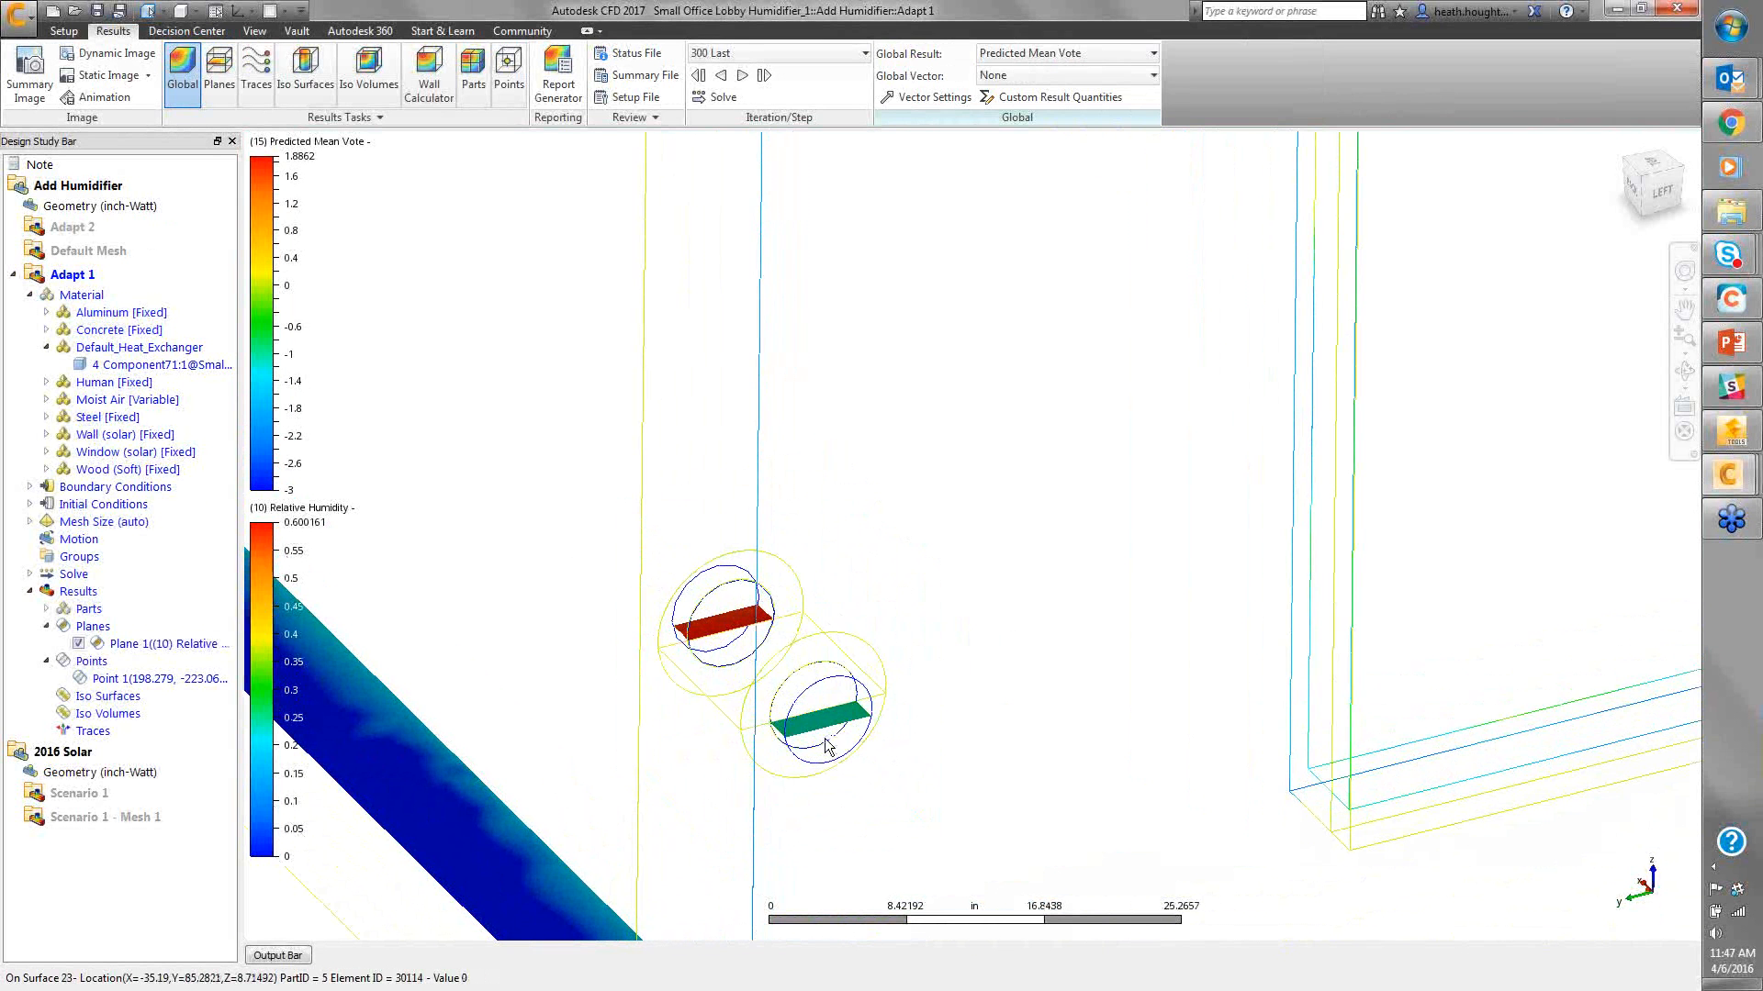
ctrl+middle_click(969, 555)
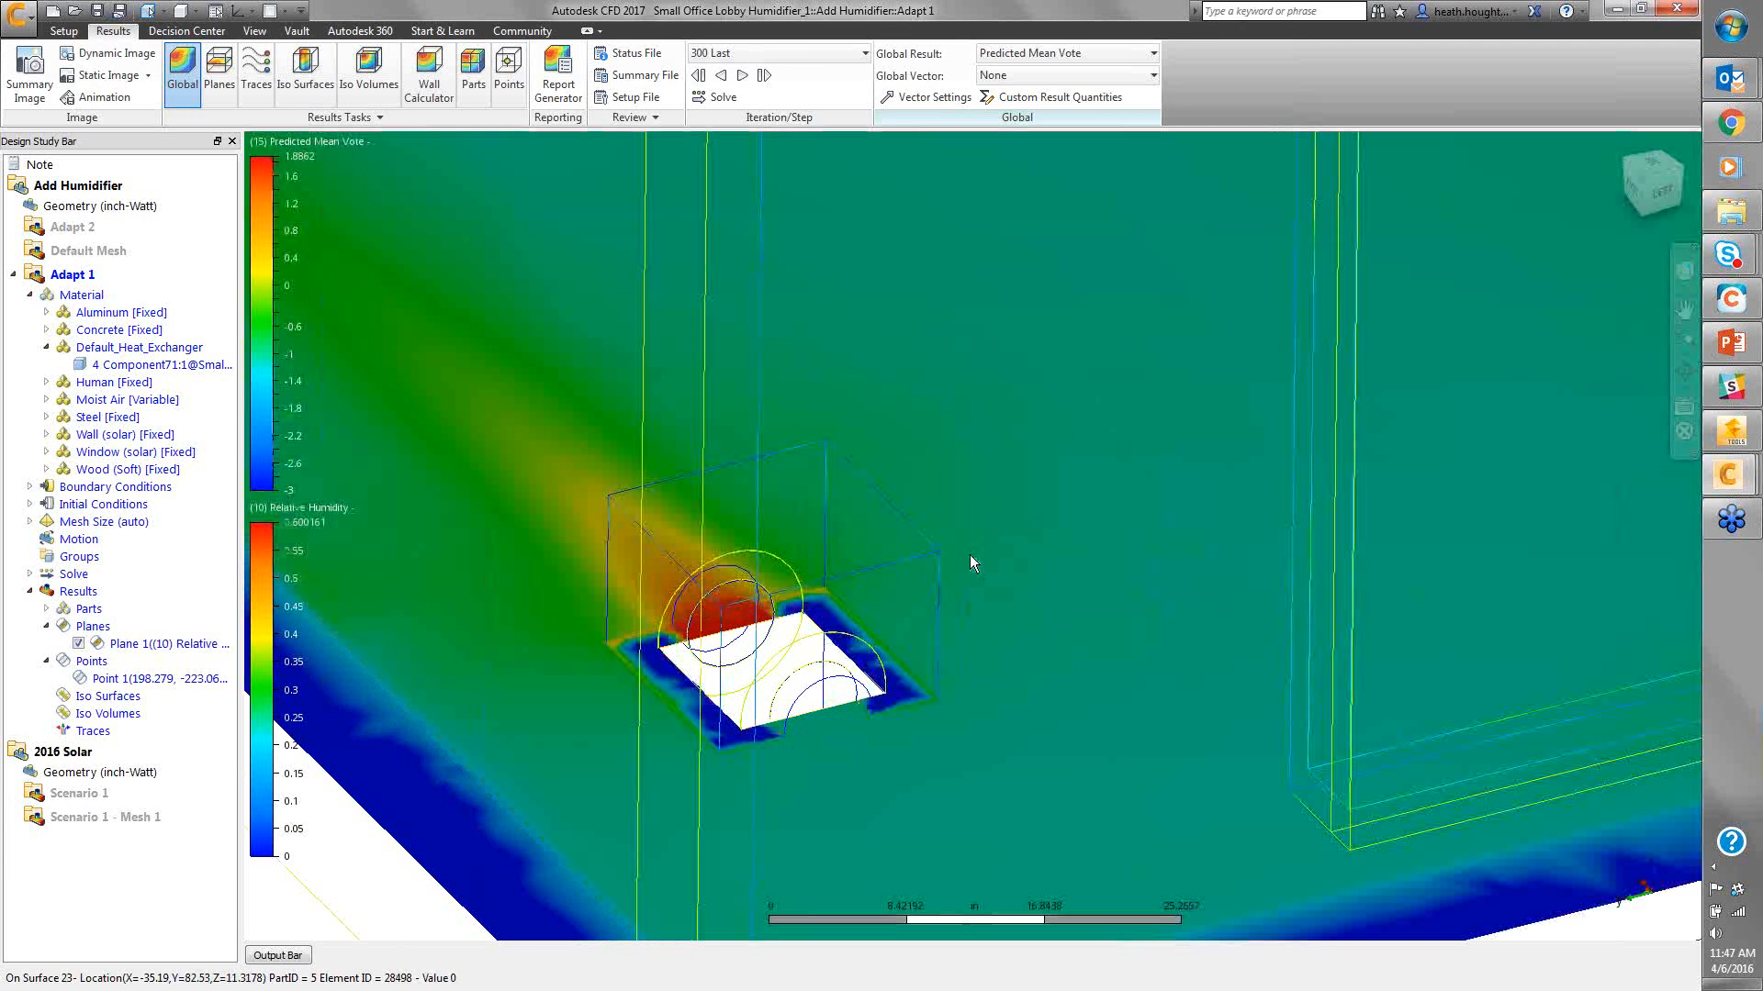
scroll(843, 783, down, 1)
Hide the air and casing again and inspect the humidifier's inlet and outlet sections from the window side
ctrl+middle_click(842, 780)
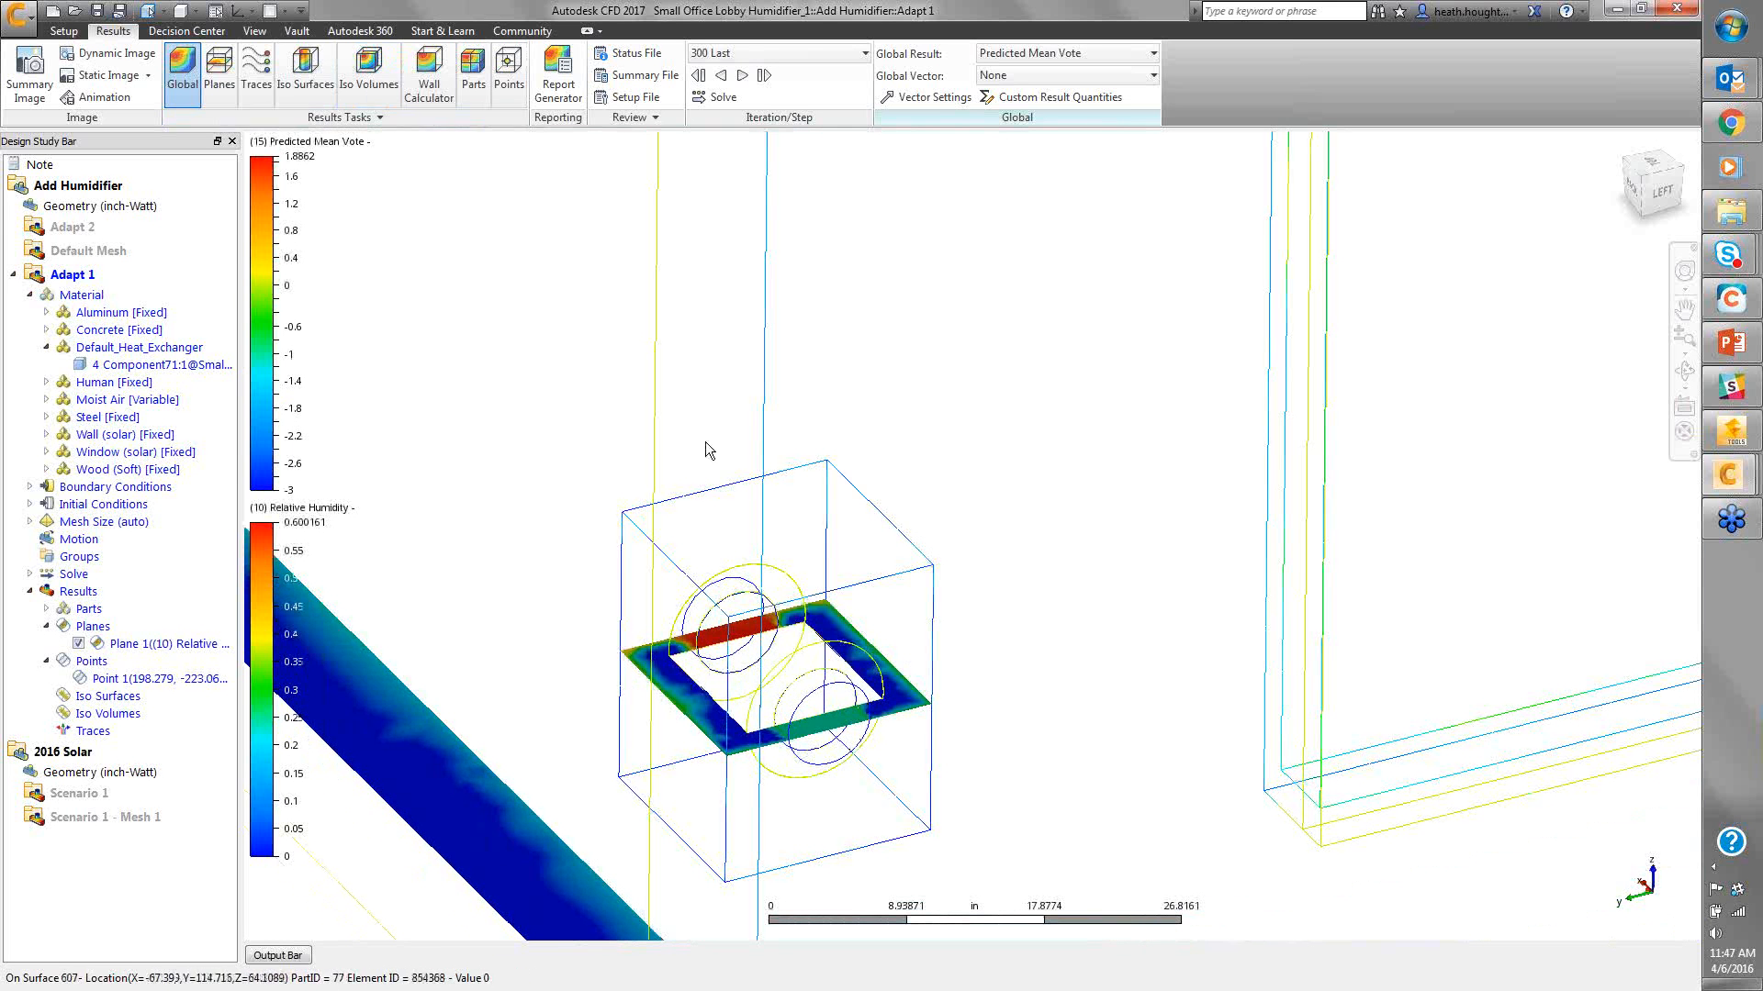
scroll(1119, 372, down, 2)
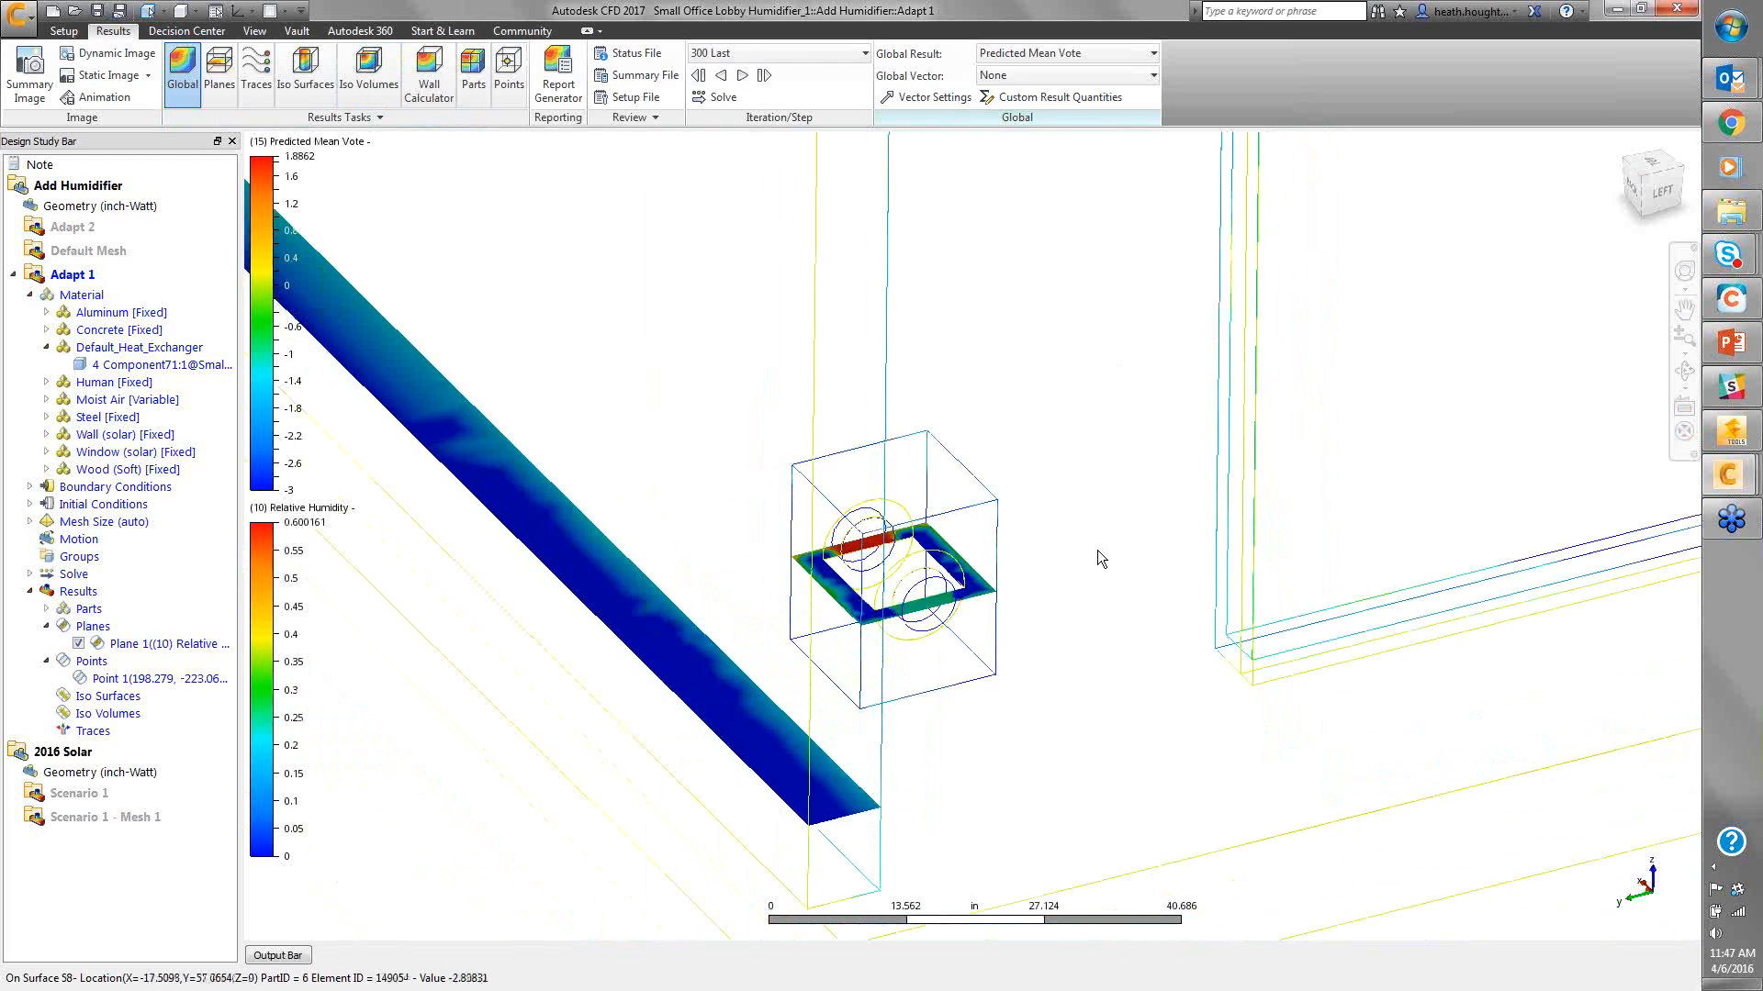
shift+middle_drag(1098, 551, 721, 584)
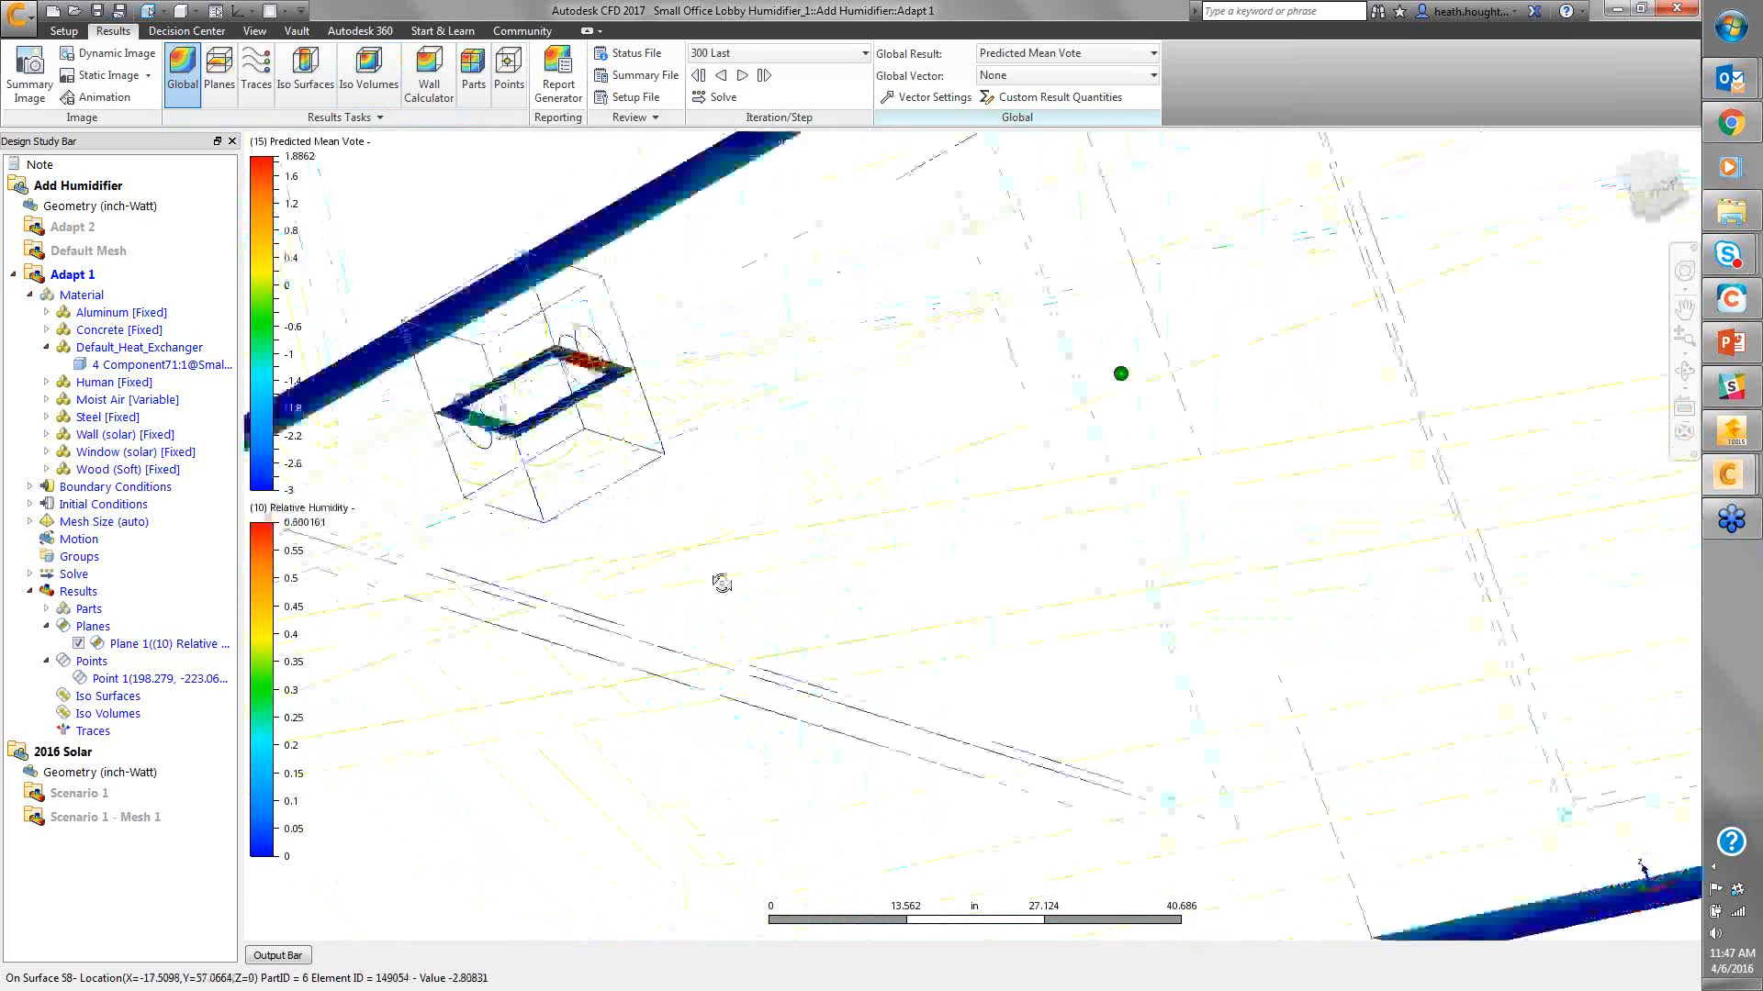
scroll(491, 422, up, 5)
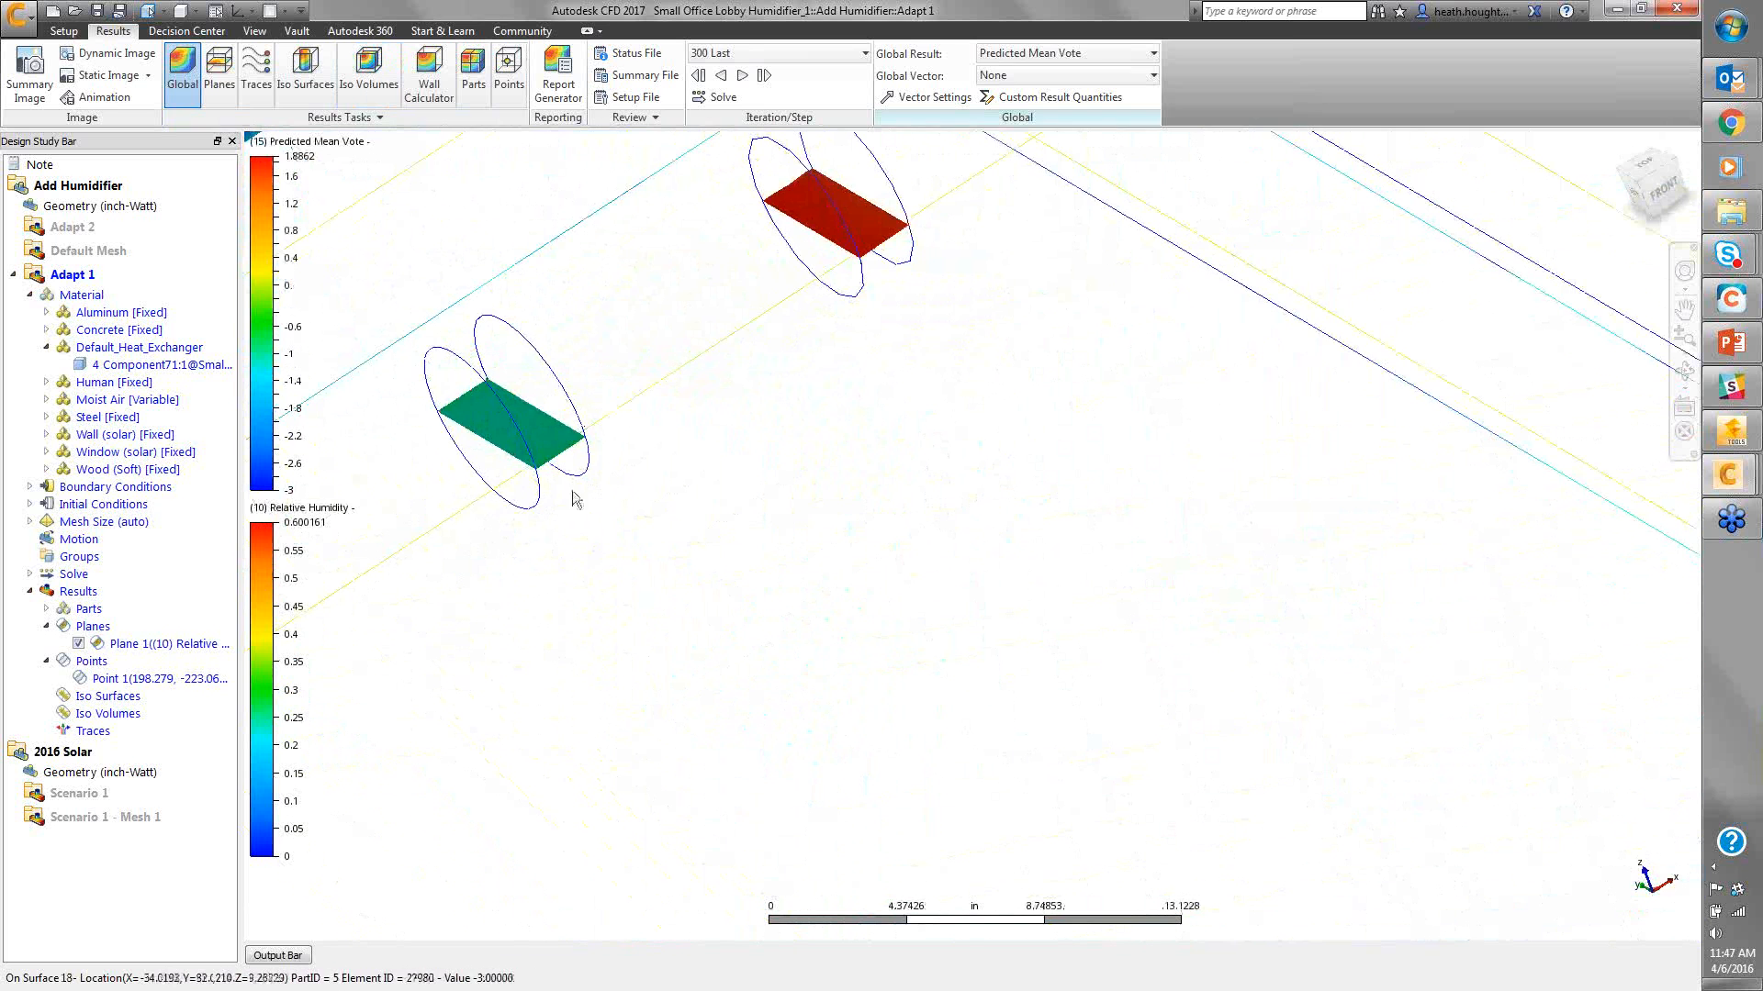
scroll(586, 613, down, 5)
shift+middle_drag(627, 528, 698, 530)
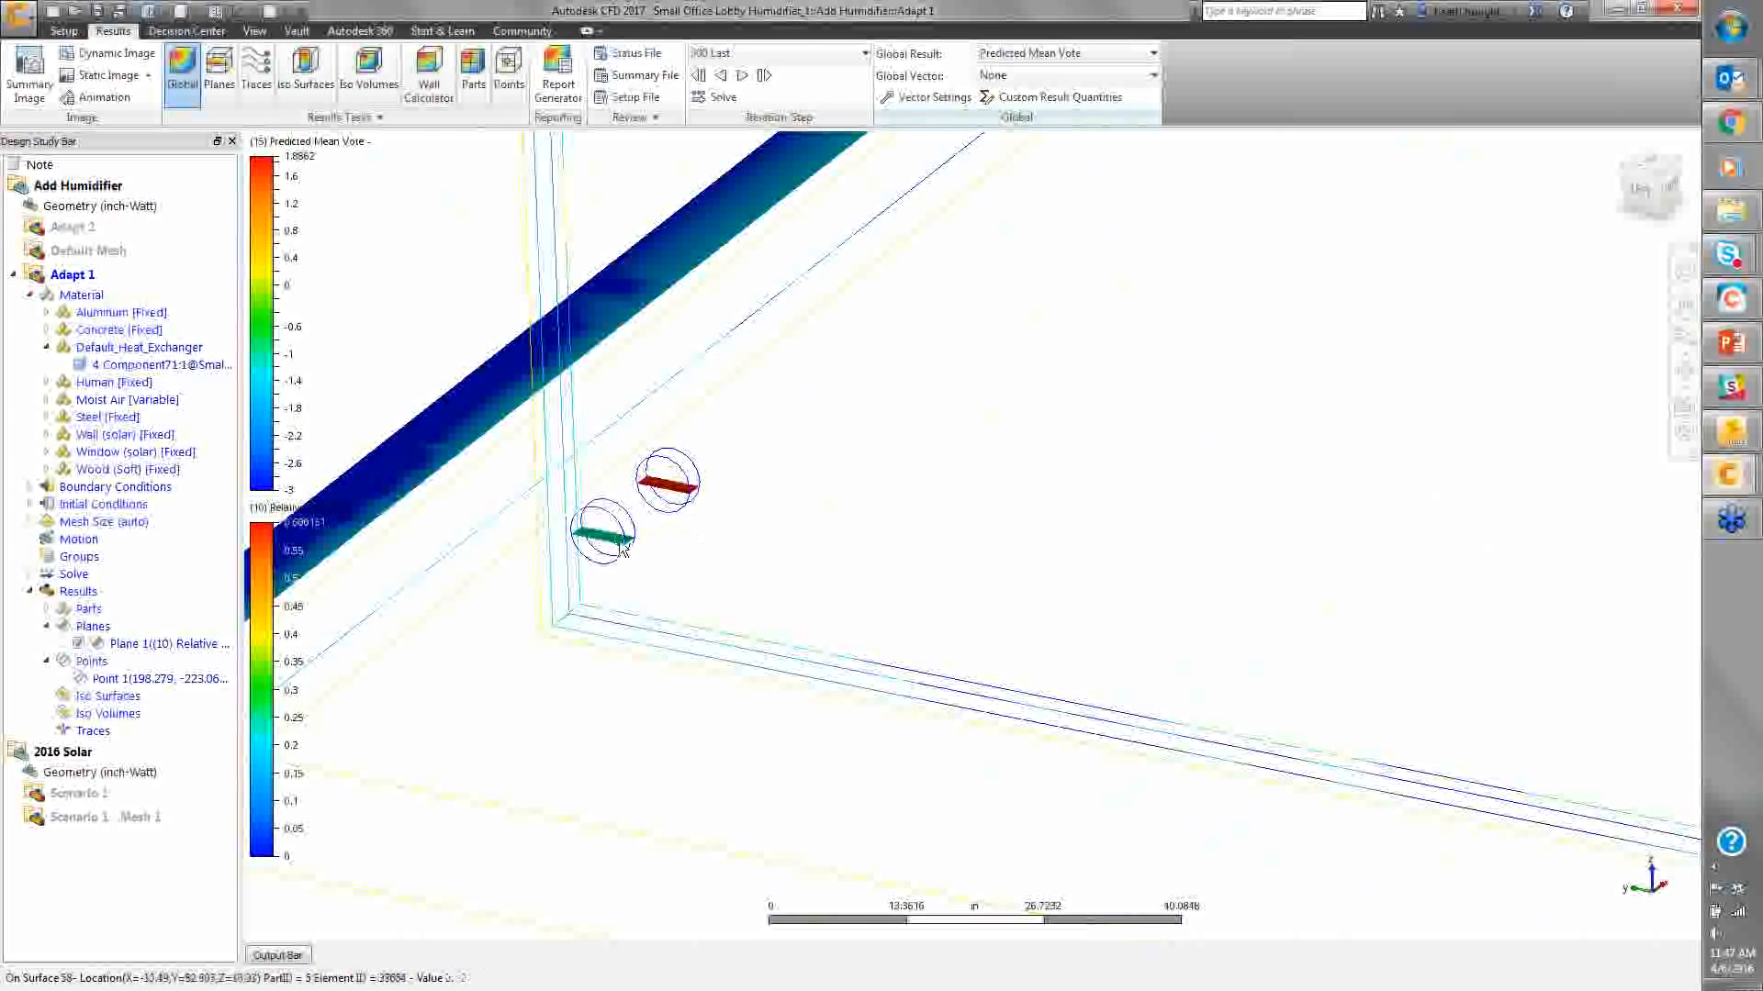
scroll(616, 542, up, 3)
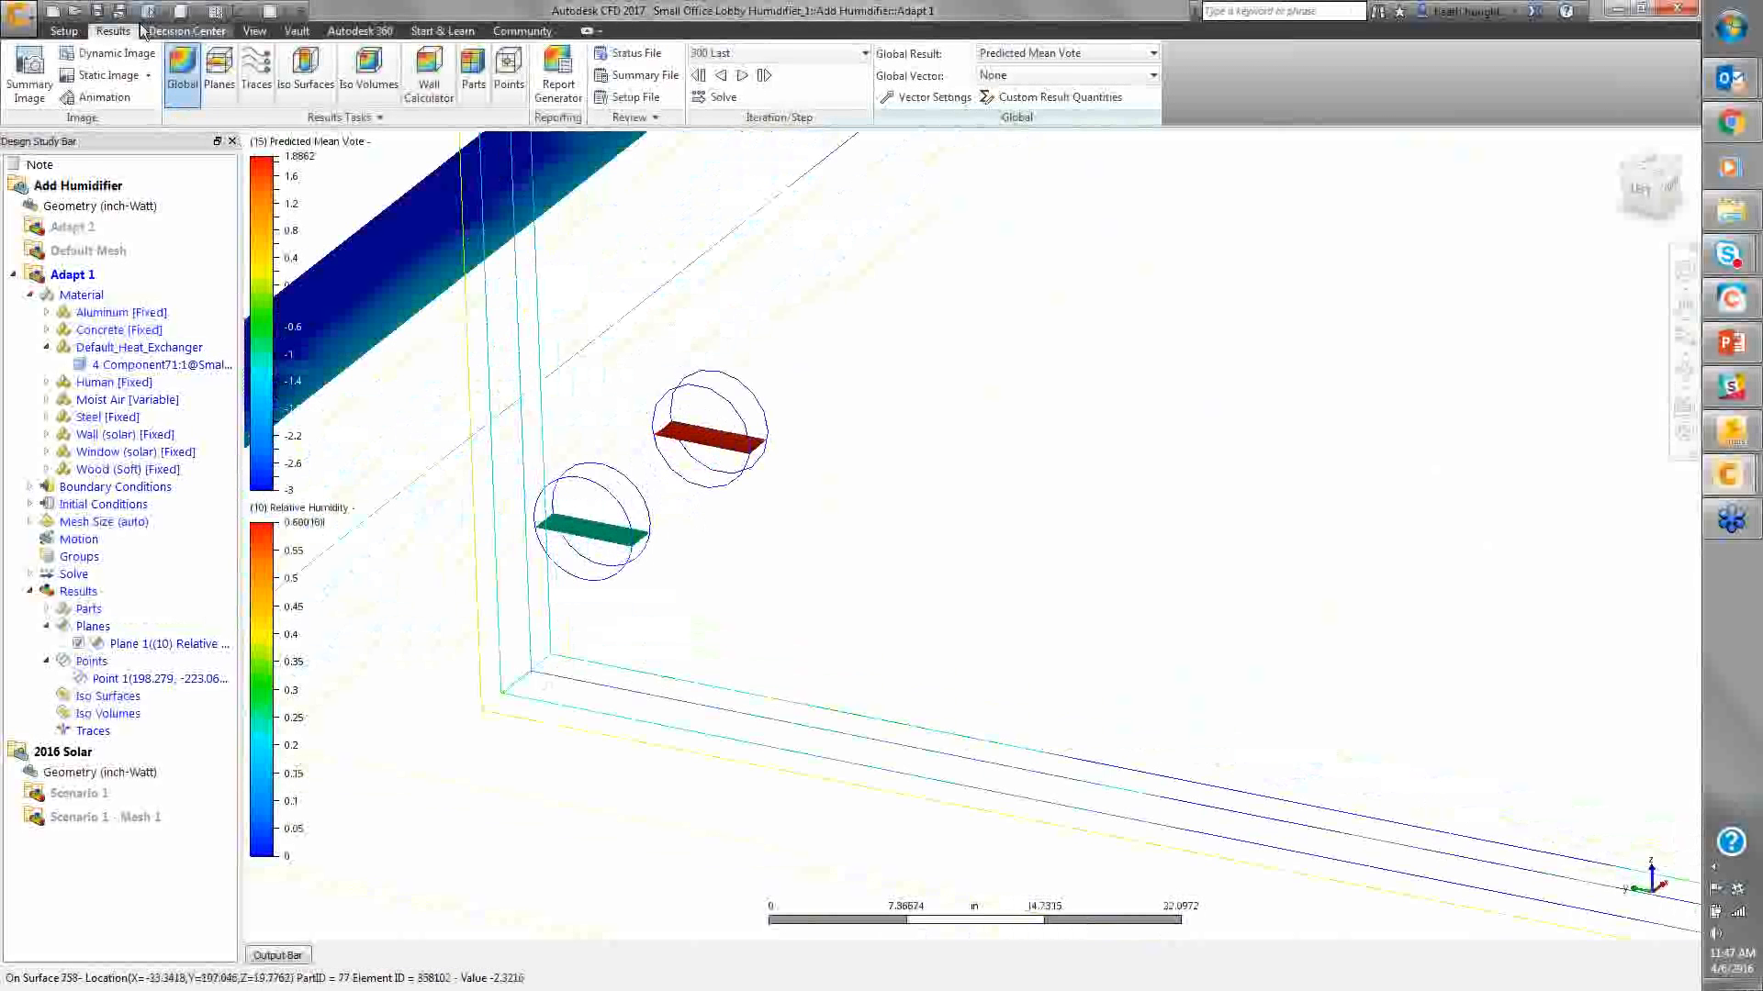
Display the model shaded, expose the humidifier core through the window opening, and read its Adiabatic Humidifier summary
click(194, 12)
click(210, 43)
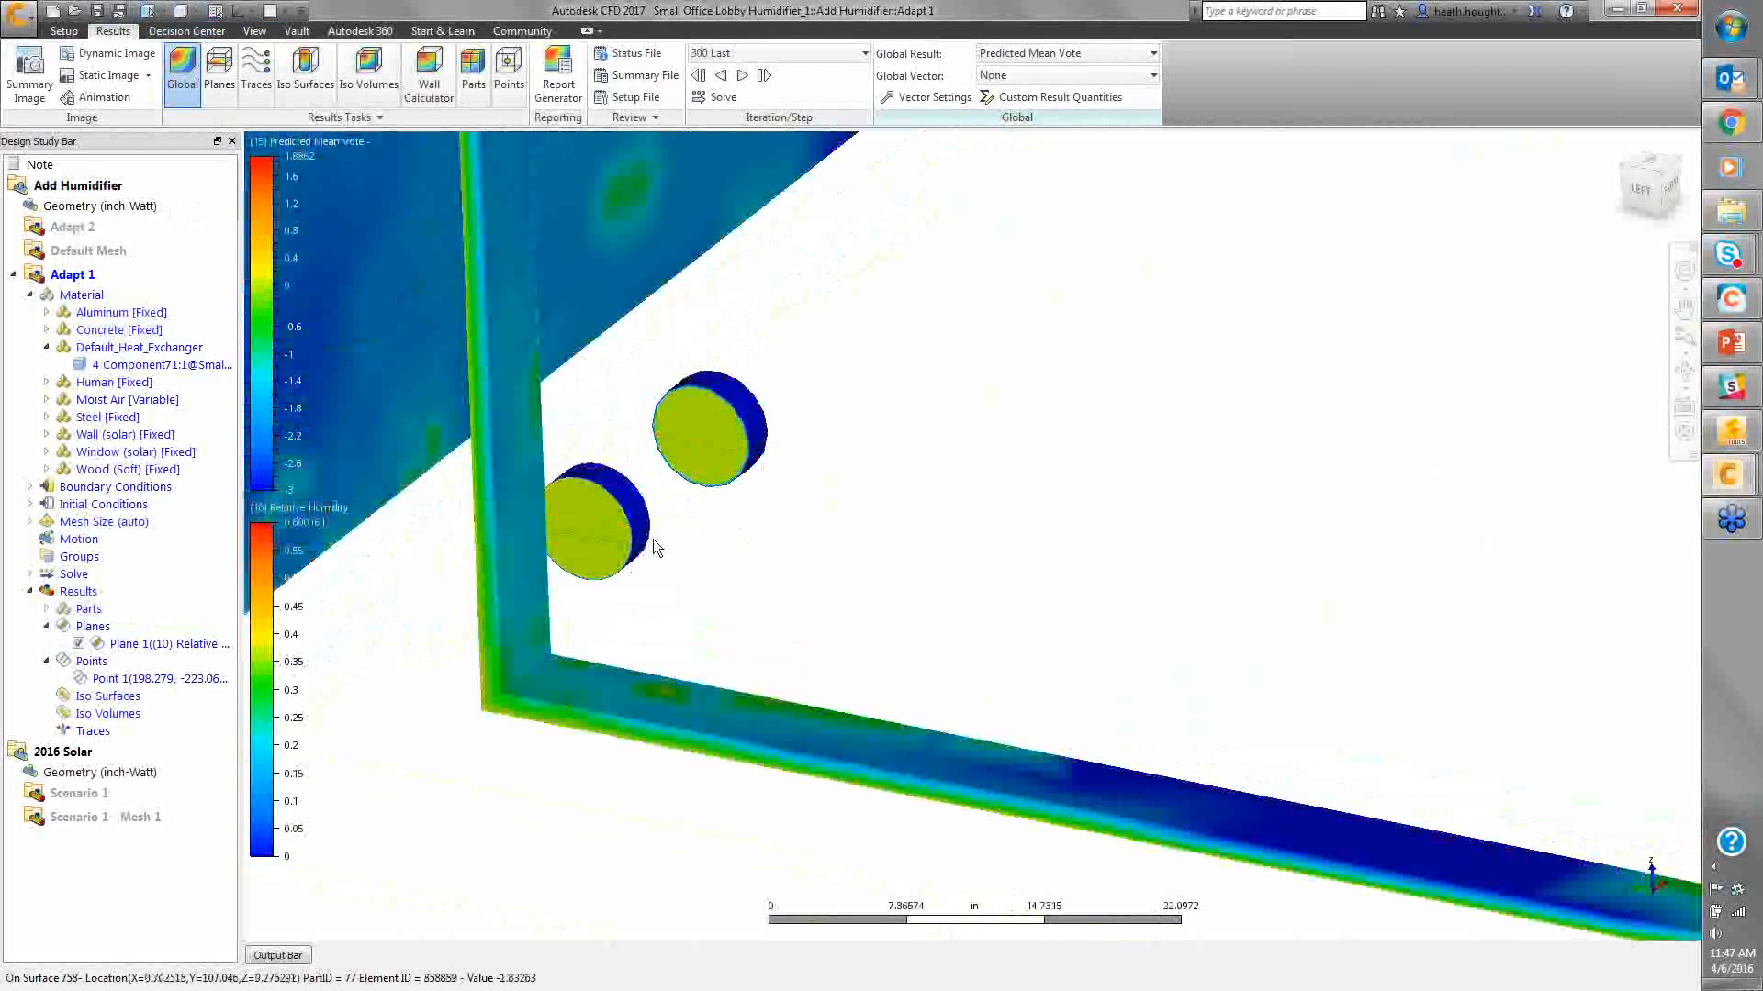
ctrl+middle_click(816, 547)
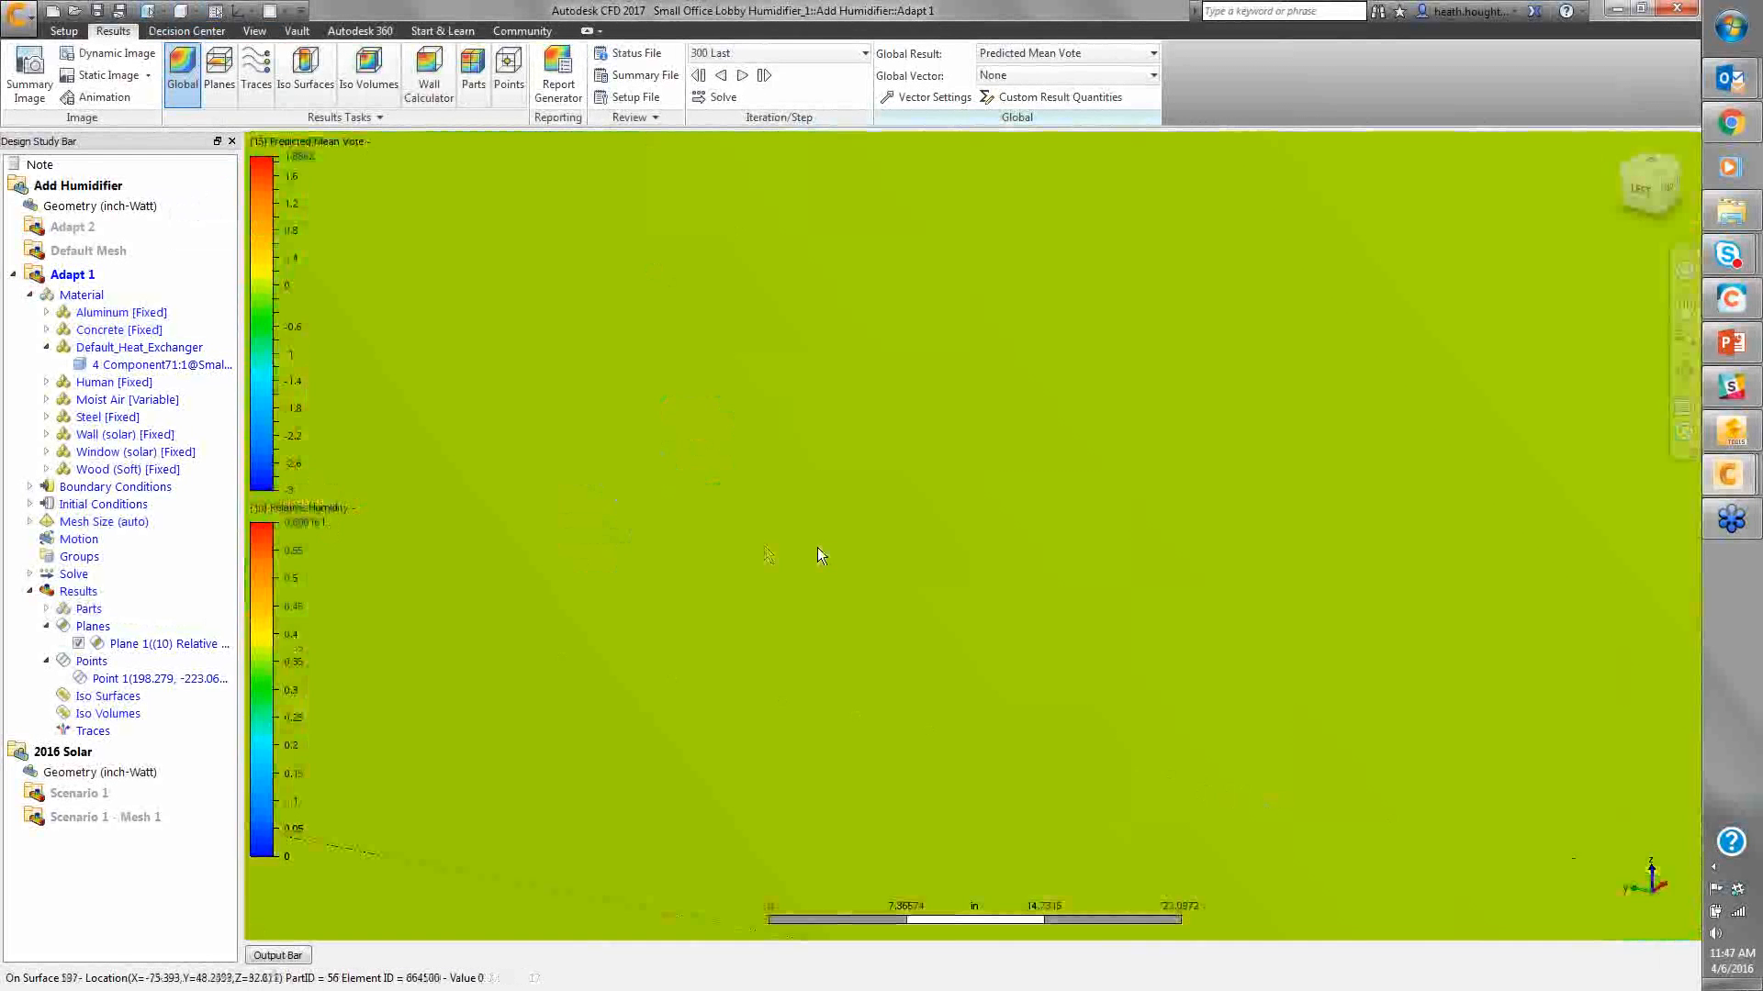
ctrl+middle_click(823, 545)
ctrl+middle_click(817, 548)
ctrl+middle_click(744, 500)
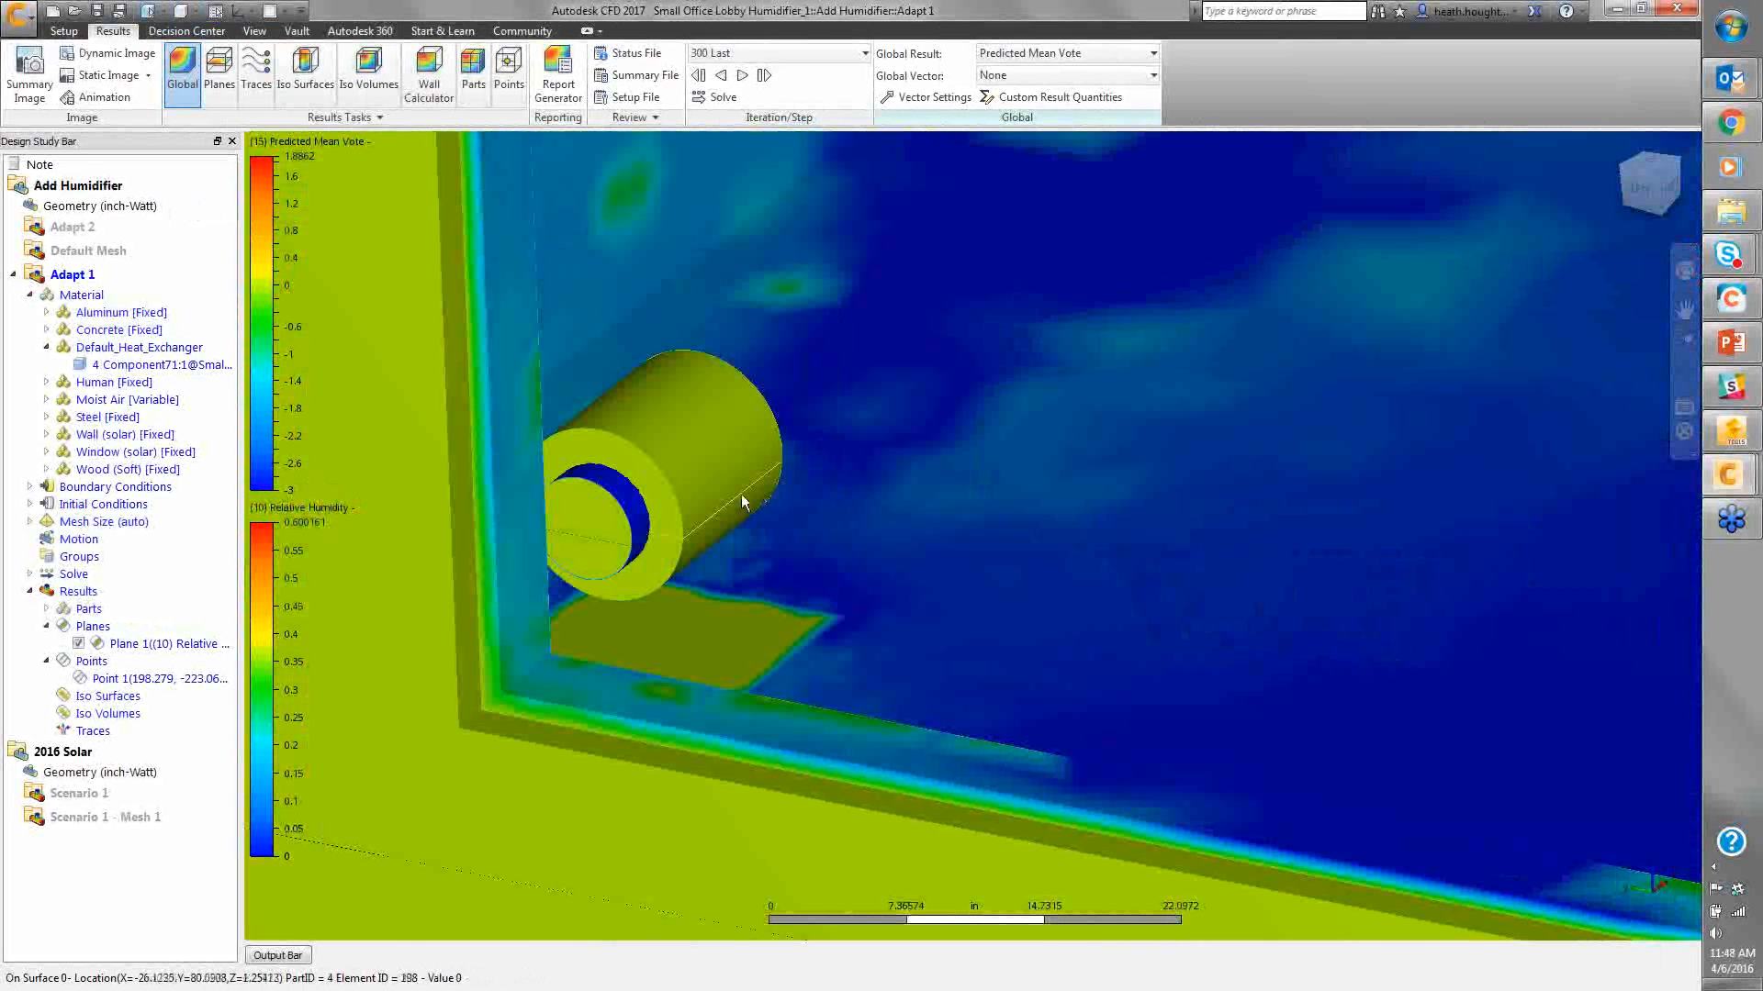
mouse_move(714, 479)
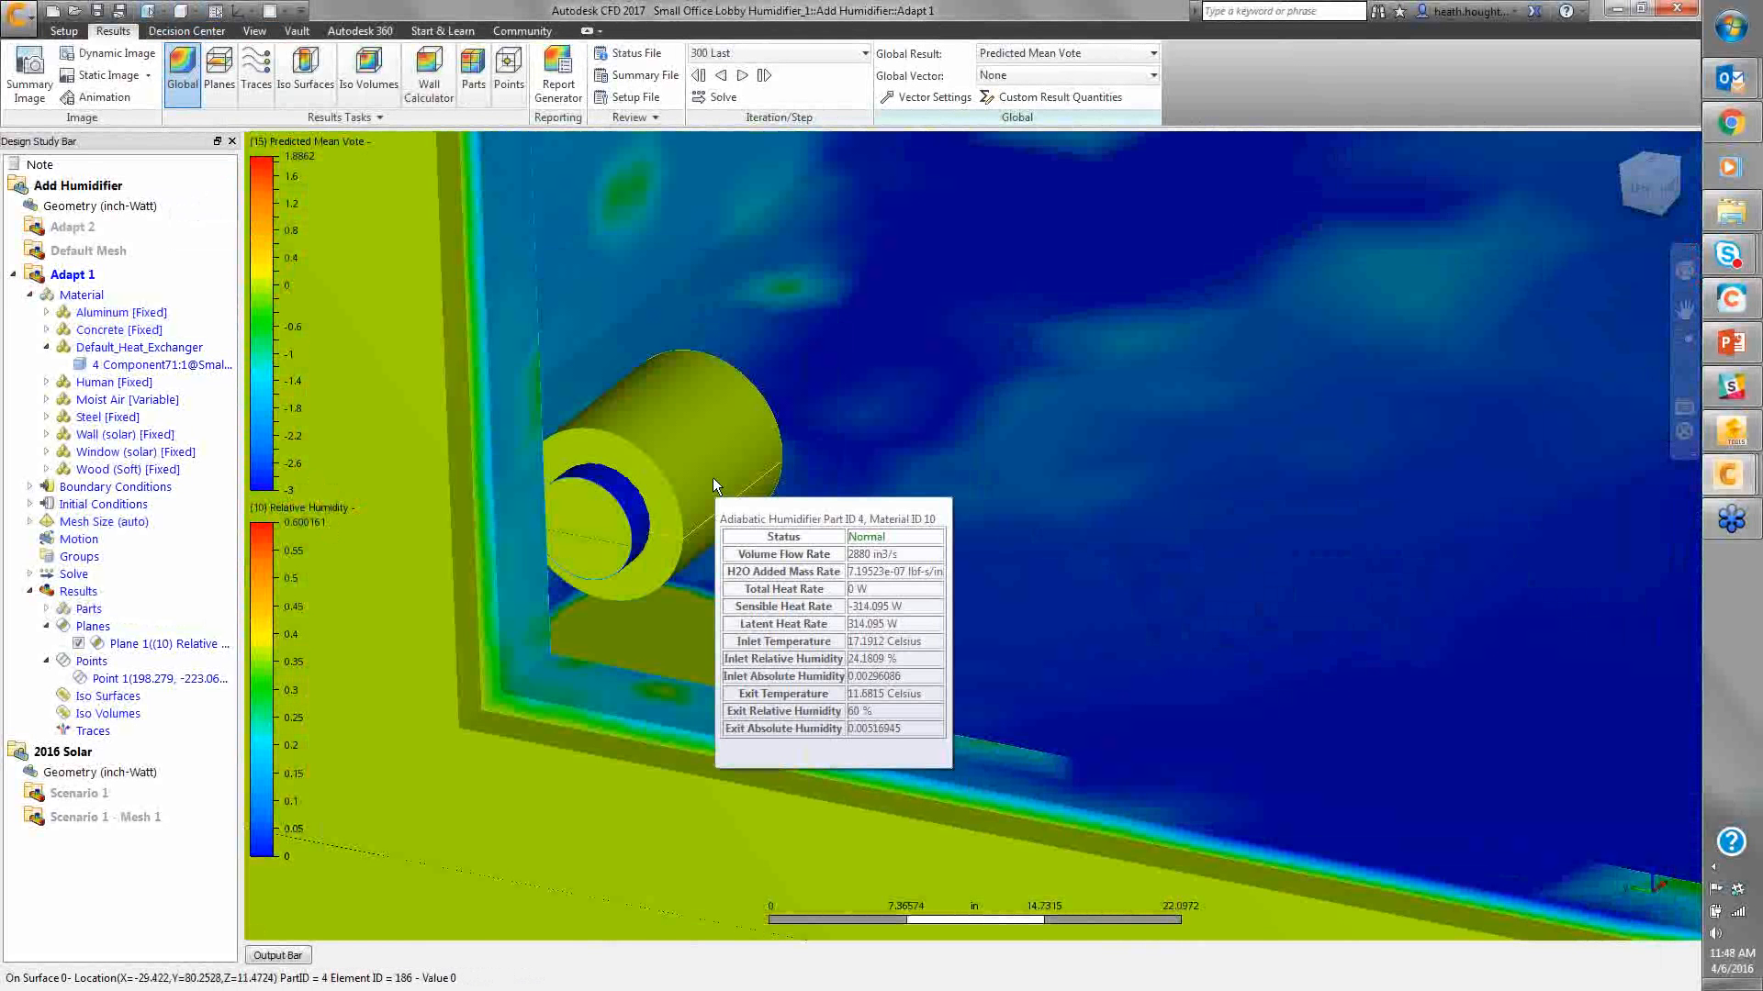
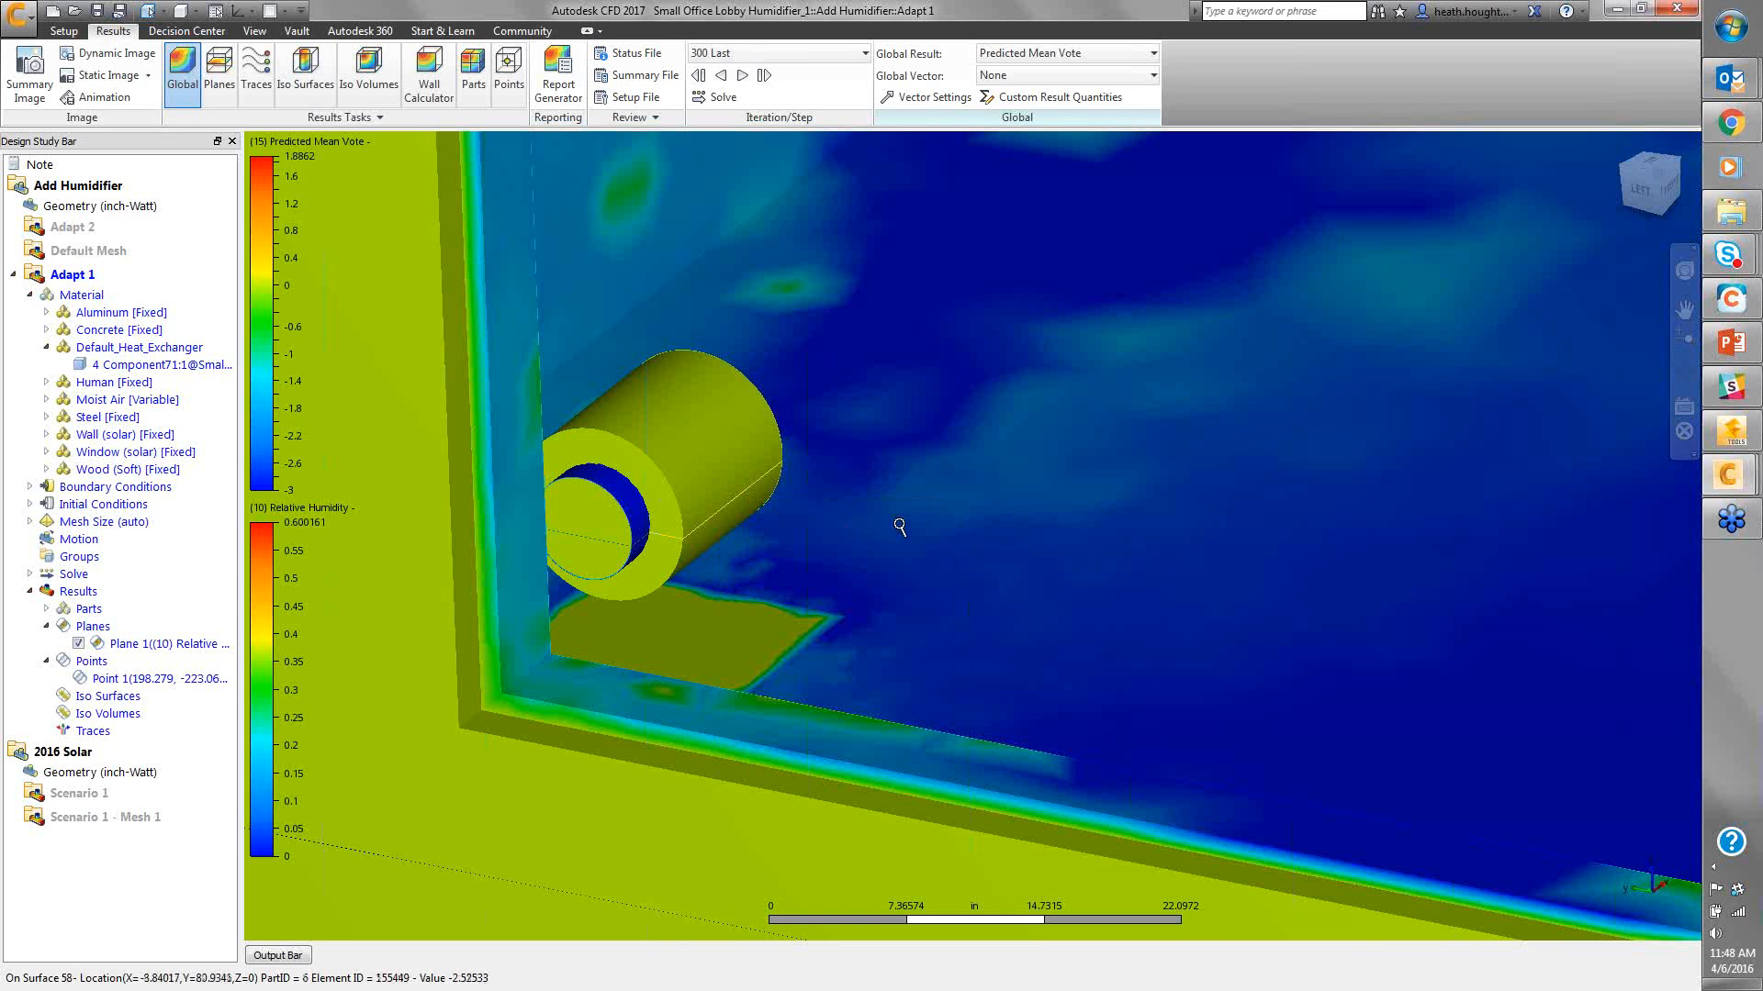
Return the model to outline display and examine the relative humidity plume at the humidifier from above
scroll(904, 551, down, 2)
scroll(907, 557, down, 3)
click(195, 10)
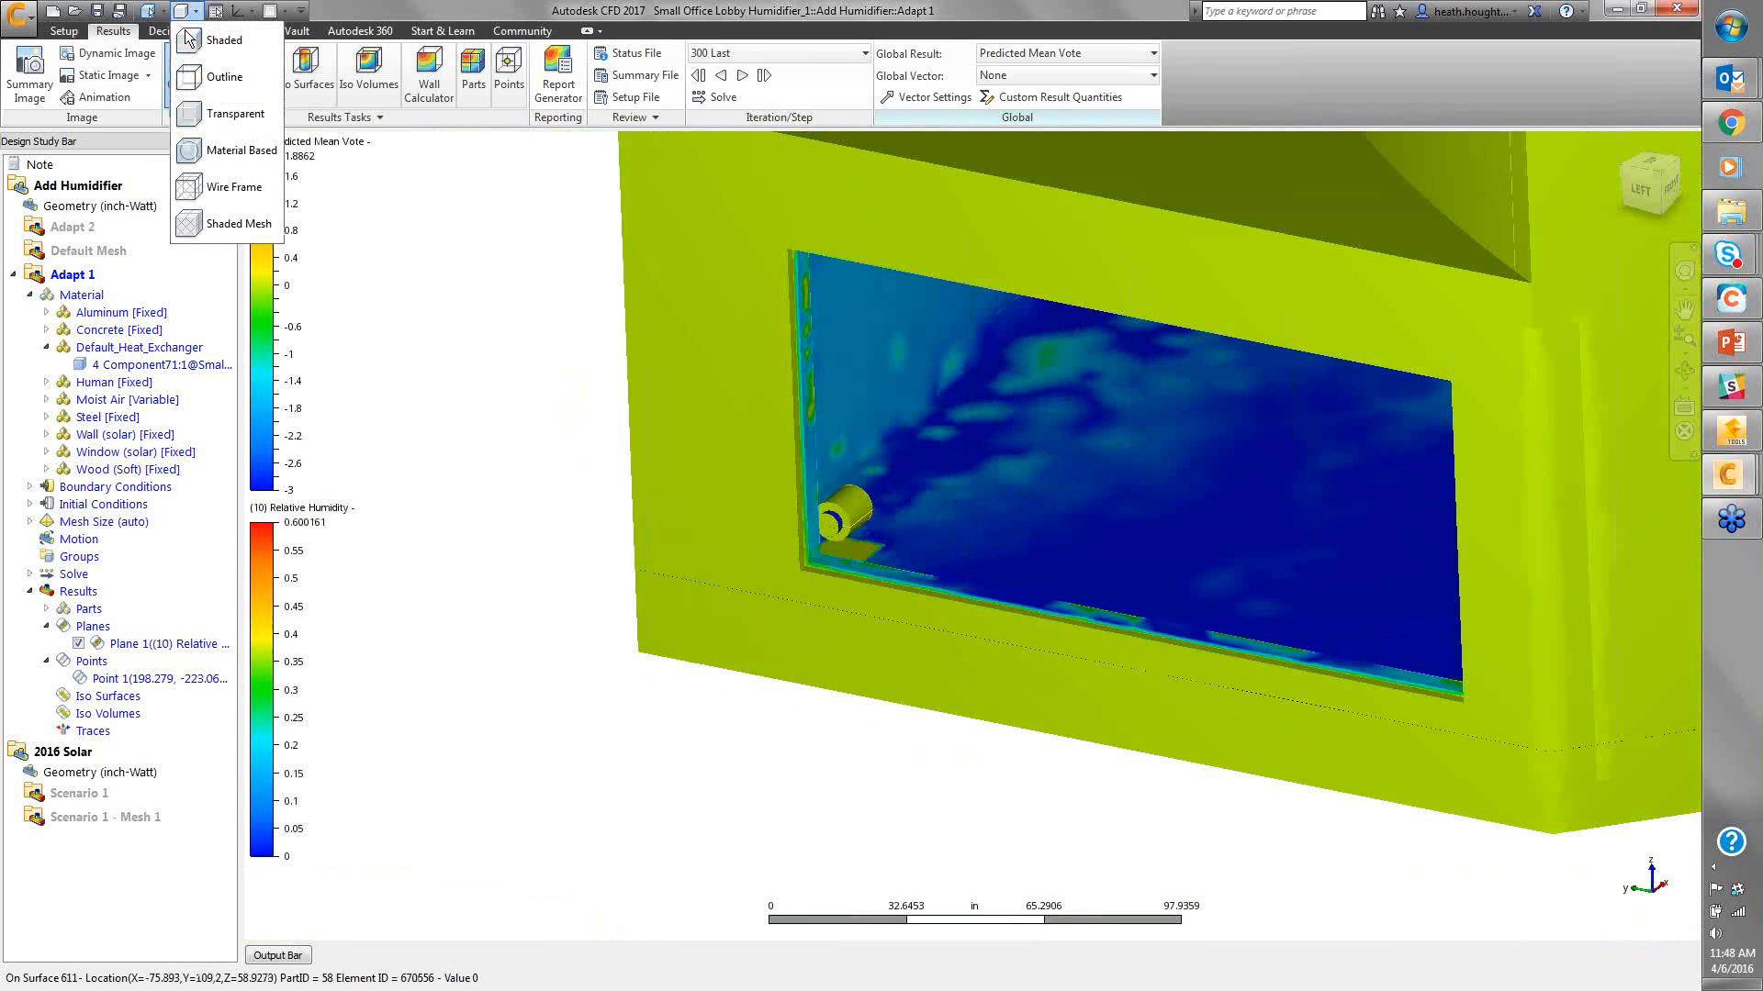
click(206, 84)
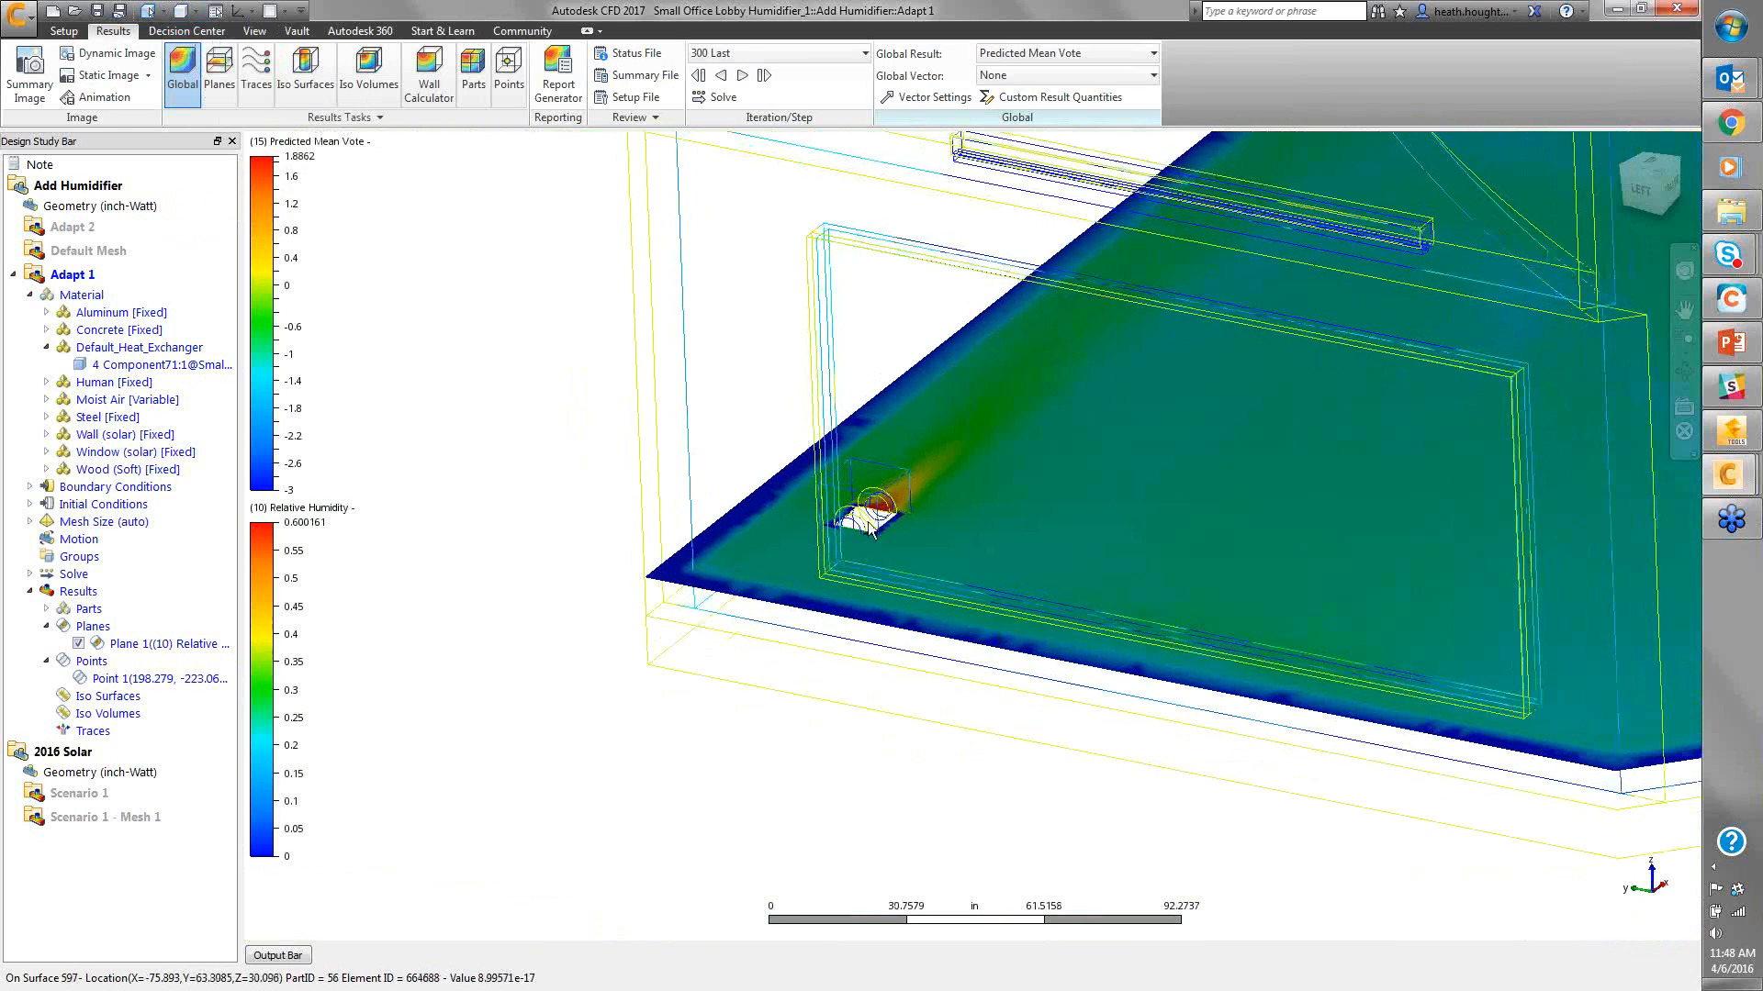
shift+middle_drag(868, 525, 843, 747)
scroll(843, 746, up, 5)
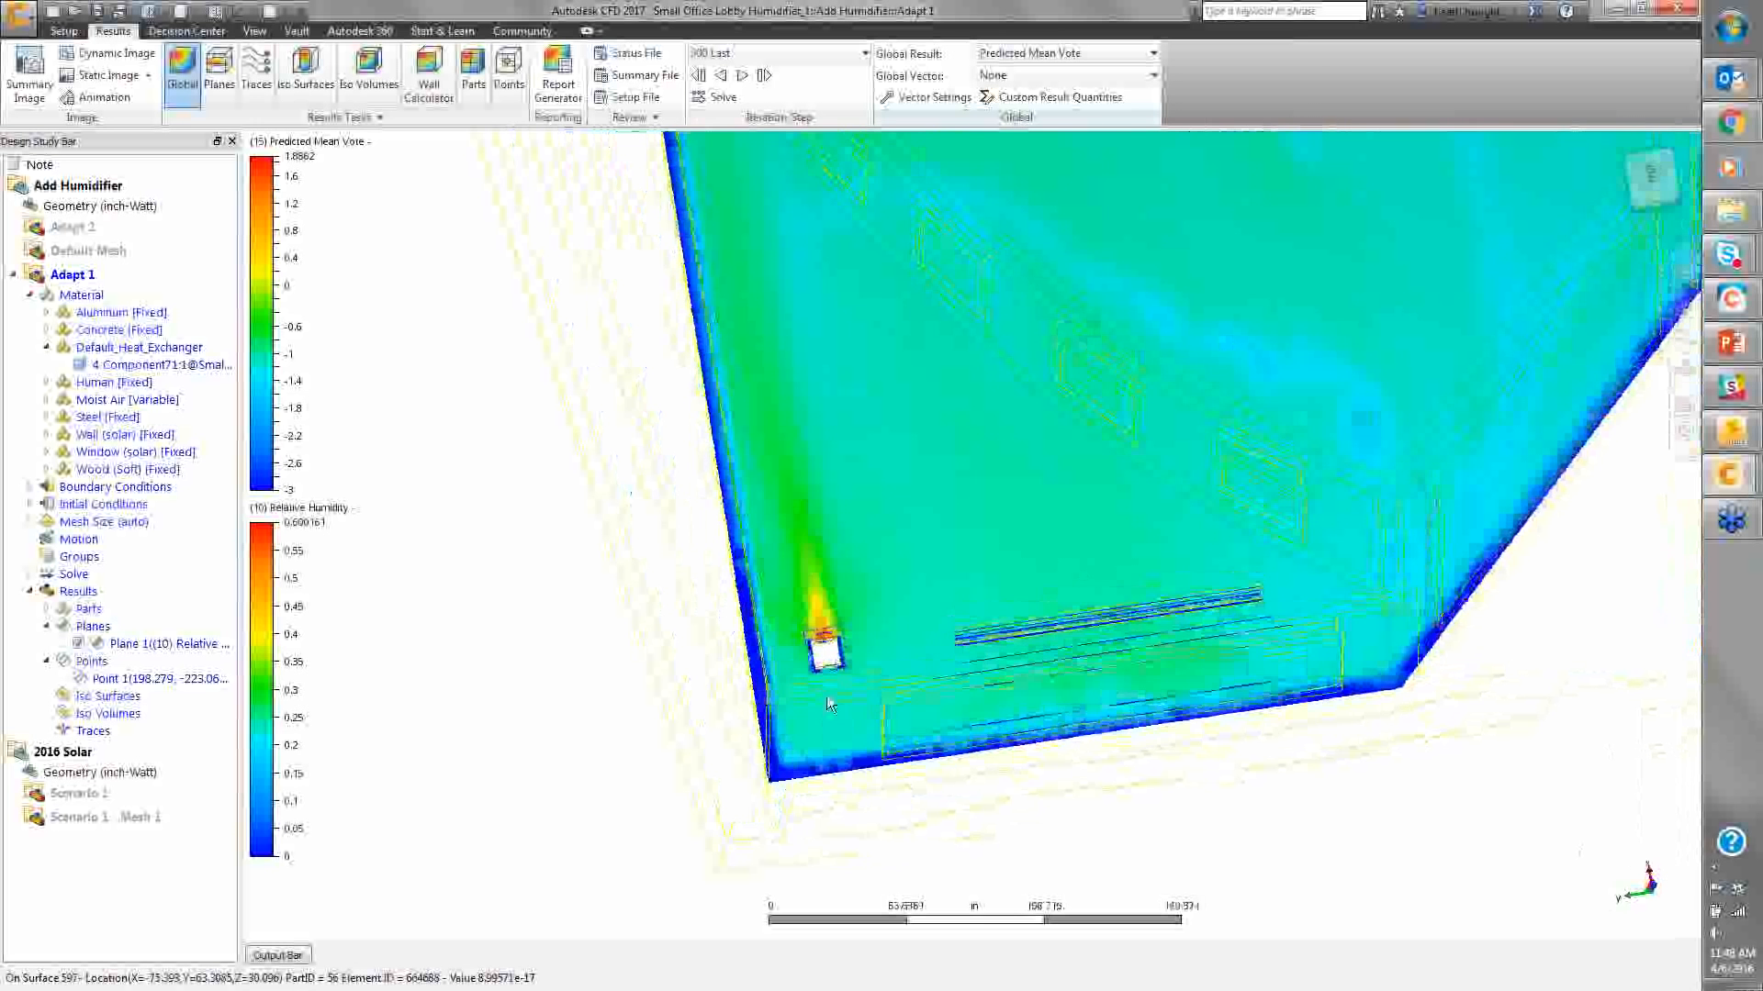
scroll(832, 598, up, 3)
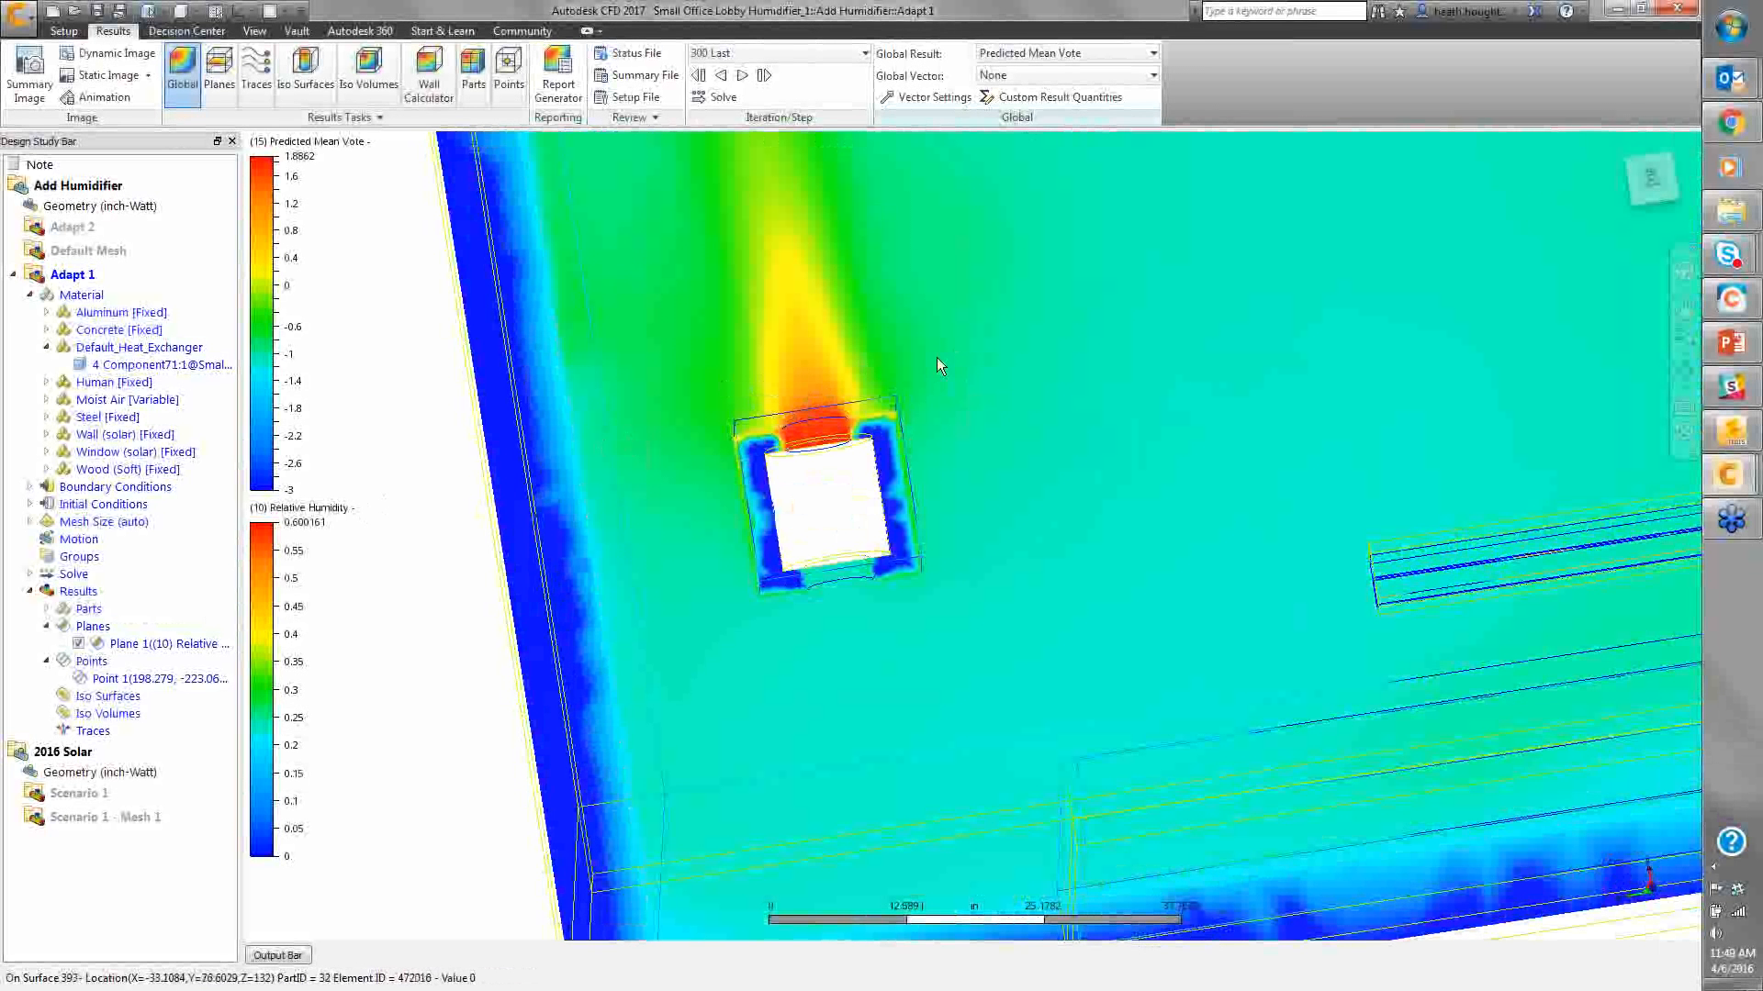
Display the relative humidity plane as a shaded mesh
mouse_move(936, 356)
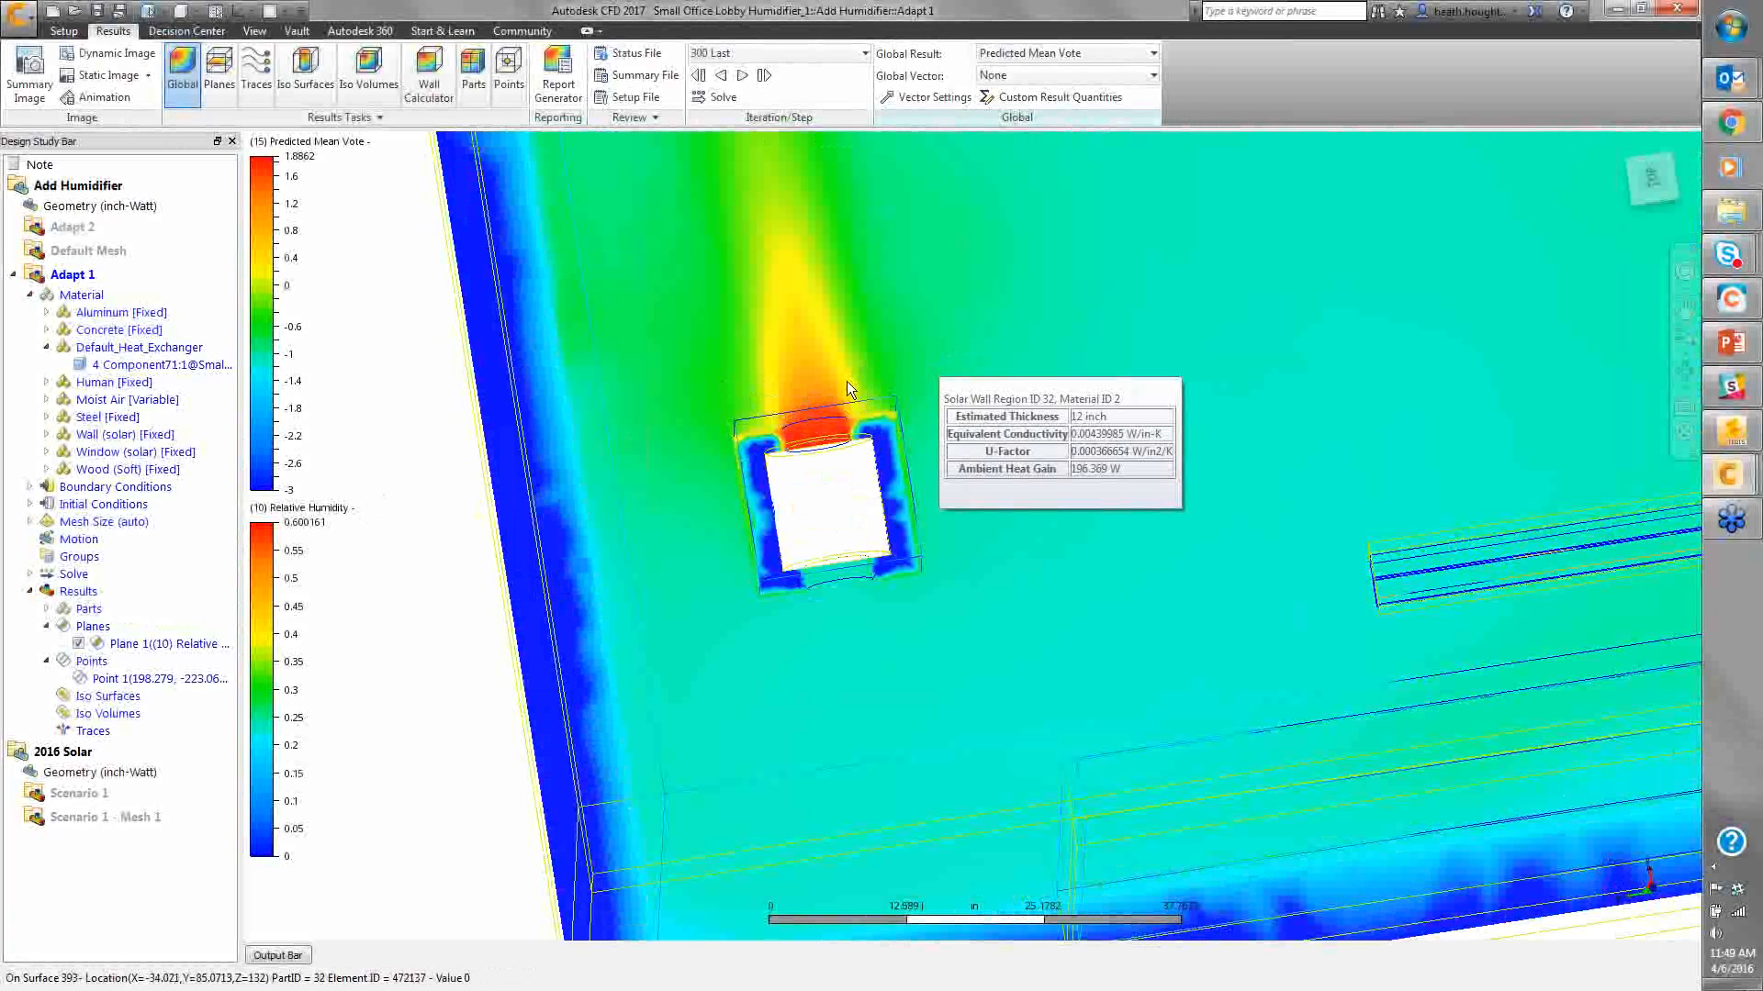
right_click(727, 374)
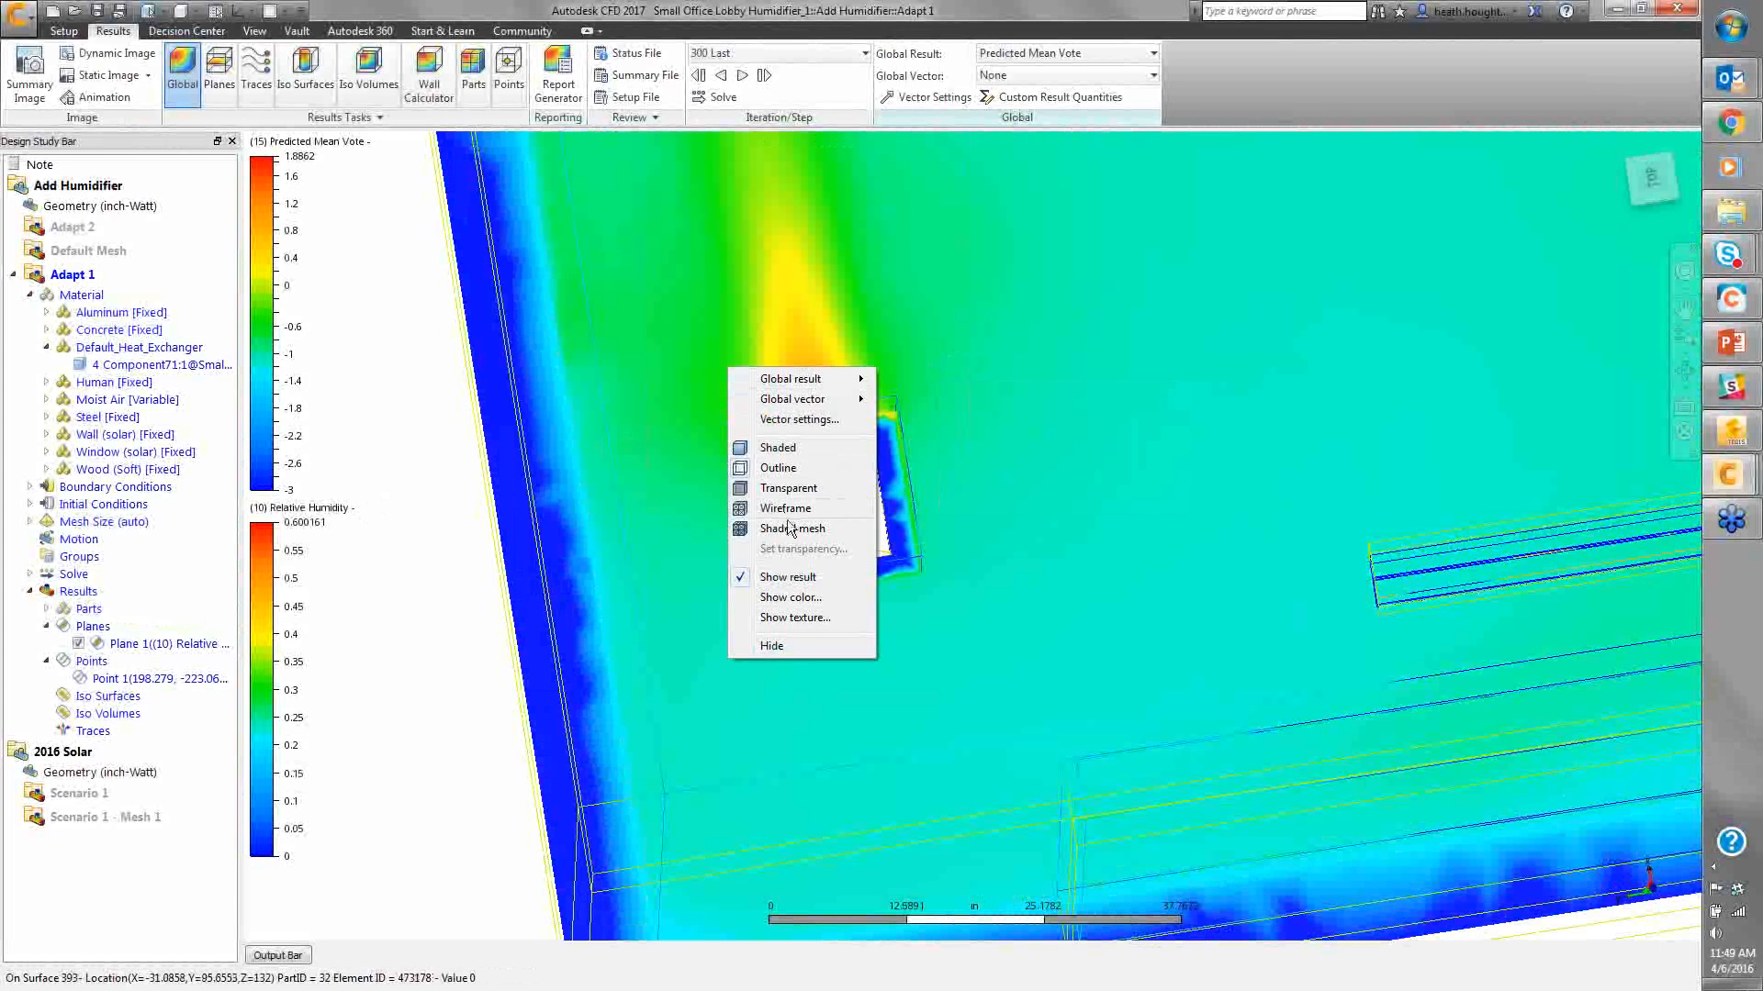
click(227, 90)
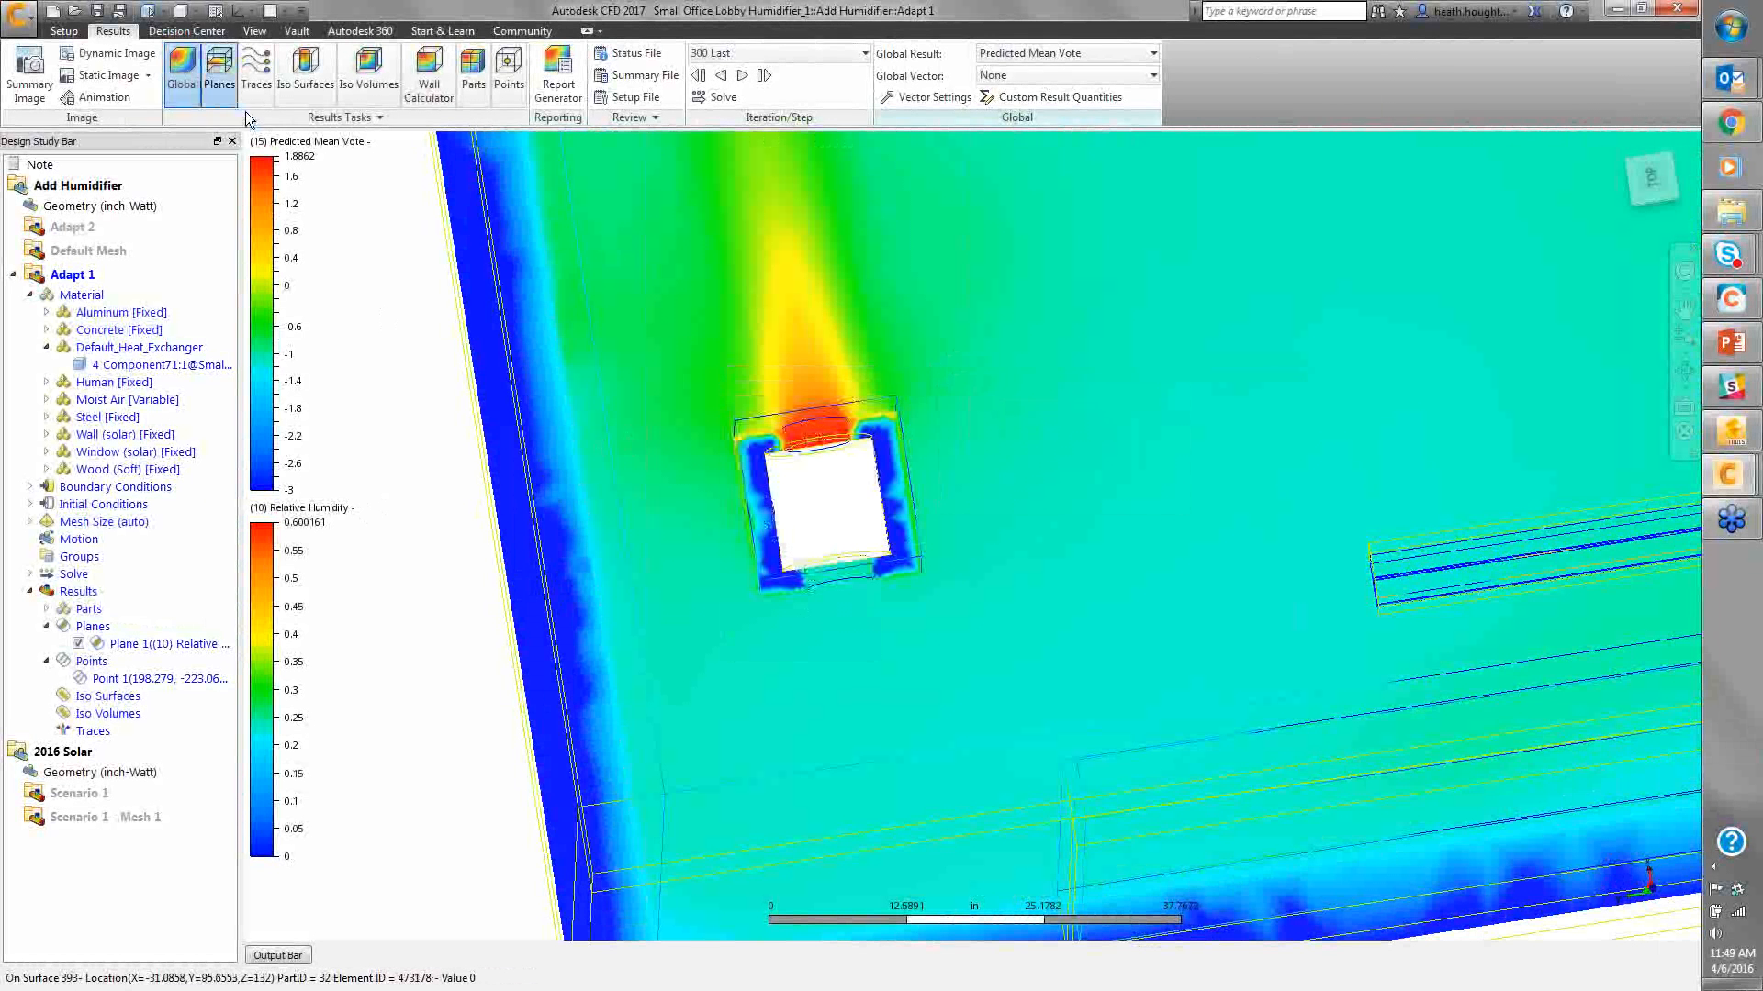
right_click(696, 336)
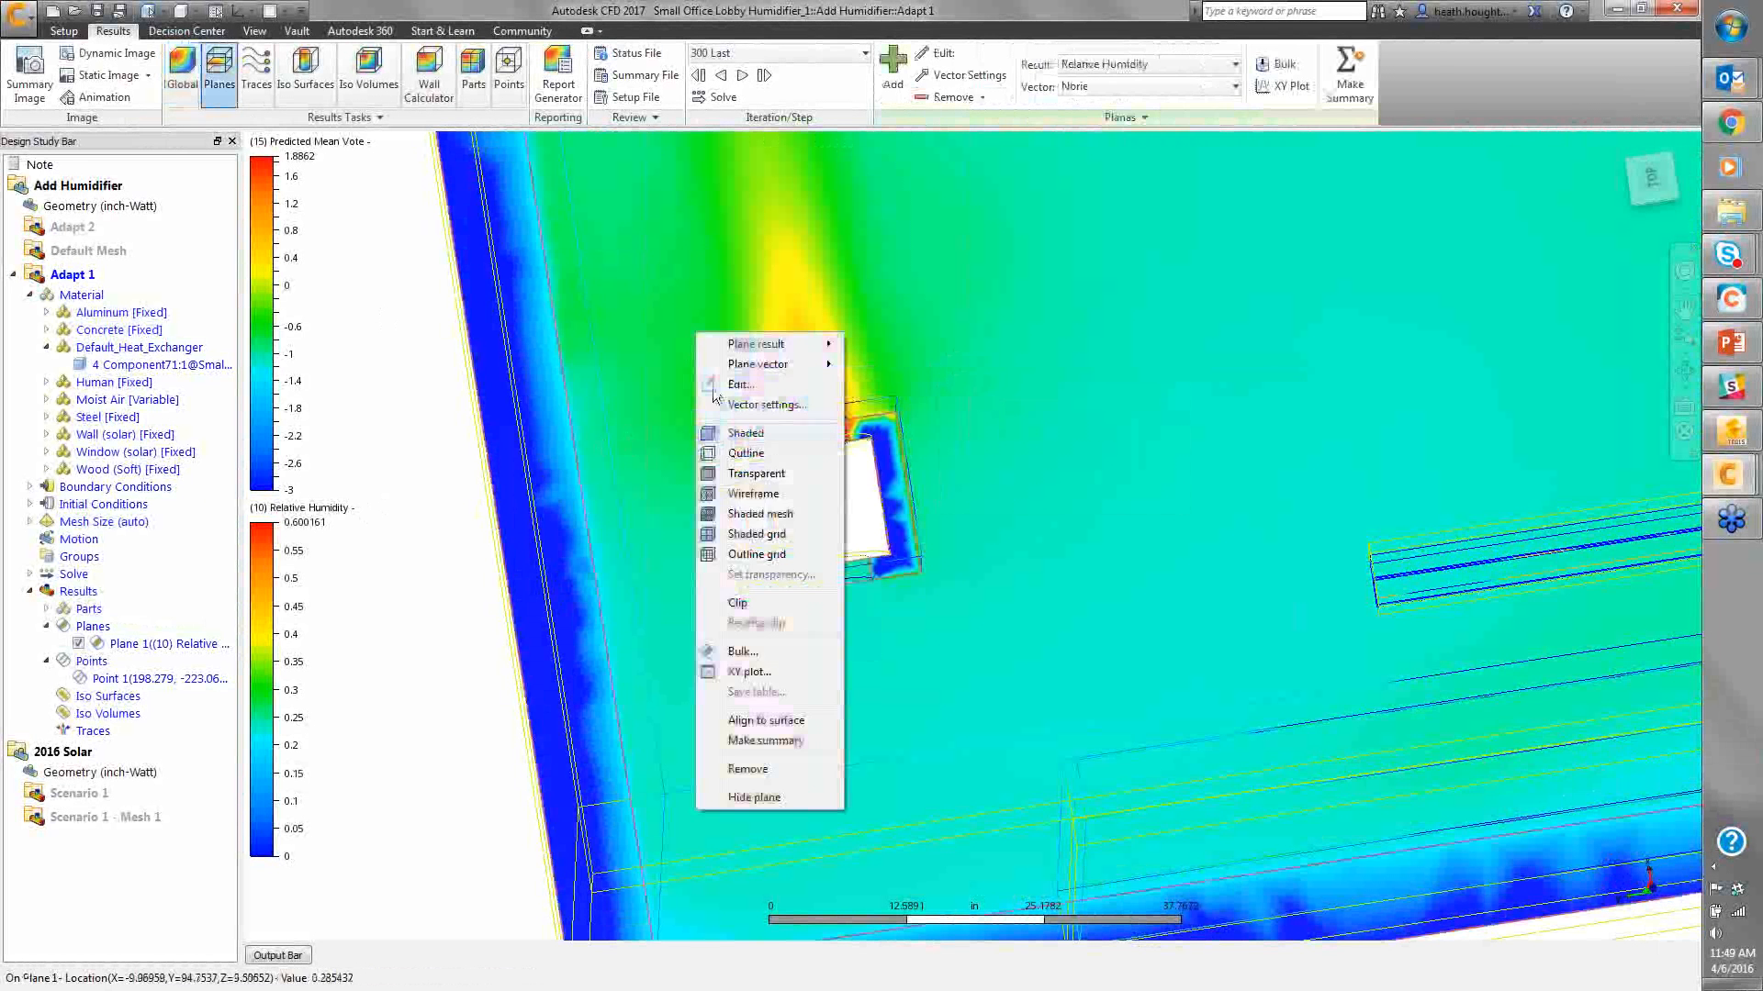
click(745, 520)
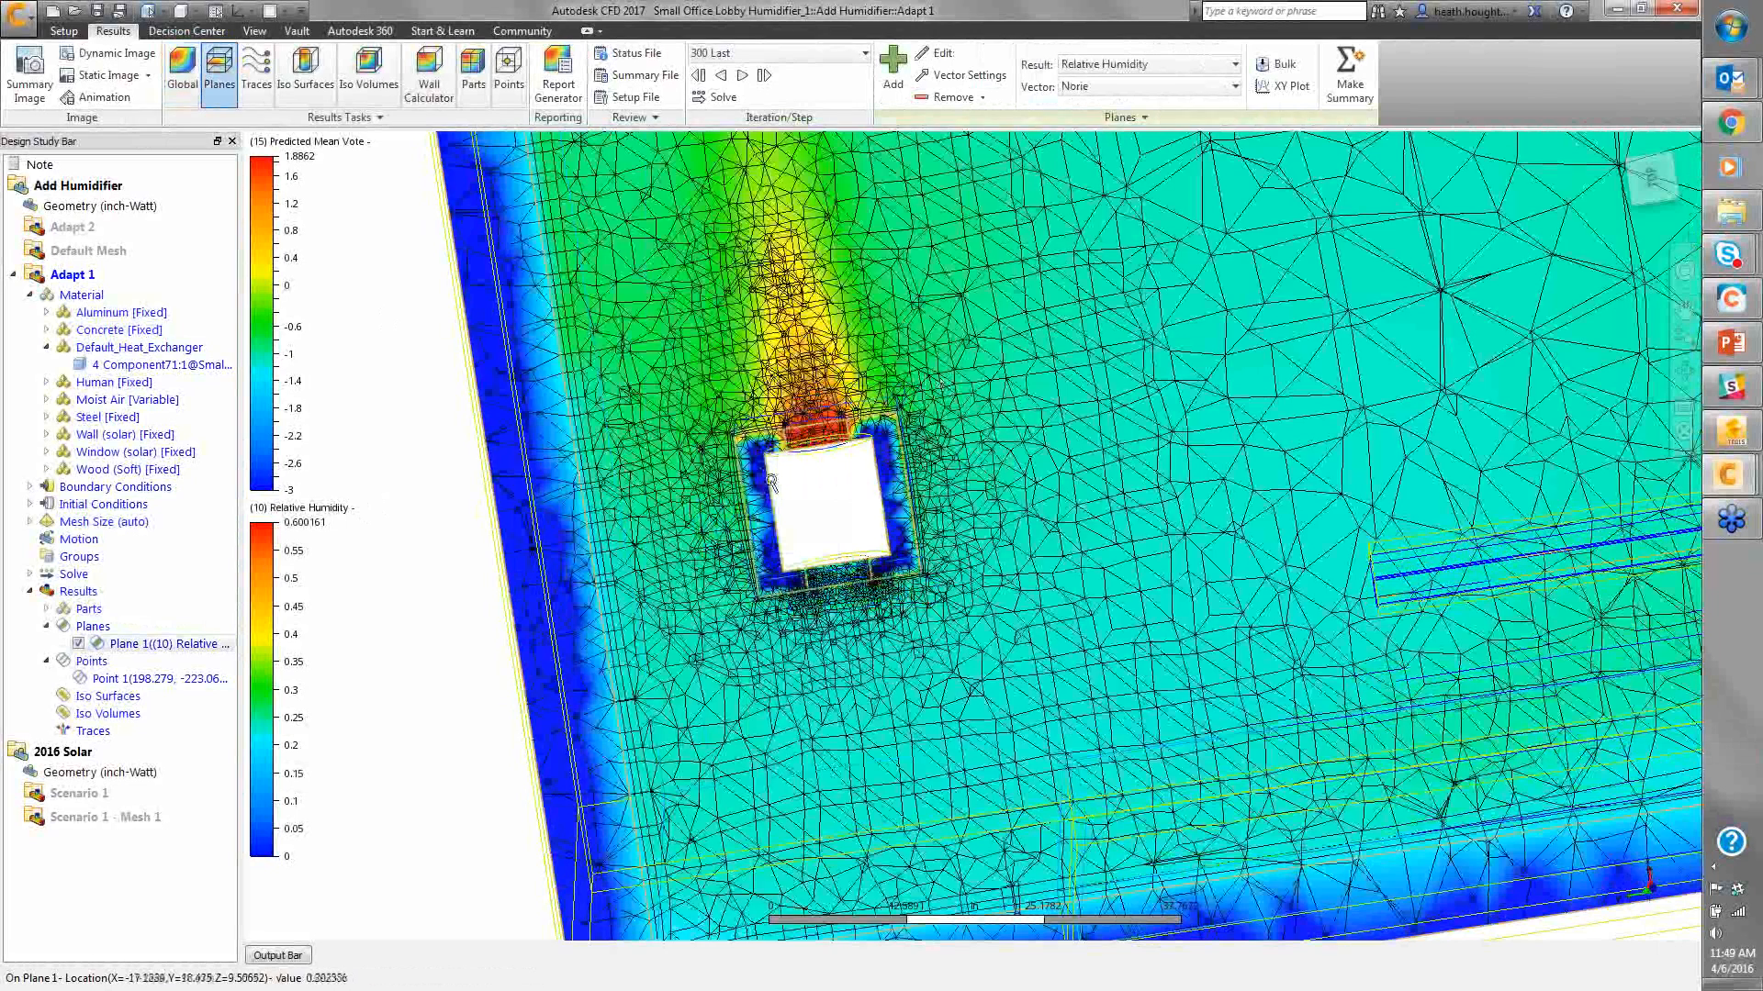
Examine the mesh density around the humidifier and its plume, and return the relative humidity plane to shaded display
scroll(771, 487, down, 4)
scroll(769, 468, down, 3)
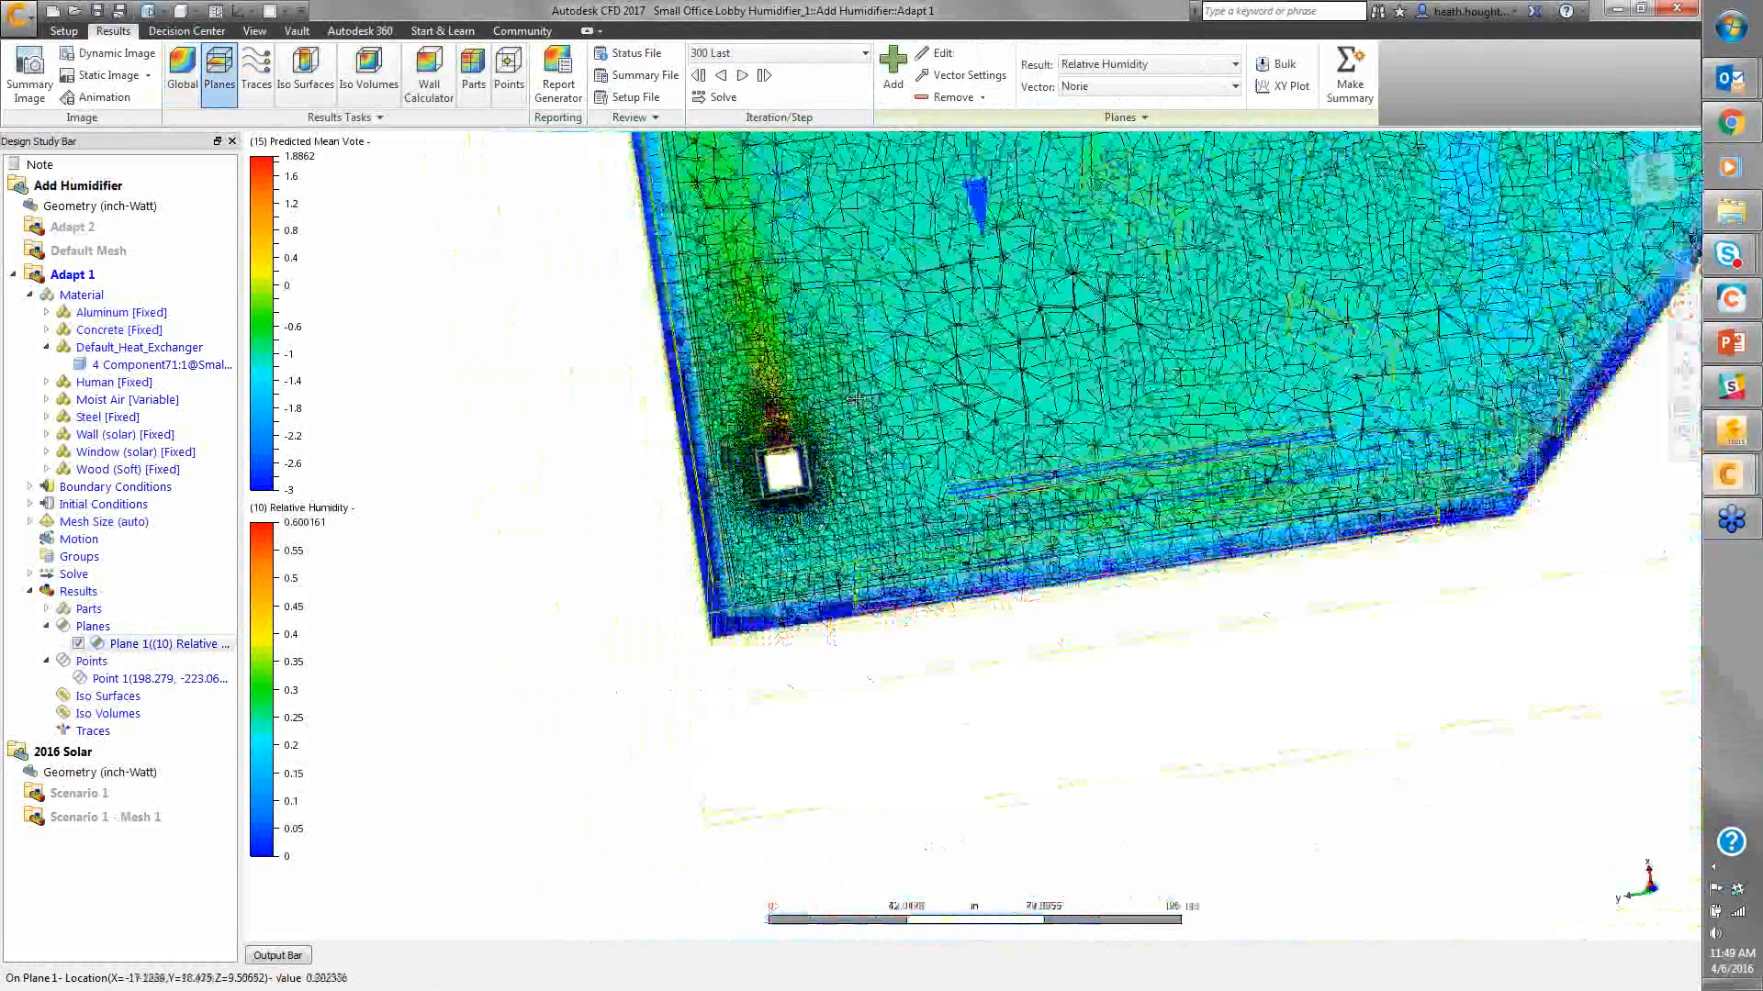
middle_drag(769, 468, 769, 571)
scroll(769, 571, up, 1)
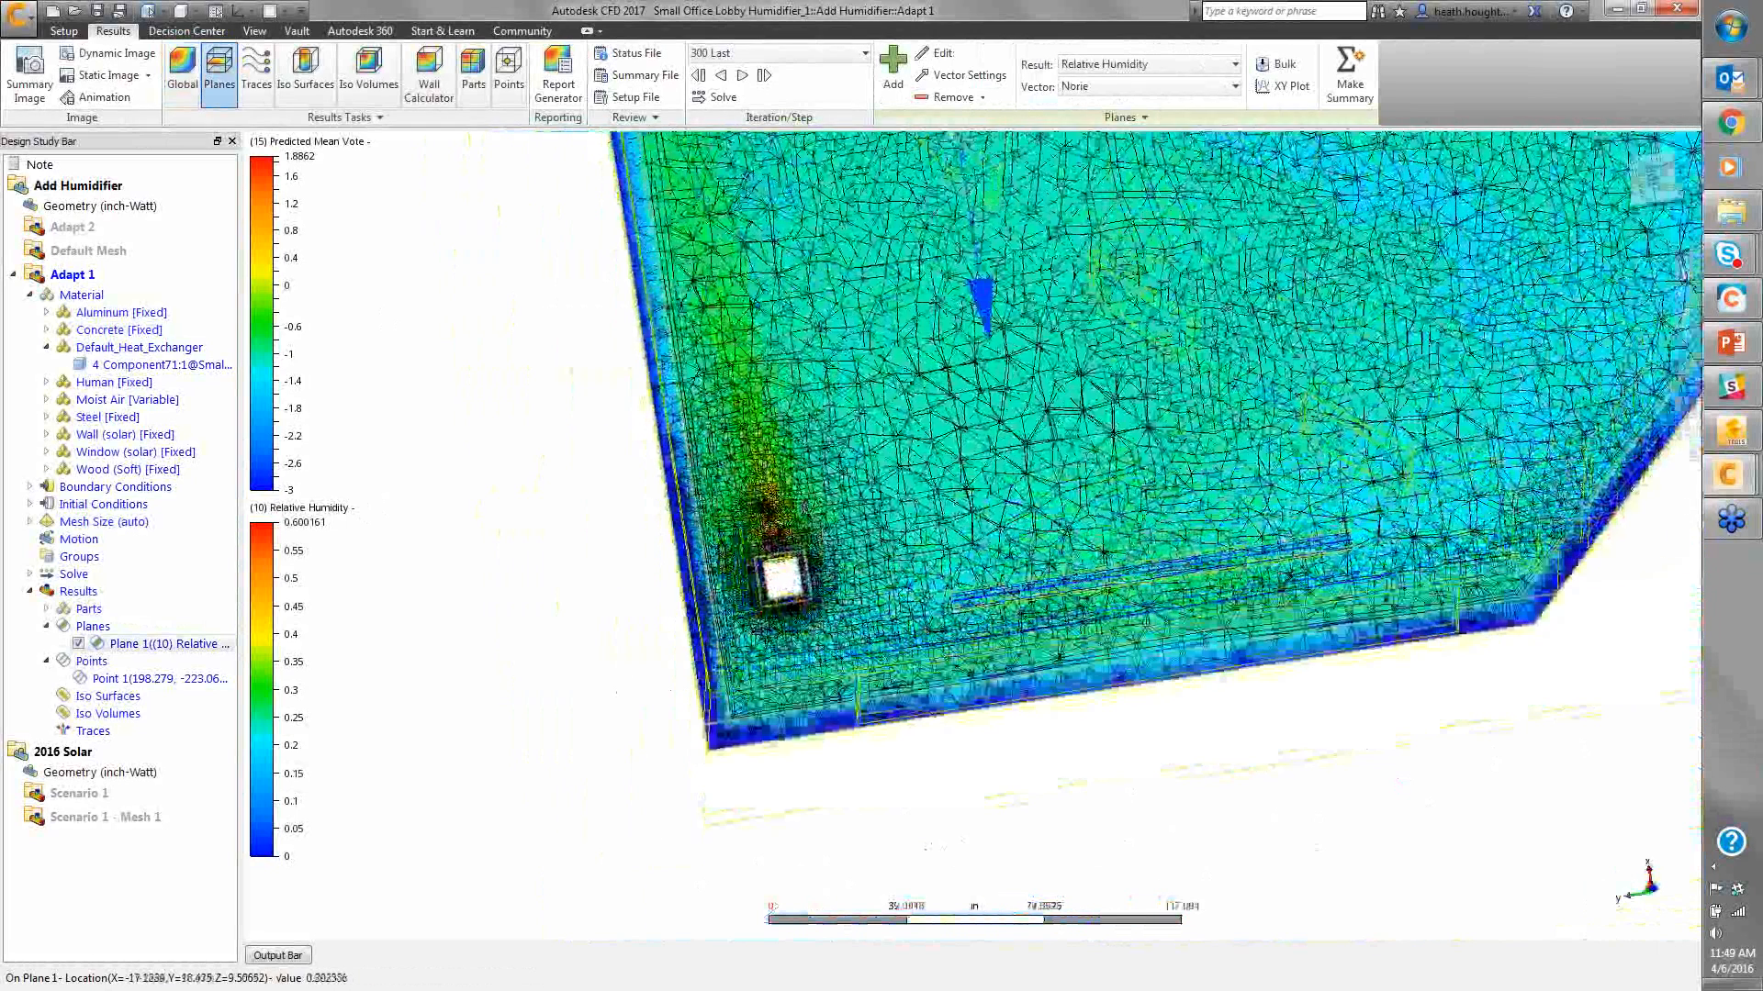
scroll(806, 507, up, 4)
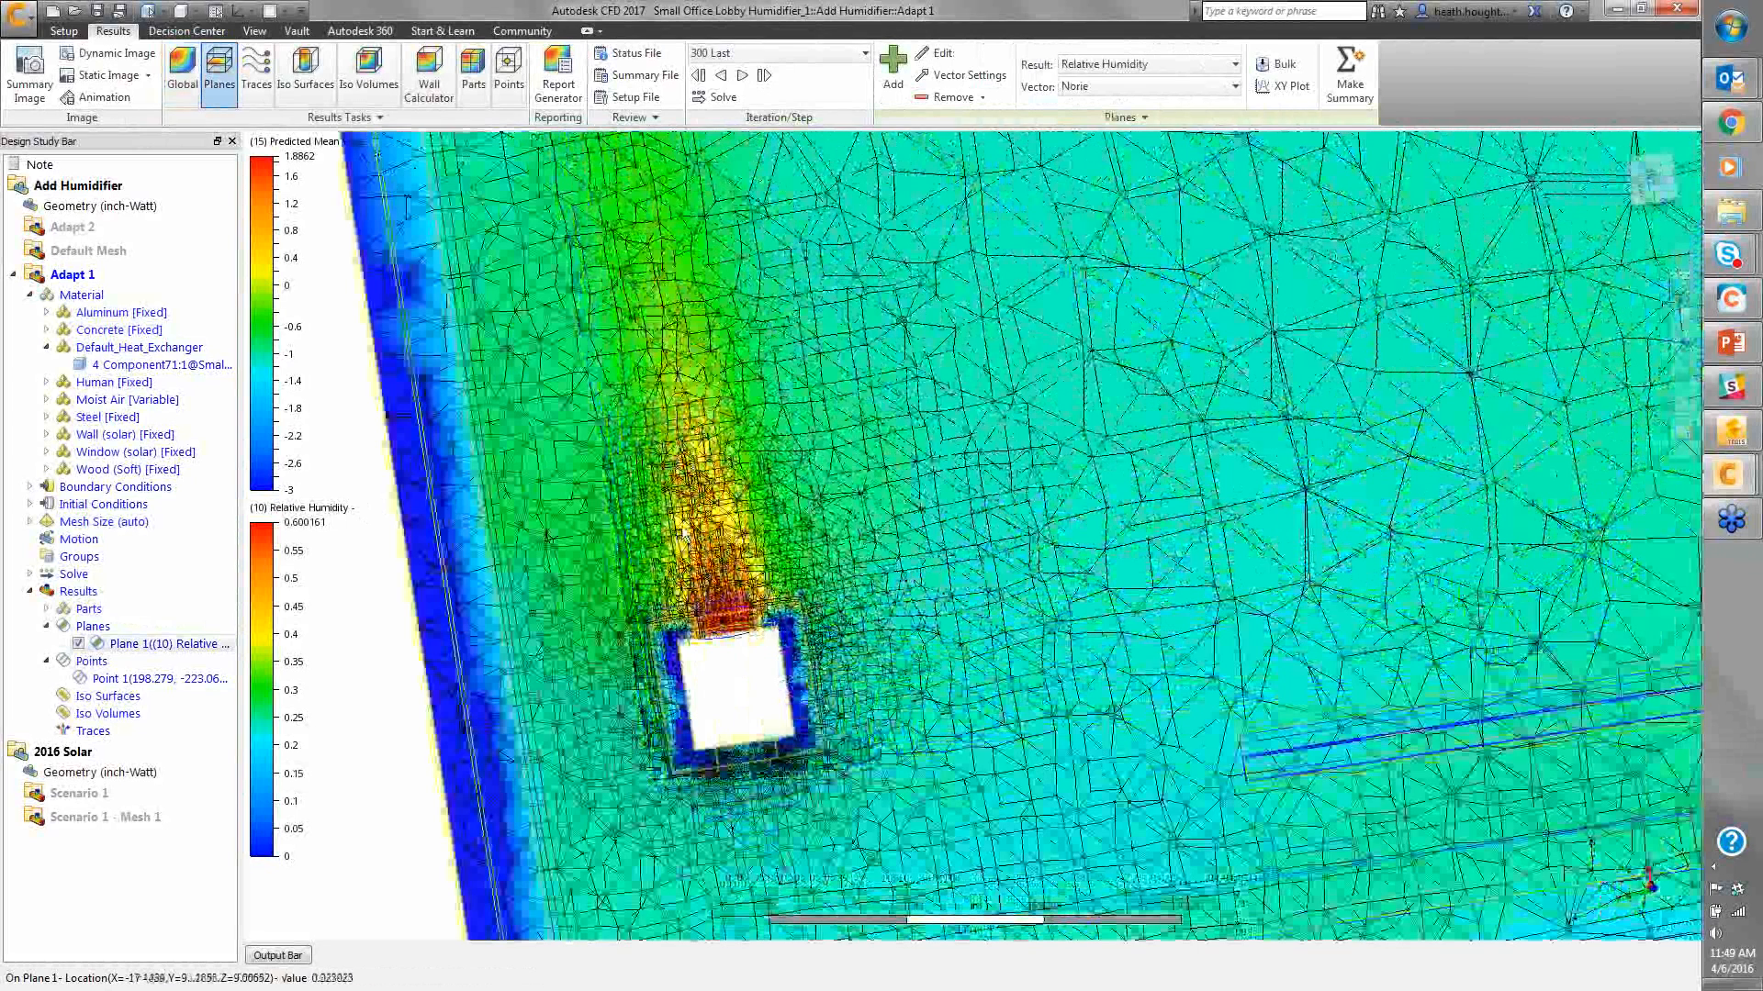
scroll(684, 535, down, 5)
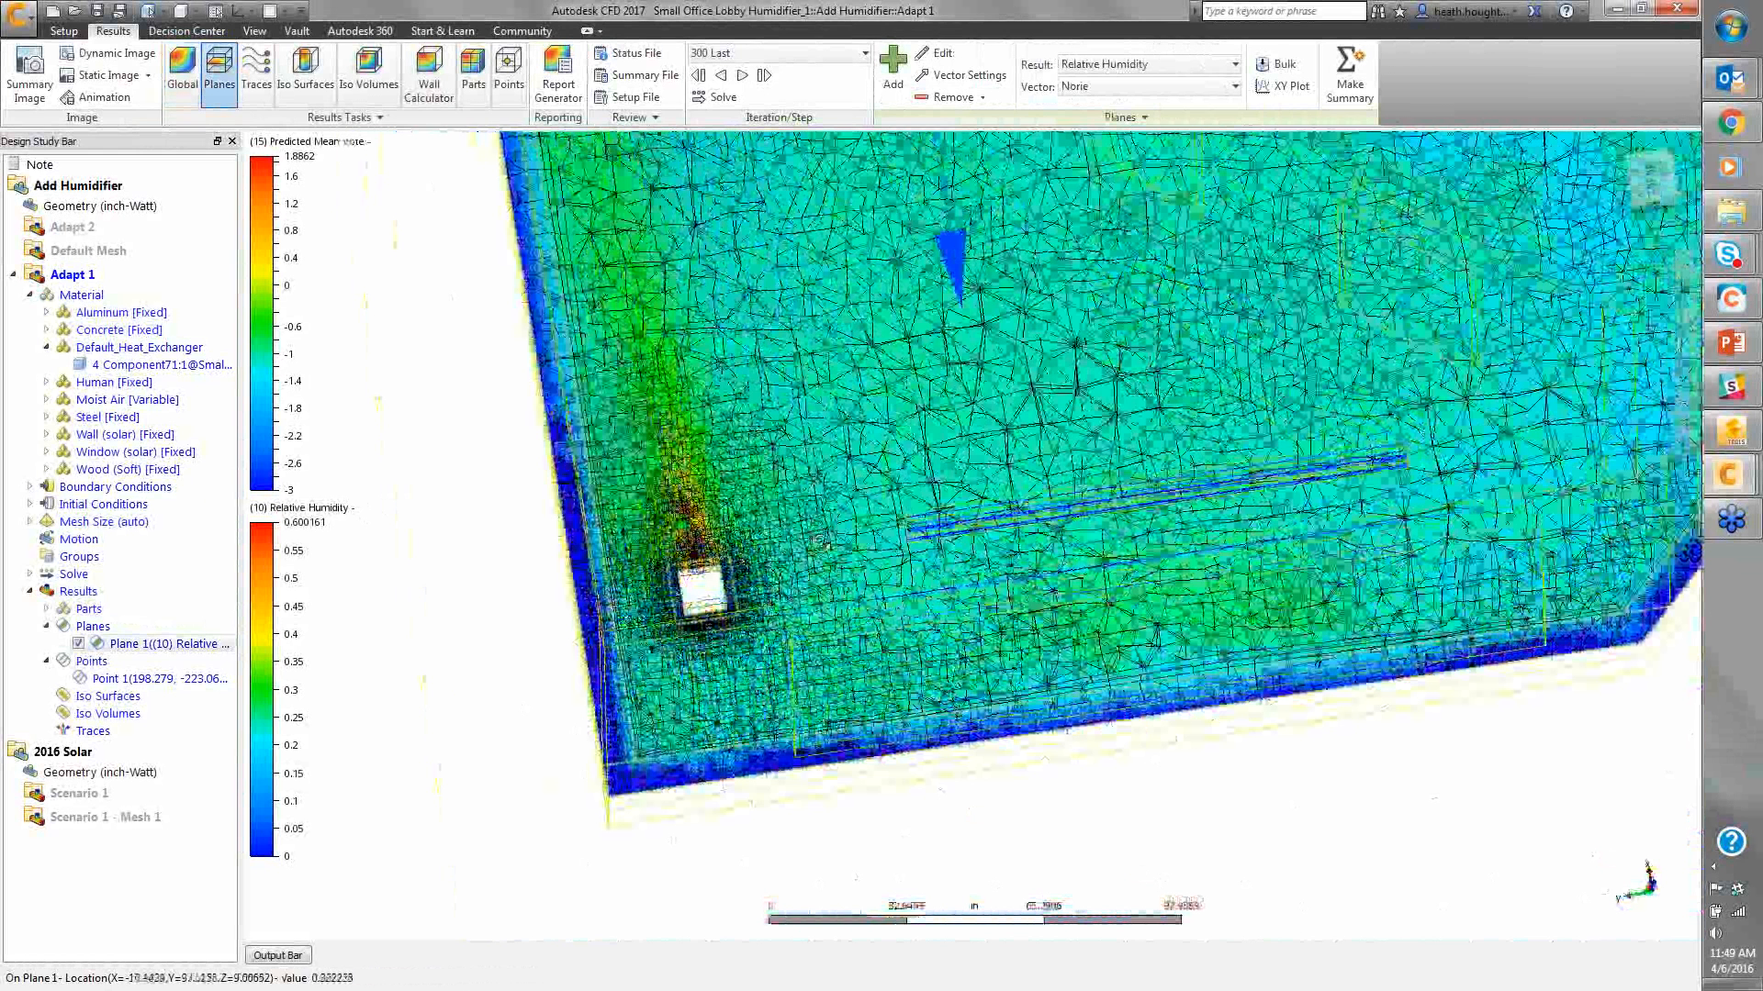
right_click(725, 461)
click(728, 491)
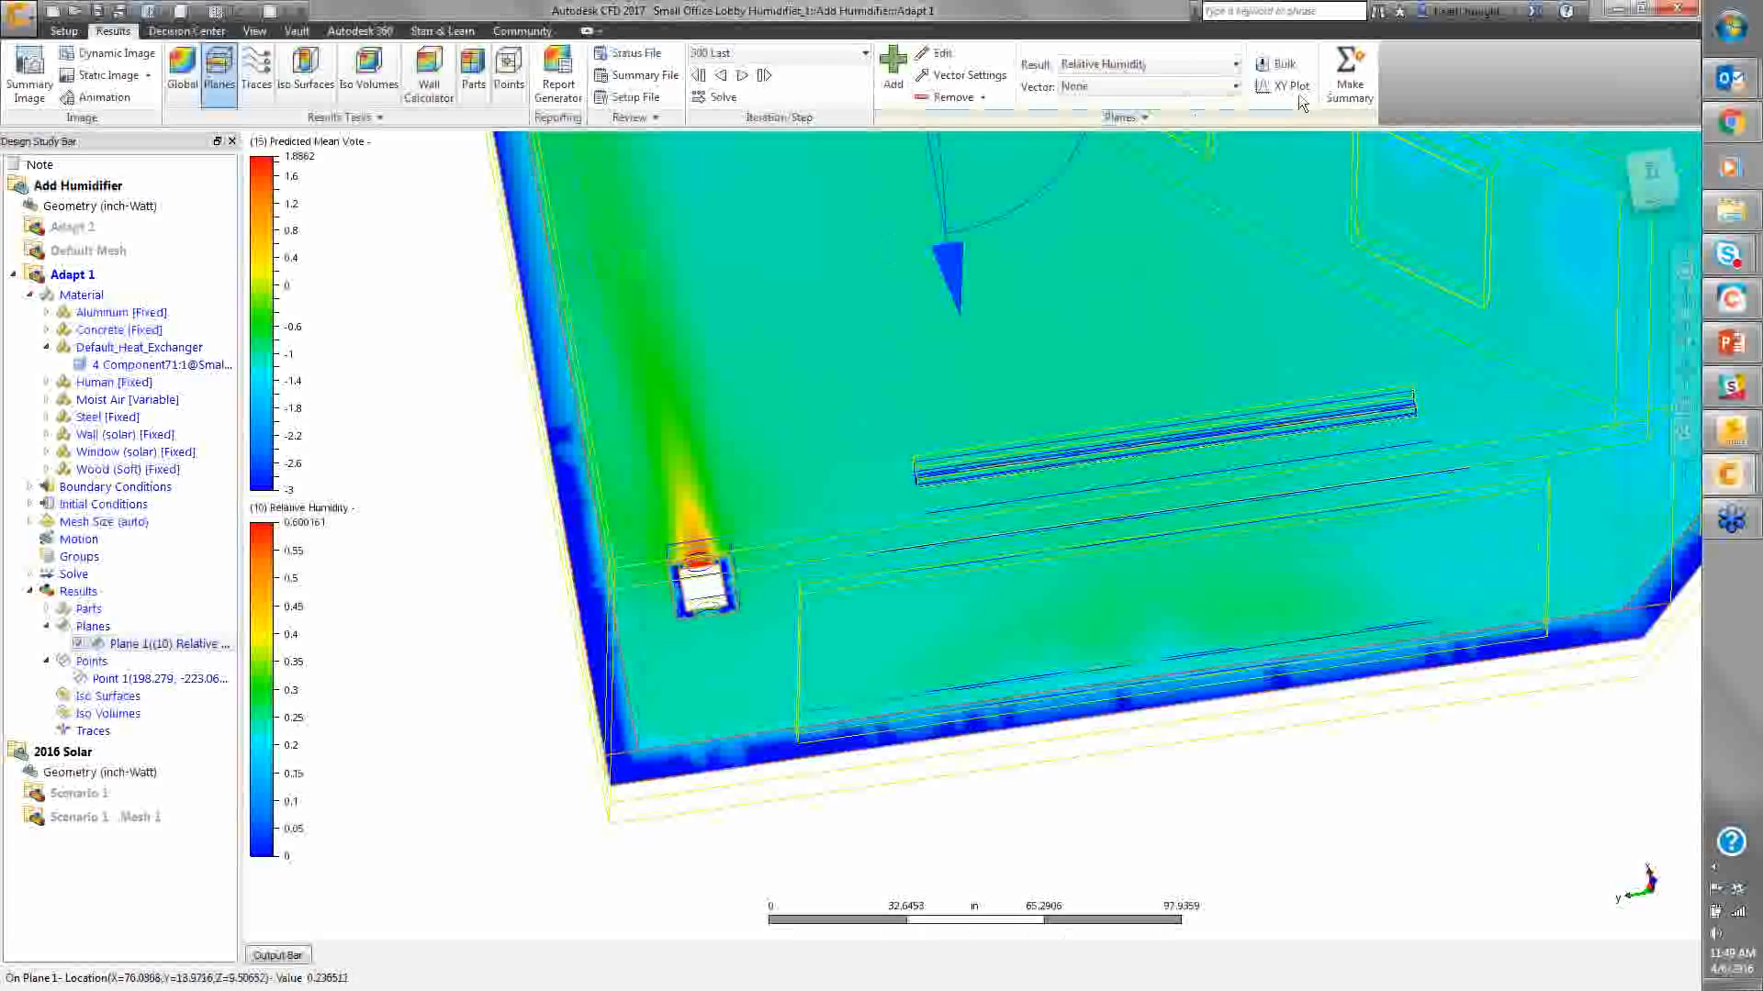
Open the Custom Result Quantities dialog for the global results and move it so its contents are fully readable
click(191, 93)
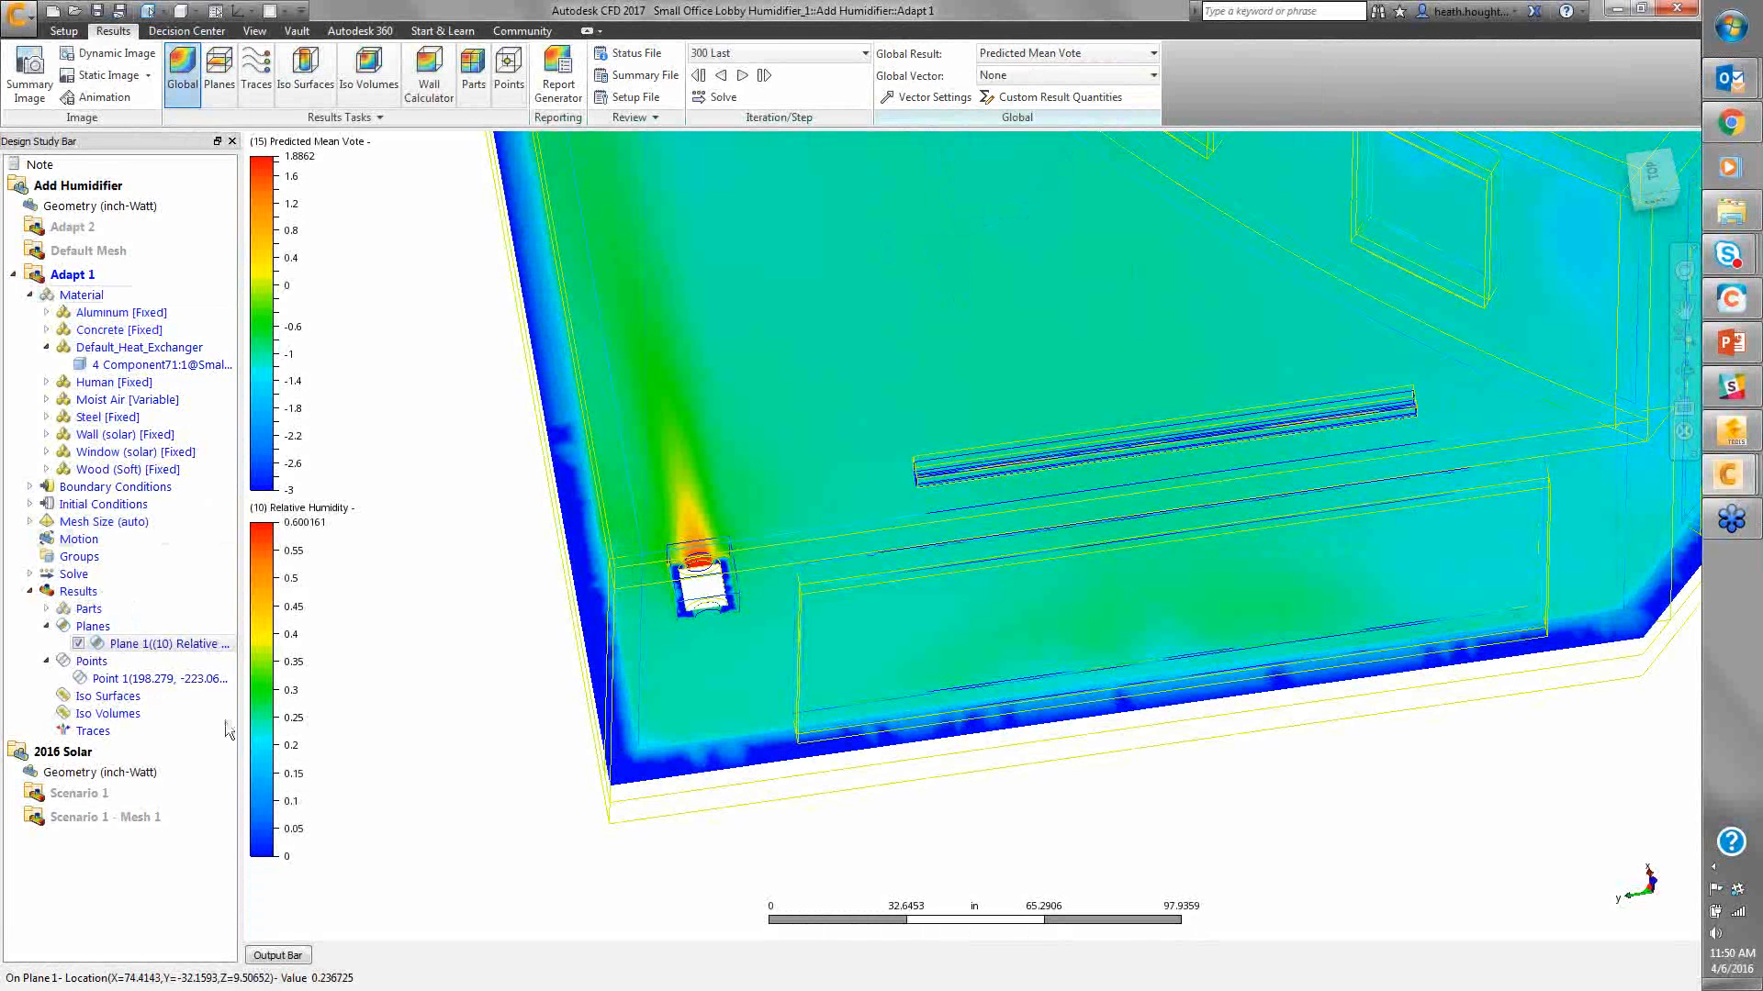
scroll(489, 783, down, 4)
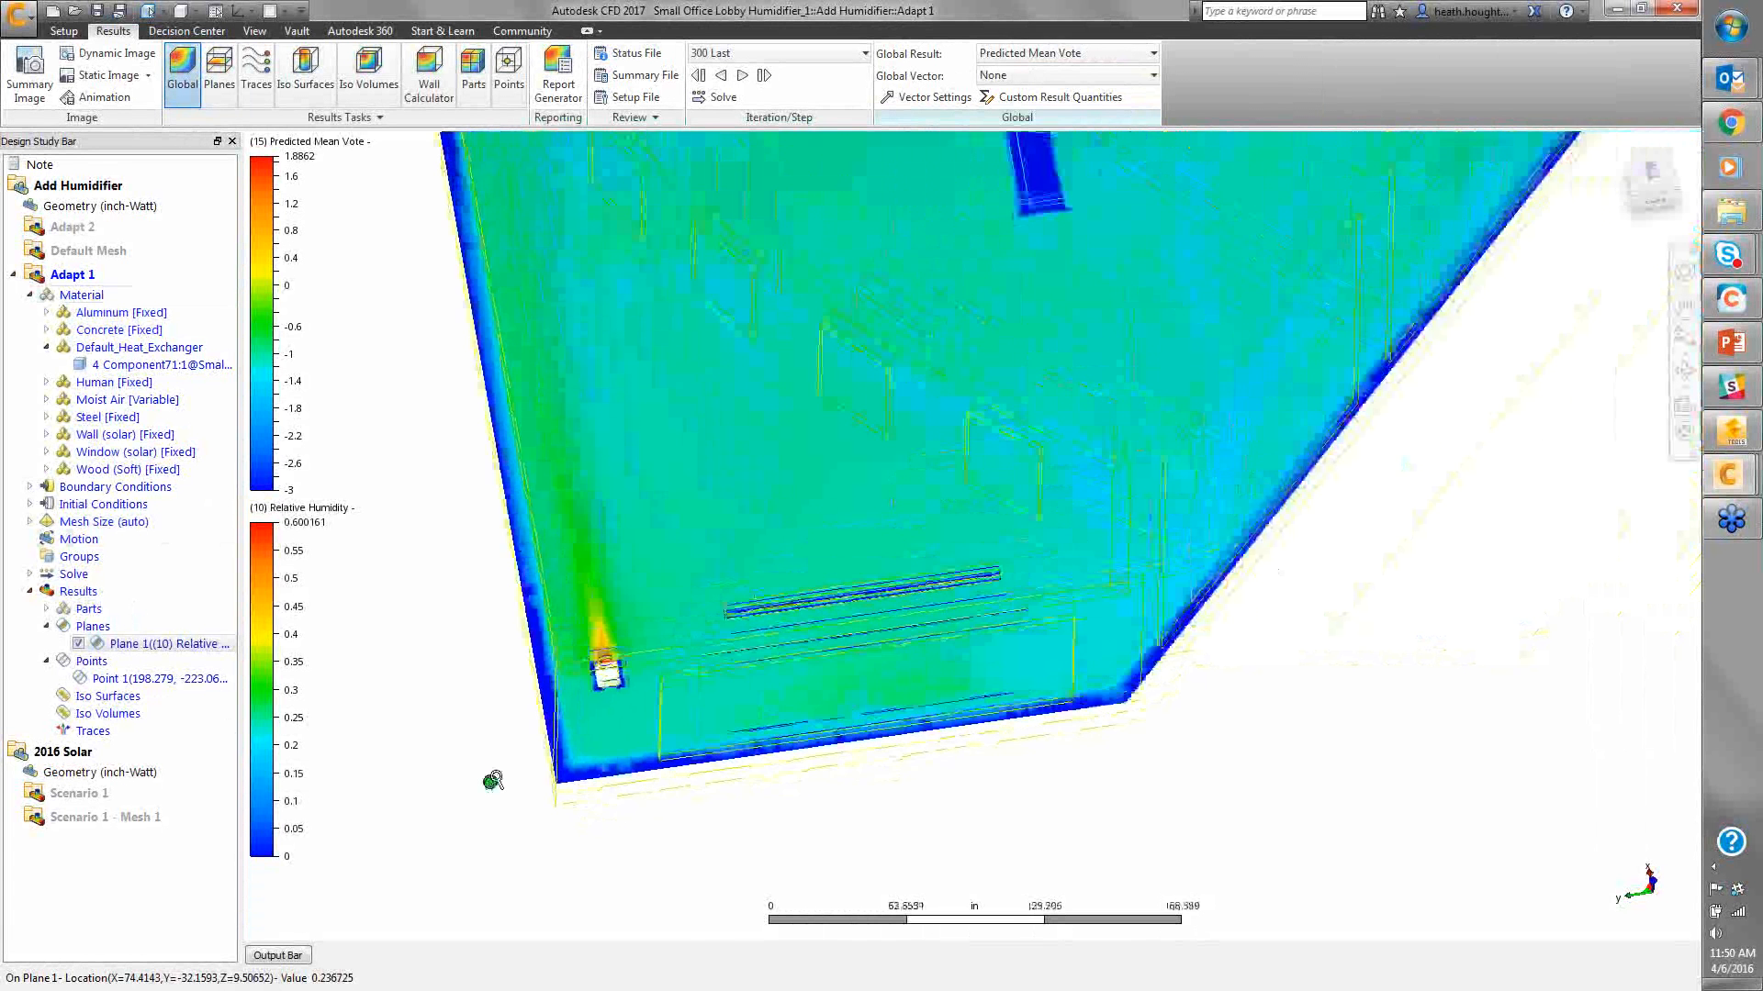
scroll(493, 778, down, 2)
scroll(591, 740, up, 4)
scroll(591, 740, up, 1)
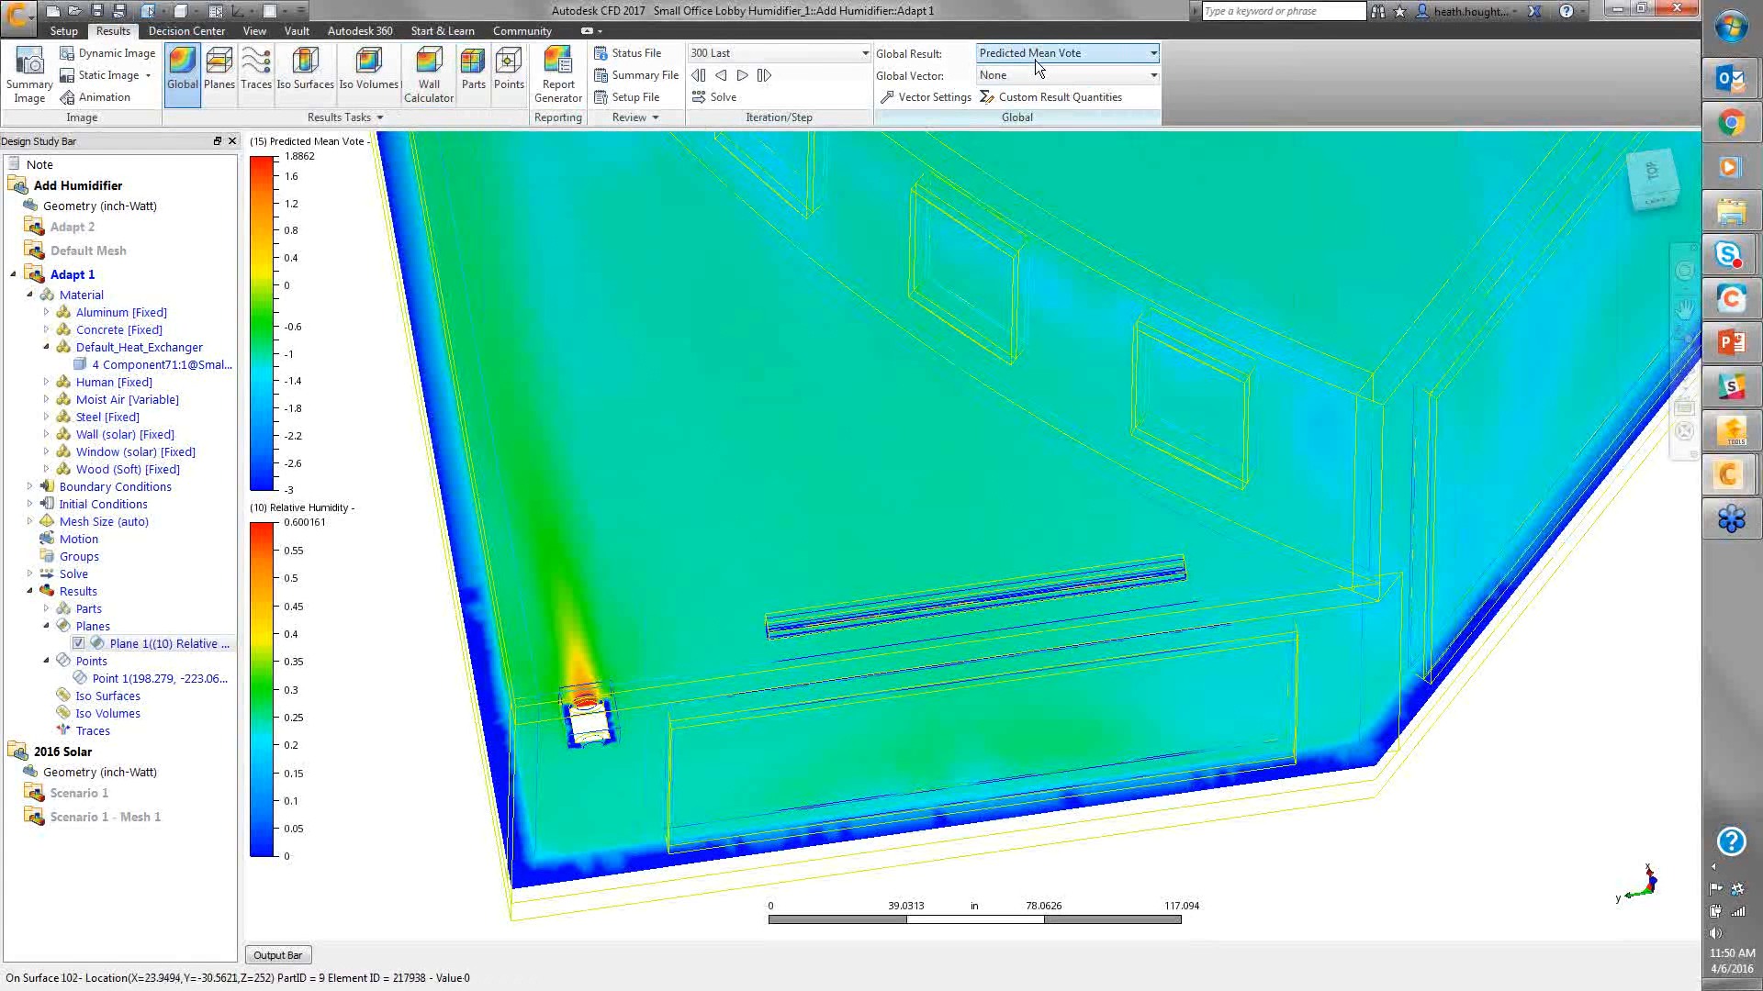
click(1011, 103)
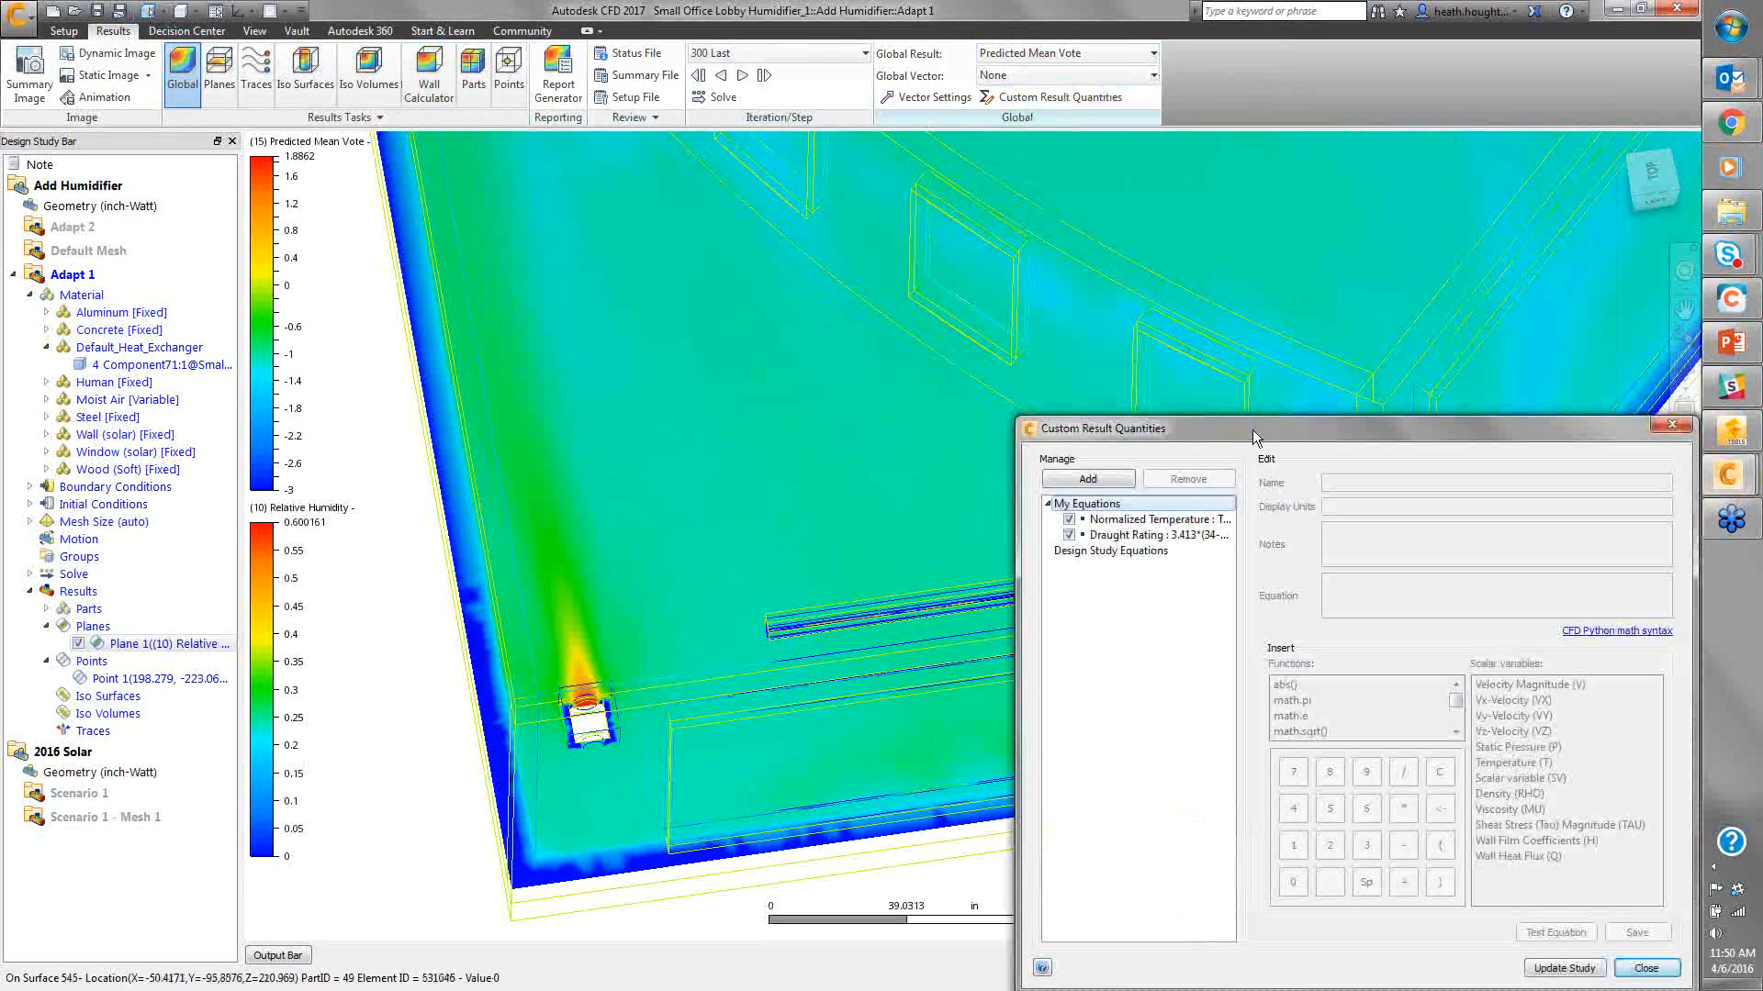
drag(1253, 429, 755, 170)
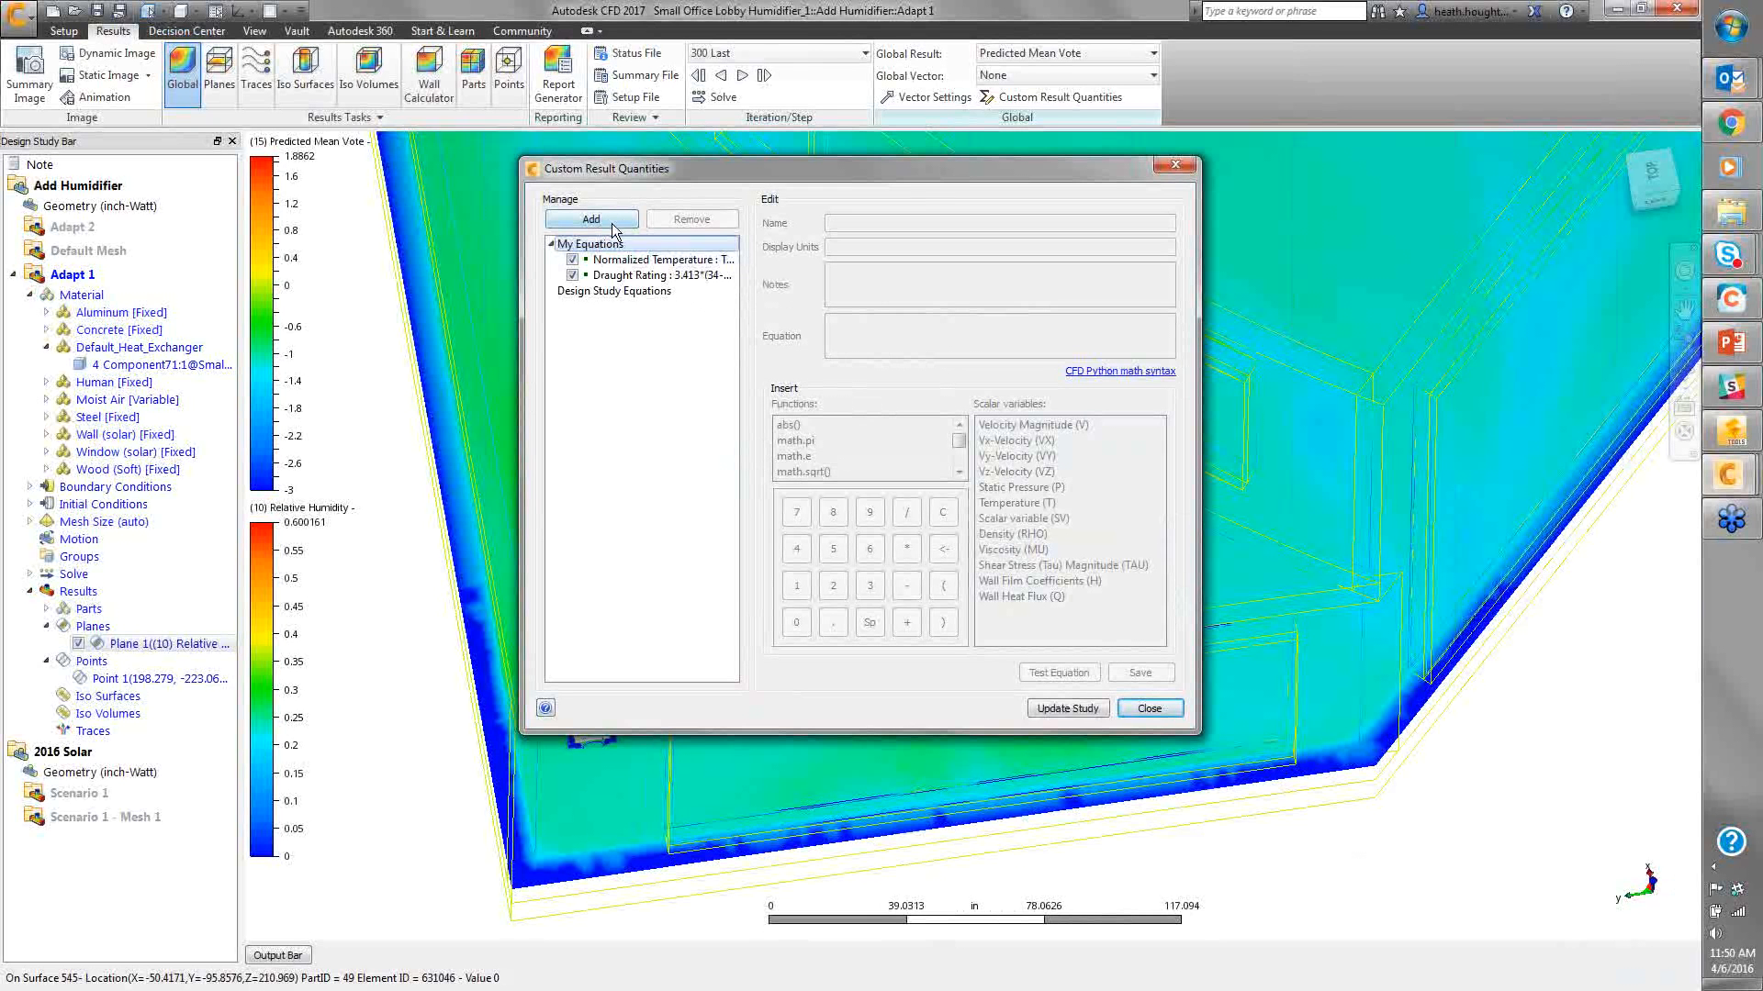
Review the notes and the equation of the Draught Rating custom quantity
click(632, 278)
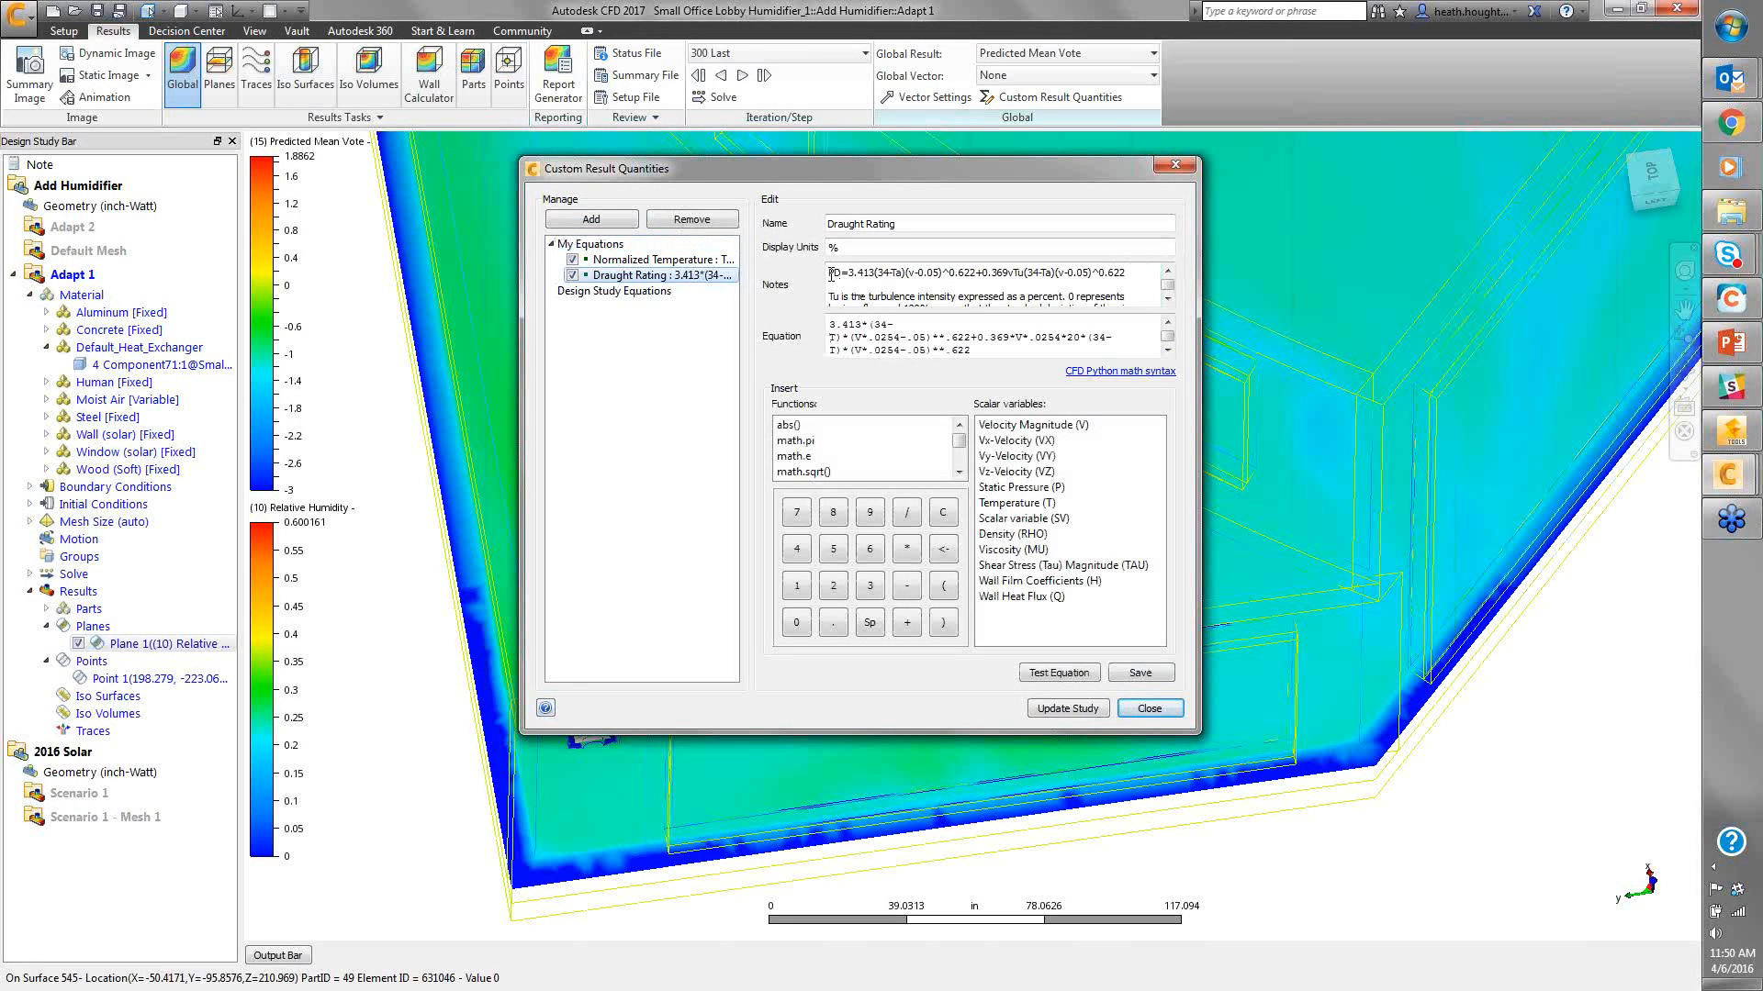
mouse_move(828, 273)
mouse_down()
mouse_move(992, 296)
mouse_move(1144, 286)
mouse_move(838, 285)
mouse_up()
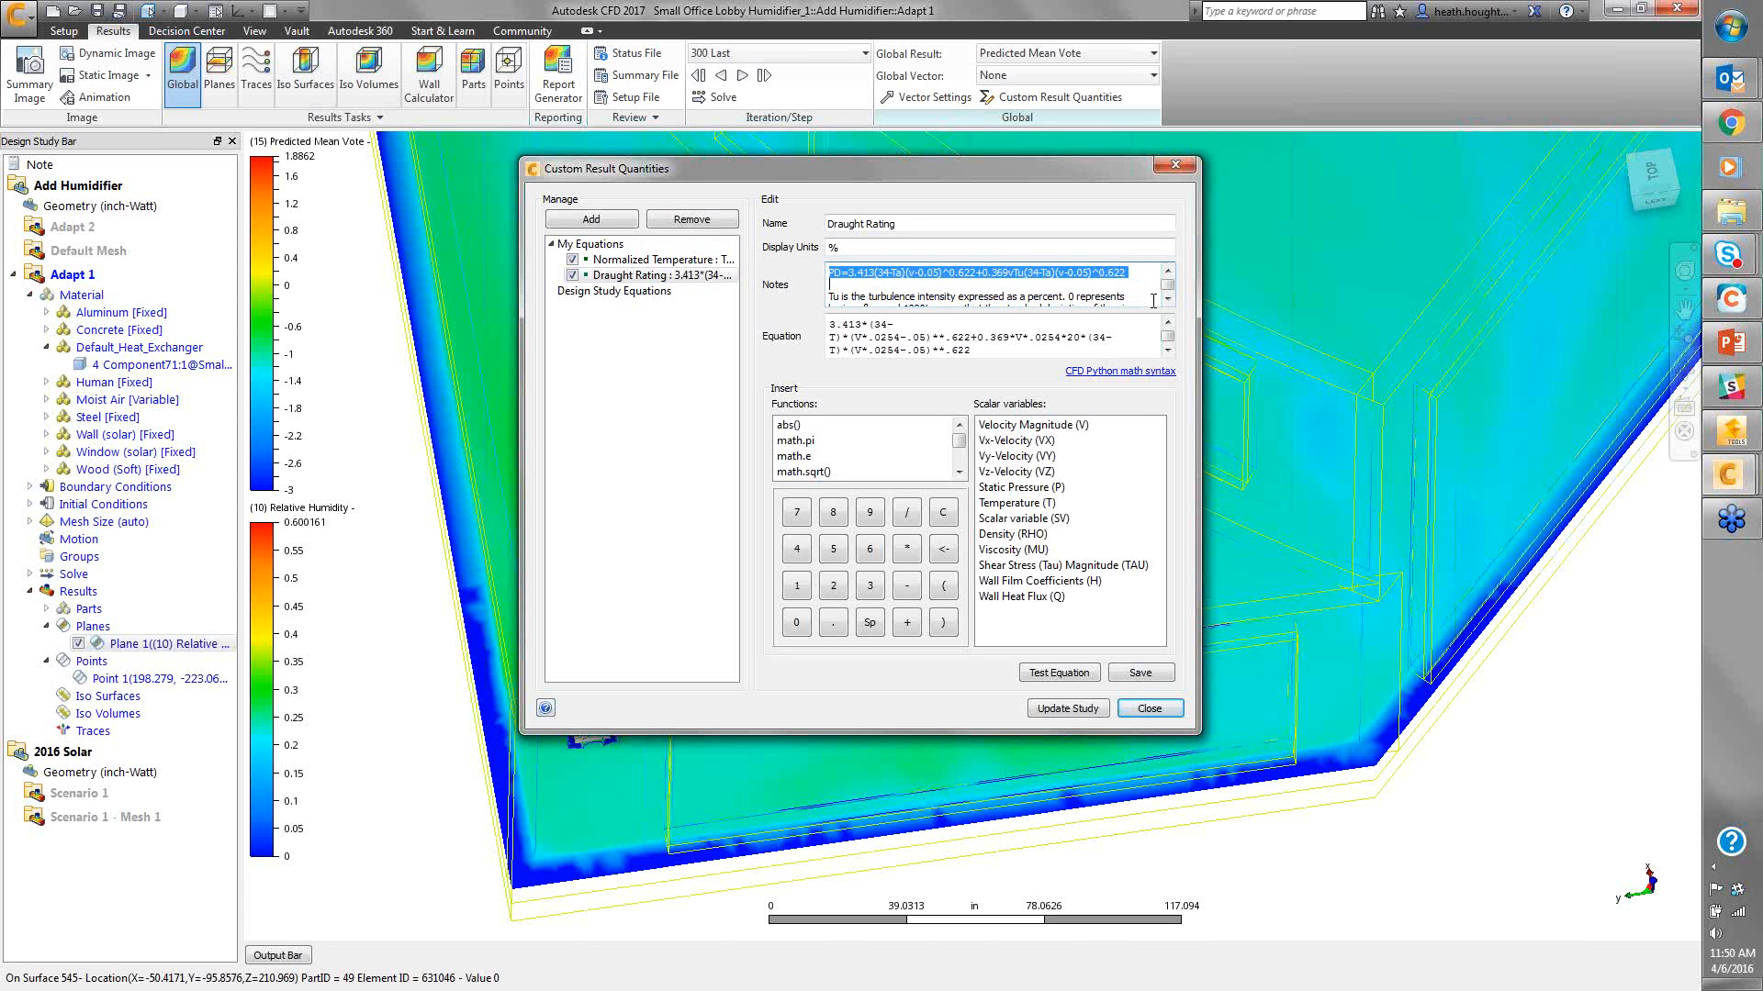
click(911, 295)
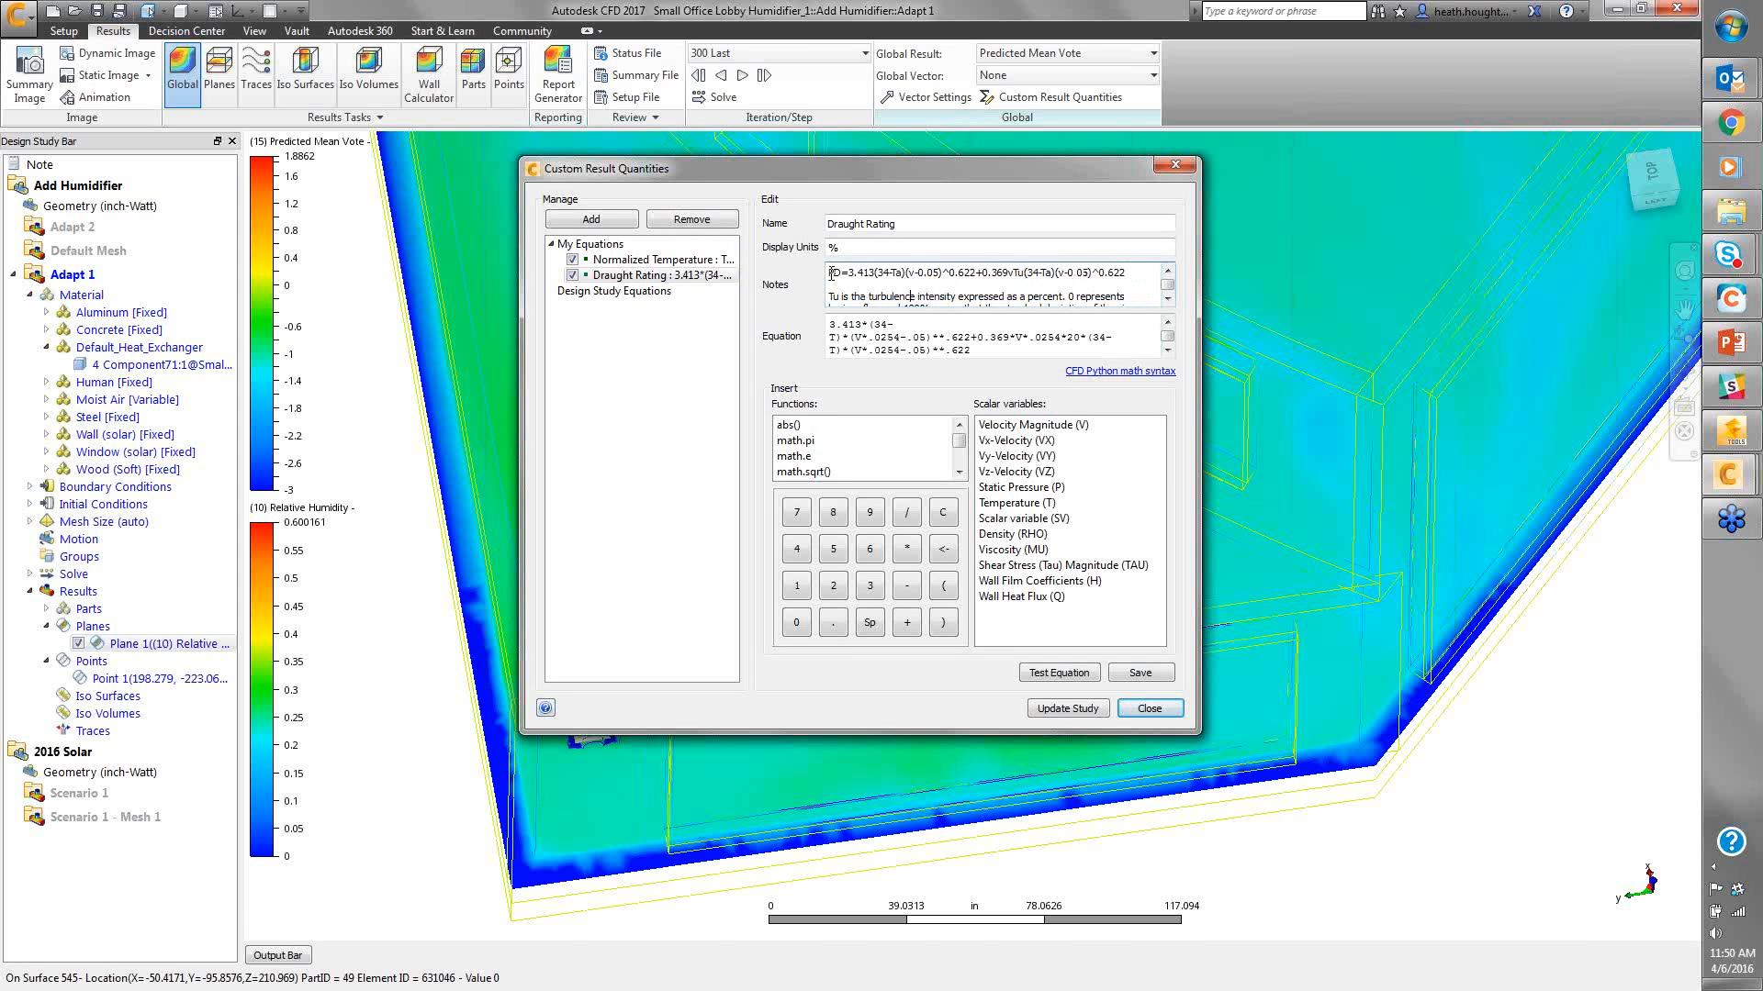
drag(829, 273, 1153, 277)
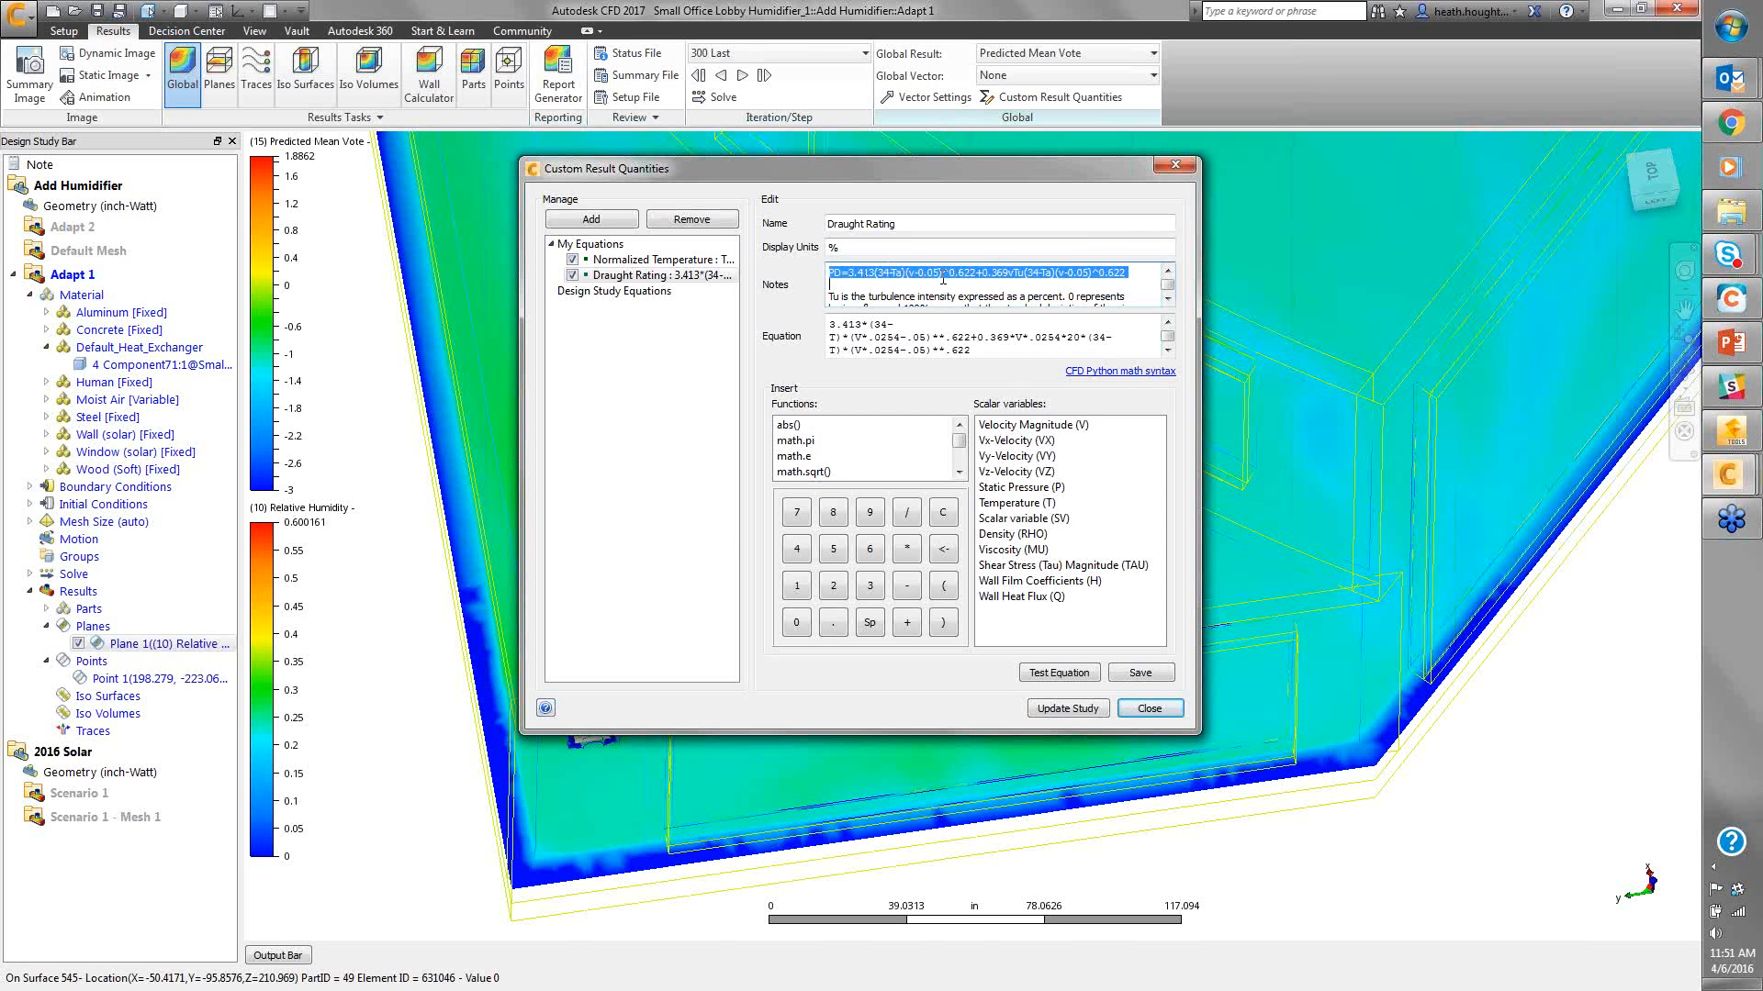
click(1168, 299)
click(1167, 299)
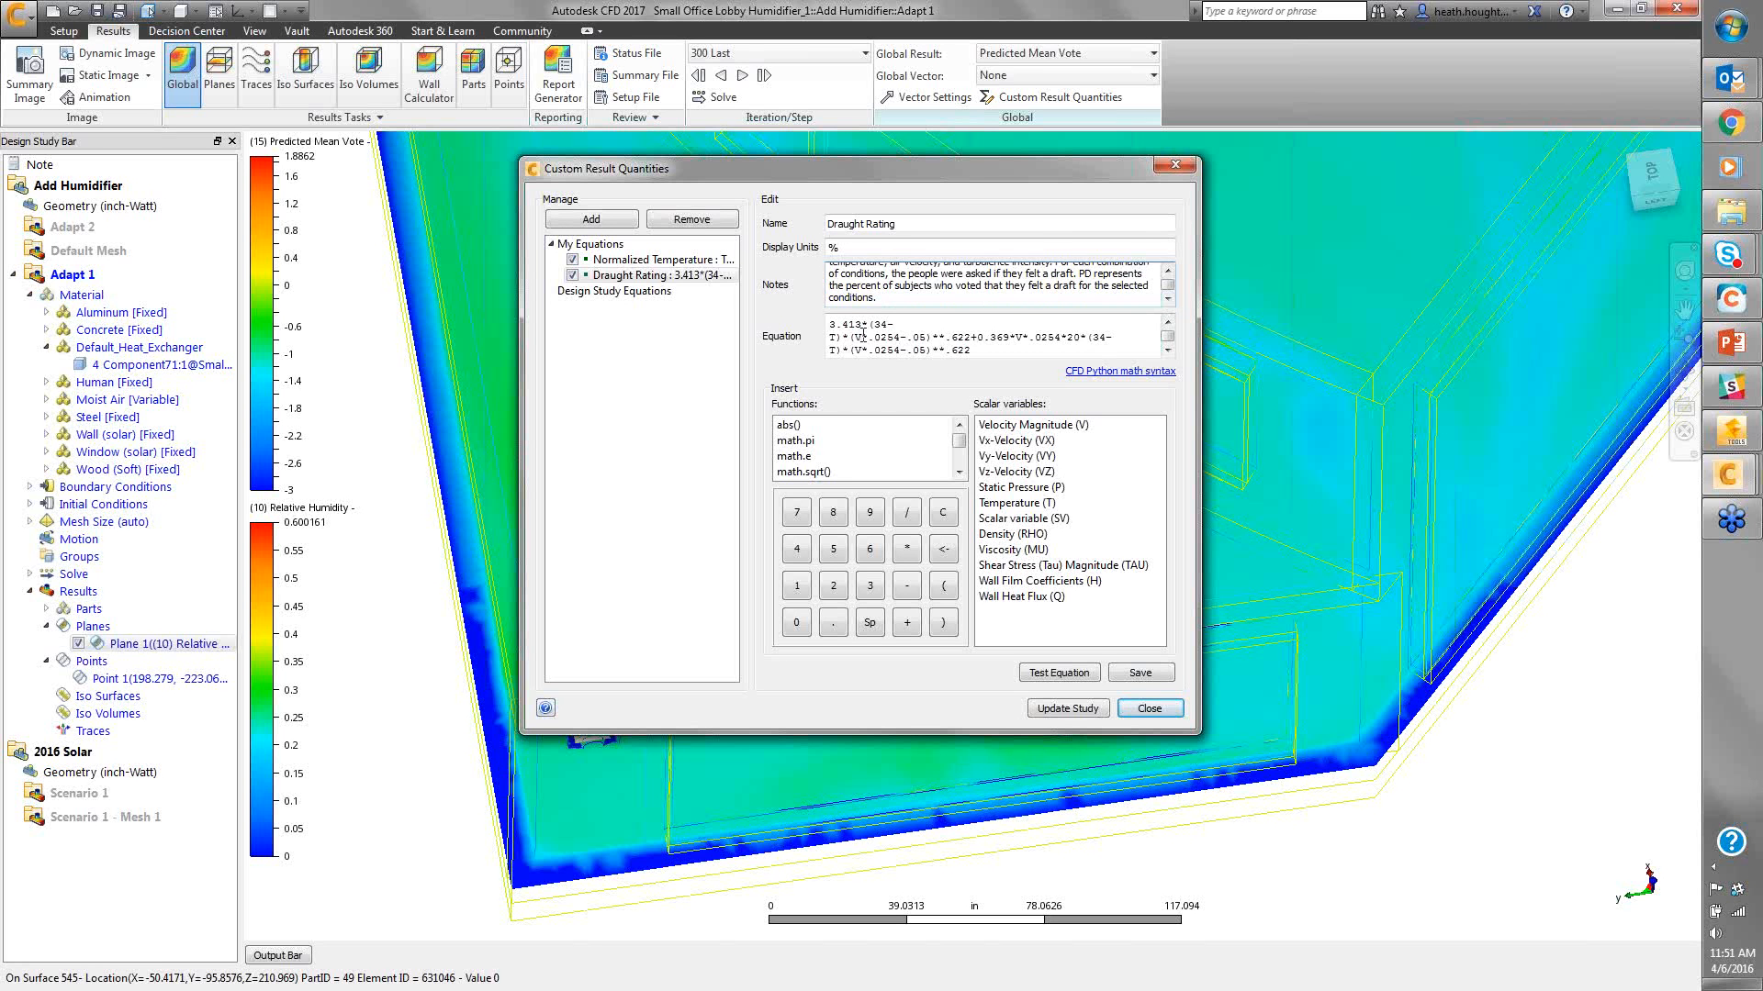
drag(829, 322, 1015, 351)
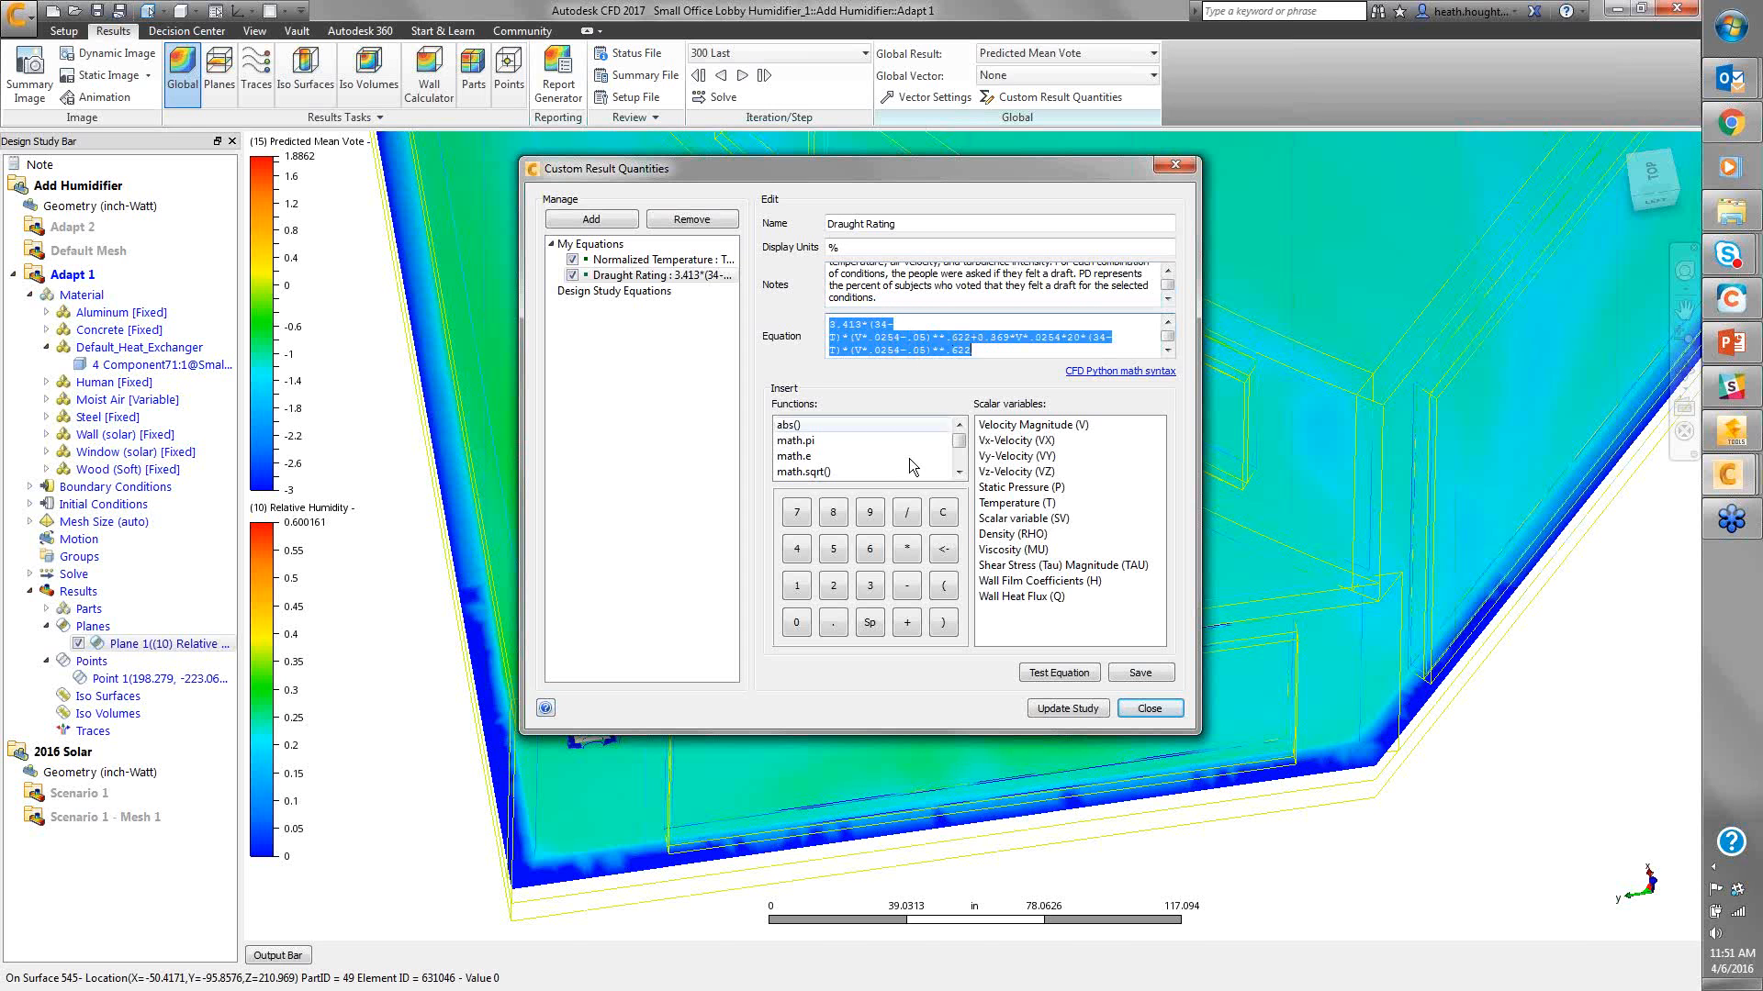
Test the Draught Rating equation with T set to 25 and V set to 0.5
click(1044, 677)
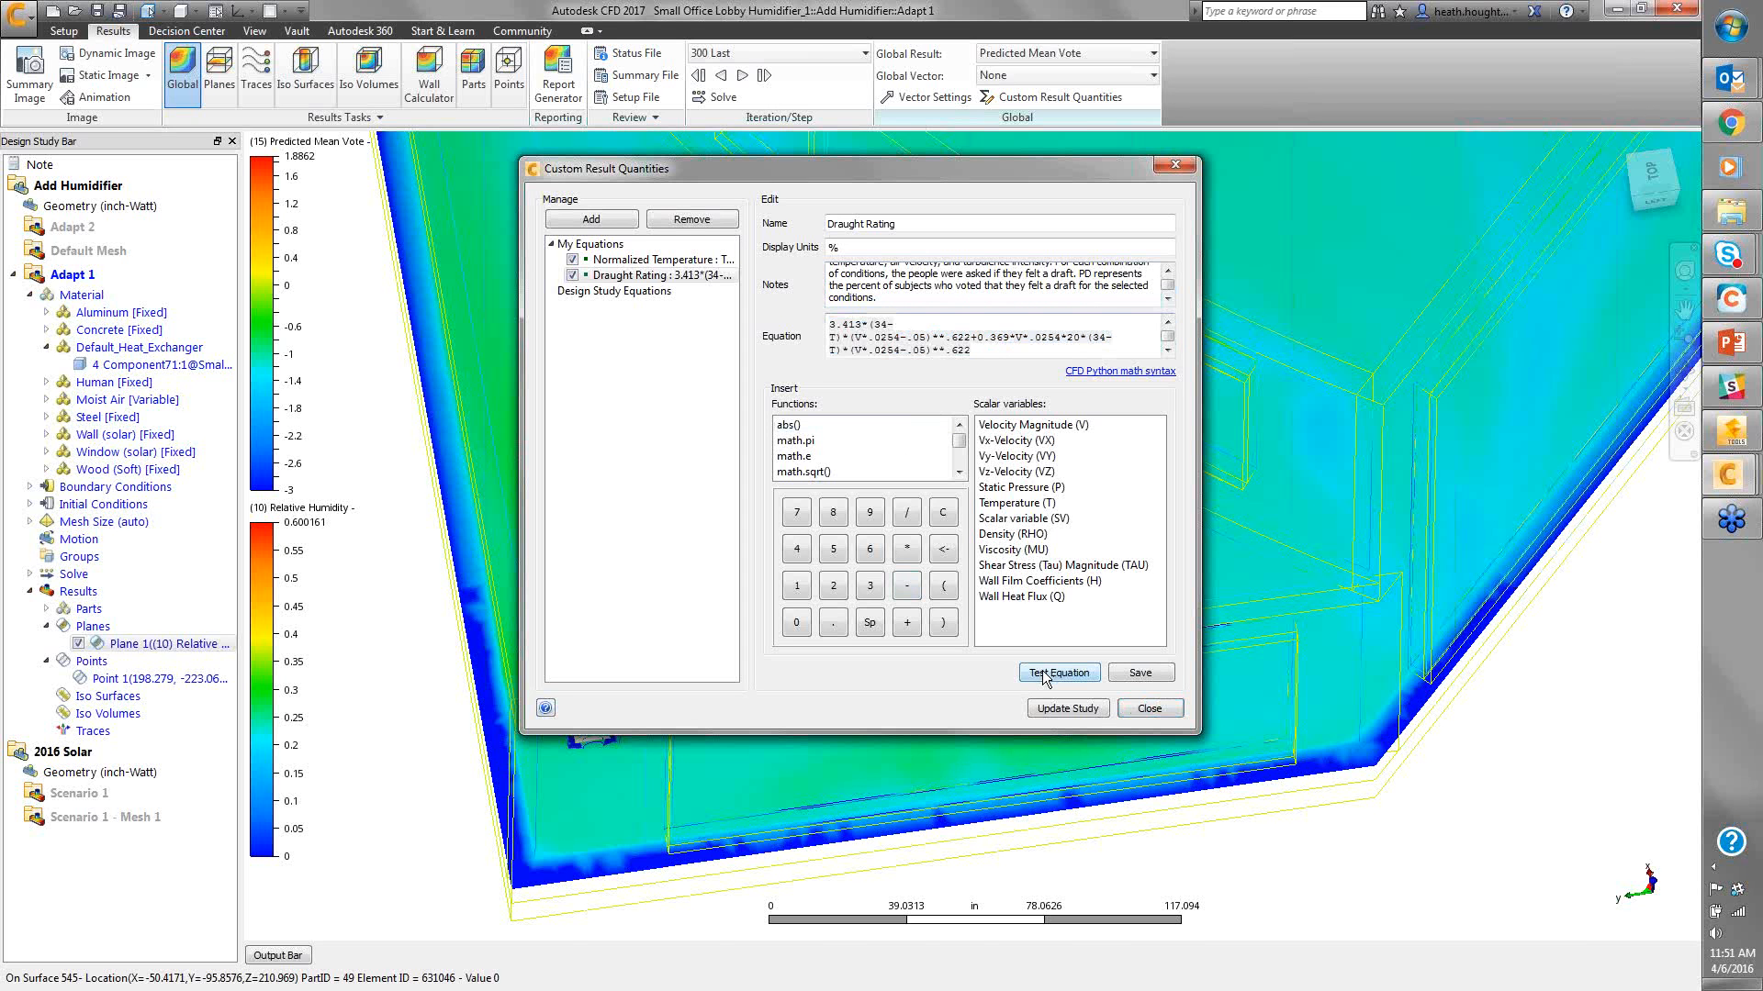
drag(746, 420, 708, 429)
text(25)
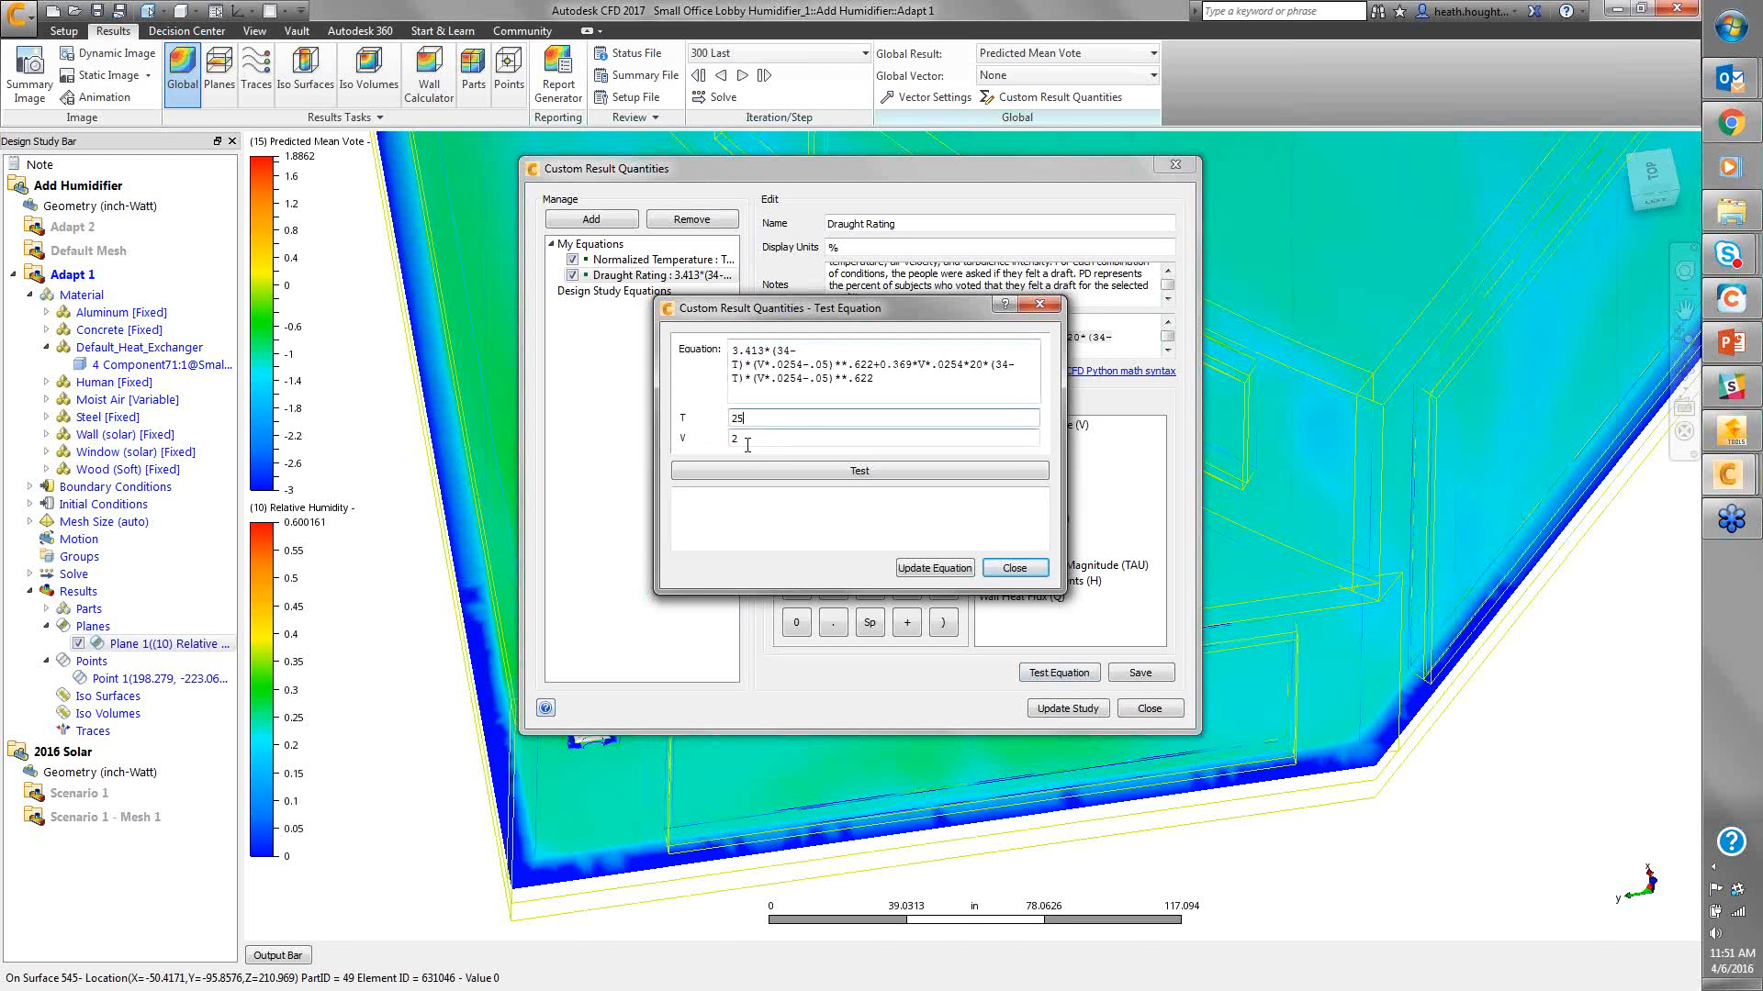
double_click(744, 442)
text(0.5)
click(795, 480)
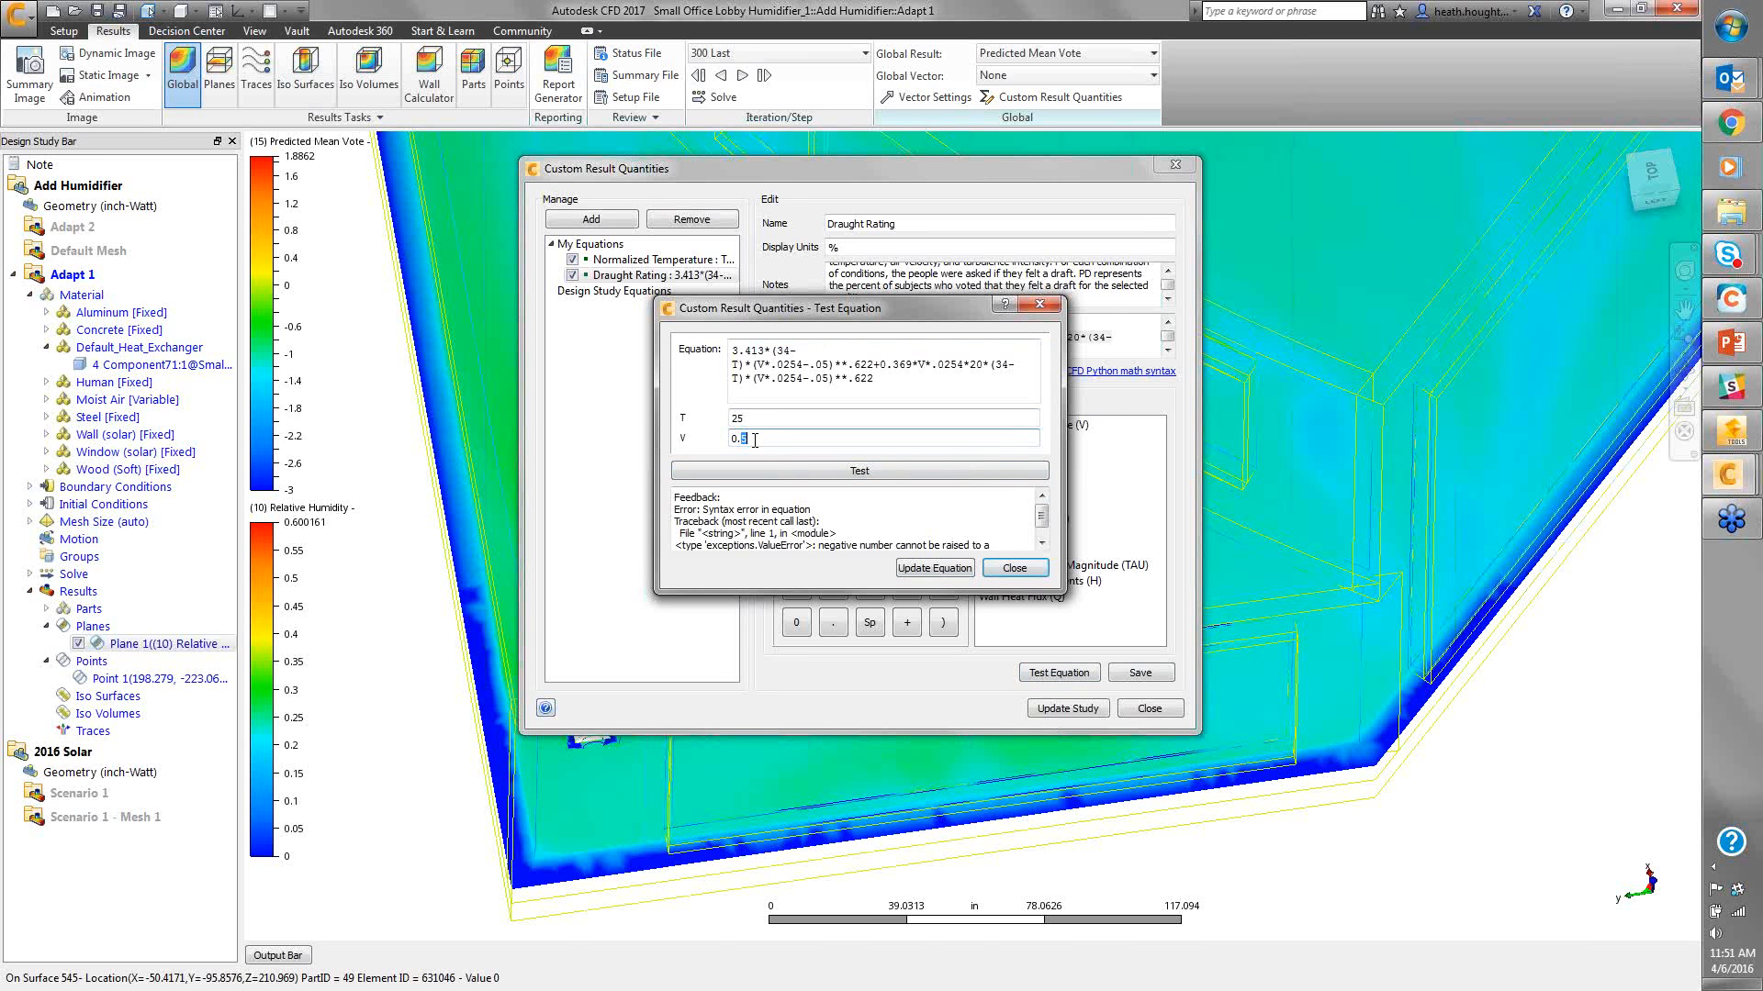
Retest the Draught Rating equation with V set to 100 and again with V set to 50
drag(740, 439, 724, 450)
text(3)
drag(759, 439, 722, 442)
click(773, 471)
drag(762, 439, 696, 448)
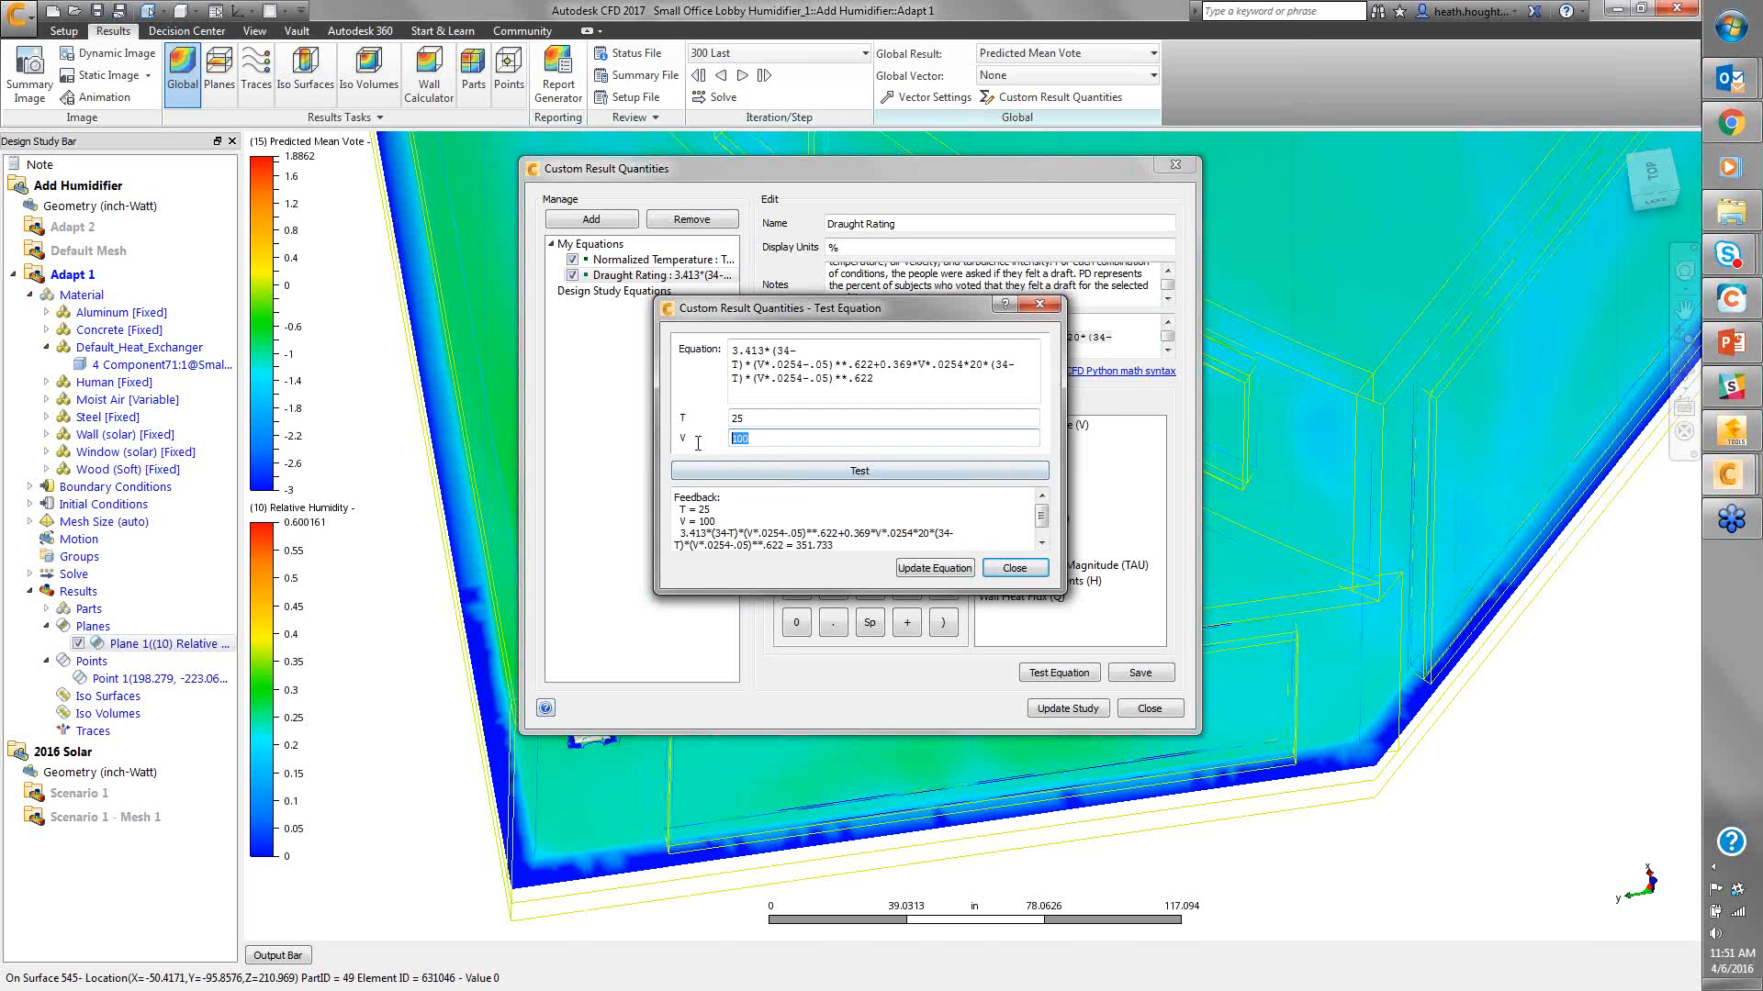
text(50)
click(725, 469)
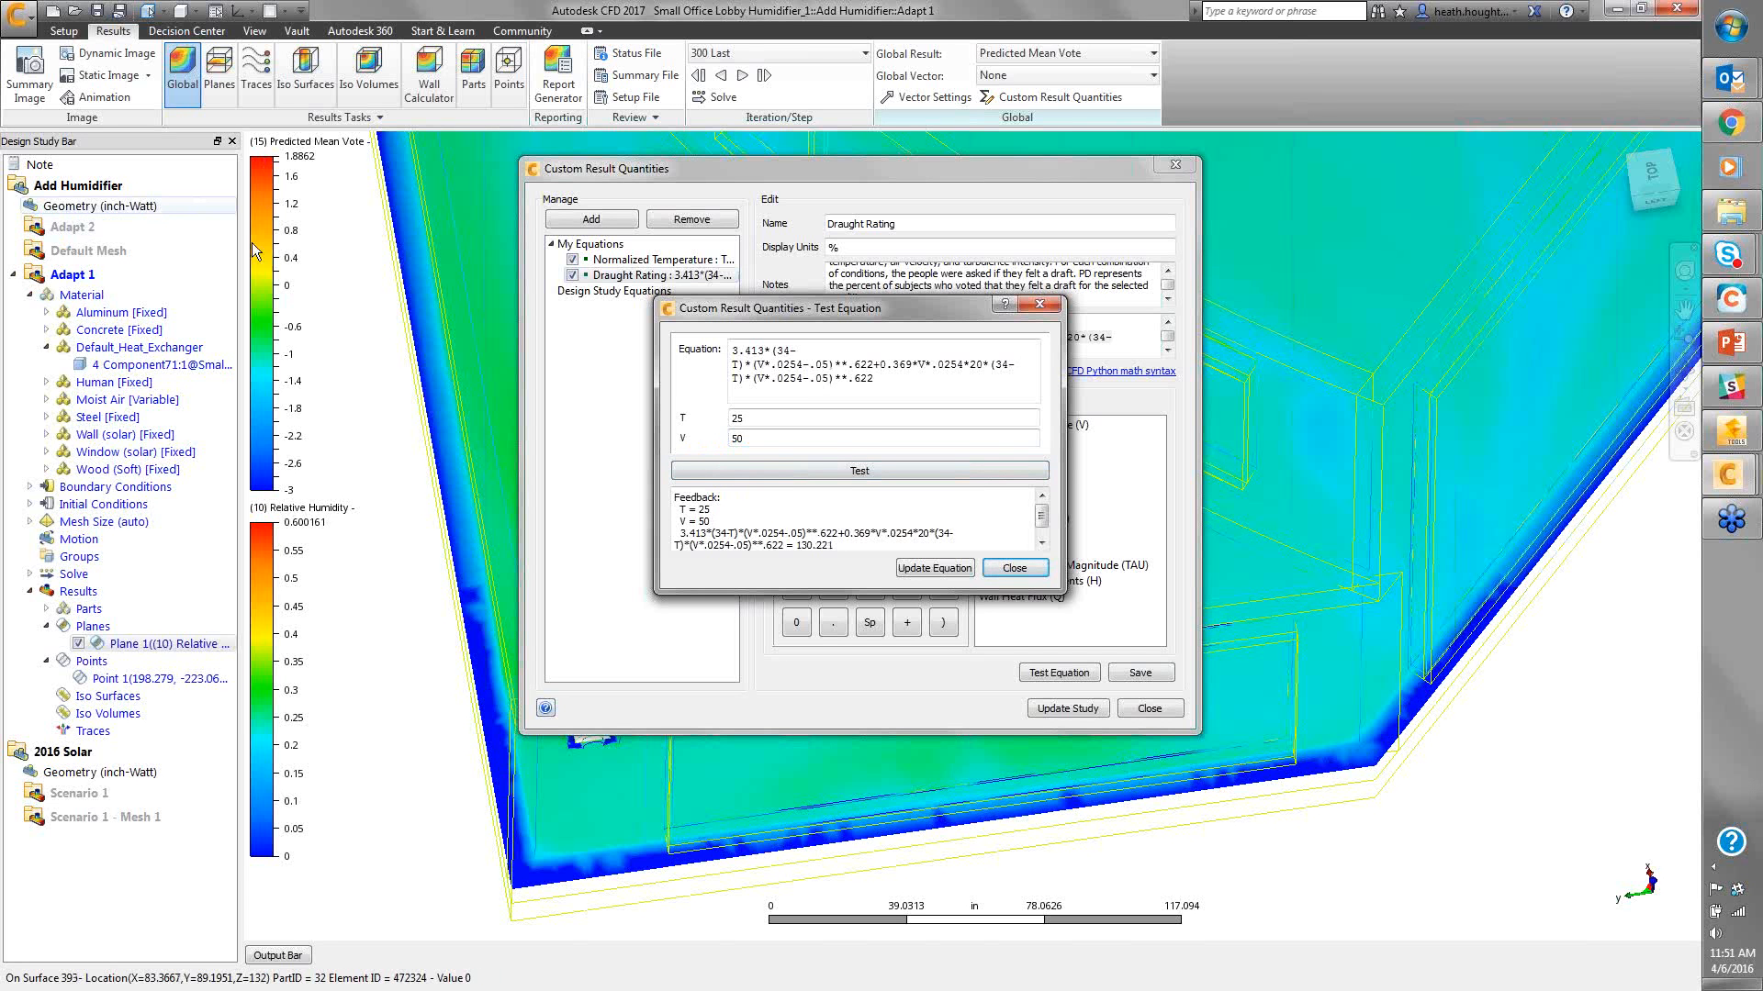
Test the Draught Rating equation with V set to 10, and close the equation test and Custom Result Quantities dialogs
double_click(733, 440)
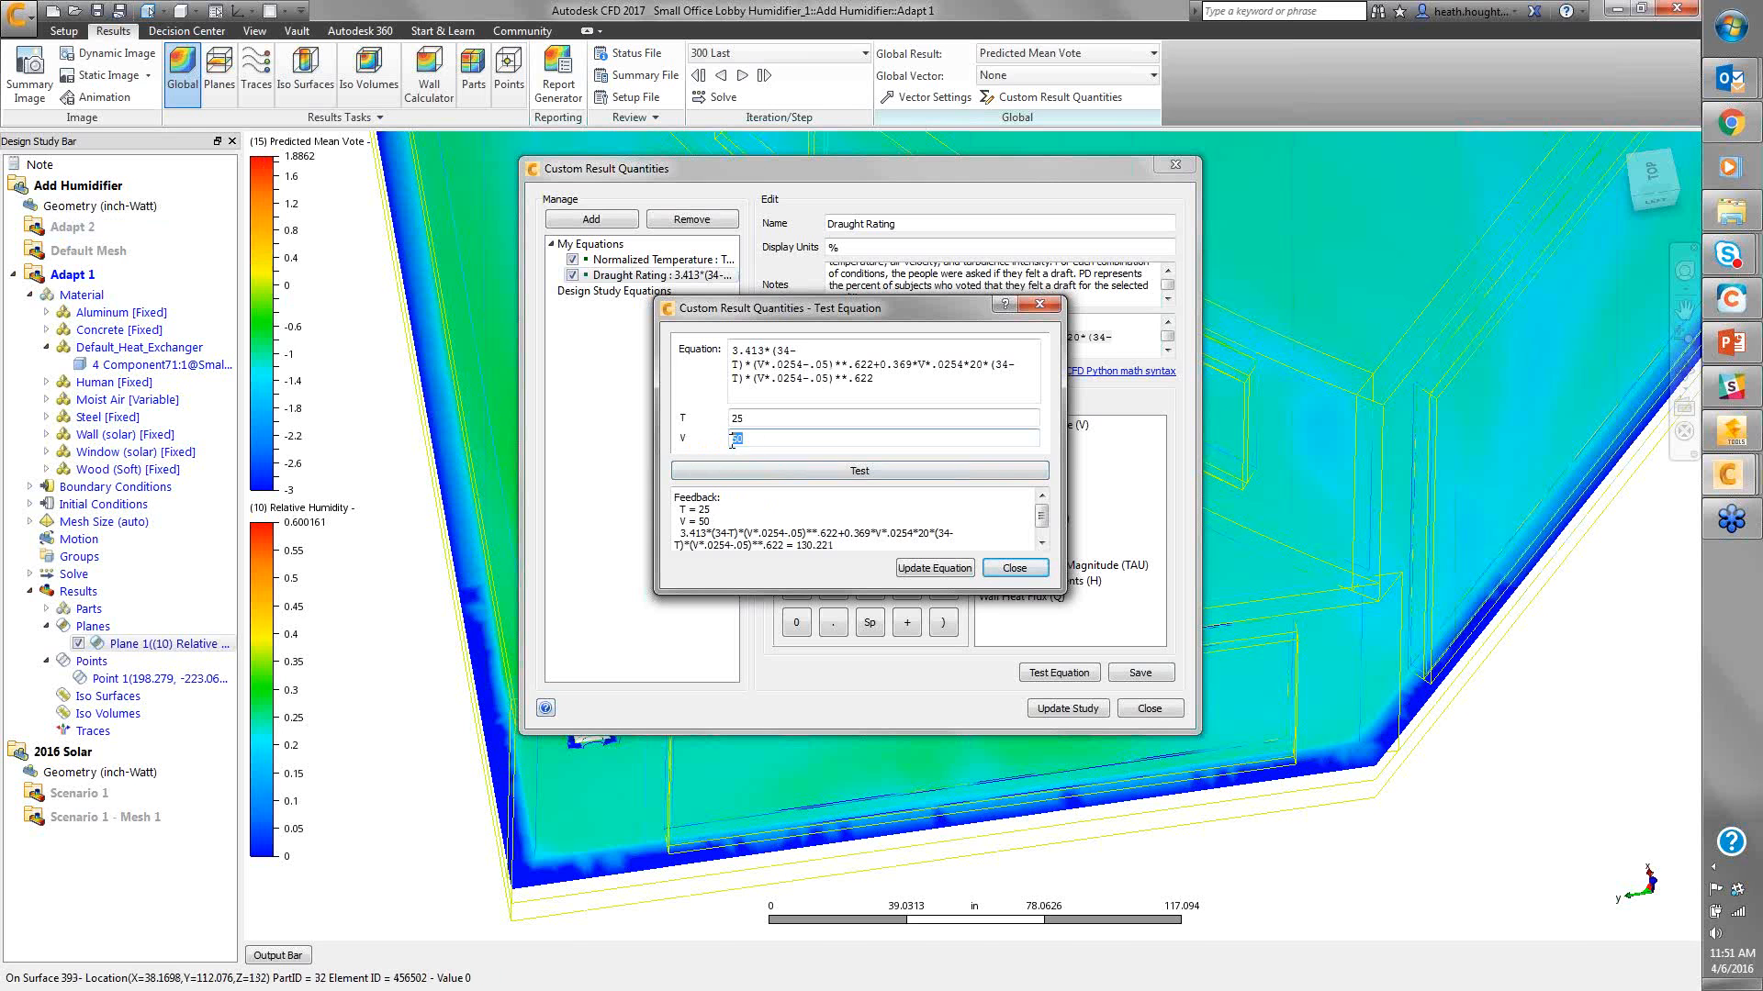
text(40)
double_click(735, 438)
text(10)
click(756, 468)
click(1014, 569)
click(1148, 709)
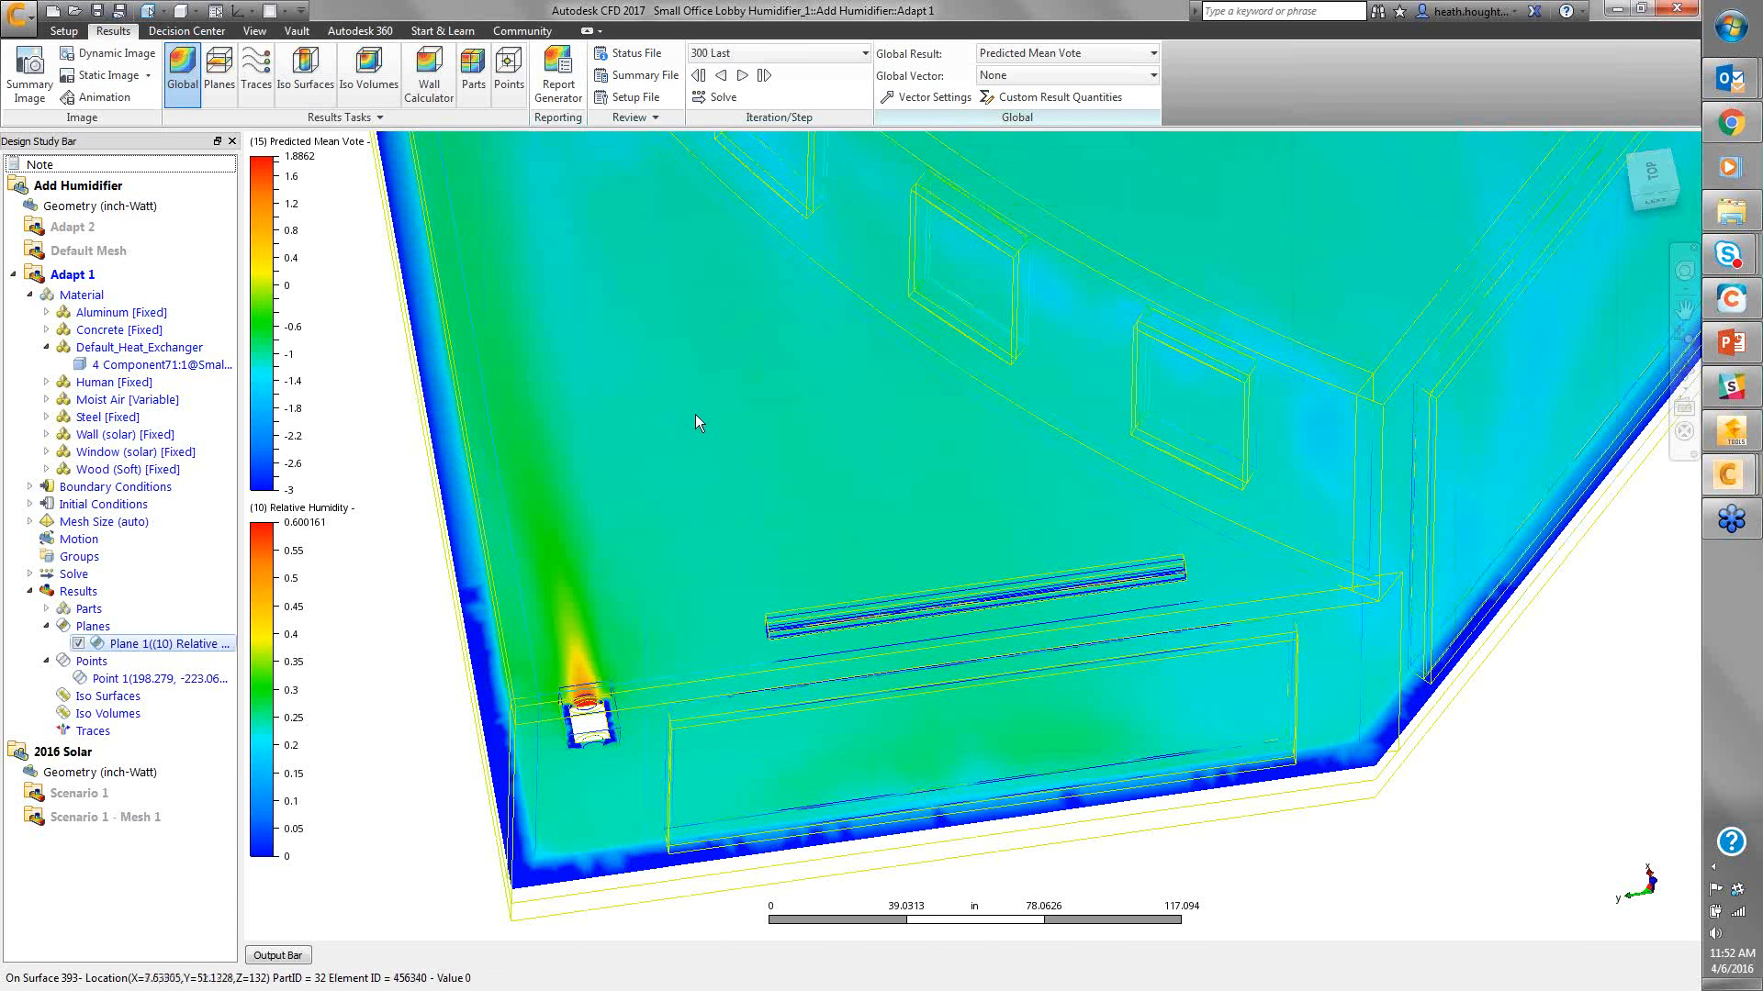
Show Draught Rating as the result on the plane through the lobby
scroll(708, 404, down, 3)
mouse_move(724, 457)
shift+middle_down()
mouse_move(739, 422)
mouse_move(742, 531)
mouse_move(712, 479)
mouse_move(747, 410)
mouse_move(717, 477)
shift+middle_up()
right_click(717, 477)
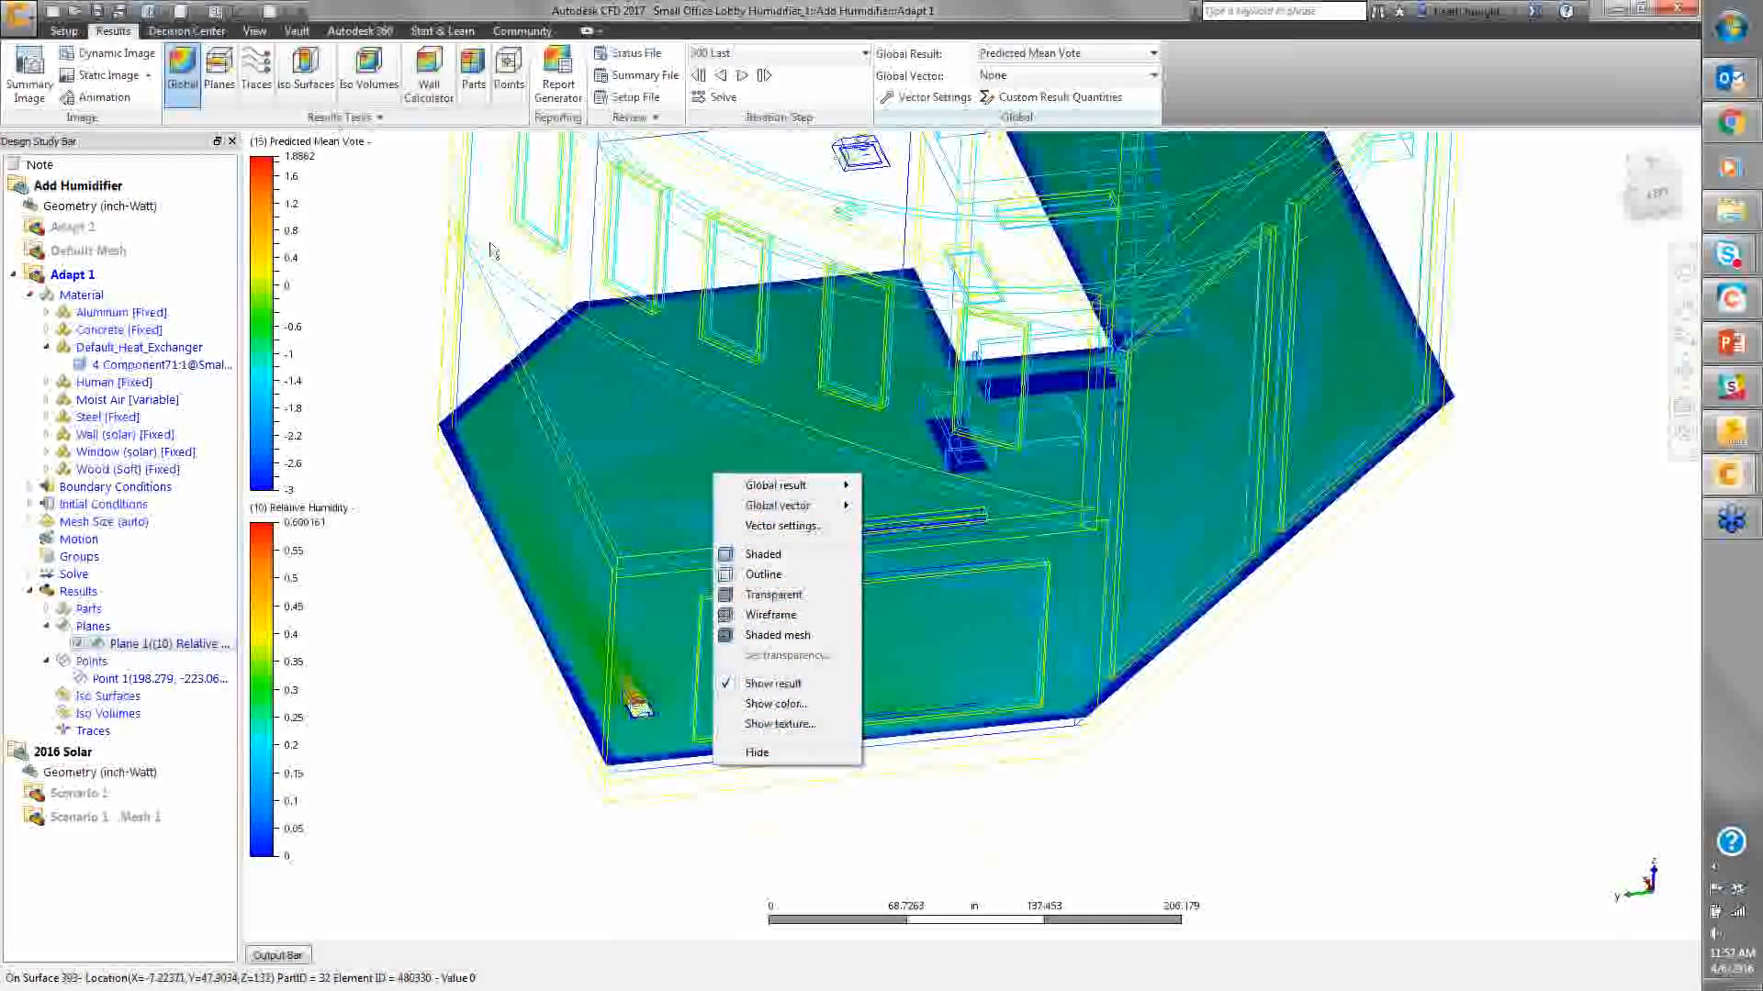
click(179, 90)
click(217, 70)
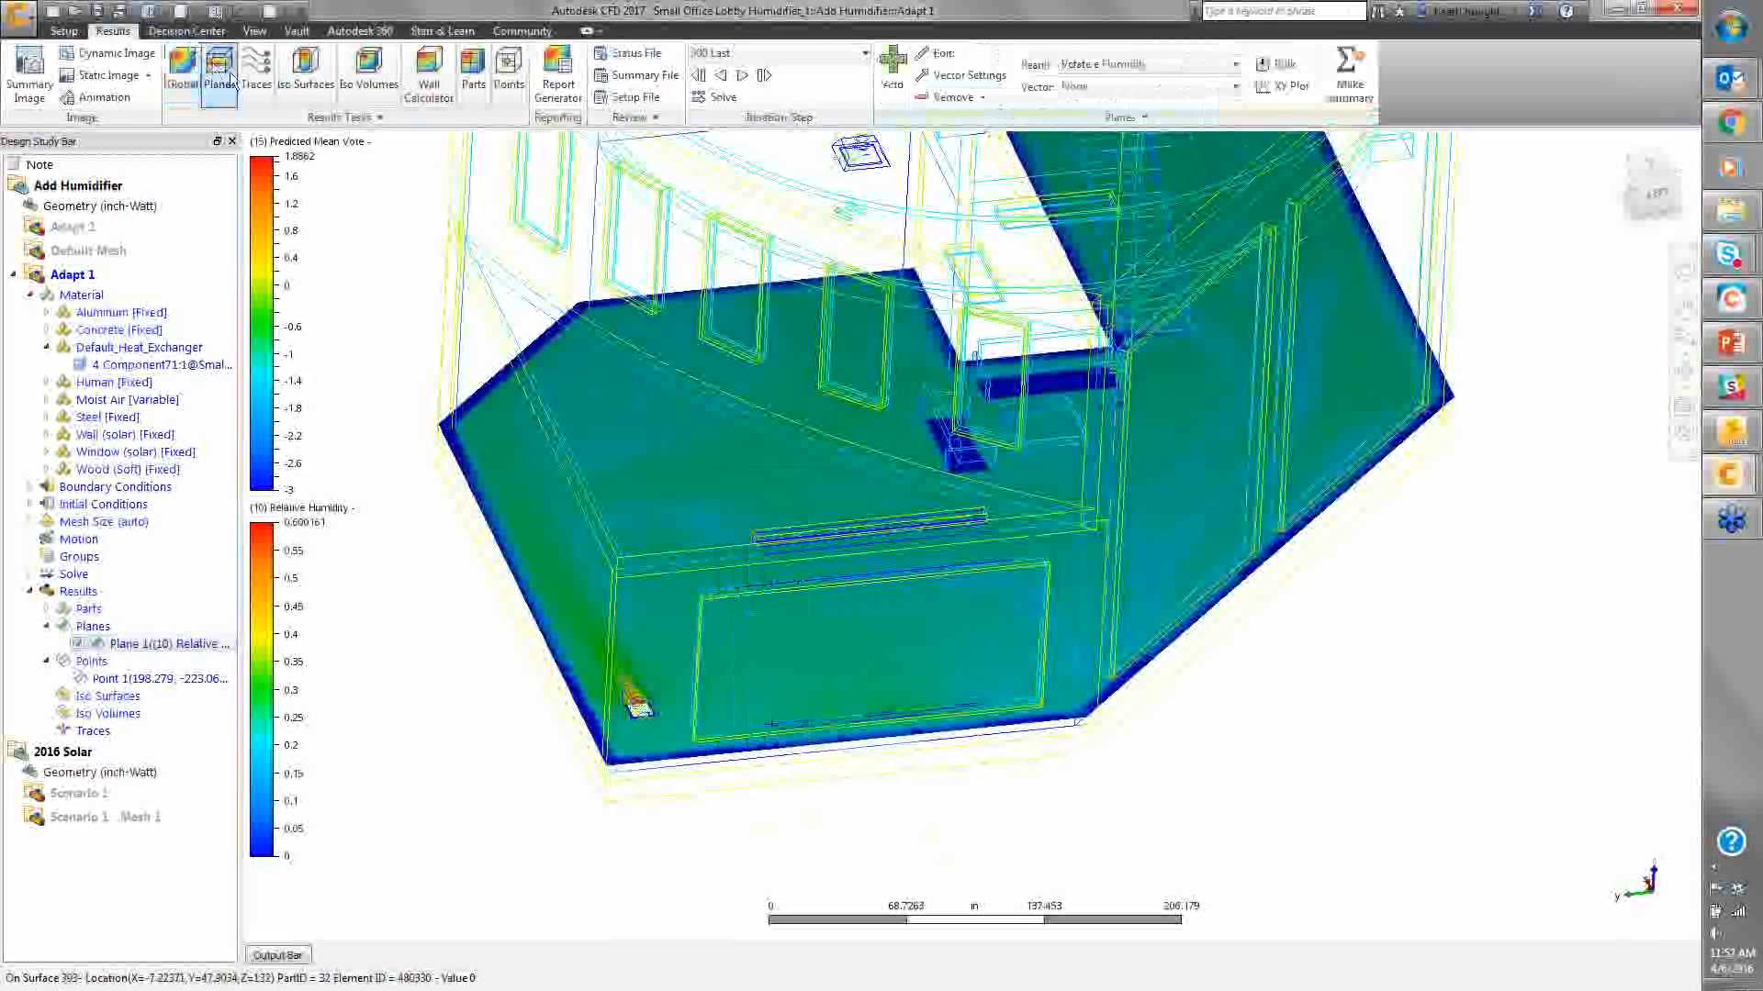
right_click(644, 449)
mouse_move(695, 466)
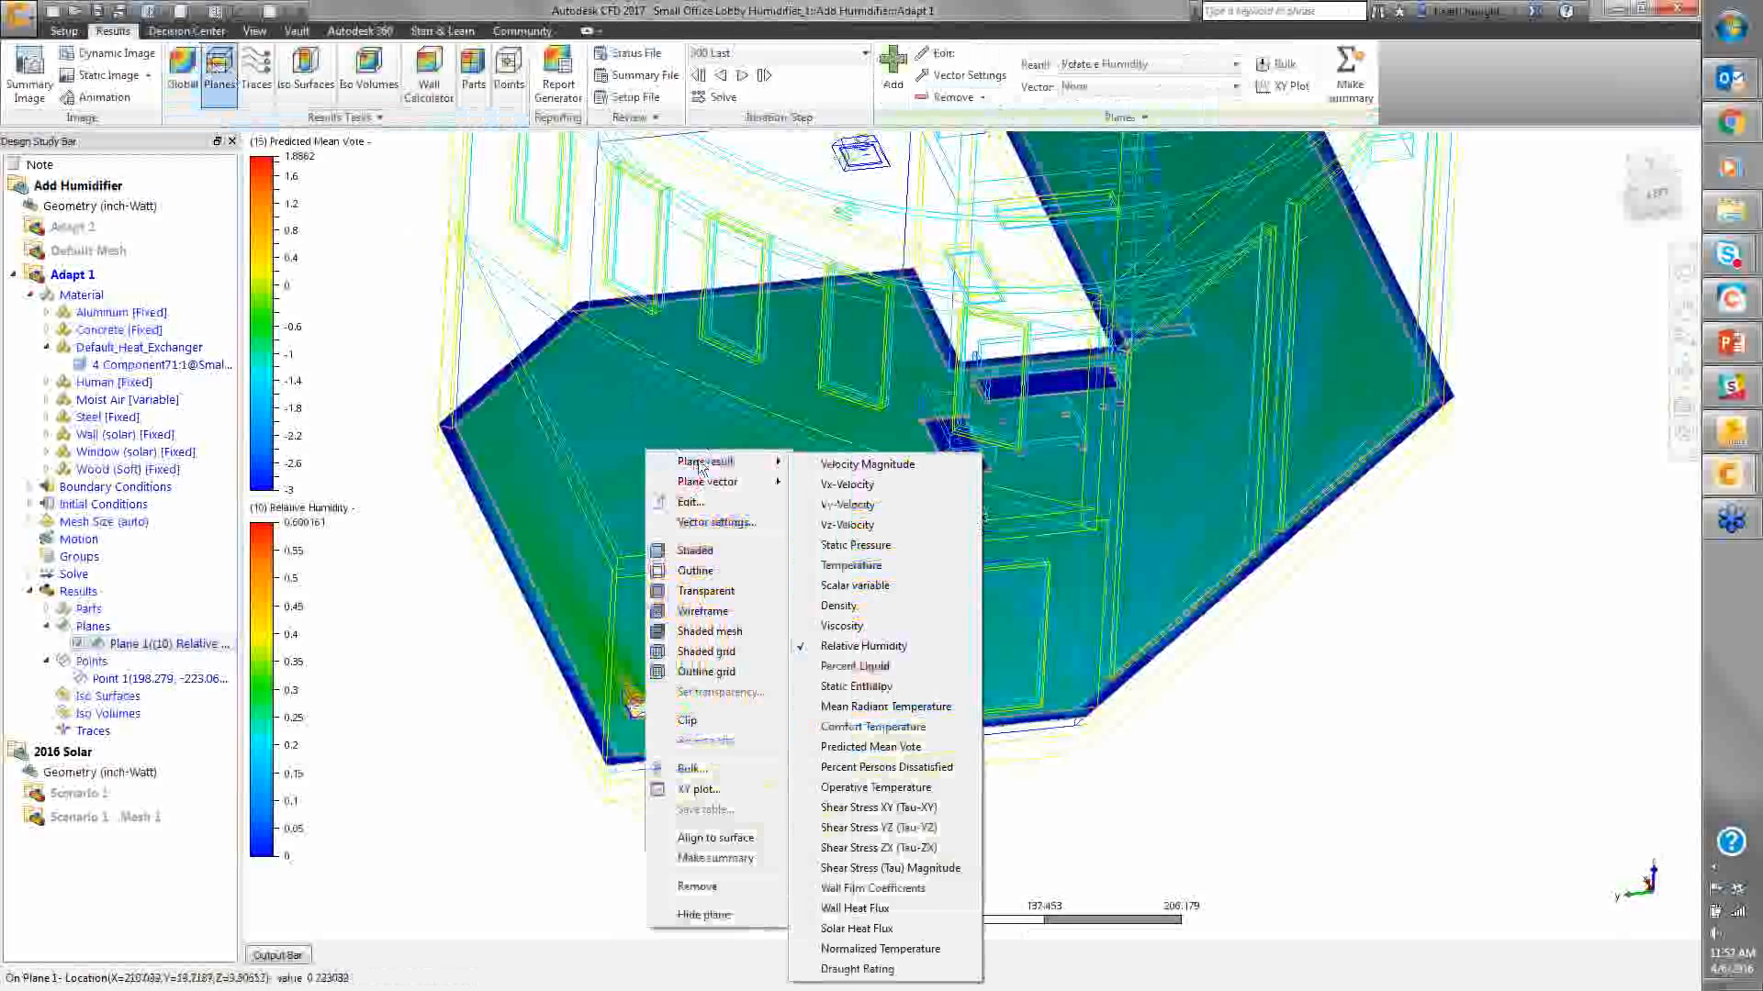
click(896, 970)
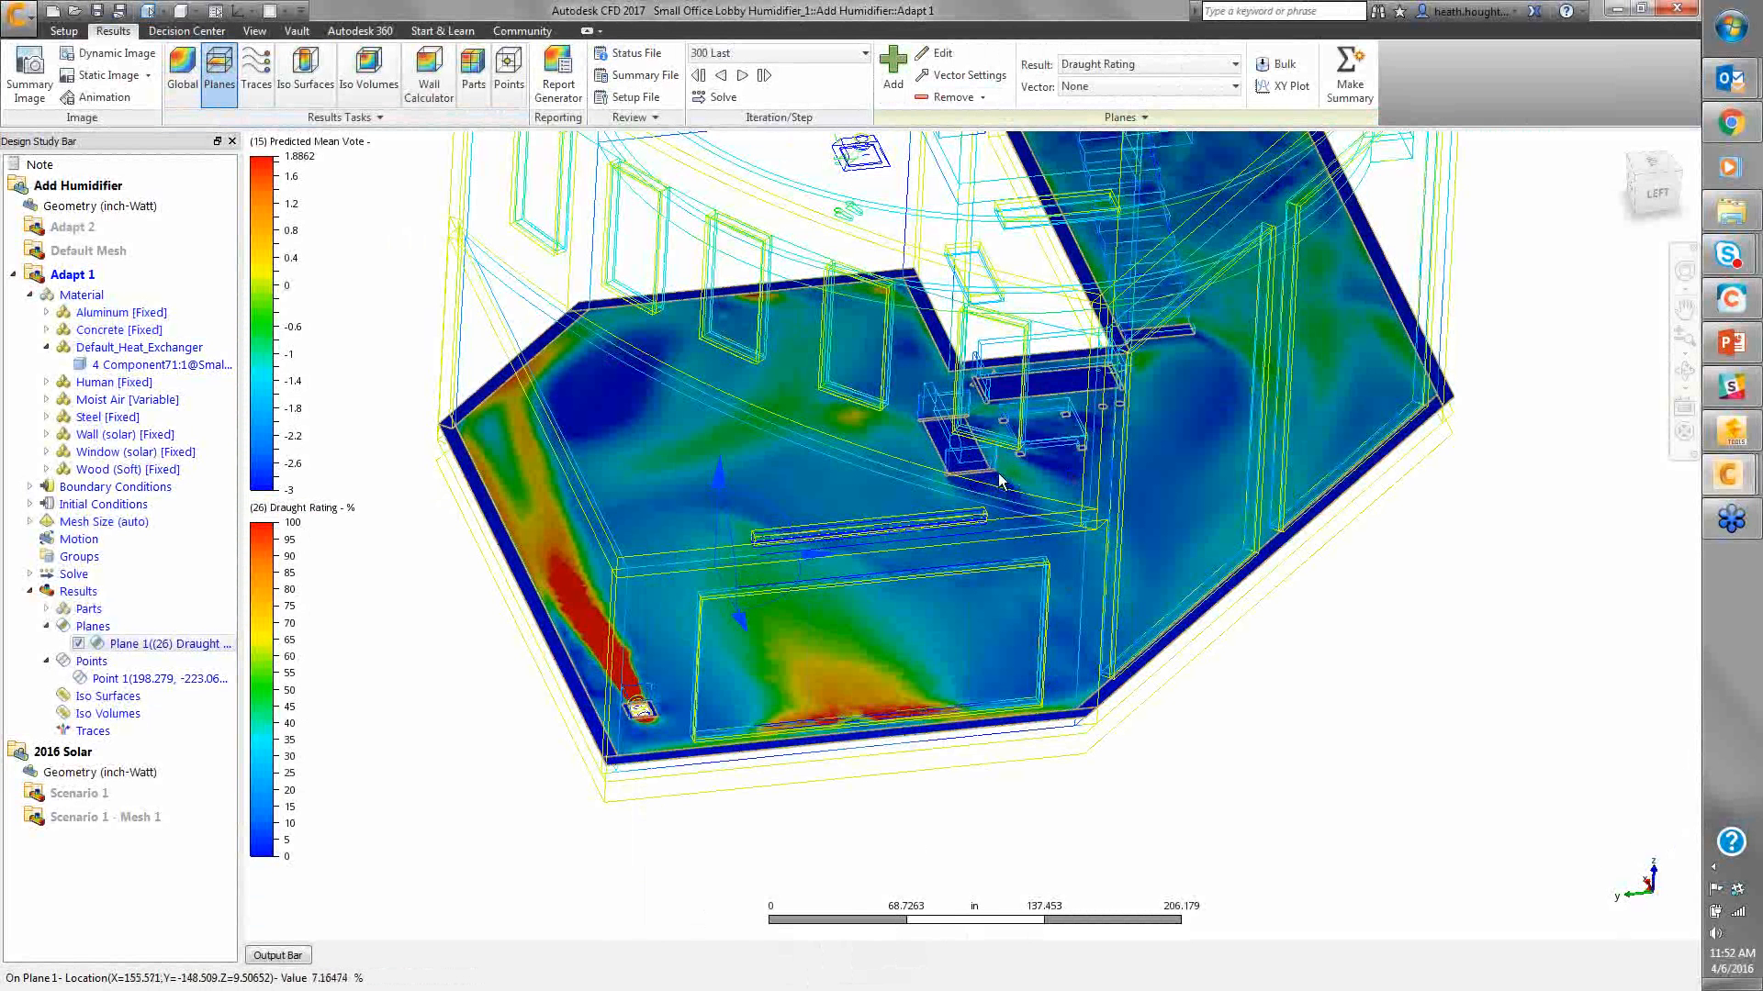
In the first of the two split views, give the Draught Rating legend a user-specified range with a maximum of 100
shift+middle_drag(1057, 463, 1010, 464)
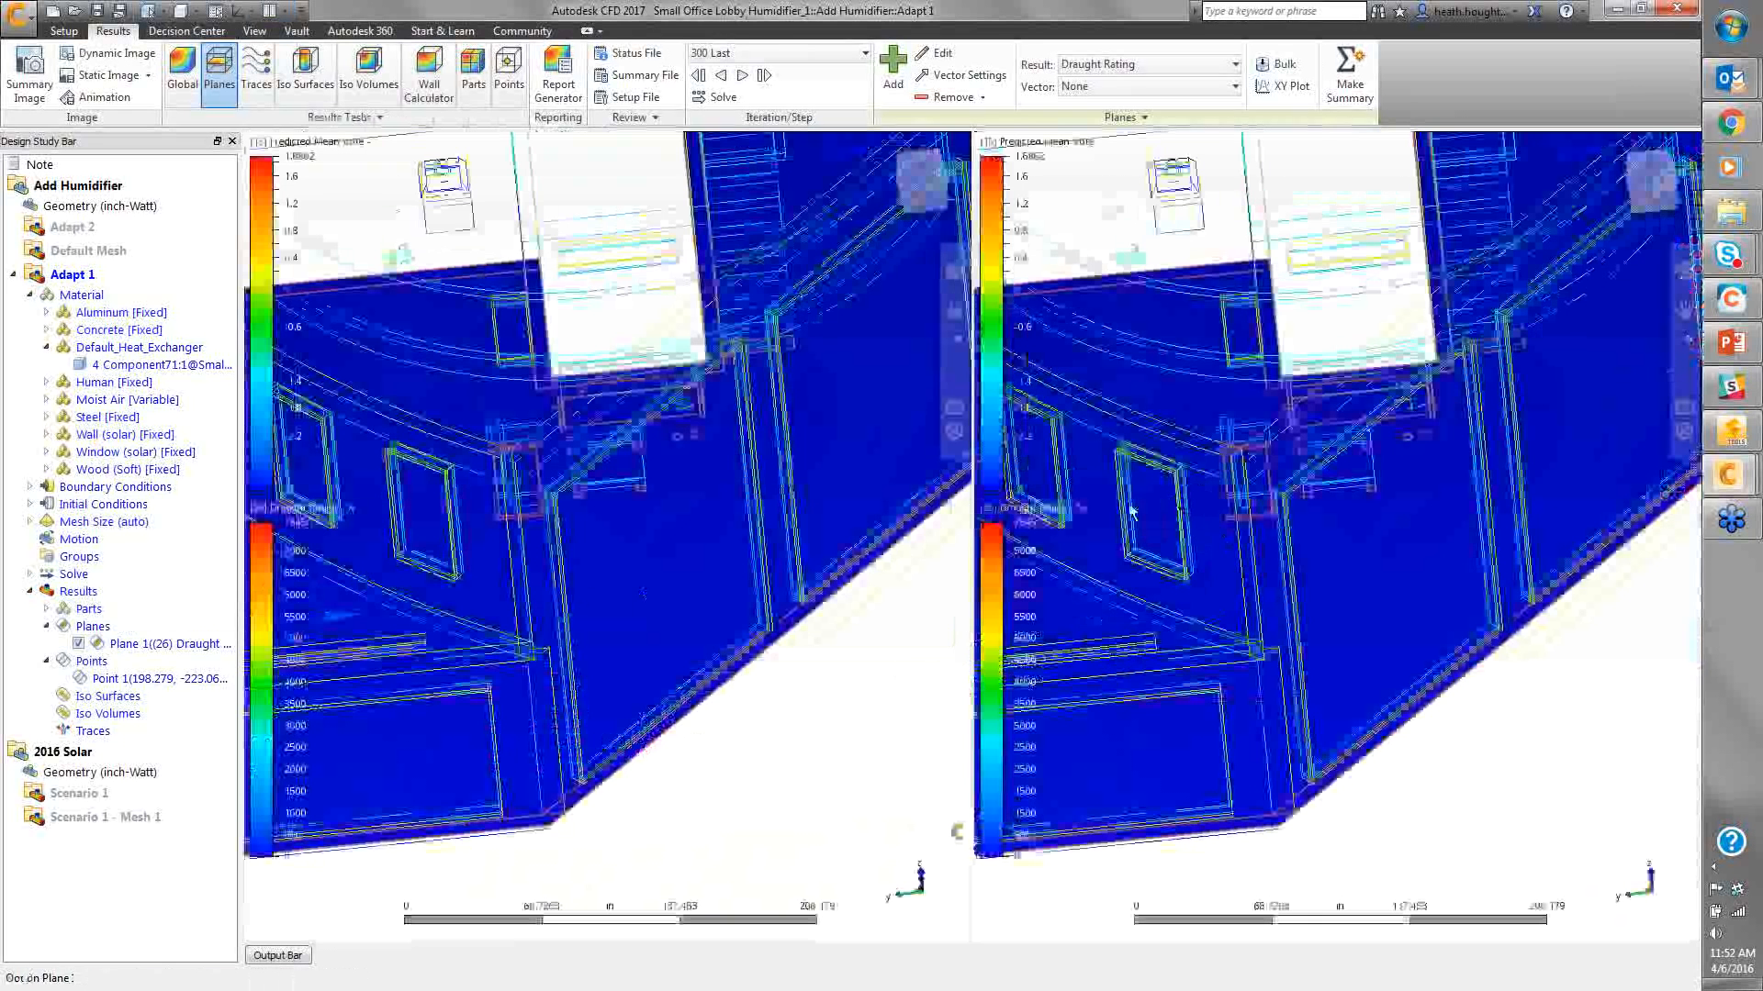
scroll(588, 601, down, 4)
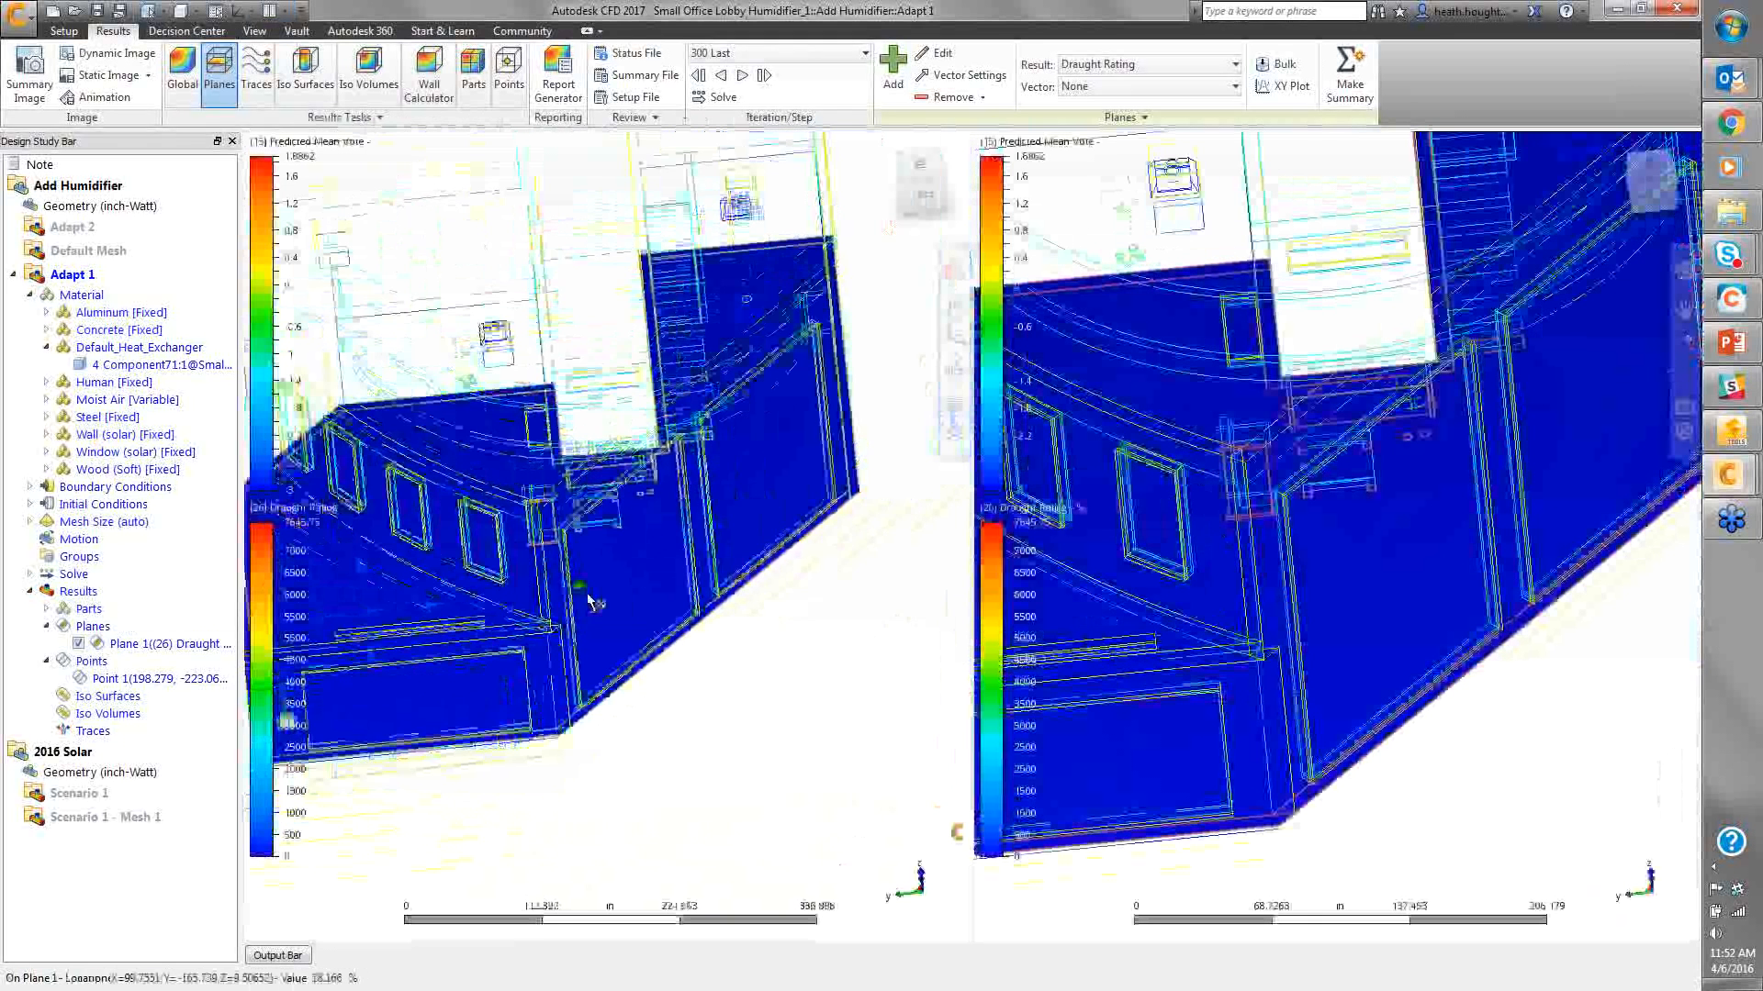
right_click(263, 630)
click(310, 641)
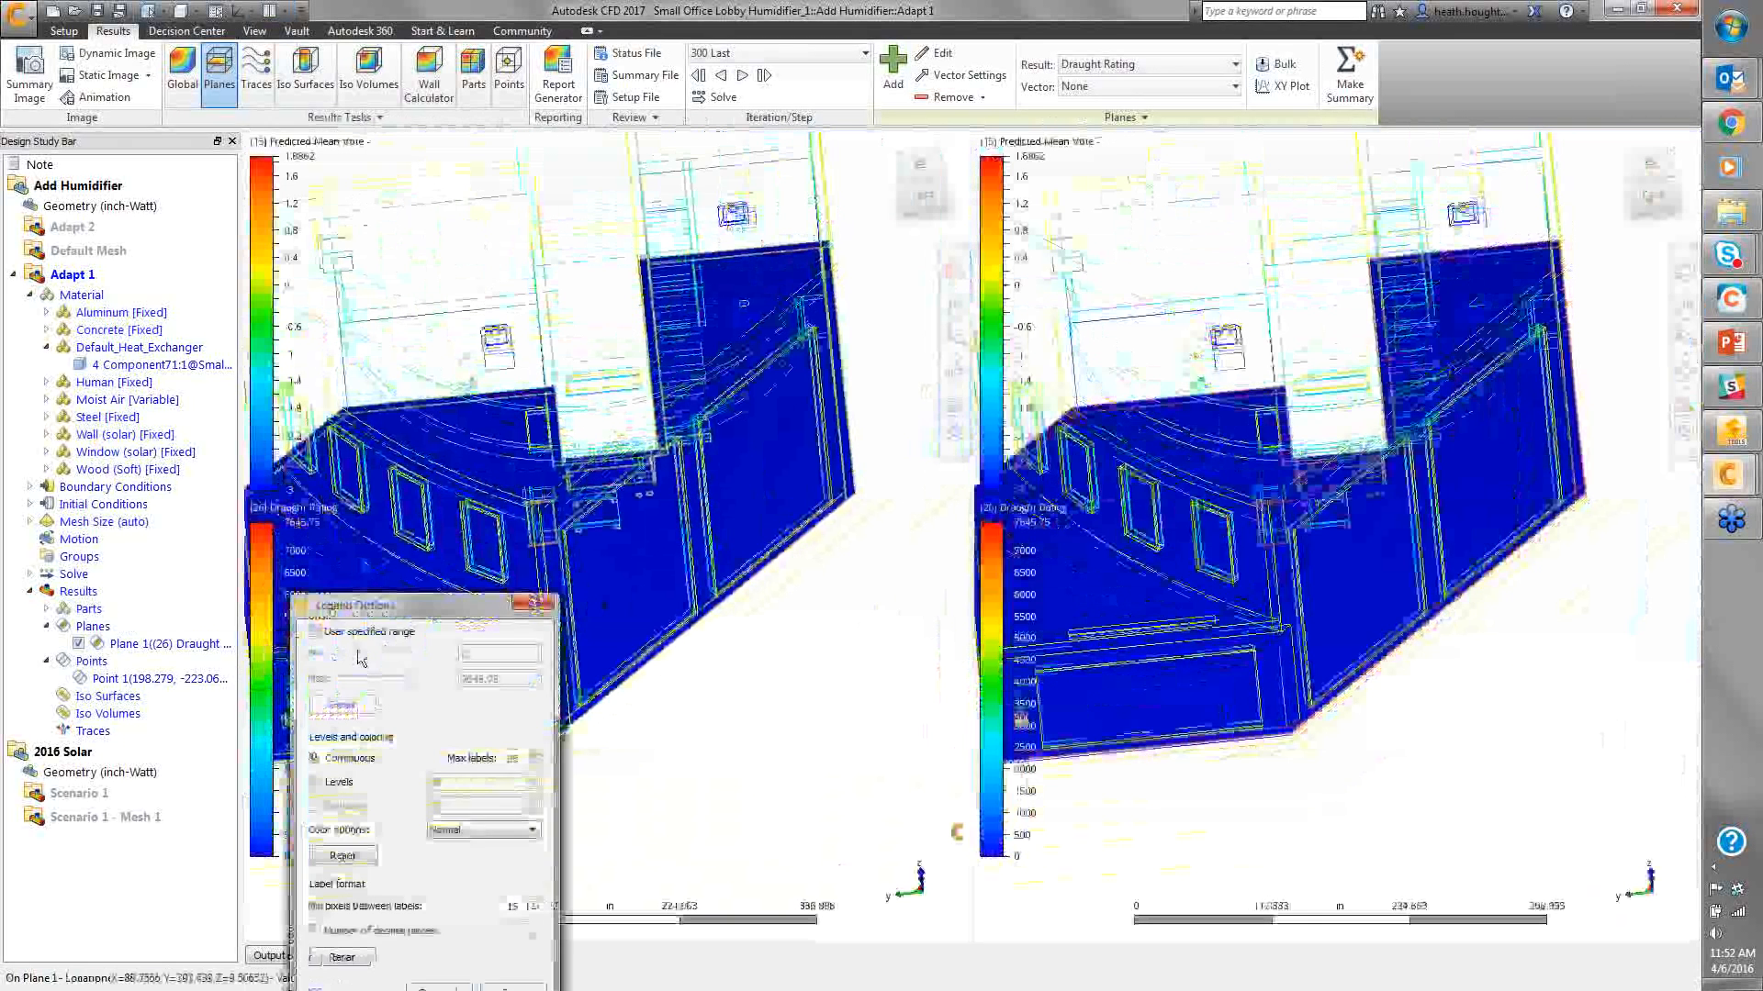
click(315, 631)
text(100)
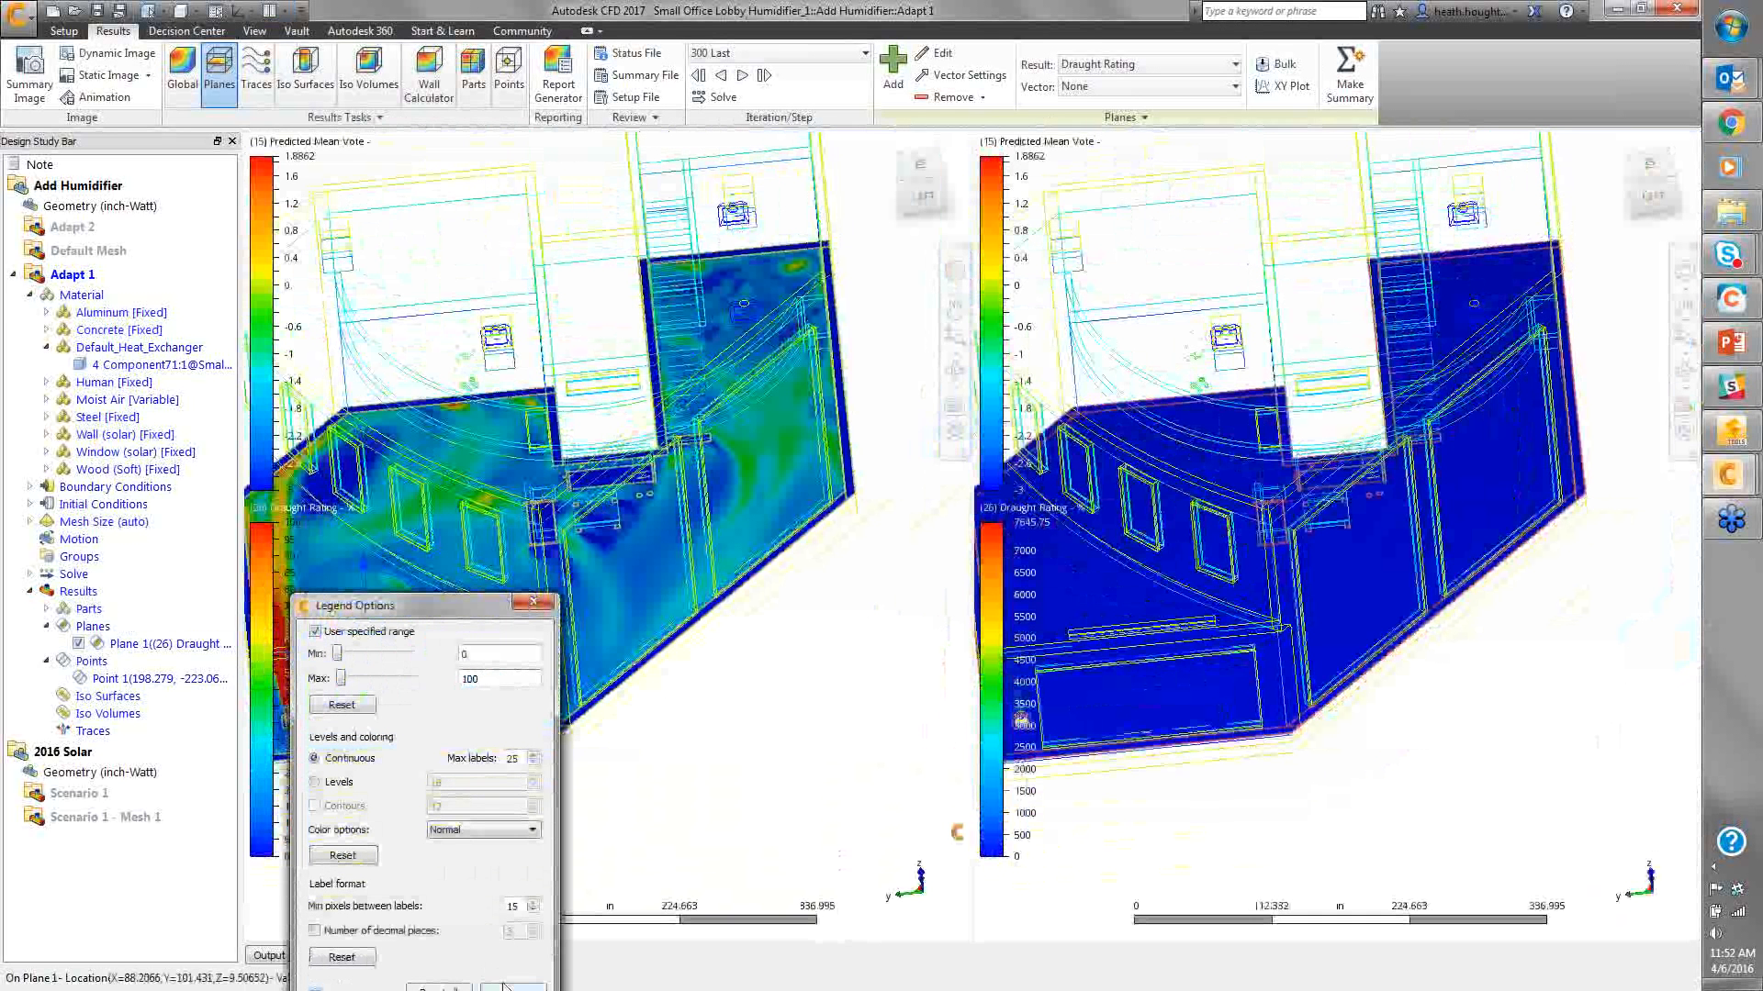
drag(427, 621, 460, 519)
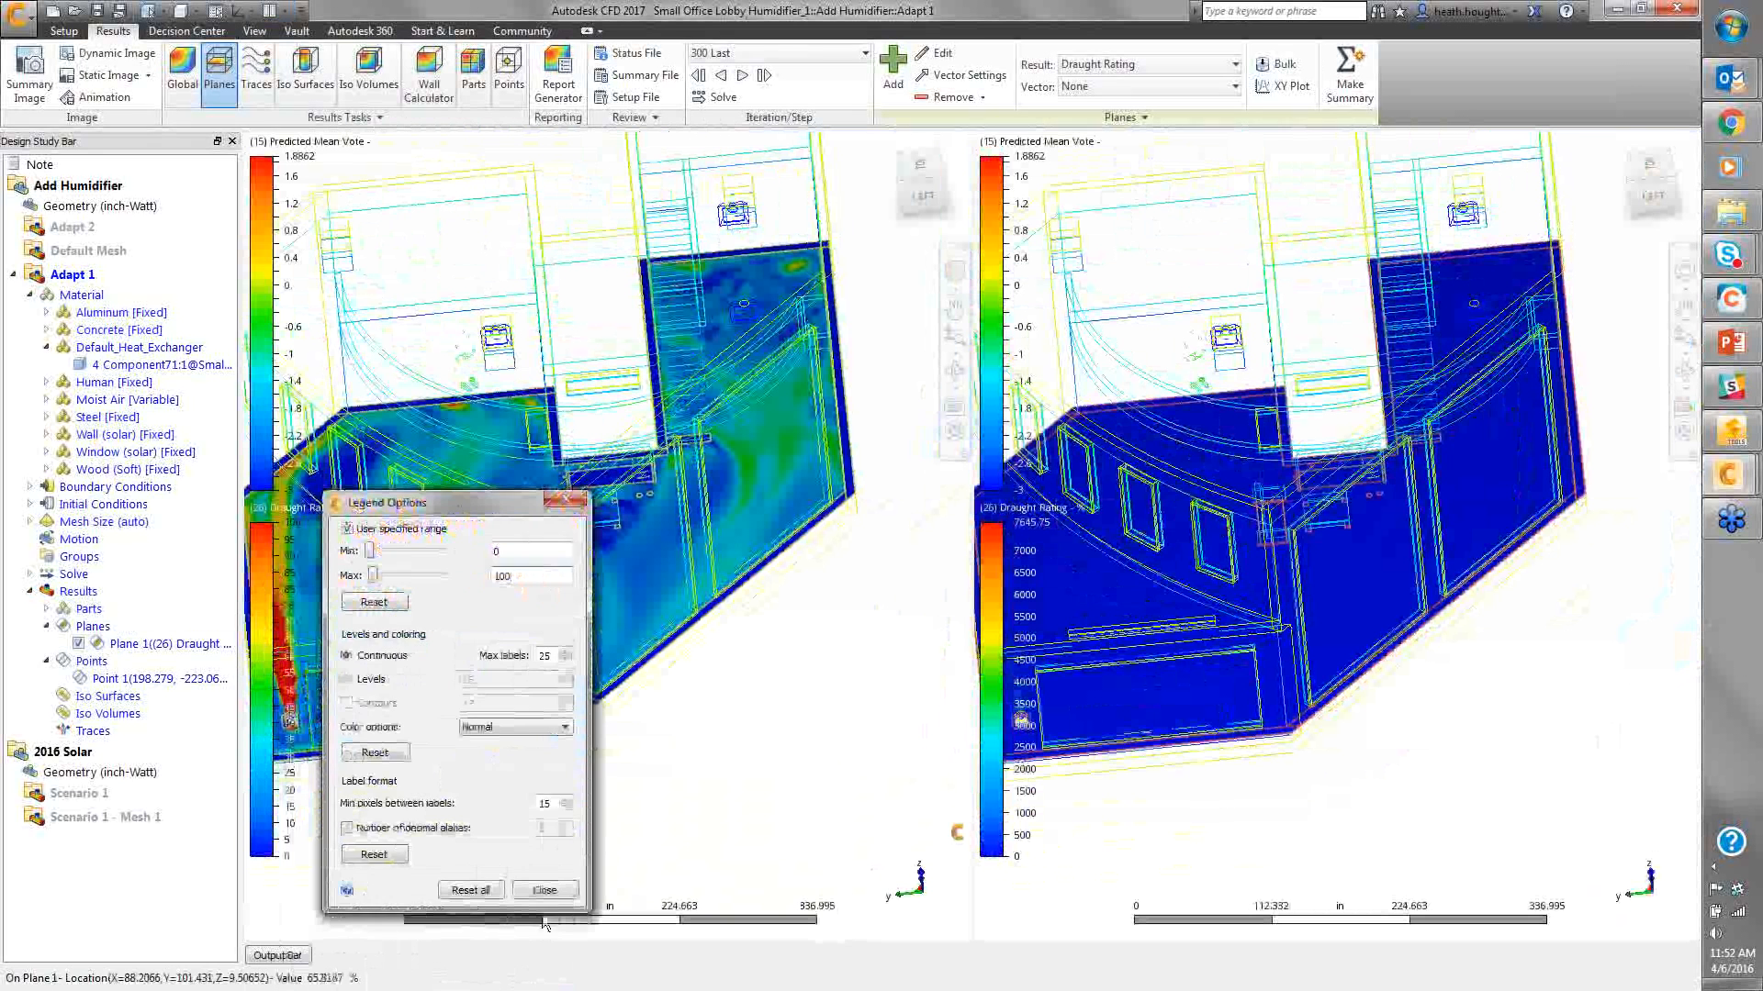
click(545, 886)
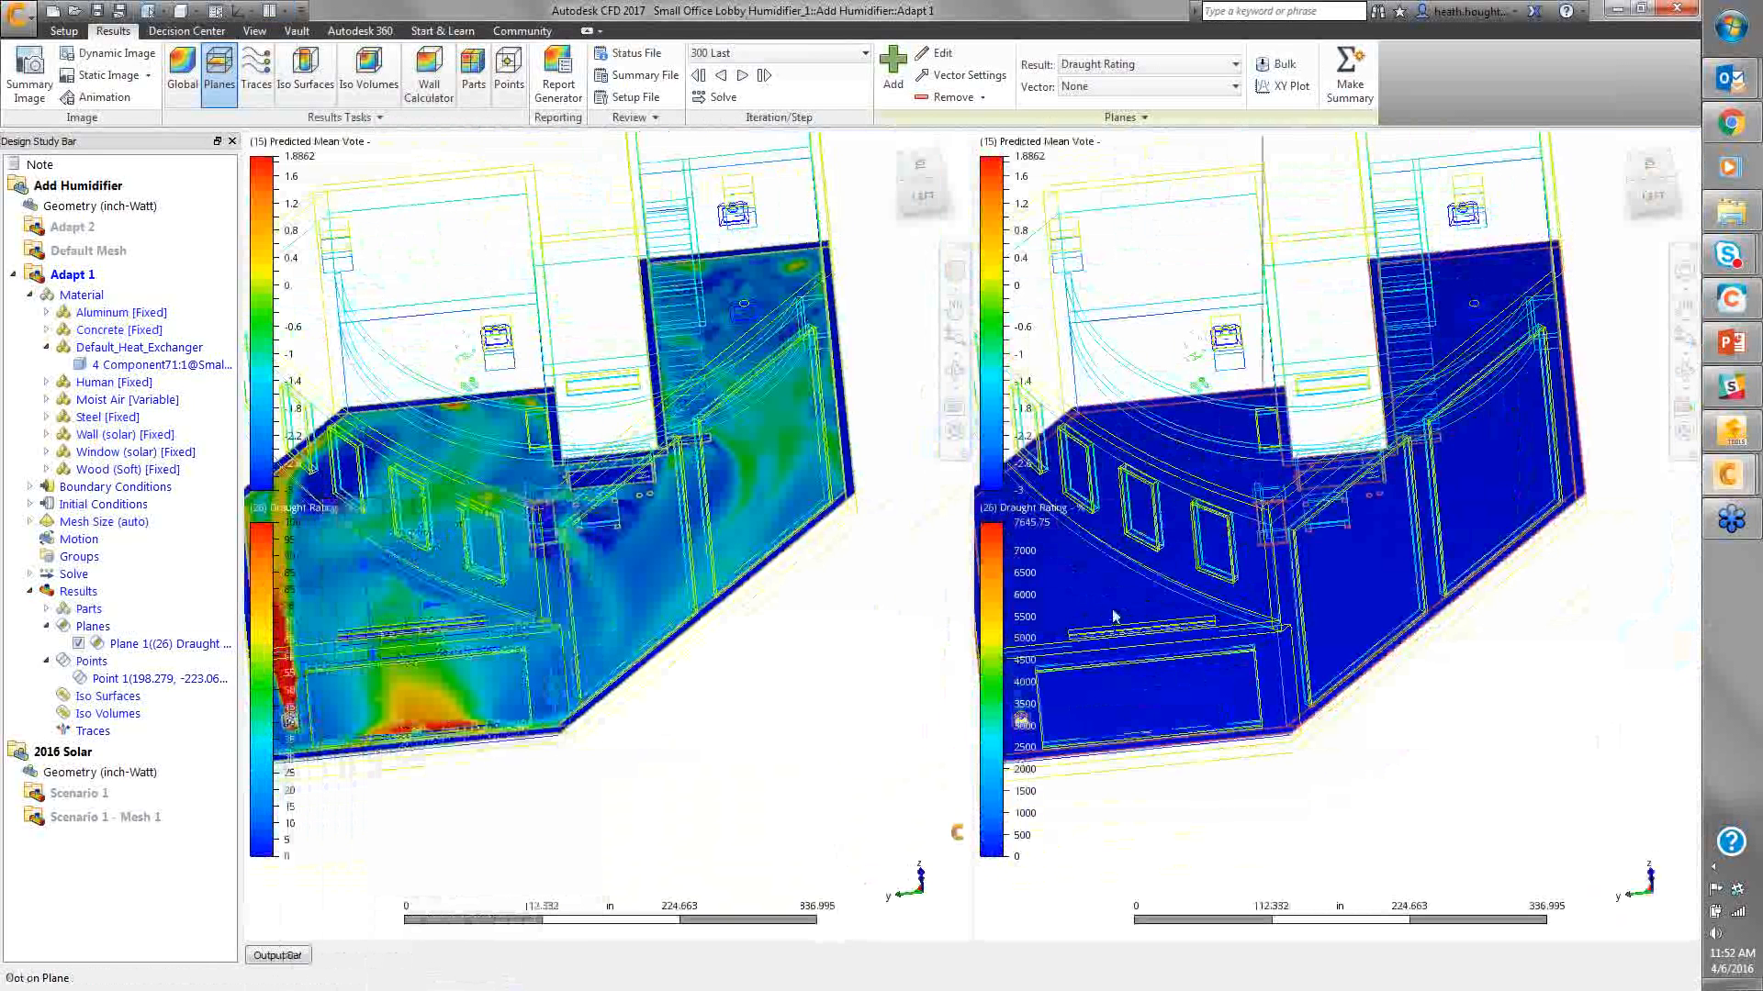
Show Velocity Magnitude as the result on the plane in the second view
right_click(1113, 613)
mouse_move(1184, 143)
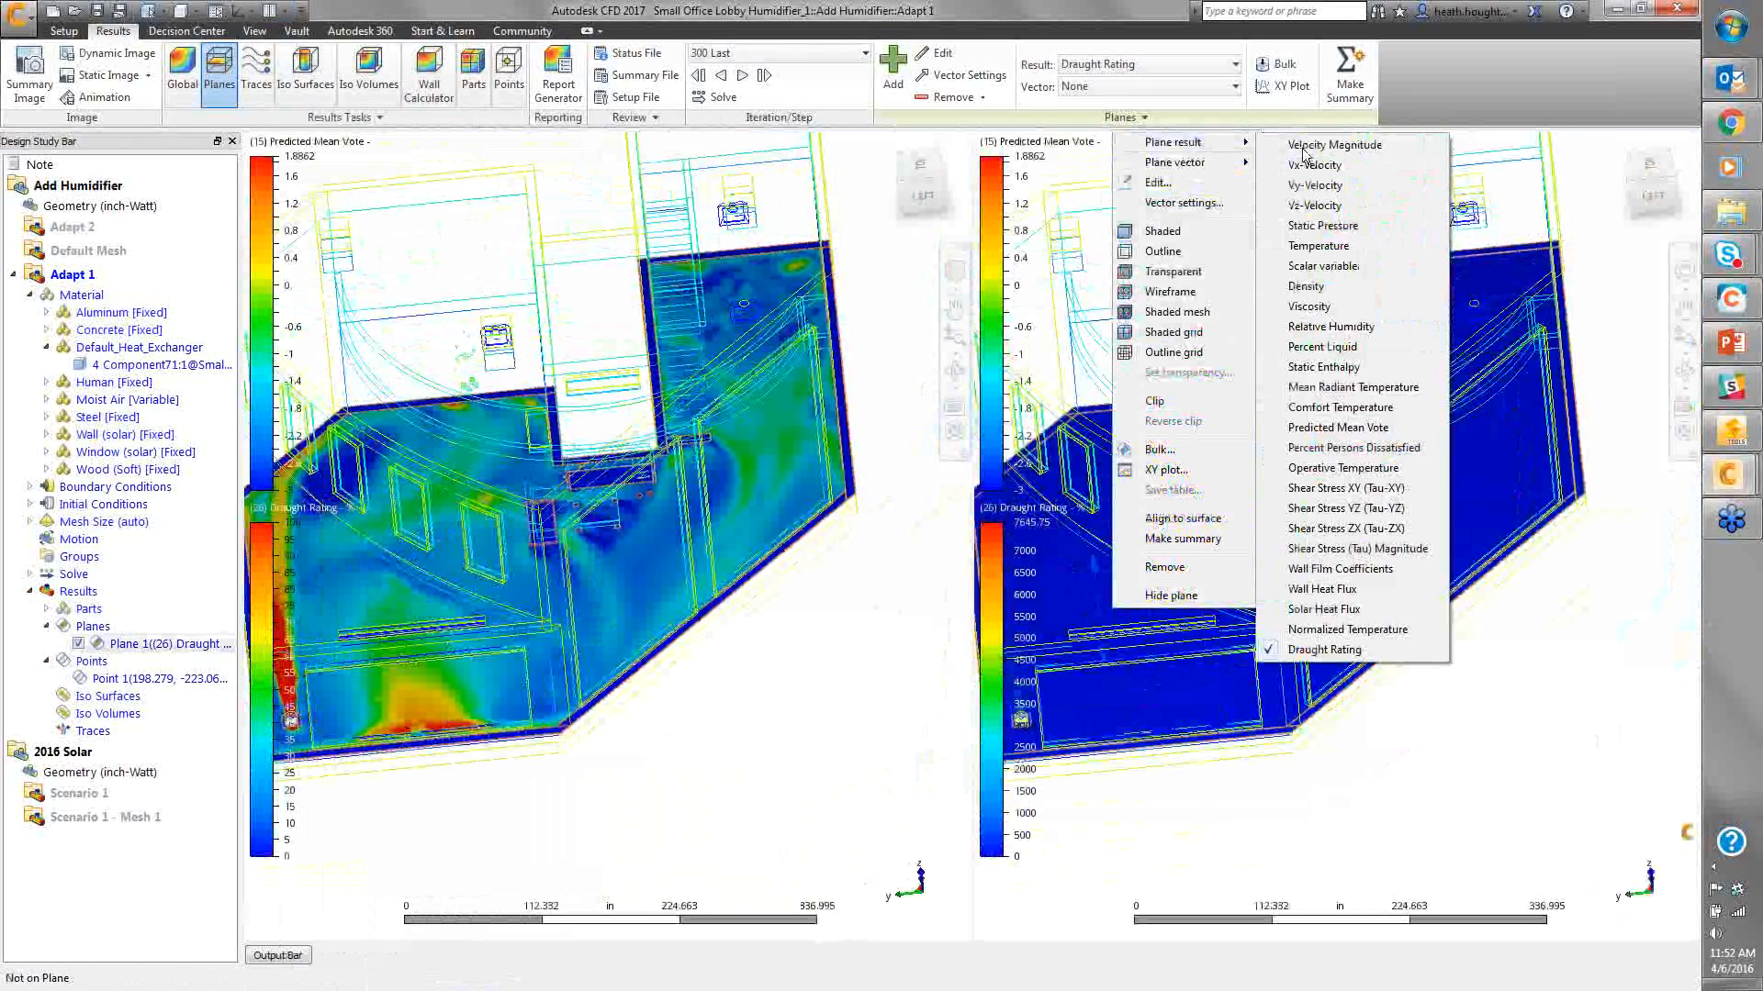
click(1305, 148)
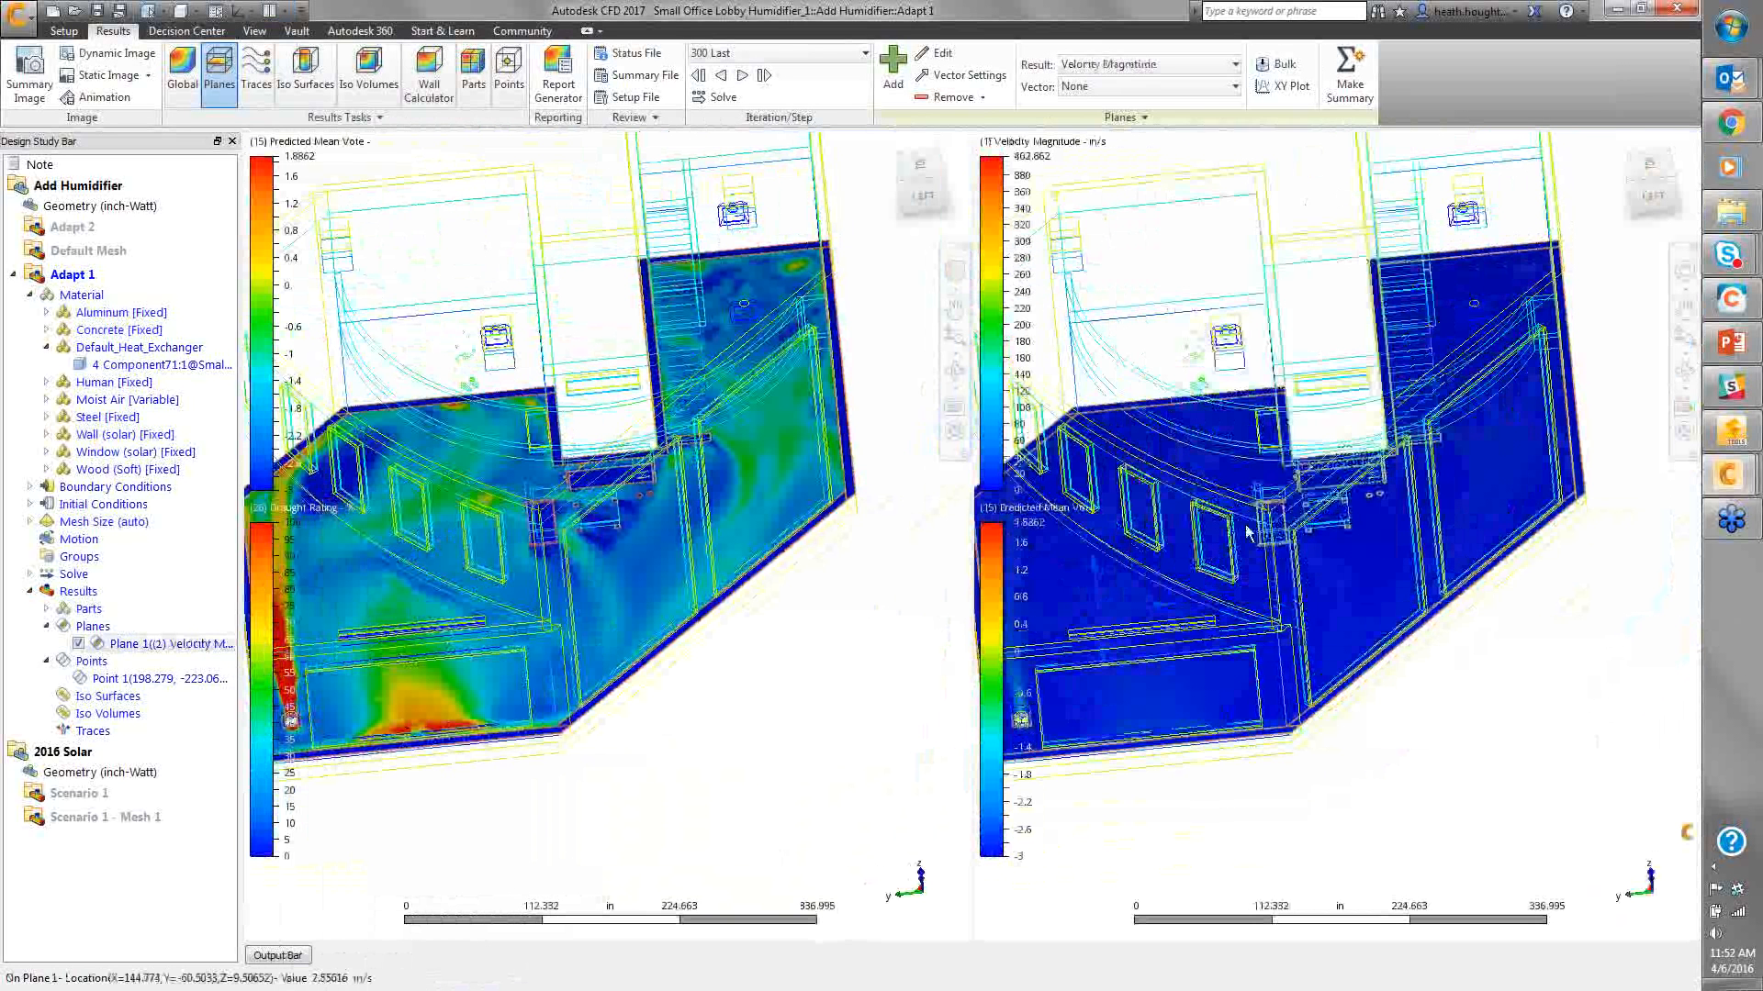
middle_drag(1297, 551, 1423, 598)
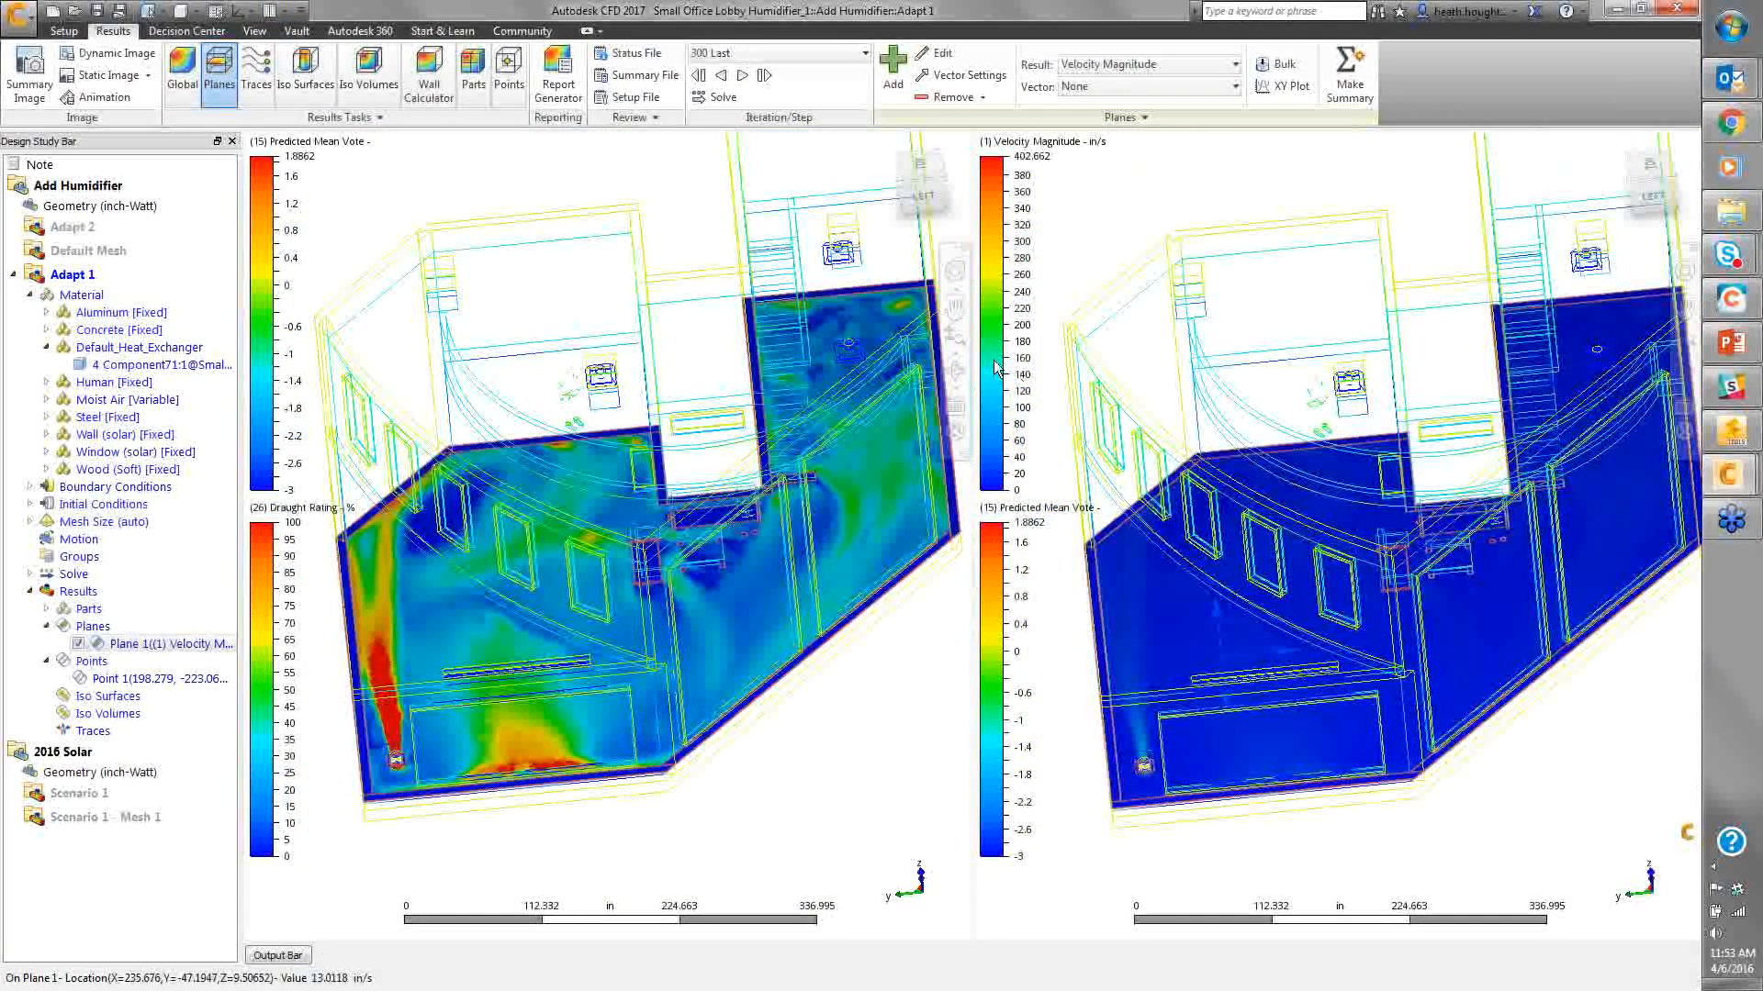
Give the Velocity Magnitude legend in the second view a user-specified range with a maximum of 100 in/s
double_click(1038, 408)
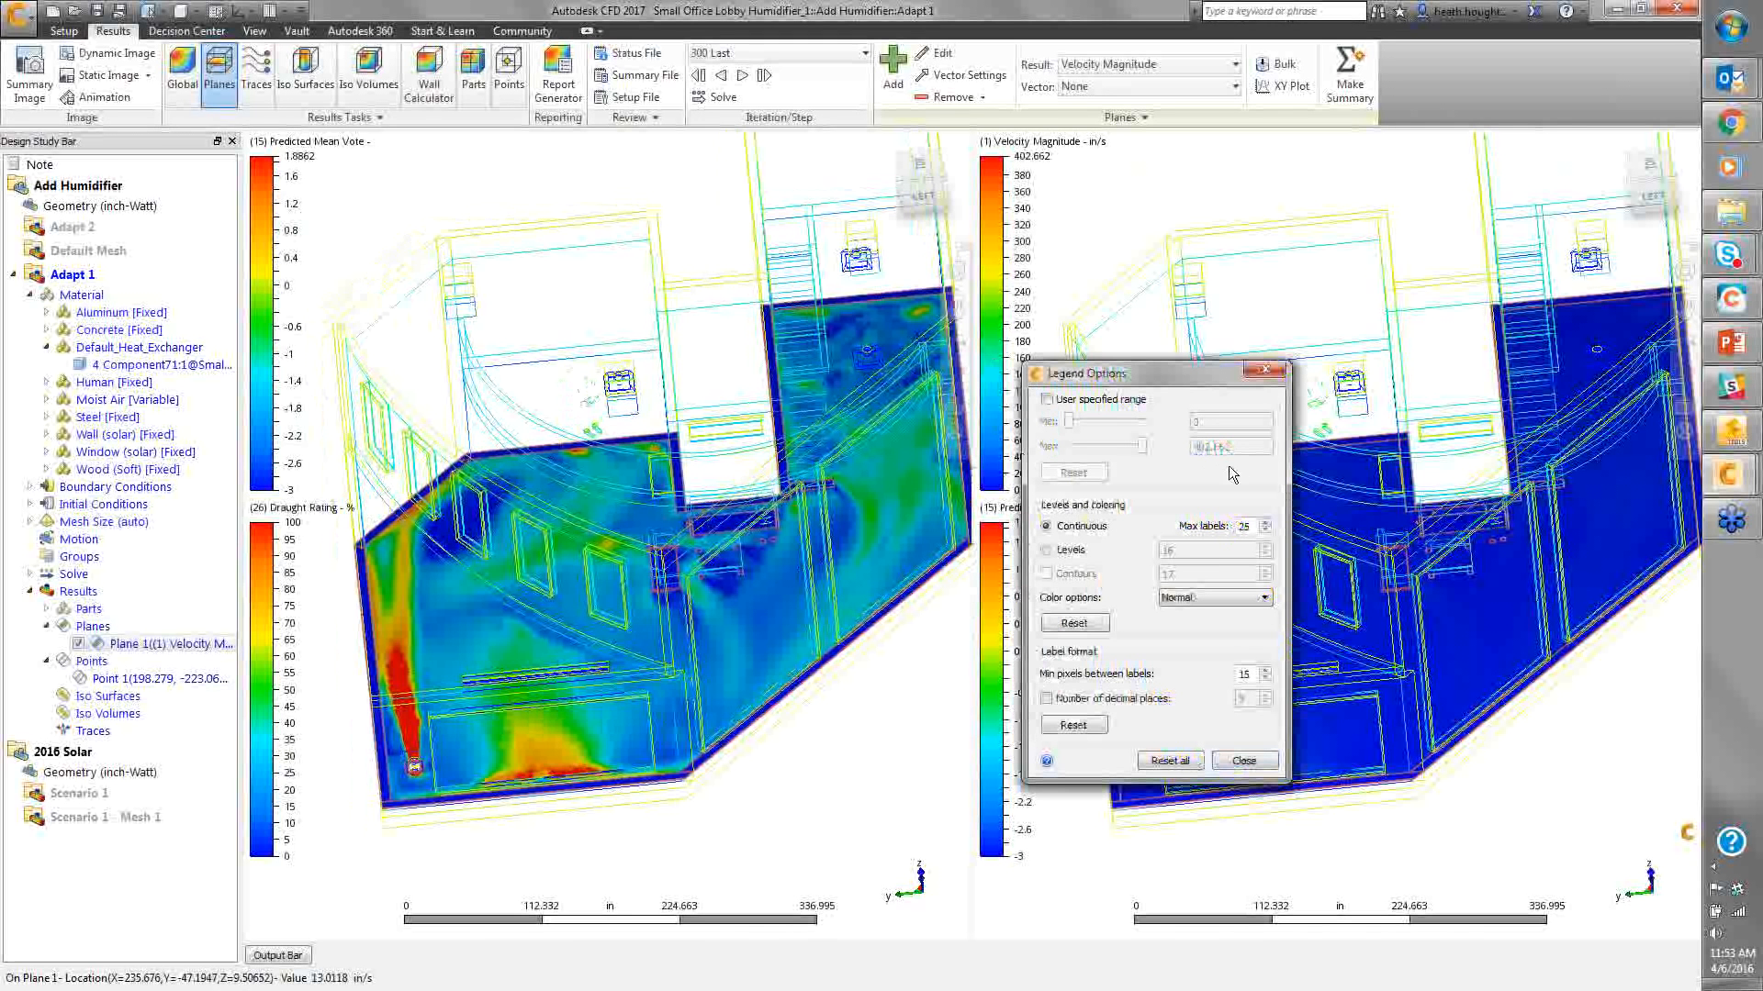
click(1047, 400)
drag(1236, 447, 1139, 455)
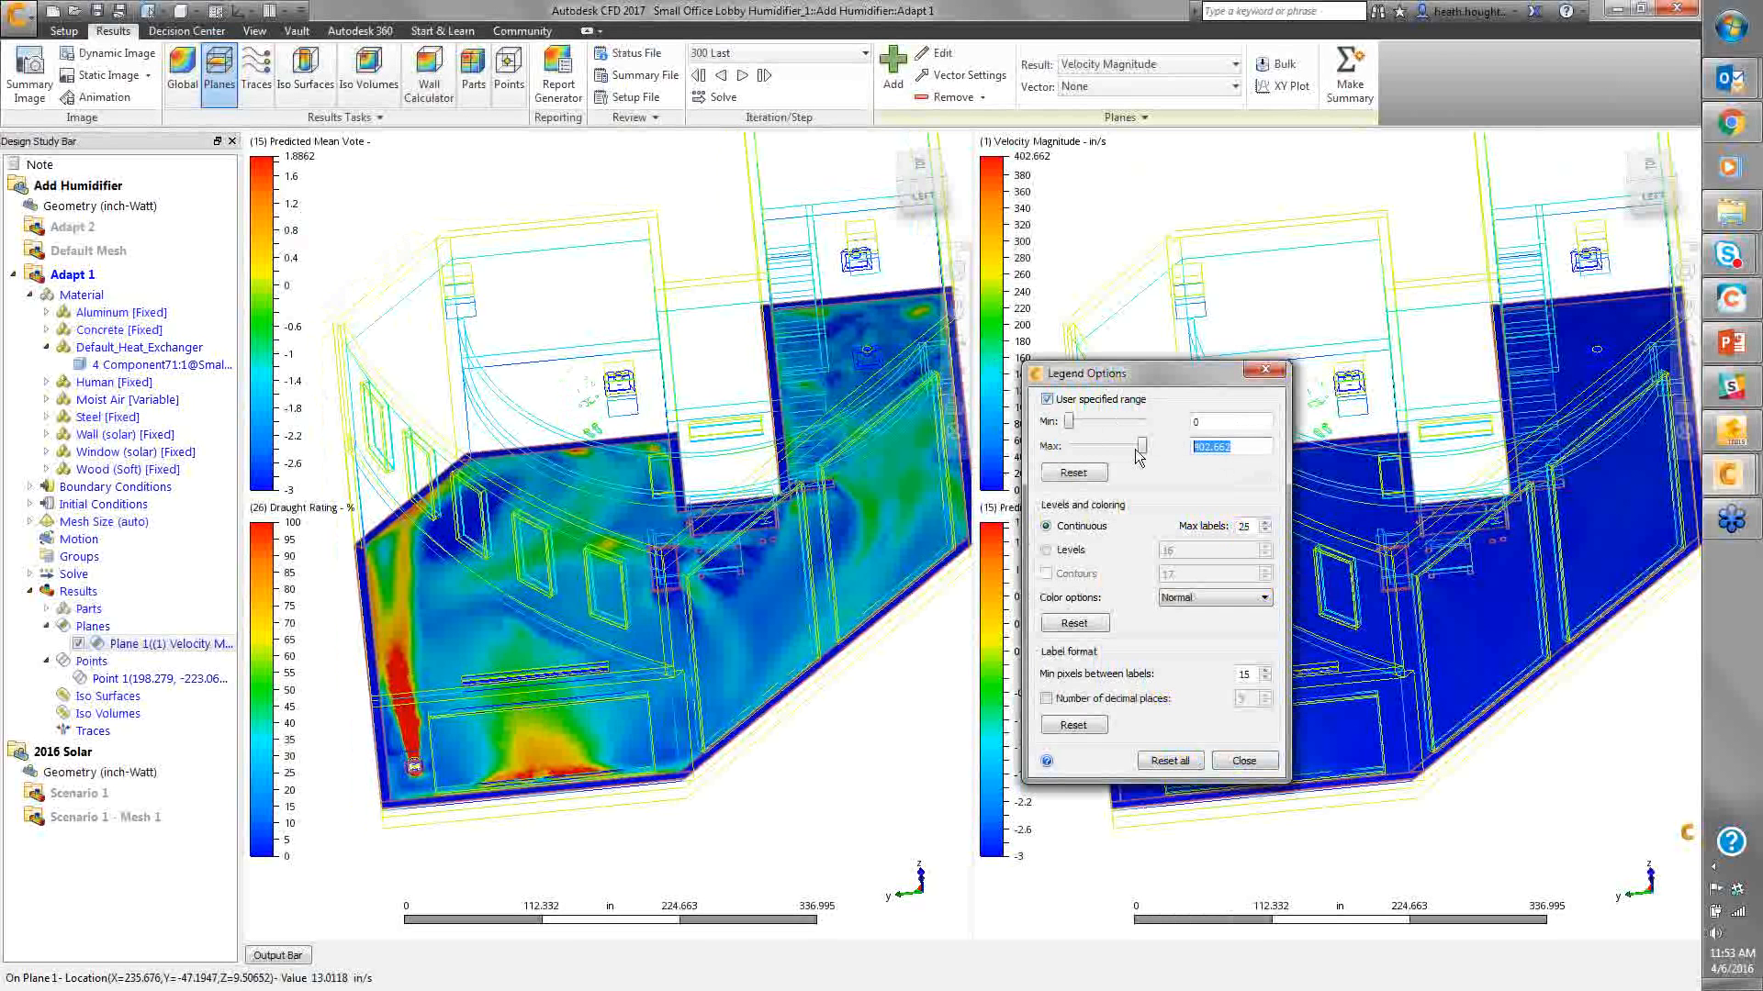
text(100)
key(Return)
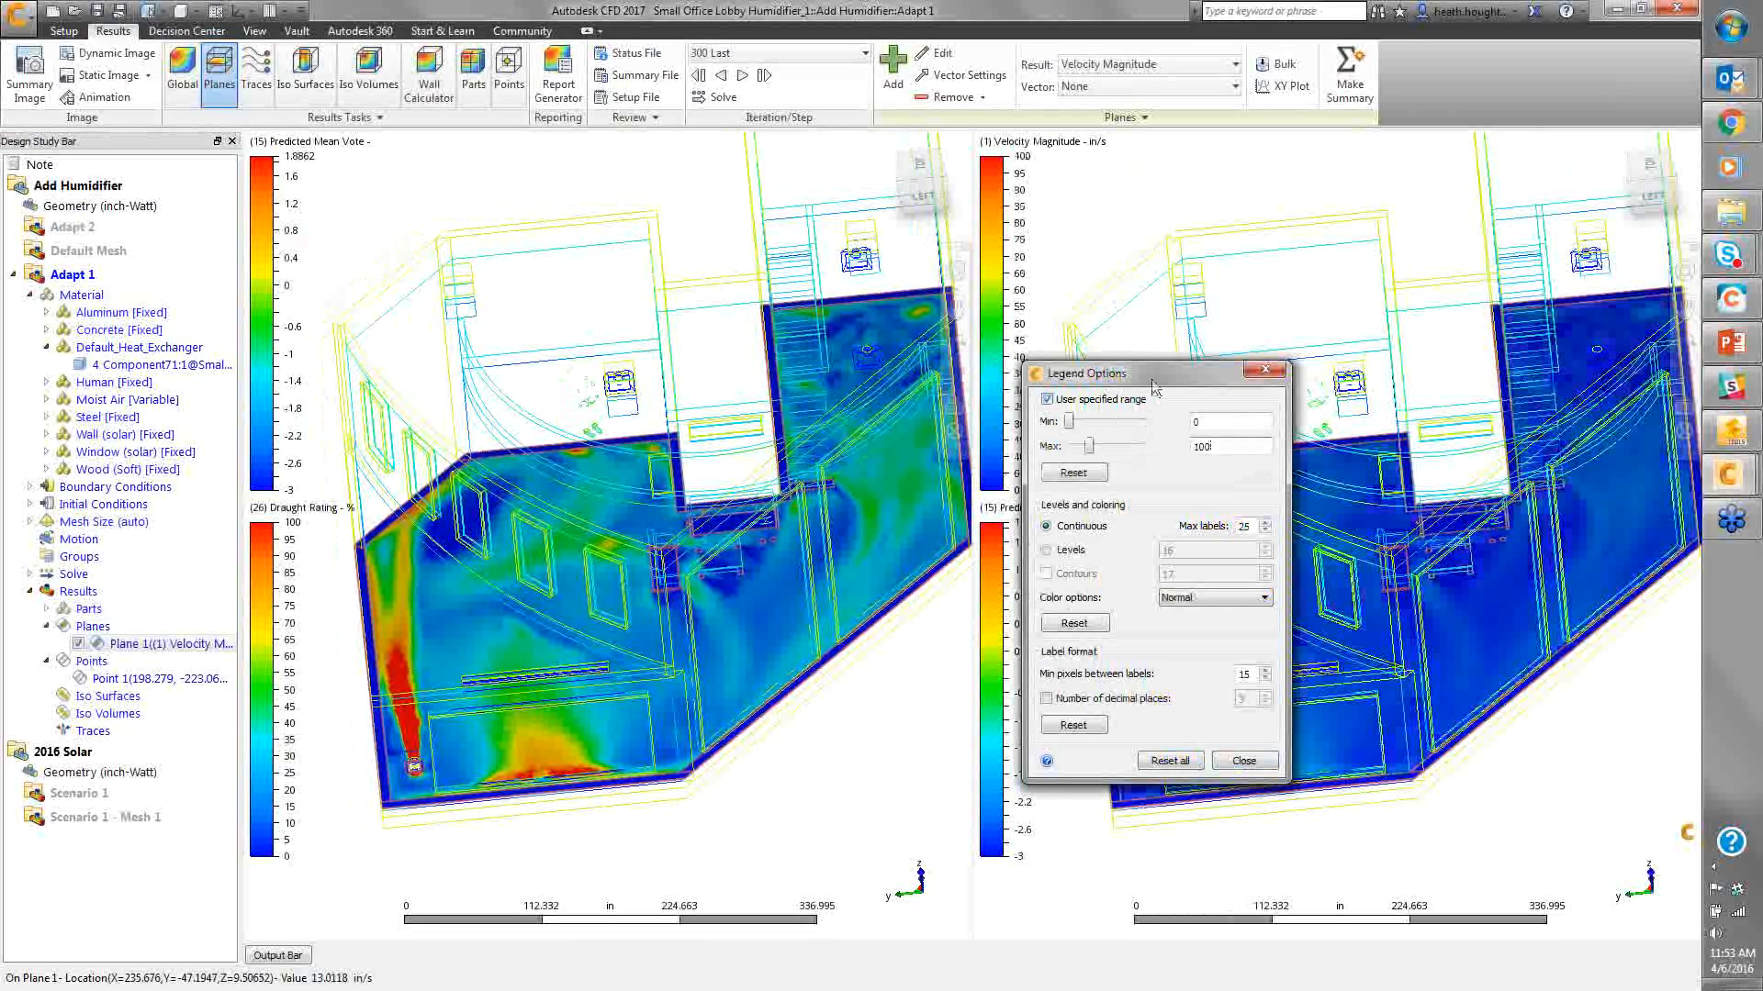
drag(1151, 375, 897, 193)
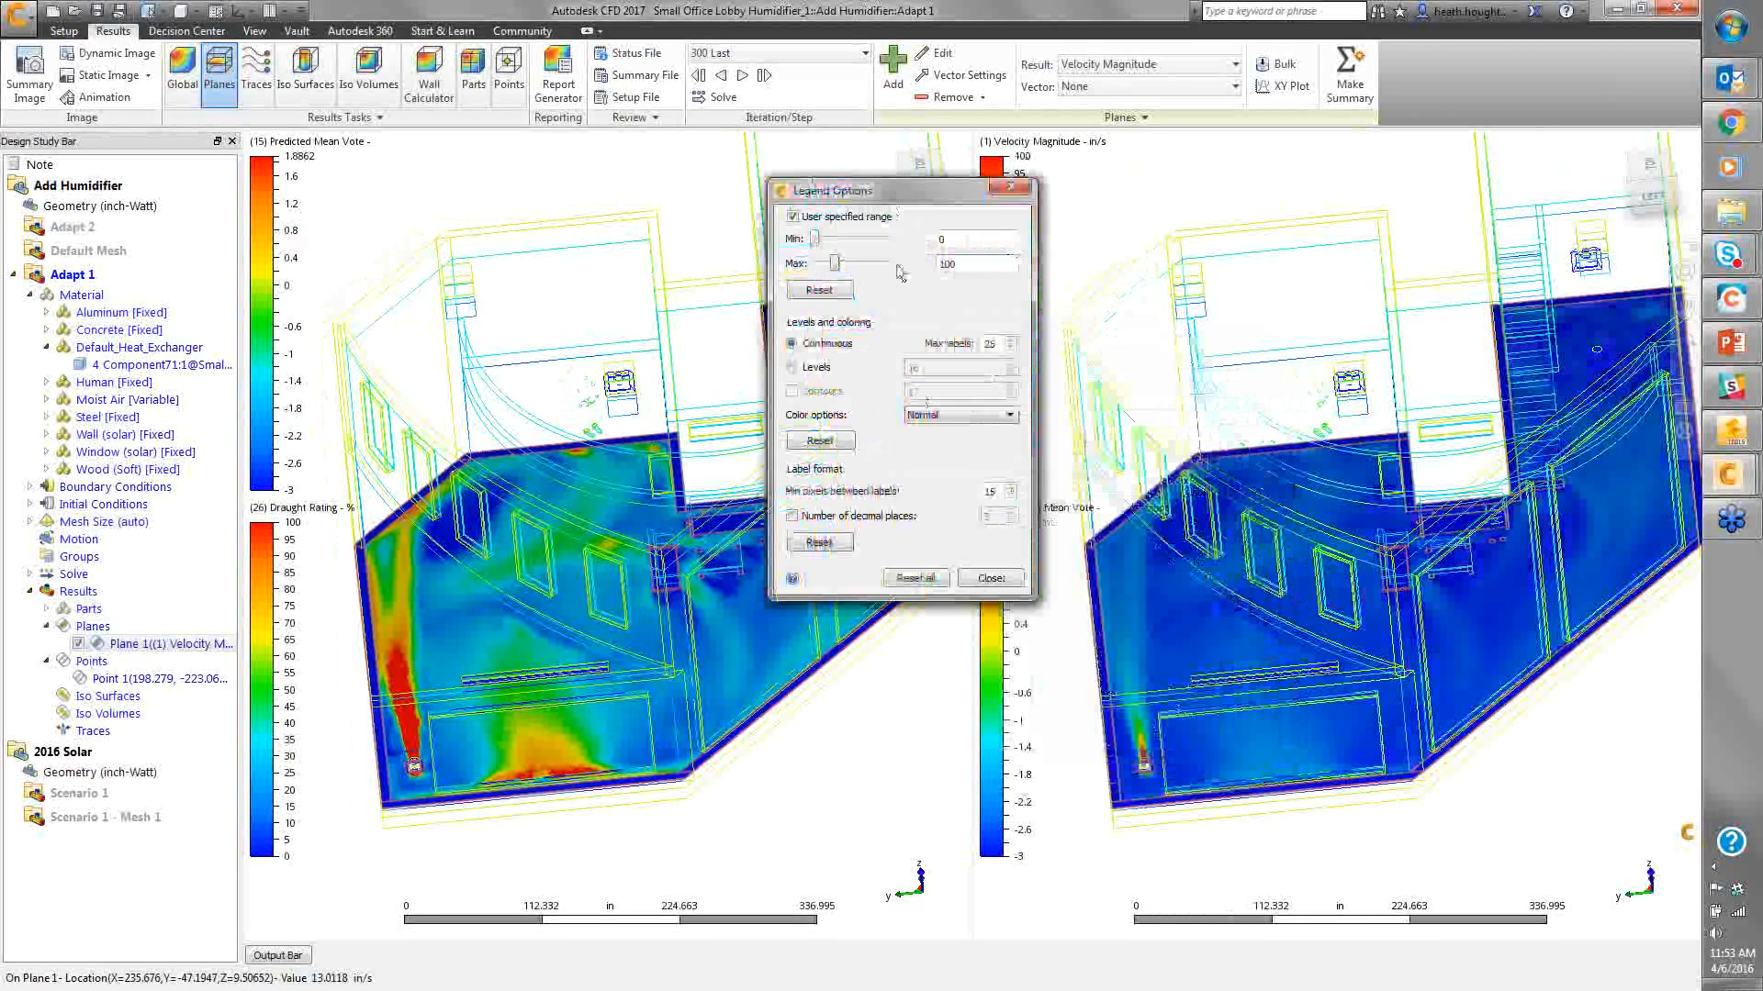
click(991, 577)
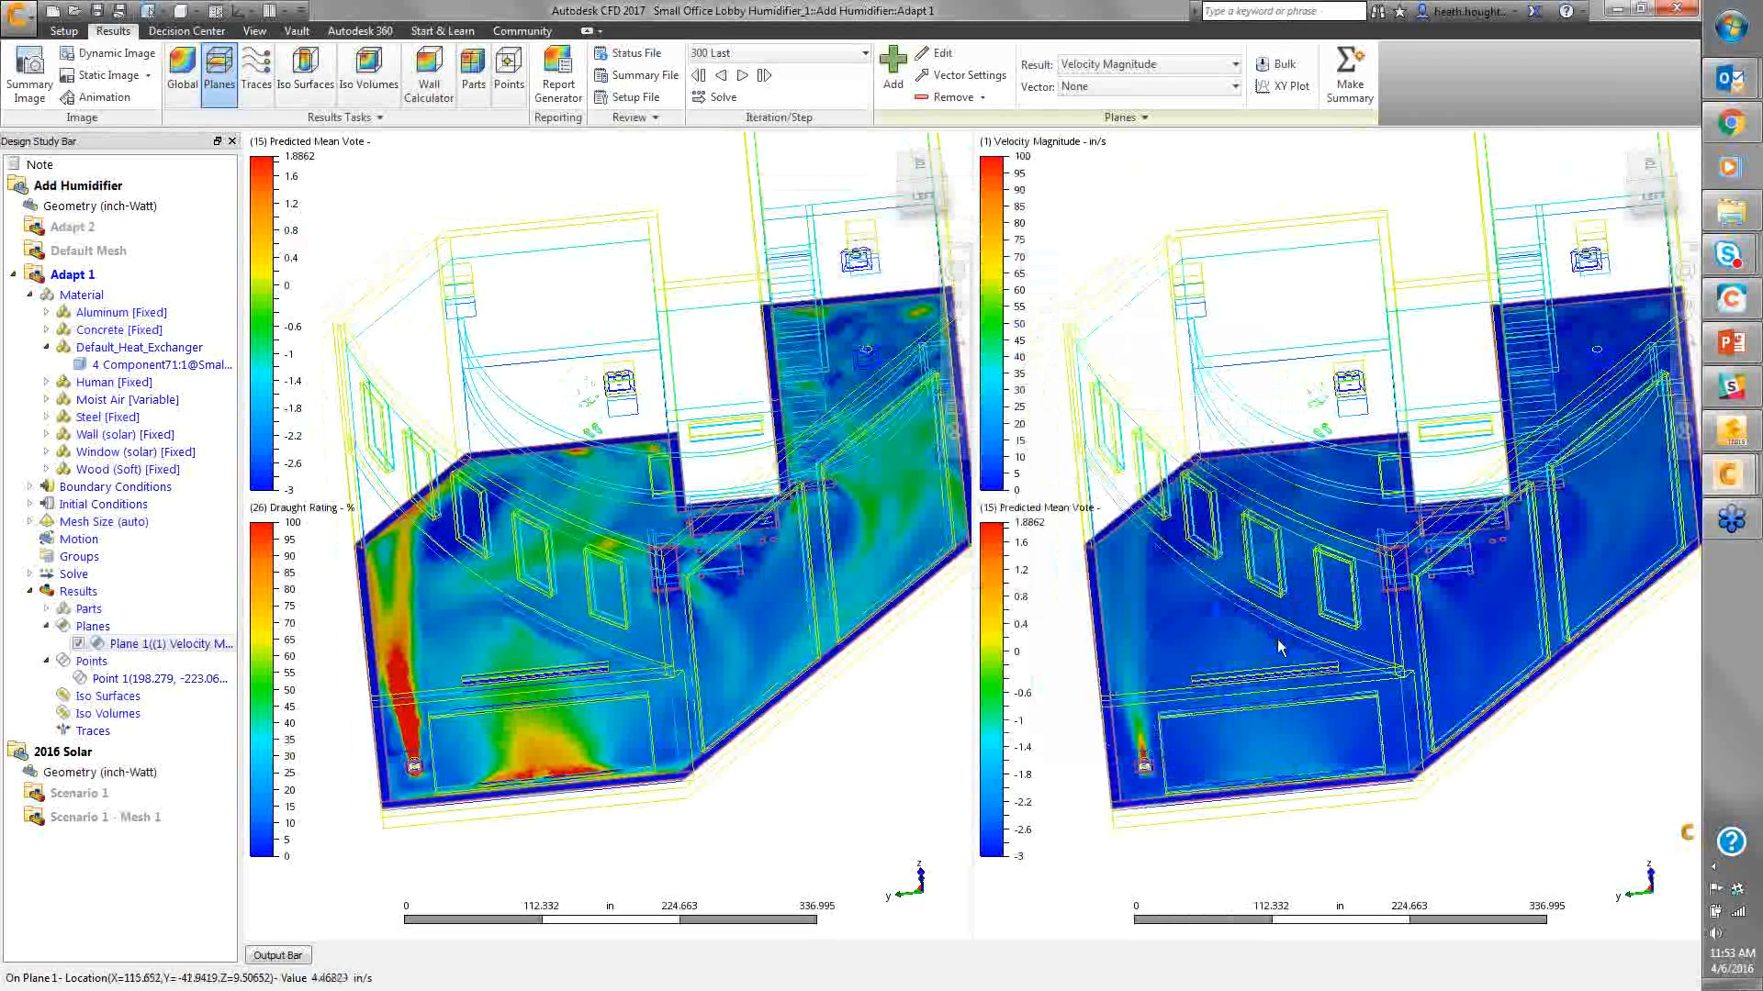
Compare Draught Rating and Velocity Magnitude on the plane around the lobby desk in matching orientations of the two views
shift+middle_drag(1274, 634, 1296, 668)
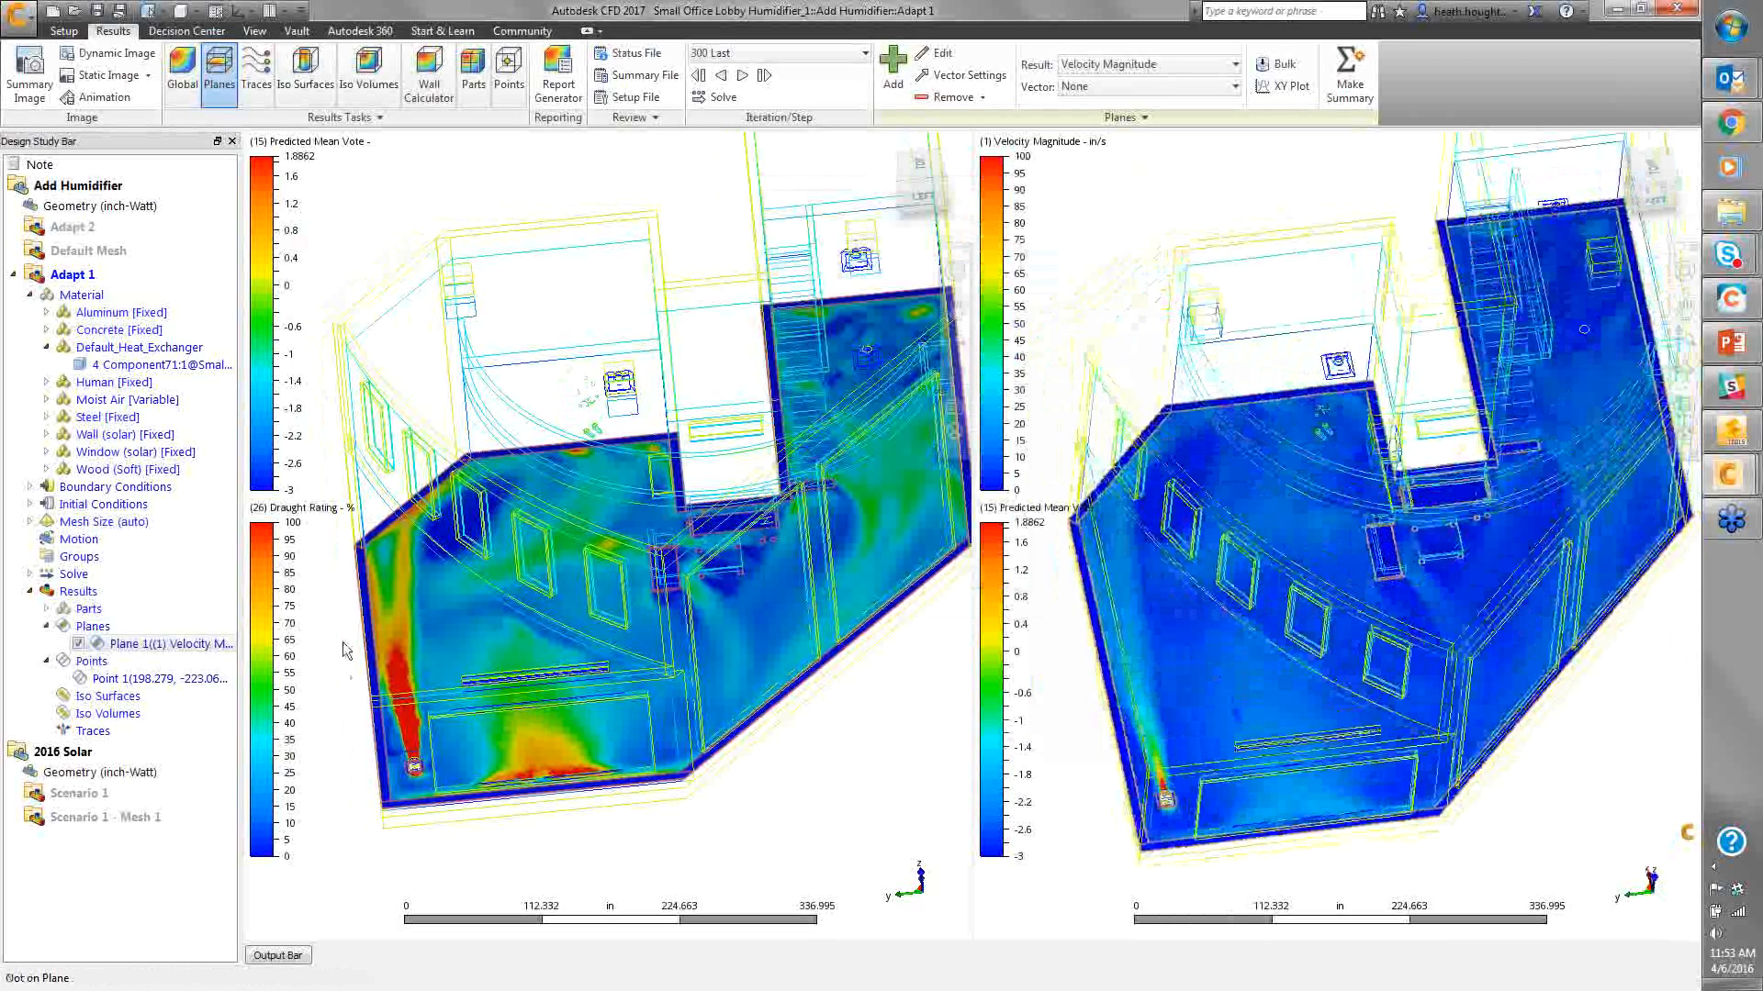
click(398, 579)
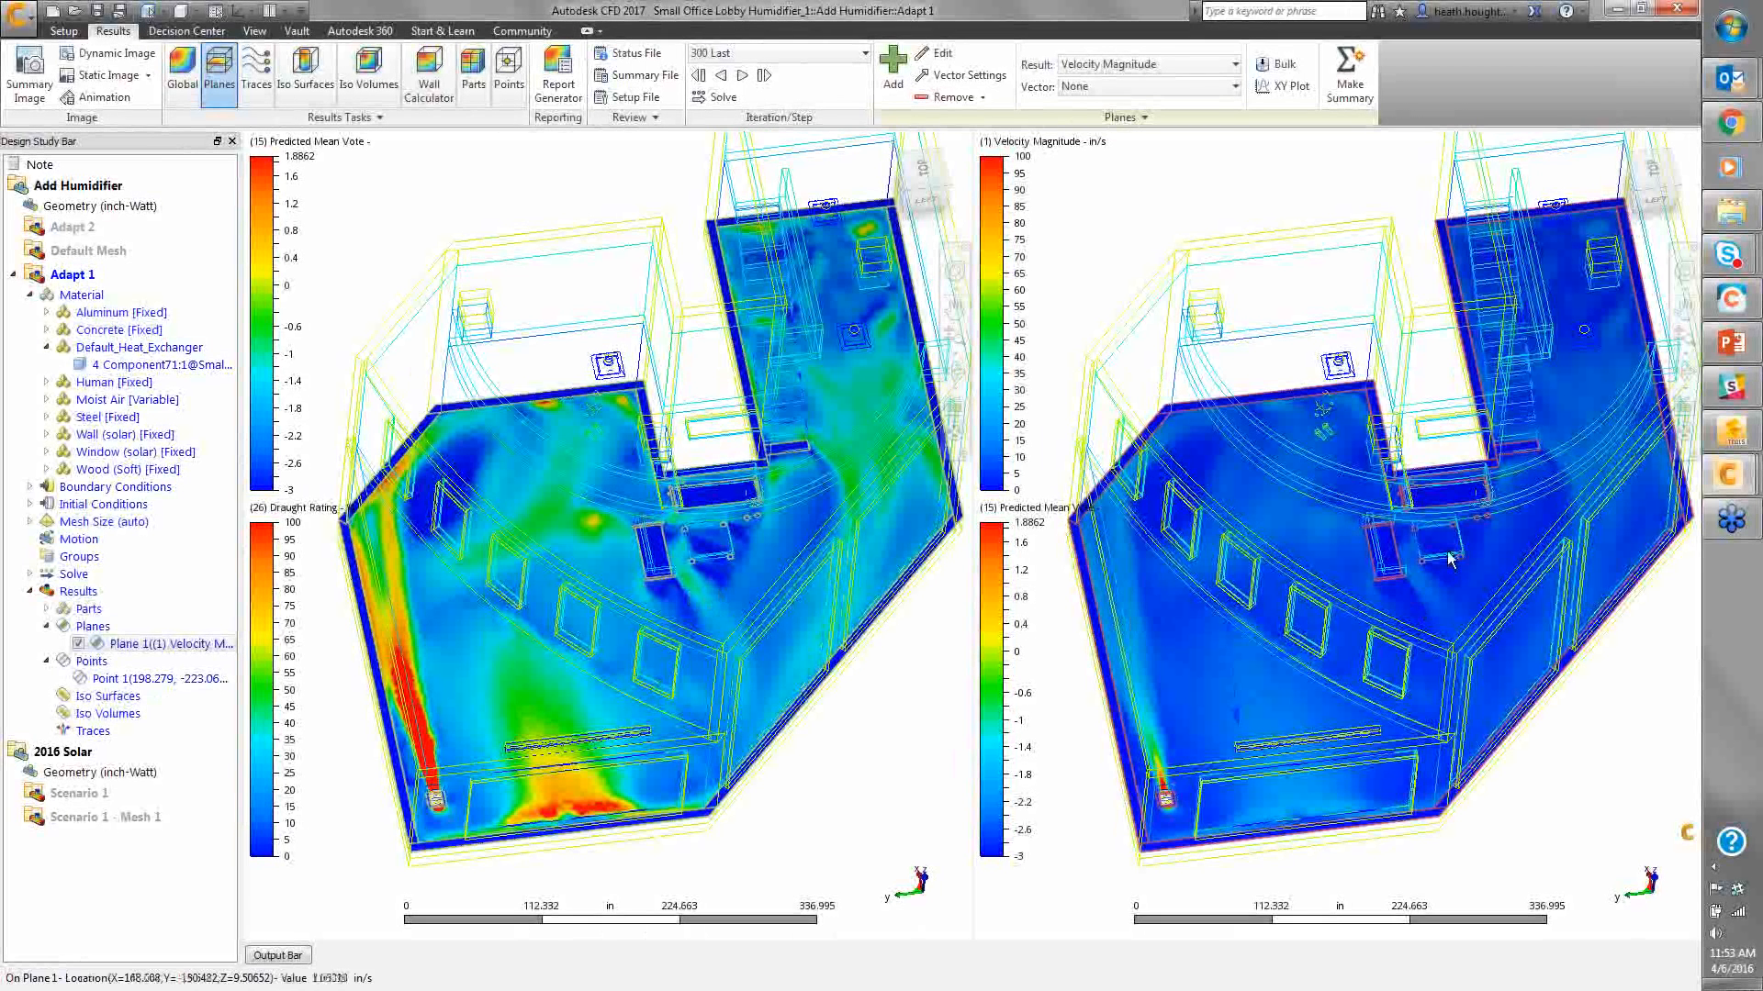
scroll(1446, 554, up, 5)
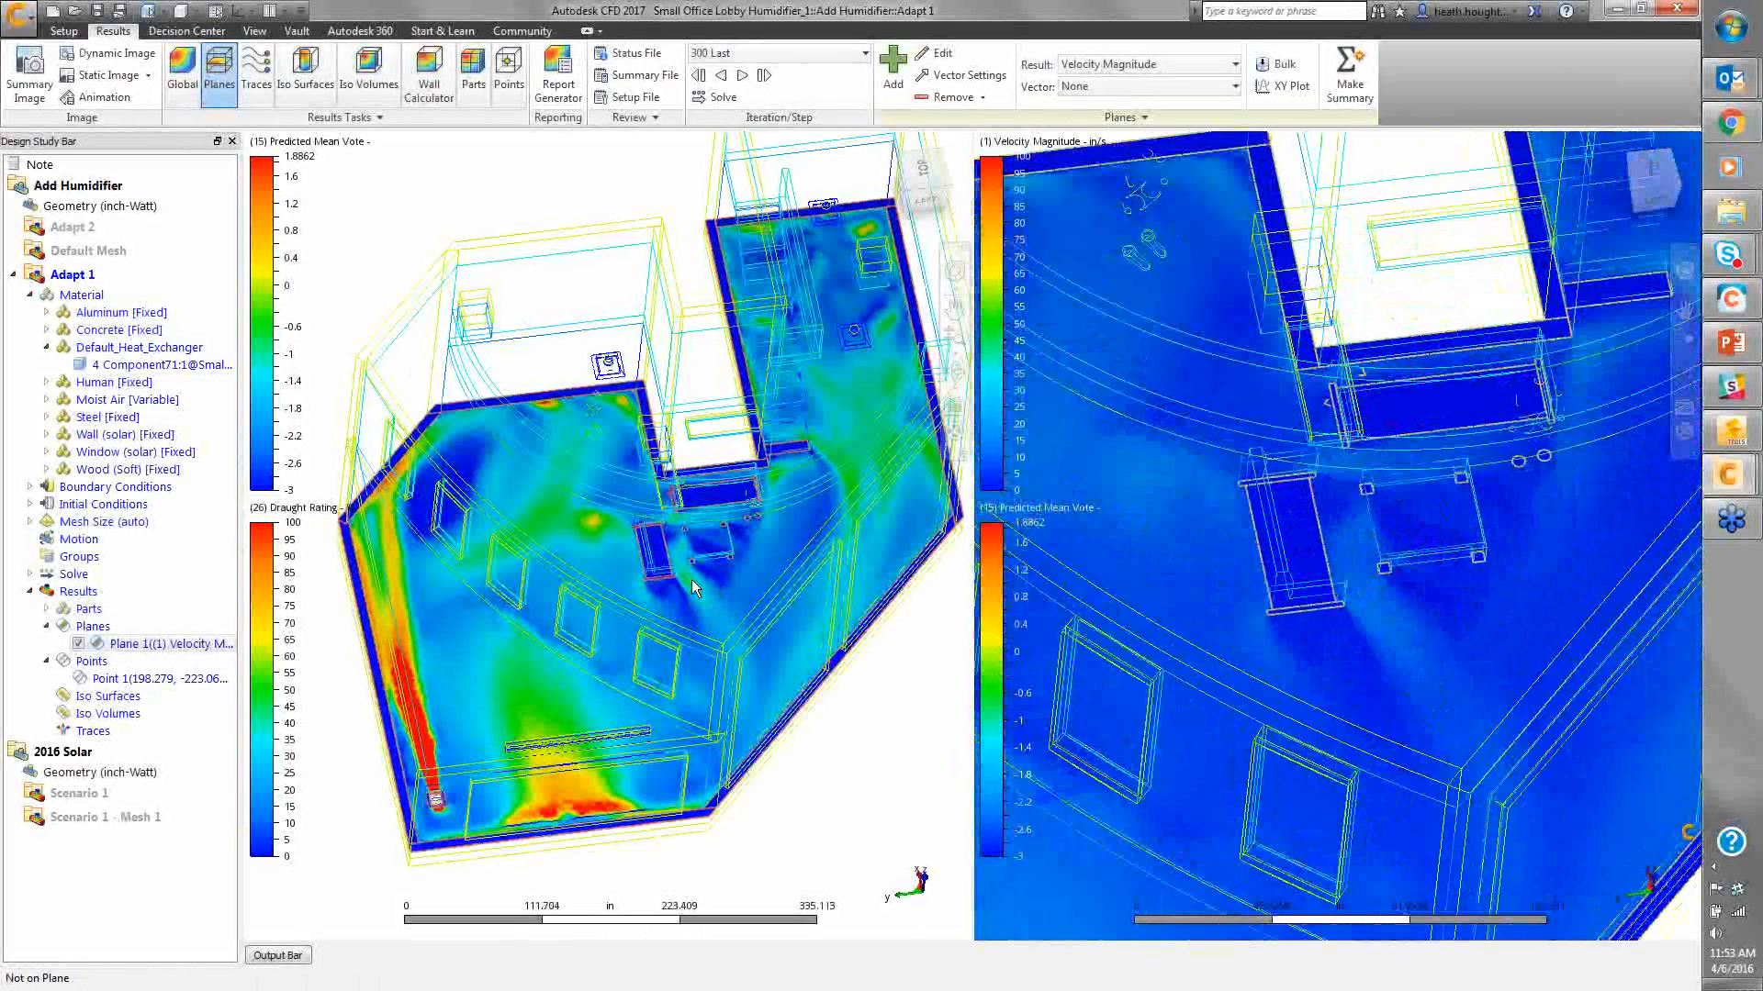
click(691, 580)
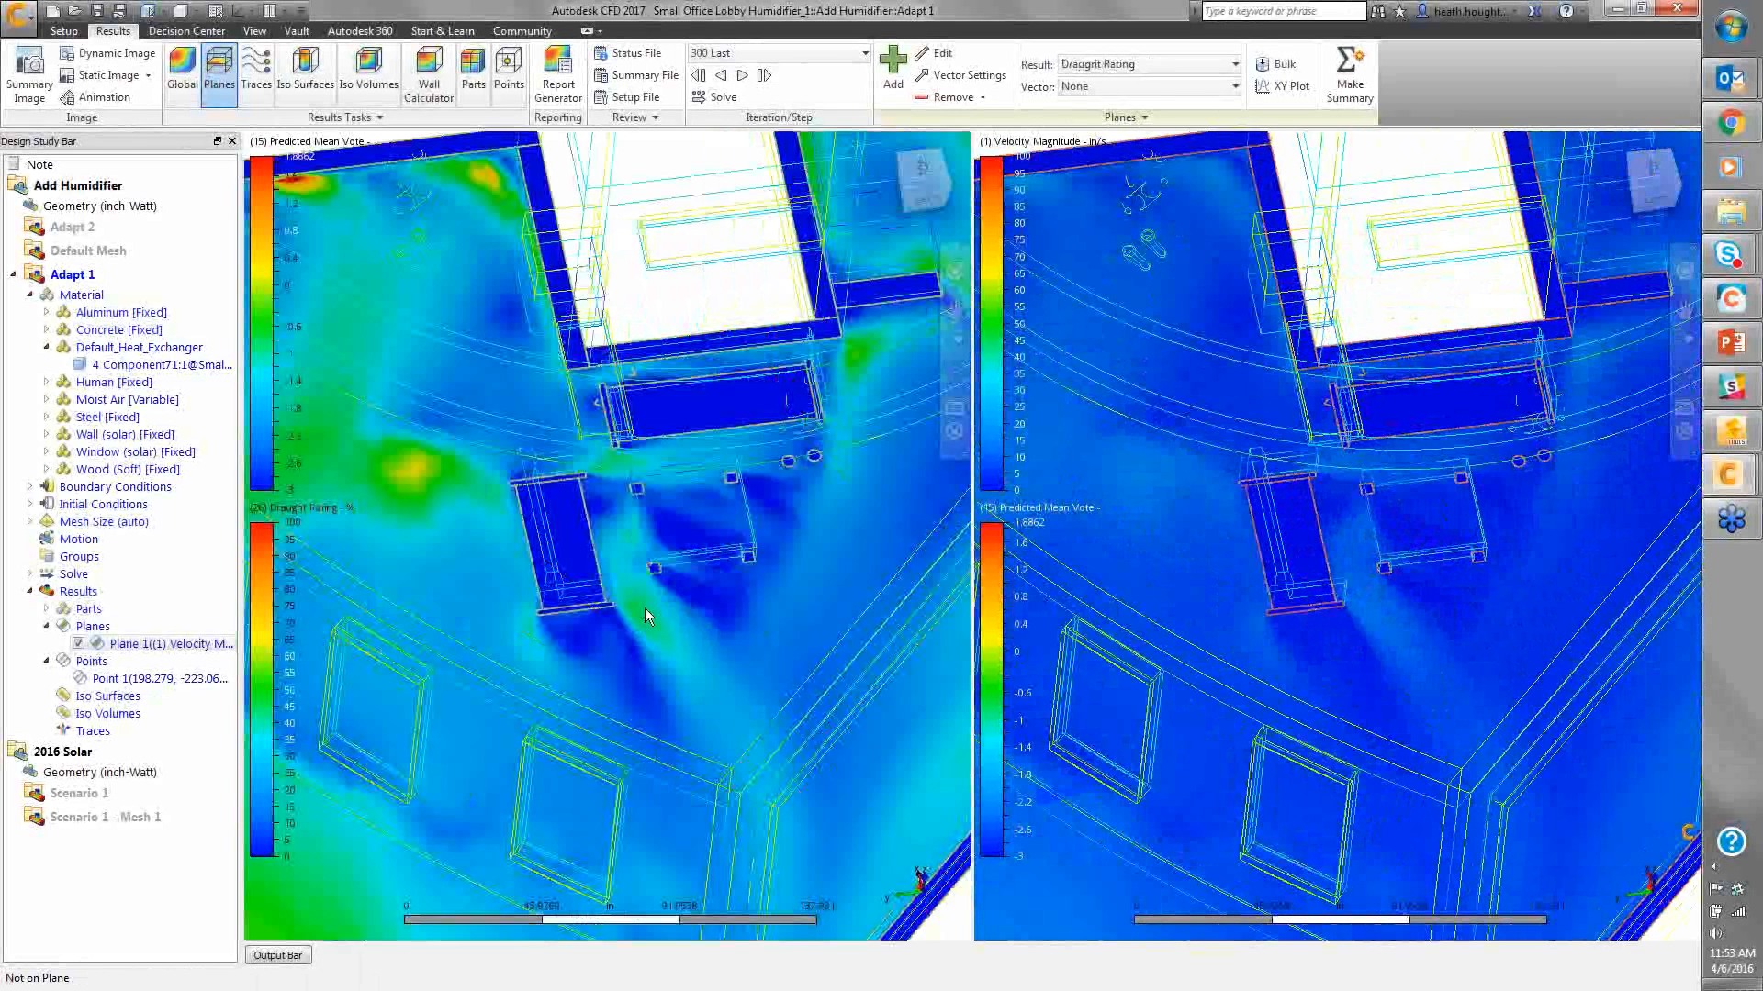
click(645, 607)
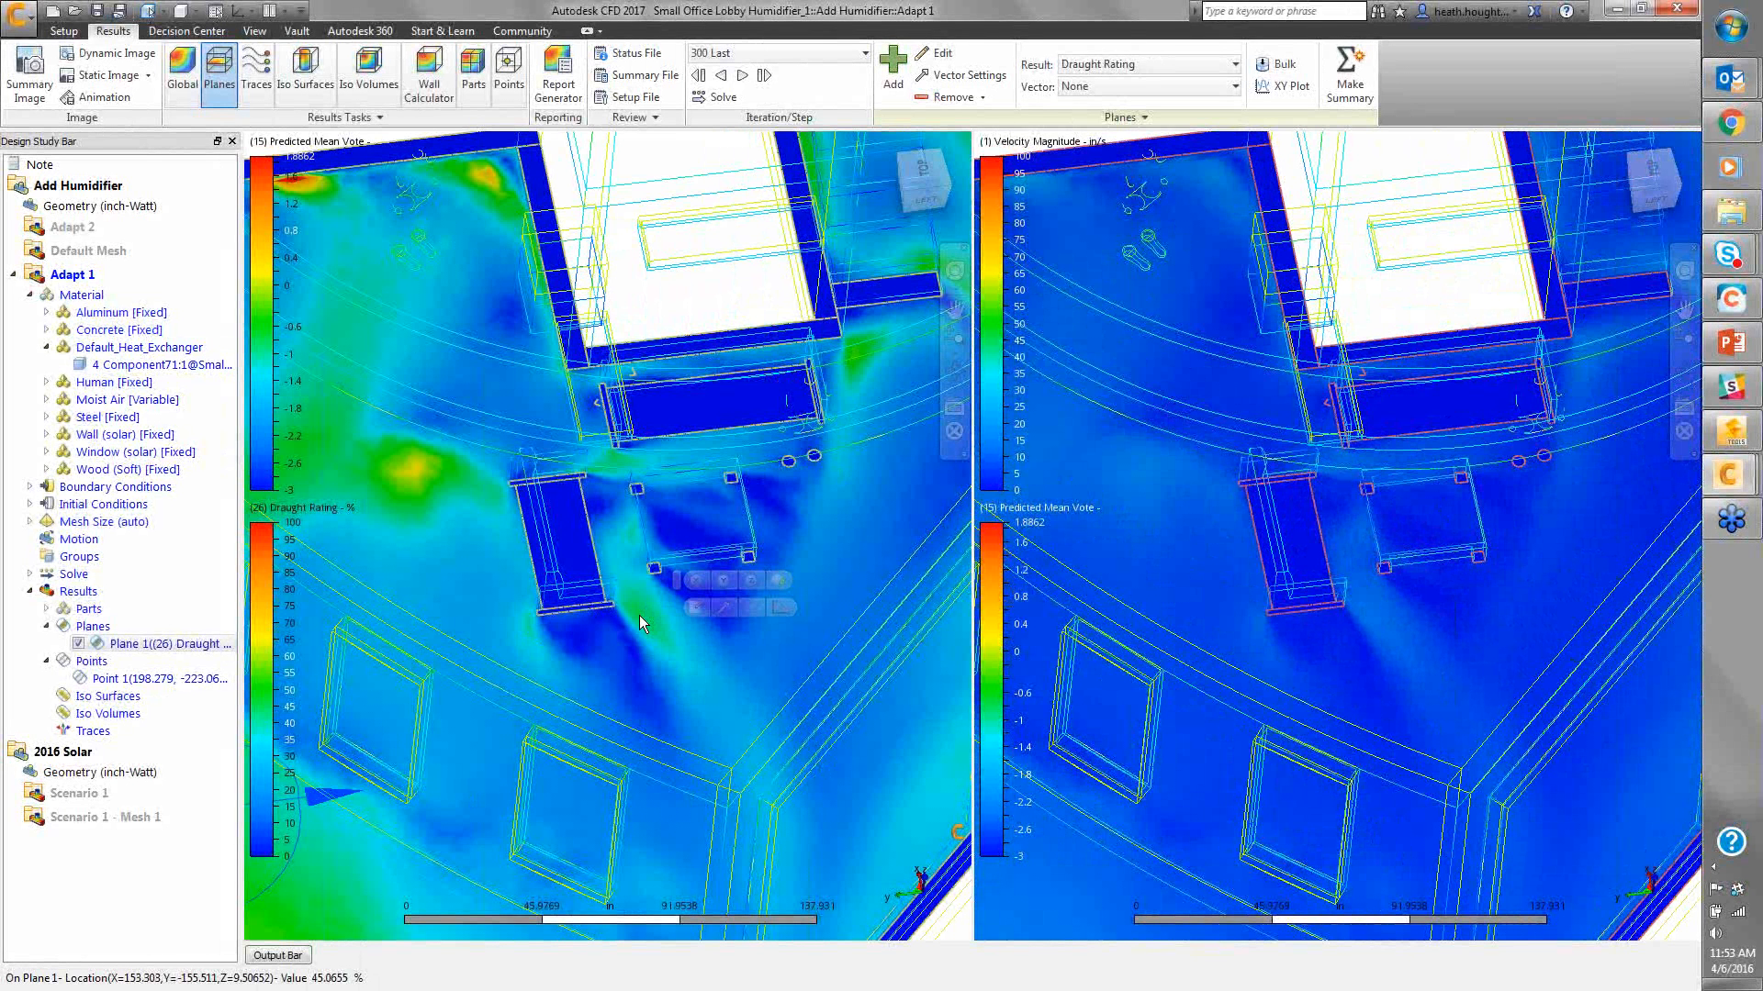
scroll(641, 588, down, 2)
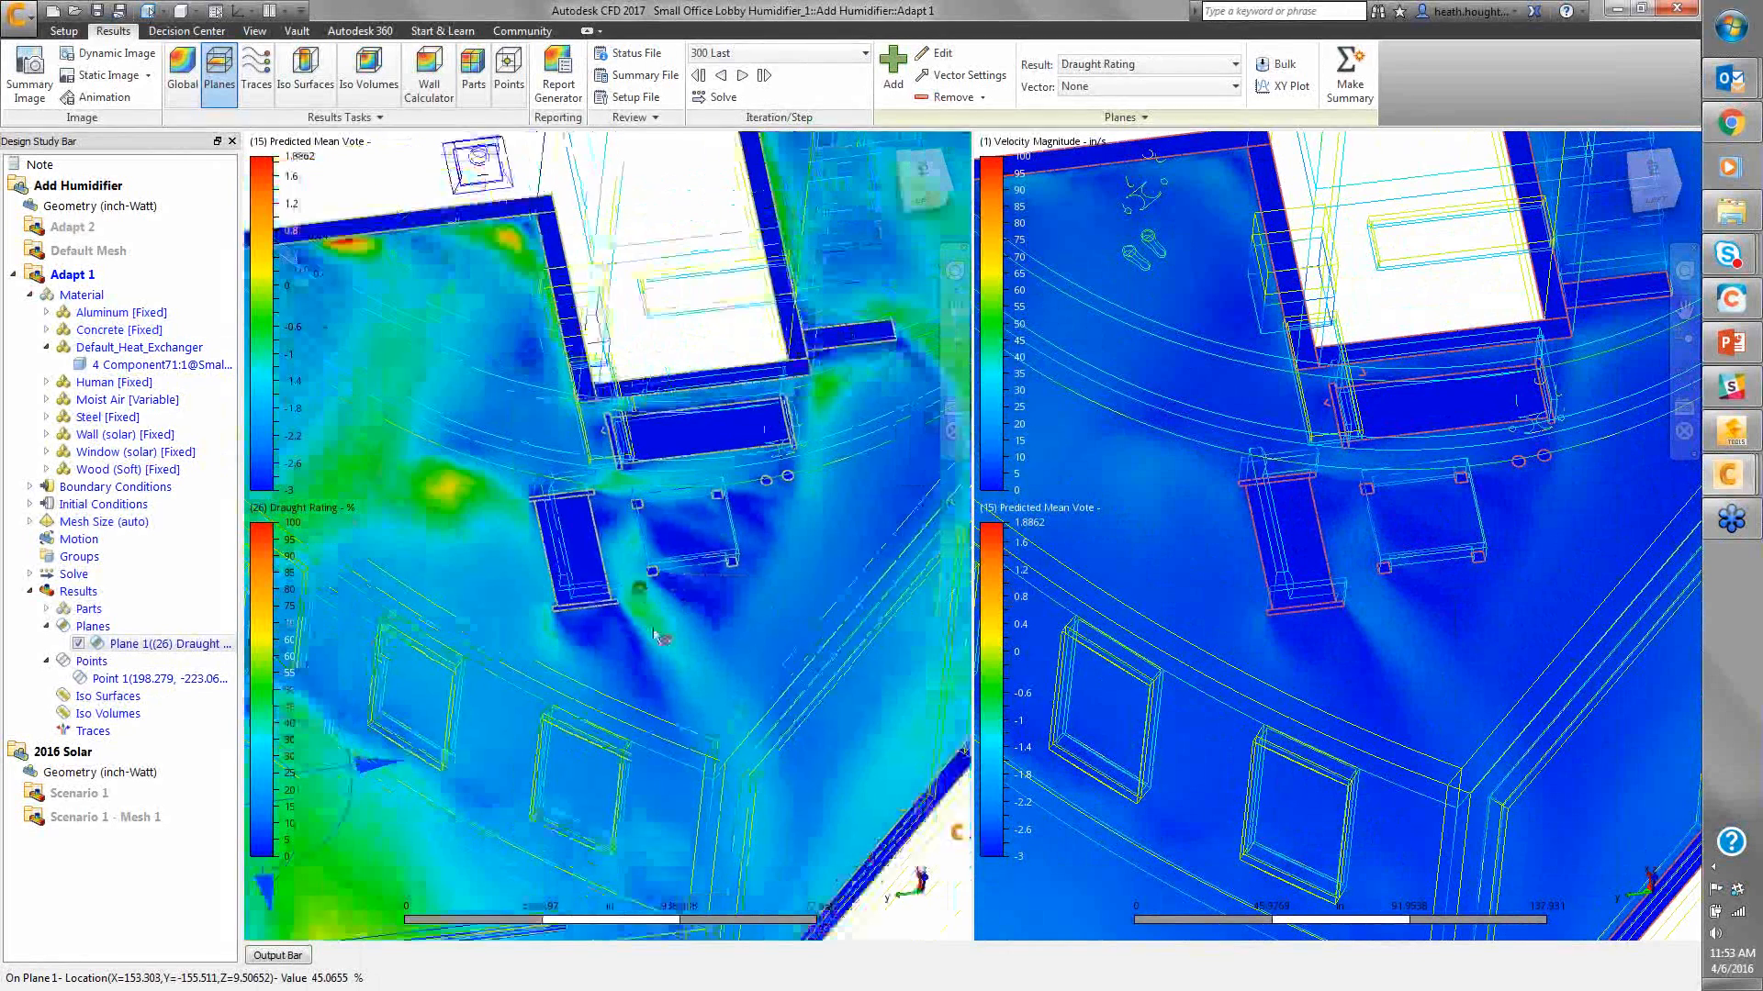
scroll(656, 631, down, 3)
scroll(1374, 597, down, 3)
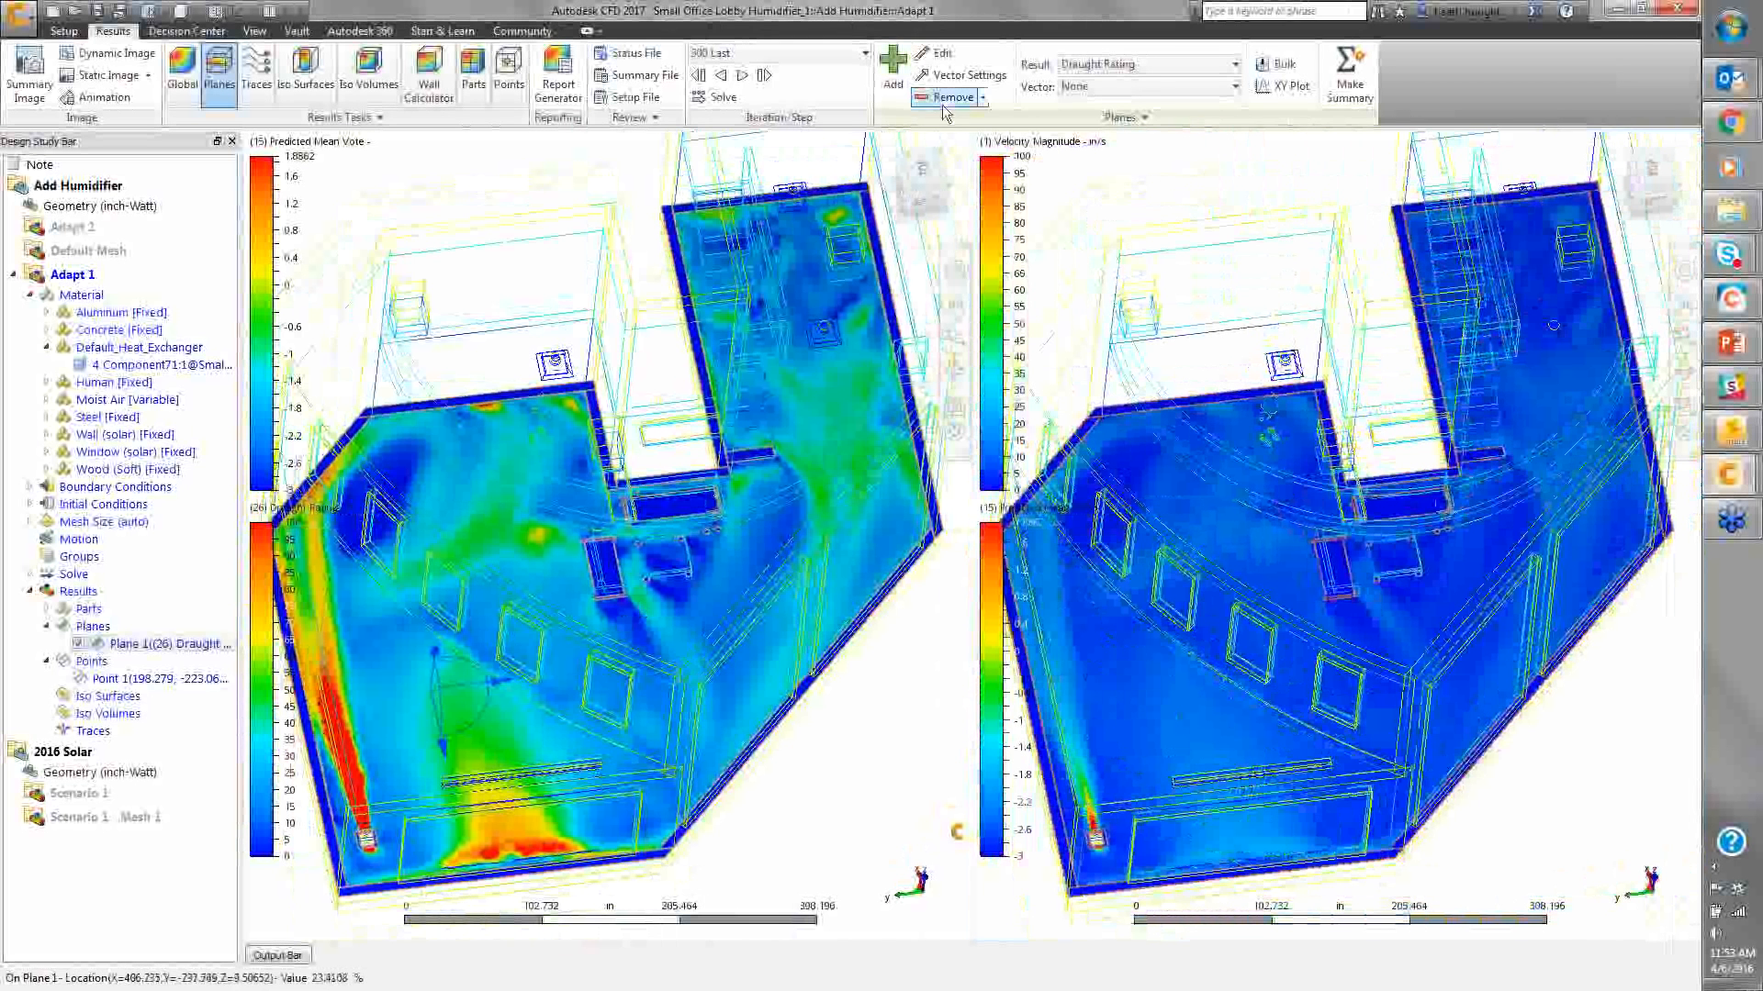
Create an XY plot of Draught Rating along points picked on the plane in the first view
click(1269, 92)
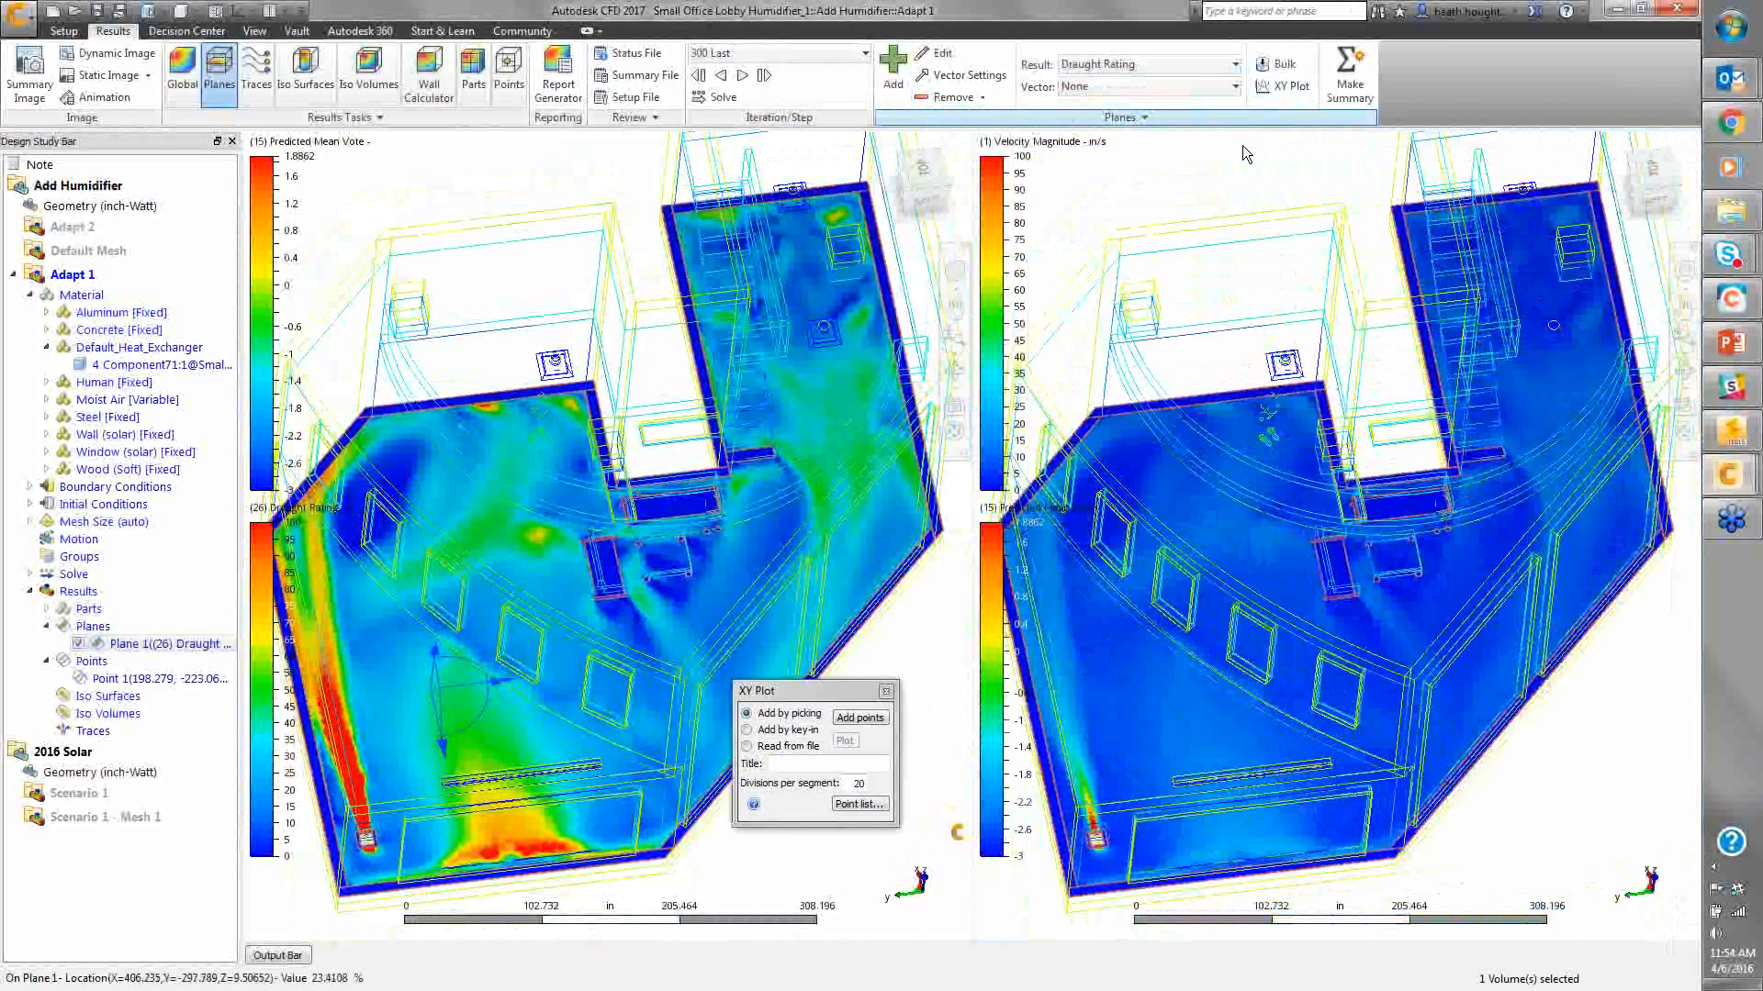
drag(829, 690, 371, 472)
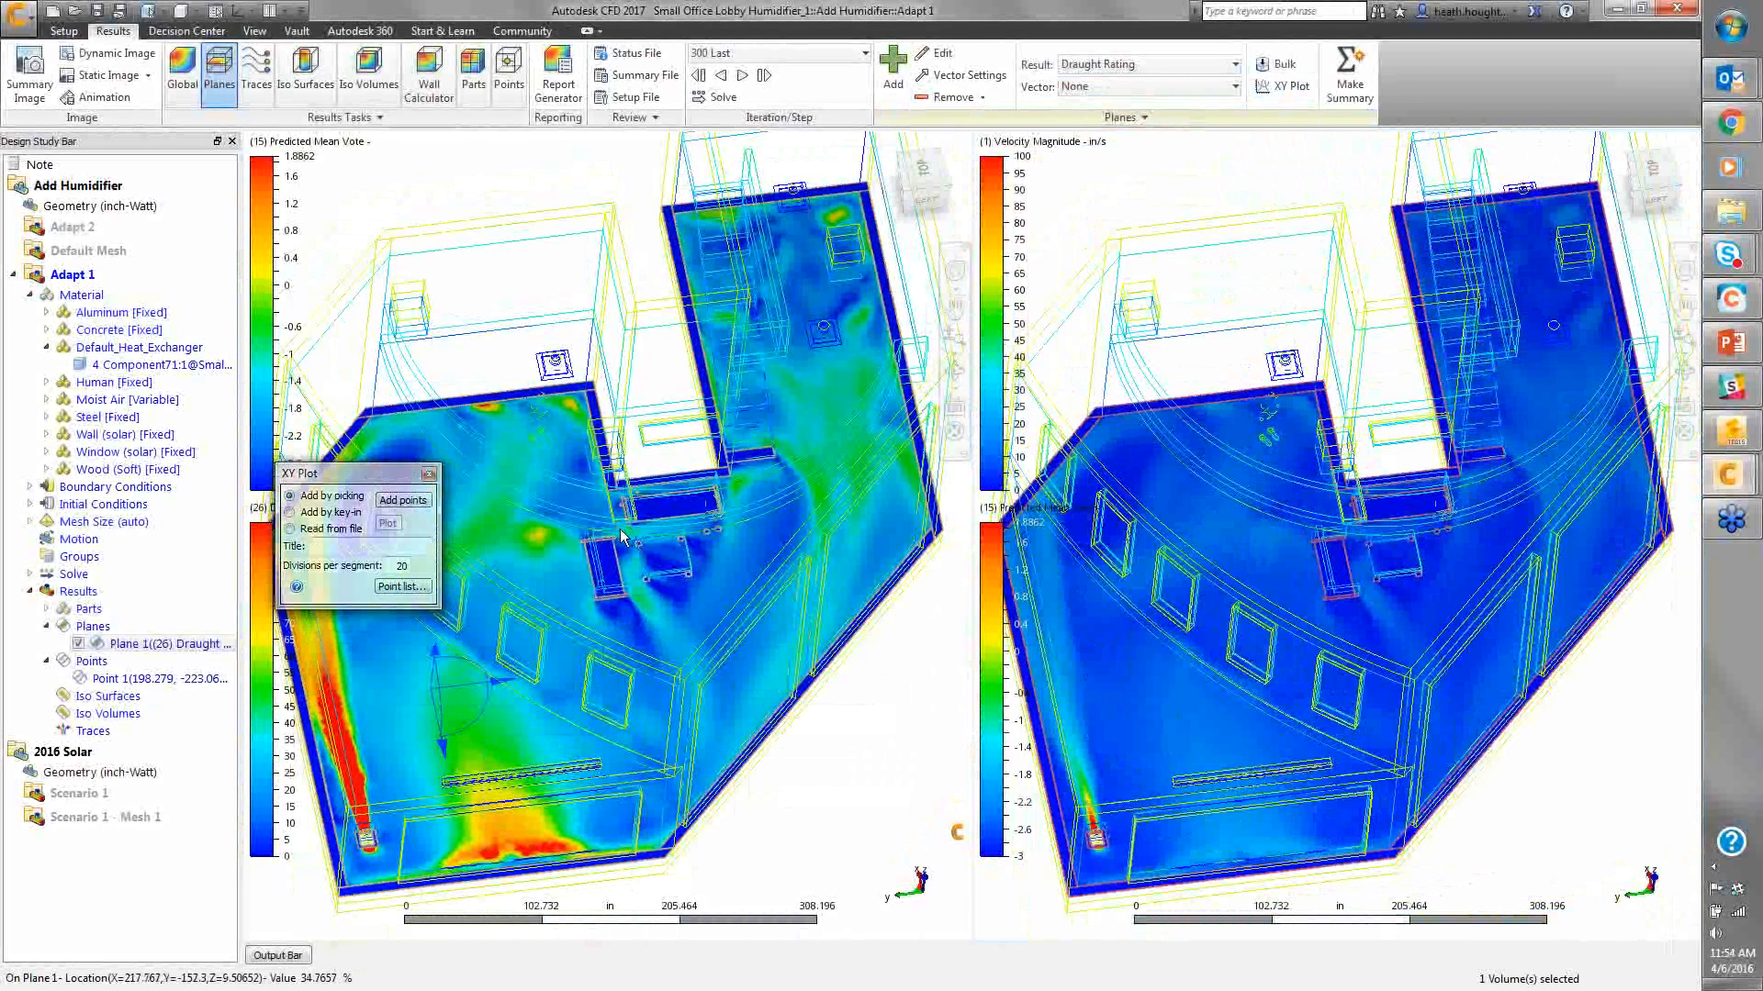
click(403, 500)
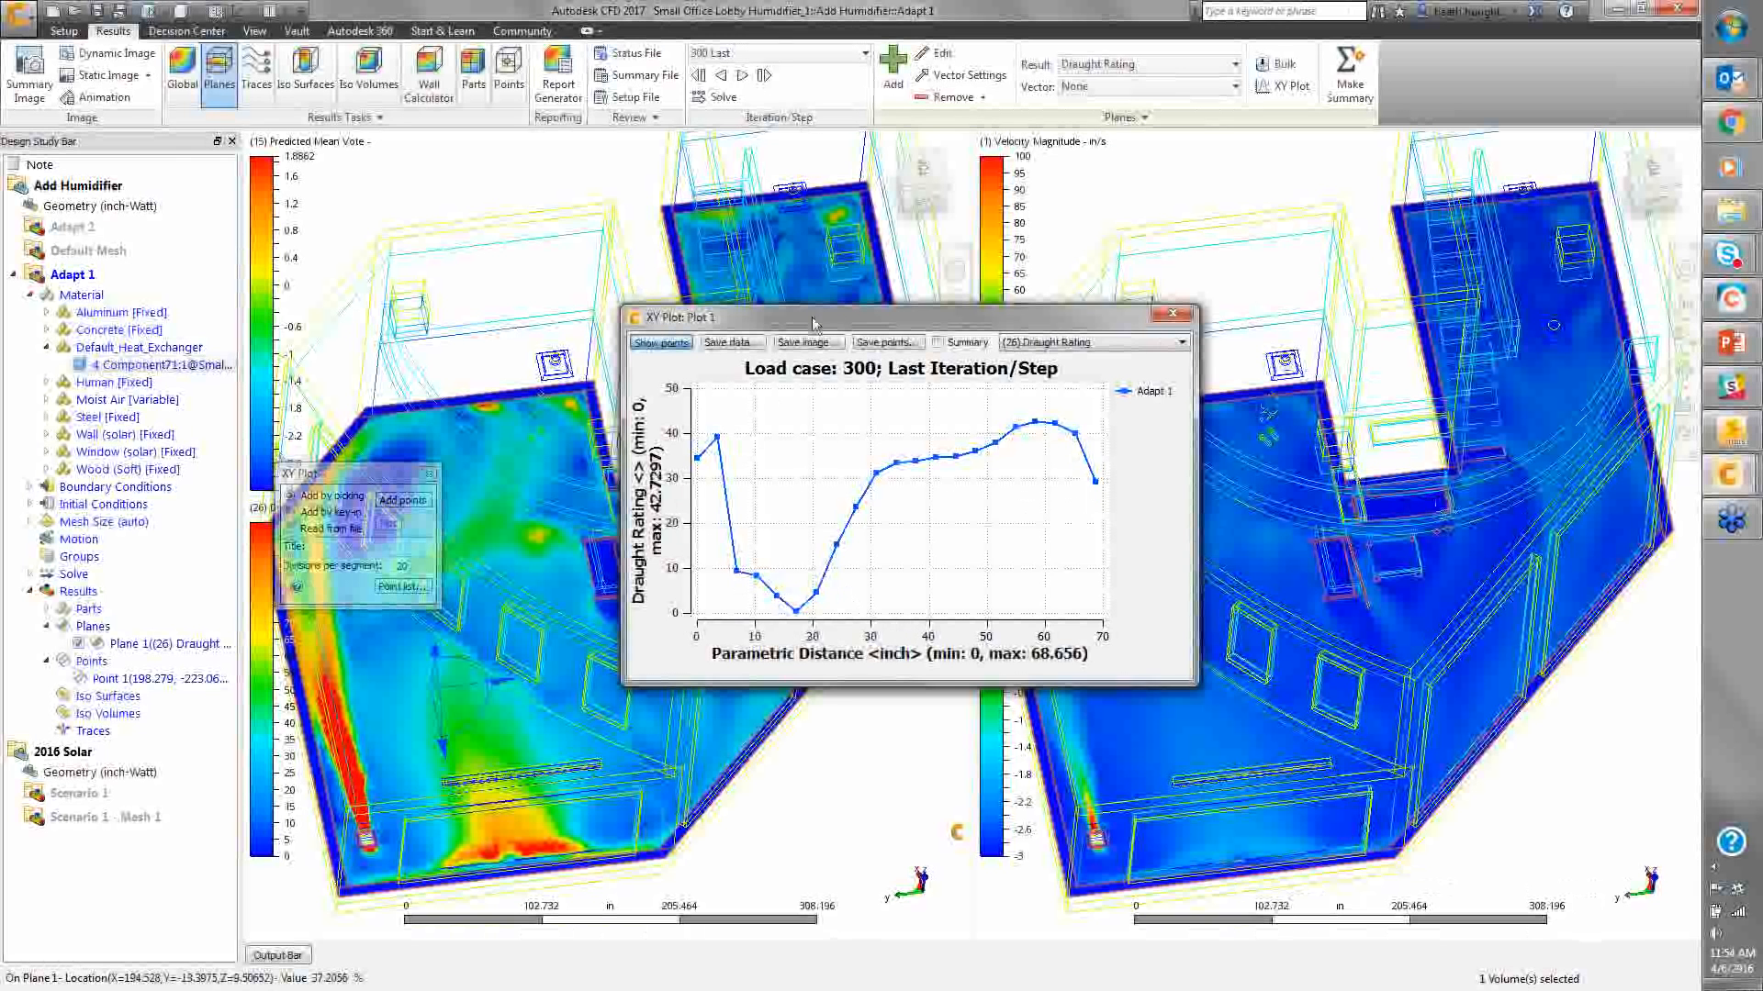
drag(831, 311, 934, 243)
Display Velocity Magnitude and then Temperature in the XY plot to compare them along the picked points
click(1184, 274)
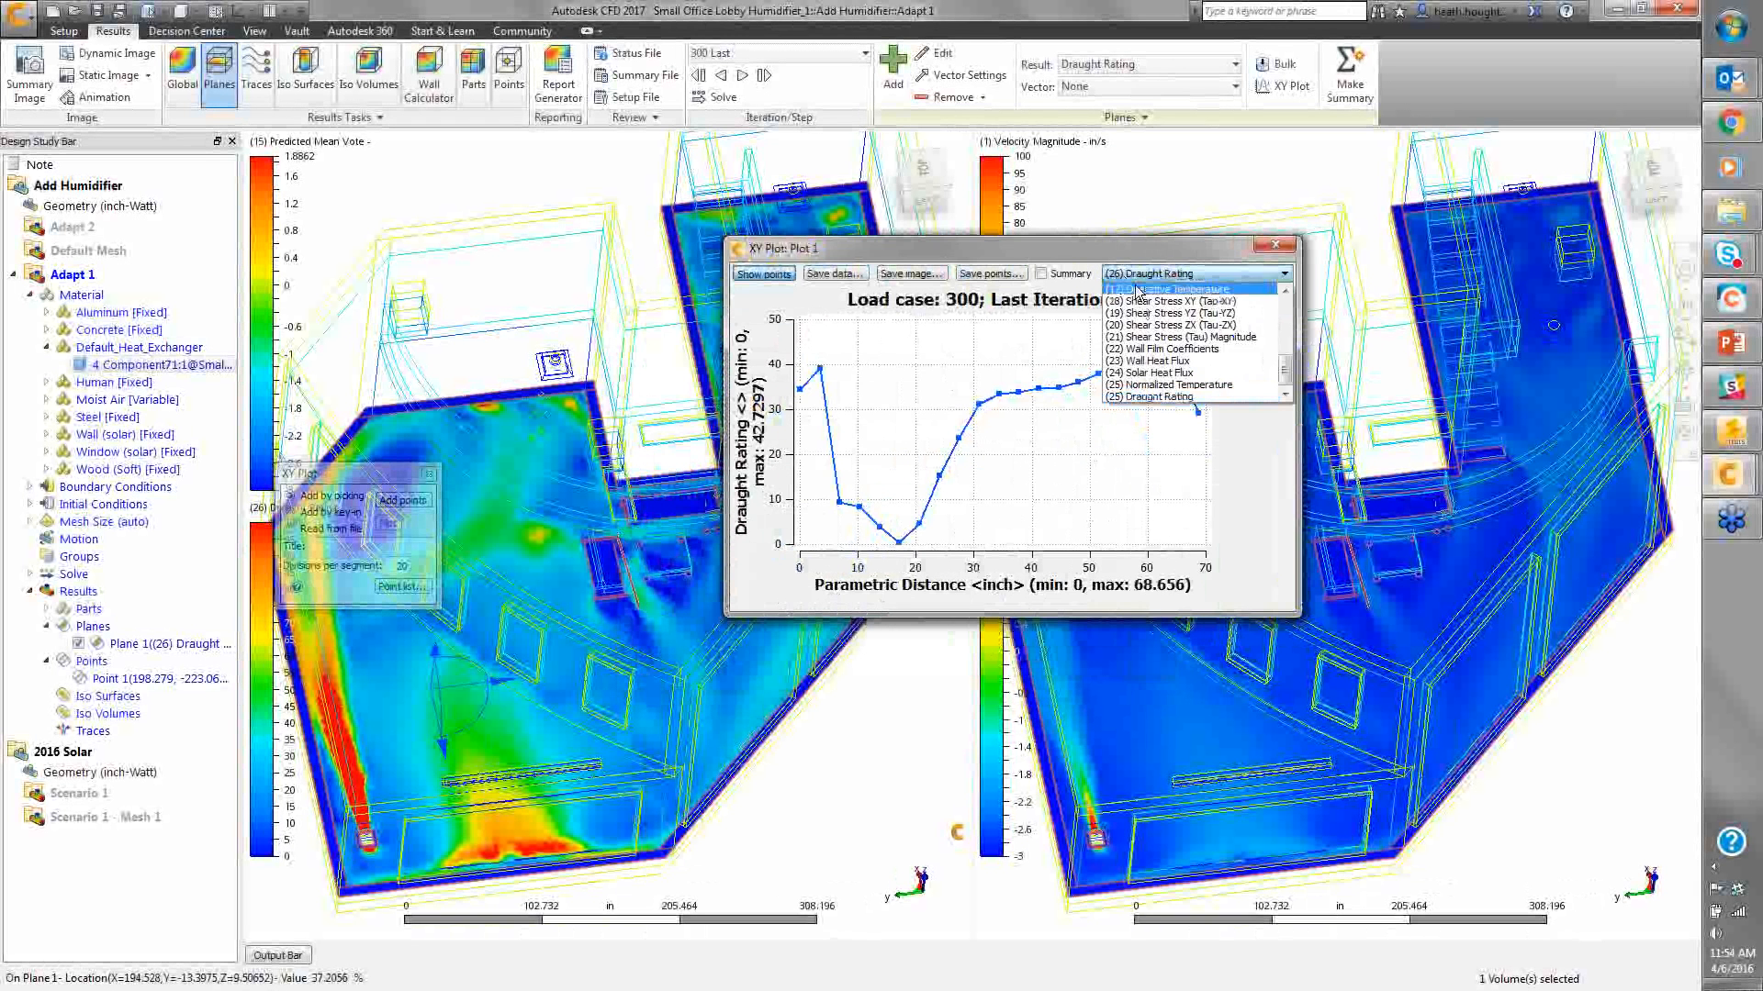
click(1154, 289)
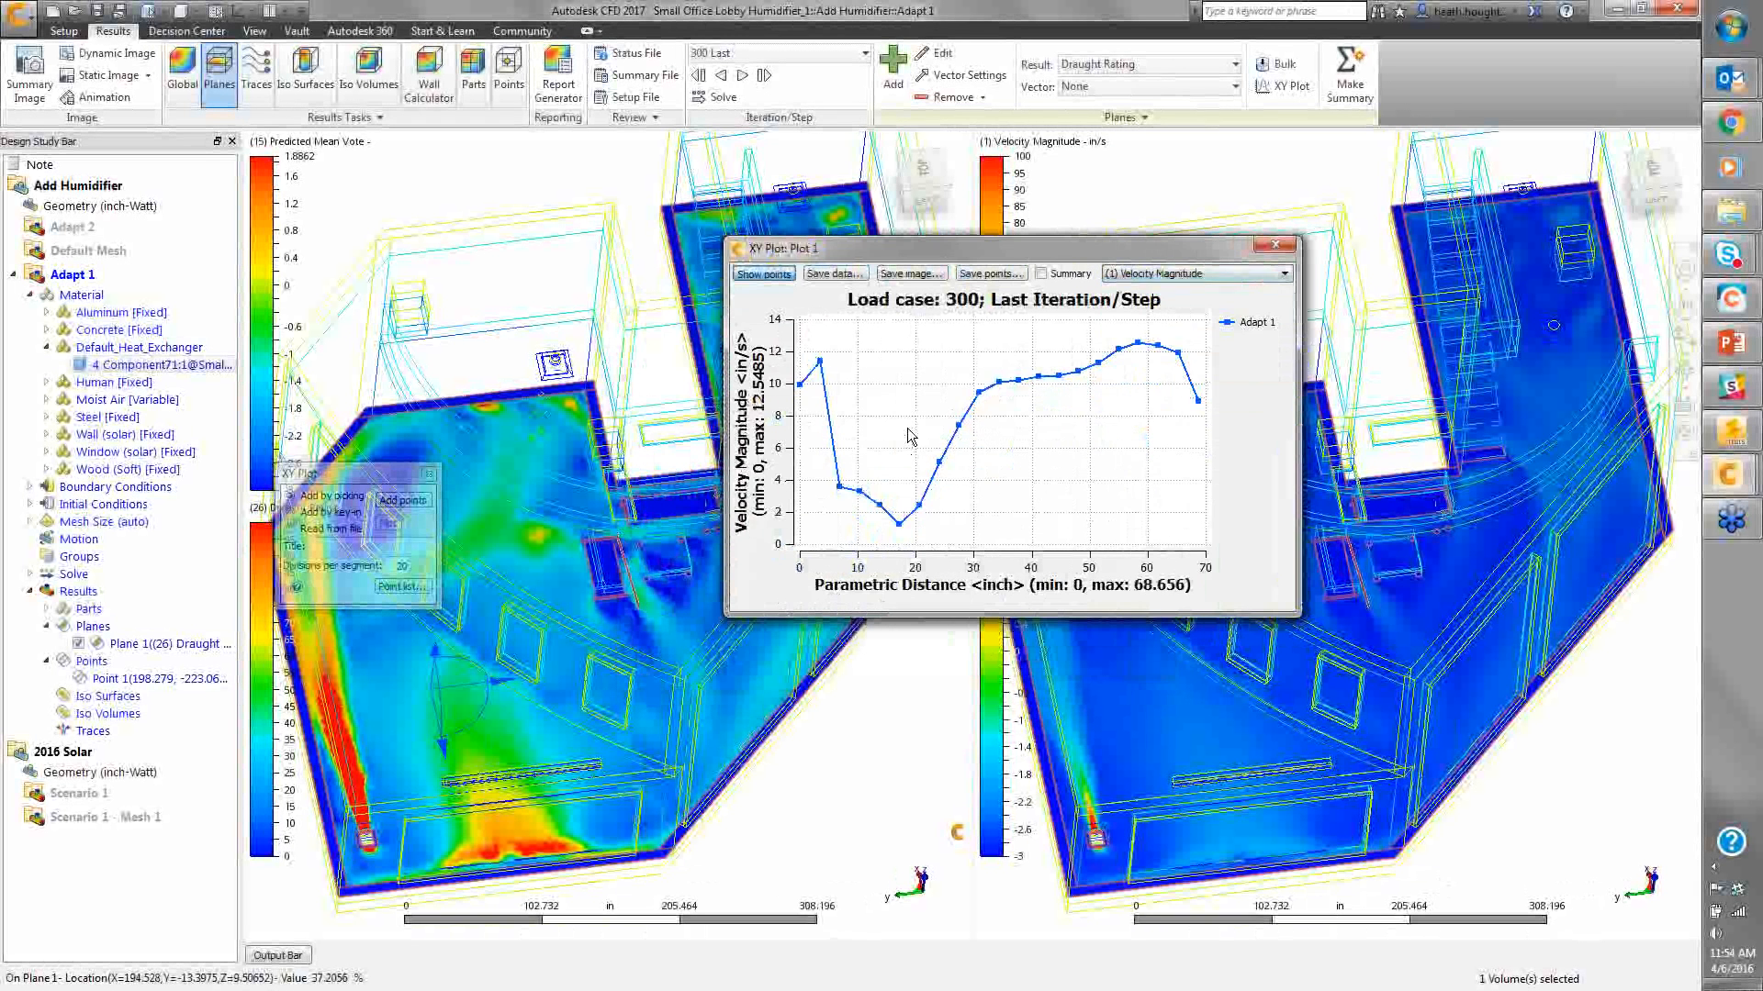
click(1137, 275)
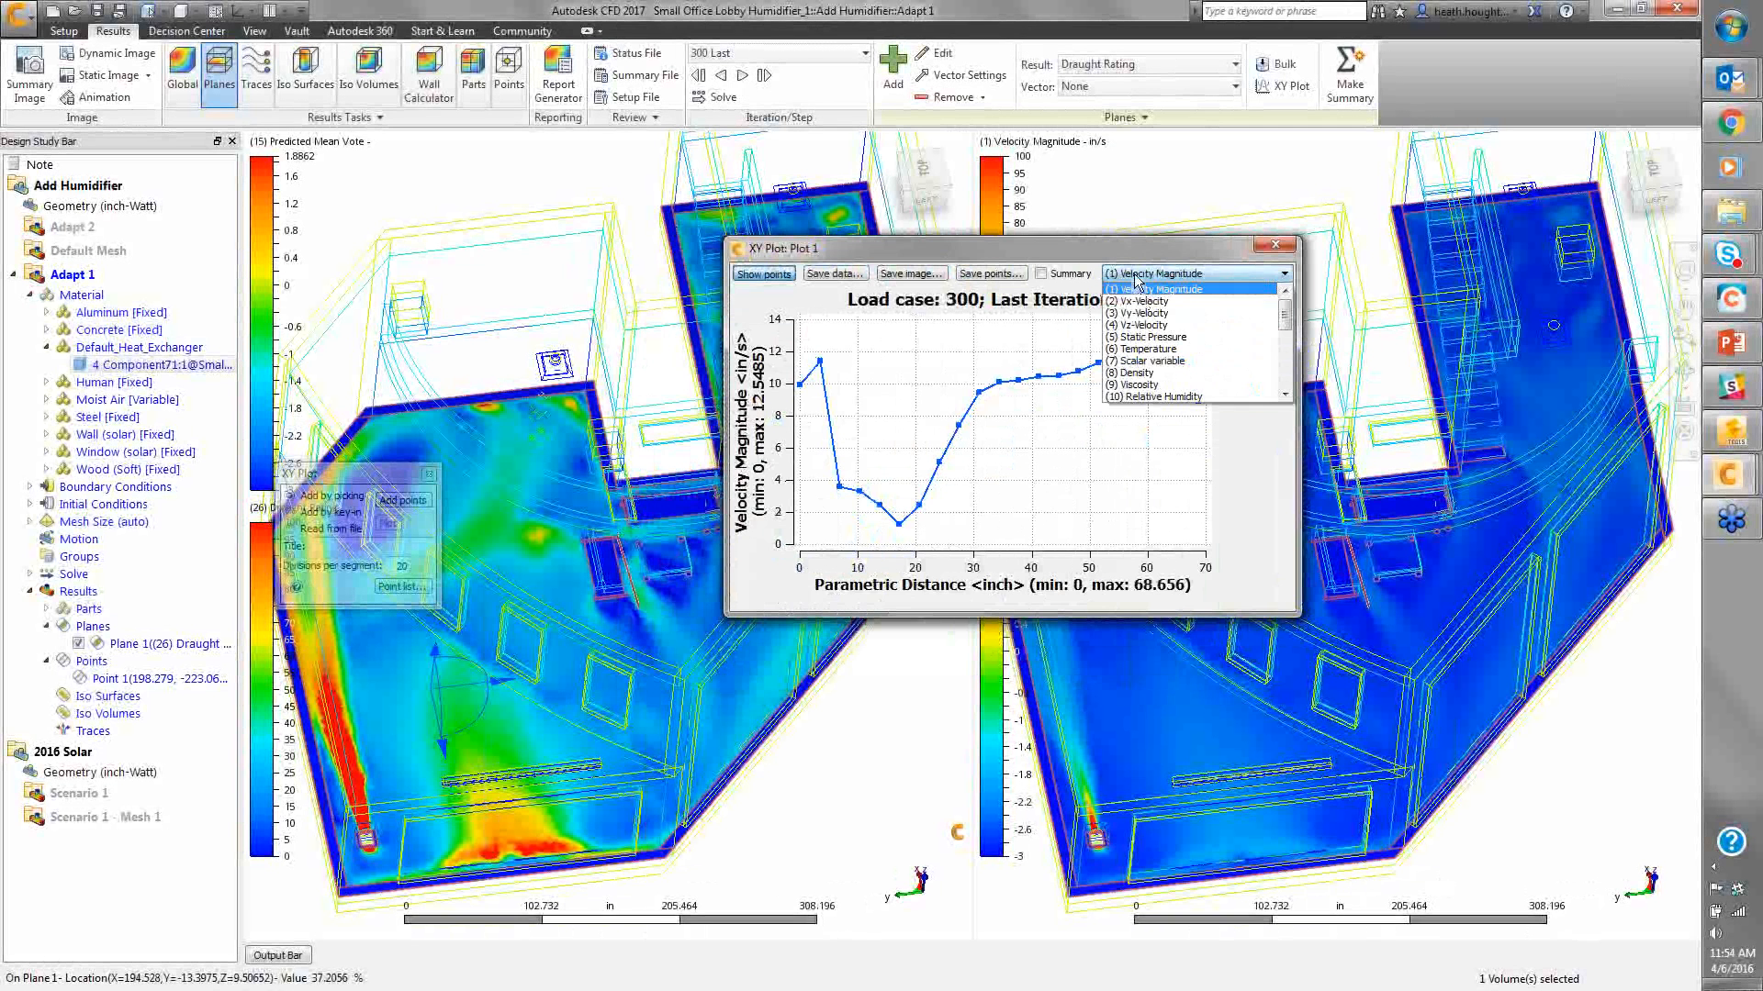
click(1159, 353)
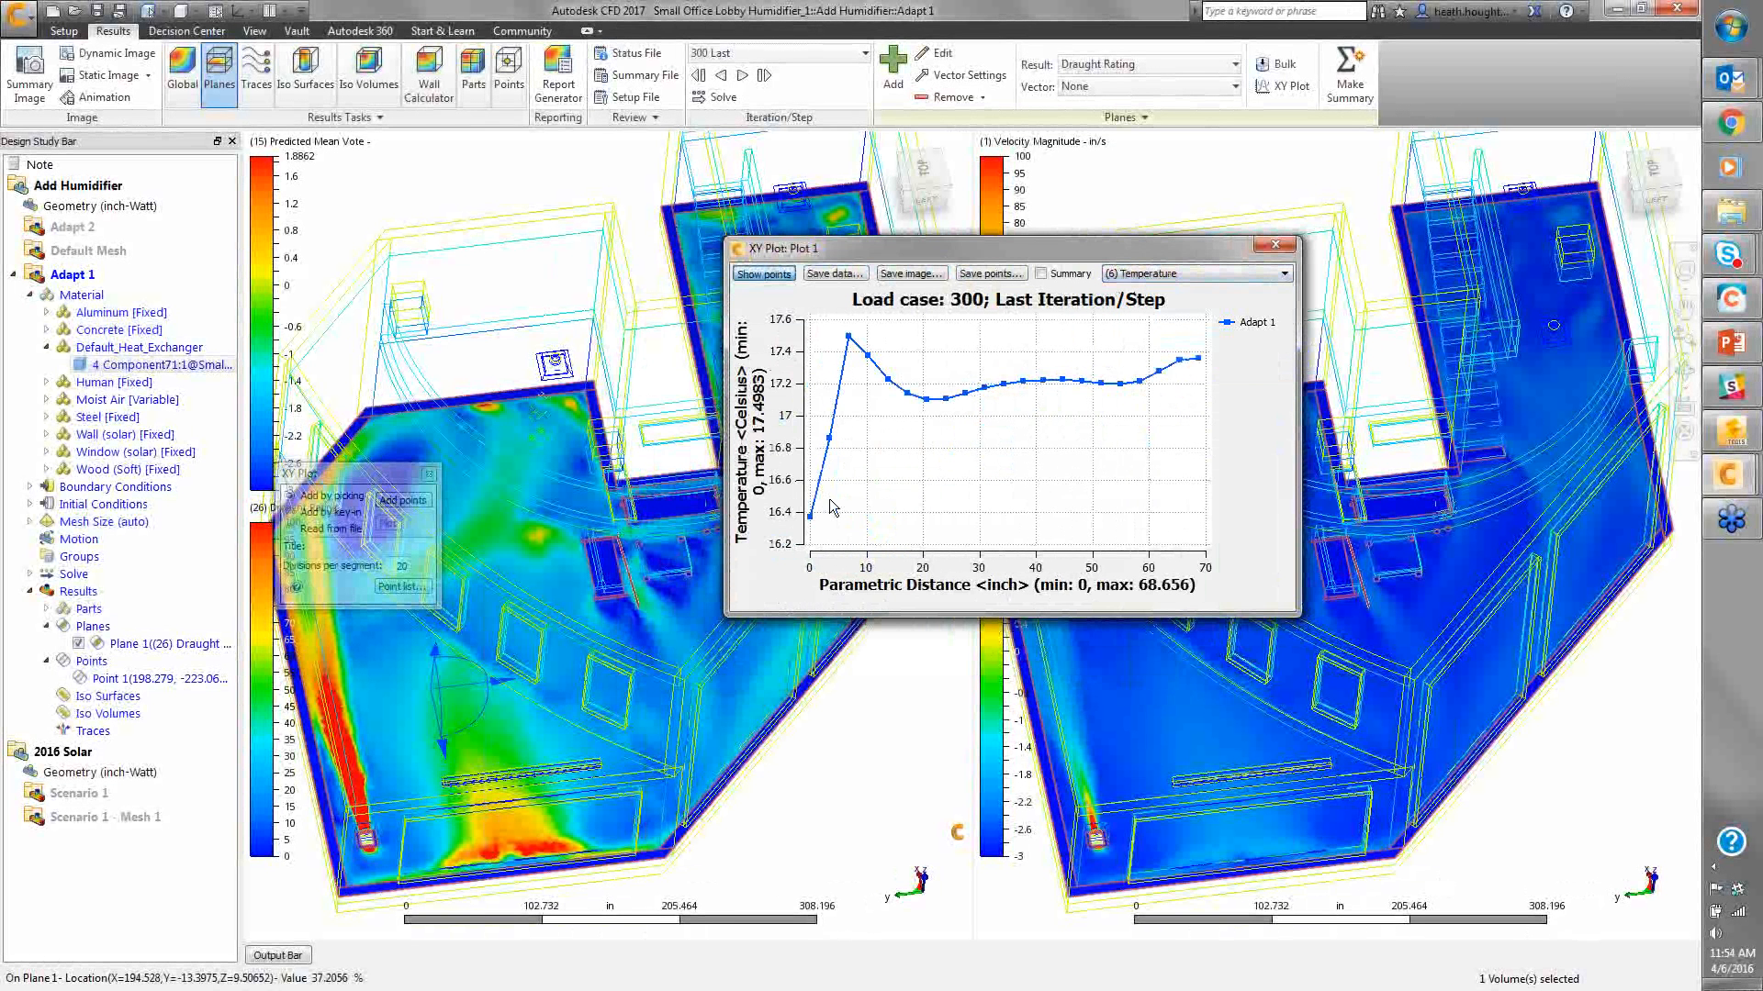
click(1139, 275)
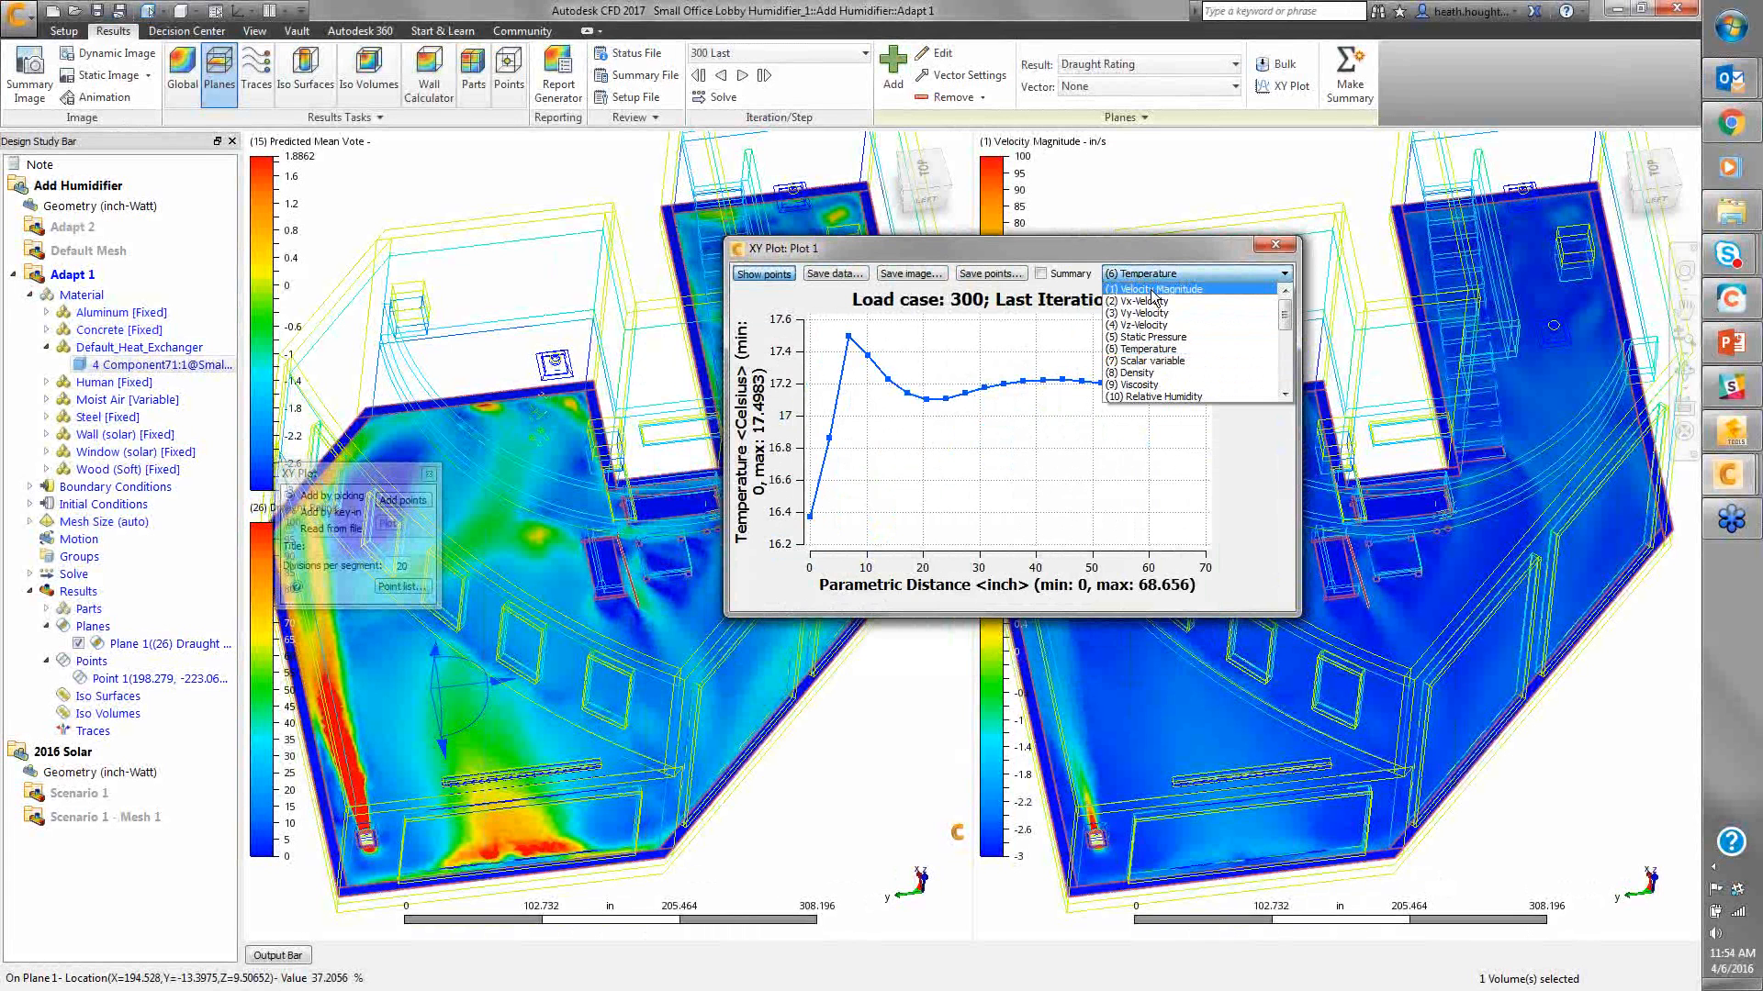
drag(1286, 318, 1288, 333)
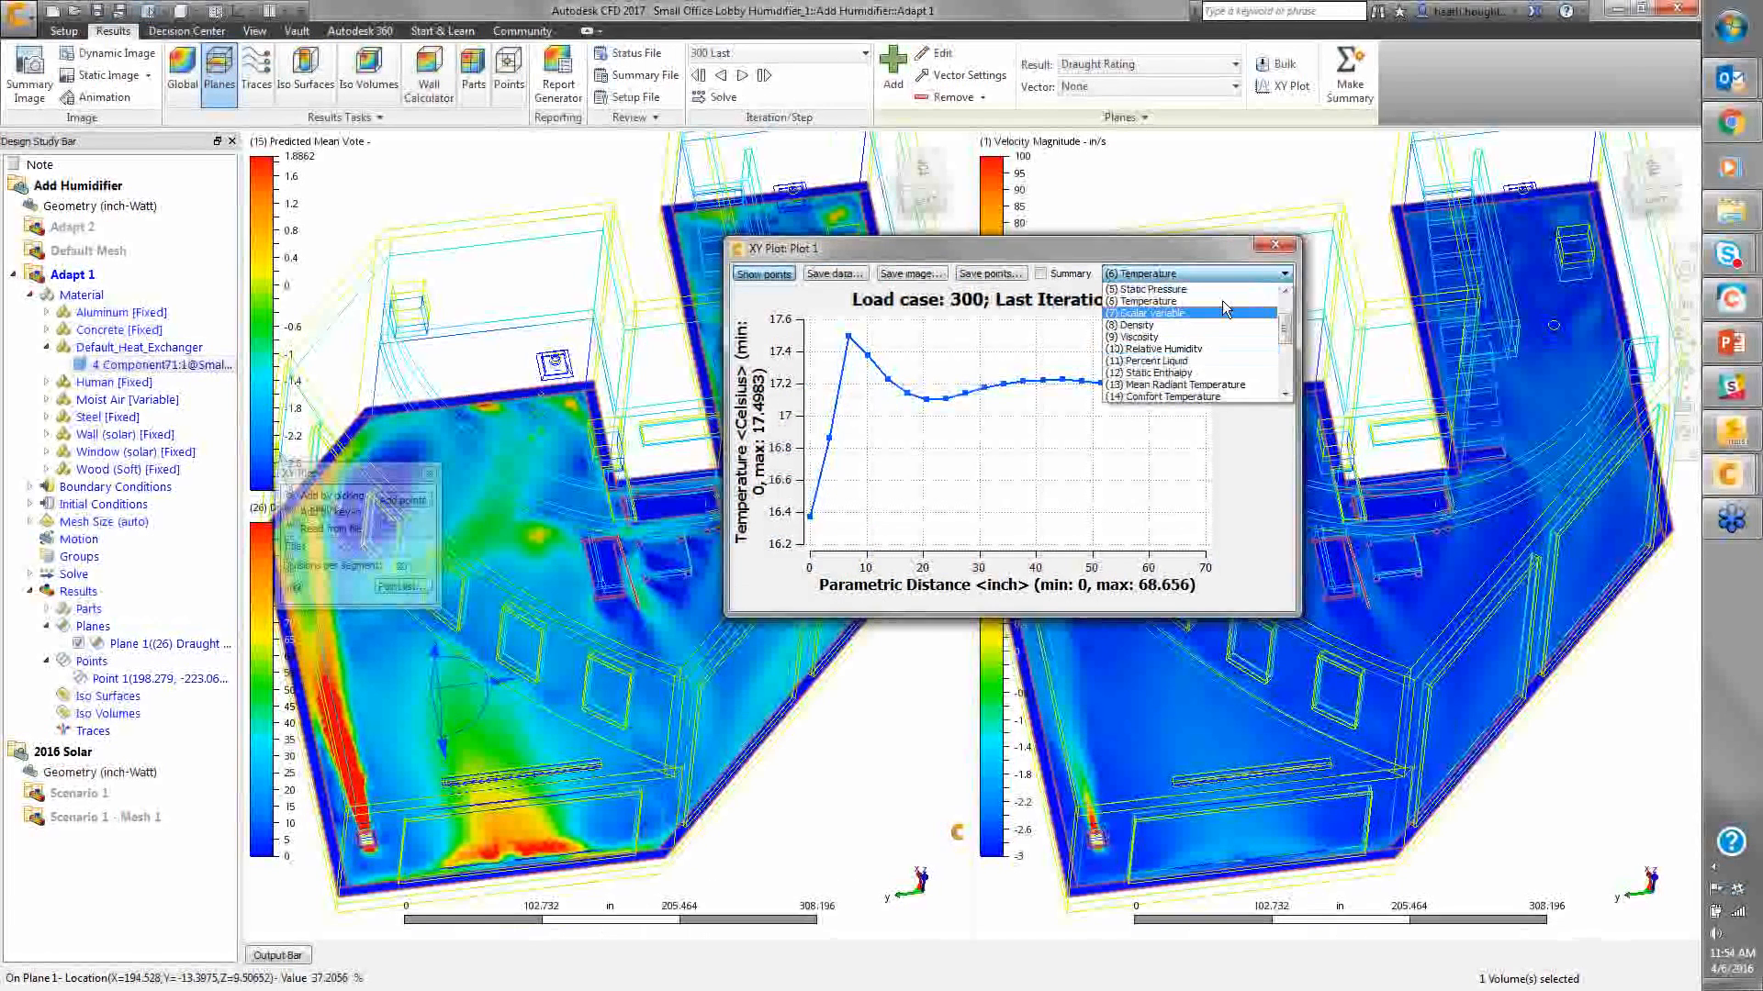
click(1273, 246)
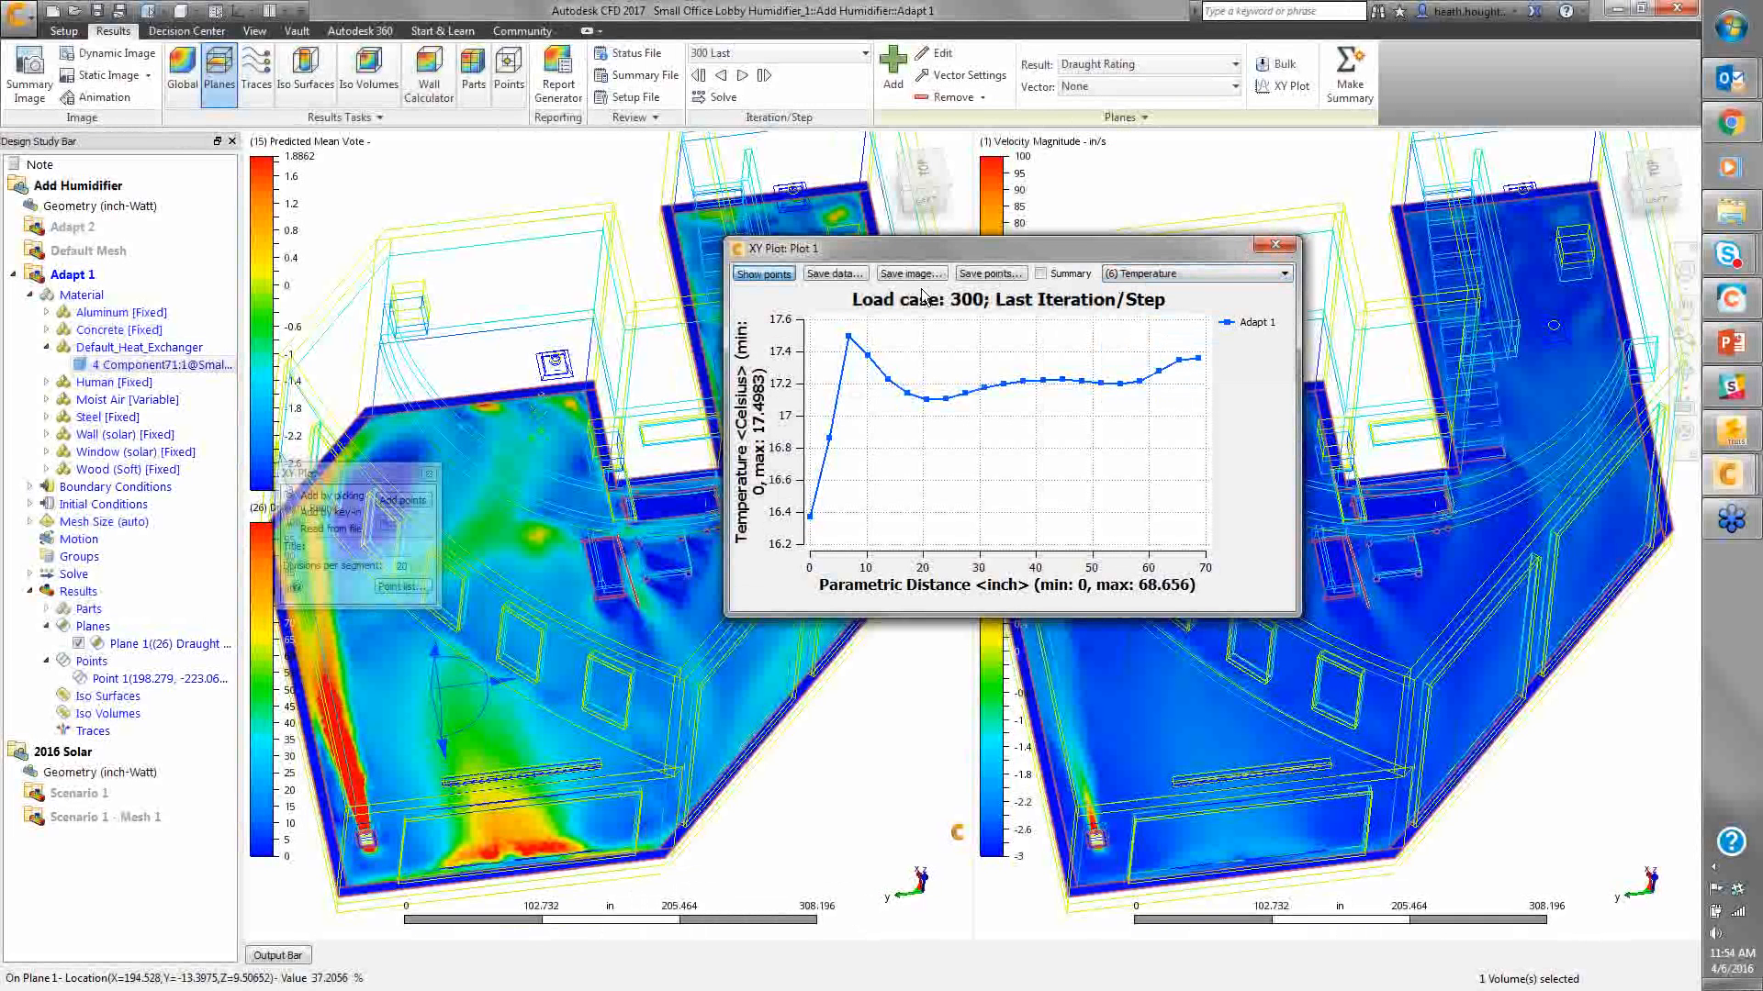
Make the XY plot a summary plot, and review the Near Ankles summary plot of Draught Rating in the Decision Center
click(1042, 274)
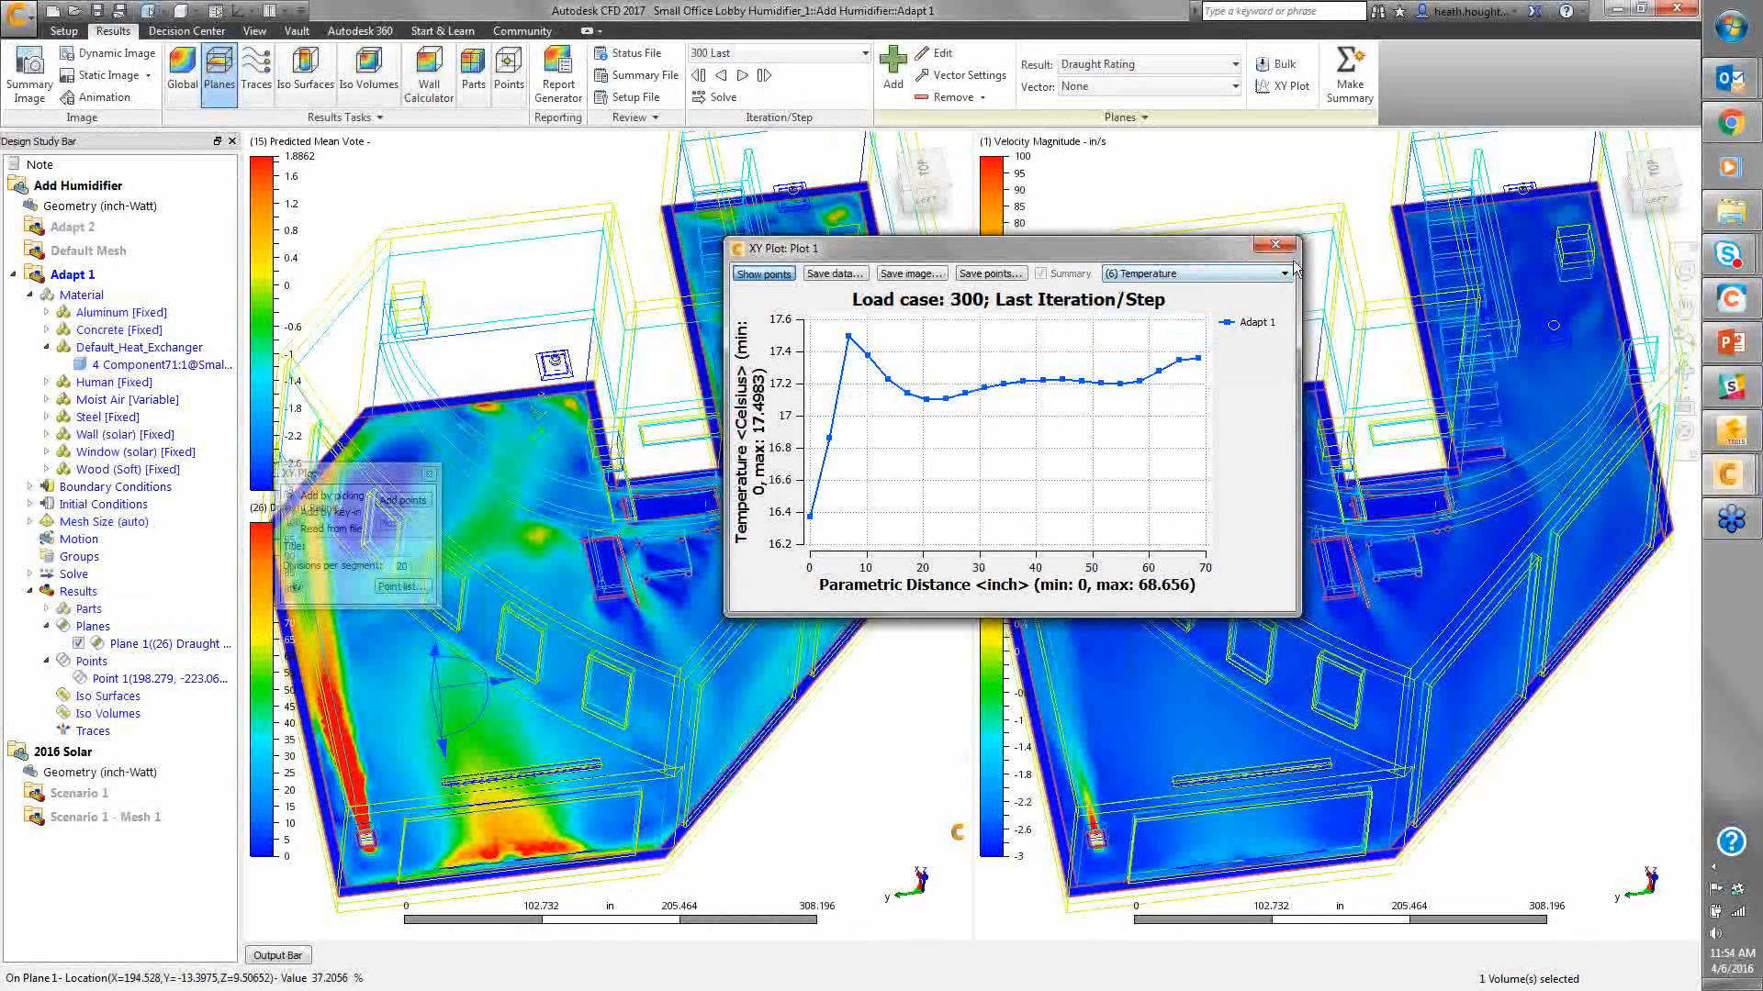
click(187, 31)
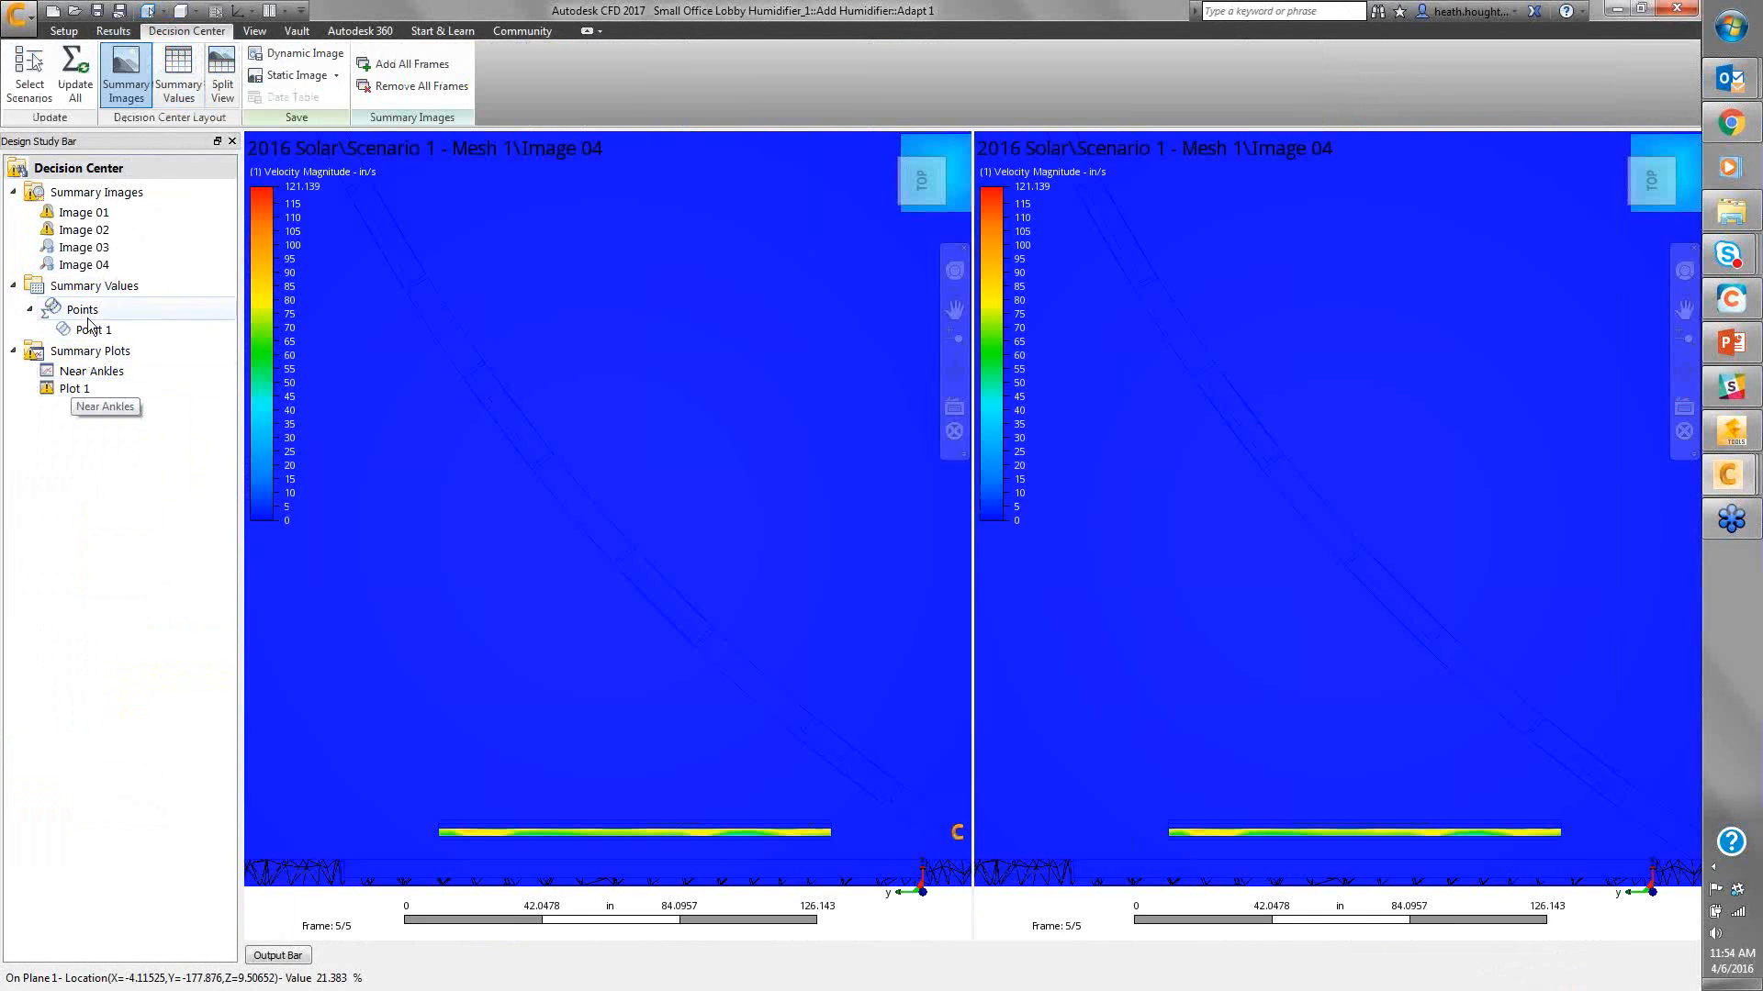
double_click(83, 372)
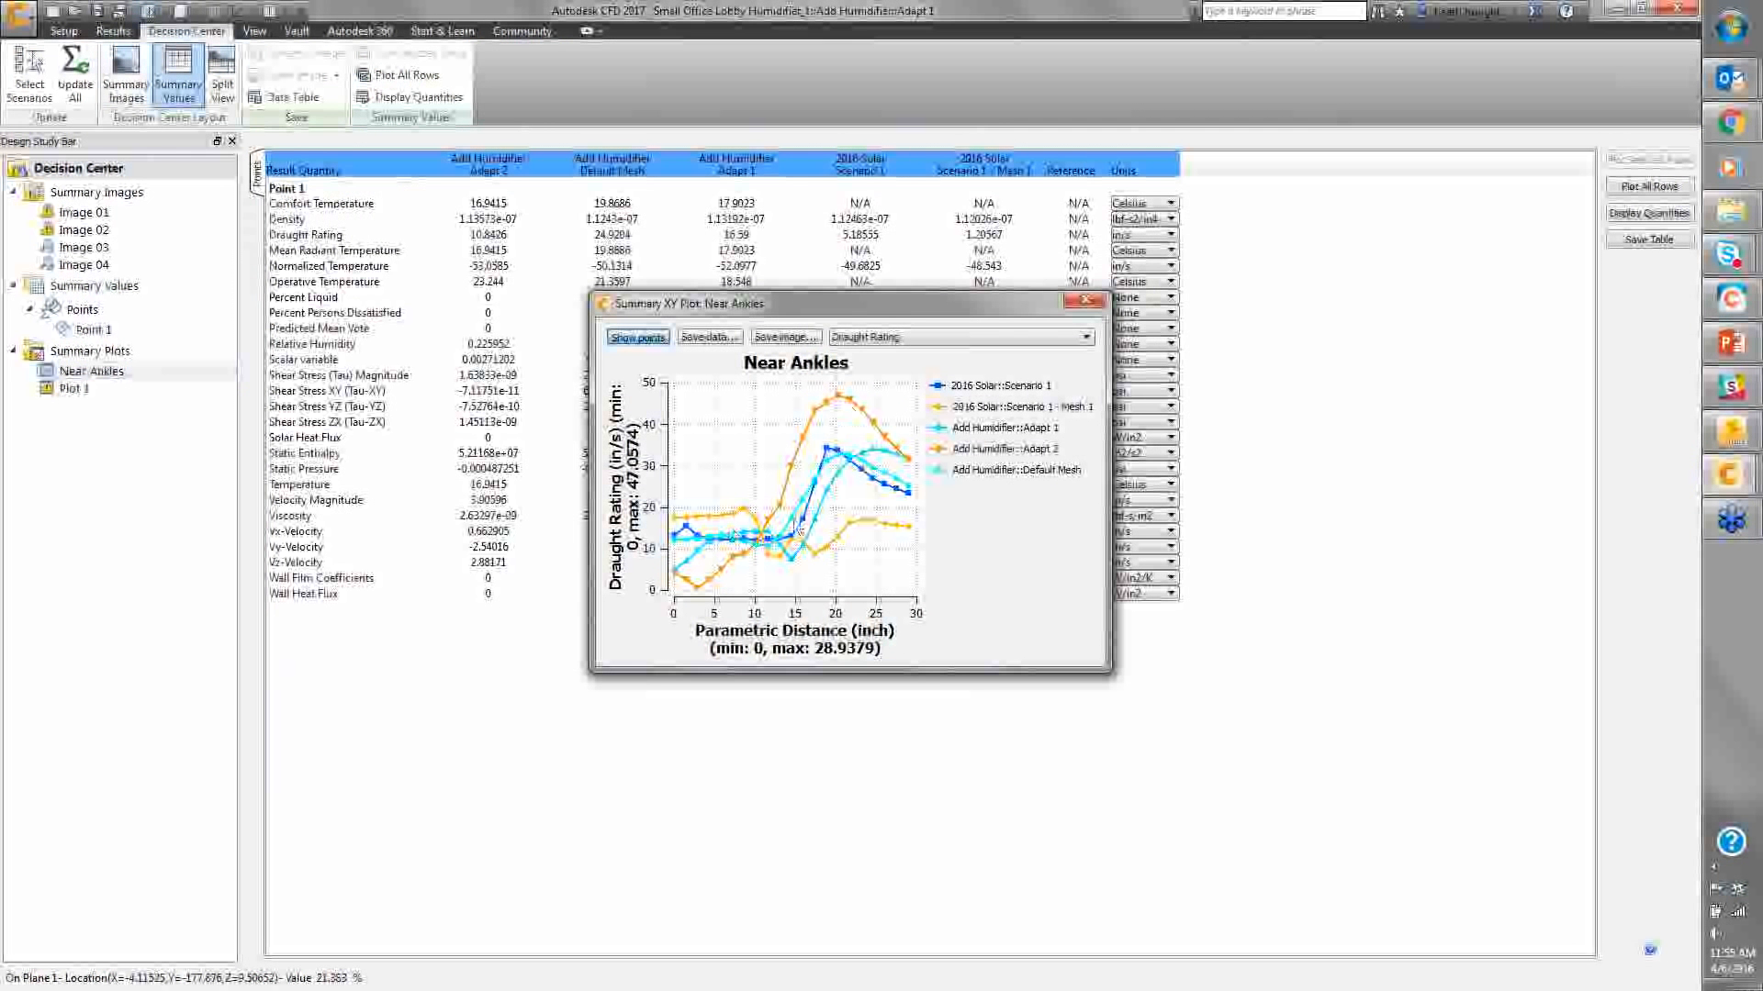
click(1083, 302)
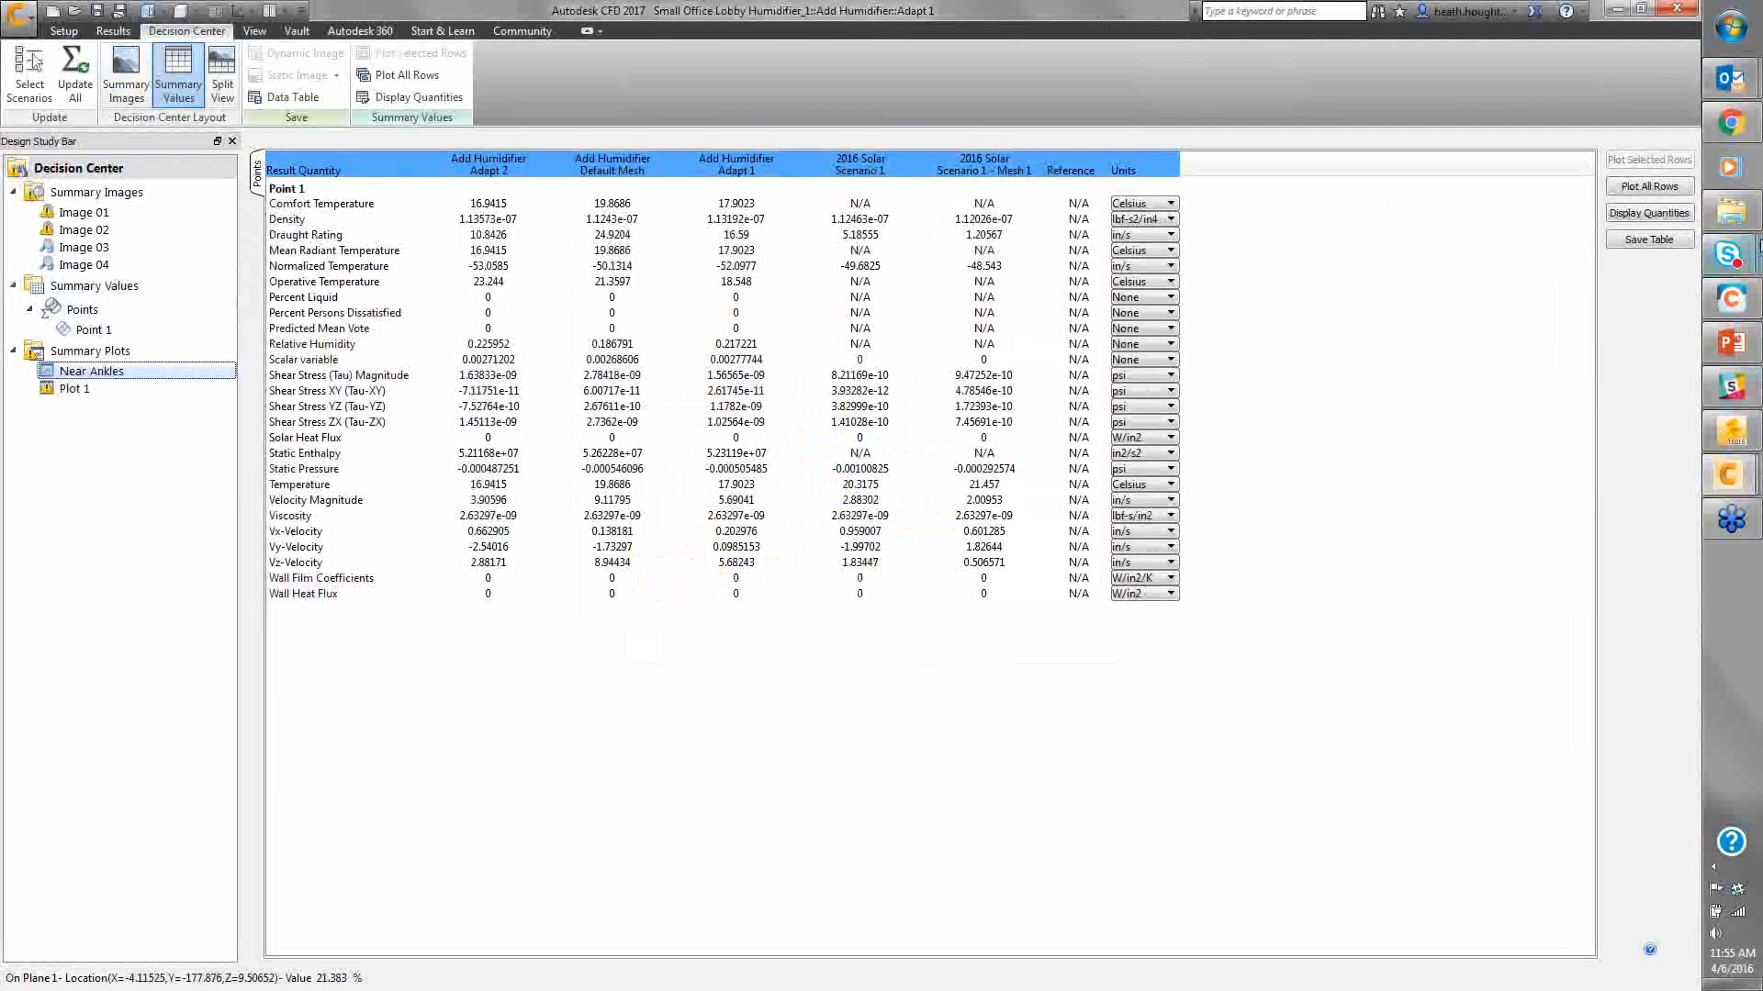
Limit the summary values table to Velocity Magnitude, Temperature, Relative Humidity and Draught Rating
click(1644, 213)
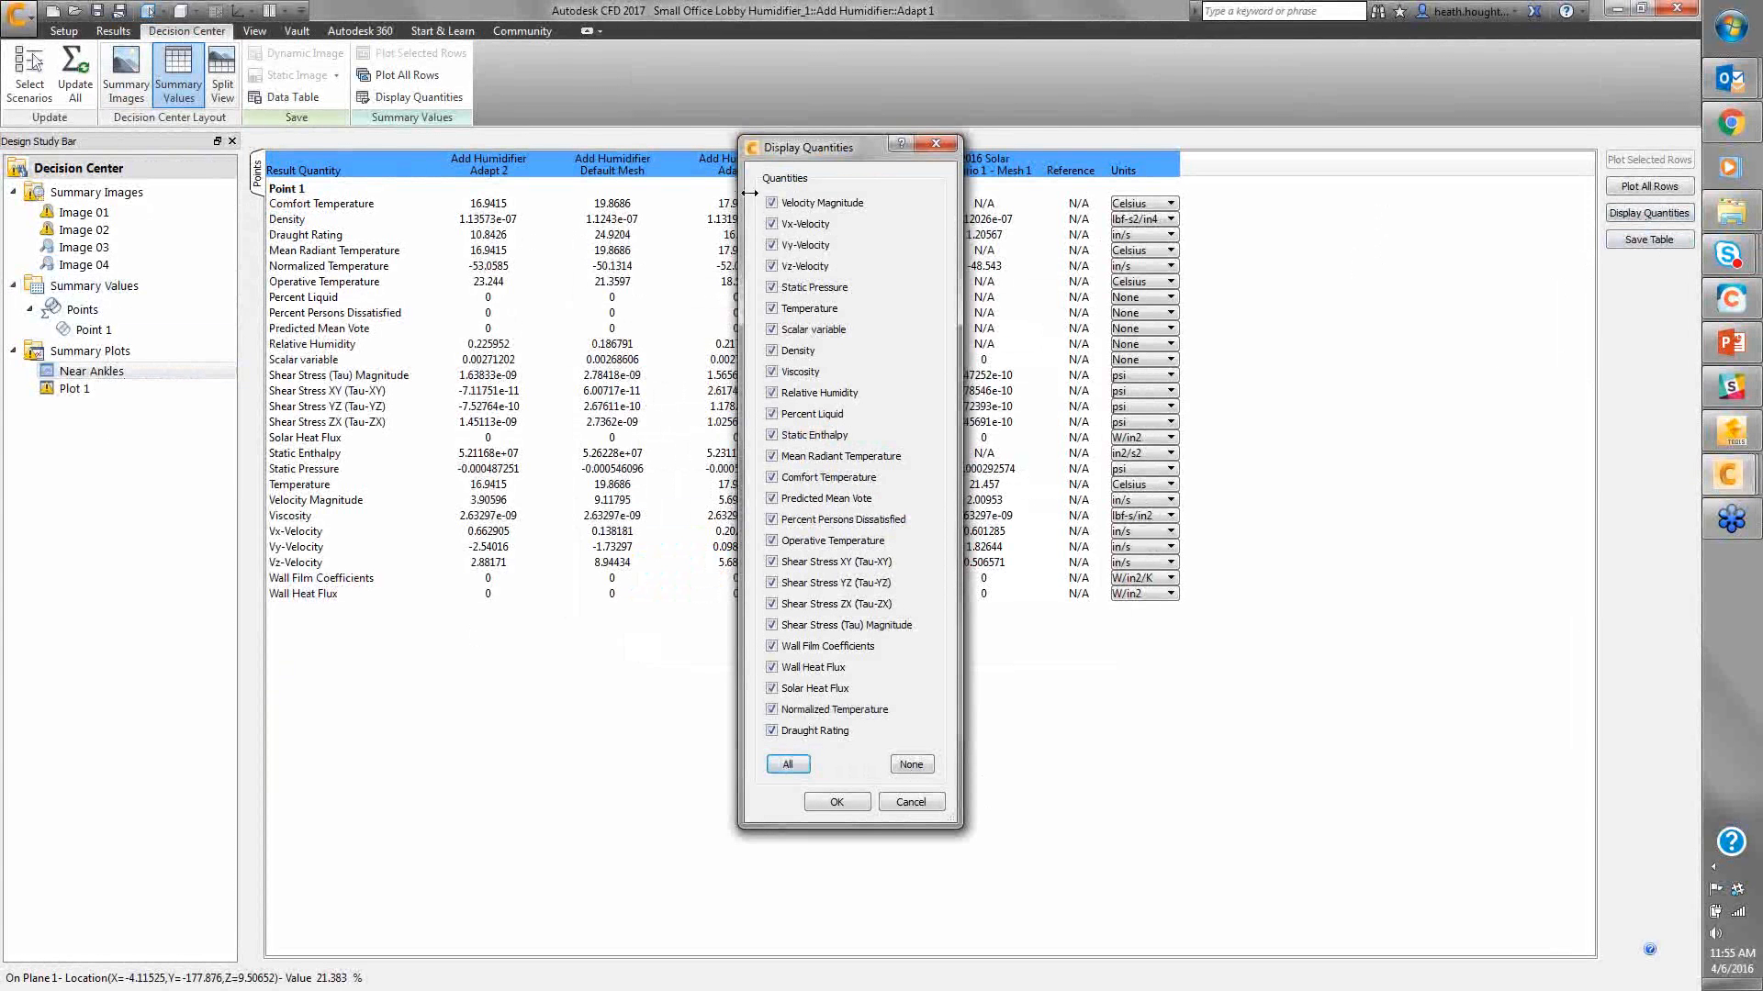
click(904, 769)
click(771, 203)
click(772, 731)
click(772, 308)
click(836, 803)
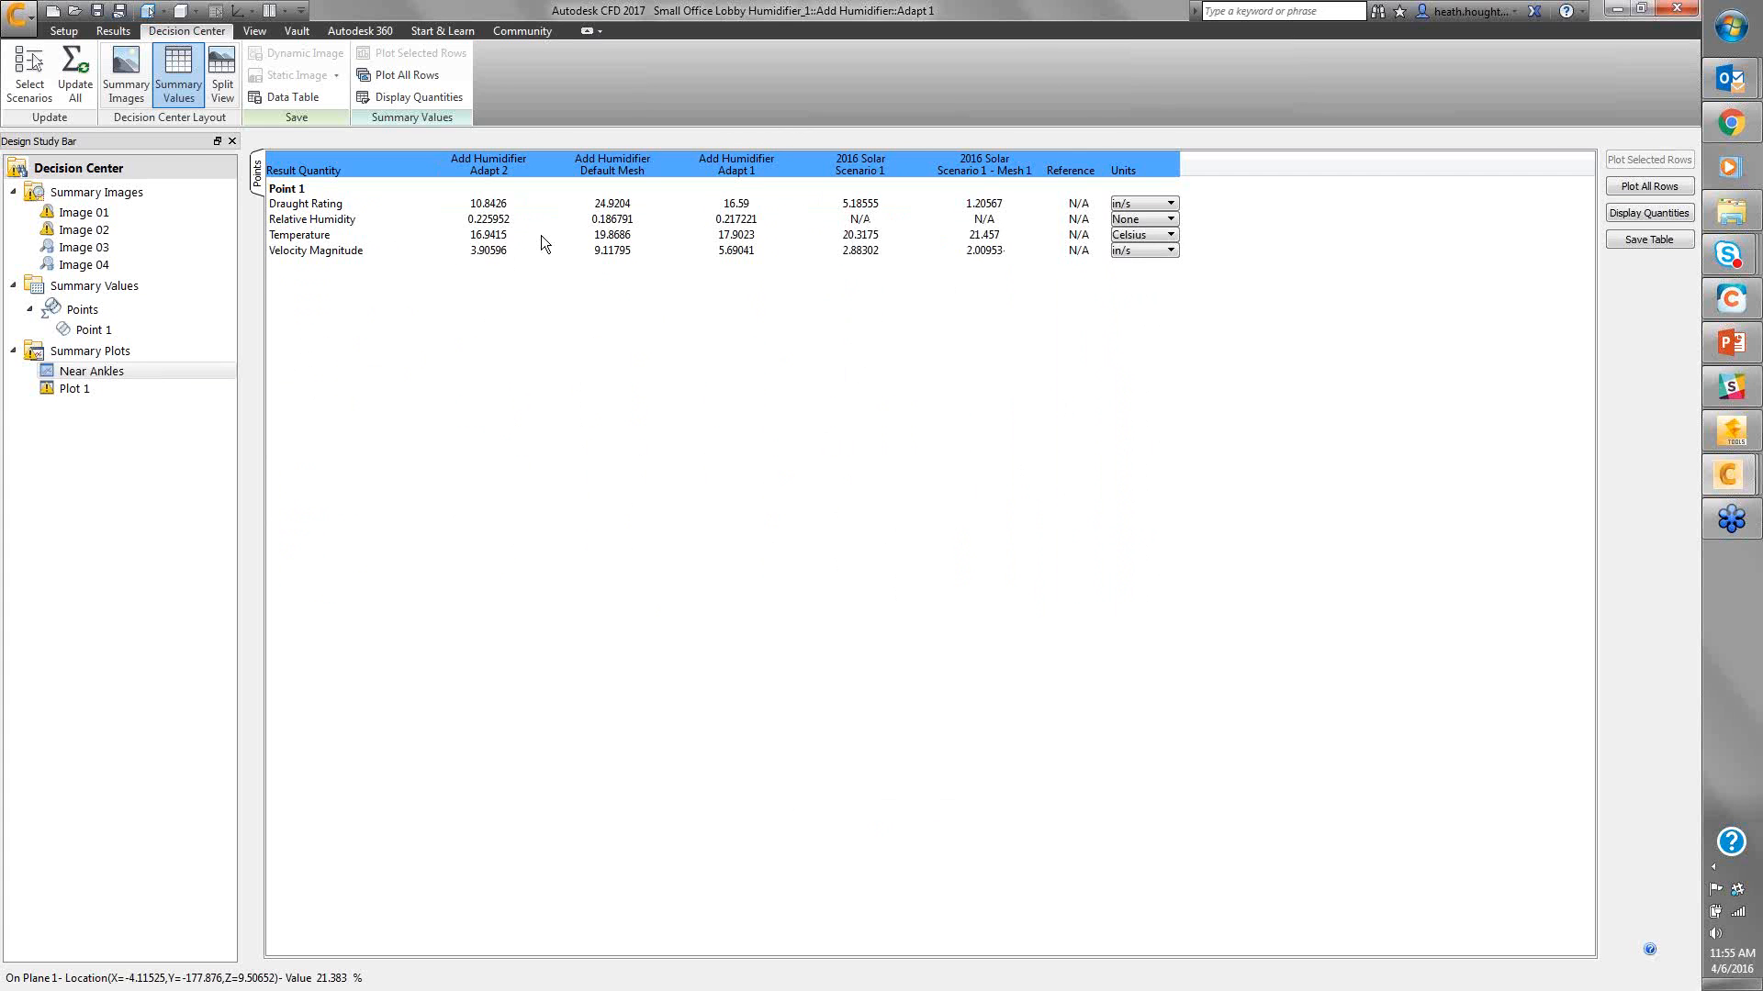
Plot the Draught Rating of Point 1 across the scenarios, and close the plot without saving it
click(336, 209)
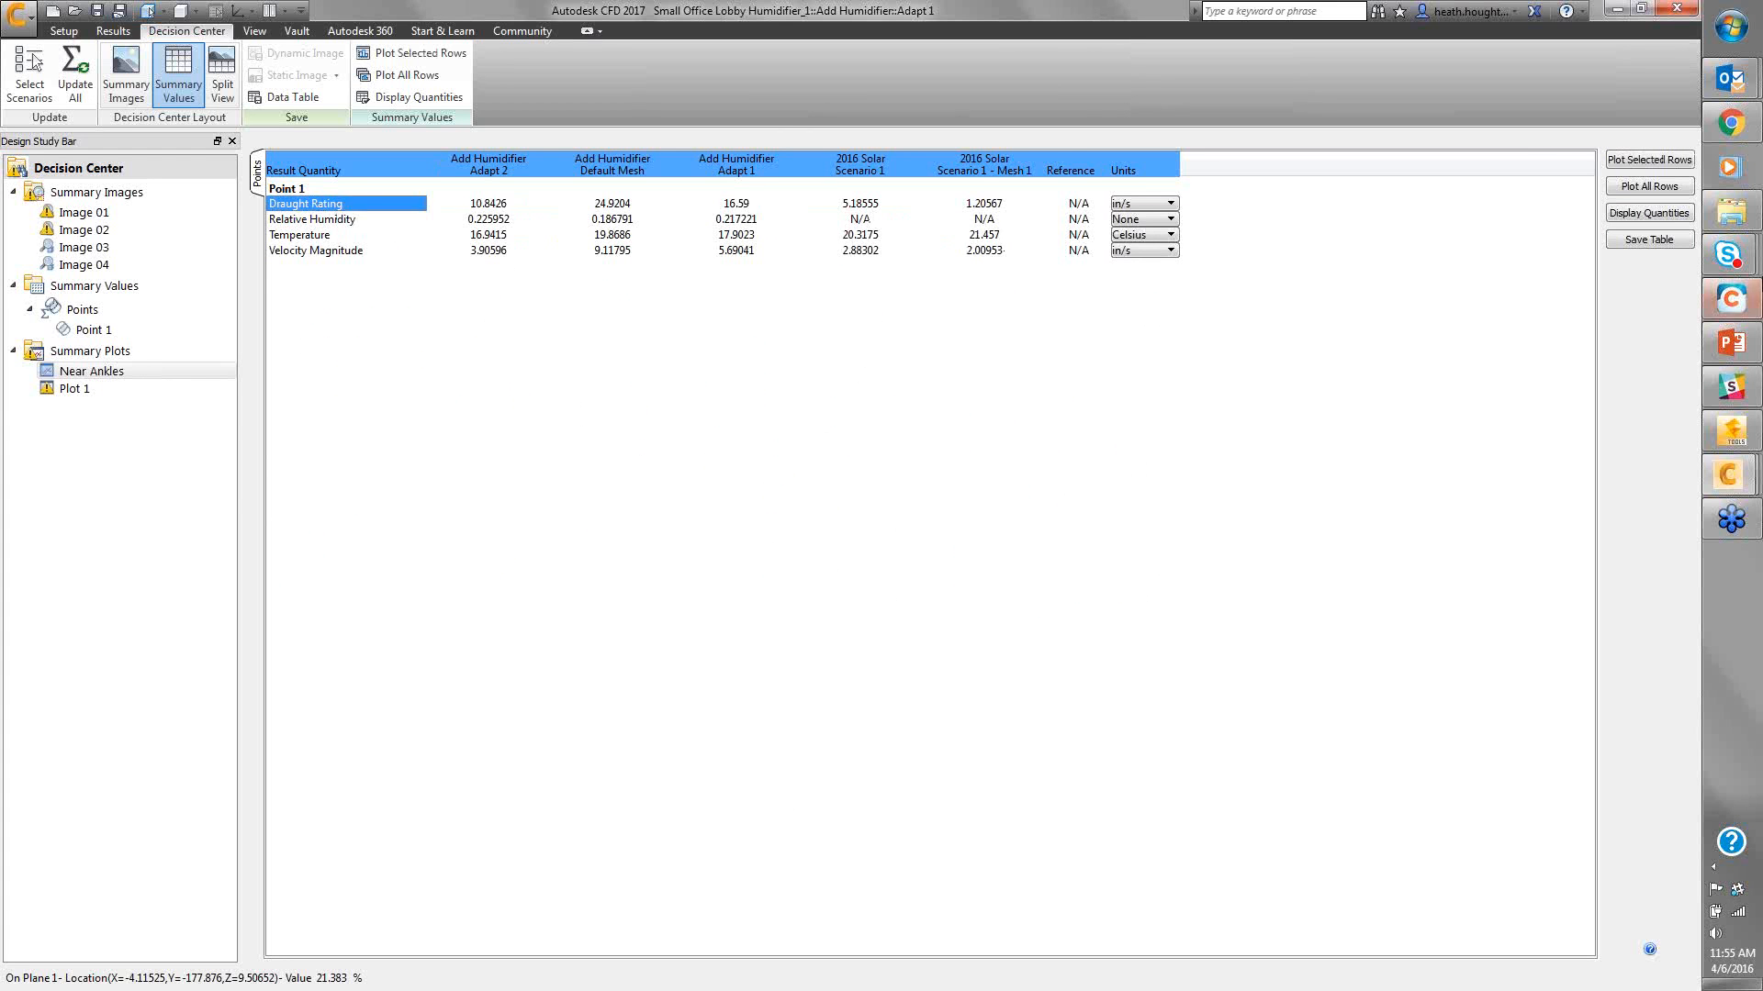
click(1649, 162)
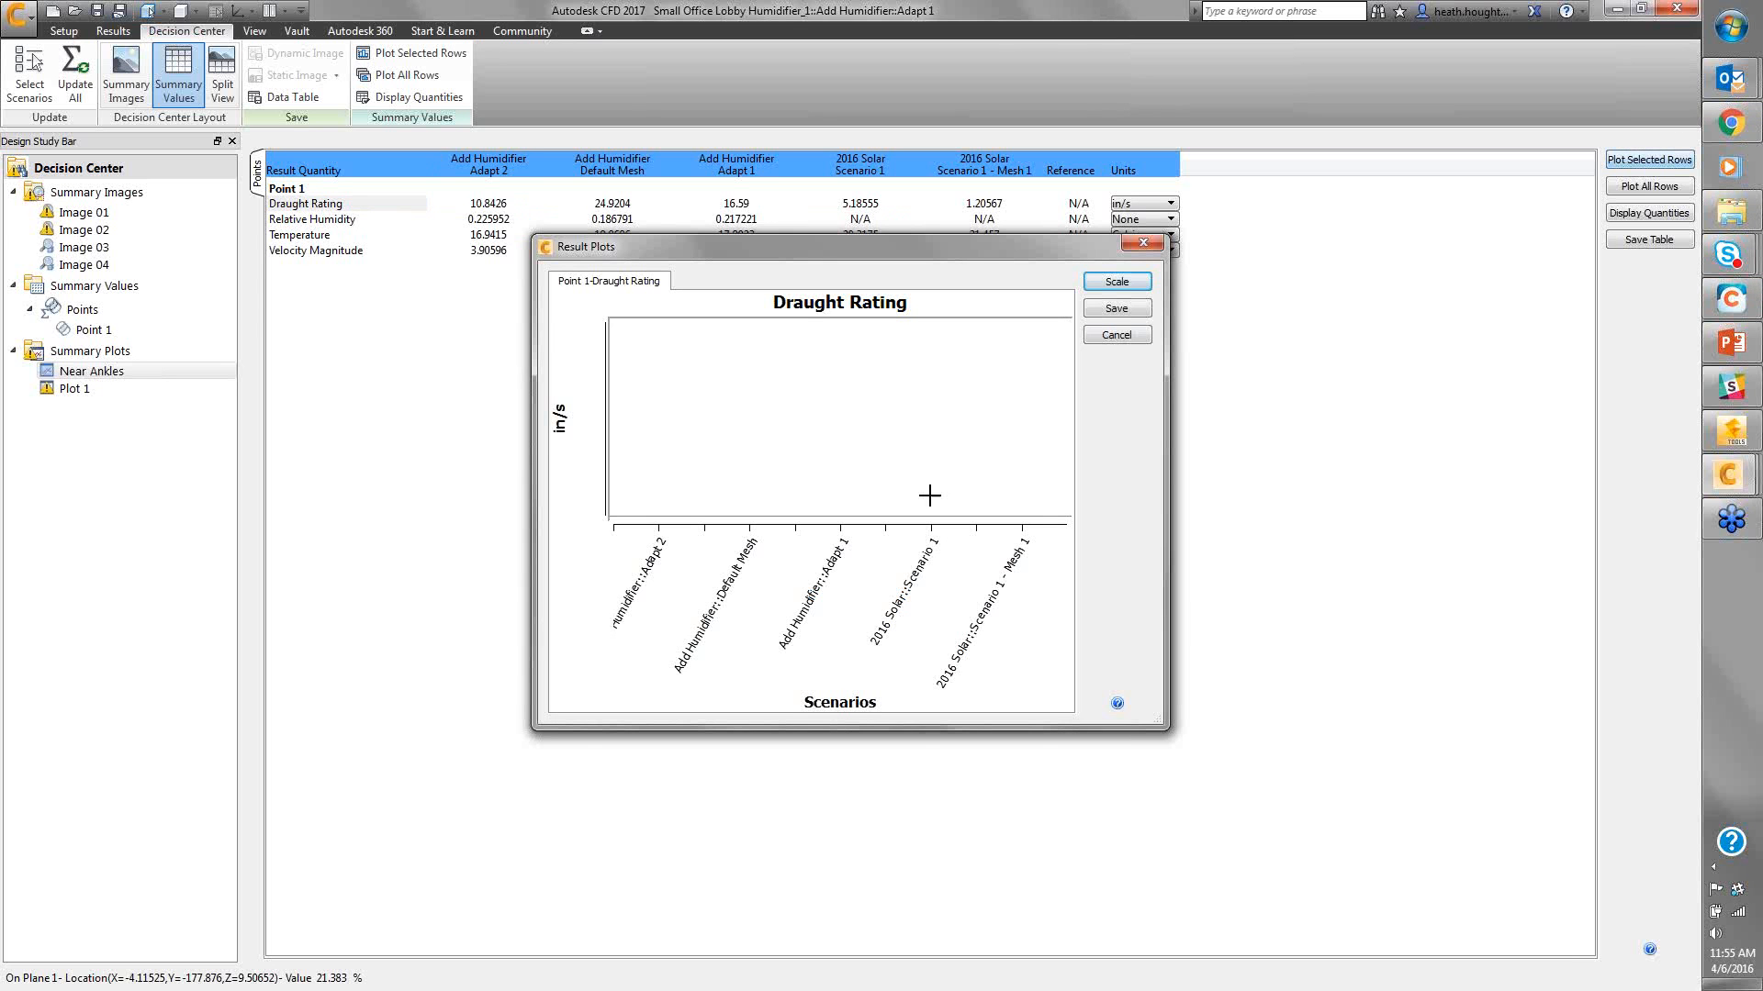
click(1117, 335)
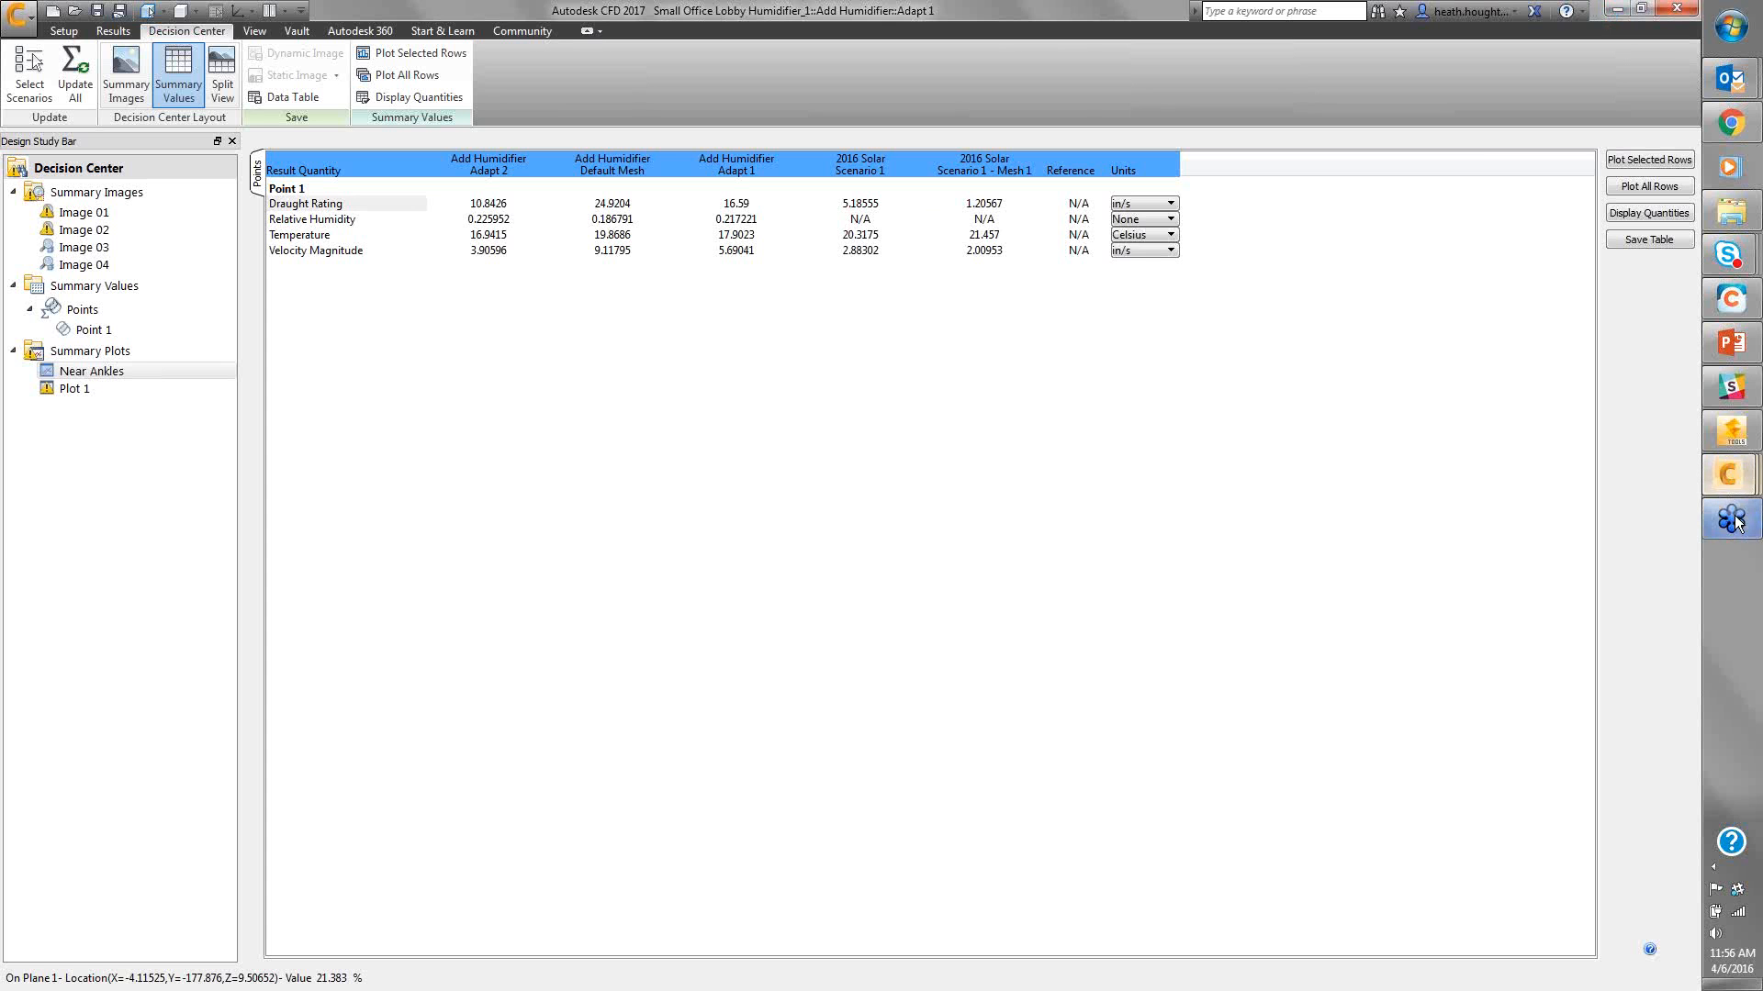
Switch to the surface wrap session and examine the wrapped submarine mesh inside the external volume, especially where the fin meets the hull
click(1731, 486)
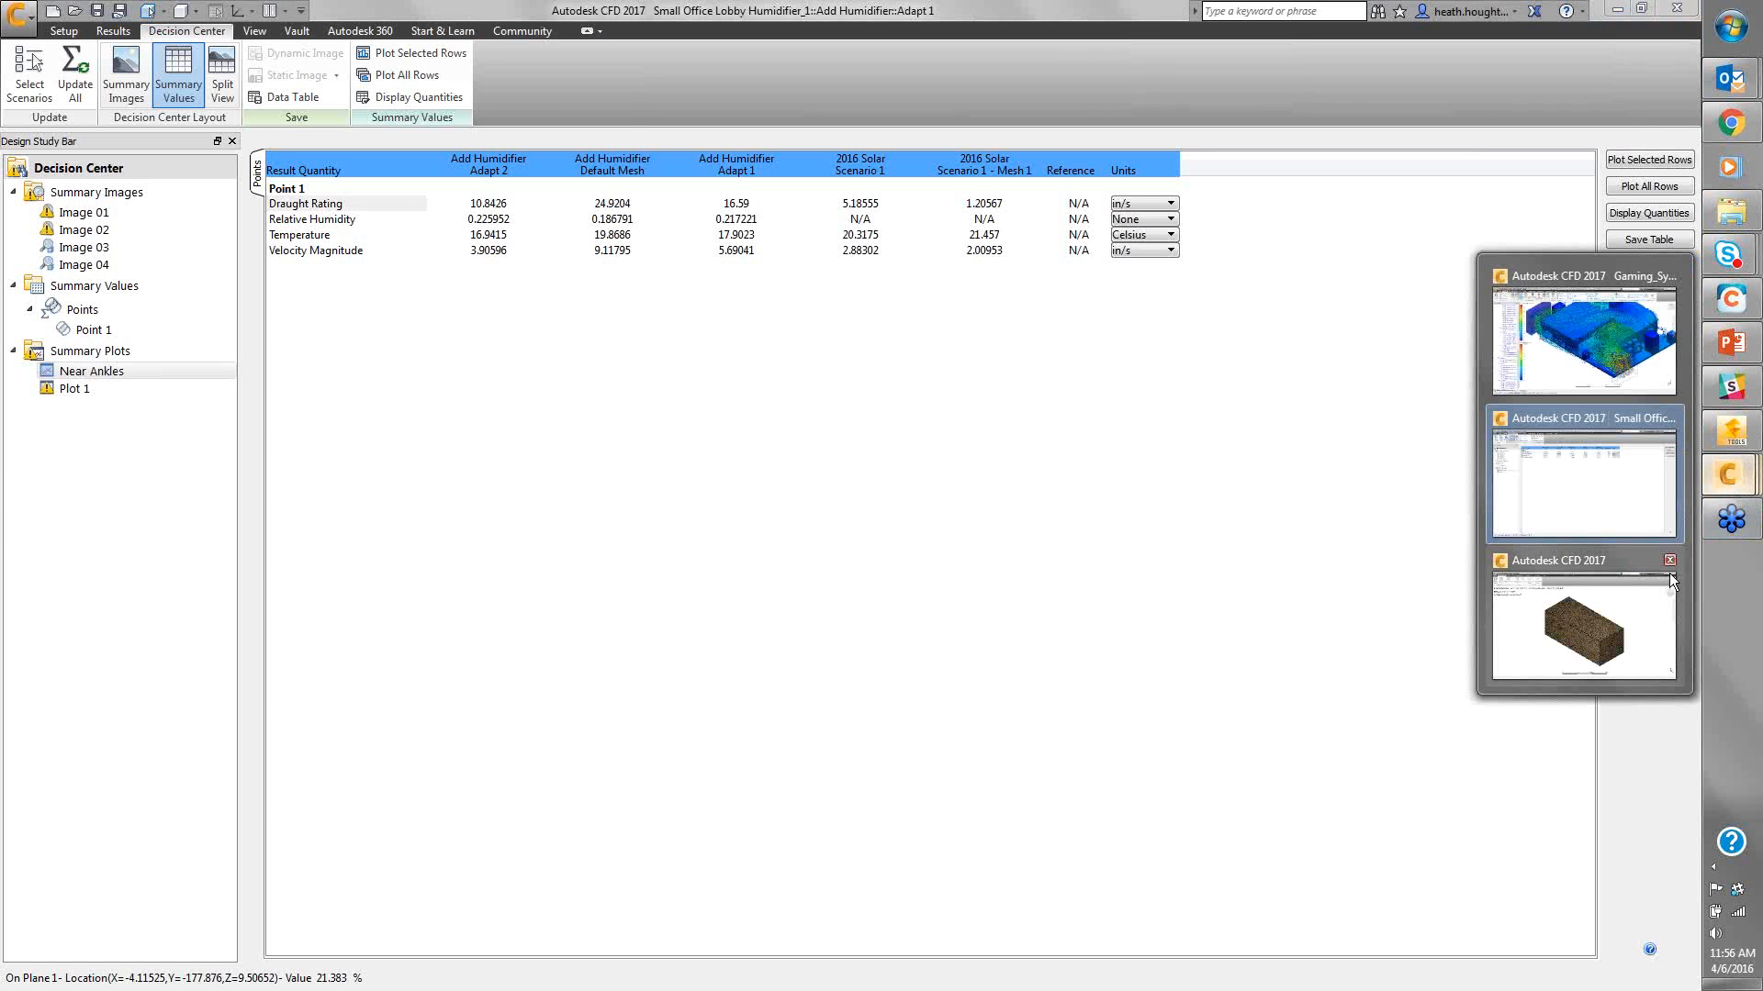
click(1639, 617)
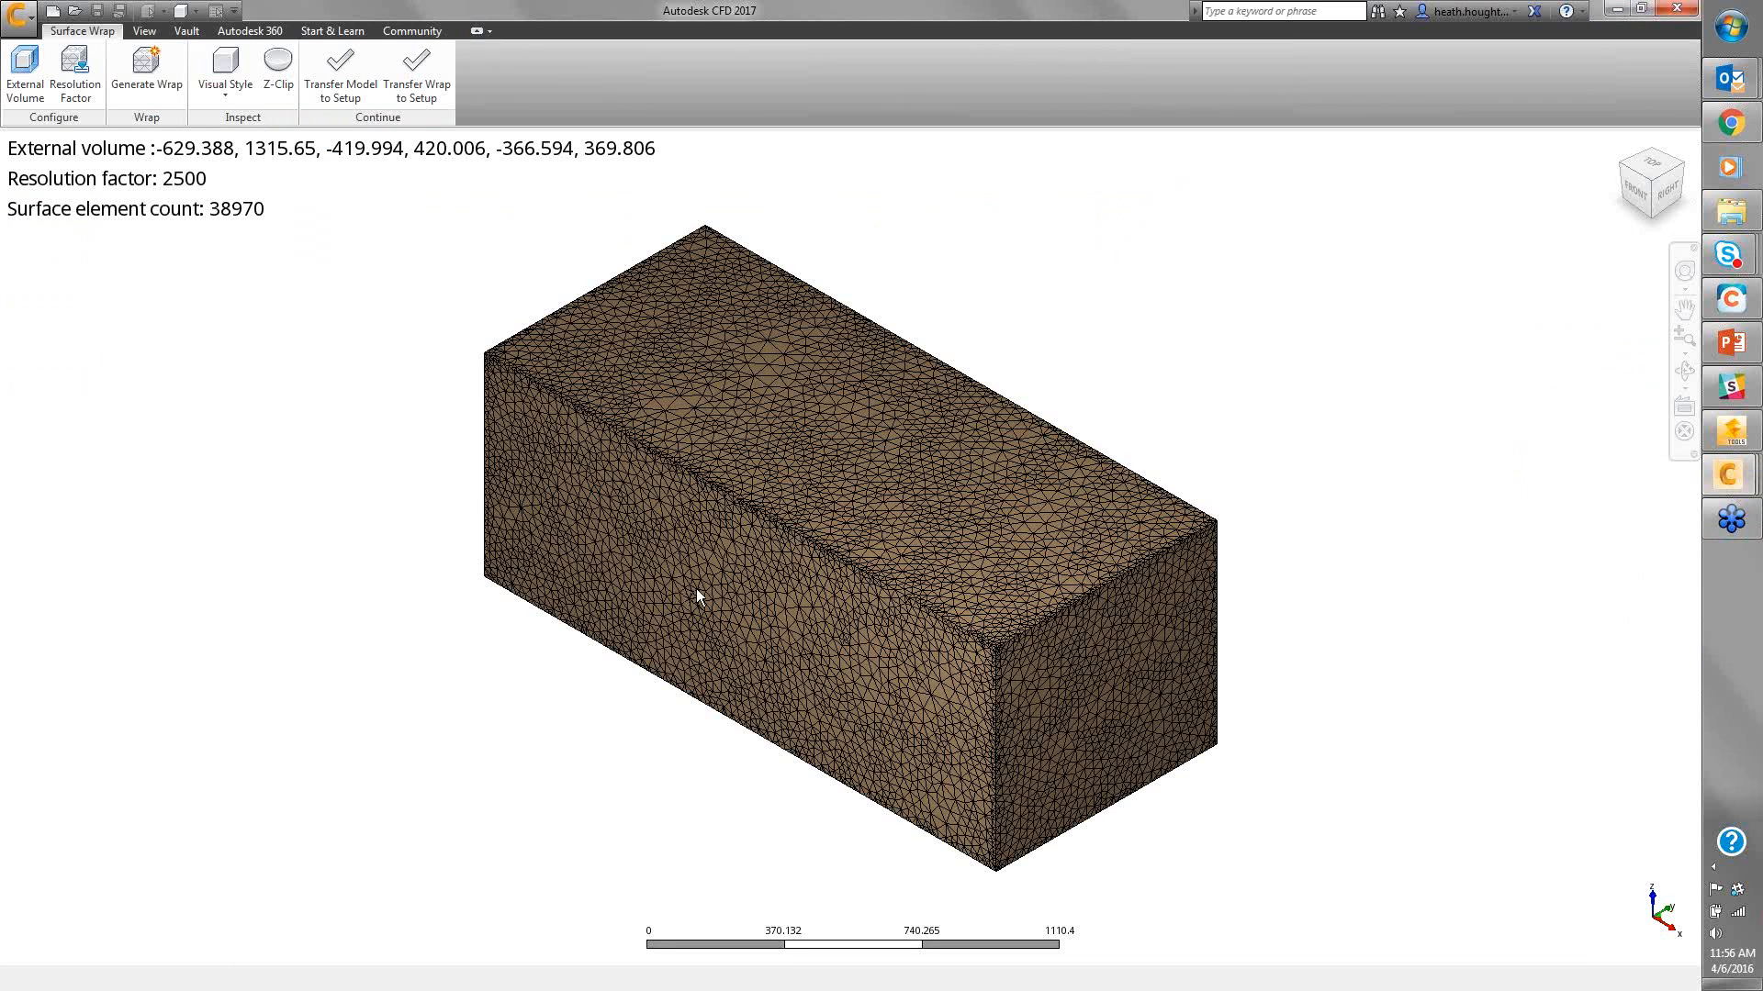
ctrl+middle_click(719, 611)
ctrl+middle_drag(751, 526, 927, 322)
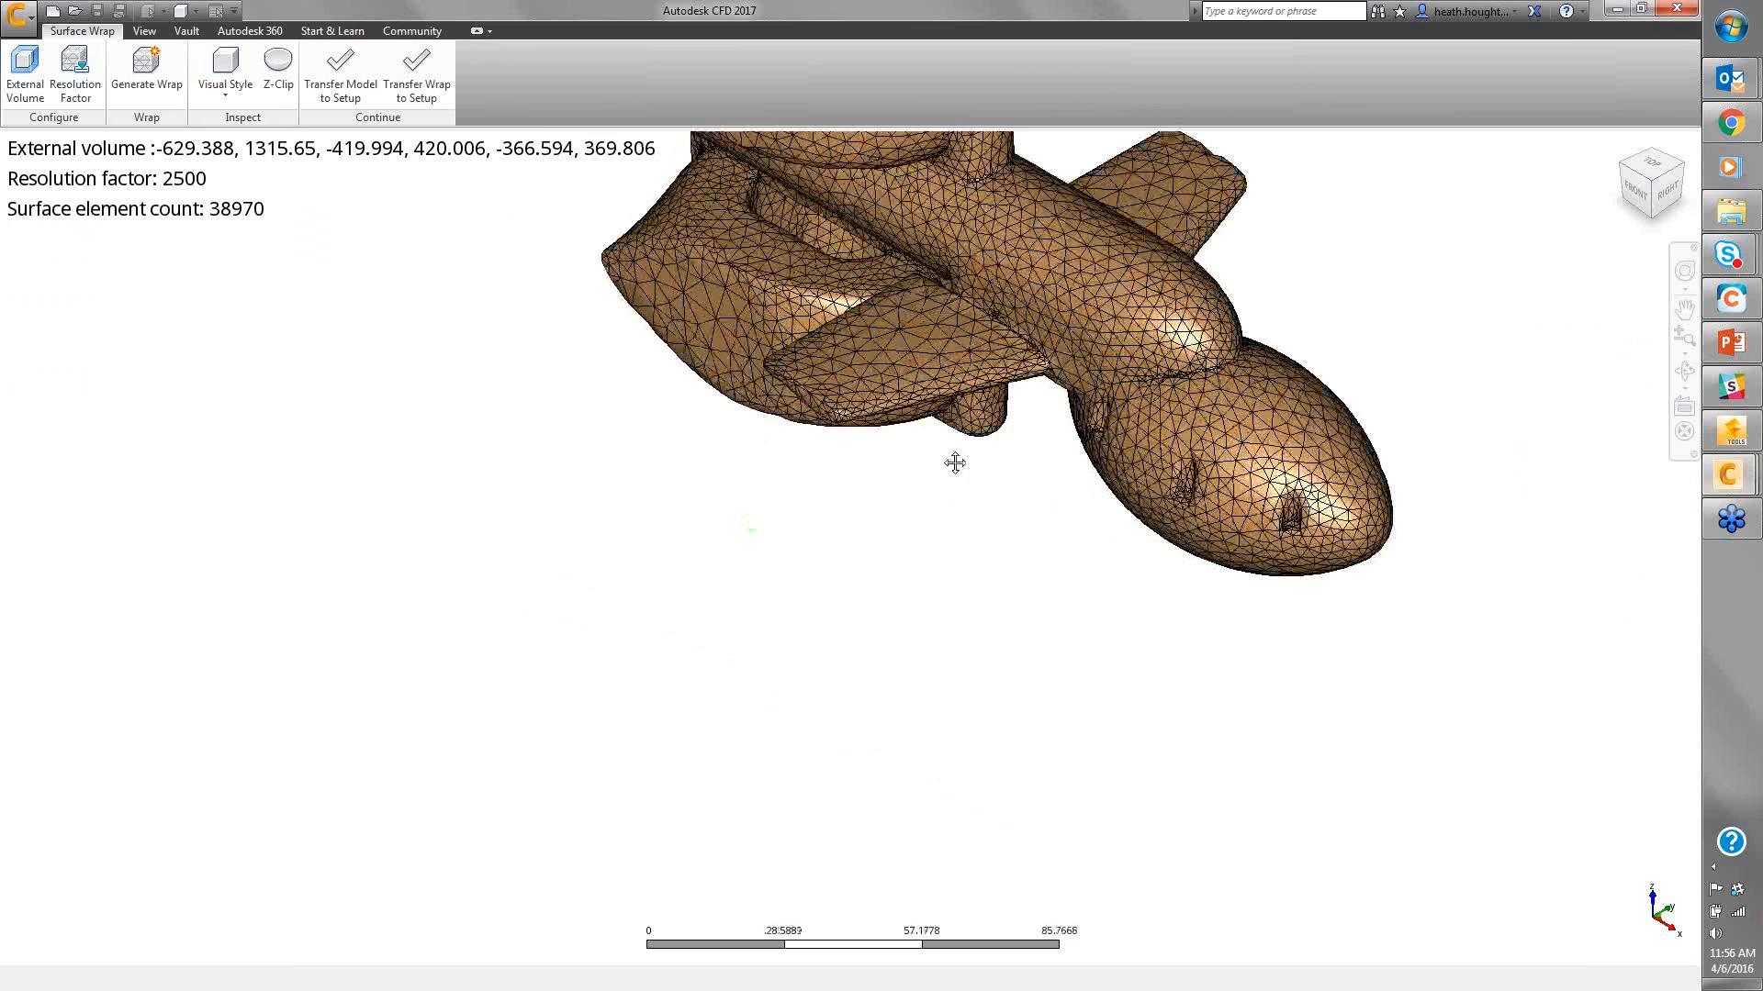
middle_drag(953, 465, 920, 566)
ctrl+middle_drag(962, 406, 972, 368)
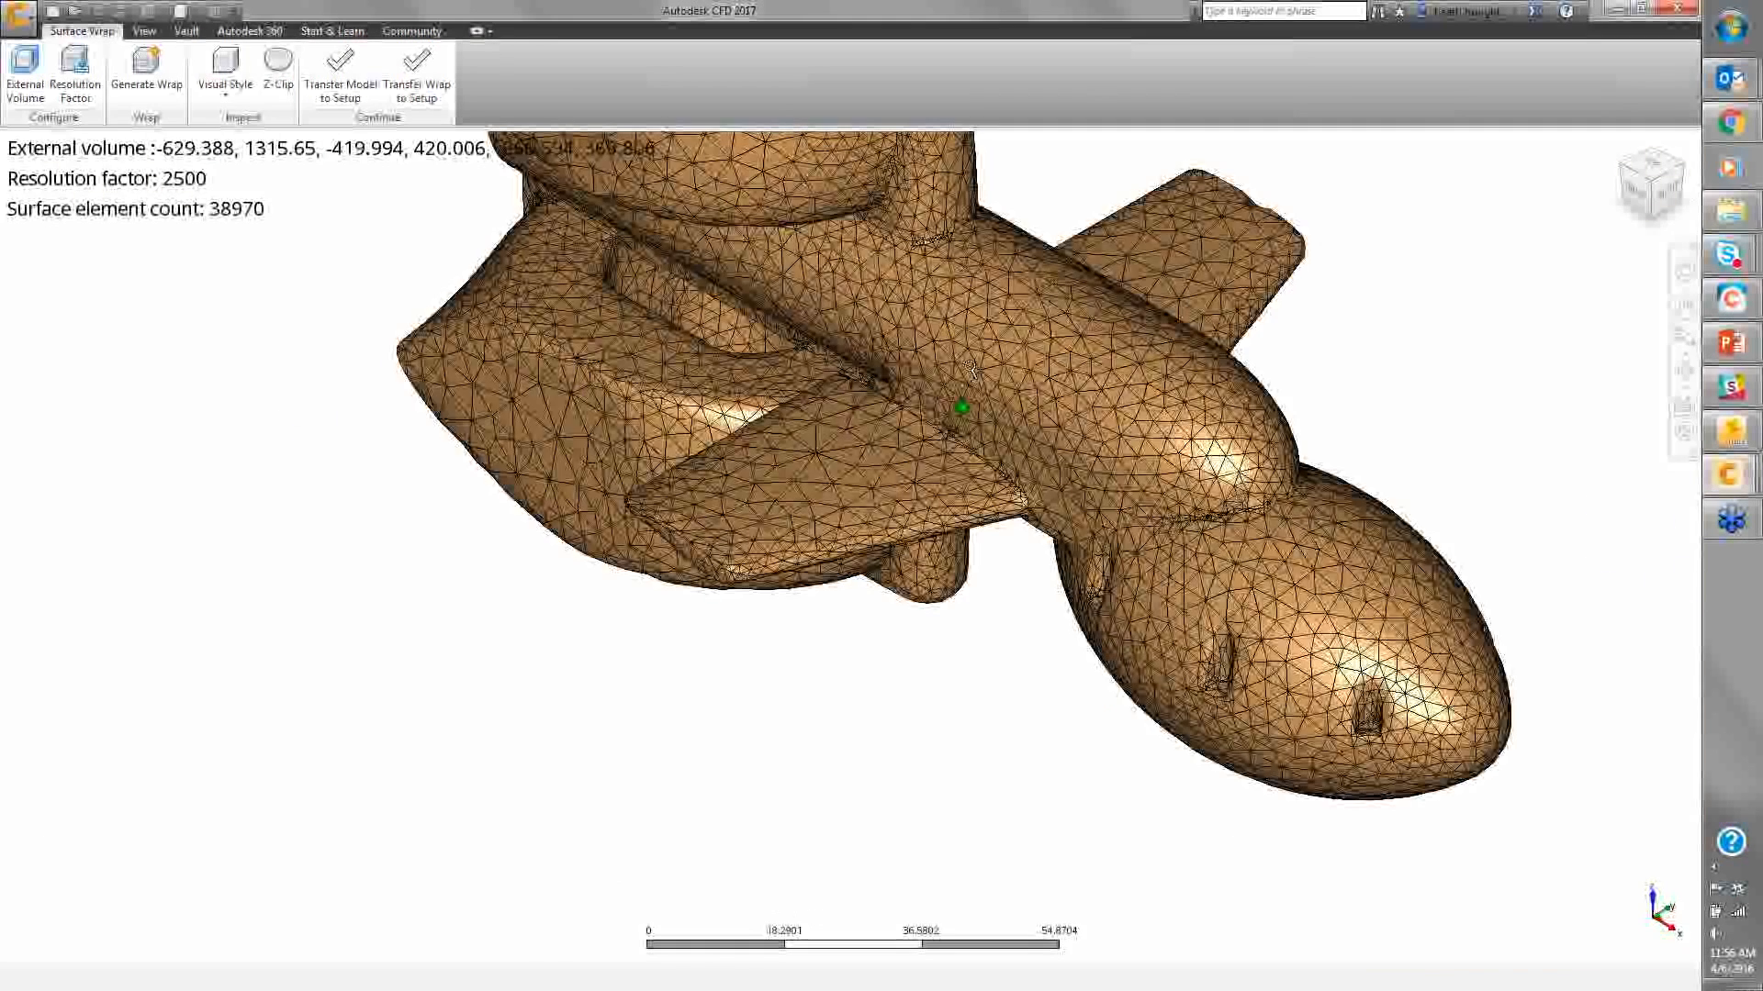
ctrl+drag(971, 370, 984, 285)
ctrl+middle_drag(984, 285, 988, 227)
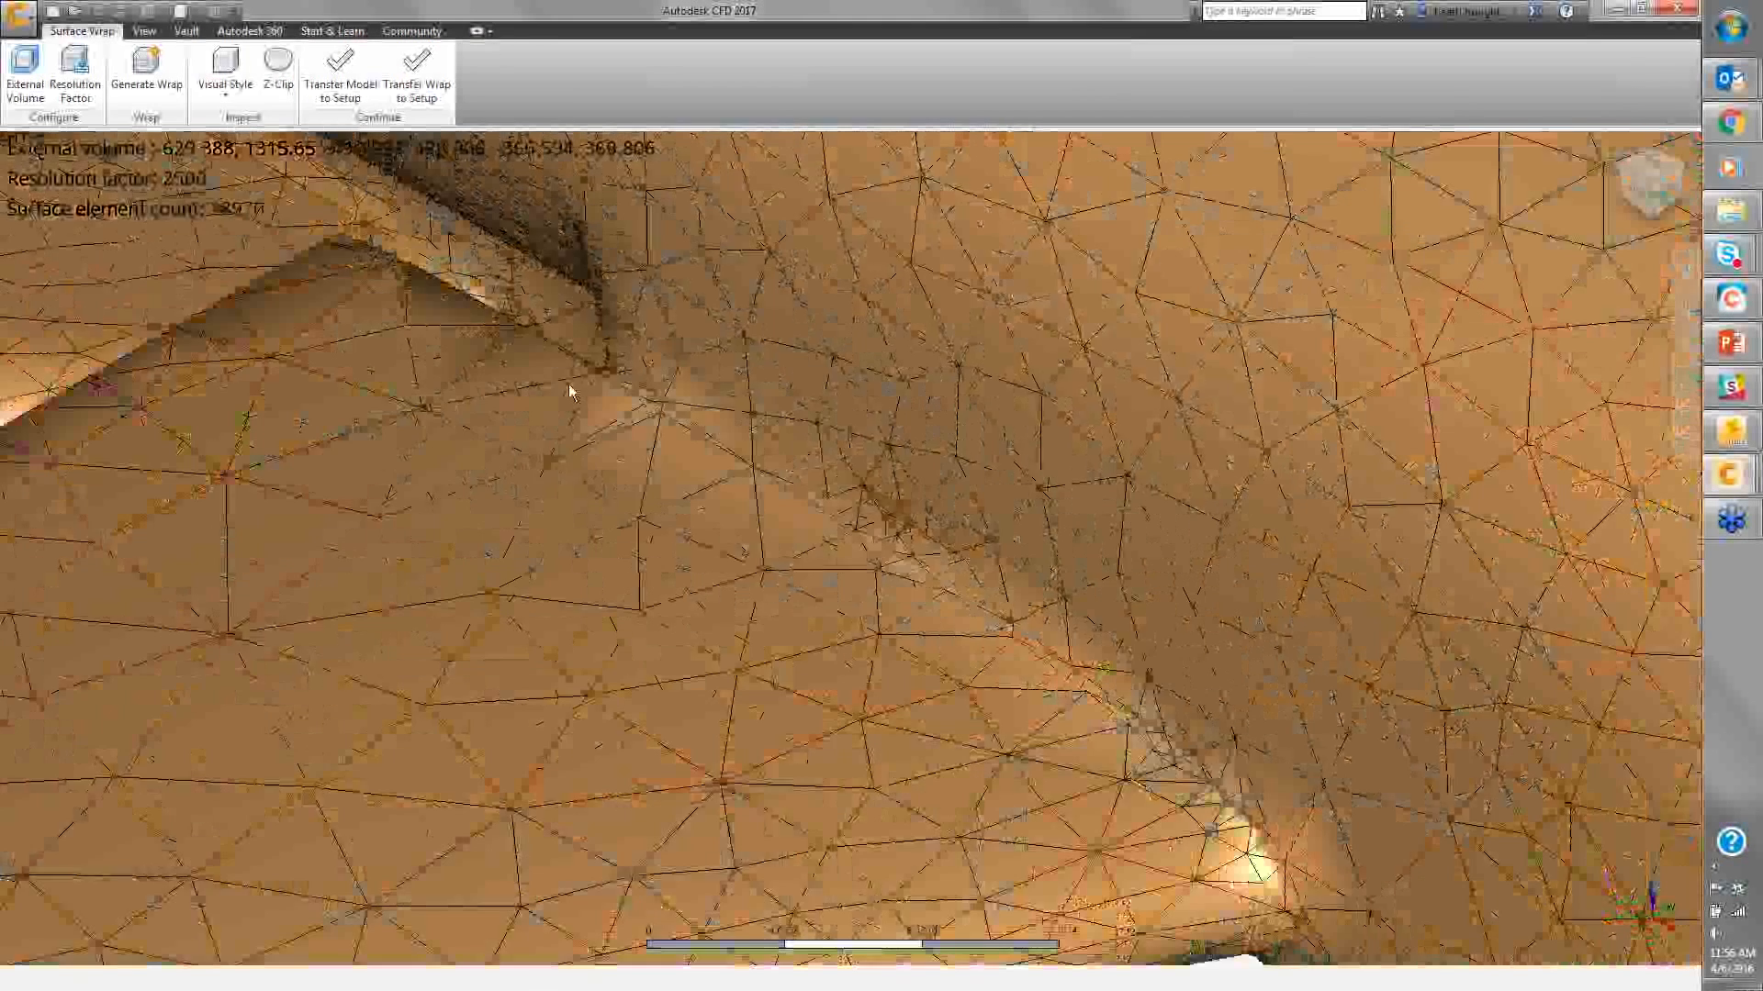
ctrl+middle_drag(743, 480, 756, 739)
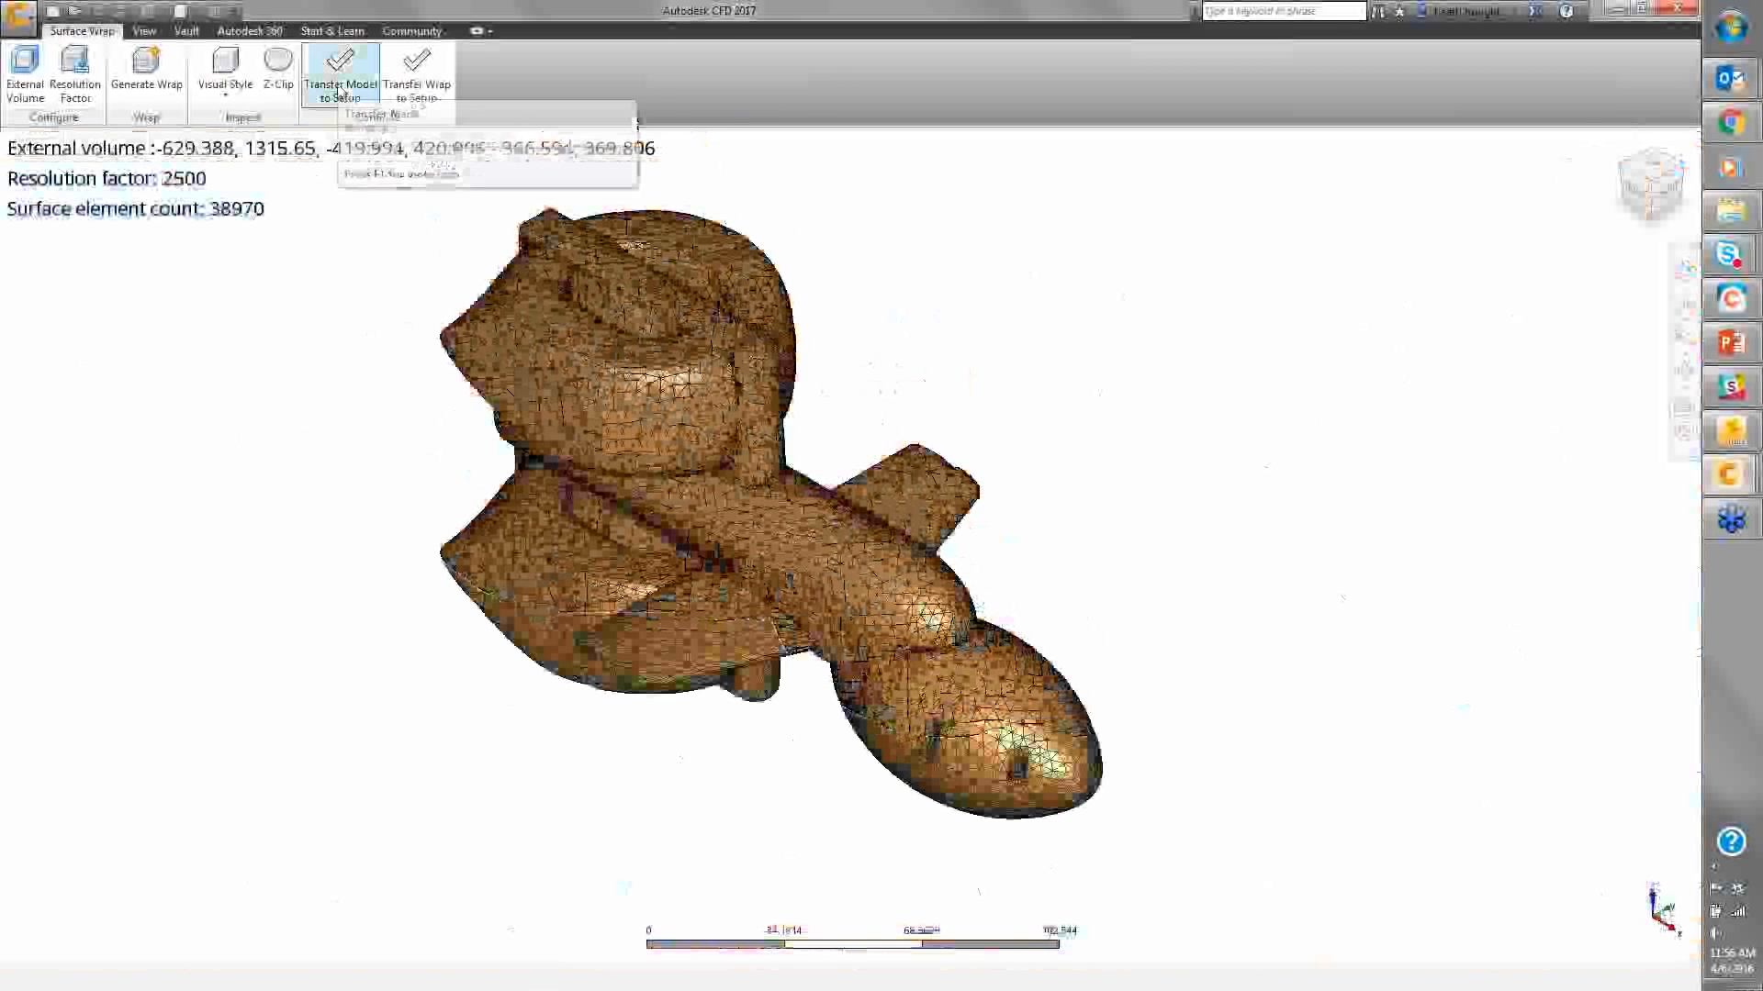
Transfer the wrap to Setup and assign Air to the outer box volume, hiding that volume to expose the submarine
click(425, 92)
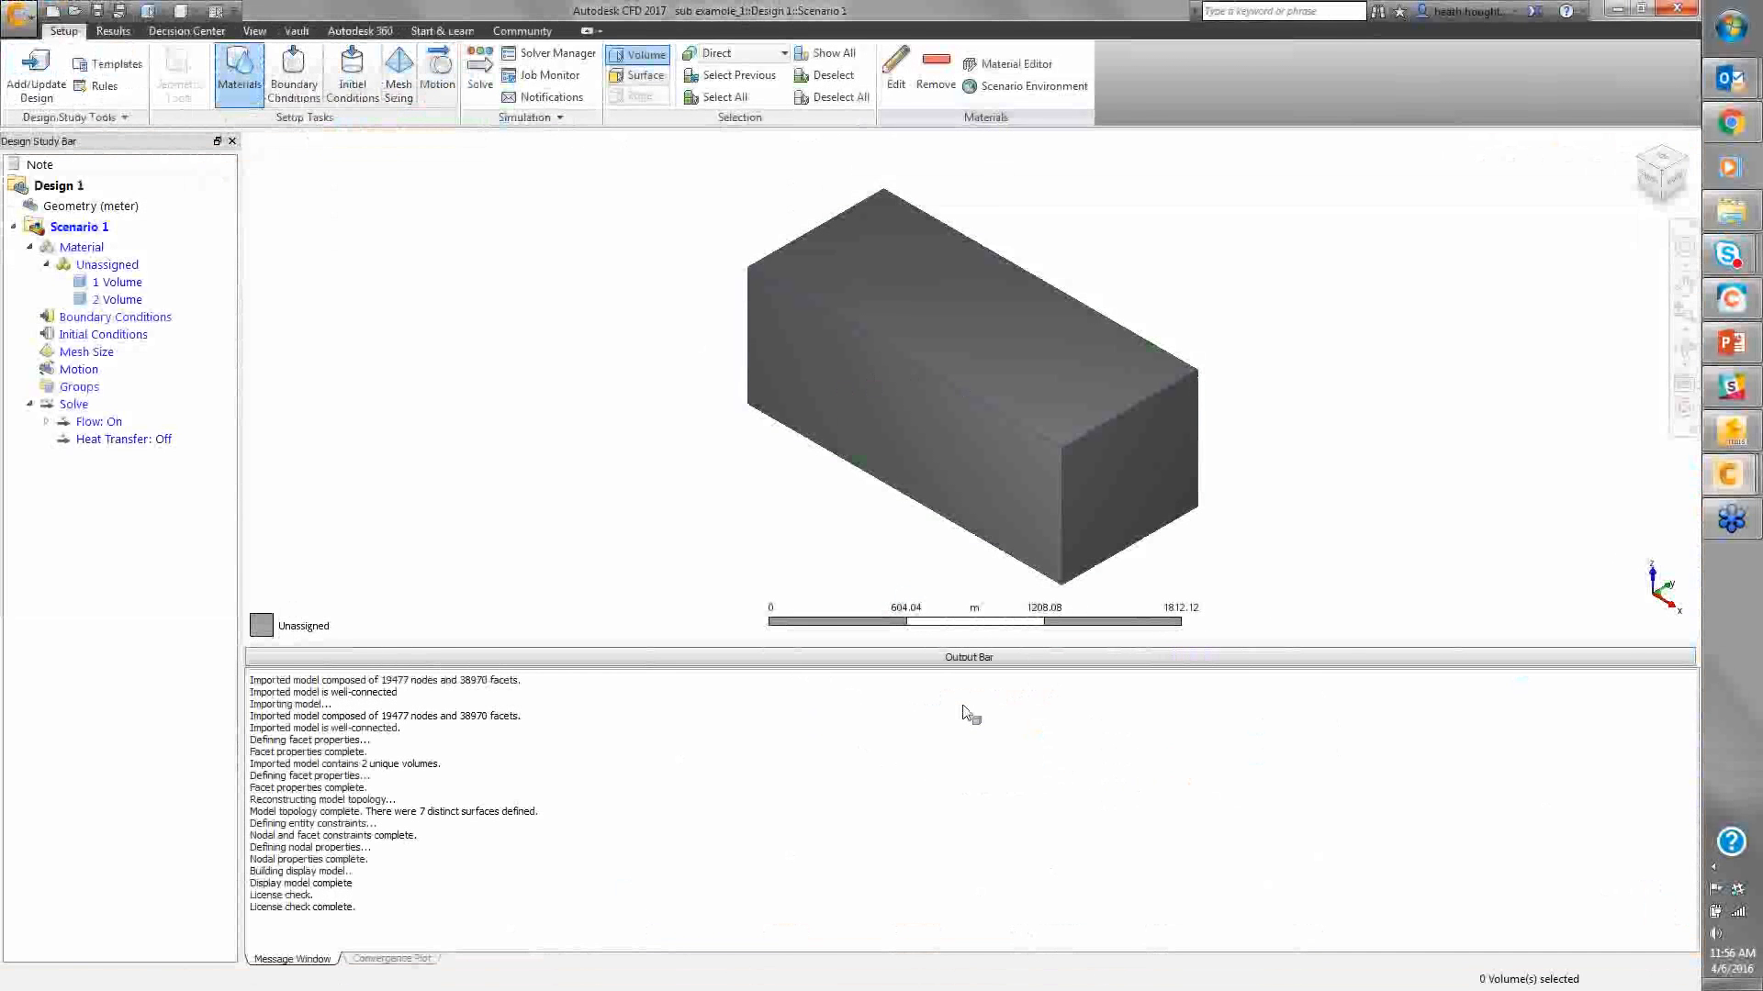
right_click(878, 725)
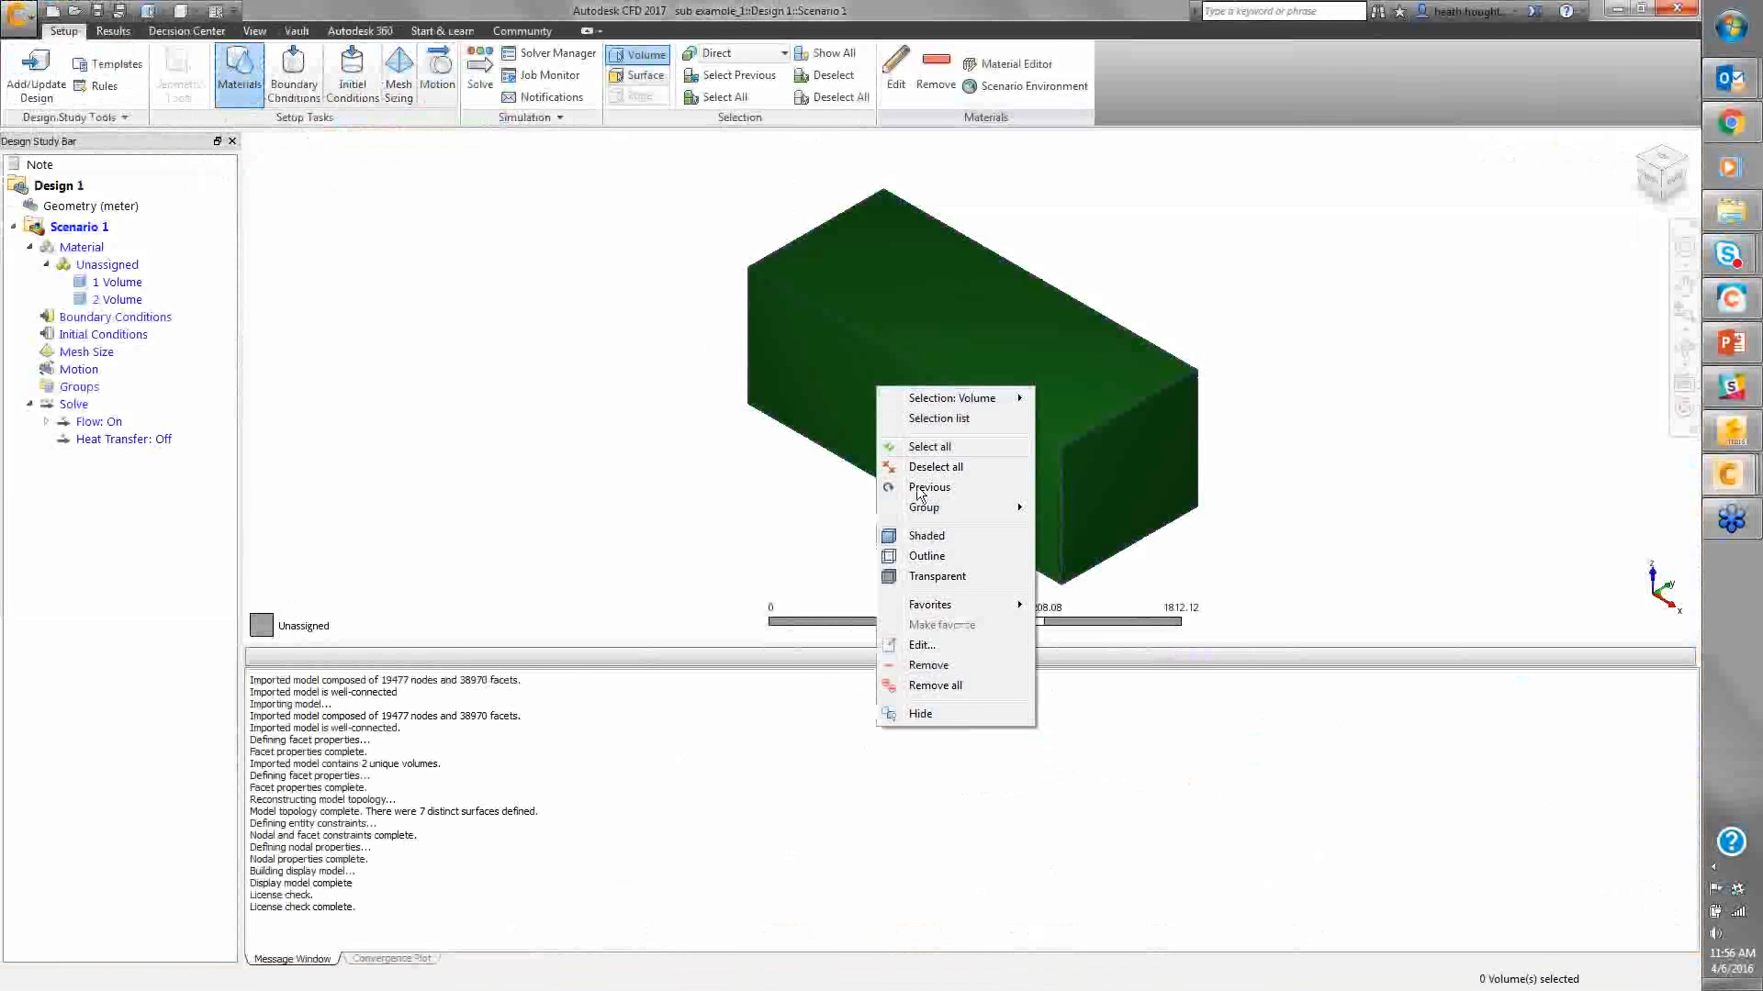
mouse_move(1010, 605)
click(1067, 609)
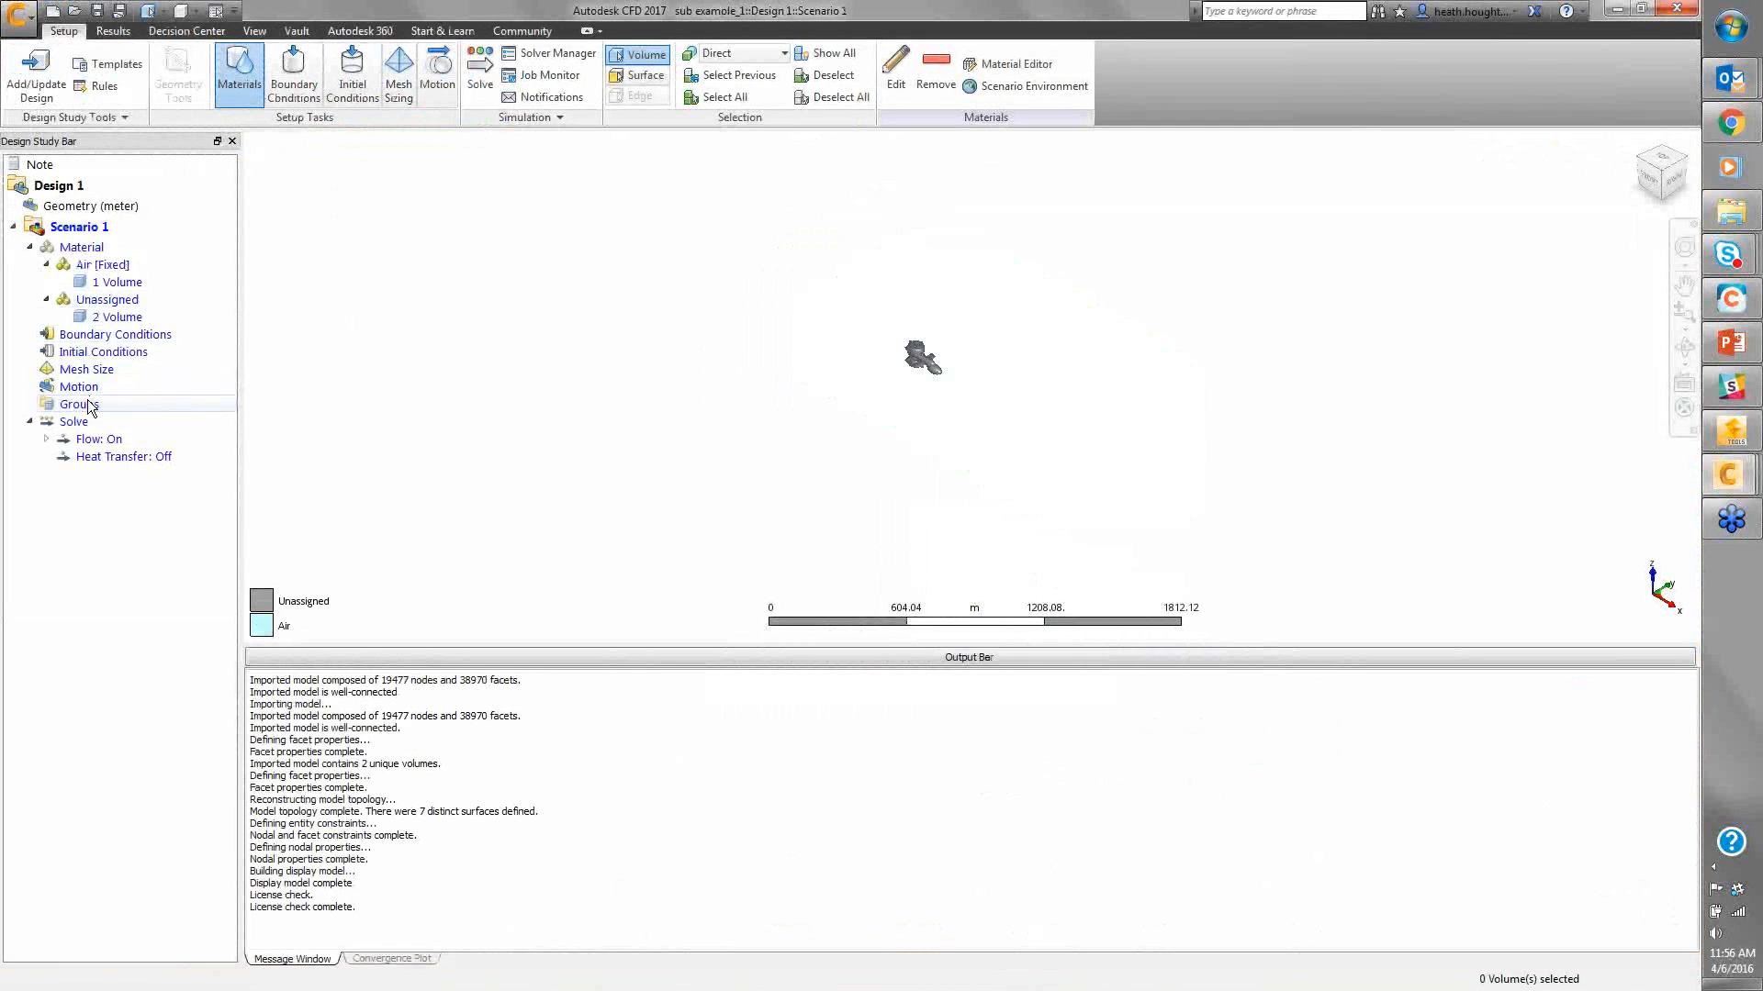
Autosize the mesh with gap refinement enabled, keeping the mesh settings clear of the submarine
click(87, 369)
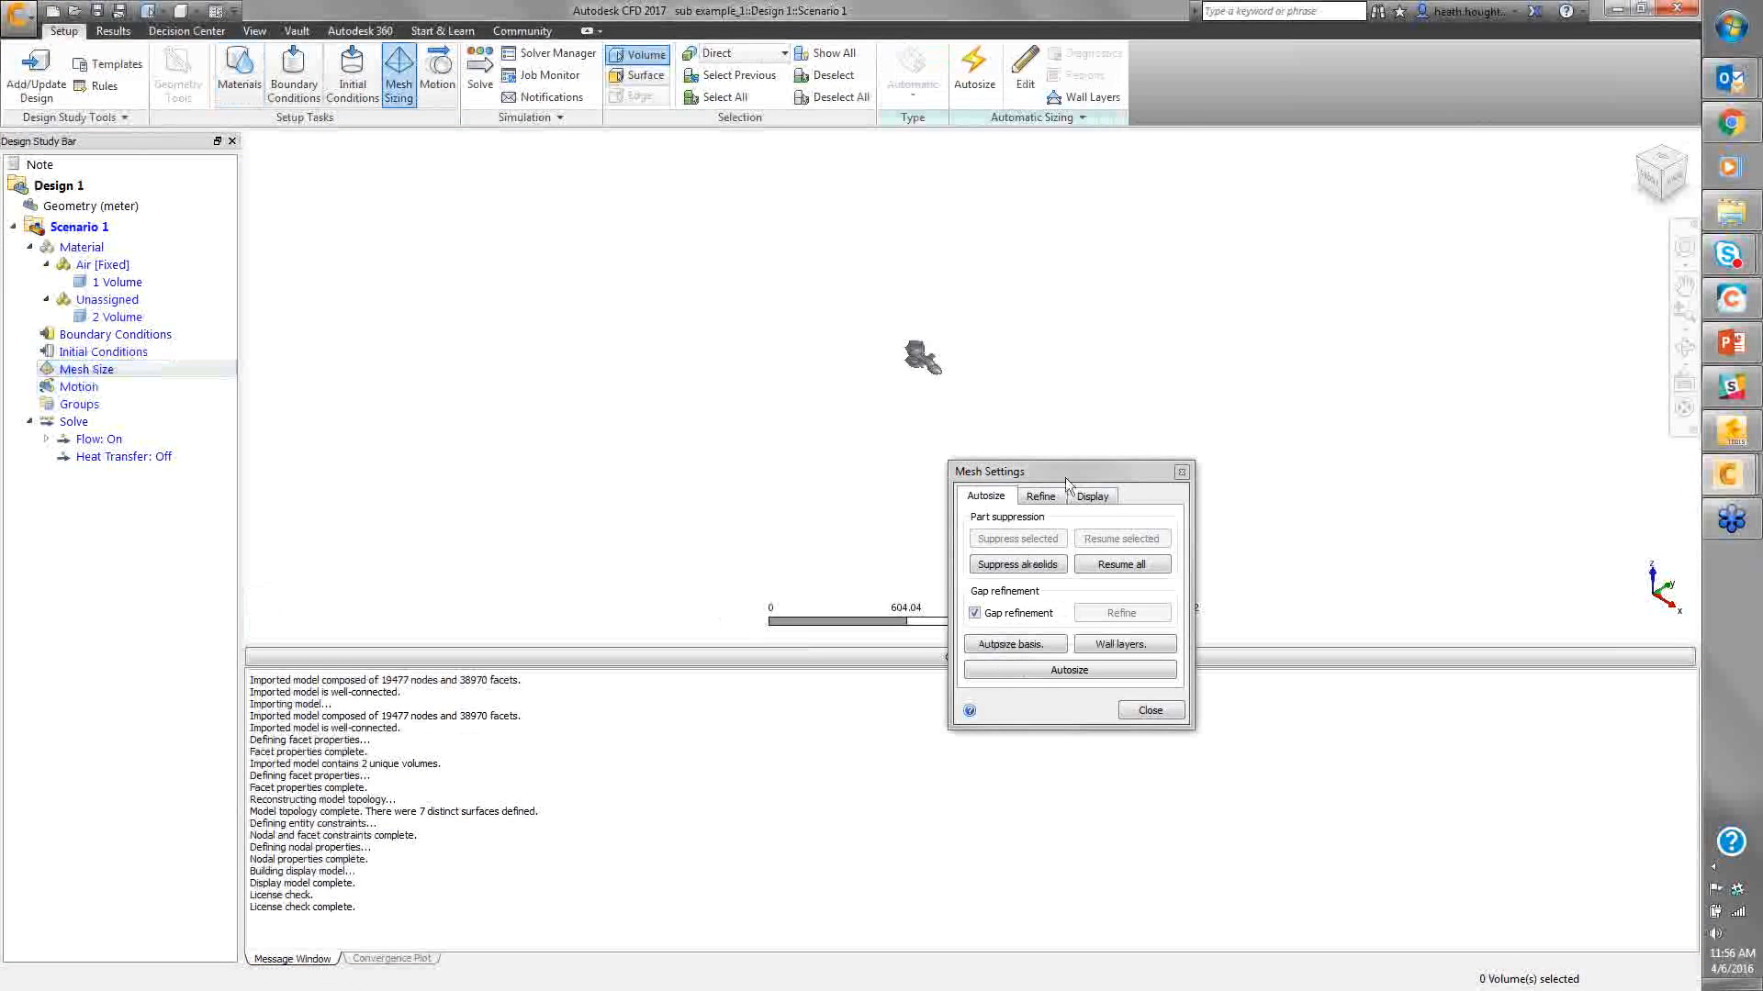
drag(1067, 472, 438, 208)
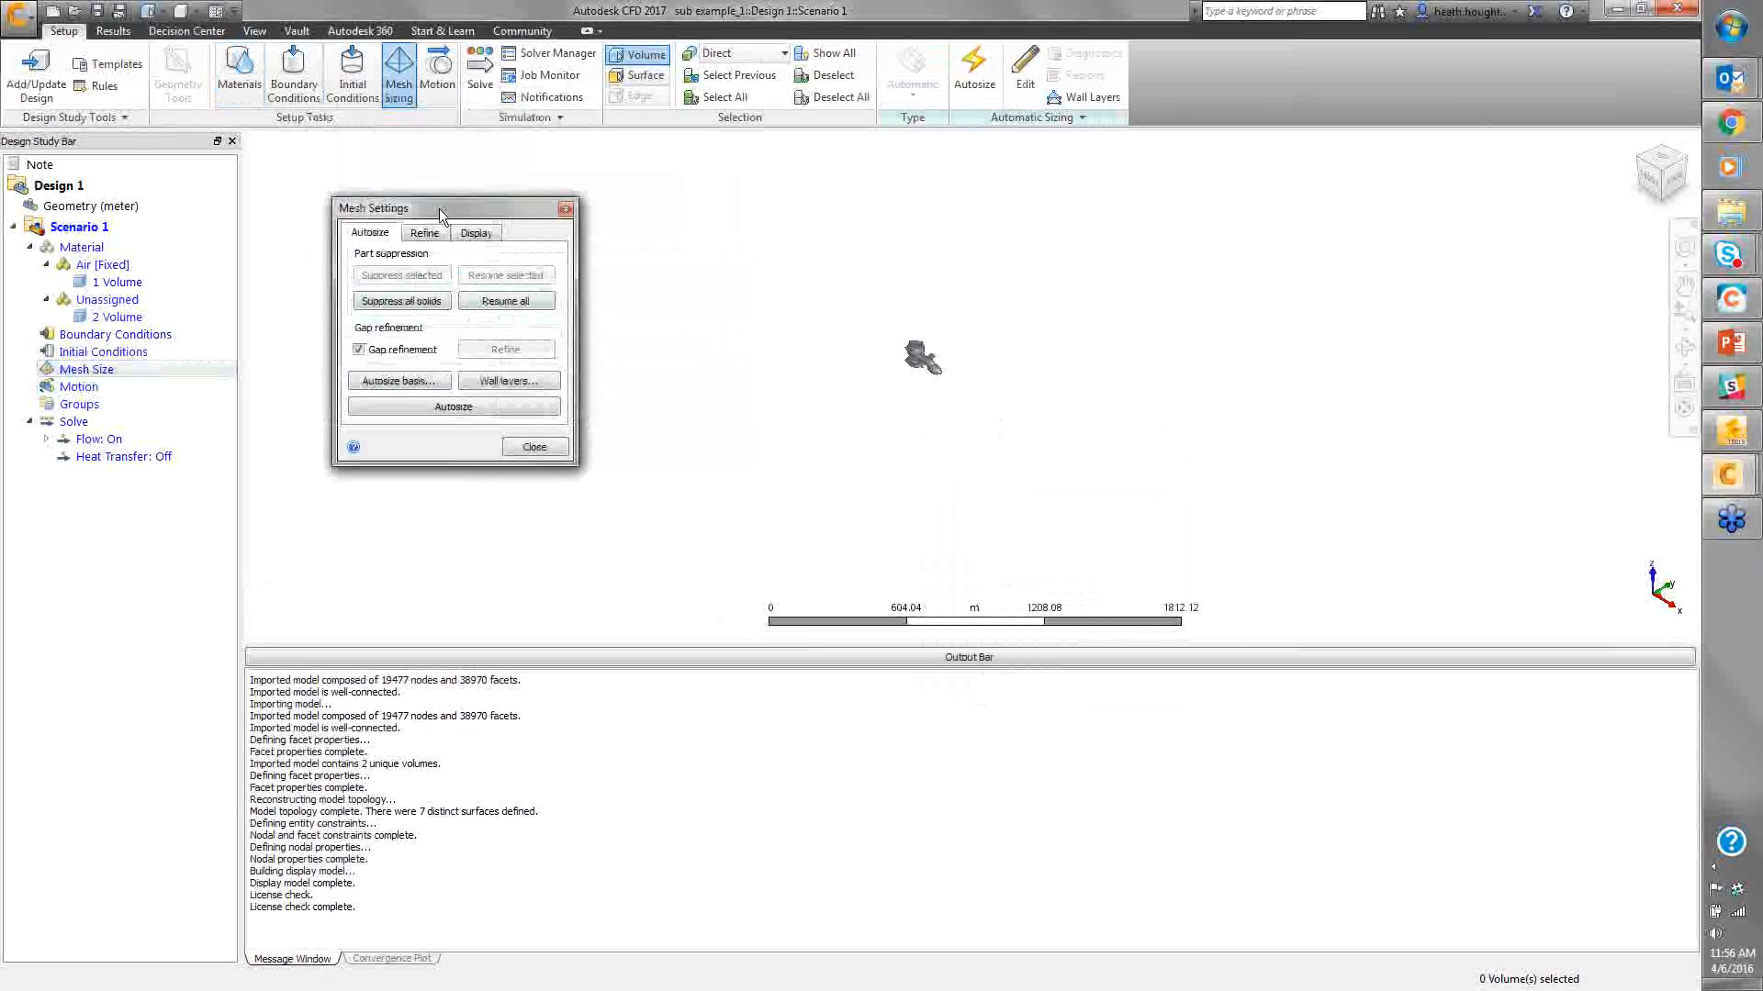
scroll(916, 361, up, 10)
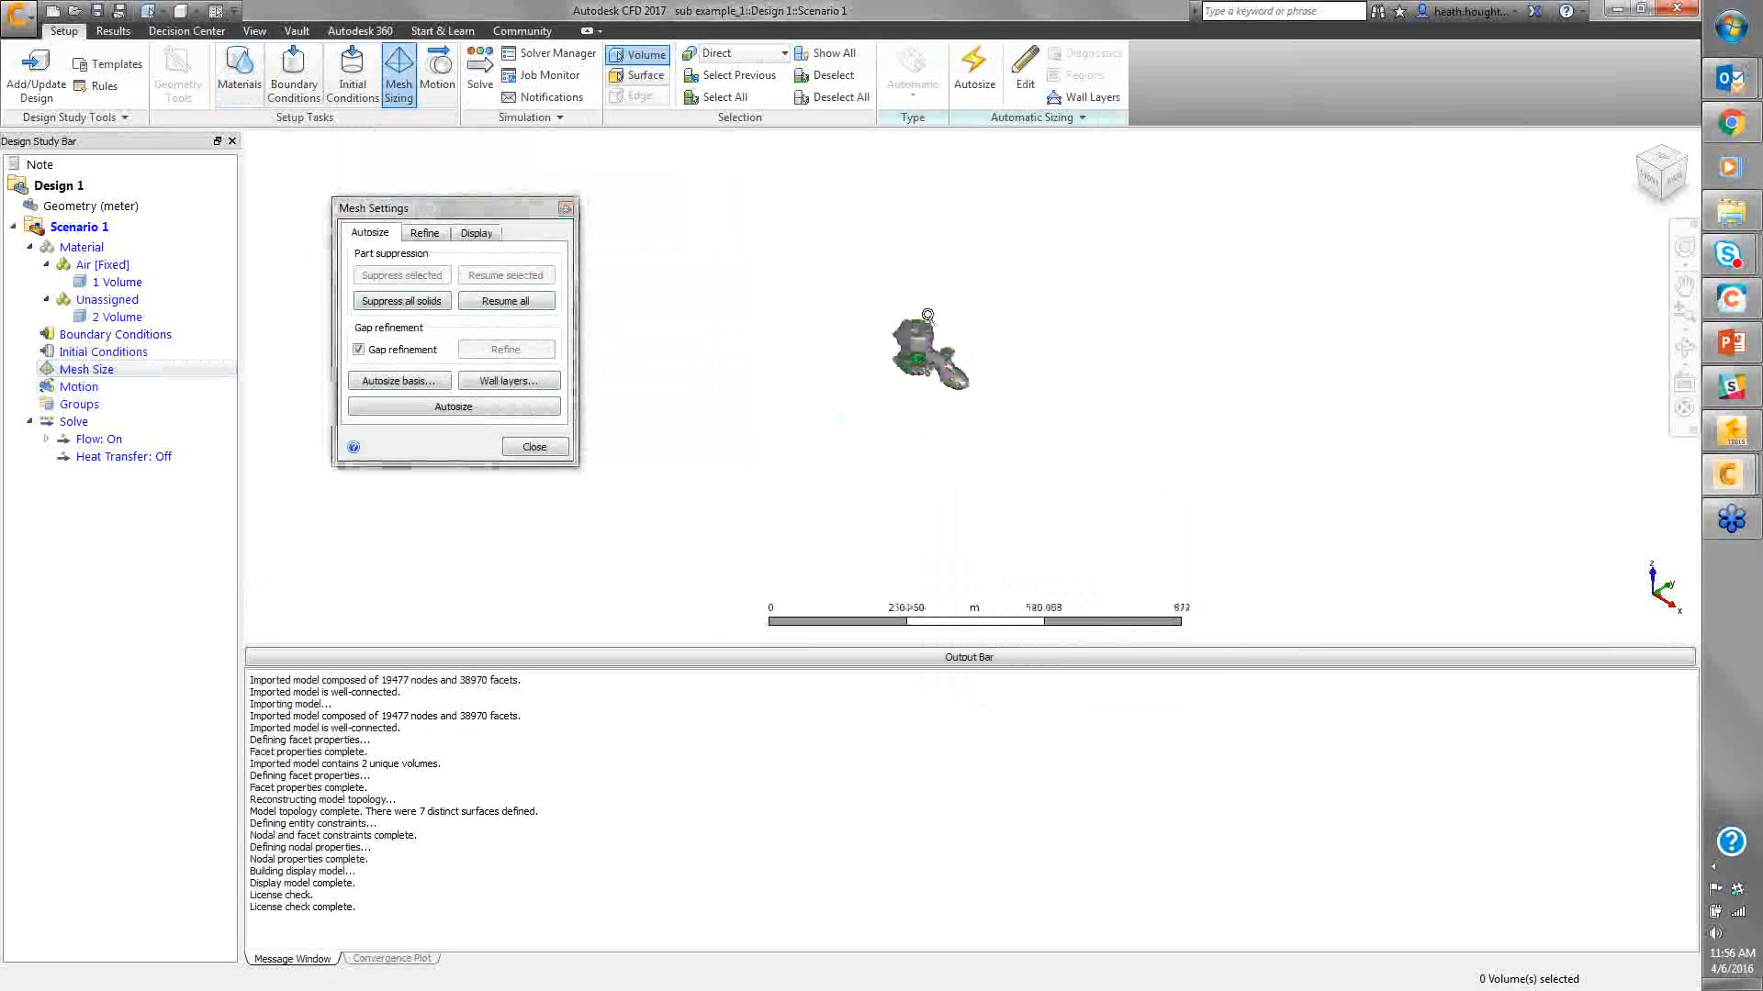
middle_drag(919, 234, 854, 320)
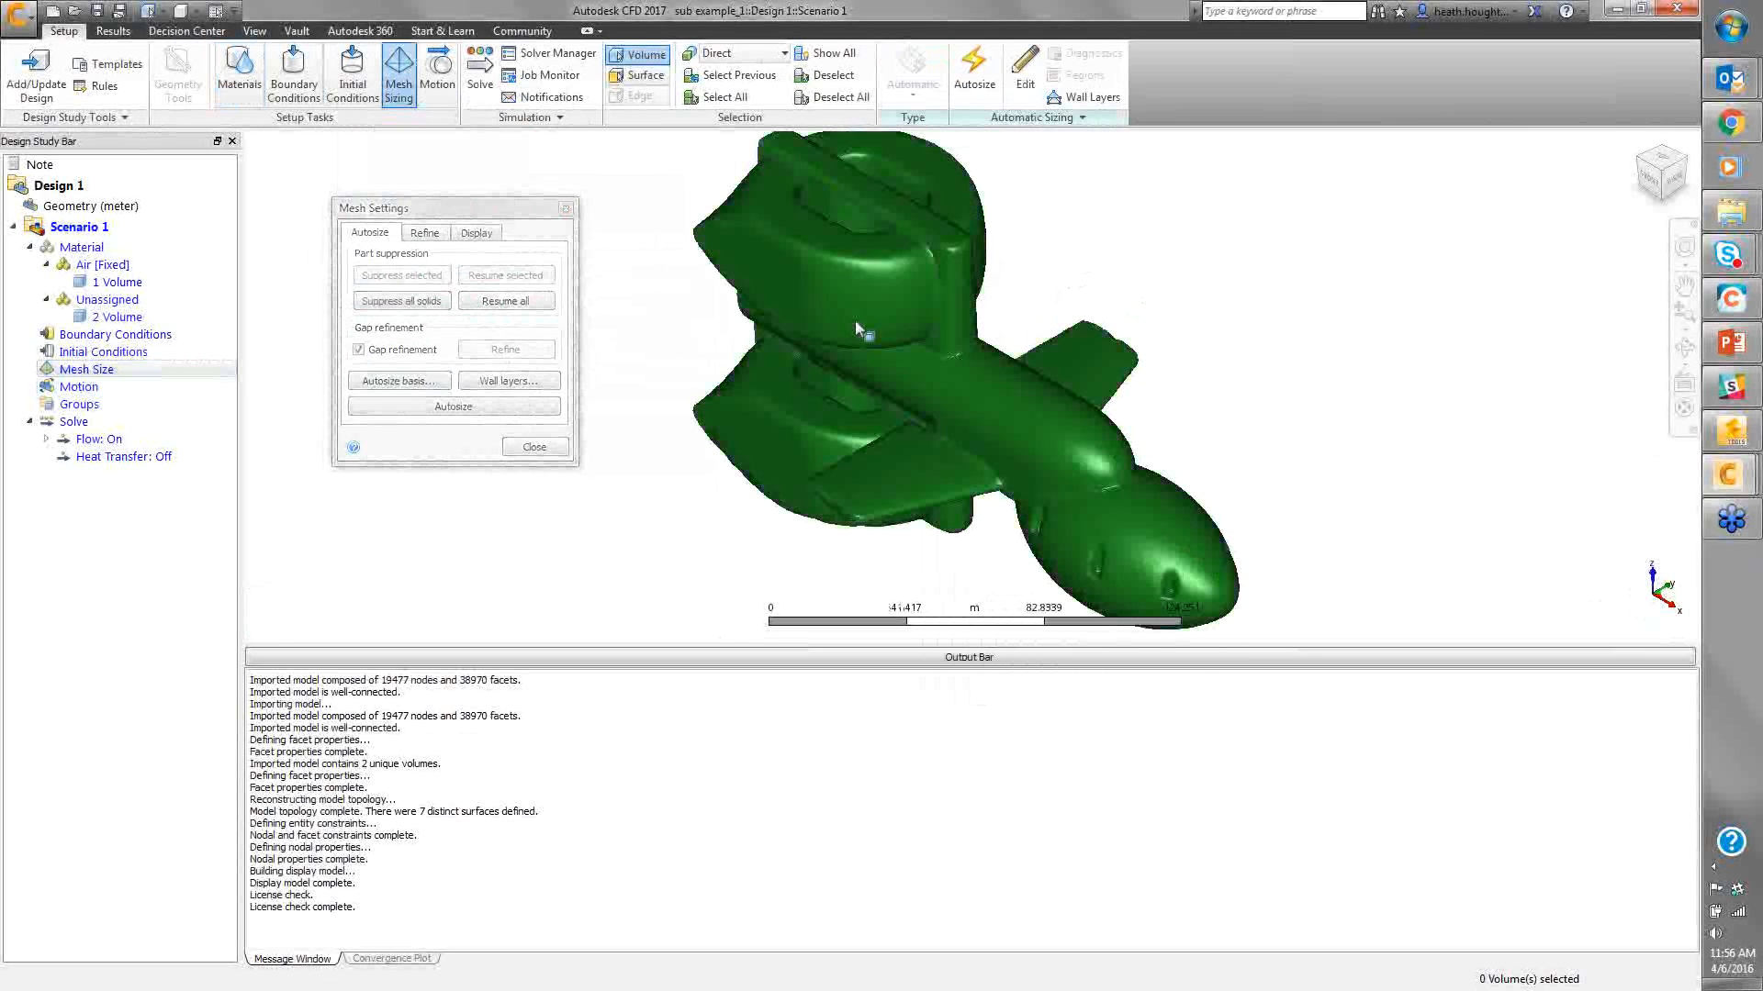
click(451, 406)
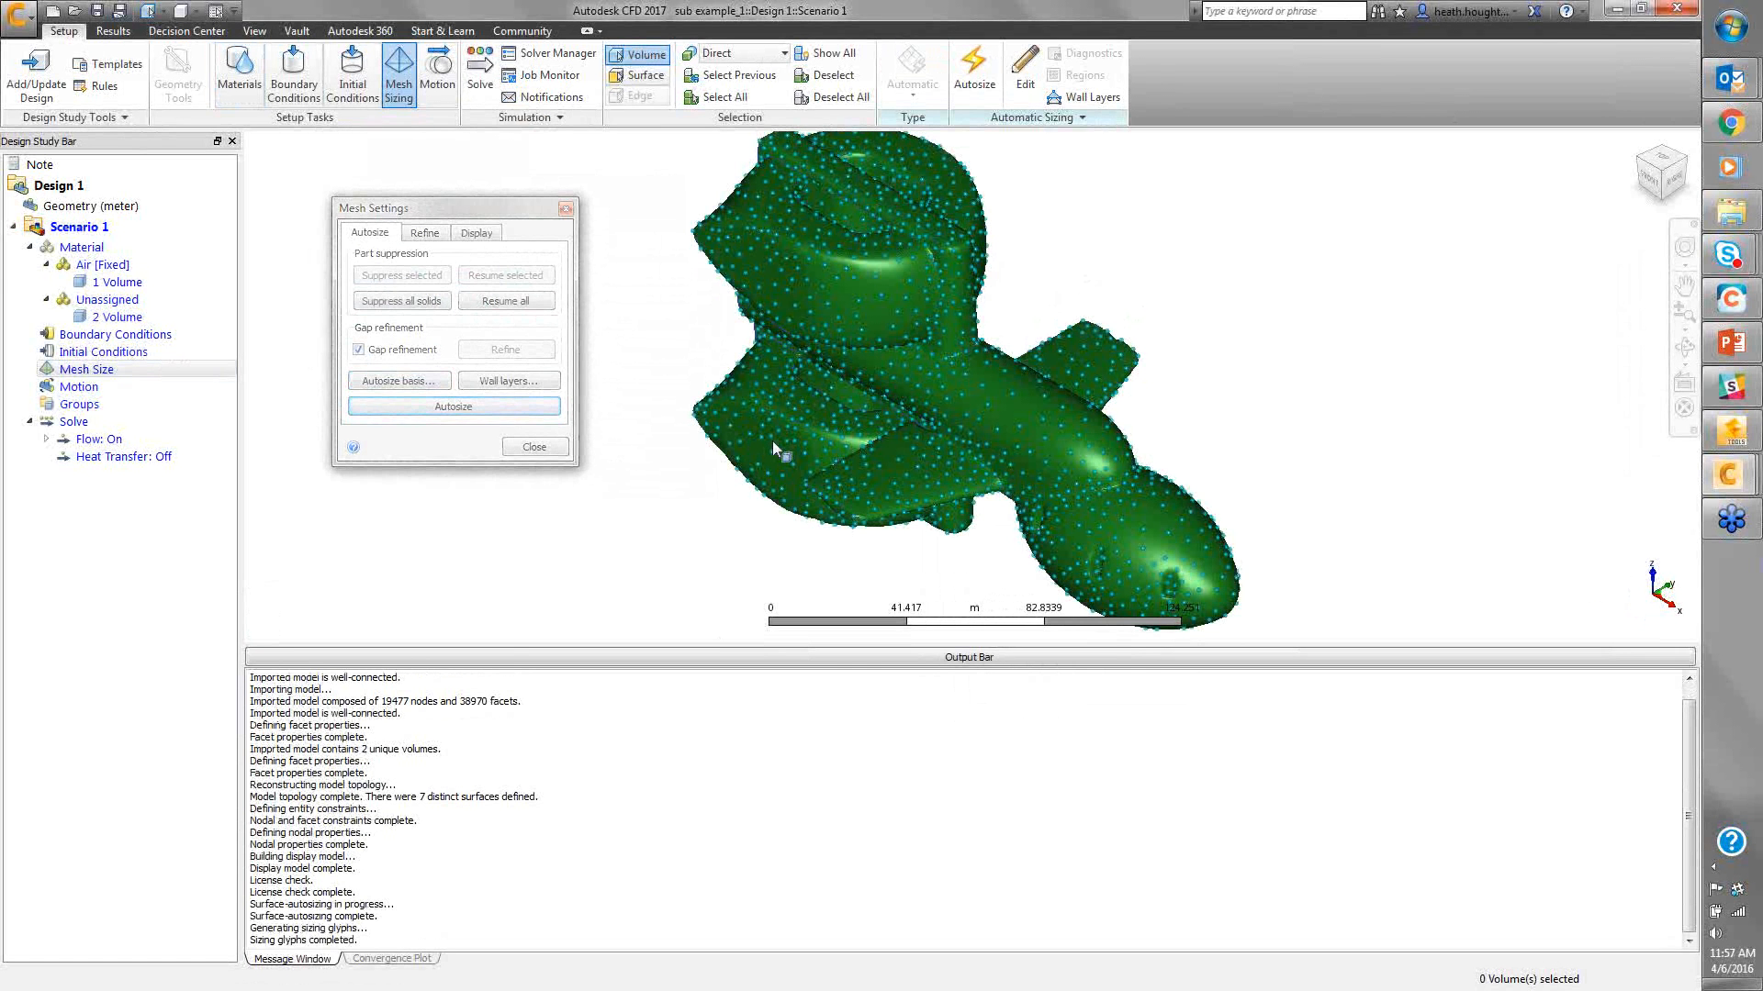
Examine the mesh sizing glyphs on the submarine's hull, nose and fin junctions
scroll(911, 401, down, 3)
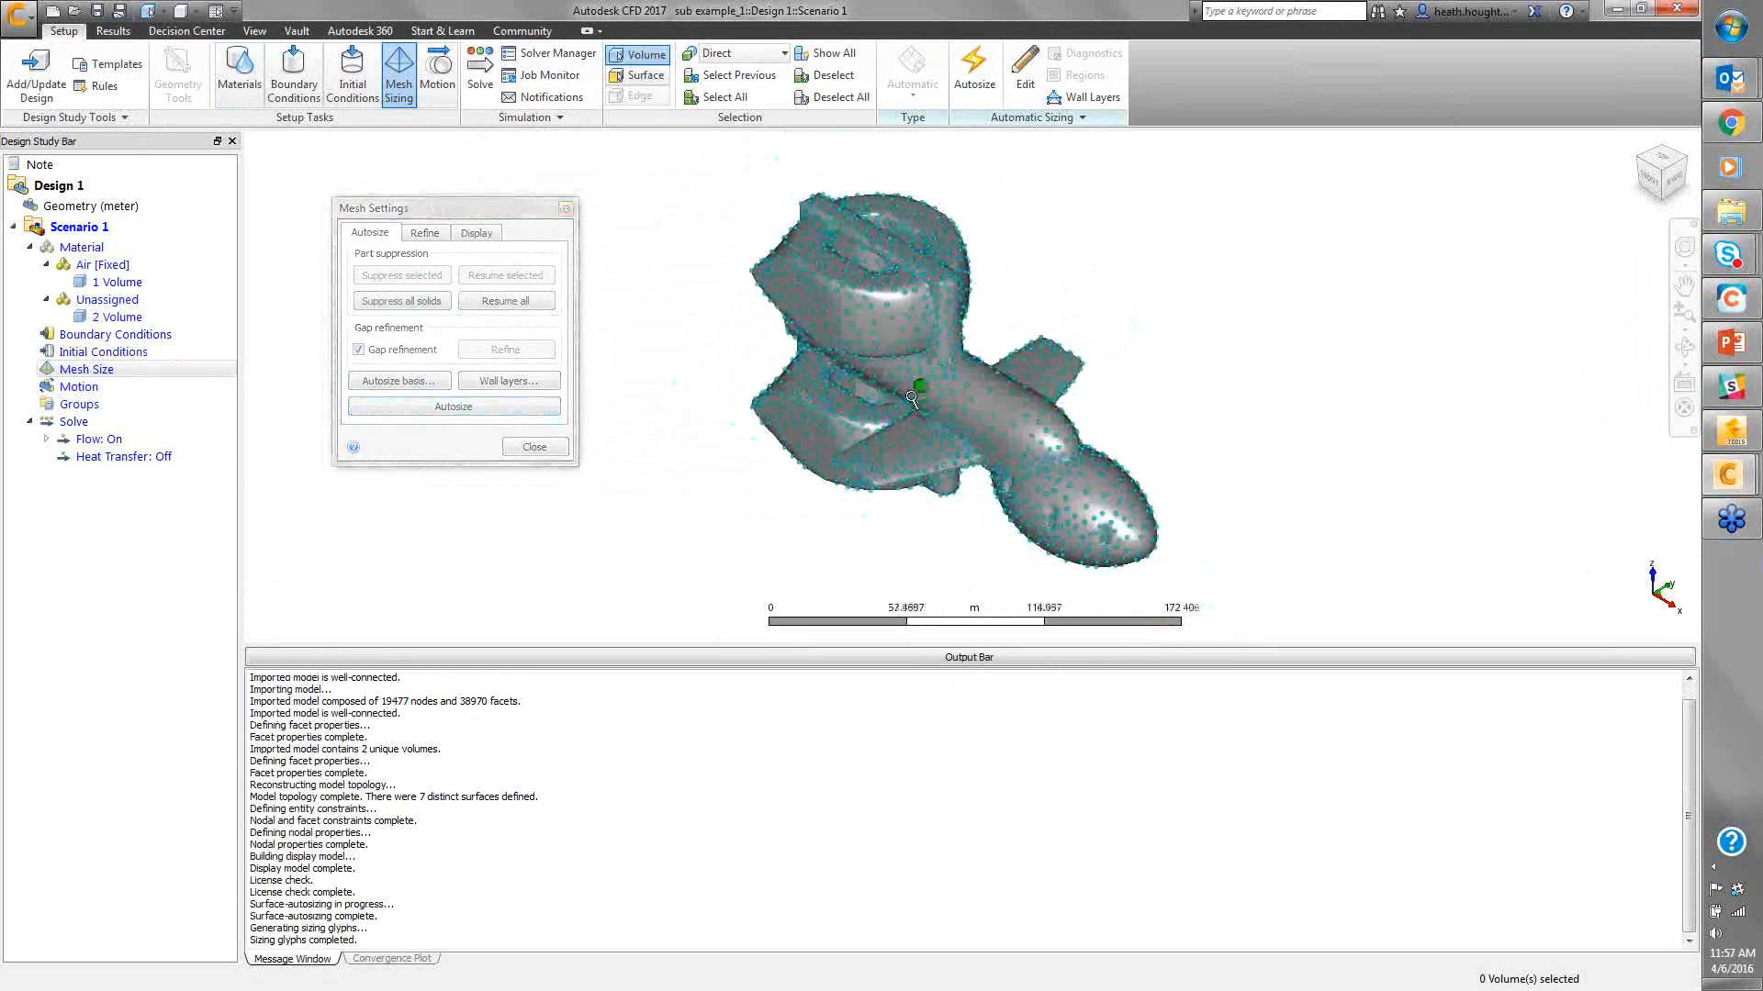
scroll(911, 401, down, 1)
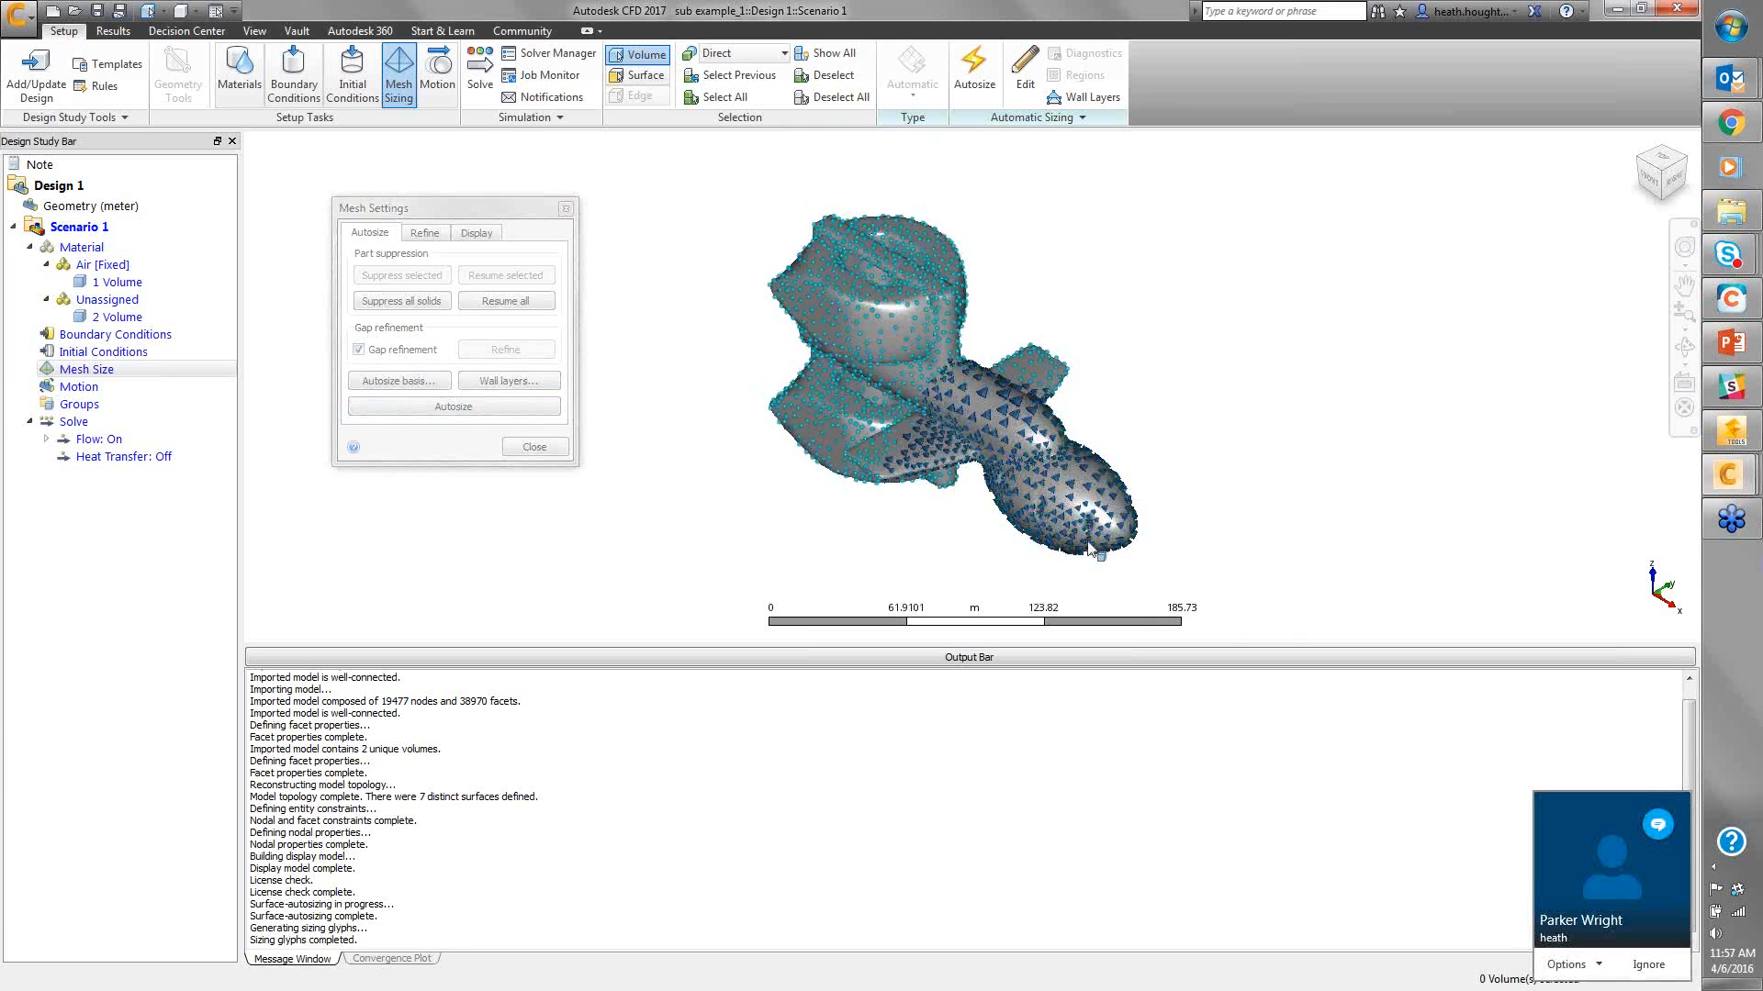
click(1639, 966)
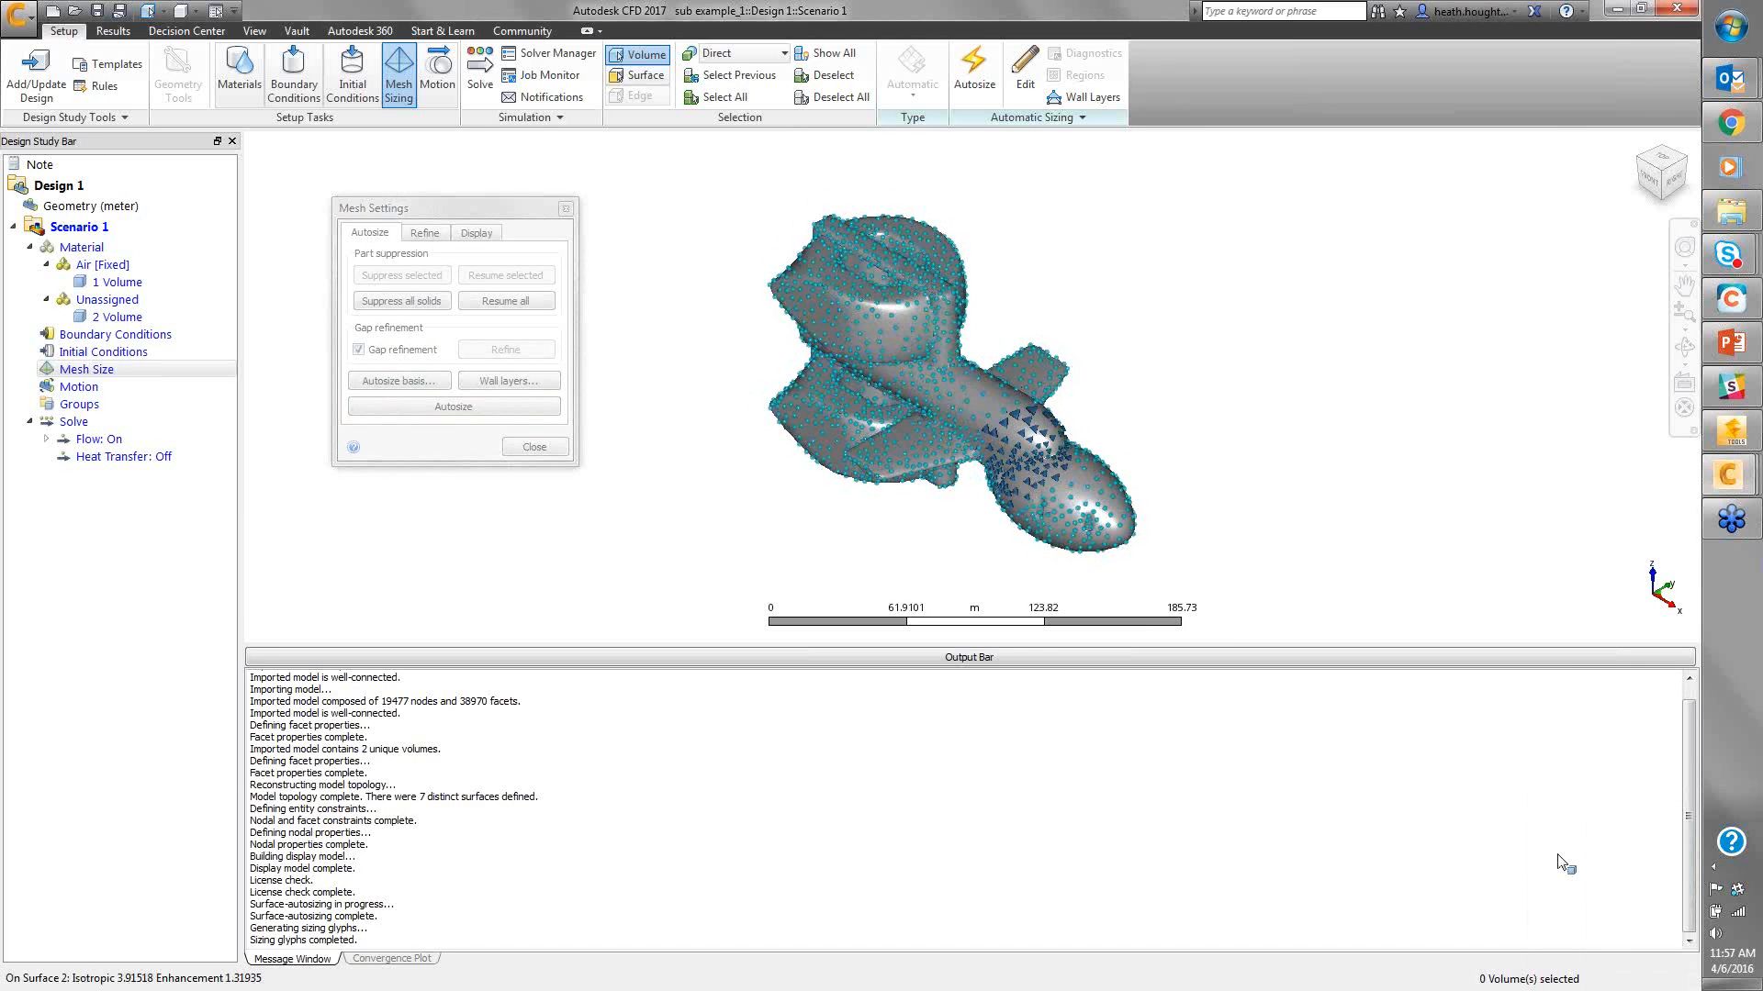
scroll(1042, 437, up, 10)
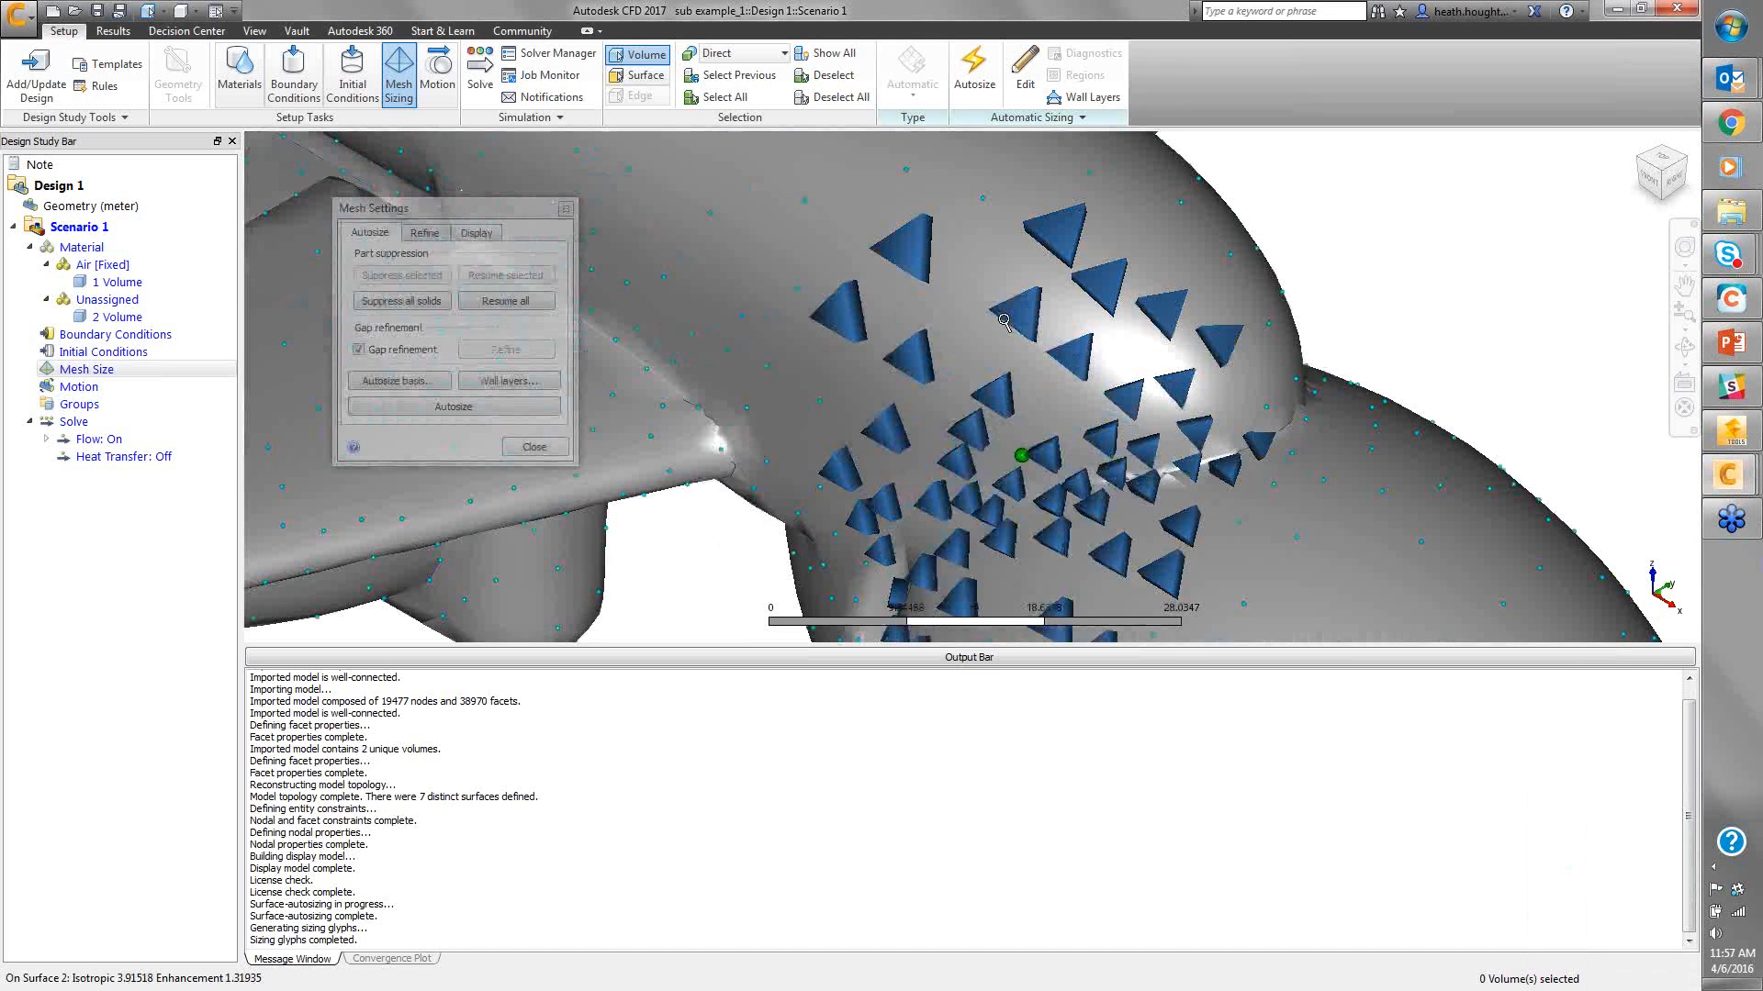
ctrl+middle_drag(1004, 322, 1003, 320)
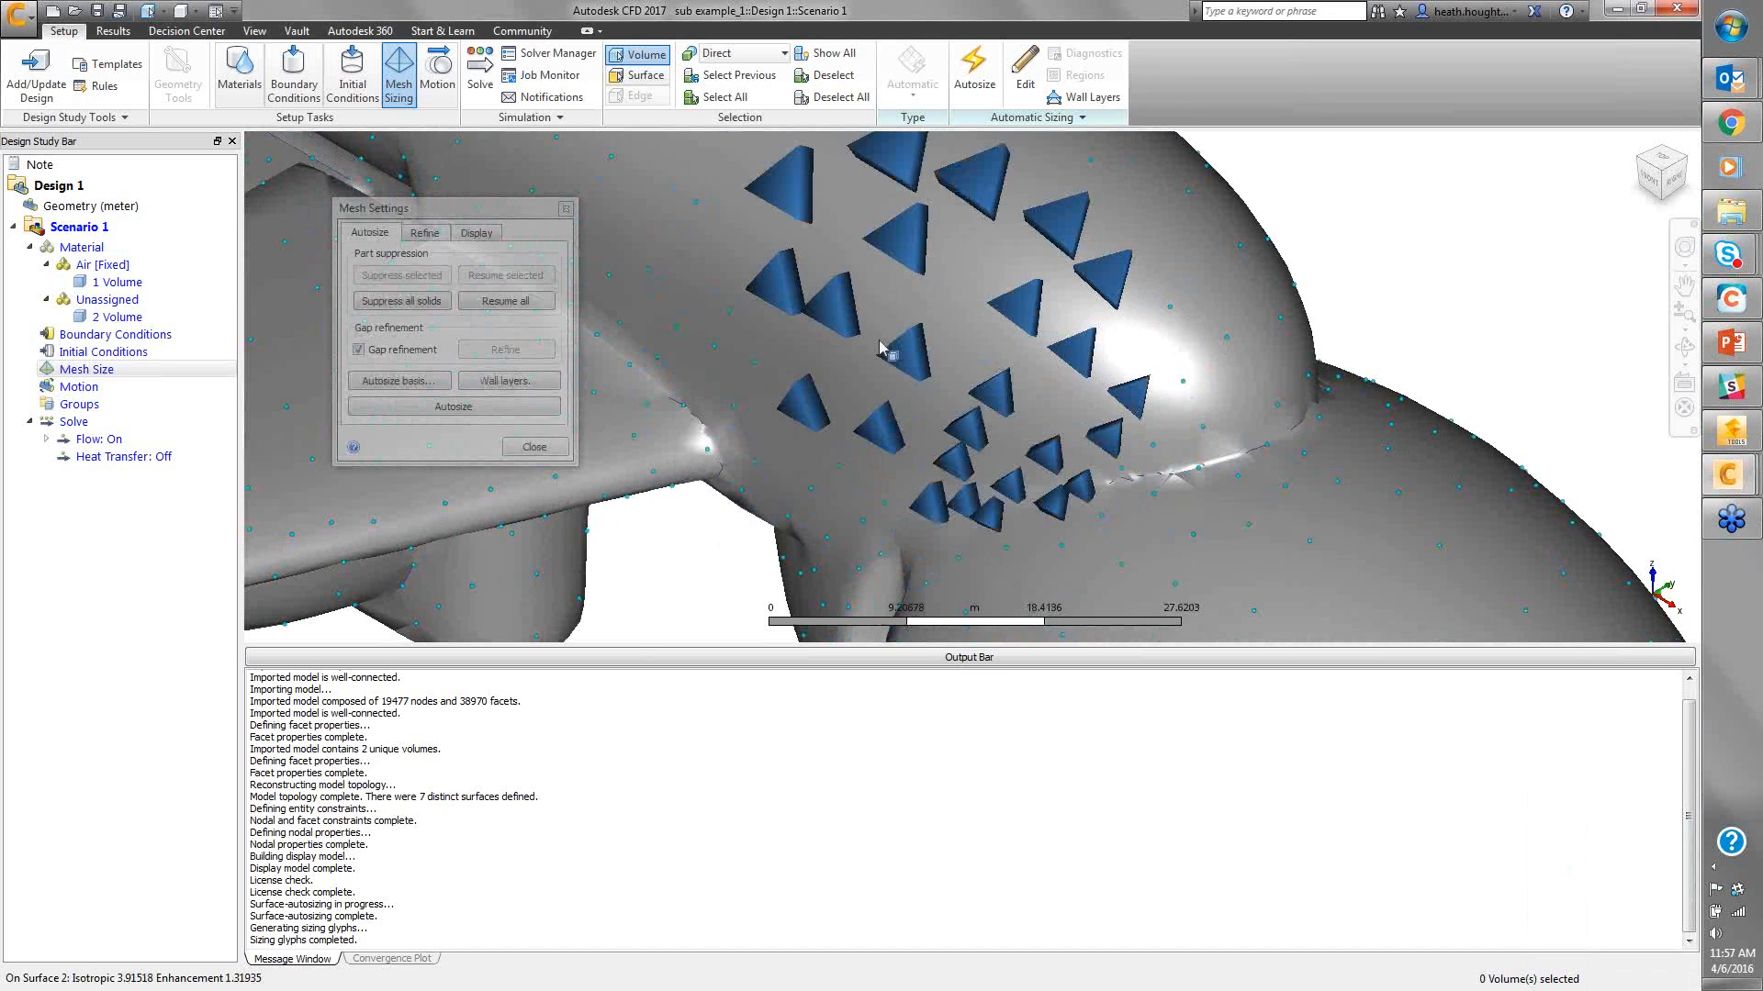
middle_drag(880, 347, 1140, 344)
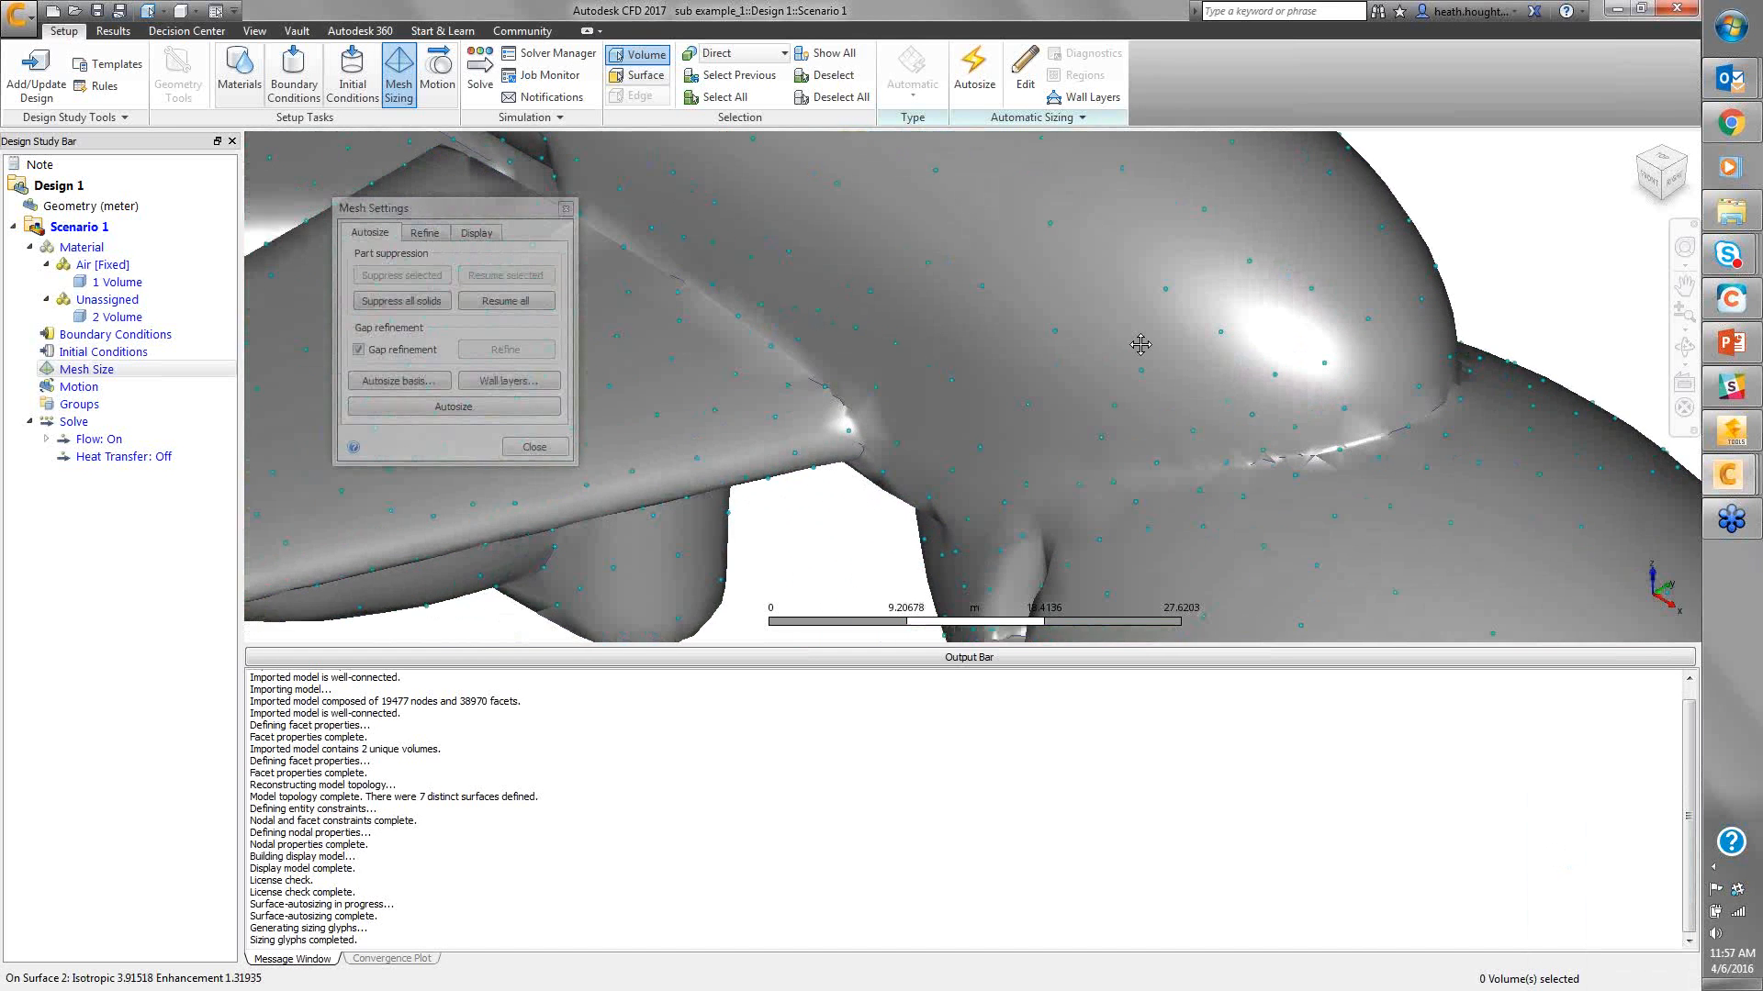
scroll(1140, 344, down, 5)
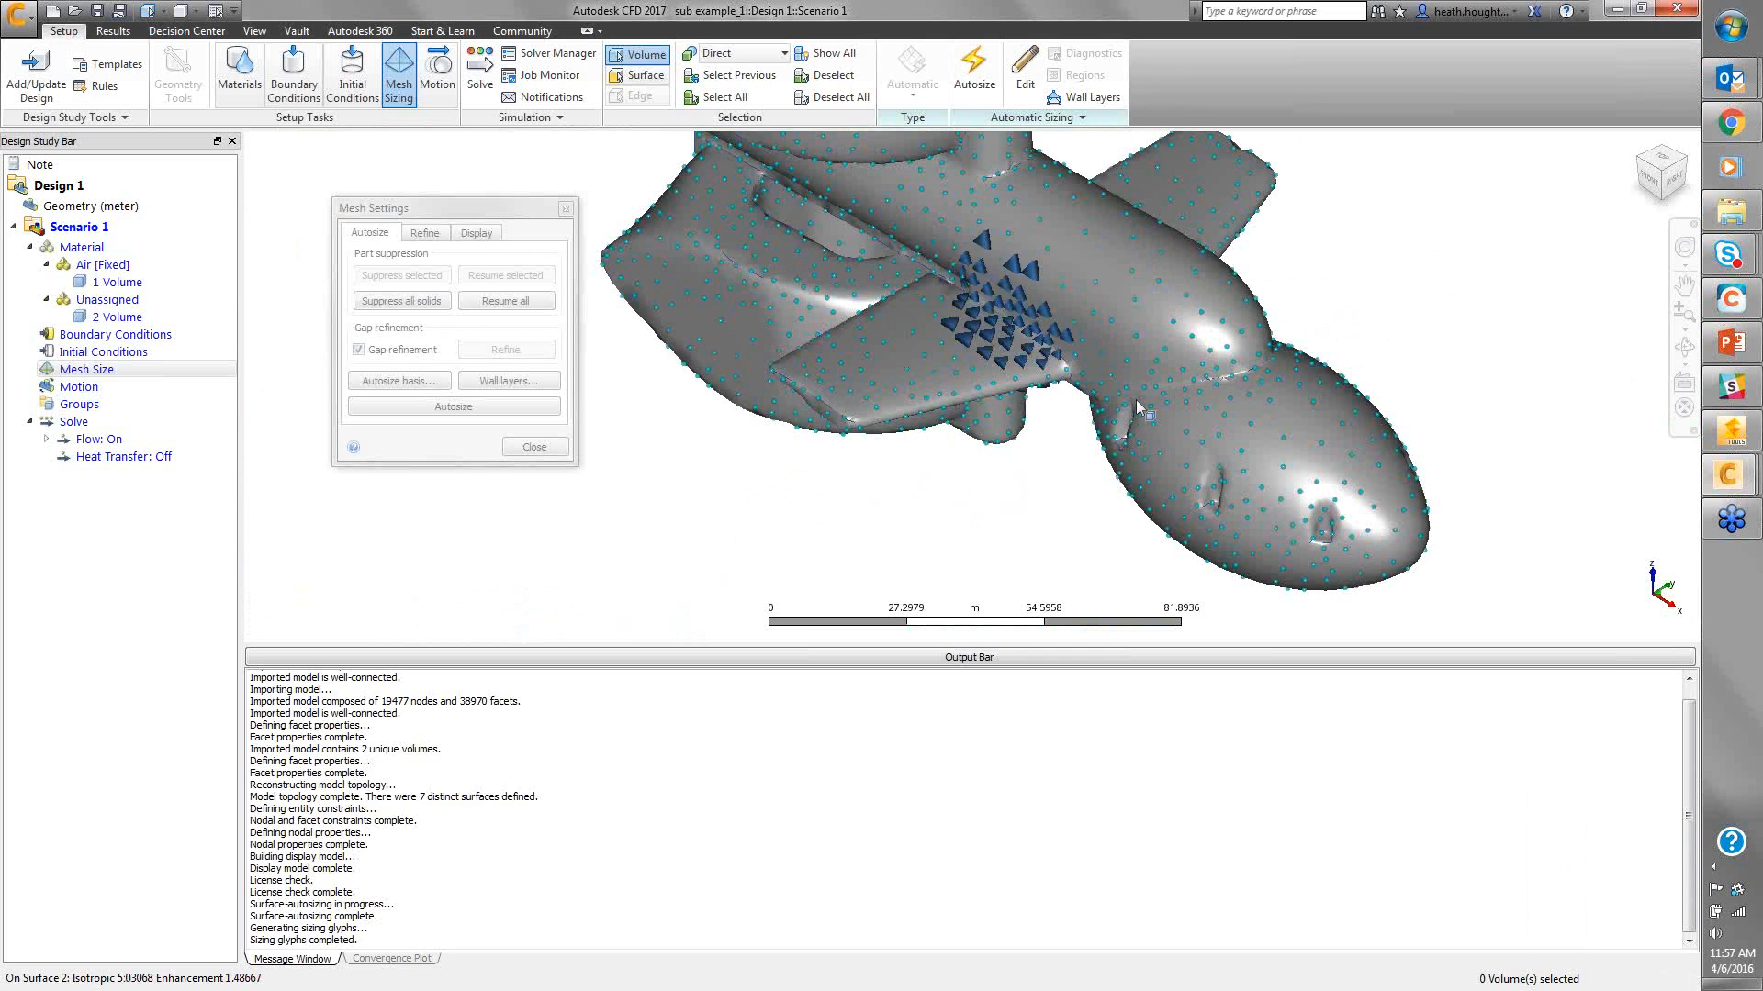
Generate a mesh preview on the submarine volume and inspect it around the hull and fins
click(861, 369)
right_click(1095, 285)
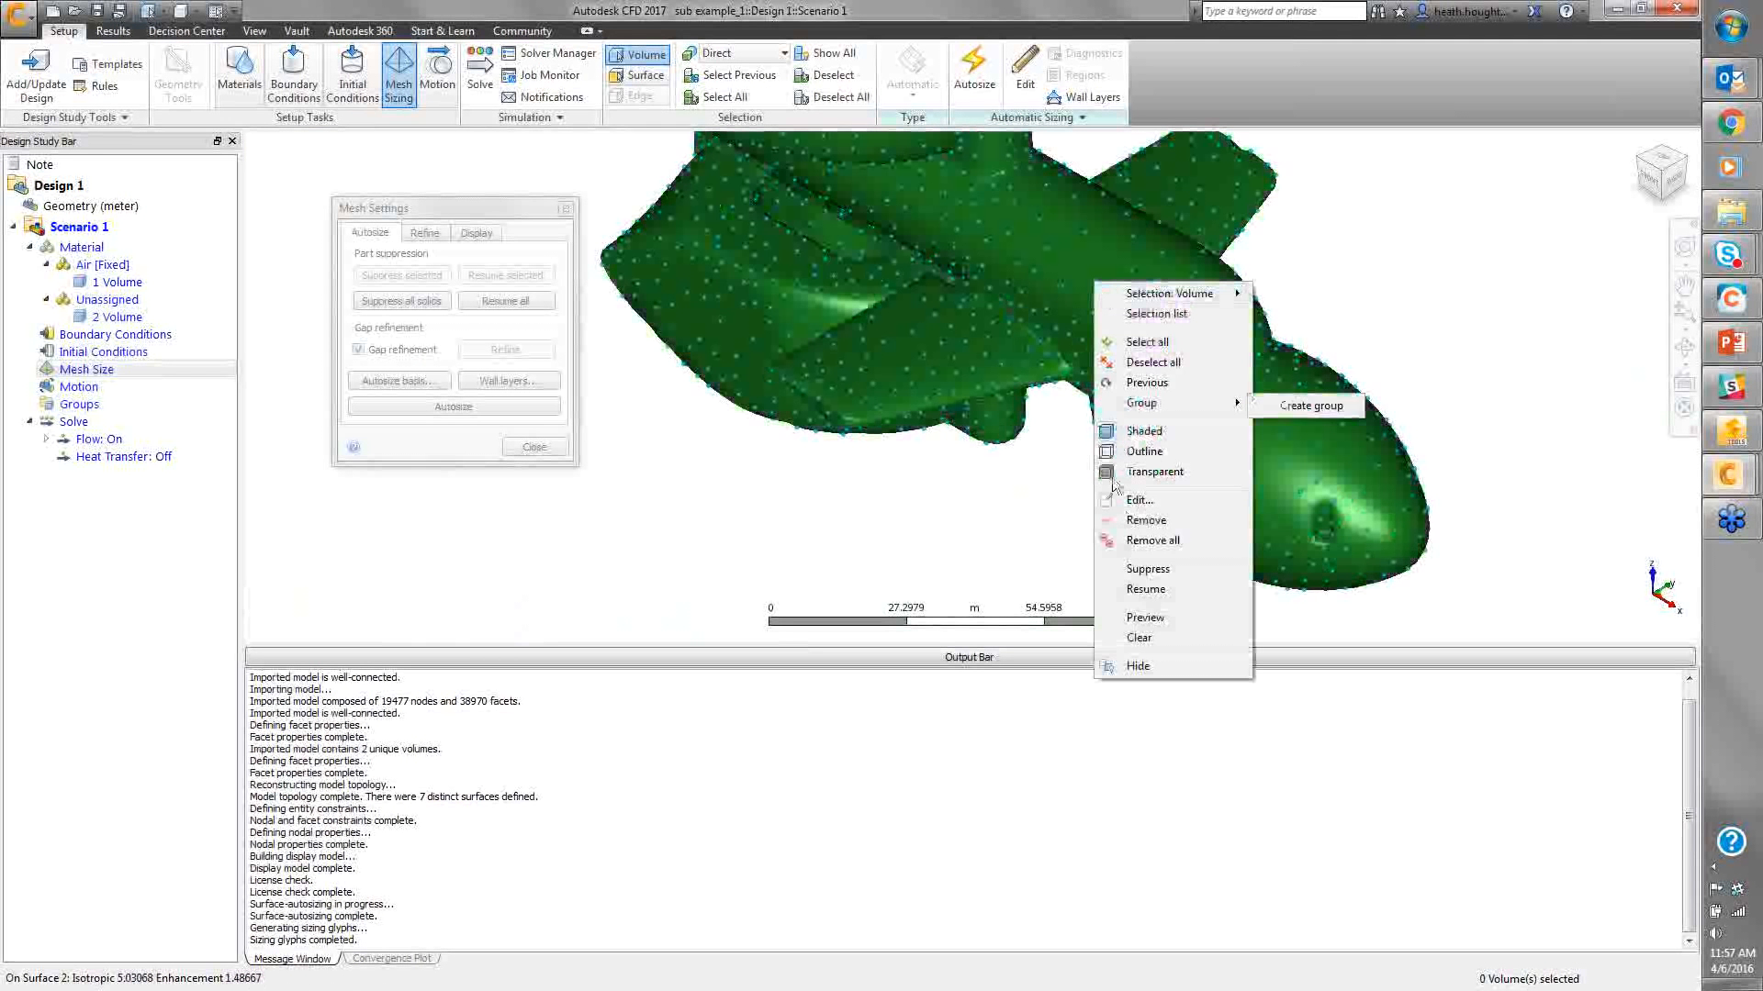
click(1145, 618)
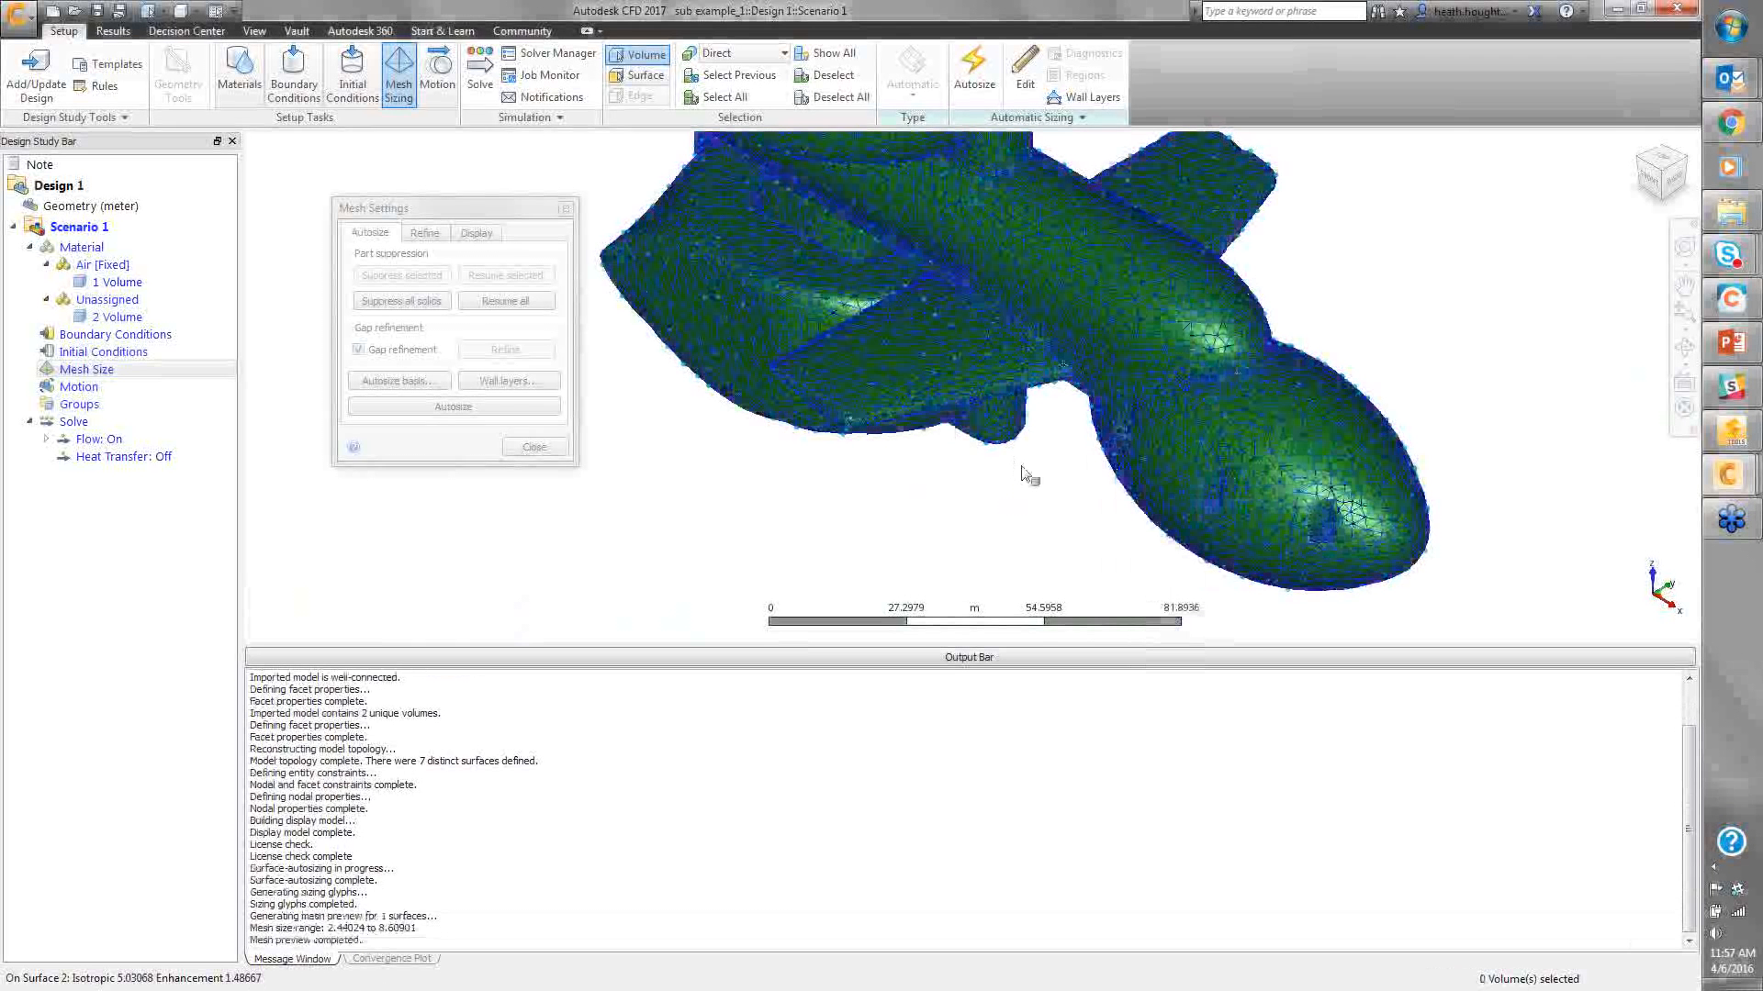
mouse_move(1119, 389)
shift+middle_down()
mouse_move(1132, 395)
mouse_move(1021, 466)
shift+middle_up()
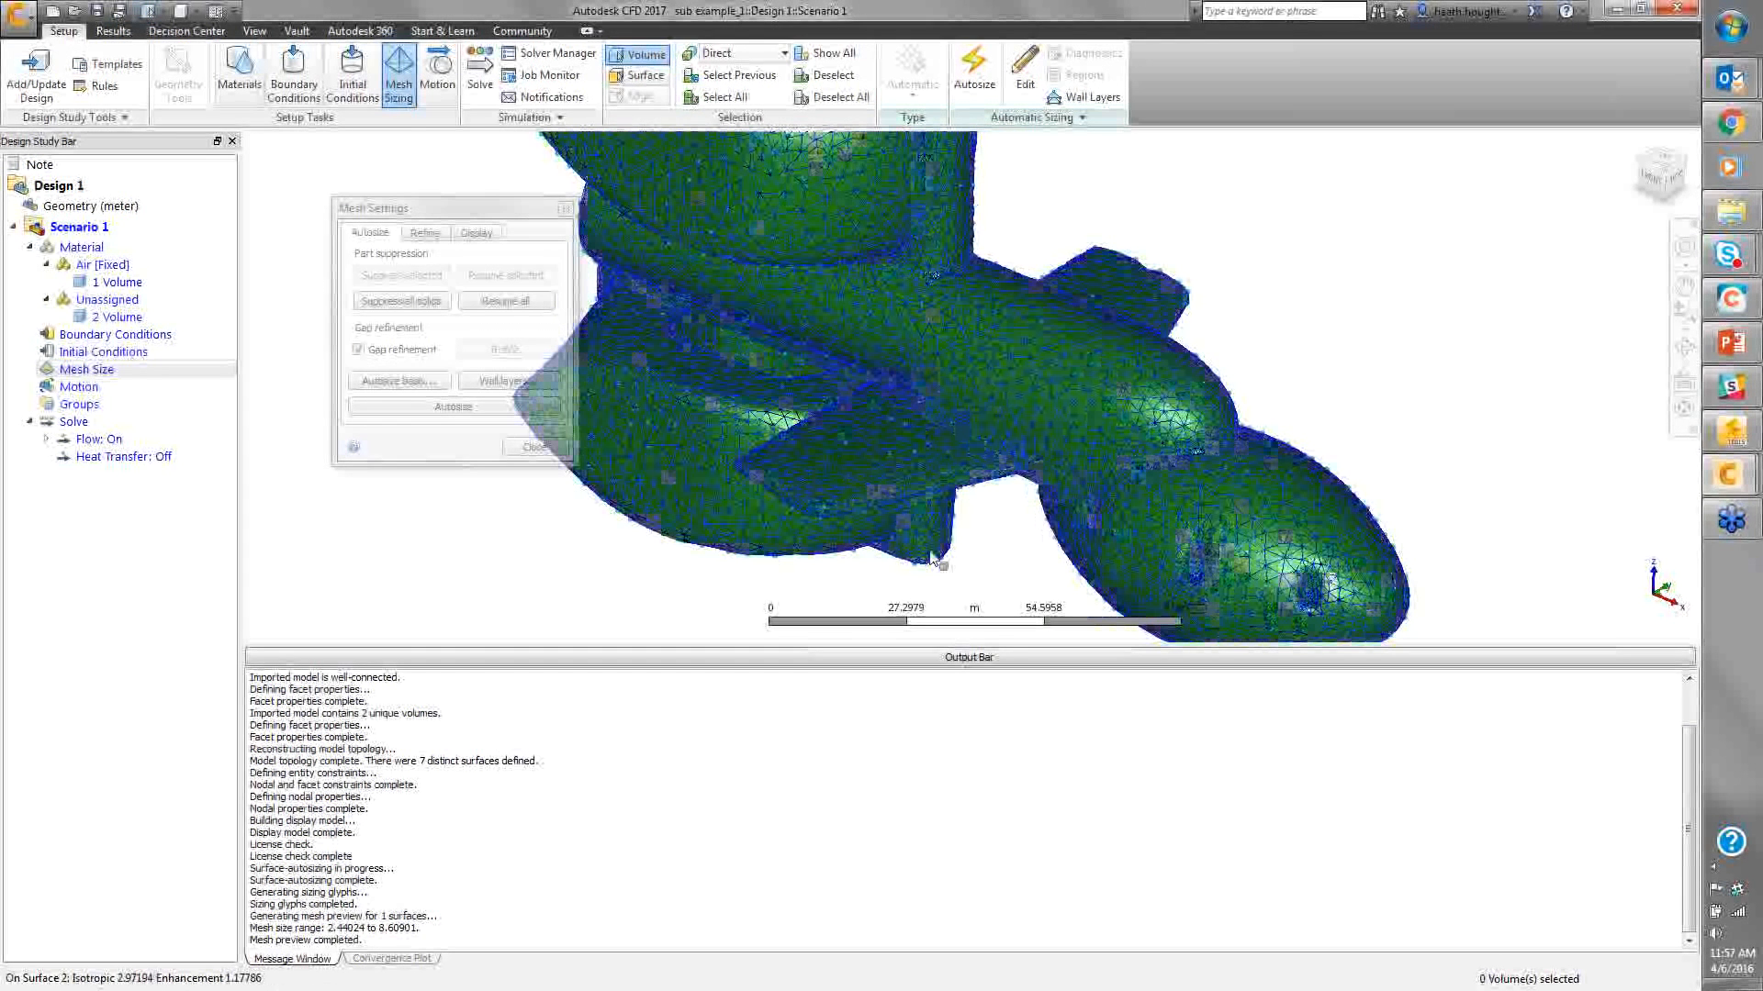
shift+middle_drag(933, 556, 935, 558)
scroll(1055, 201, down, 2)
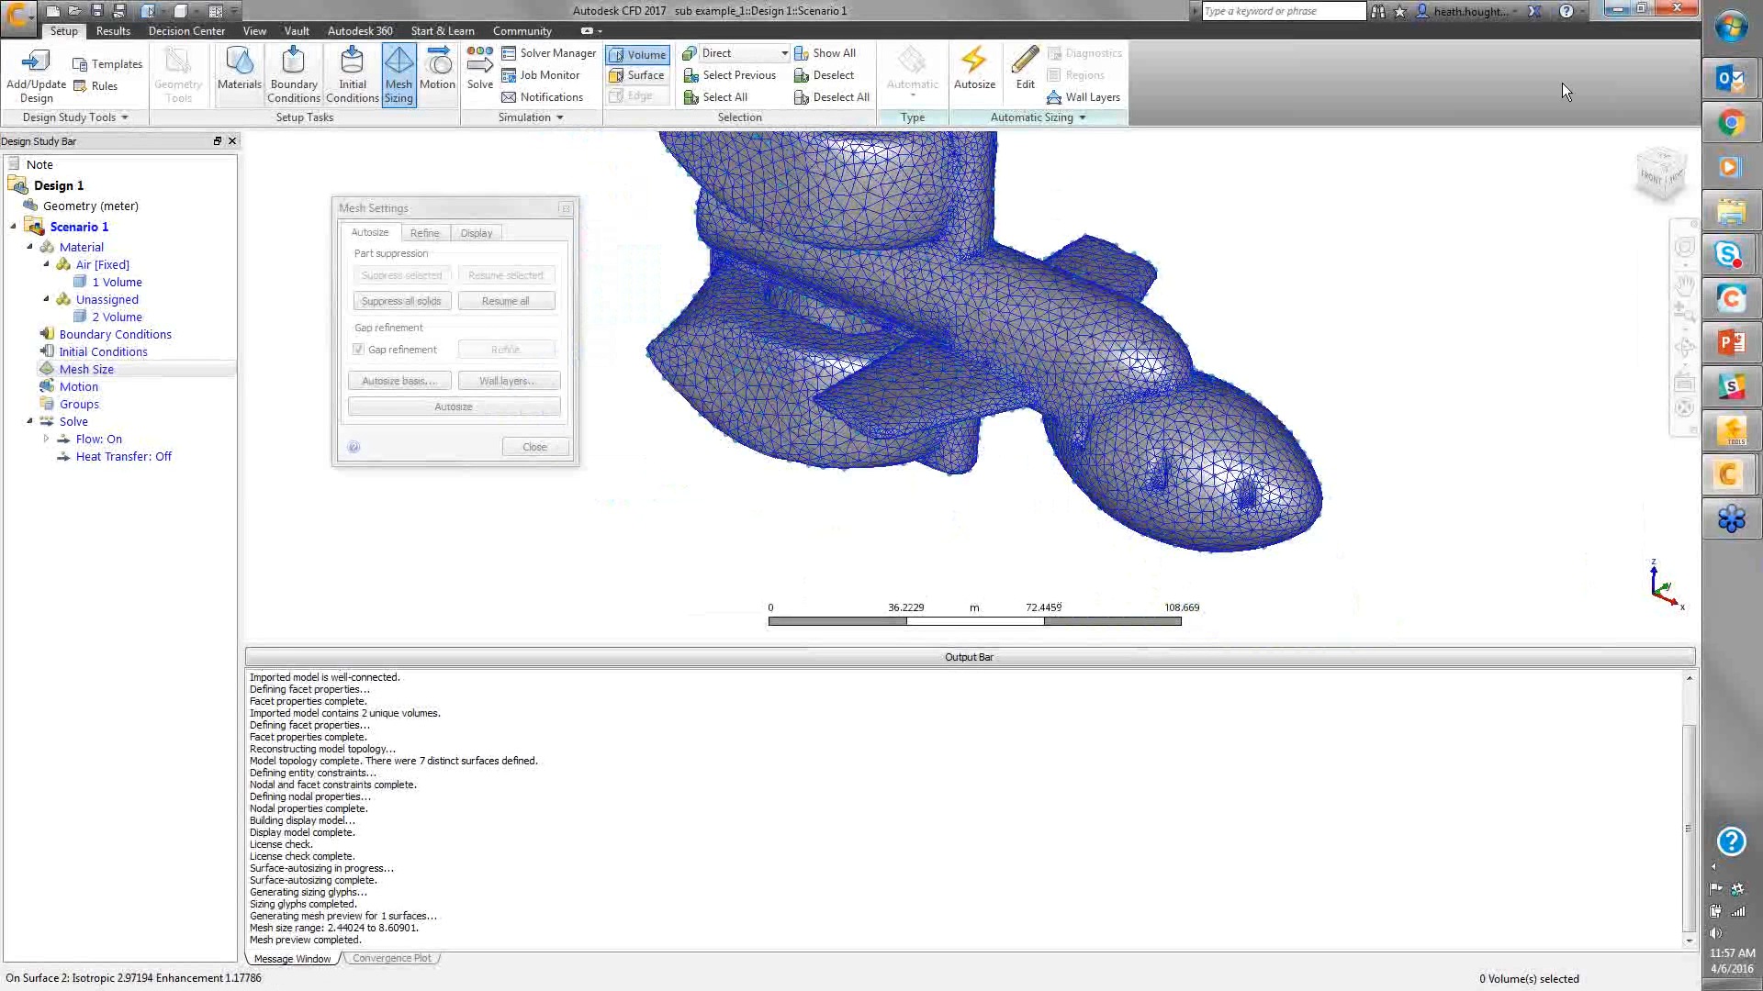
Switch to the What's New with Autodesk CFD 2017 presentation in PowerPoint and start the slide show from the Subscription Options slide
mouse_move(89, 268)
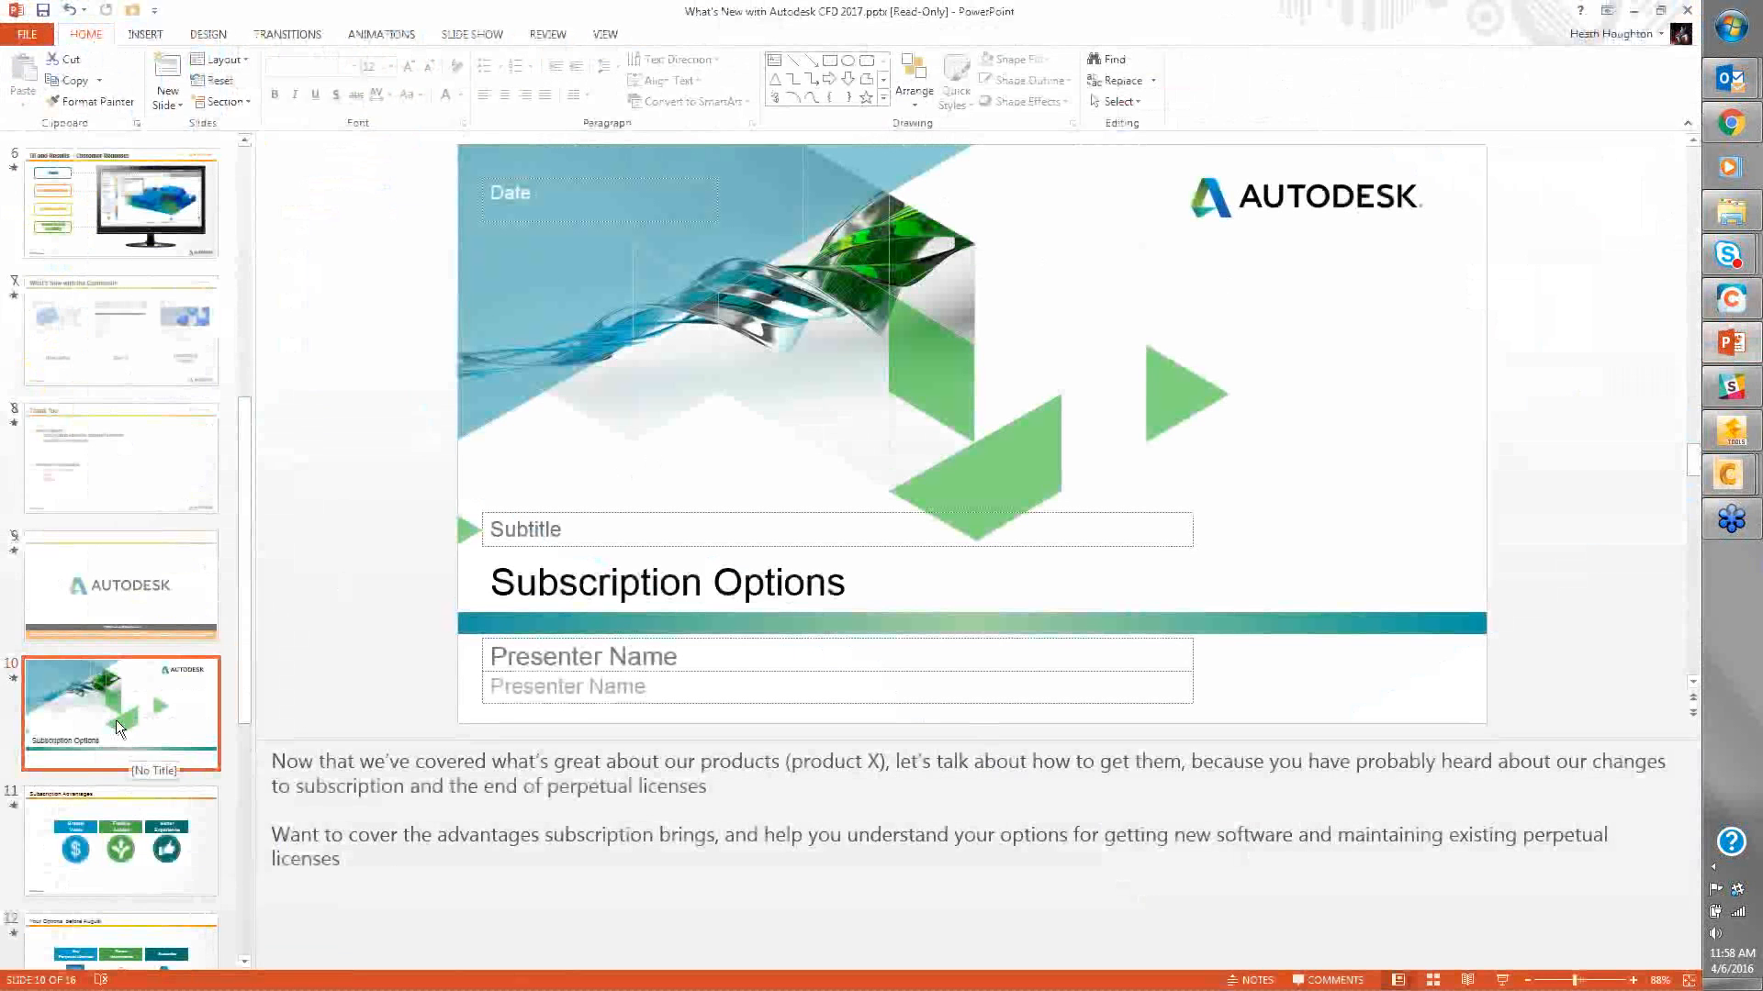
key(shift+F5)
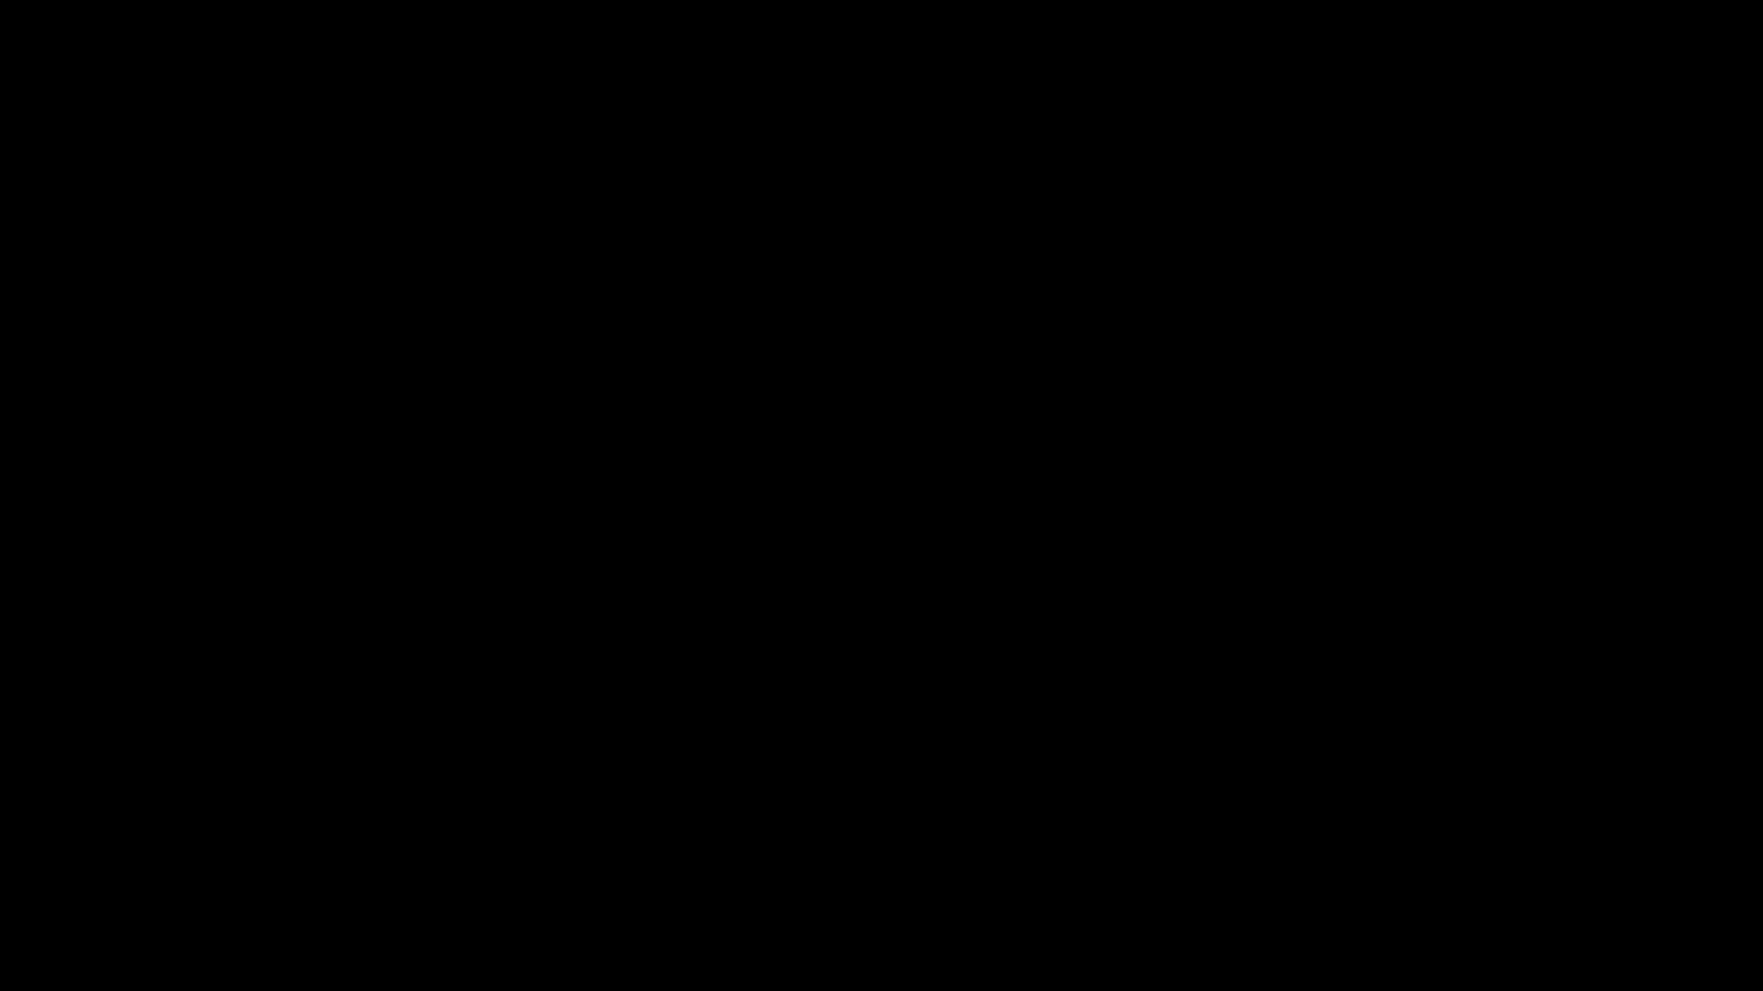